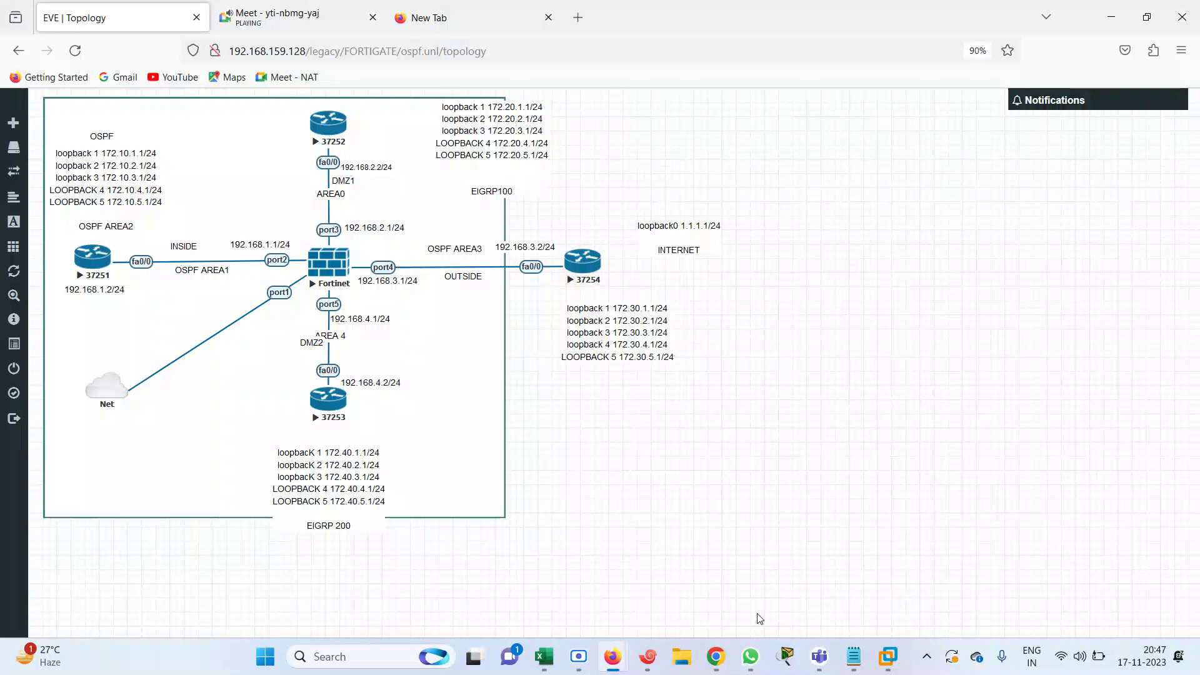
# - Launch Epic Pen as administrator from the desktop and move its toolbar away from the middle of the screen
pyautogui.press('super+d')
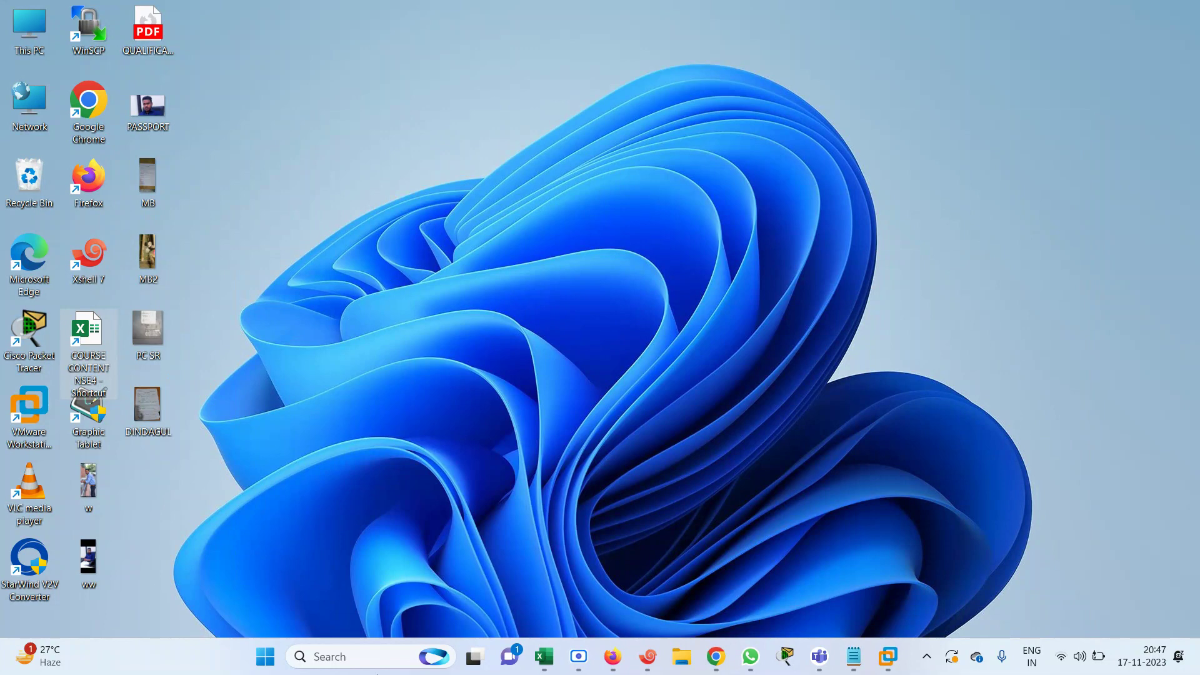
pyautogui.click(263, 661)
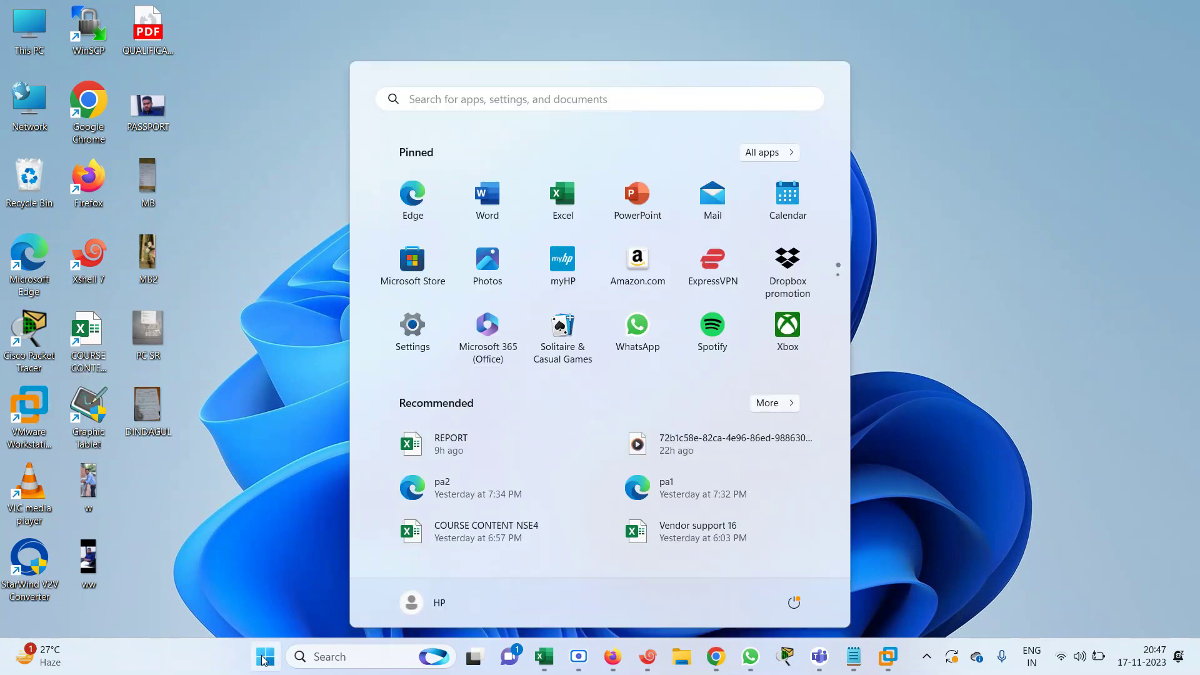
pyautogui.write('EPI')
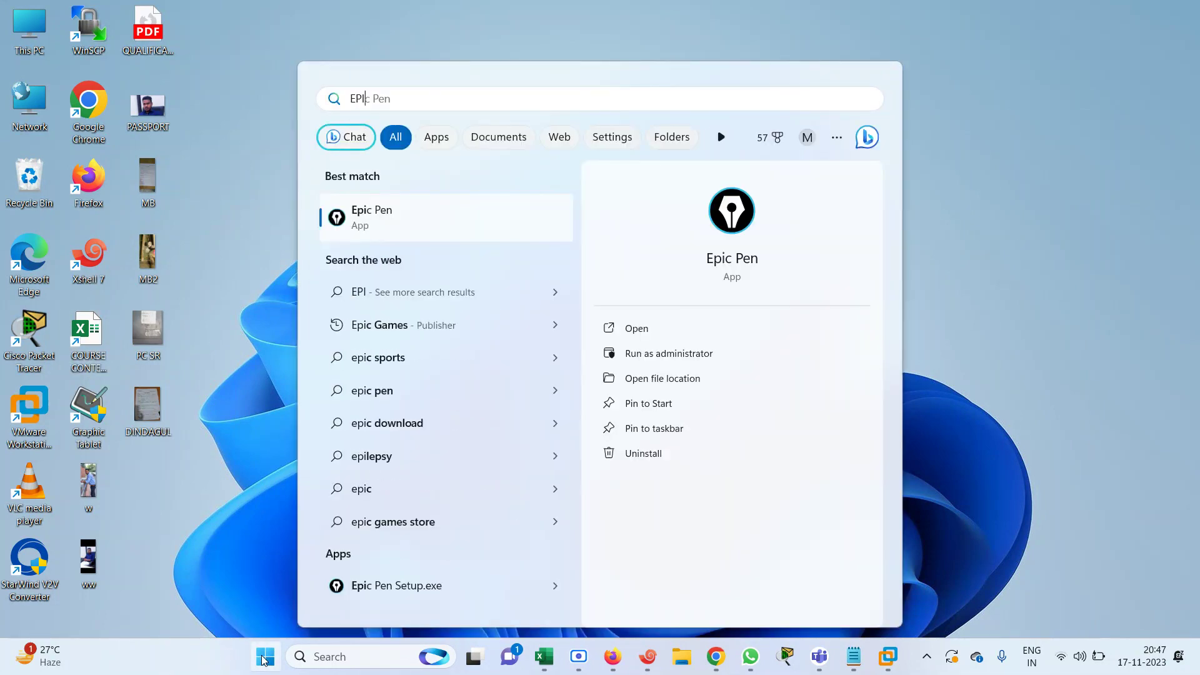
pyautogui.click(663, 362)
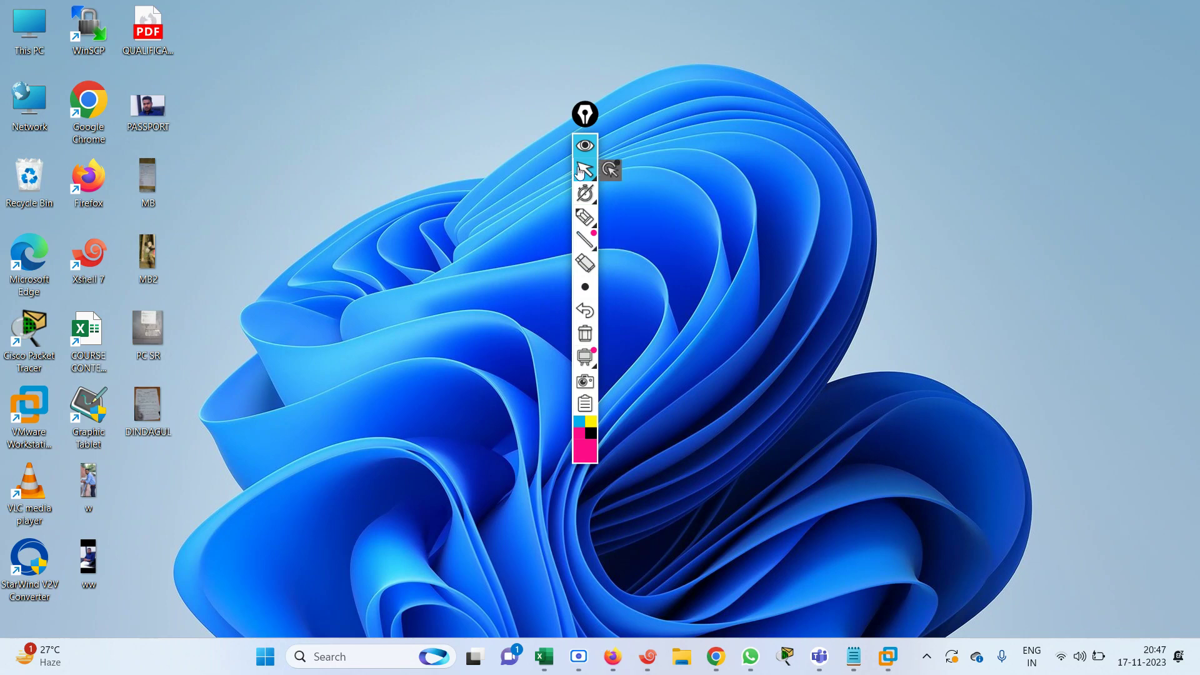
pyautogui.moveTo(585, 115); pyautogui.dragTo(1085, 83)
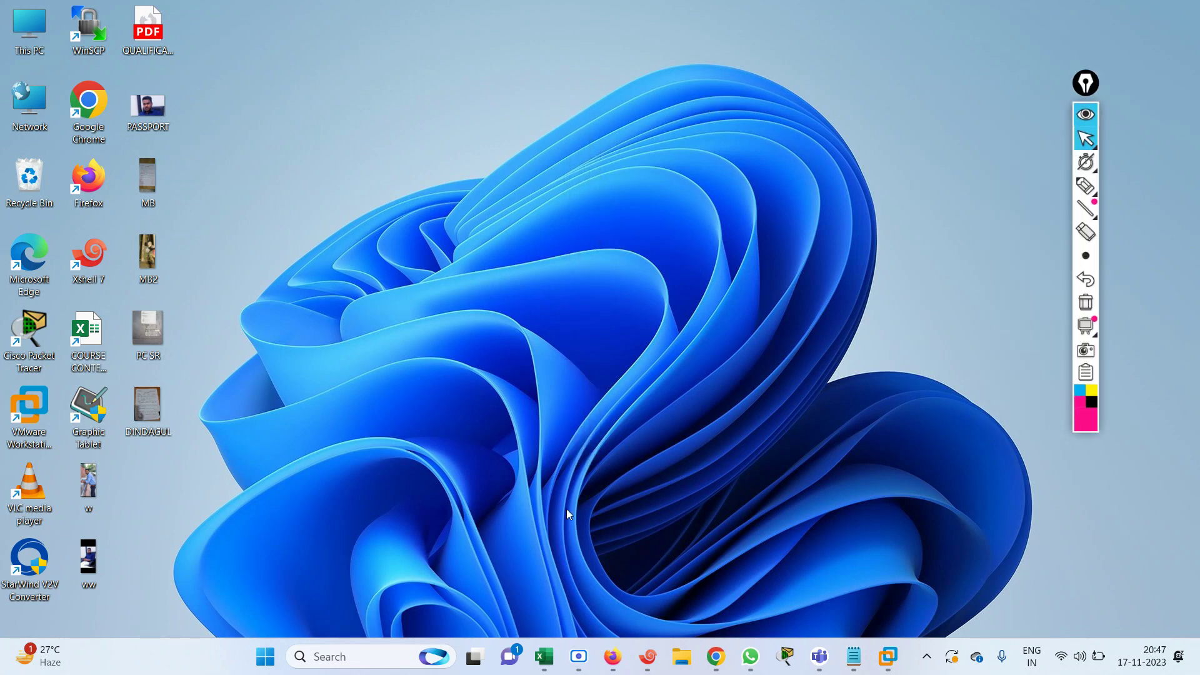
# - Switch to the EVE topology in Firefox and set Epic Pen to a thin blue pen
pyautogui.moveTo(628, 661)
pyautogui.click(562, 595)
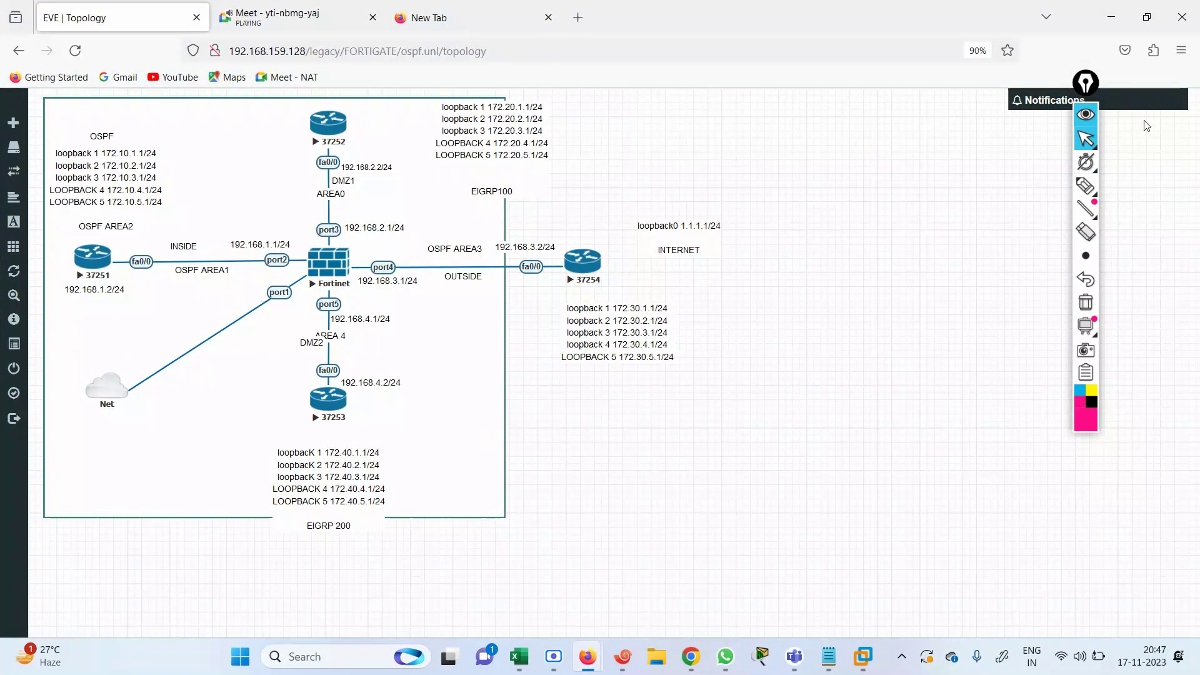
pyautogui.moveTo(1088, 186)
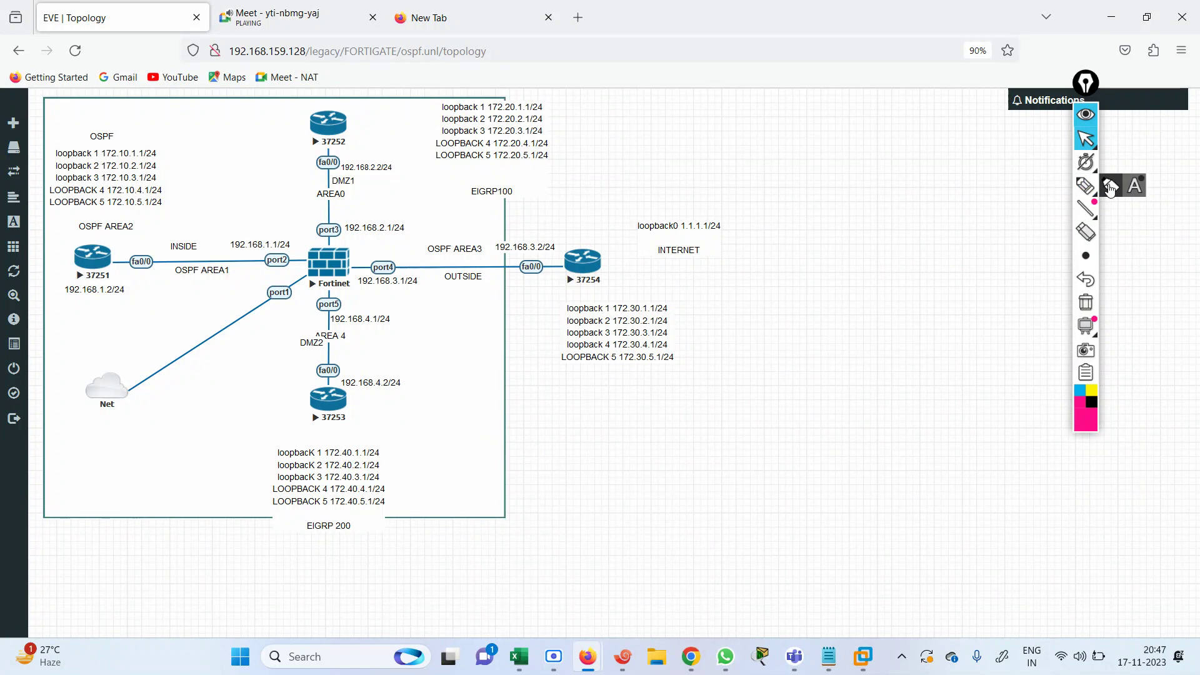
pyautogui.click(1109, 188)
pyautogui.moveTo(1086, 262)
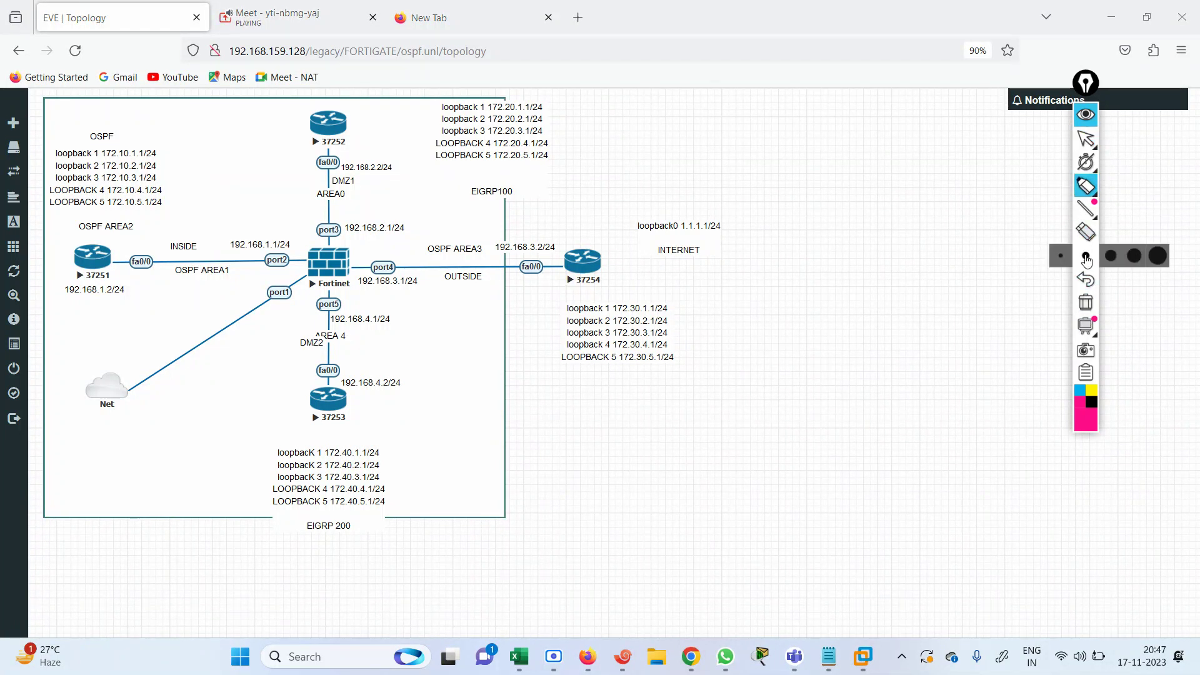
pyautogui.click(1080, 391)
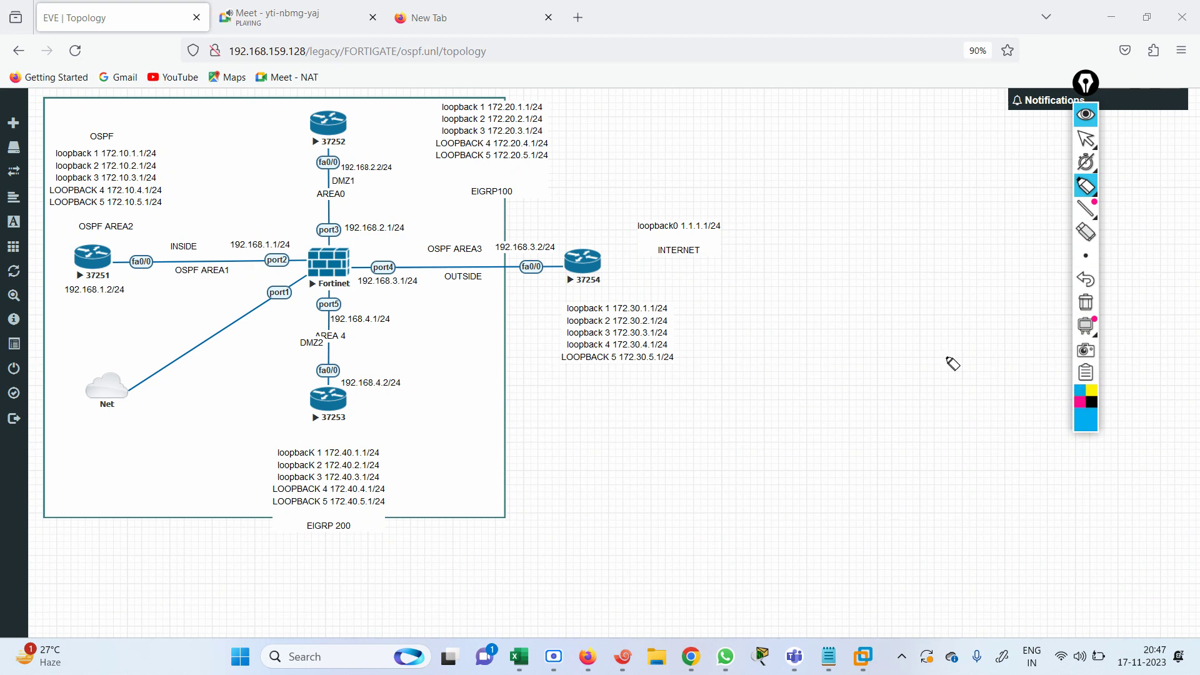
# - Circle the DMZ1 Area 0 link above the Fortinet firewall and the INSIDE OSPF Area 1 link beside it
pyautogui.moveTo(353, 175)
pyautogui.mouseDown()
pyautogui.moveTo(350, 196)
pyautogui.moveTo(420, 211)
pyautogui.mouseUp()
pyautogui.moveTo(293, 151)
pyautogui.mouseDown()
pyautogui.moveTo(375, 156)
pyautogui.moveTo(407, 188)
pyautogui.moveTo(403, 220)
pyautogui.moveTo(363, 243)
pyautogui.moveTo(287, 245)
pyautogui.moveTo(278, 188)
pyautogui.moveTo(297, 149)
pyautogui.mouseUp()
pyautogui.moveTo(302, 205)
pyautogui.mouseDown()
pyautogui.moveTo(346, 206)
pyautogui.moveTo(329, 206)
pyautogui.mouseUp()
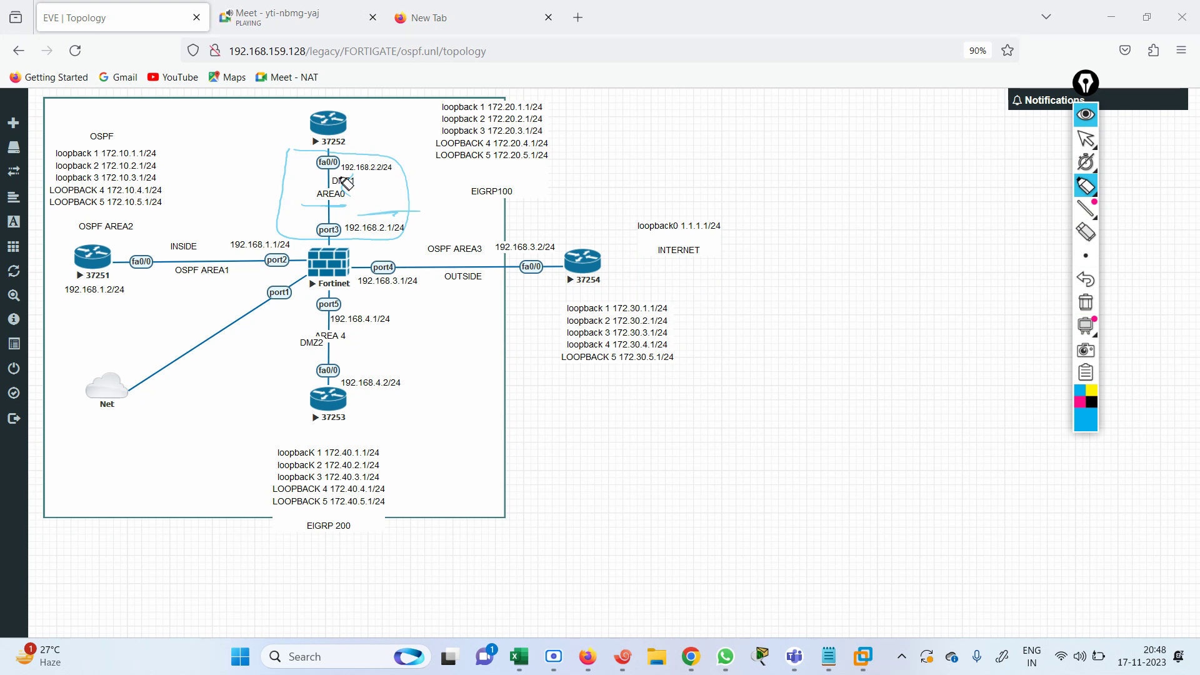
pyautogui.moveTo(269, 236)
pyautogui.mouseDown()
pyautogui.moveTo(174, 231)
pyautogui.moveTo(116, 261)
pyautogui.moveTo(176, 291)
pyautogui.moveTo(246, 283)
pyautogui.moveTo(301, 267)
pyautogui.moveTo(275, 233)
pyautogui.mouseUp()
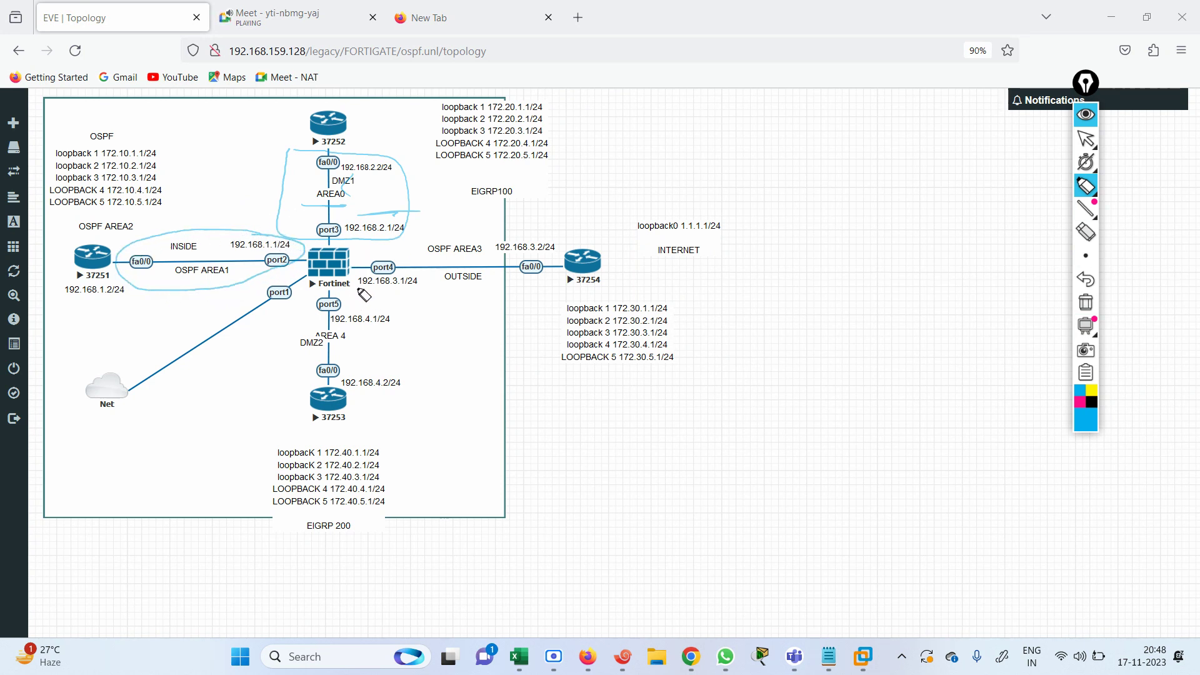
pyautogui.moveTo(558, 240)
pyautogui.mouseDown()
pyautogui.moveTo(394, 241)
pyautogui.moveTo(355, 285)
pyautogui.moveTo(428, 304)
pyautogui.moveTo(528, 299)
pyautogui.moveTo(566, 259)
pyautogui.moveTo(549, 234)
pyautogui.mouseUp()
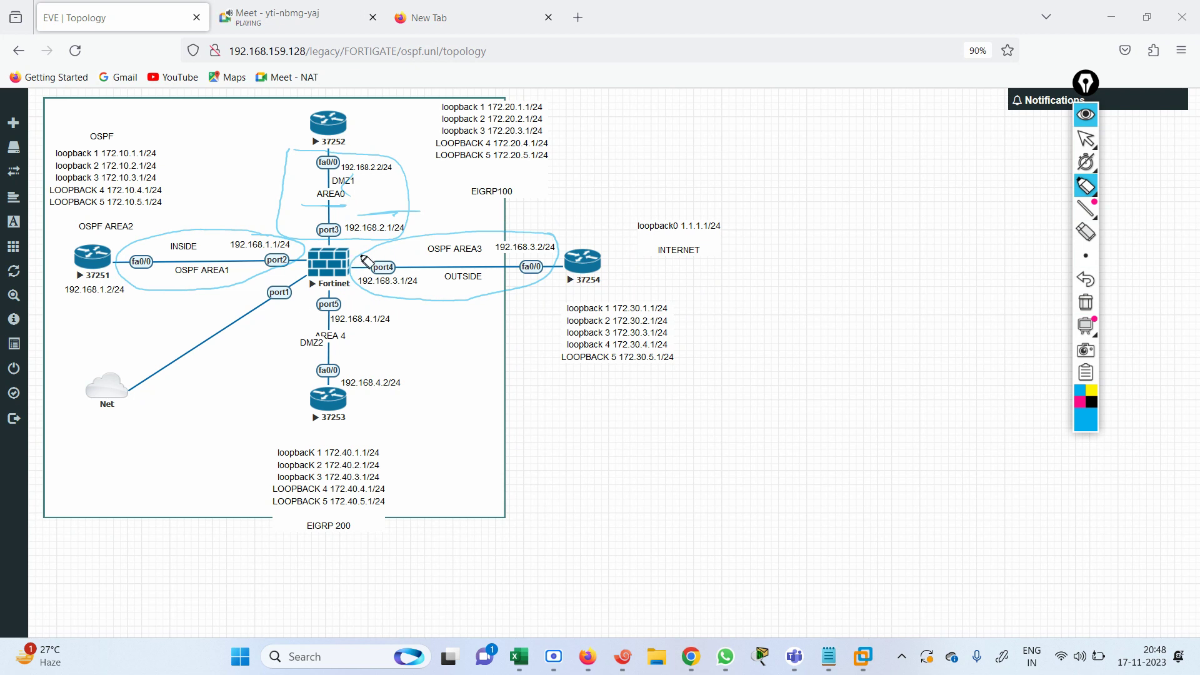
pyautogui.moveTo(1082, 215)
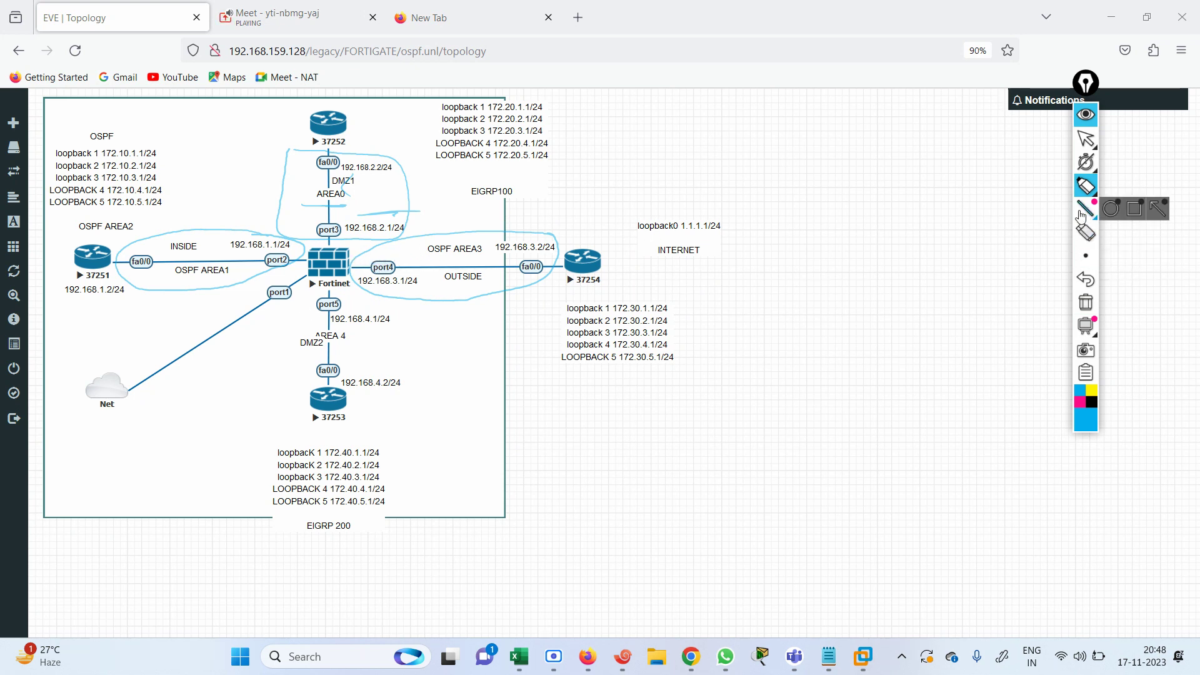
pyautogui.click(1087, 285)
# - Outline OSPF Area 3 together with router 37254 and its loopbacks, and circle the DMZ2 Area 4 link
pyautogui.moveTo(361, 265)
pyautogui.mouseDown()
pyautogui.moveTo(498, 218)
pyautogui.moveTo(591, 220)
pyautogui.moveTo(682, 197)
pyautogui.moveTo(759, 261)
pyautogui.moveTo(719, 285)
pyautogui.mouseUp()
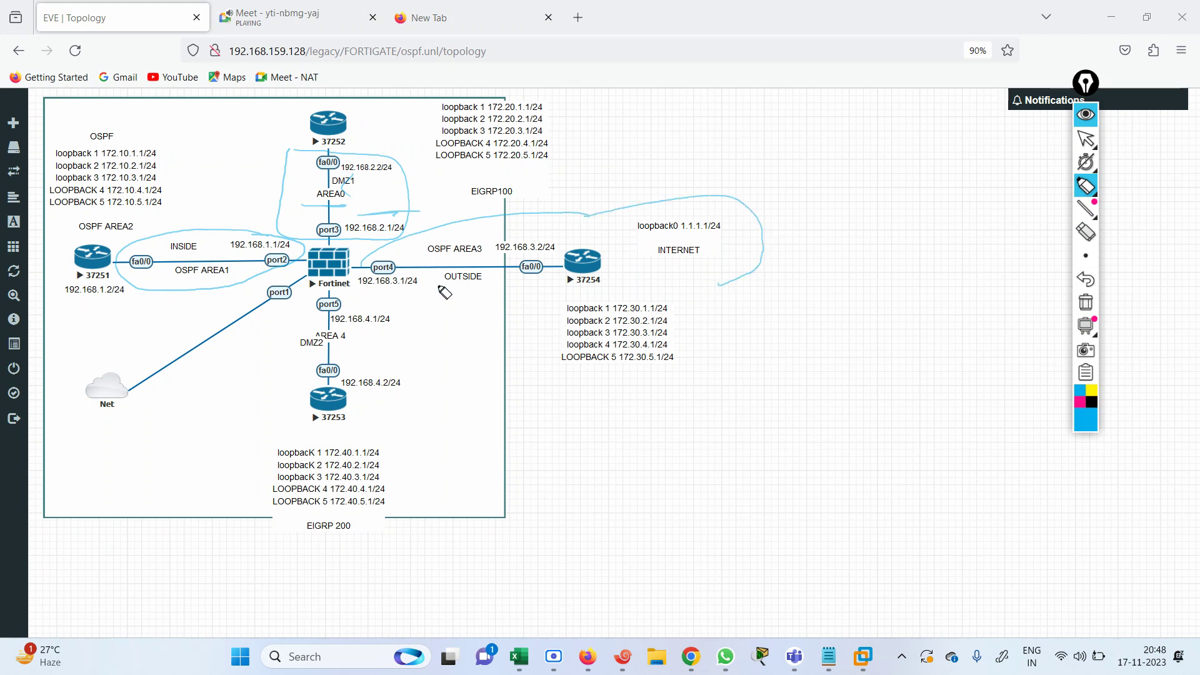
pyautogui.moveTo(363, 275)
pyautogui.mouseDown()
pyautogui.moveTo(382, 322)
pyautogui.moveTo(424, 318)
pyautogui.moveTo(497, 385)
pyautogui.moveTo(707, 358)
pyautogui.moveTo(711, 306)
pyautogui.moveTo(728, 281)
pyautogui.mouseUp()
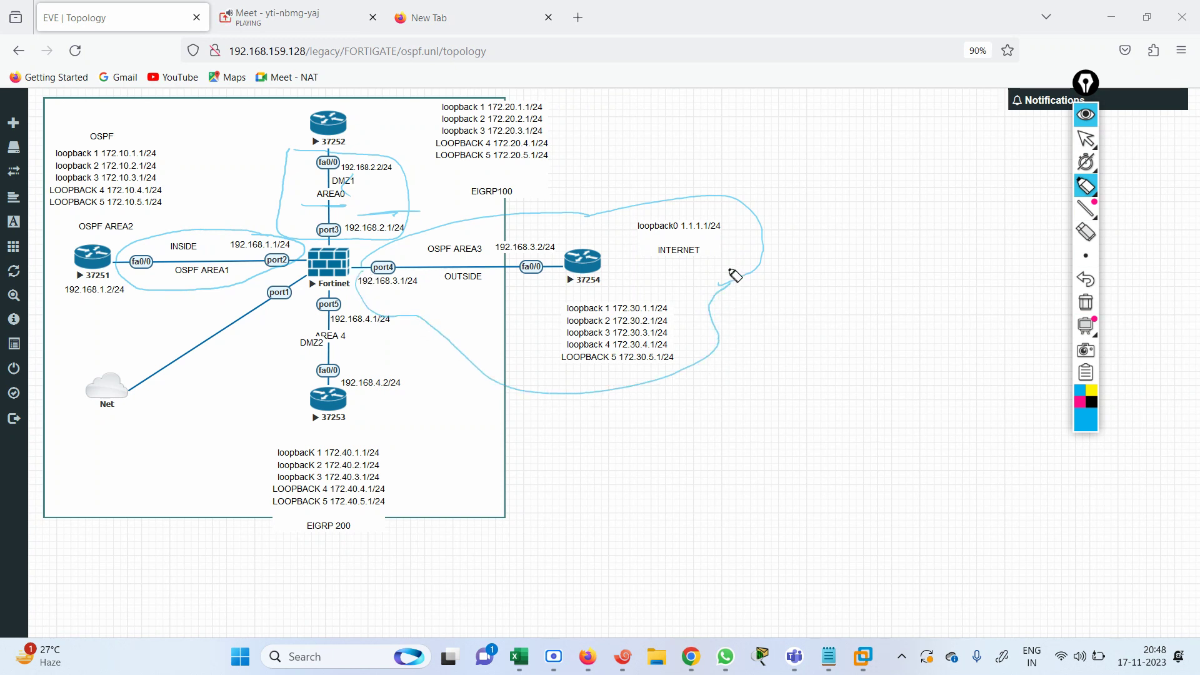
pyautogui.moveTo(316, 295)
pyautogui.mouseDown()
pyautogui.moveTo(303, 344)
pyautogui.moveTo(348, 391)
pyautogui.moveTo(420, 381)
pyautogui.moveTo(373, 308)
pyautogui.moveTo(362, 332)
pyautogui.mouseUp()
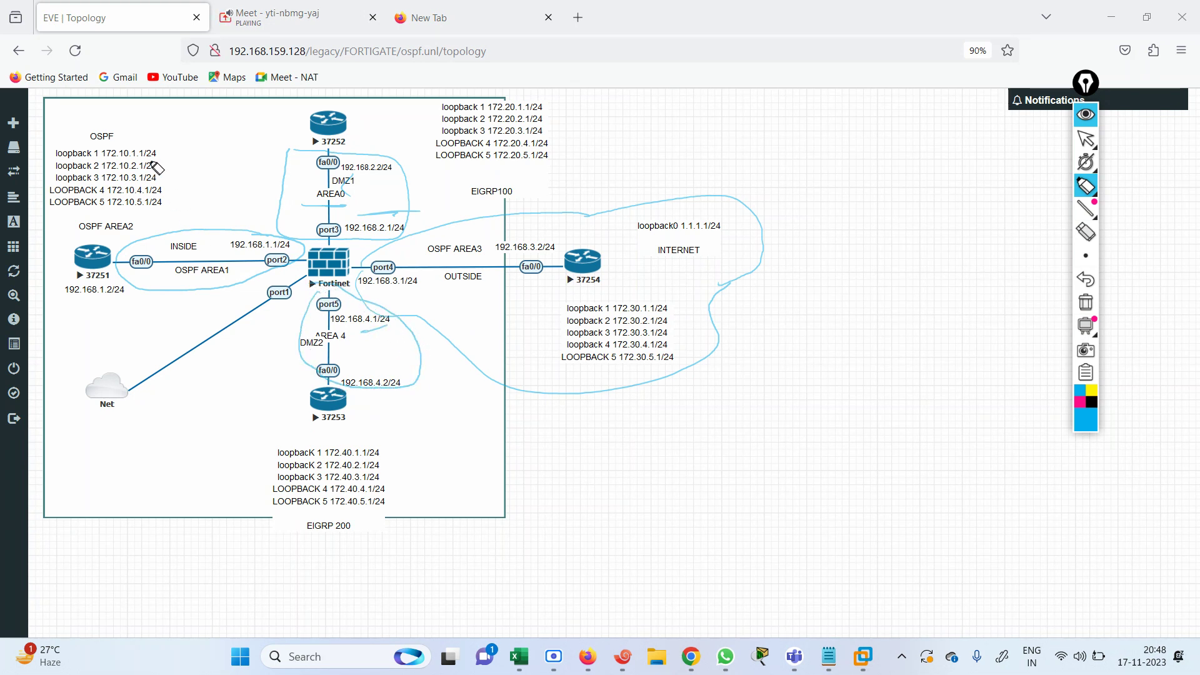
# - Mark the loopback networks of routers 37251, 37252 and 37253 with circles and arrows, and clear all annotations from the topology
pyautogui.moveTo(124, 118)
pyautogui.mouseDown()
pyautogui.moveTo(38, 206)
pyautogui.moveTo(181, 228)
pyautogui.moveTo(146, 131)
pyautogui.mouseUp()
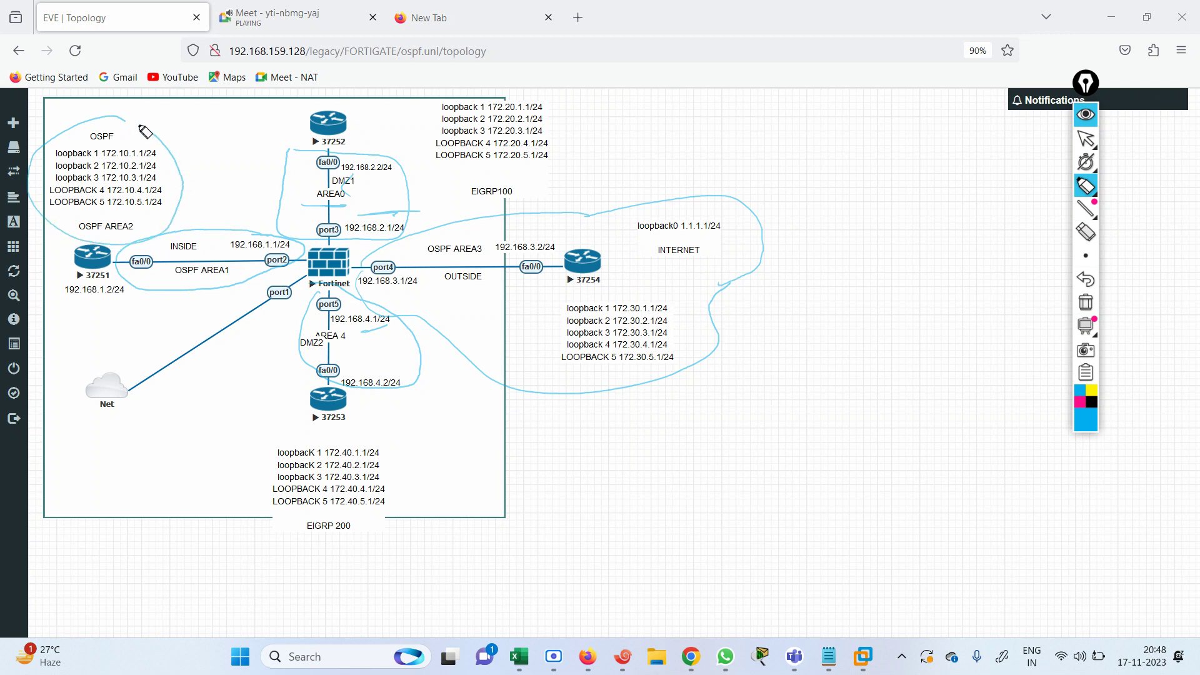
pyautogui.moveTo(94, 222); pyautogui.dragTo(109, 253)
pyautogui.moveTo(343, 130)
pyautogui.mouseDown()
pyautogui.moveTo(435, 118)
pyautogui.moveTo(420, 145)
pyautogui.mouseUp()
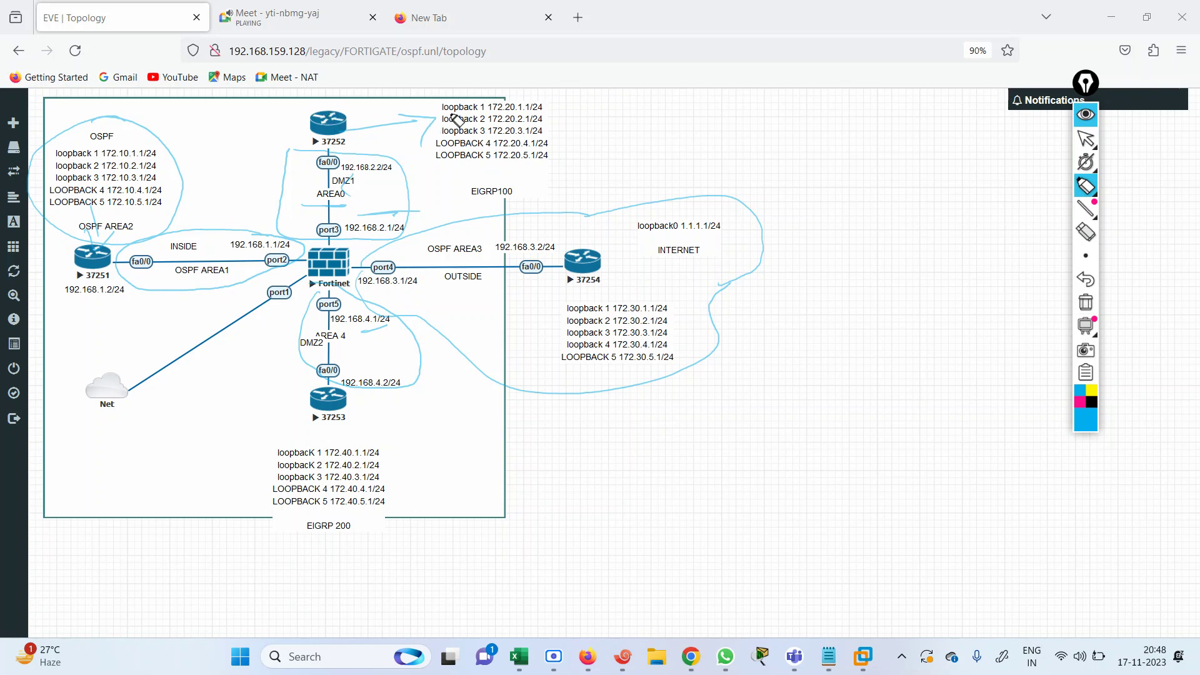
pyautogui.moveTo(503, 91)
pyautogui.mouseDown()
pyautogui.moveTo(463, 178)
pyautogui.moveTo(518, 201)
pyautogui.moveTo(567, 127)
pyautogui.moveTo(482, 88)
pyautogui.mouseUp()
pyautogui.moveTo(367, 461)
pyautogui.mouseDown()
pyautogui.moveTo(370, 445)
pyautogui.moveTo(230, 498)
pyautogui.moveTo(448, 517)
pyautogui.moveTo(349, 406)
pyautogui.moveTo(326, 454)
pyautogui.mouseUp()
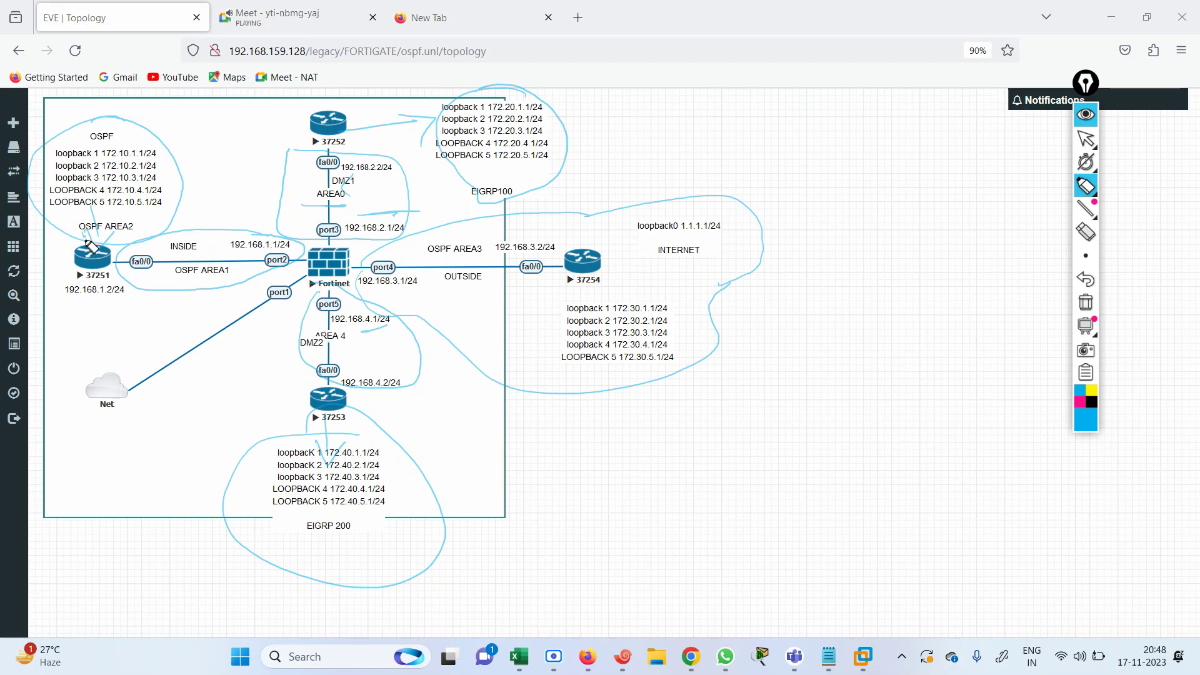
pyautogui.moveTo(91, 236); pyautogui.dragTo(111, 238)
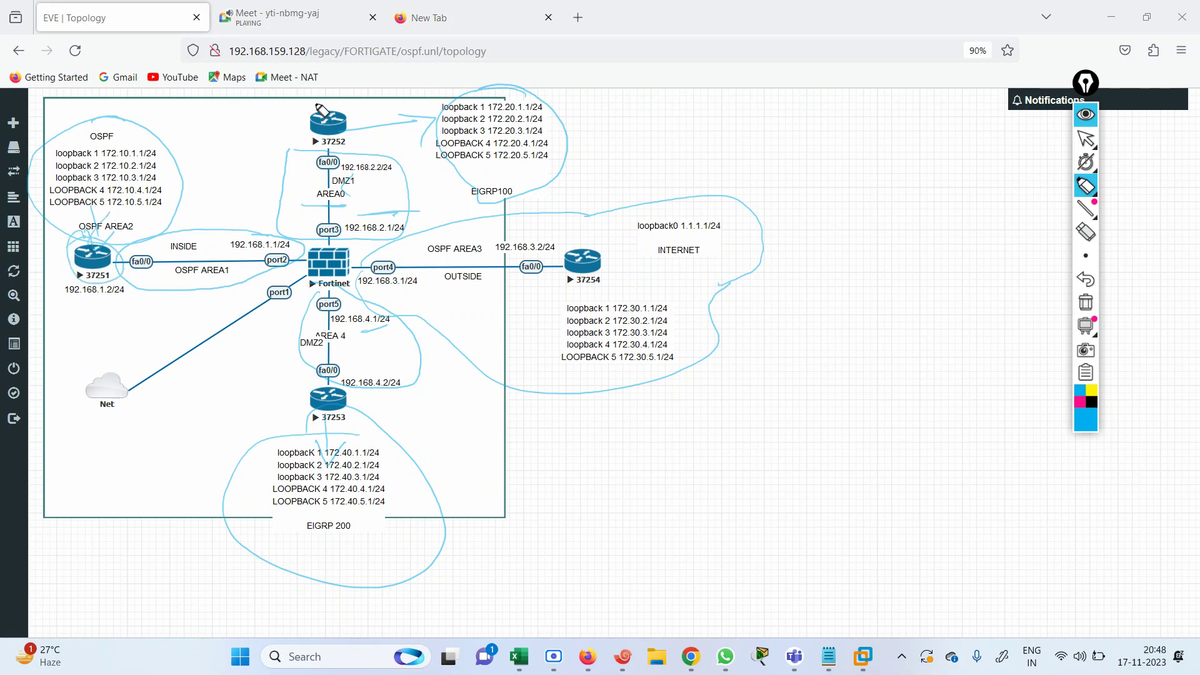
pyautogui.moveTo(320, 105)
pyautogui.mouseDown()
pyautogui.moveTo(304, 130)
pyautogui.moveTo(343, 108)
pyautogui.moveTo(423, 94)
pyautogui.moveTo(415, 127)
pyautogui.mouseUp()
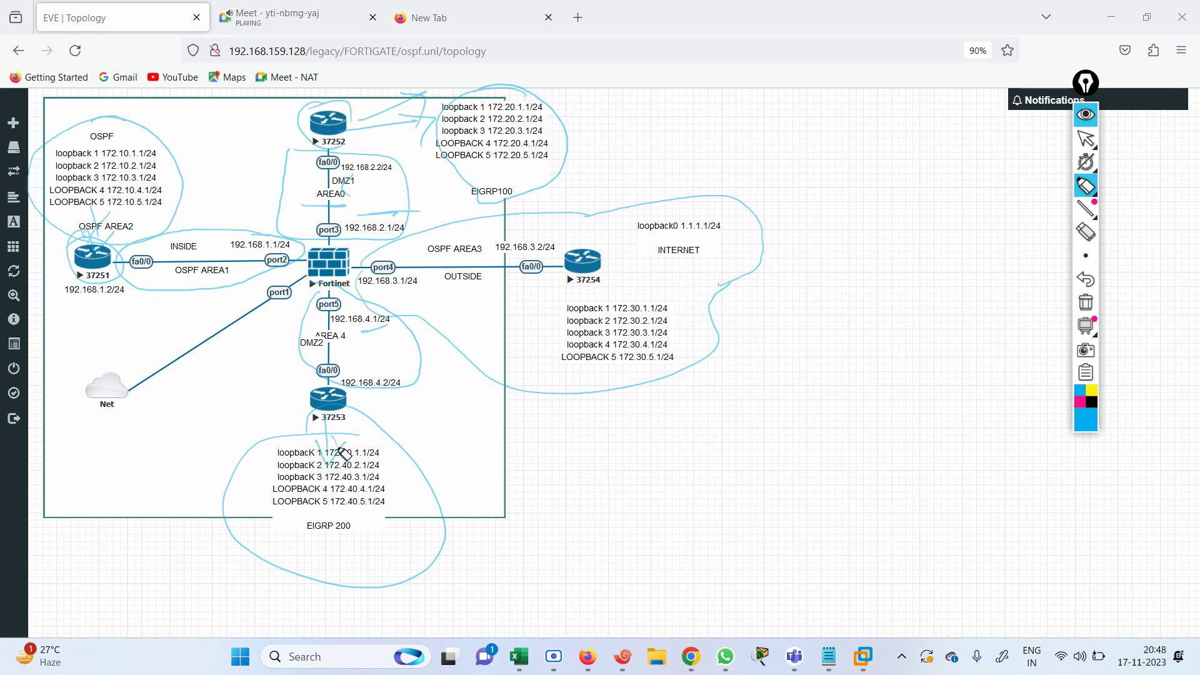
pyautogui.moveTo(342, 438); pyautogui.dragTo(264, 542)
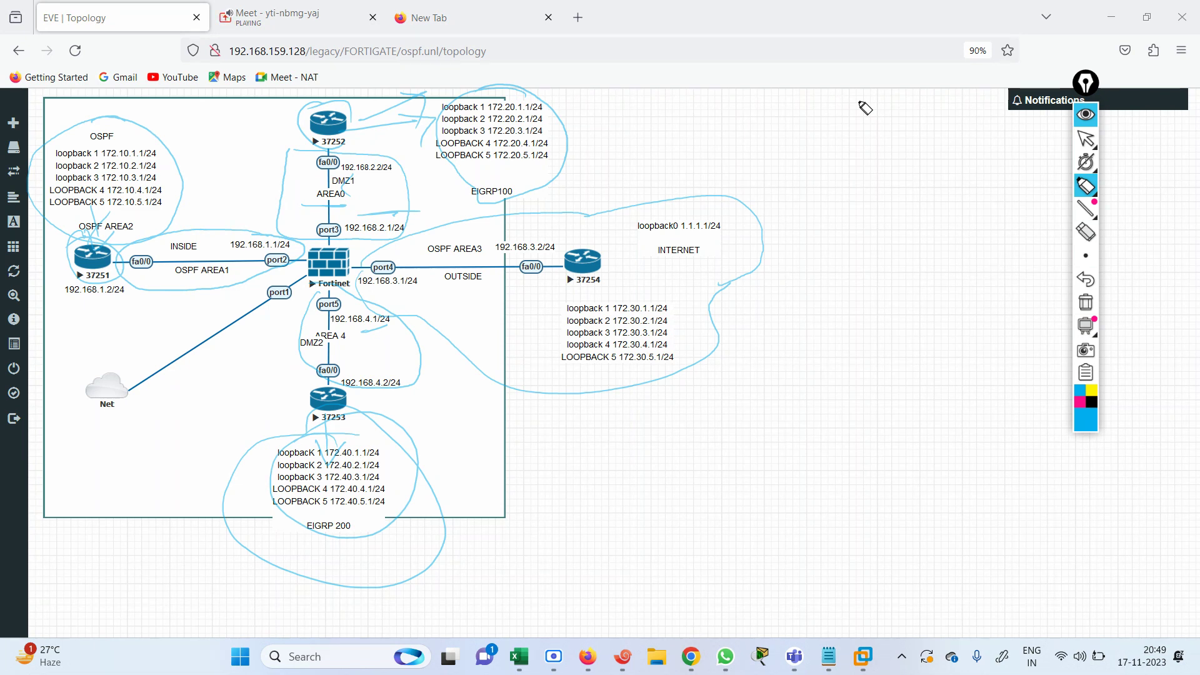
pyautogui.click(1086, 138)
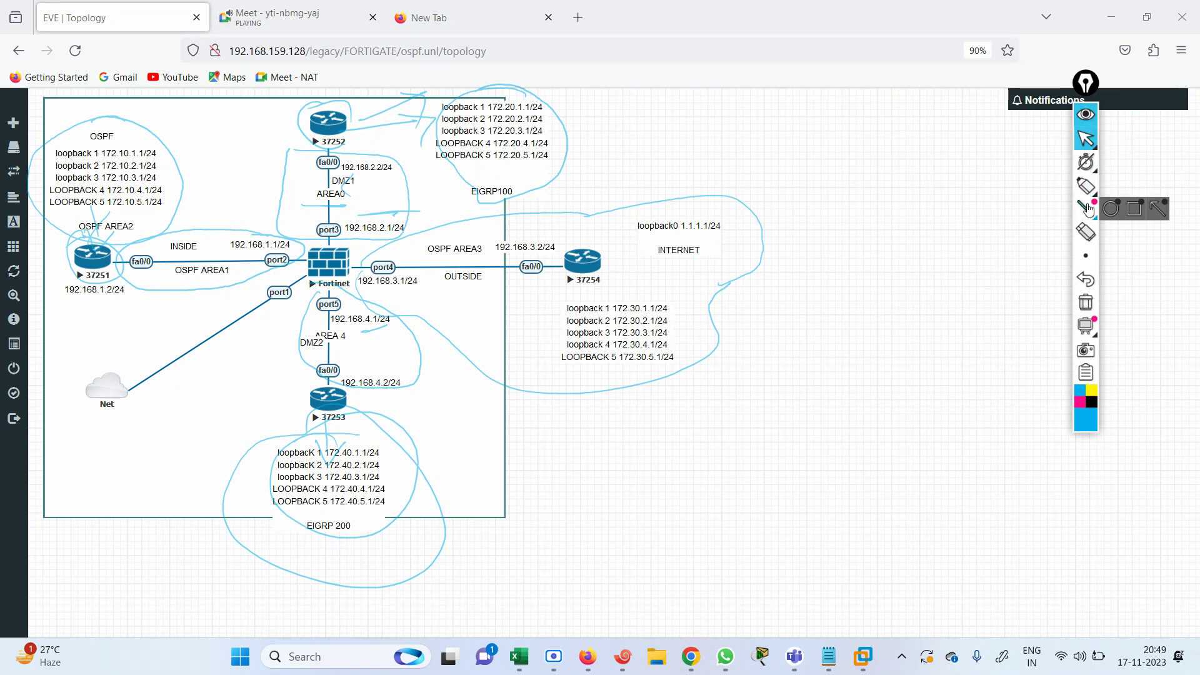
pyautogui.click(1085, 303)
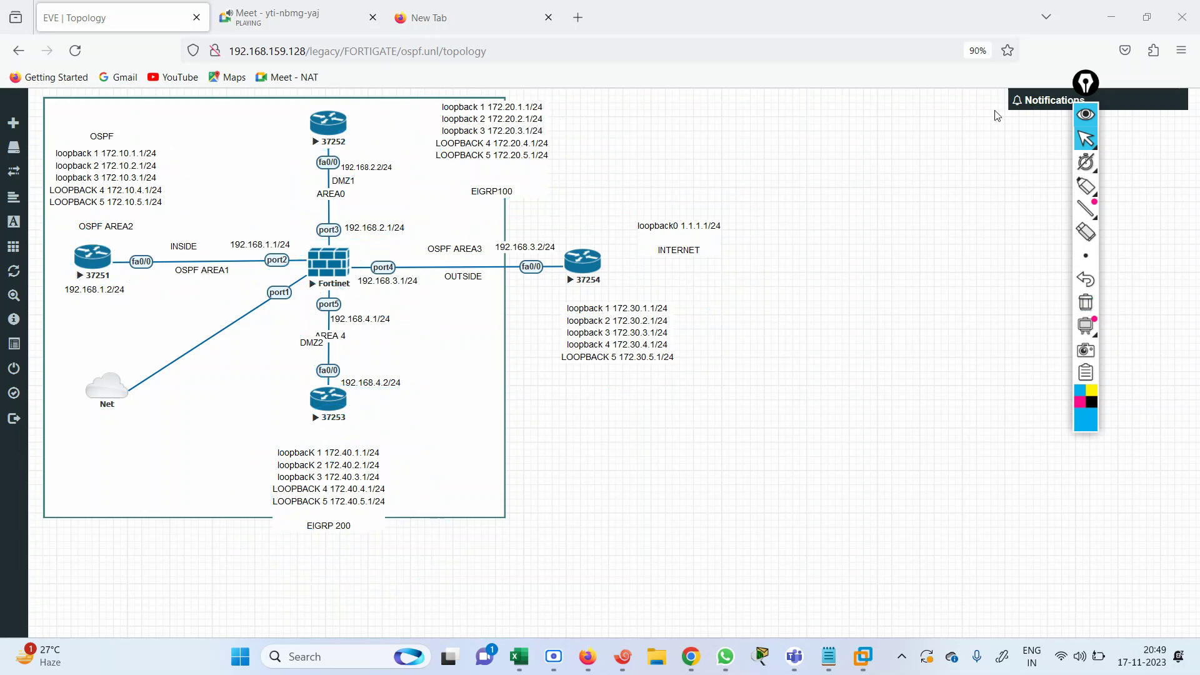
# - Switch to Xshell, place its window beside the topology drawing, and bring up the router prompt in the R1 session
pyautogui.click(622, 656)
pyautogui.moveTo(574, 148); pyautogui.dragTo(928, 148)
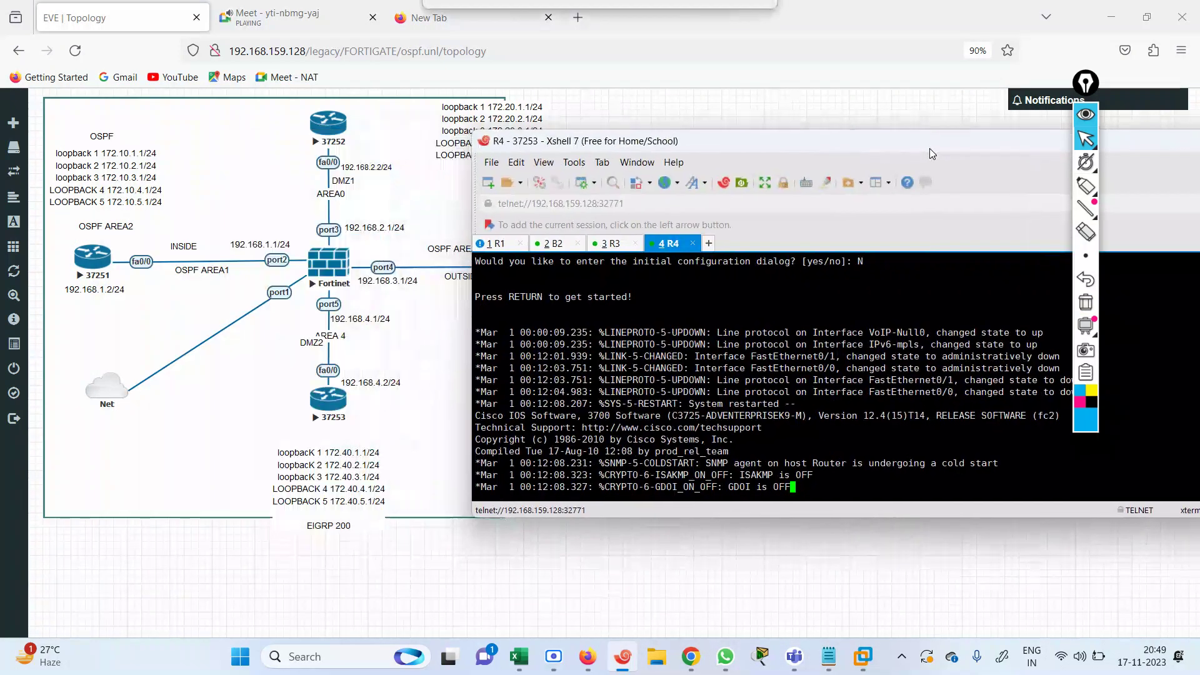
pyautogui.click(497, 243)
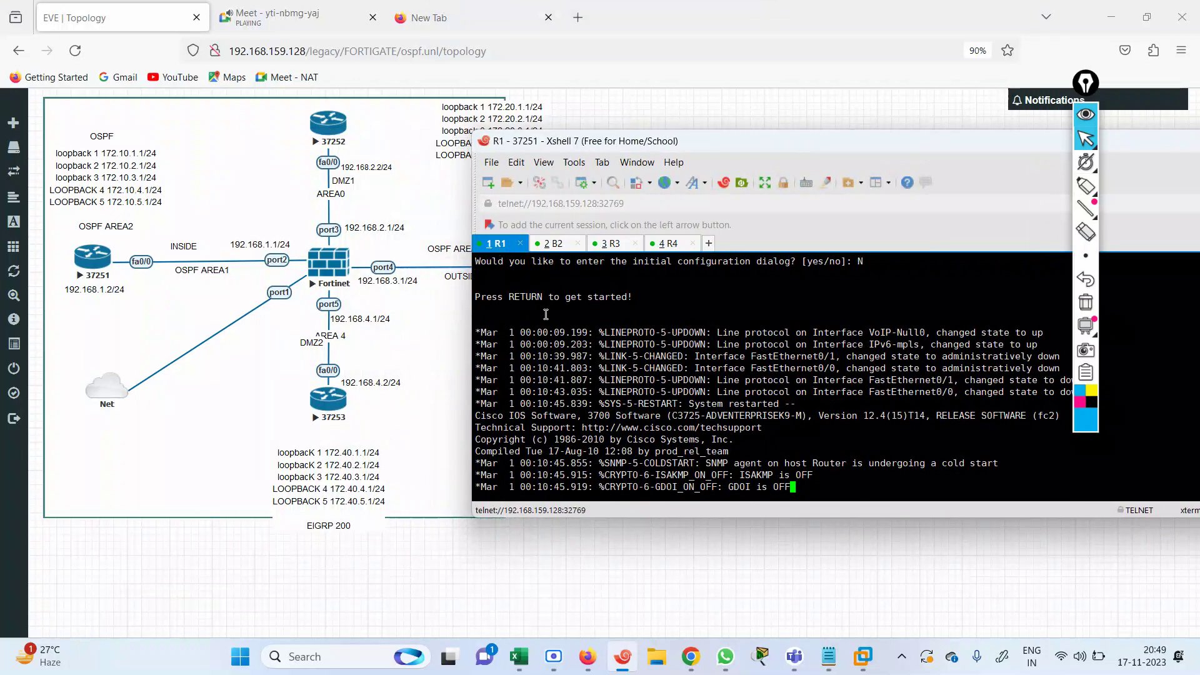
pyautogui.press('Return')
pyautogui.press('Return')
pyautogui.press('Return')
pyautogui.press('Return')
pyautogui.press('Return')
pyautogui.press('Return')
pyautogui.press('Return')
pyautogui.press('Return')
pyautogui.press('Return')
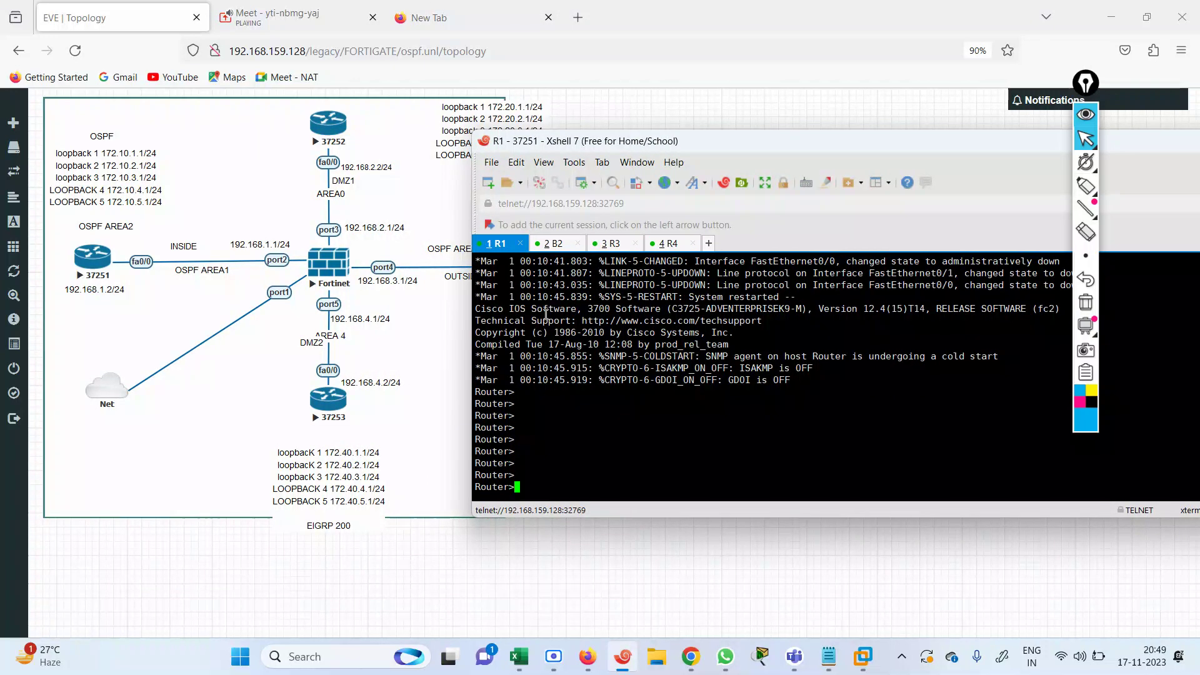
# - Enter privileged and global configuration mode on R1 and open interface FastEthernet 0/0 for configuration
pyautogui.write('EN')
pyautogui.press('Return')
pyautogui.write('CONF TE')
pyautogui.press('Return')
pyautogui.write('IN')
pyautogui.press('Tab')
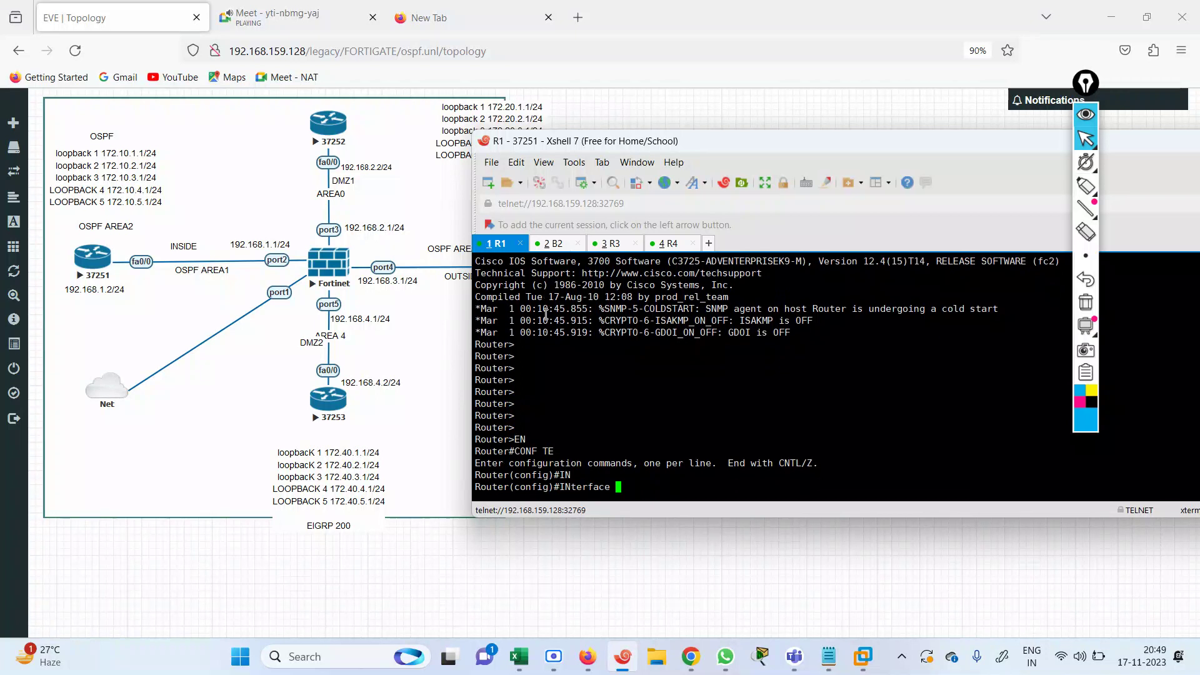
pyautogui.write('FAS')
pyautogui.press('Tab')
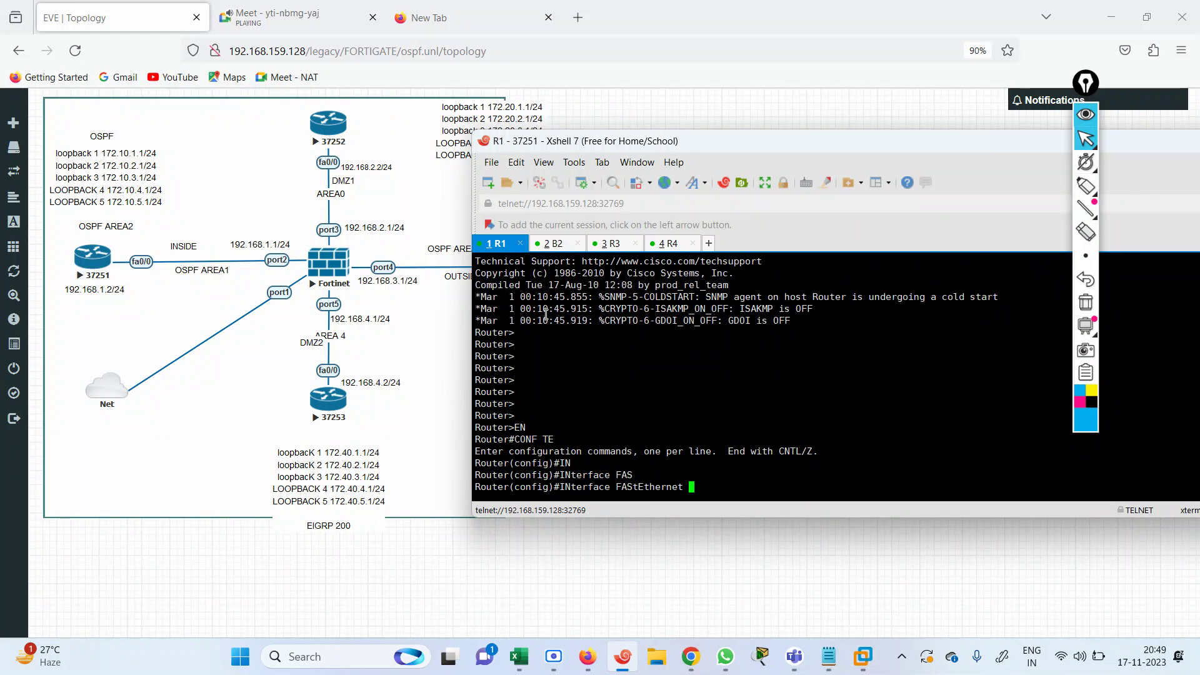
pyautogui.write('0/0')
pyautogui.press('Return')
# - Begin the interface's IP ADD command with the network portion 192.168.1
pyautogui.write('I')
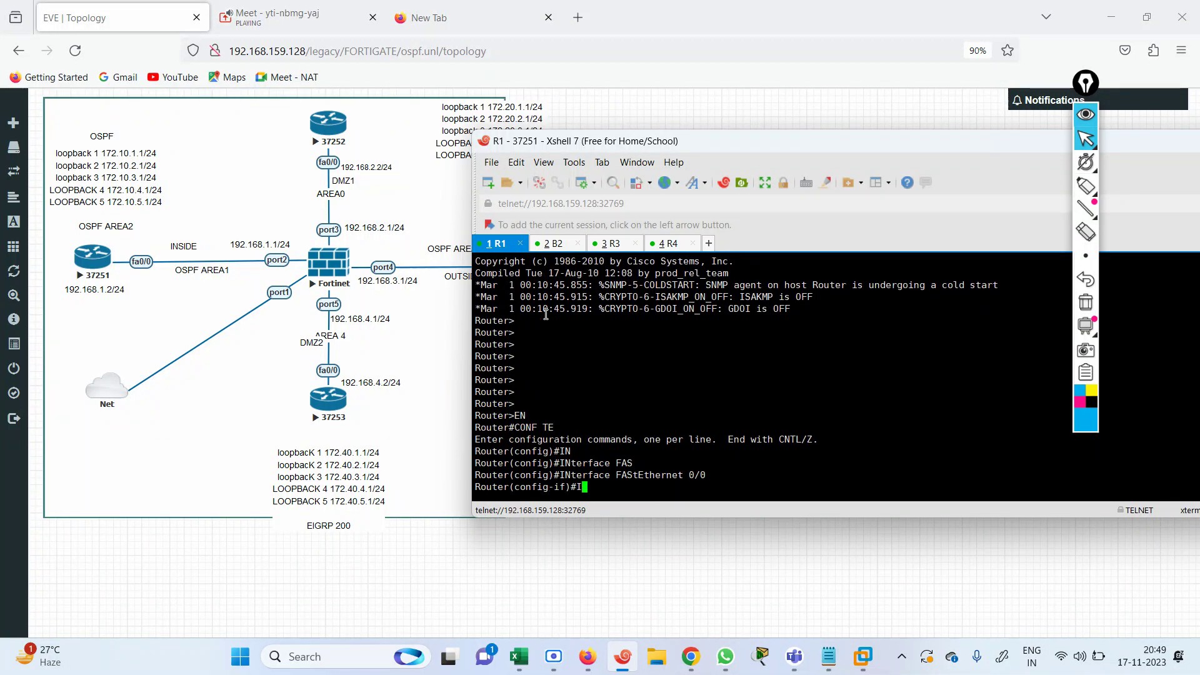
pyautogui.write('P ADD')
pyautogui.press('BackSpace')
pyautogui.write('192.16')
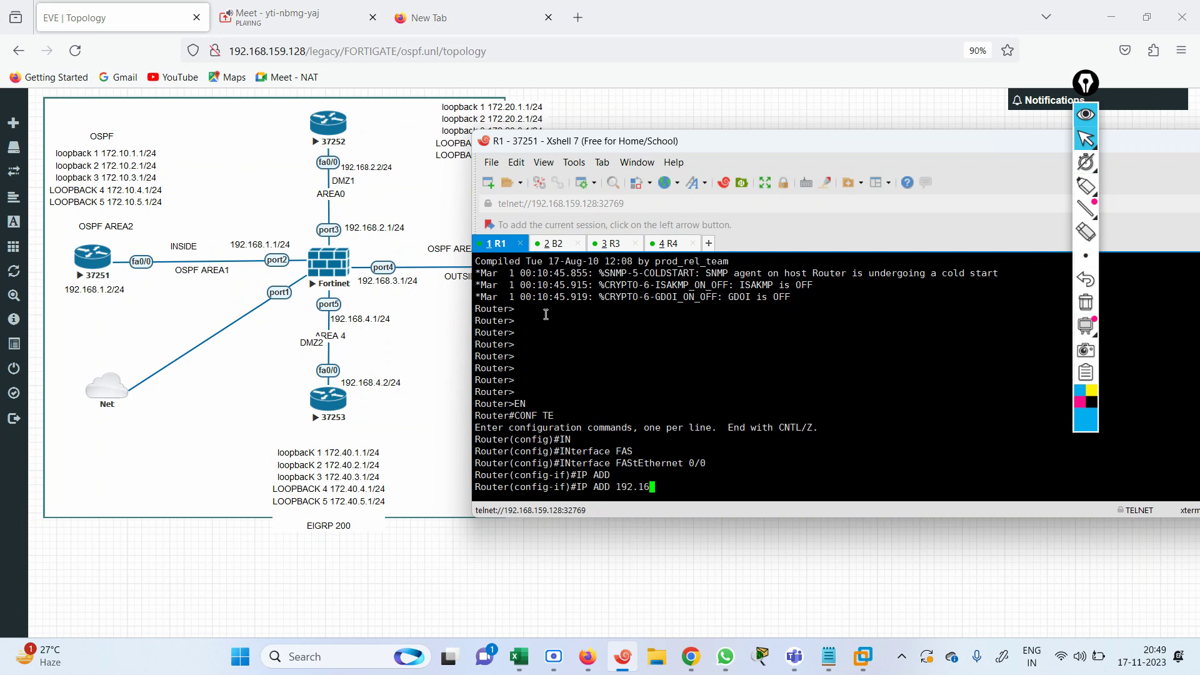
pyautogui.press('Tab')
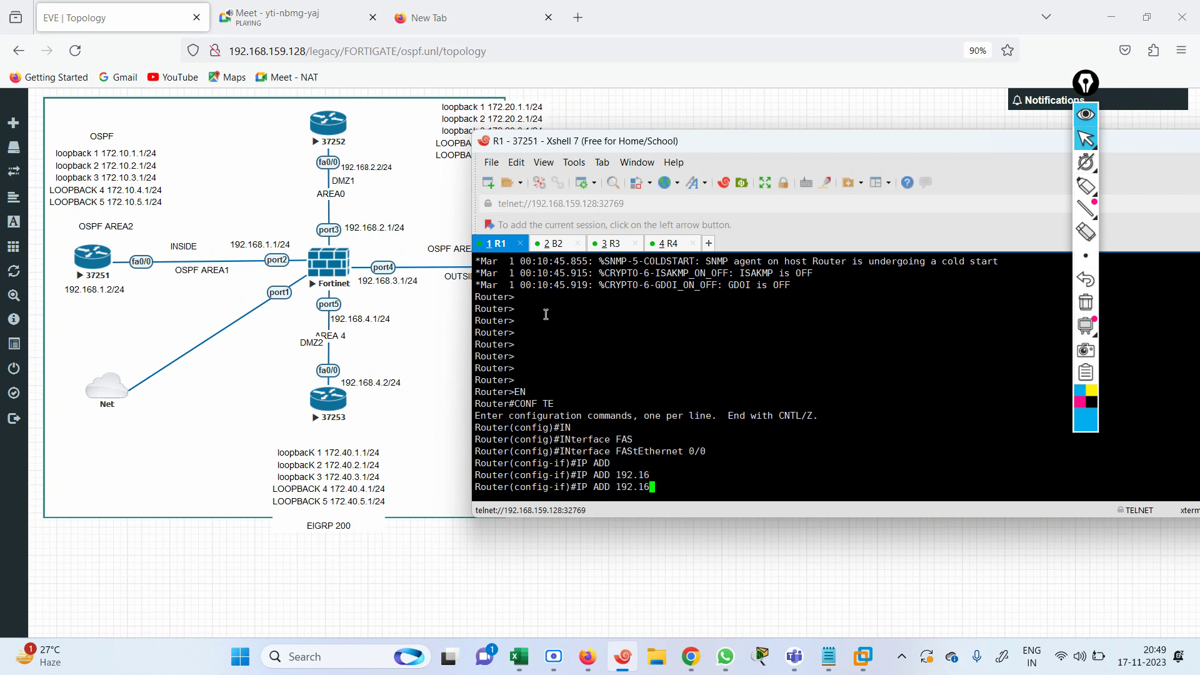
pyautogui.write('8.1.')
# - Switch to the OSPF notes in Notepad, check R1's address against the topology, set R1's fa0/0 address to 192.168.1.2 and copy the R1 configuration block
pyautogui.click(829, 656)
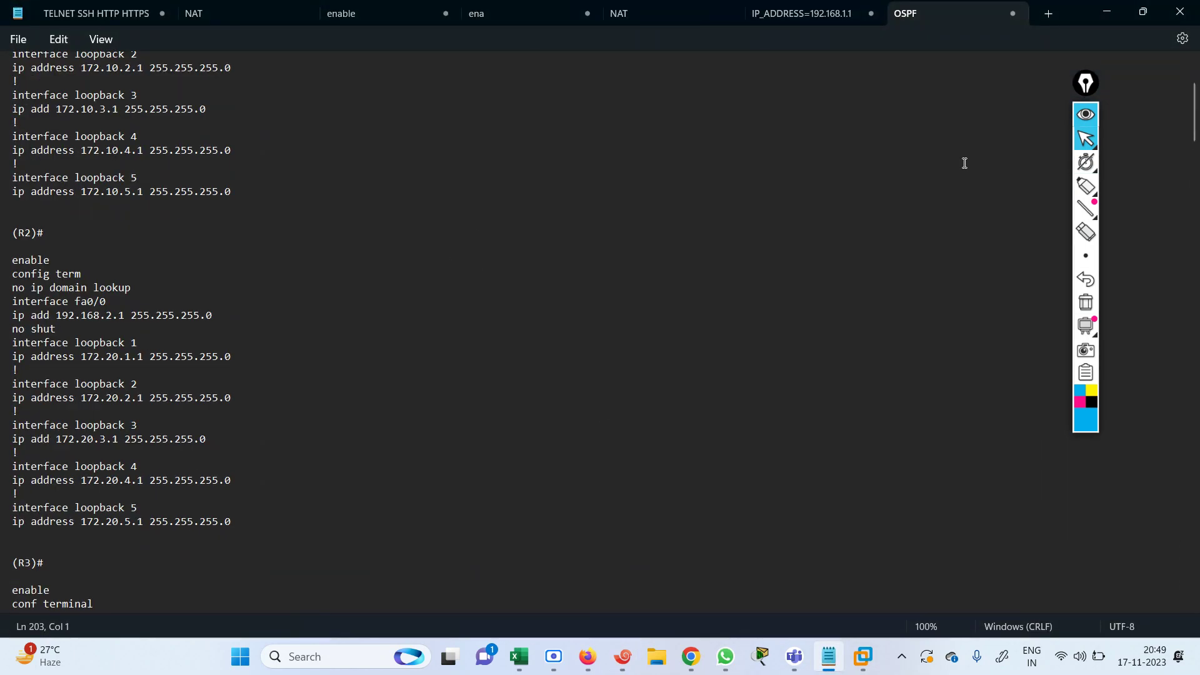
pyautogui.moveTo(1085, 162)
pyautogui.moveTo(1194, 125); pyautogui.dragTo(1194, 102)
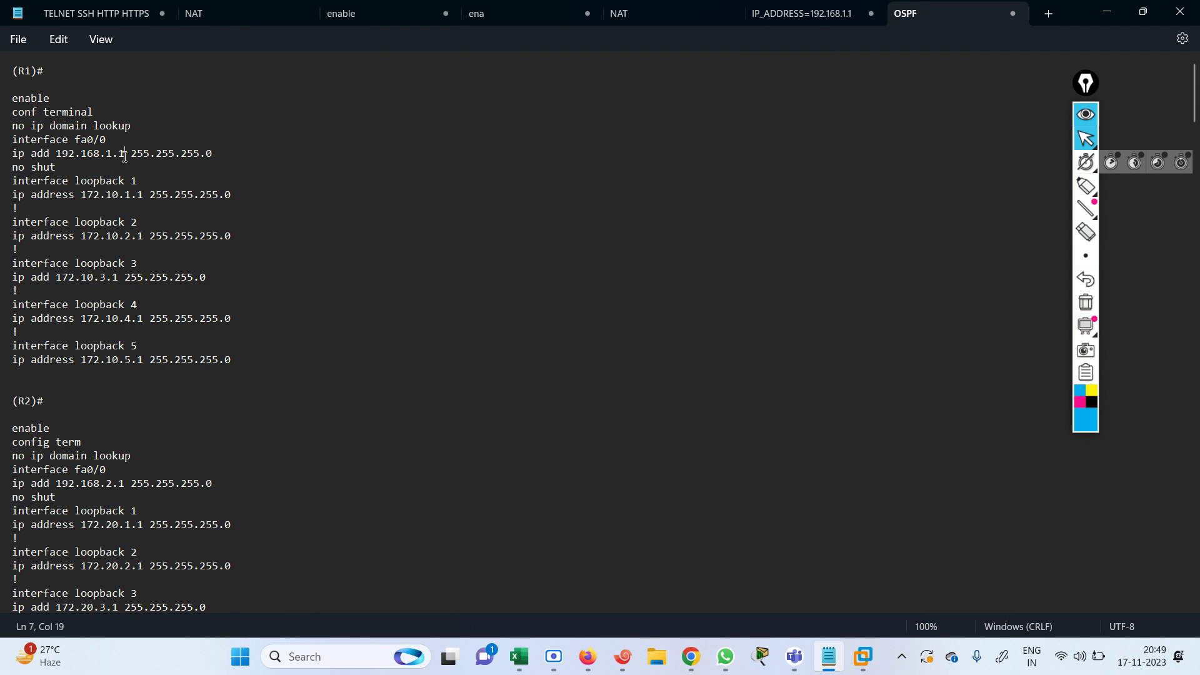
pyautogui.click(587, 656)
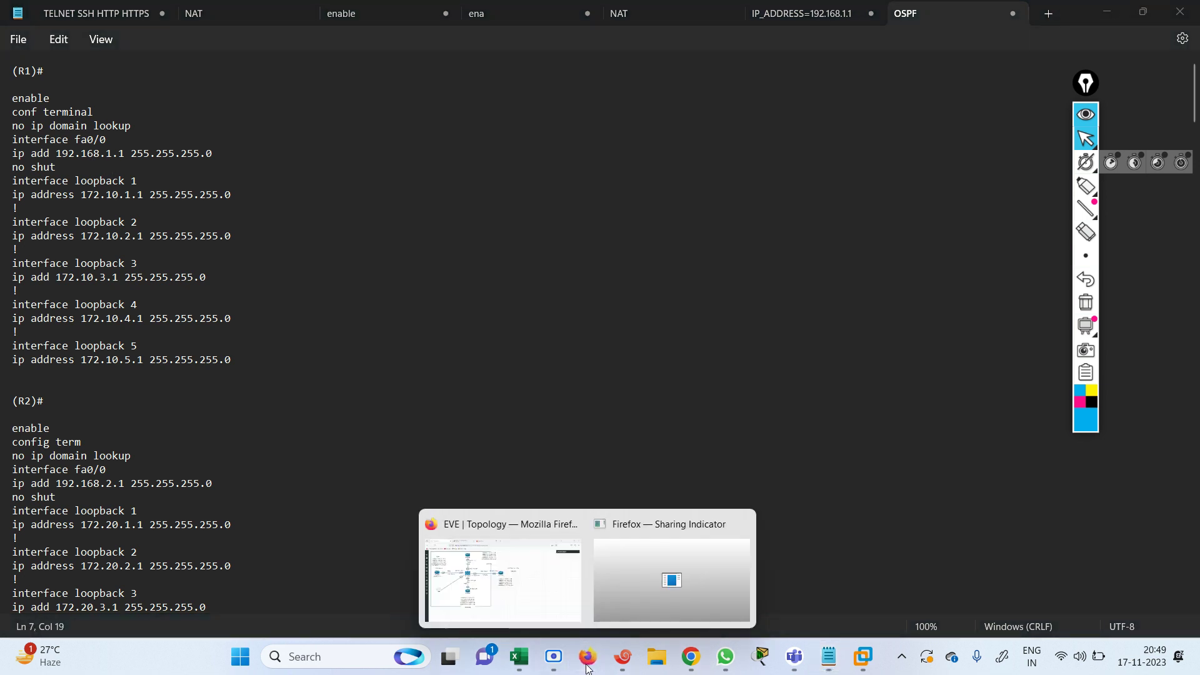
pyautogui.click(500, 563)
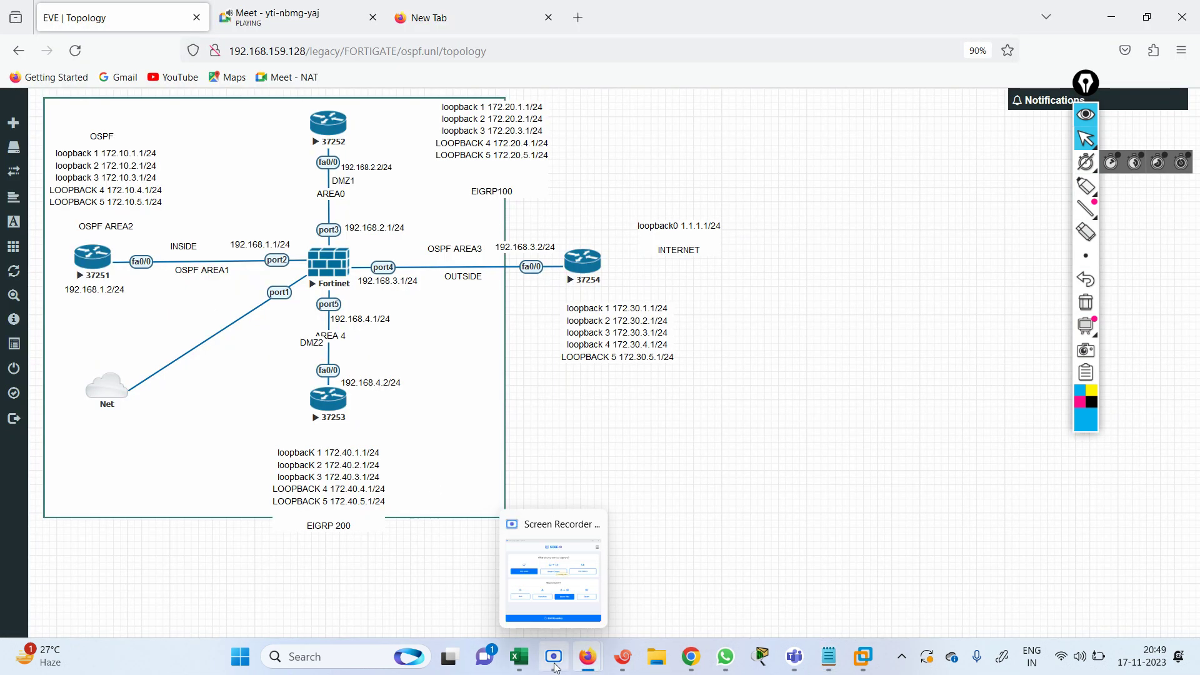
pyautogui.click(841, 667)
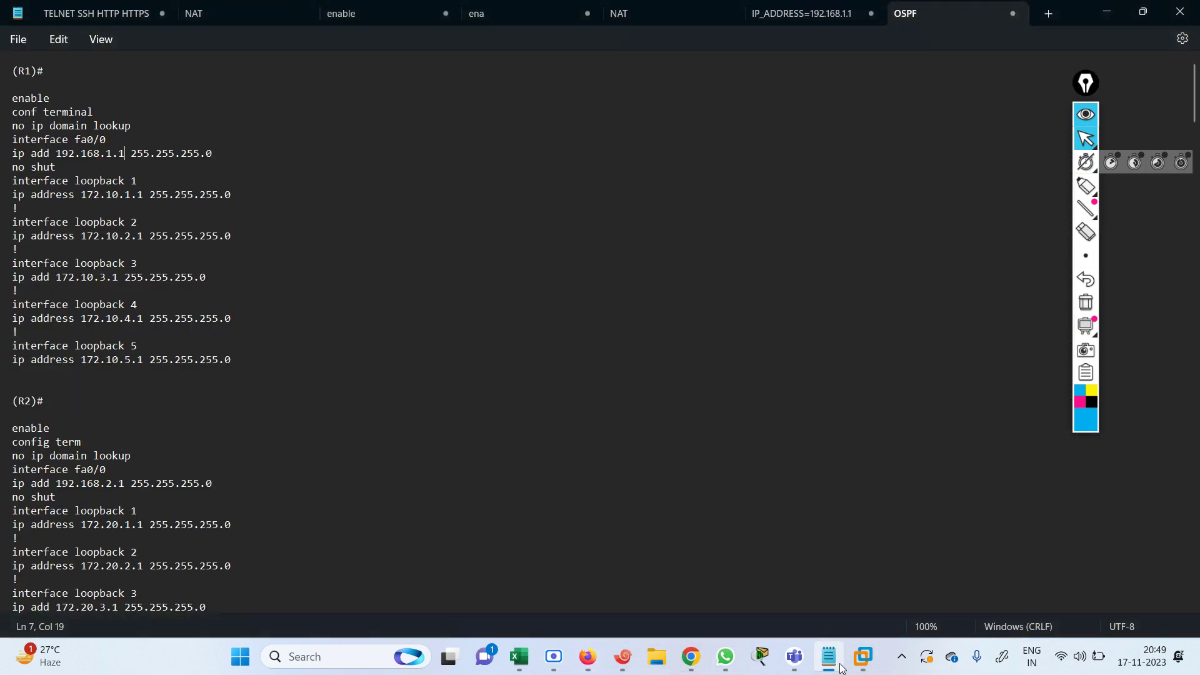
pyautogui.press('BackSpace')
pyautogui.moveTo(14, 90); pyautogui.dragTo(291, 373)
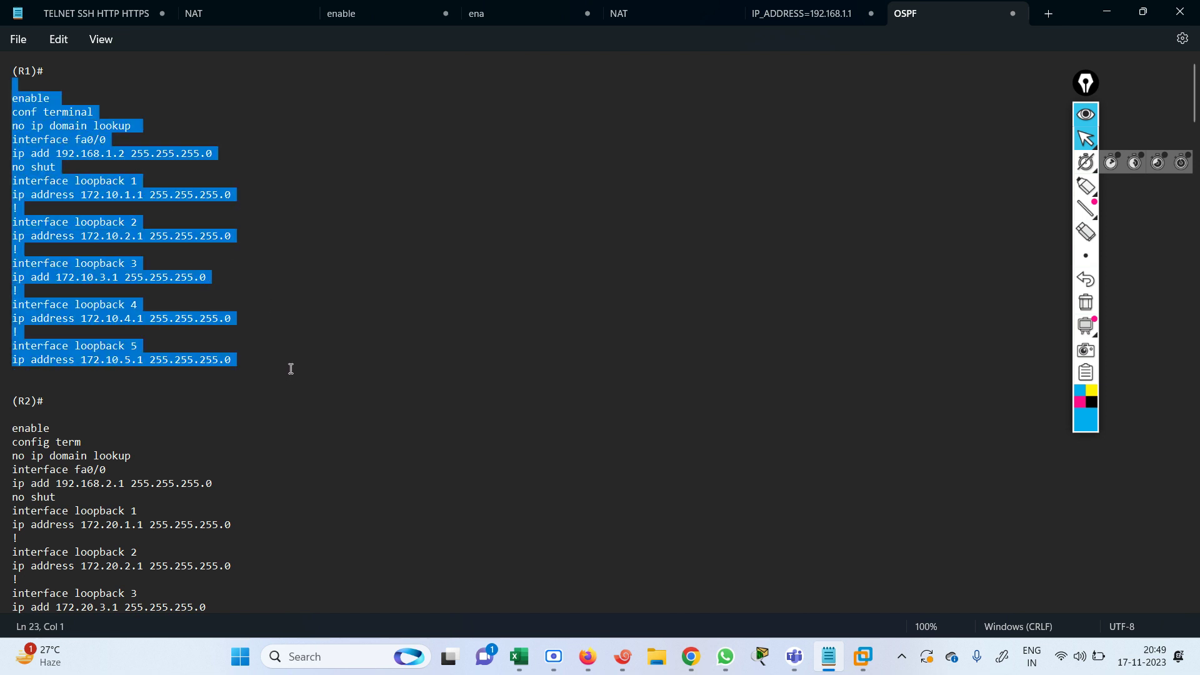
# - Return to Xshell, clear the unfinished IP ADD command on R1, and leave configuration mode and the console session with END and EXIT
pyautogui.click(624, 667)
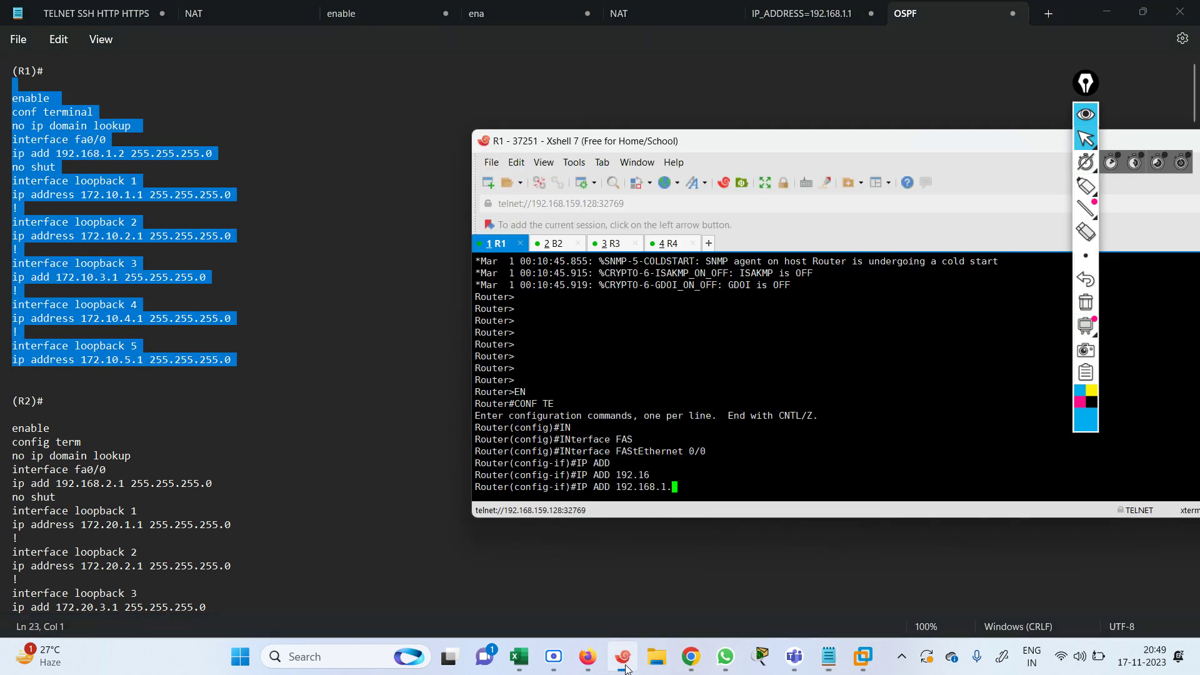
pyautogui.press('BackSpace')
pyautogui.press('BackSpace')
pyautogui.press('BackSpace')
pyautogui.press('BackSpace')
pyautogui.press('BackSpace')
pyautogui.press('BackSpace')
pyautogui.press('BackSpace')
pyautogui.press('BackSpace')
pyautogui.press('BackSpace')
pyautogui.press('BackSpace')
pyautogui.press('BackSpace')
pyautogui.press('BackSpace')
pyautogui.press('BackSpace')
pyautogui.press('BackSpace')
pyautogui.press('BackSpace')
pyautogui.press('BackSpace')
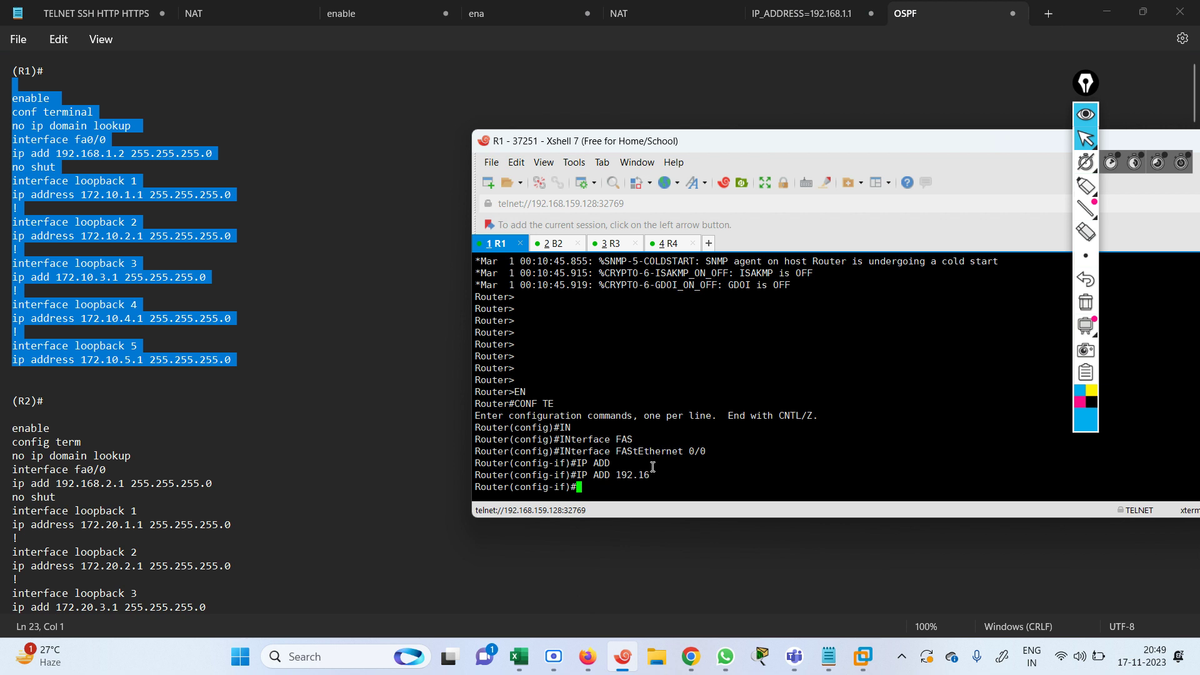
pyautogui.write('END')
pyautogui.press('Return')
pyautogui.press('Return')
pyautogui.write('EXIT')
pyautogui.press('Return')
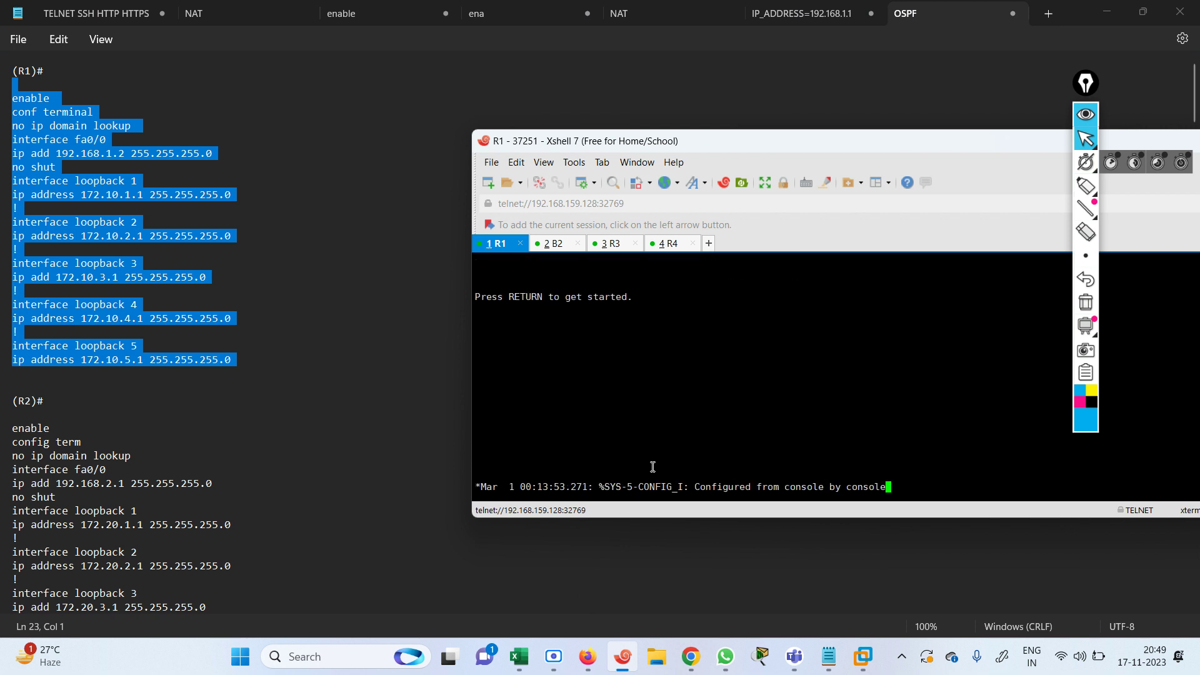
# - Bring up a fresh router prompt in the R1 session and paste the copied R1 interface and loopback configuration
pyautogui.press('Return')
pyautogui.press('Return')
pyautogui.press('Return')
pyautogui.press('Return')
pyautogui.press('Return')
pyautogui.press('Return')
pyautogui.press('Return')
pyautogui.press('Return')
pyautogui.press('Return')
pyautogui.press('Return')
pyautogui.press('Return')
pyautogui.press('Return')
pyautogui.press('Return')
pyautogui.press('Return')
pyautogui.press('Return')
pyautogui.press('Return')
pyautogui.press('Return')
pyautogui.press('Return')
pyautogui.press('Return')
pyautogui.press('Return')
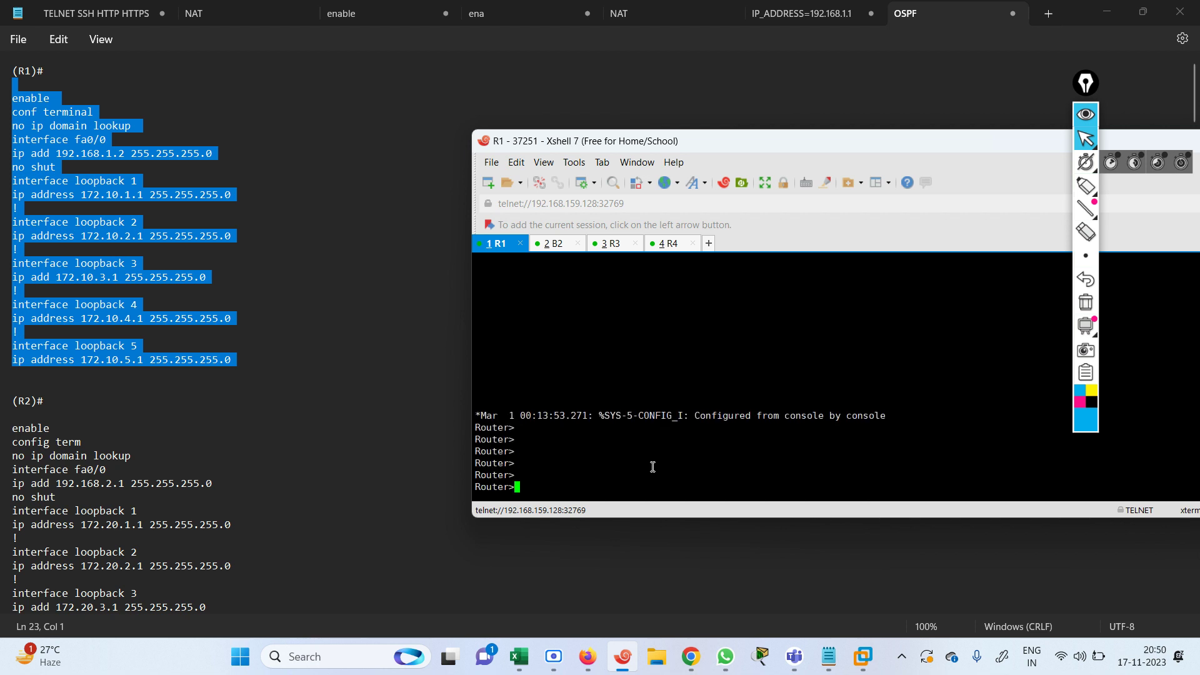
pyautogui.rightClick(652, 467)
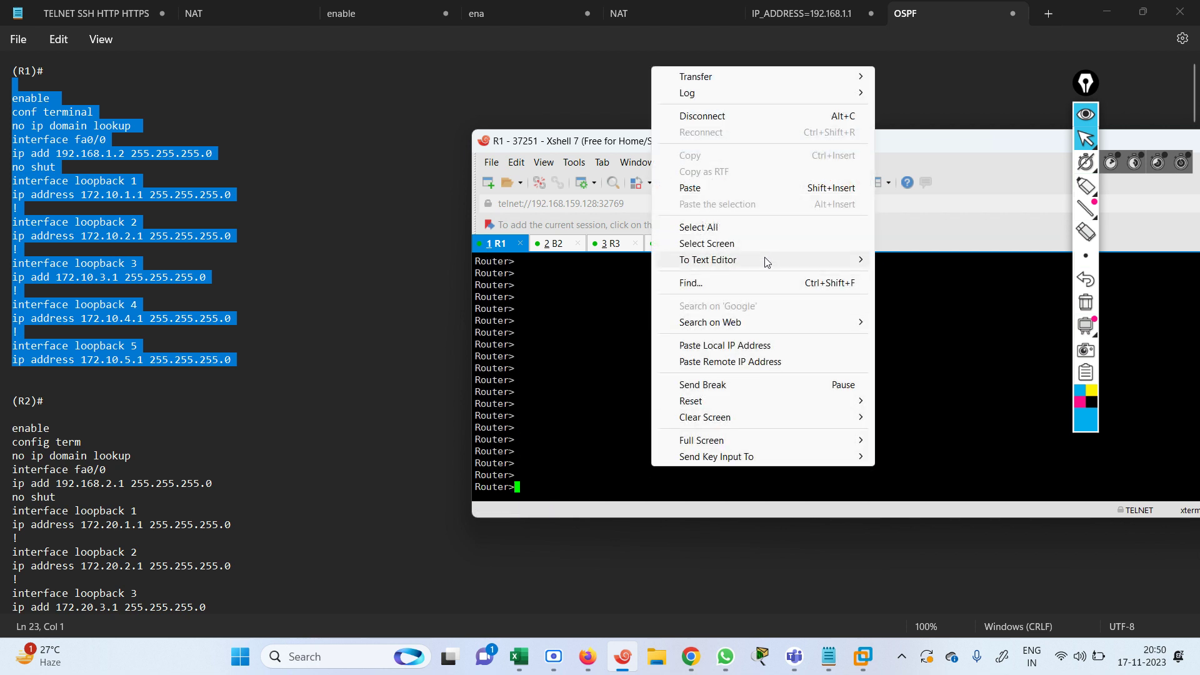
pyautogui.click(691, 189)
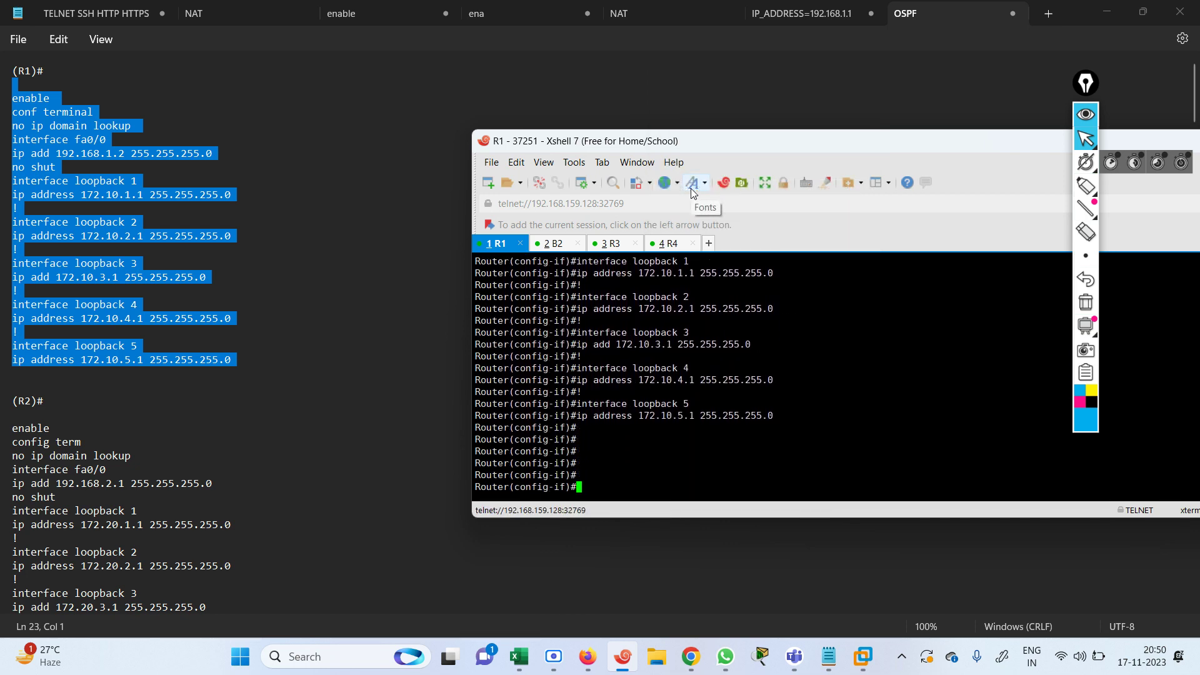
# - Check router 37252's address in the EVE topology and set R2's fa0/0 address to 192.168.2.2 in the Notepad notes
pyautogui.moveTo(588, 656)
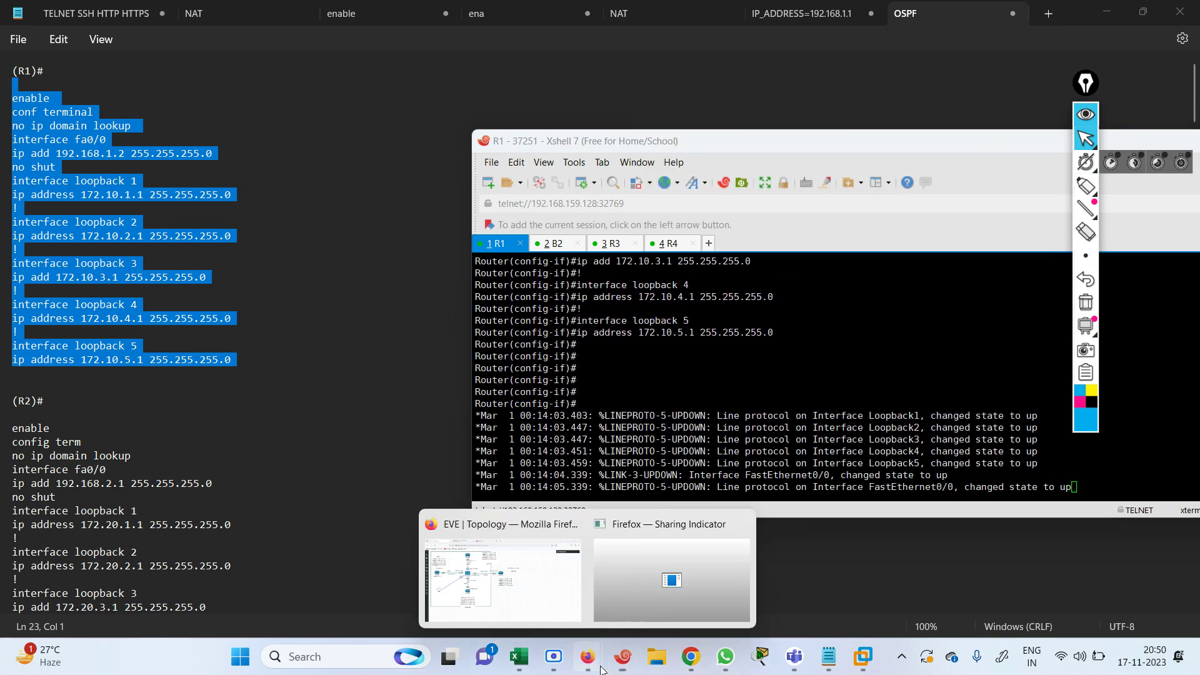
pyautogui.click(515, 572)
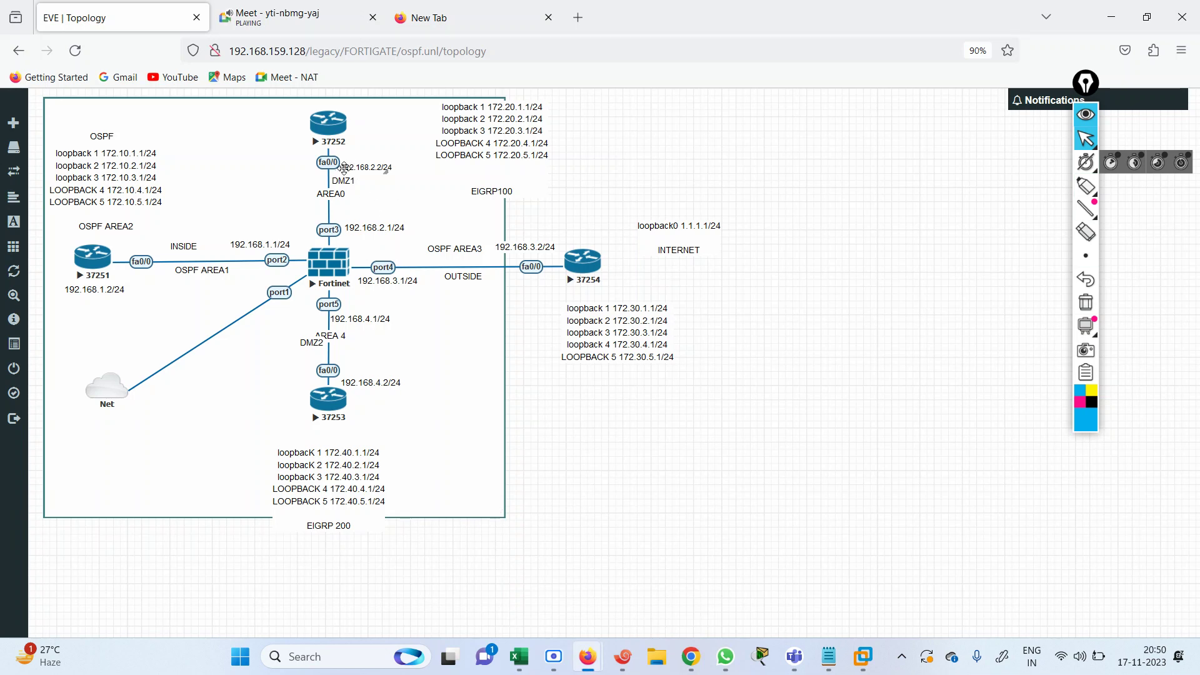
pyautogui.click(832, 664)
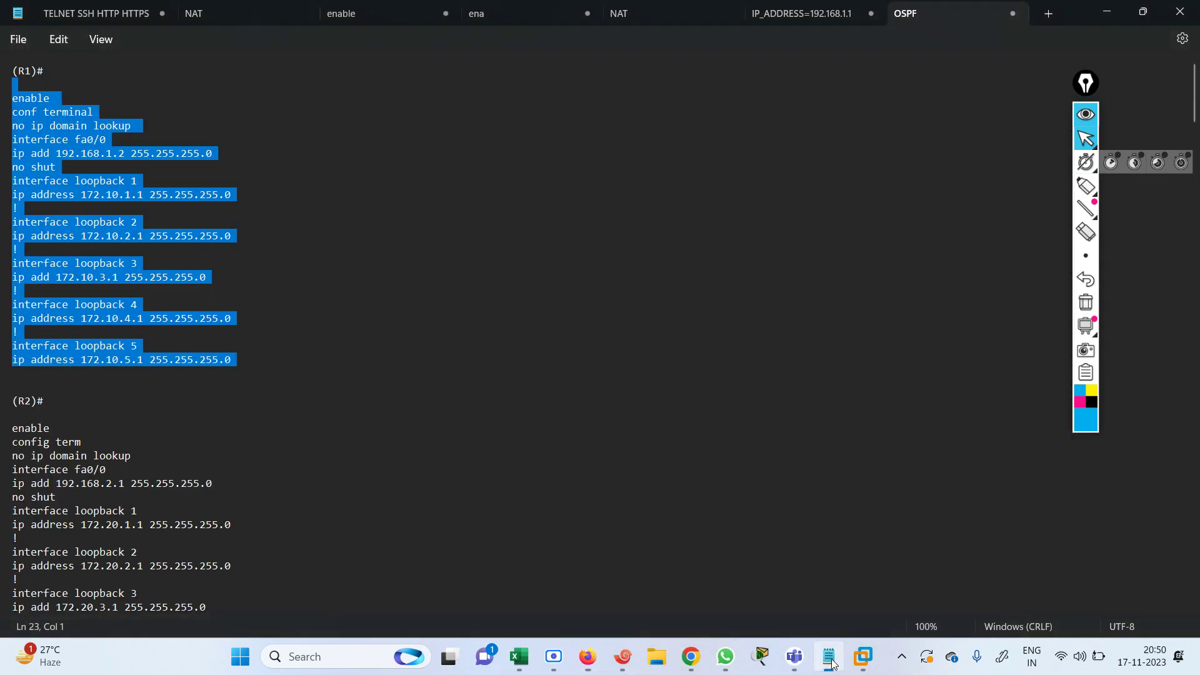
pyautogui.click(123, 482)
pyautogui.press('BackSpace')
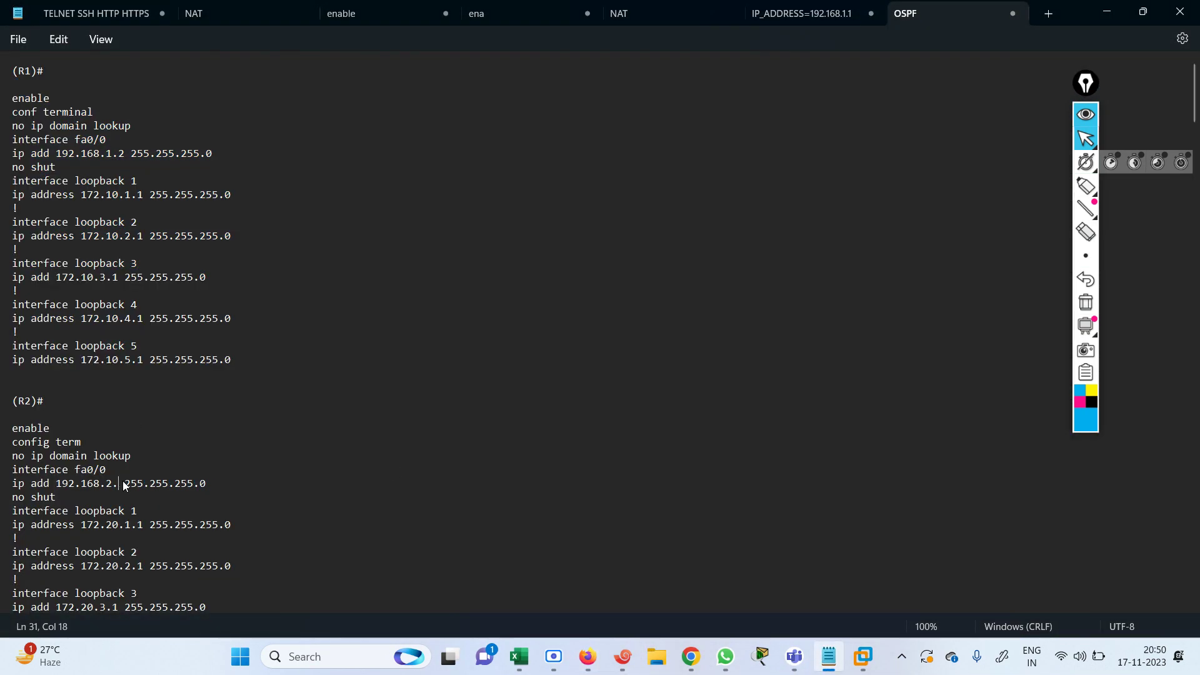
pyautogui.write('2')
# - Try to select and copy the R2 configuration block from the notes
pyautogui.moveTo(14, 428); pyautogui.dragTo(254, 134)
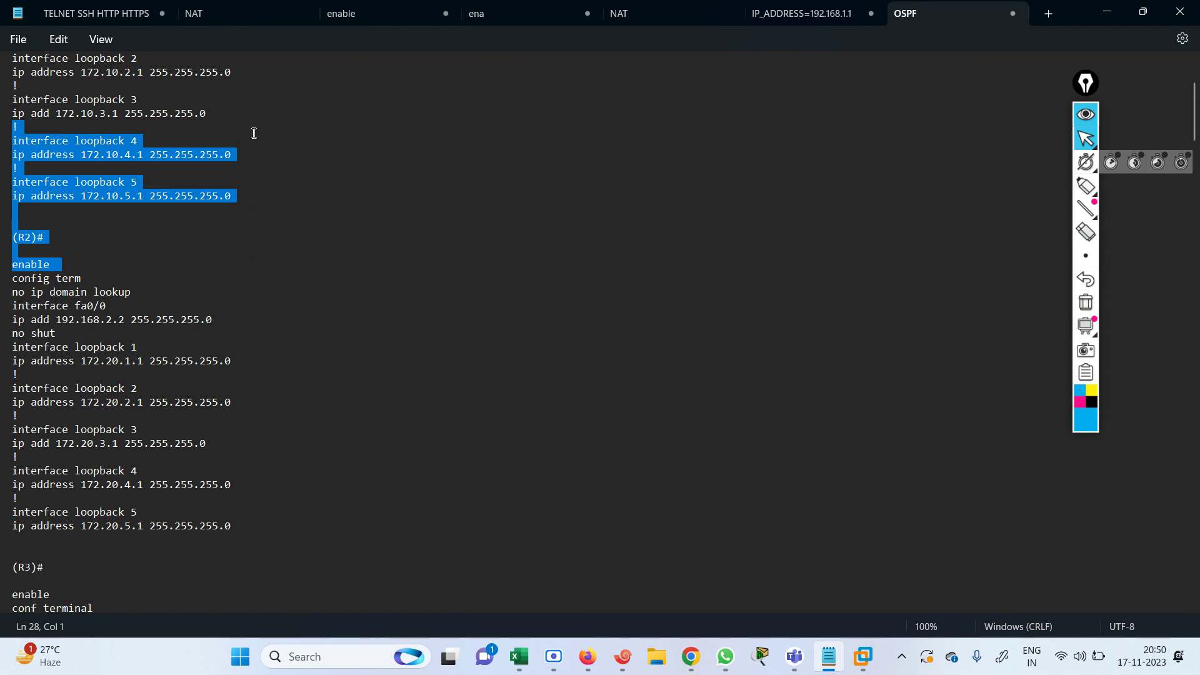
pyautogui.click(96, 268)
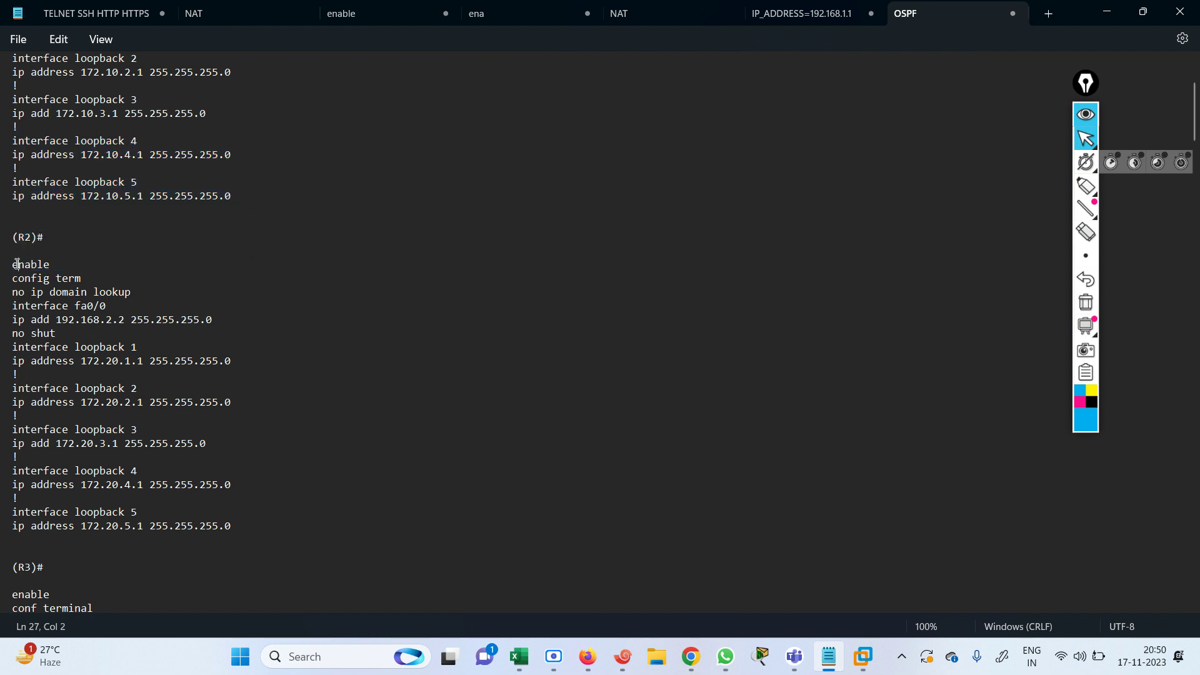
pyautogui.moveTo(17, 263); pyautogui.dragTo(286, 522)
pyautogui.press('super+c')
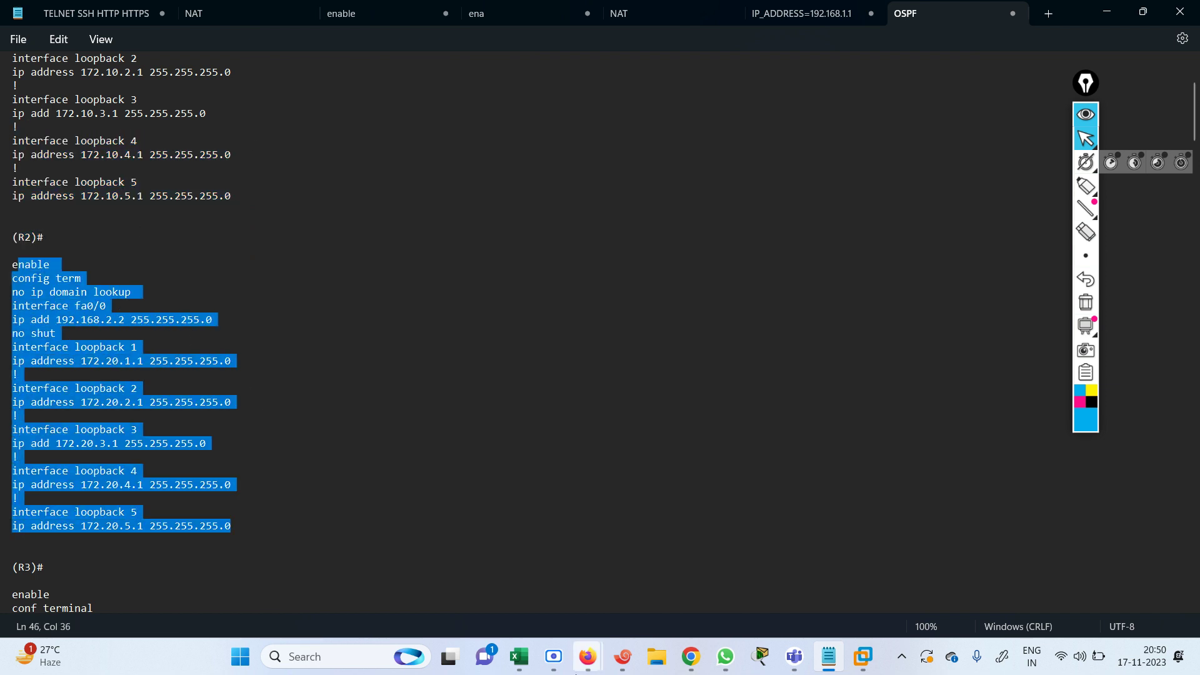
# - Switch to Xshell and bring up the router prompt in the B2 session
pyautogui.click(622, 656)
pyautogui.click(554, 244)
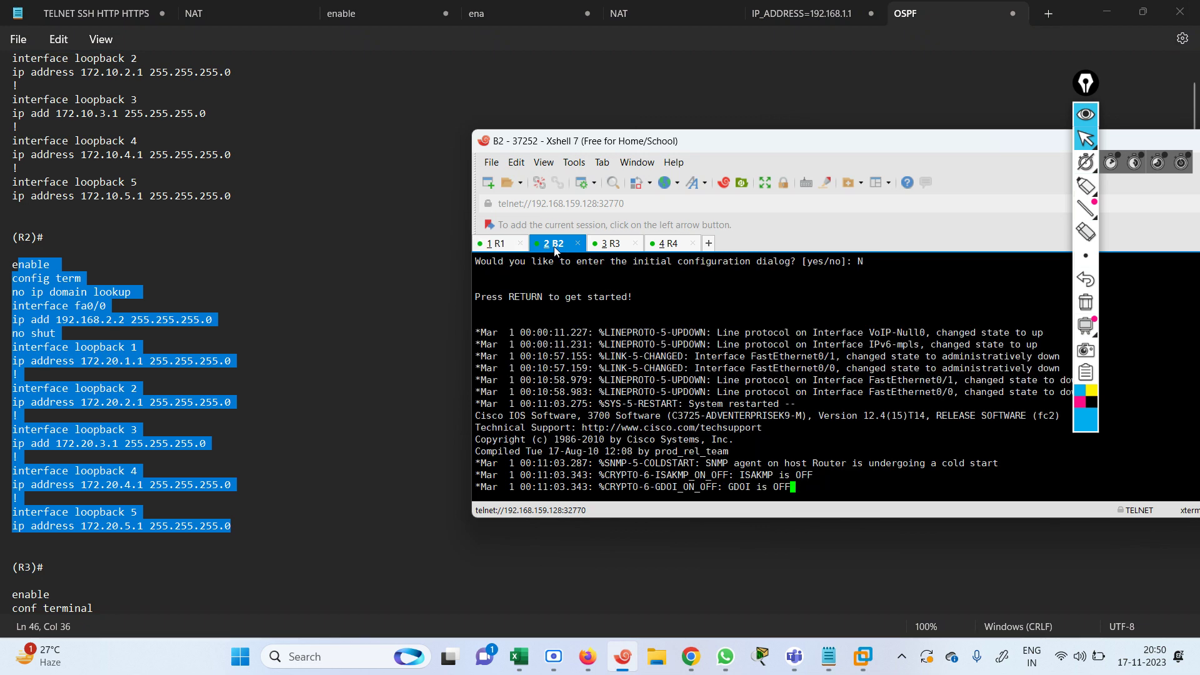
pyautogui.press('Return')
pyautogui.press('Return')
pyautogui.press('Return')
pyautogui.press('Return')
pyautogui.press('Return')
pyautogui.press('Return')
pyautogui.press('Return')
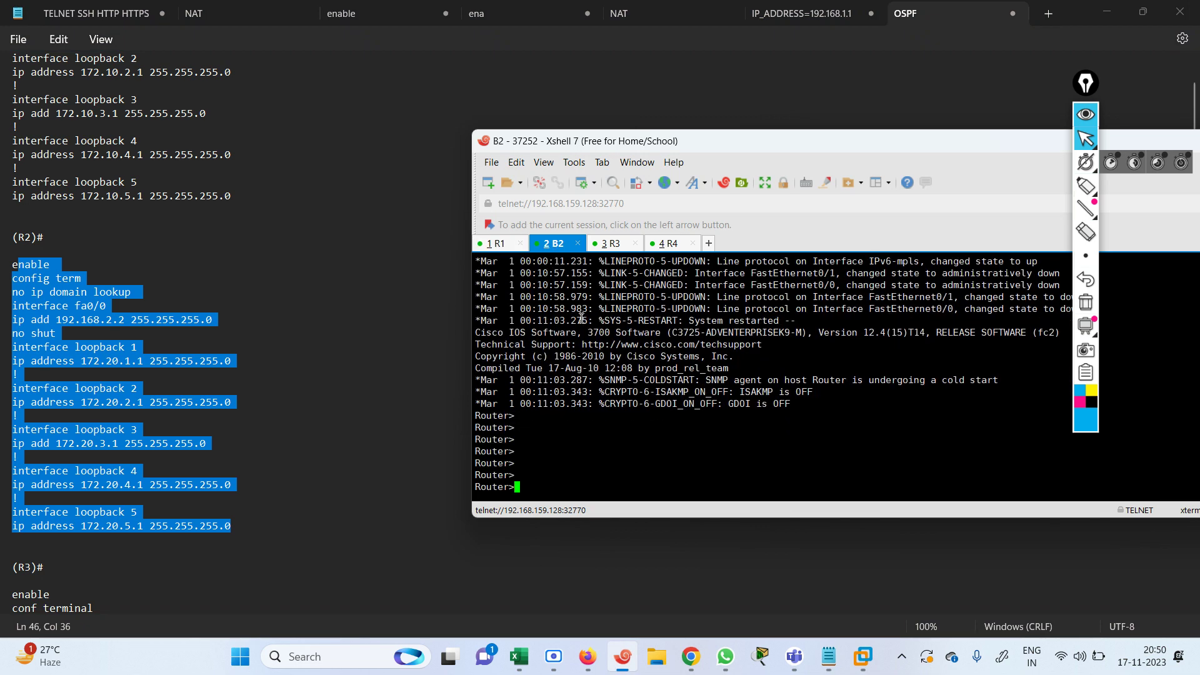
# - Try to paste the copied R2 configuration into the B2 session
pyautogui.rightClick(624, 464)
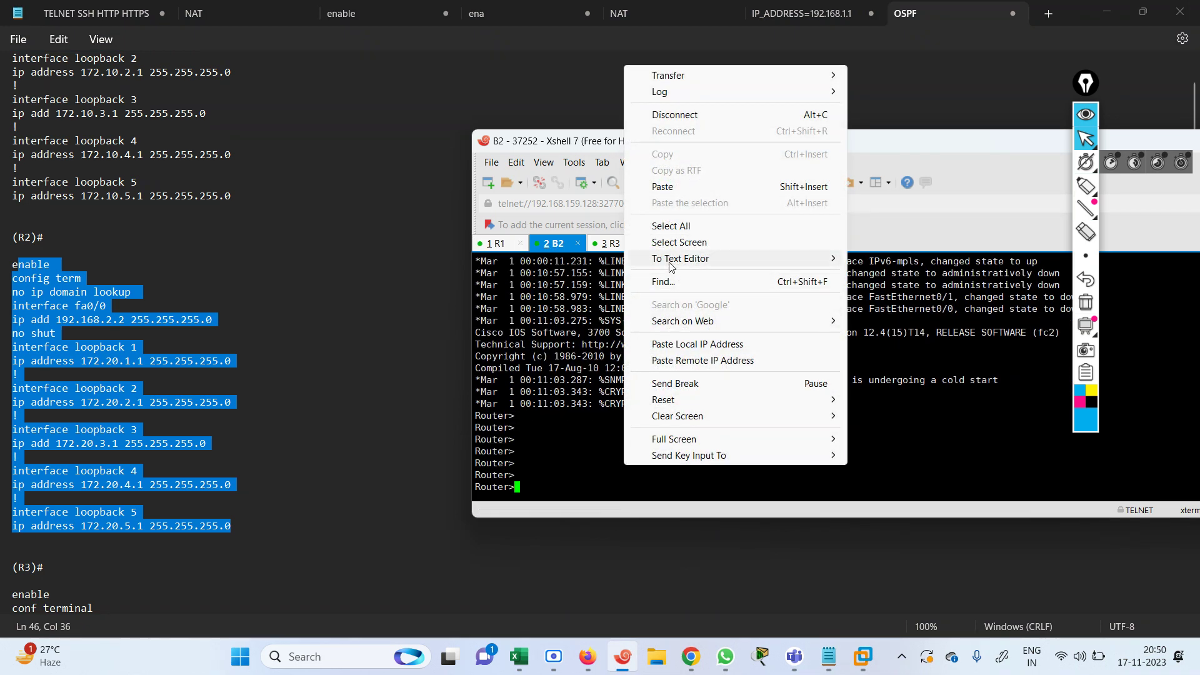
pyautogui.click(650, 190)
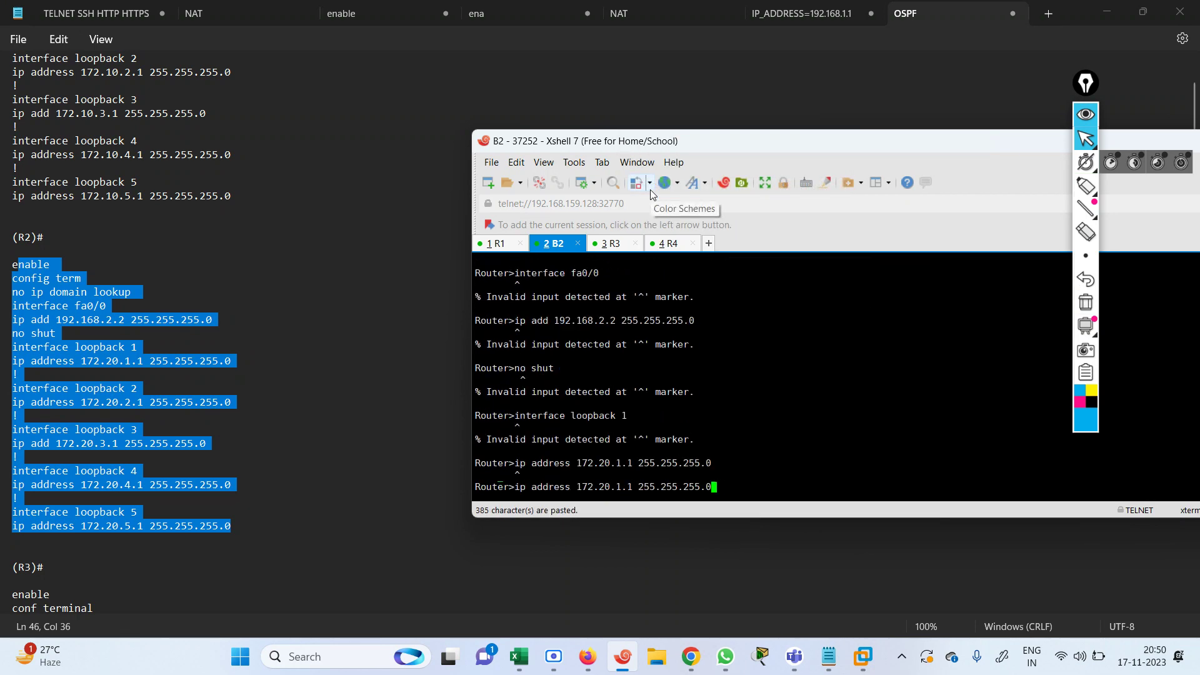
# - Copy the complete R2 configuration block from the Notepad notes, from the full word enable through the loopback 5 address
pyautogui.click(315, 374)
pyautogui.moveTo(8, 267); pyautogui.dragTo(233, 536)
pyautogui.press('super+c')
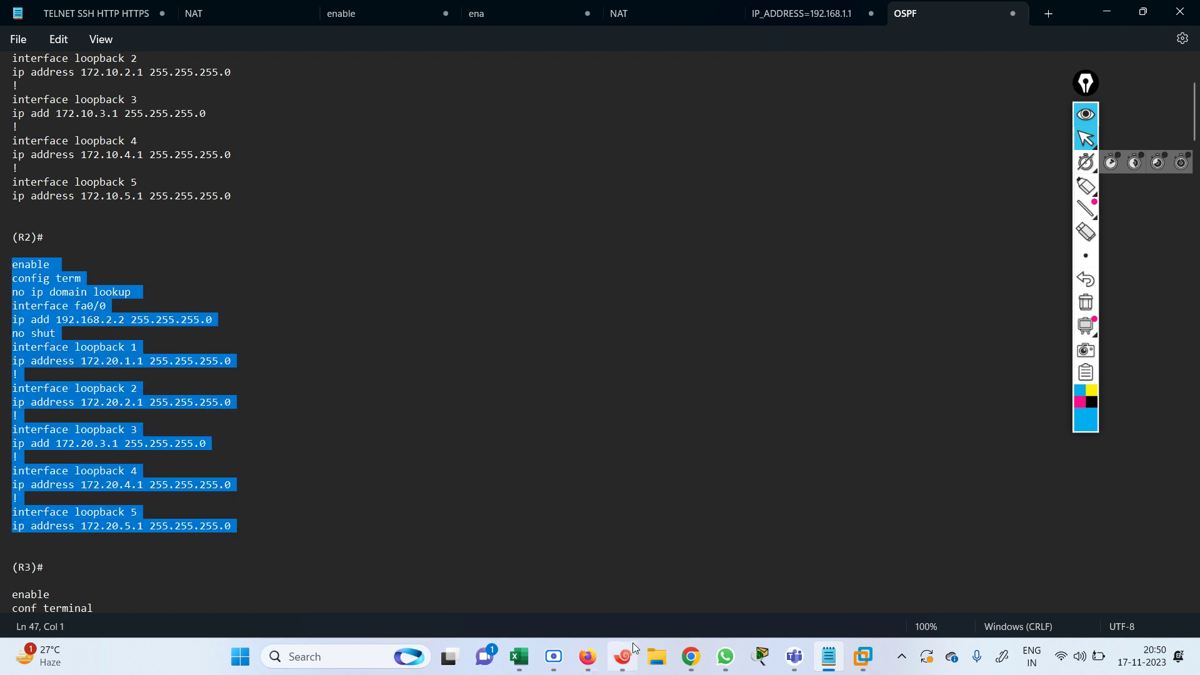
# - Clear the leftover command in the Xshell B2 session and paste the complete R2 configuration at a fresh router prompt
pyautogui.click(622, 656)
pyautogui.press('BackSpace')
pyautogui.press('BackSpace')
pyautogui.press('BackSpace')
pyautogui.press('BackSpace')
pyautogui.press('BackSpace')
pyautogui.press('BackSpace')
pyautogui.press('BackSpace')
pyautogui.press('BackSpace')
pyautogui.press('BackSpace')
pyautogui.press('BackSpace')
pyautogui.press('BackSpace')
pyautogui.press('BackSpace')
pyautogui.press('BackSpace')
pyautogui.press('BackSpace')
pyautogui.press('BackSpace')
pyautogui.press('BackSpace')
pyautogui.press('BackSpace')
pyautogui.press('BackSpace')
pyautogui.press('BackSpace')
pyautogui.press('BackSpace')
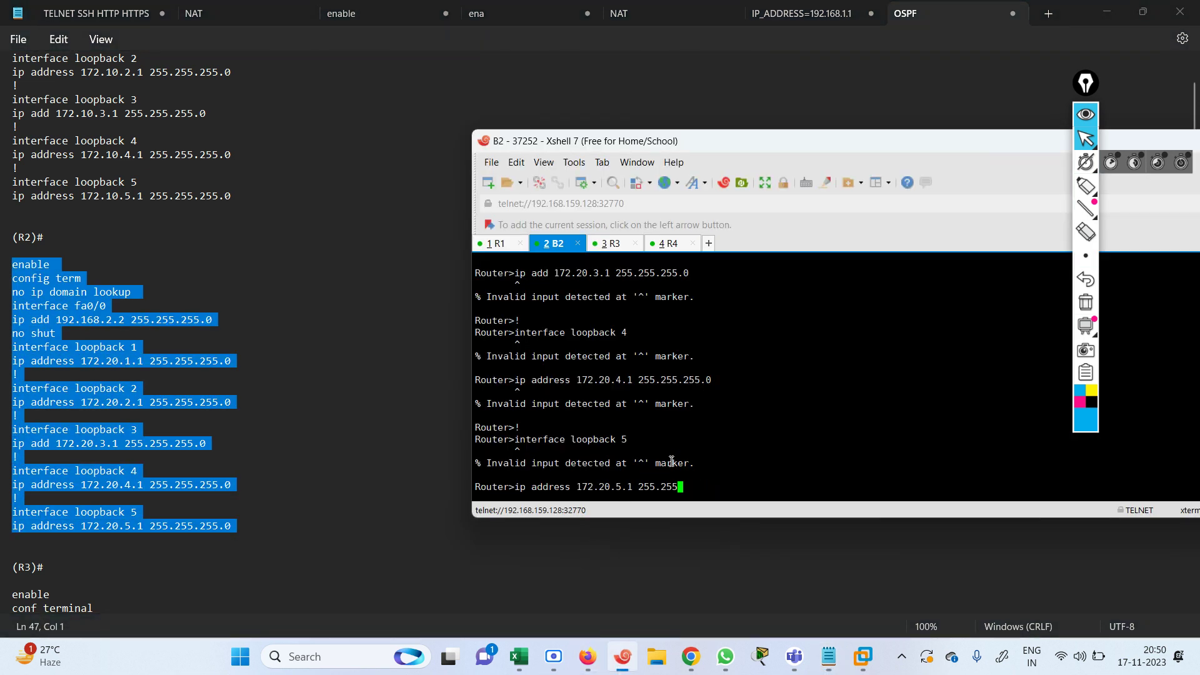
pyautogui.press('Return')
pyautogui.press('Return')
pyautogui.press('Return')
pyautogui.press('Return')
pyautogui.press('Return')
pyautogui.press('Return')
pyautogui.press('Return')
pyautogui.press('Return')
pyautogui.press('Return')
pyautogui.press('Return')
pyautogui.press('Return')
pyautogui.press('Return')
pyautogui.press('Return')
pyautogui.press('Return')
pyautogui.press('Return')
pyautogui.press('Return')
pyautogui.press('Return')
pyautogui.press('Return')
pyautogui.press('Return')
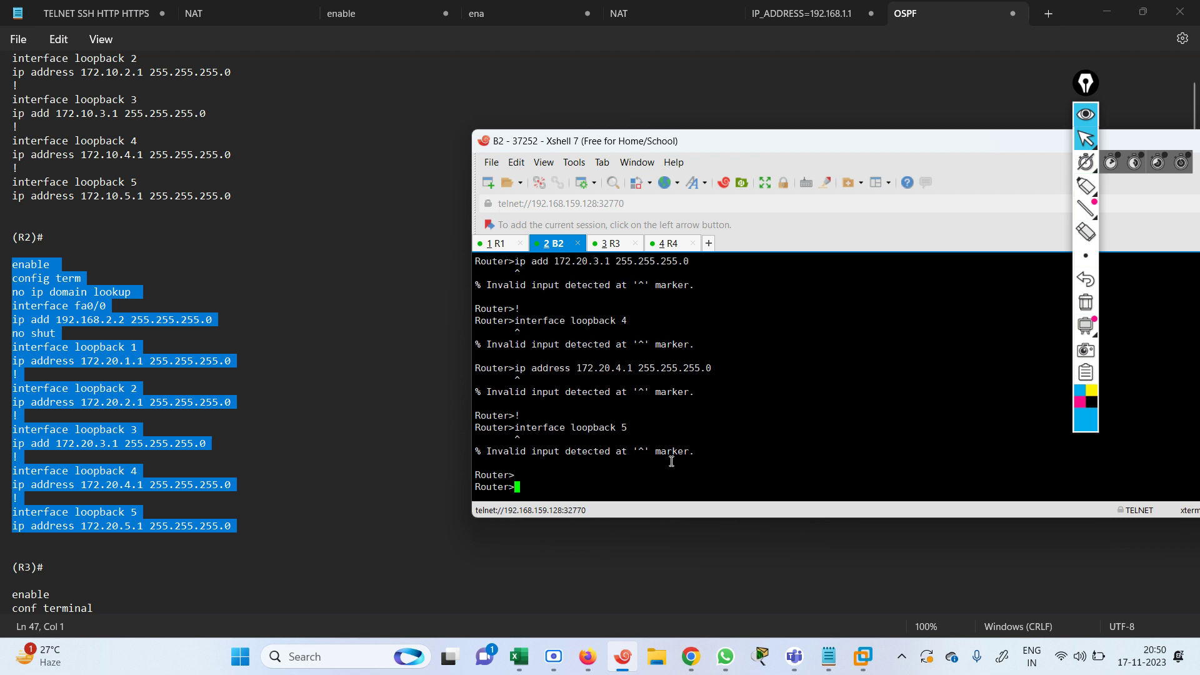
pyautogui.rightClick(671, 461)
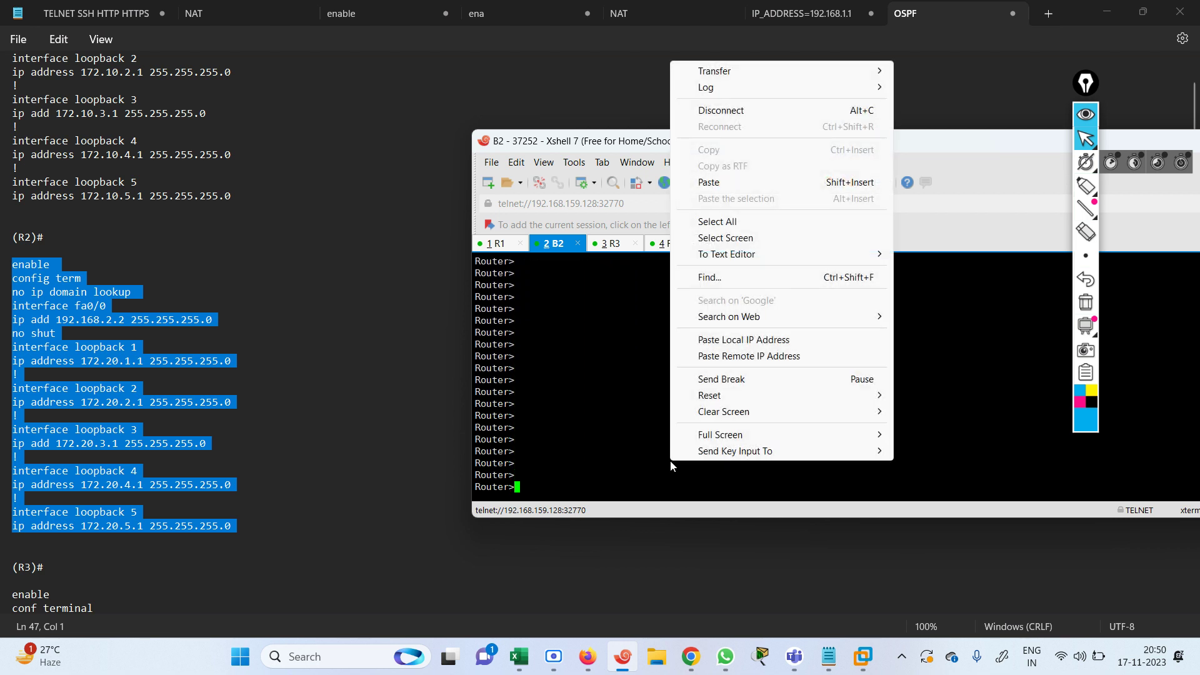
pyautogui.click(711, 181)
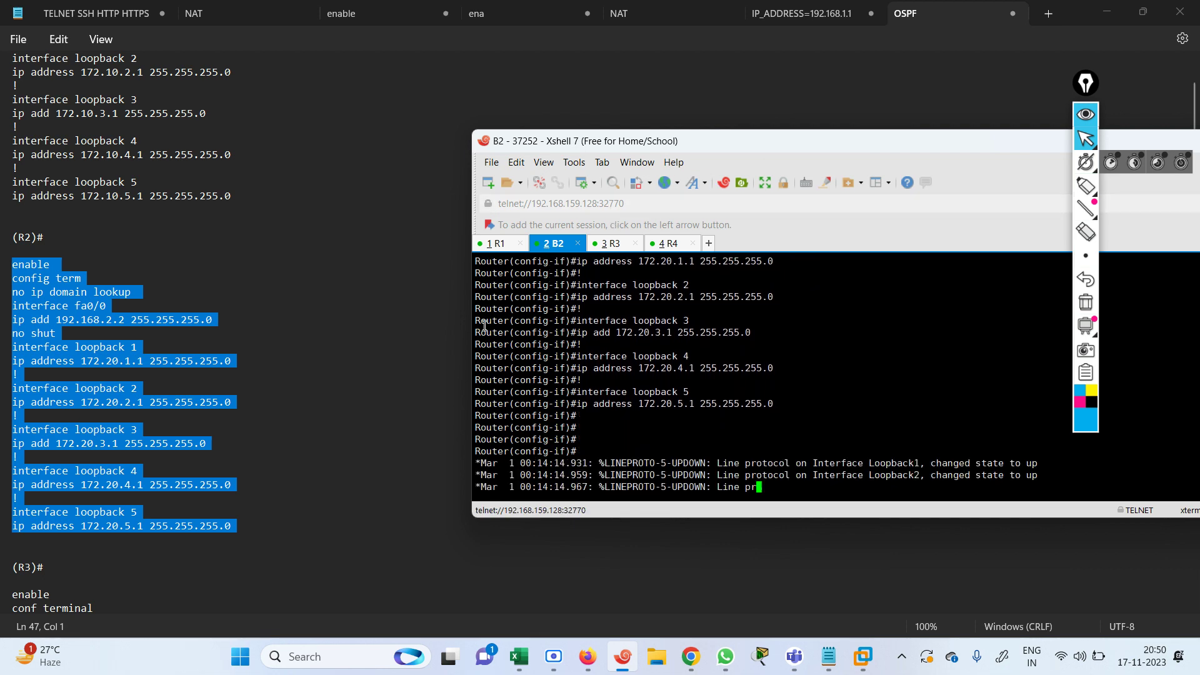
# - Check the next router's address in the EVE topology and set R3's fa0/0 address to 192.168.3.2 in the Notepad notes
pyautogui.moveTo(594, 673)
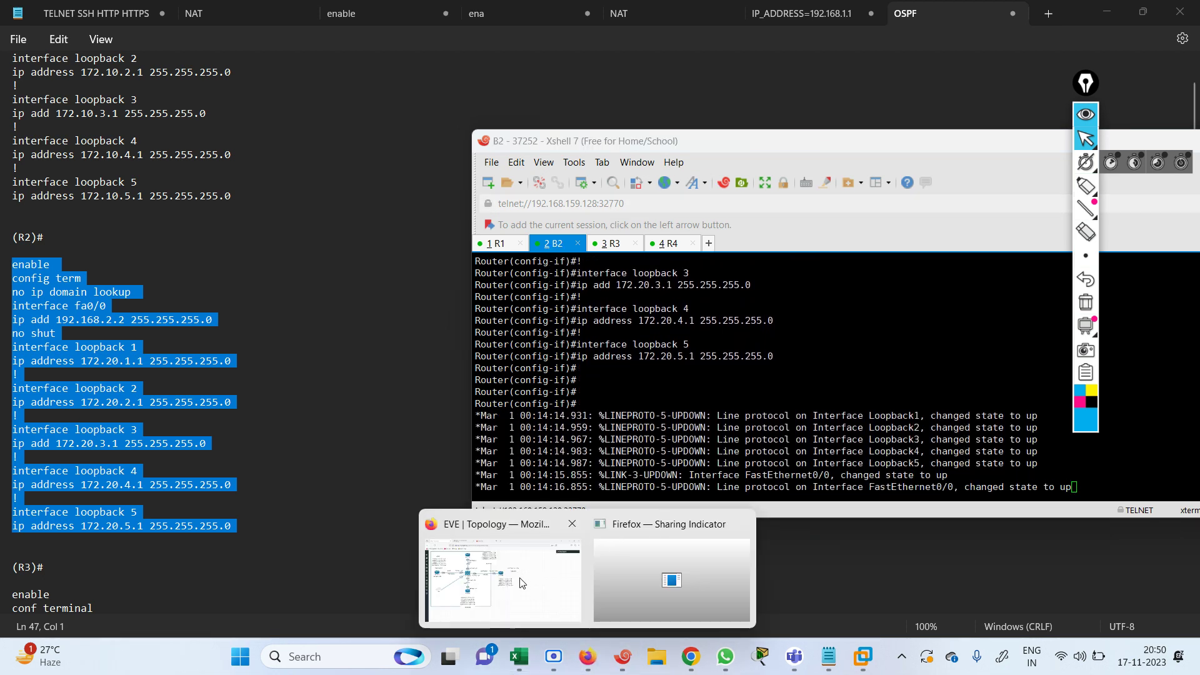
pyautogui.click(503, 580)
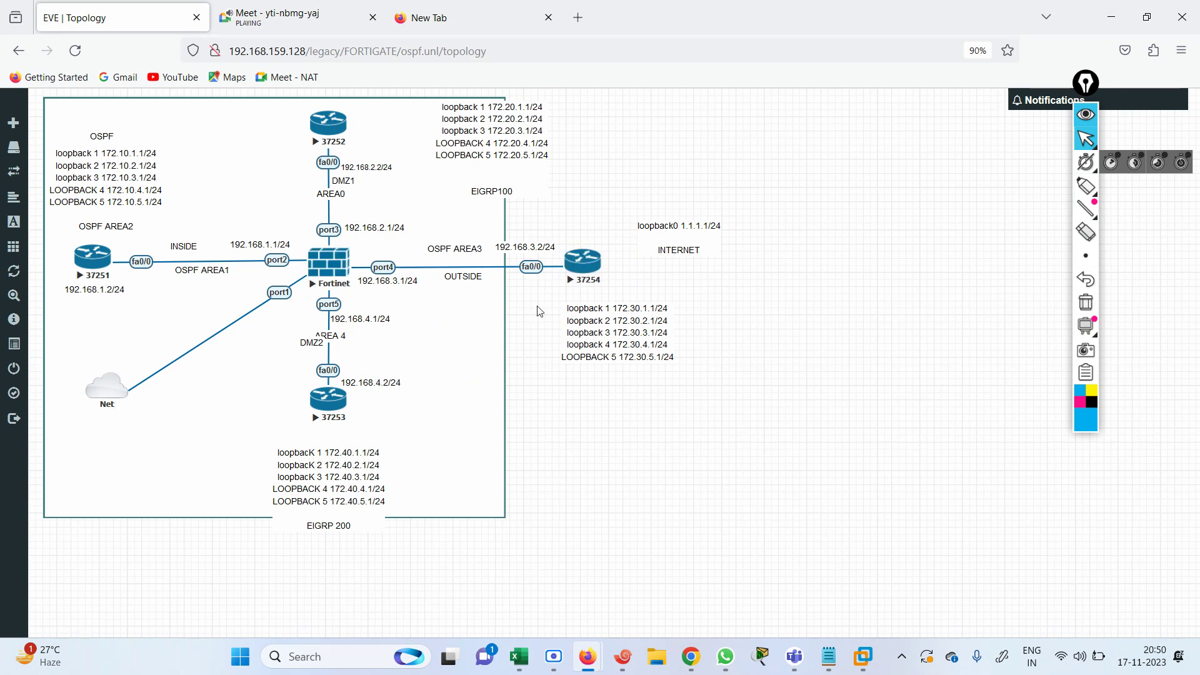
pyautogui.click(827, 660)
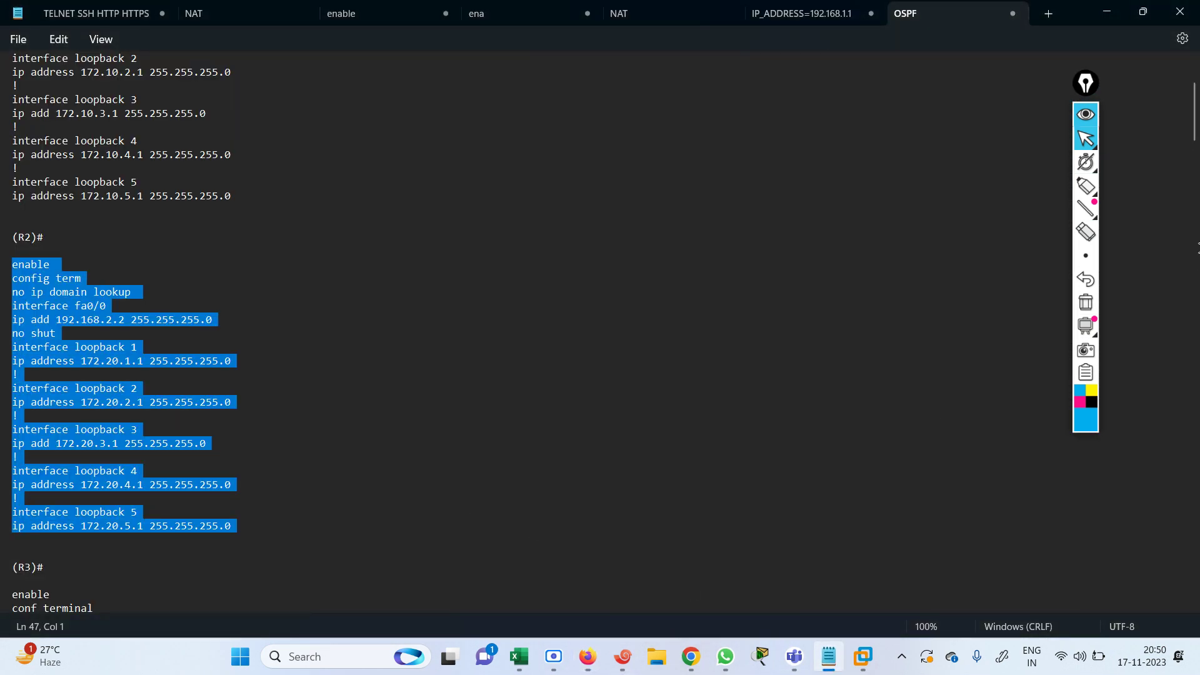
pyautogui.scroll(-7, 1194, 172)
pyautogui.scroll(-4, 1194, 172)
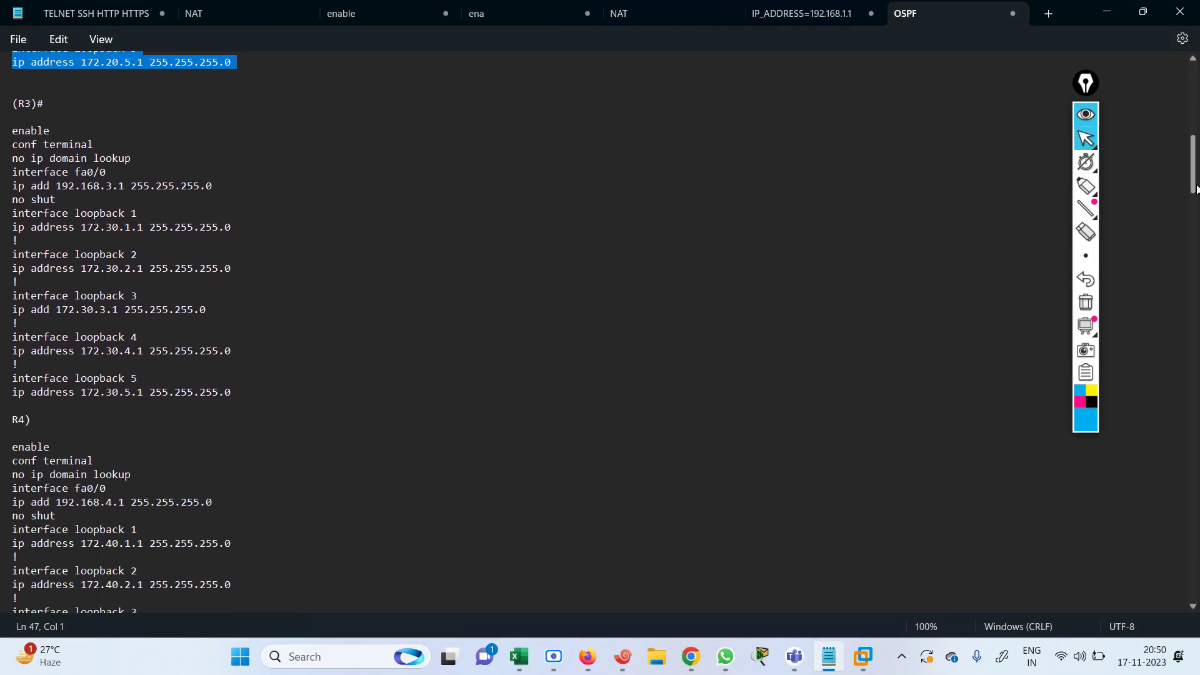
pyautogui.click(129, 192)
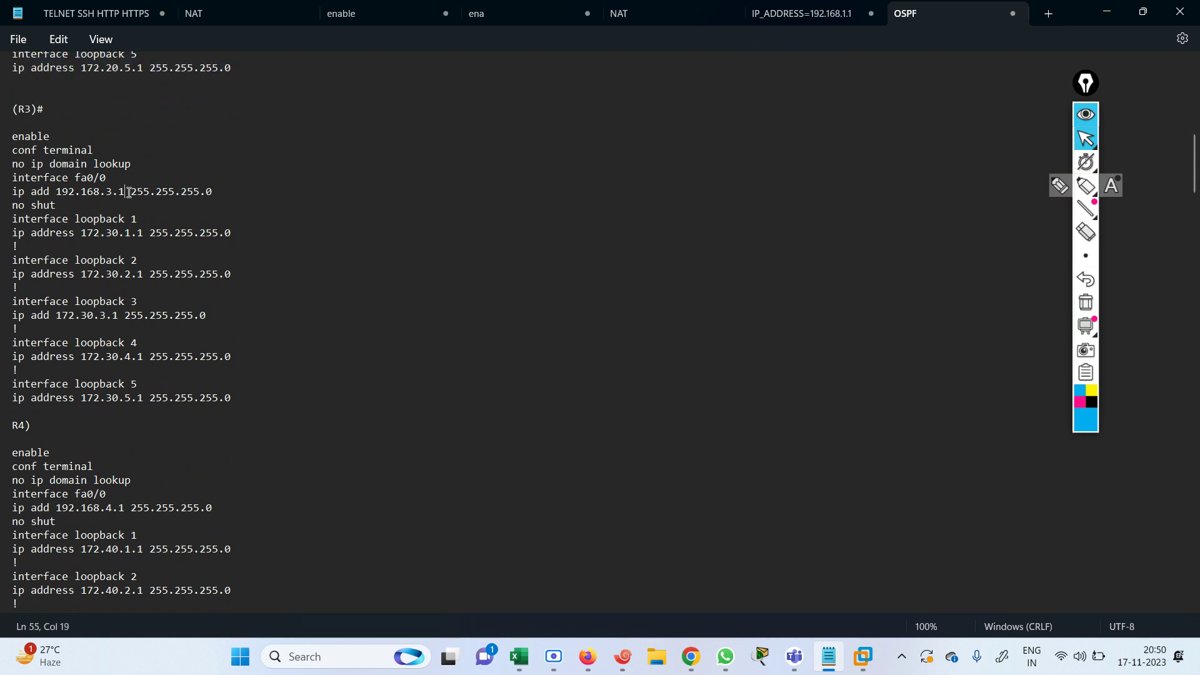
pyautogui.press('BackSpace')
pyautogui.write('2')
# - Select the R3 configuration in the Notepad notes and bring the Xshell R3 session to a fresh router prompt
pyautogui.moveTo(21, 133); pyautogui.dragTo(311, 404)
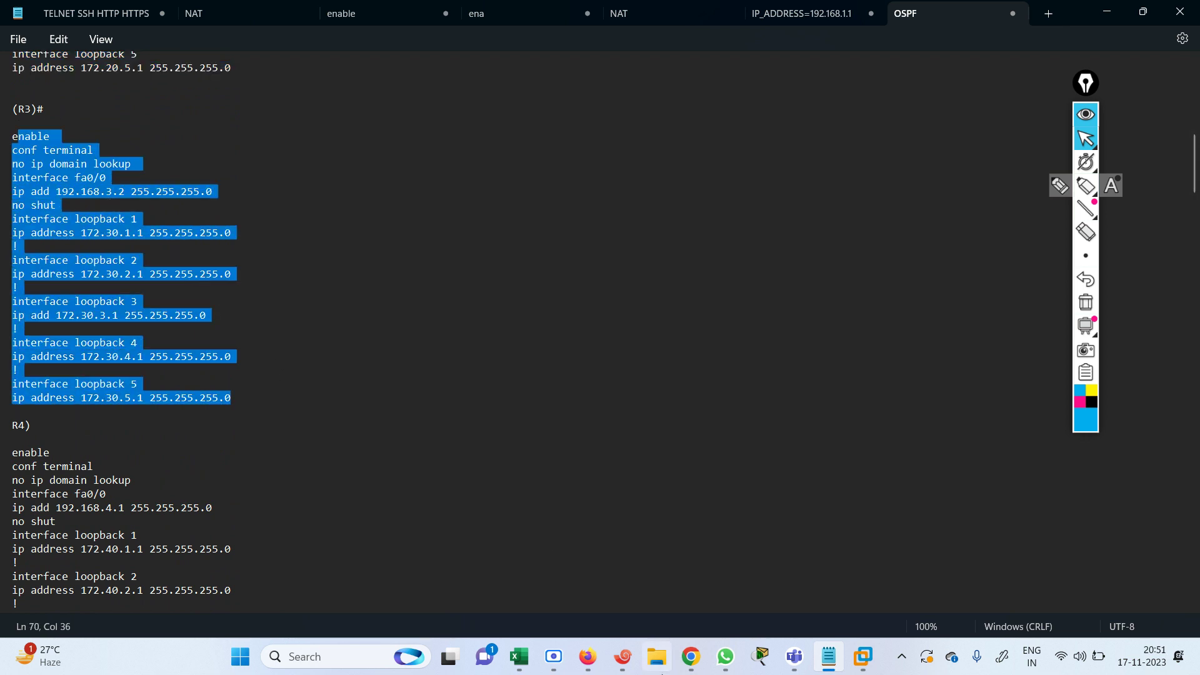
pyautogui.click(622, 663)
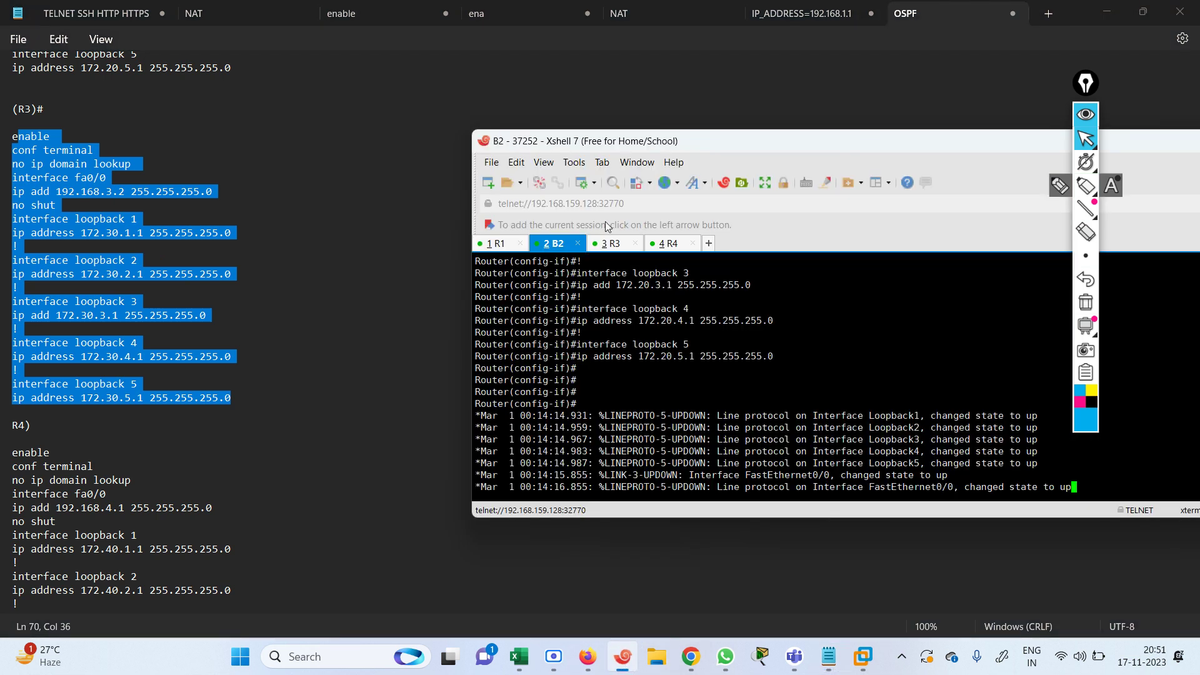
pyautogui.click(616, 245)
pyautogui.press('Return')
pyautogui.press('Return')
pyautogui.press('Return')
pyautogui.press('Return')
pyautogui.press('Return')
pyautogui.press('Return')
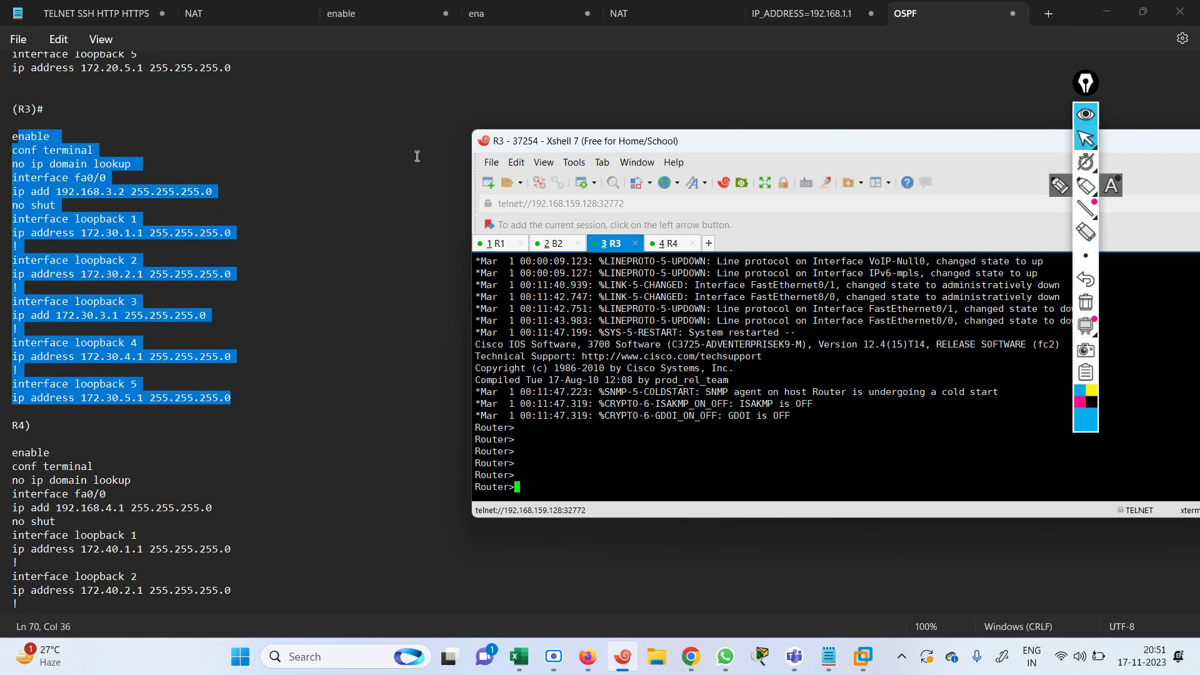
# - Copy the complete R3 configuration, from enable through the loopback 5 address, from the Notepad notes and paste it into the Xshell R3 session
pyautogui.moveTo(7, 132); pyautogui.dragTo(249, 397)
pyautogui.press('super+c')
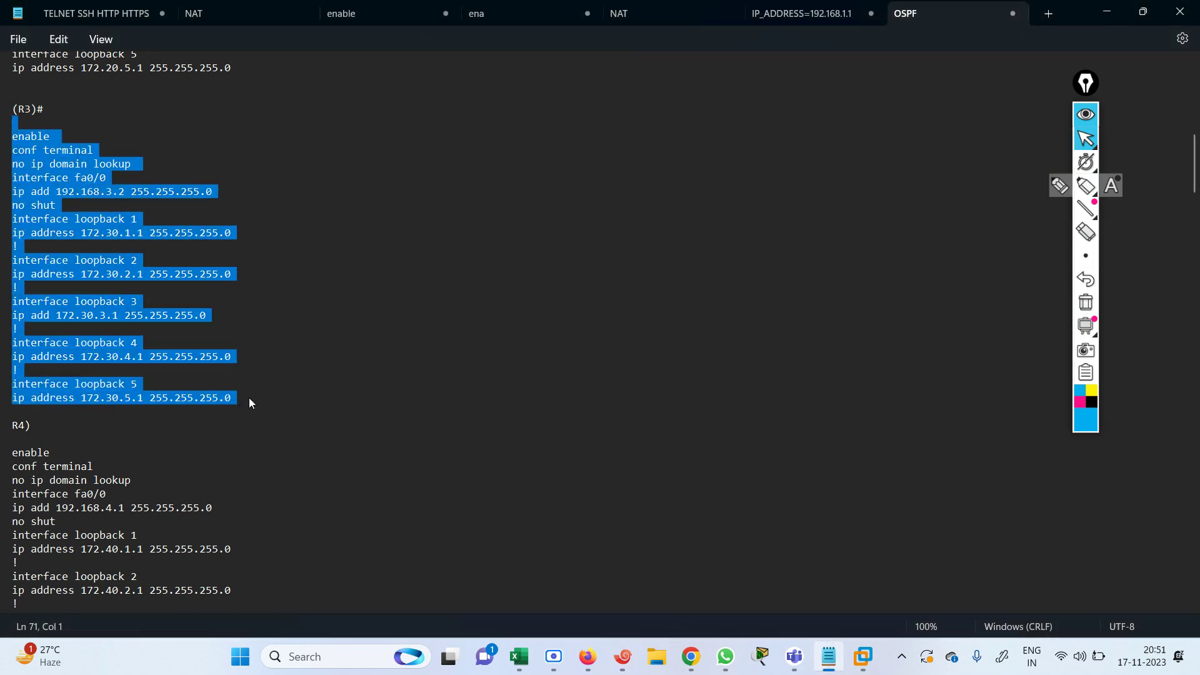
pyautogui.click(623, 656)
pyautogui.rightClick(610, 478)
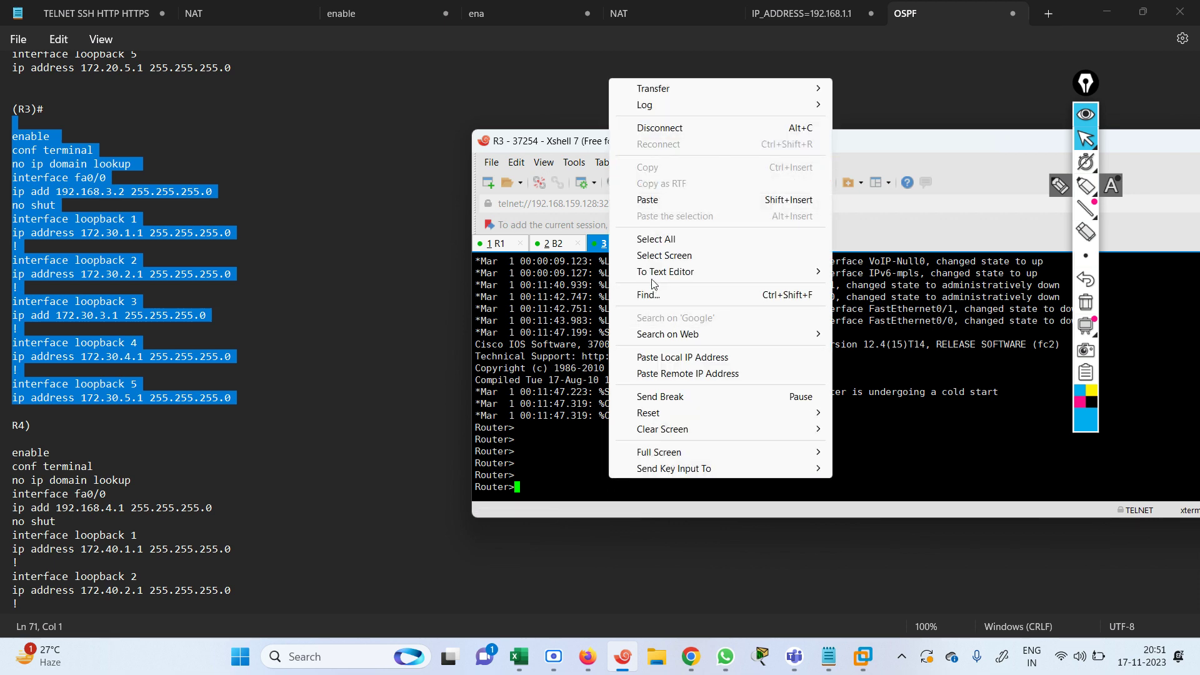
pyautogui.click(632, 199)
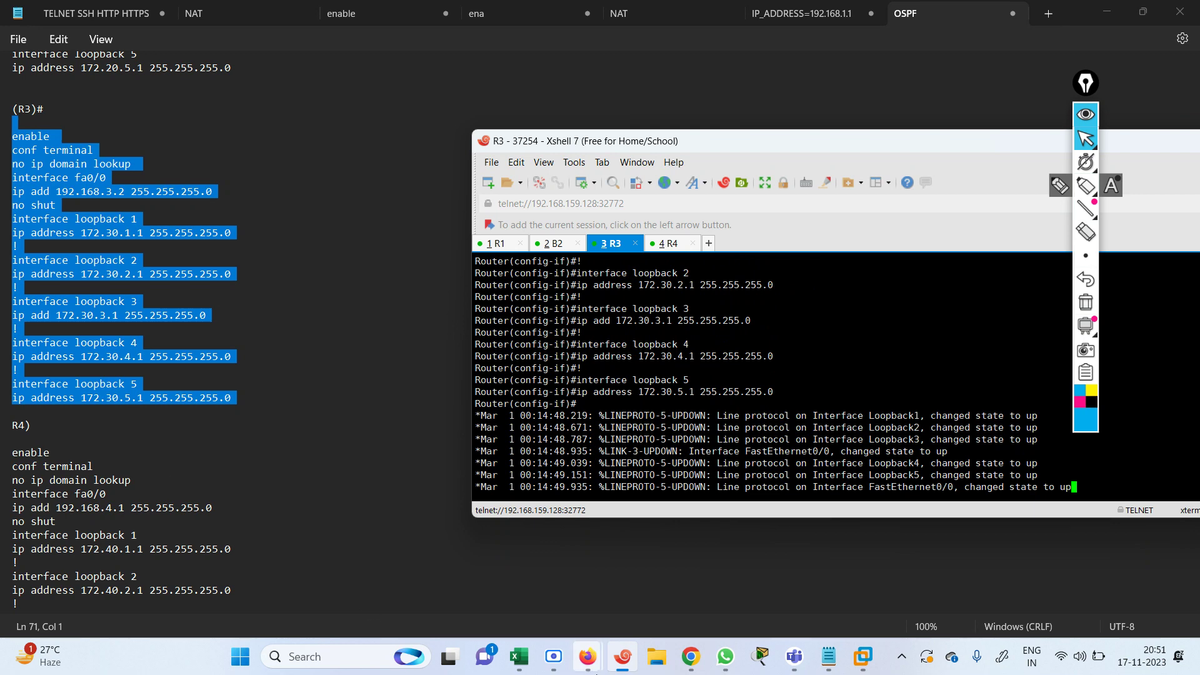
# - Check the remaining router's address in the EVE topology and set R4's fa0/0 address to 192.168.4.2 in the Notepad notes
pyautogui.moveTo(595, 670)
pyautogui.click(491, 618)
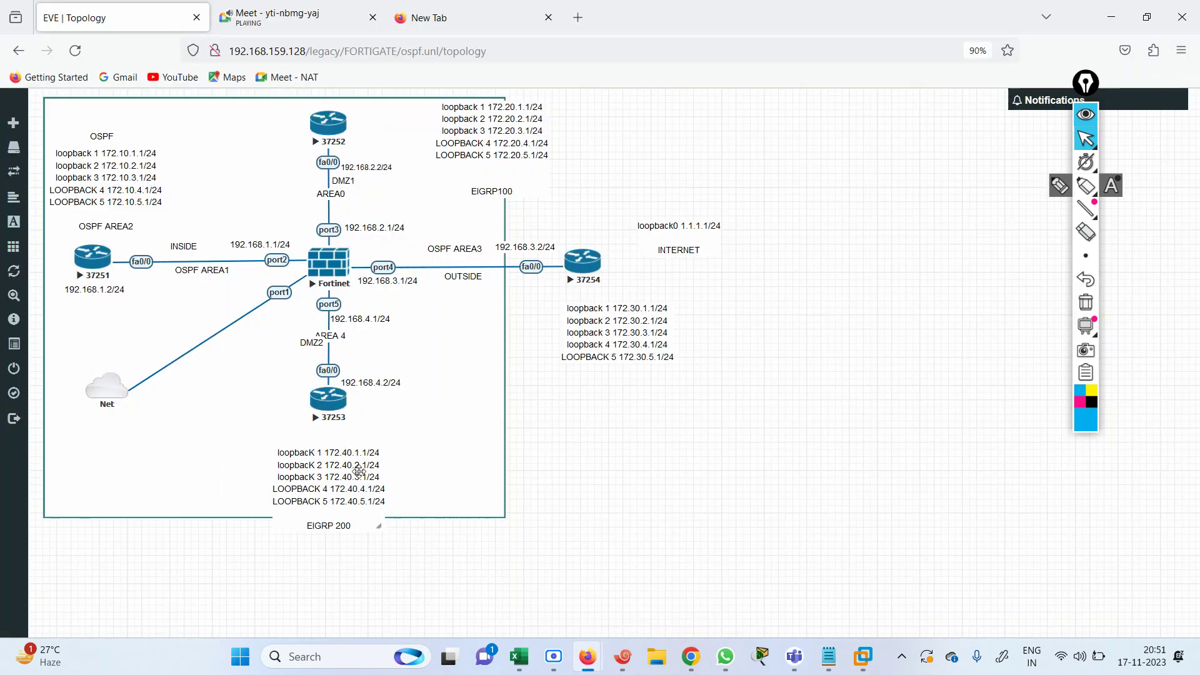
pyautogui.moveTo(628, 666)
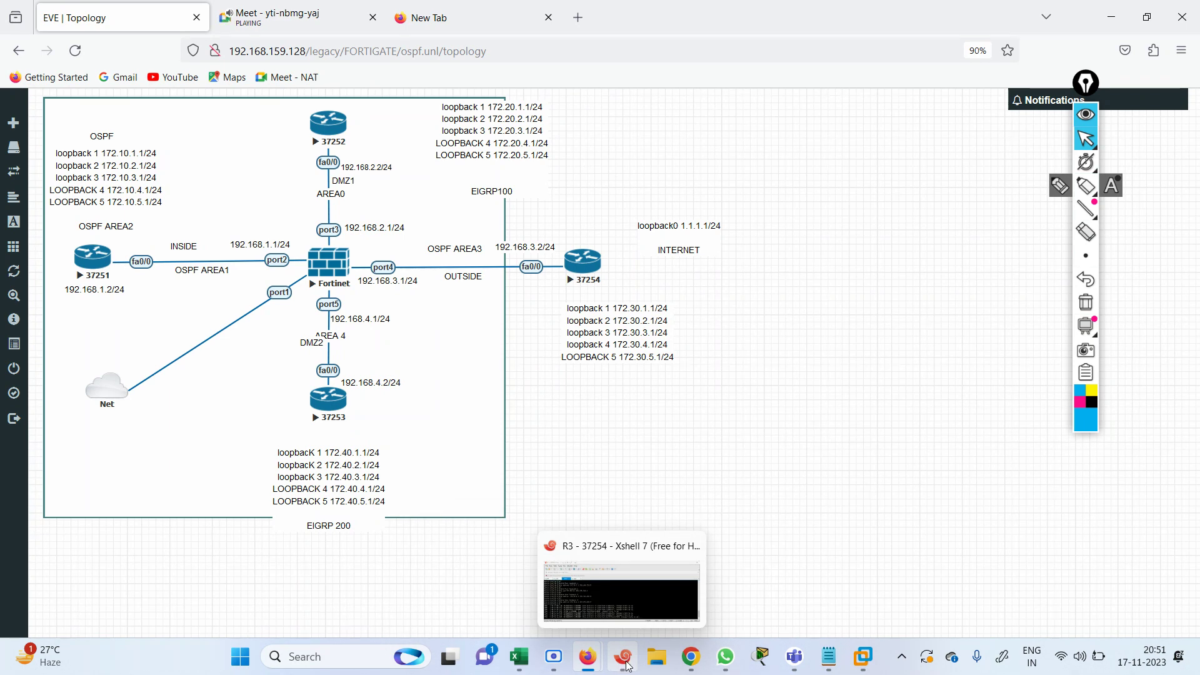
pyautogui.click(829, 656)
pyautogui.click(124, 513)
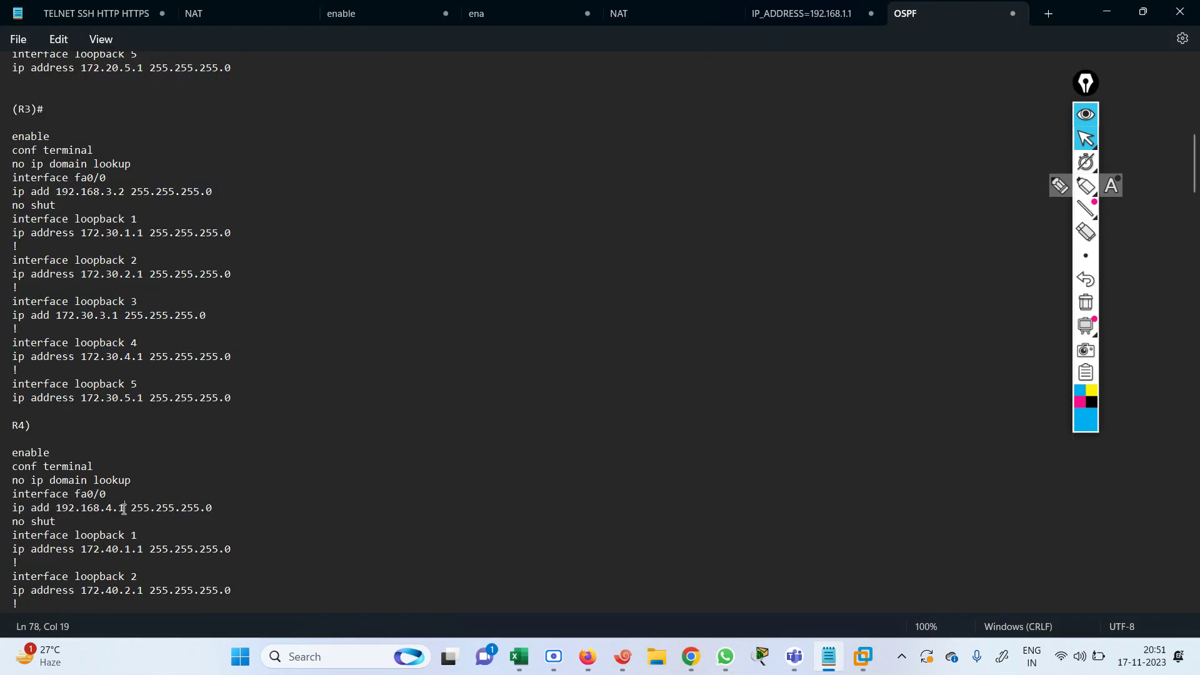
pyautogui.press('BackSpace')
pyautogui.write('2')
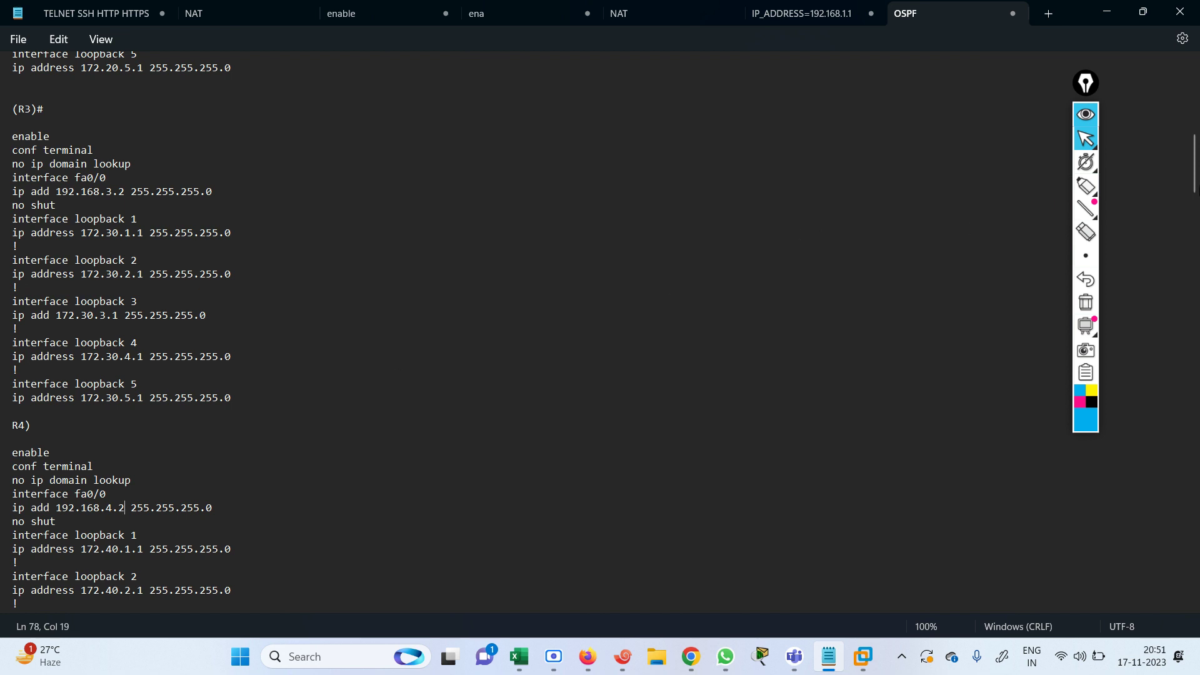
# - Copy the complete R4 configuration block from the notes, from enable through the loopback 5 address
pyautogui.moveTo(1196, 175); pyautogui.dragTo(1197, 209)
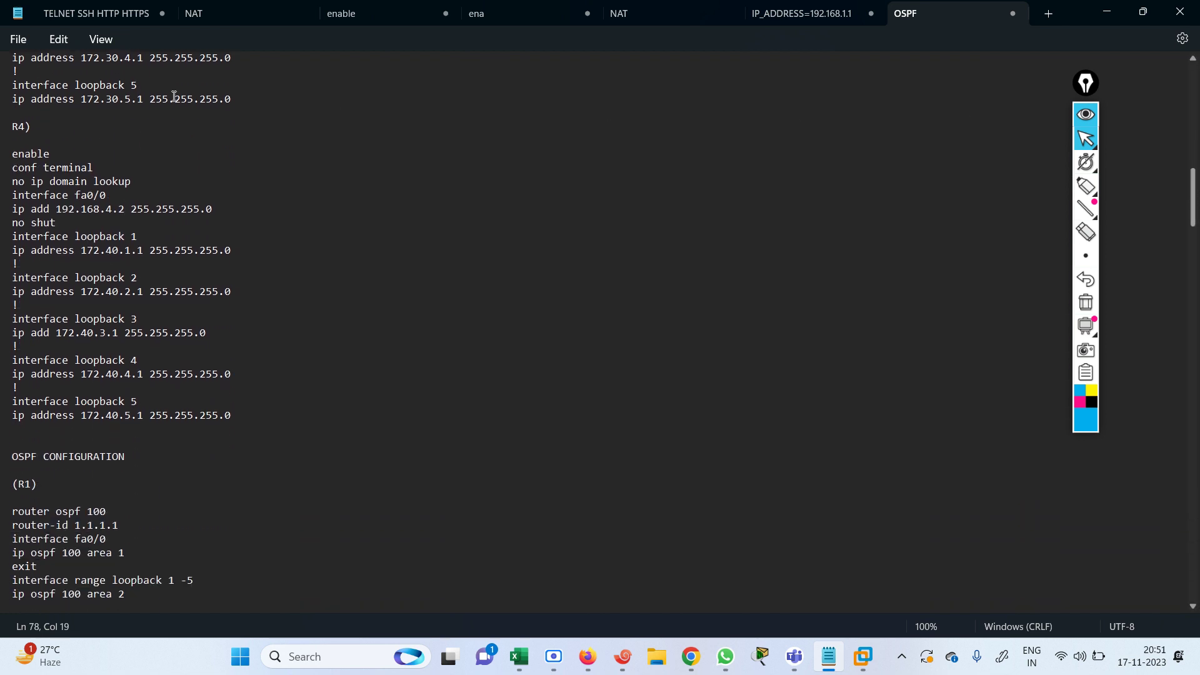
pyautogui.moveTo(15, 143); pyautogui.dragTo(252, 422)
pyautogui.press('super+c')
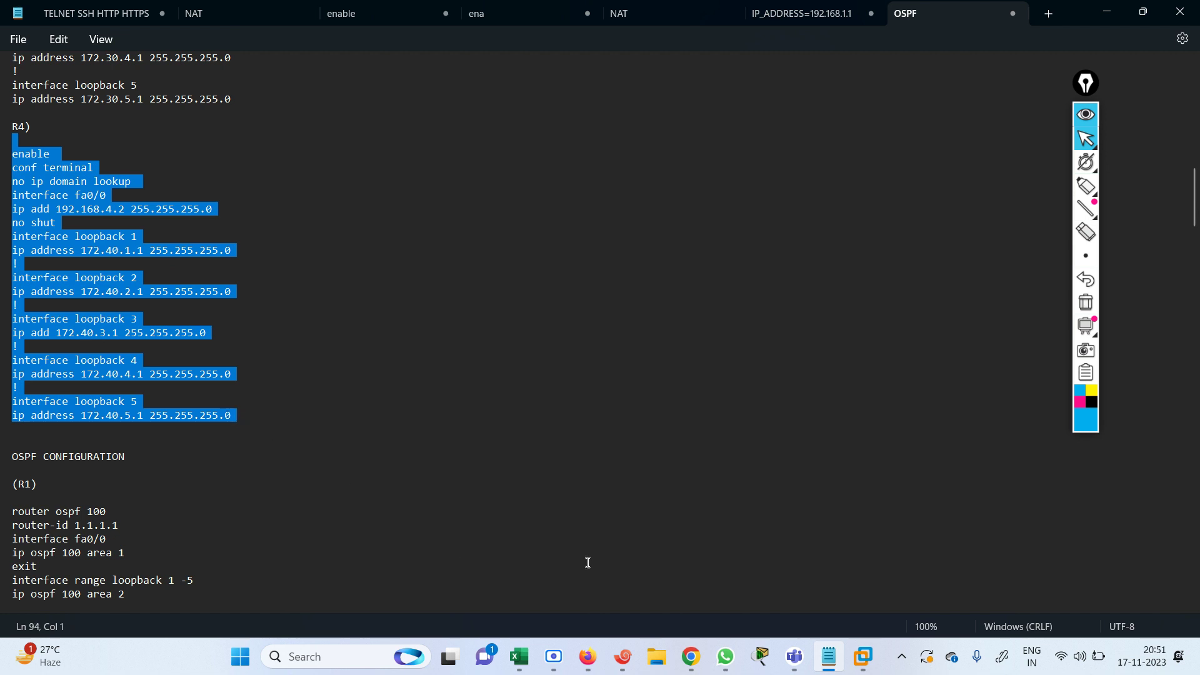
# - Bring the Xshell R4 session to a fresh router prompt and paste the copied R4 configuration into it
pyautogui.moveTo(623, 656)
pyautogui.click(619, 587)
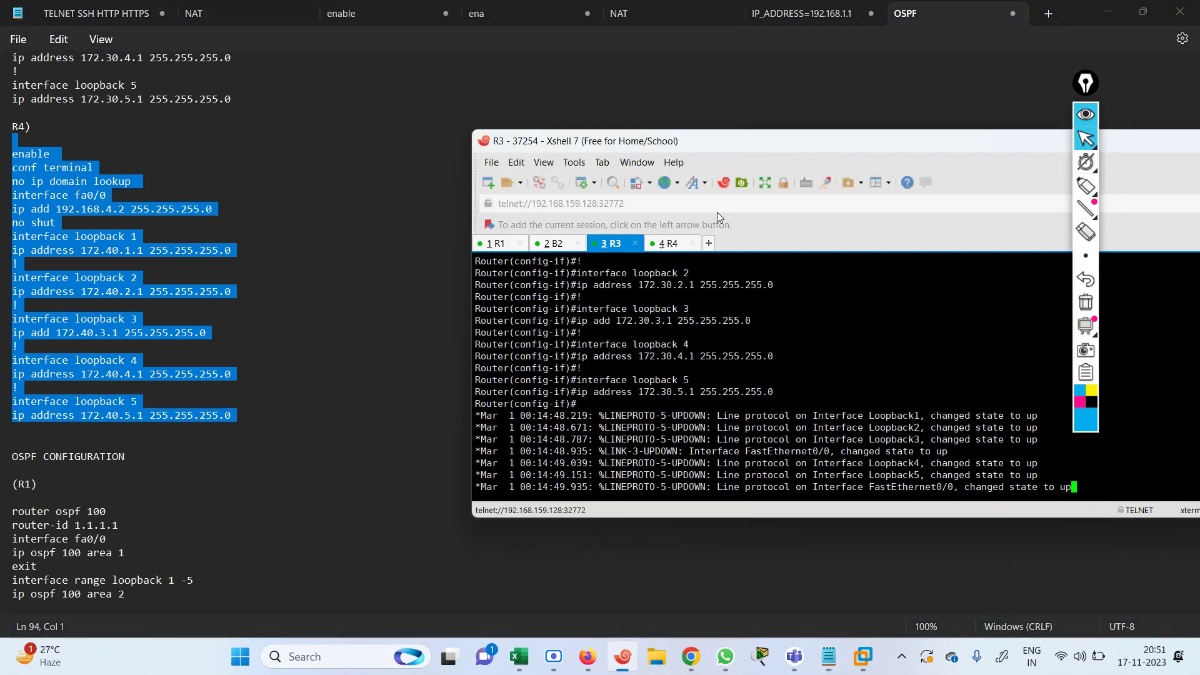
pyautogui.click(671, 244)
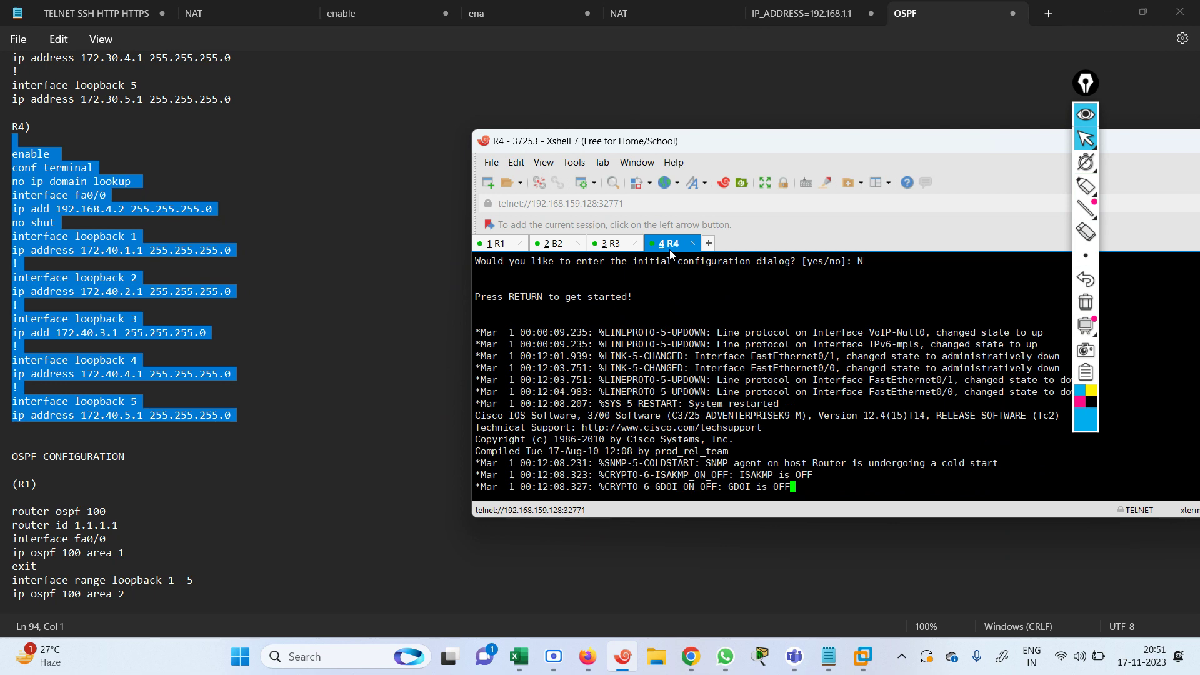
pyautogui.press('Return')
pyautogui.press('Return')
pyautogui.press('Return')
pyautogui.press('Return')
pyautogui.press('Return')
pyautogui.press('Return')
pyautogui.press('Return')
pyautogui.press('Return')
pyautogui.press('Return')
pyautogui.press('Return')
pyautogui.press('Return')
pyautogui.press('Return')
pyautogui.press('Return')
pyautogui.press('Return')
pyautogui.press('Return')
pyautogui.press('Return')
pyautogui.press('Return')
pyautogui.press('Return')
pyautogui.press('Return')
pyautogui.press('Return')
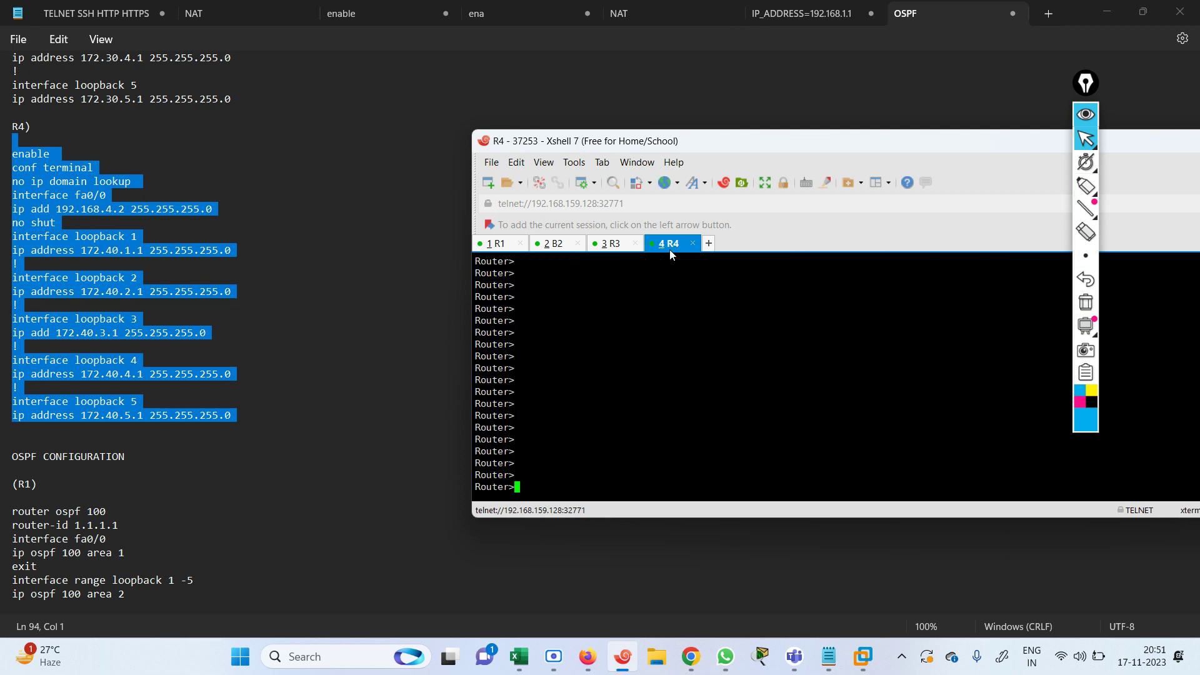
pyautogui.rightClick(637, 335)
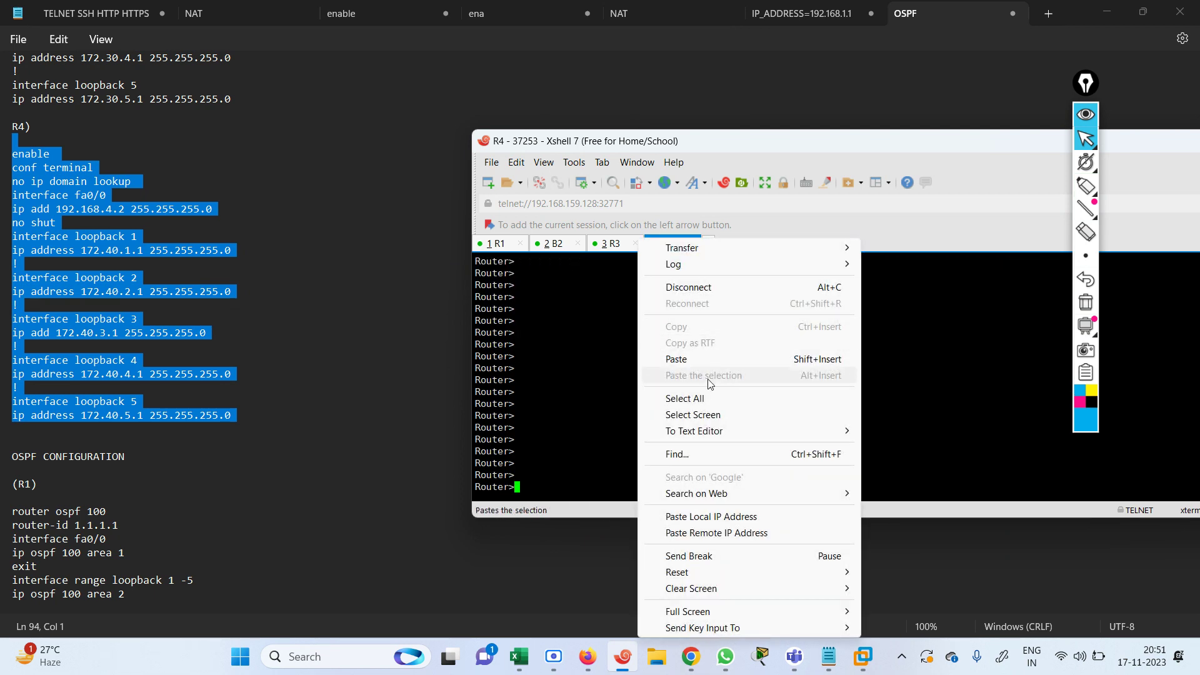
pyautogui.click(682, 359)
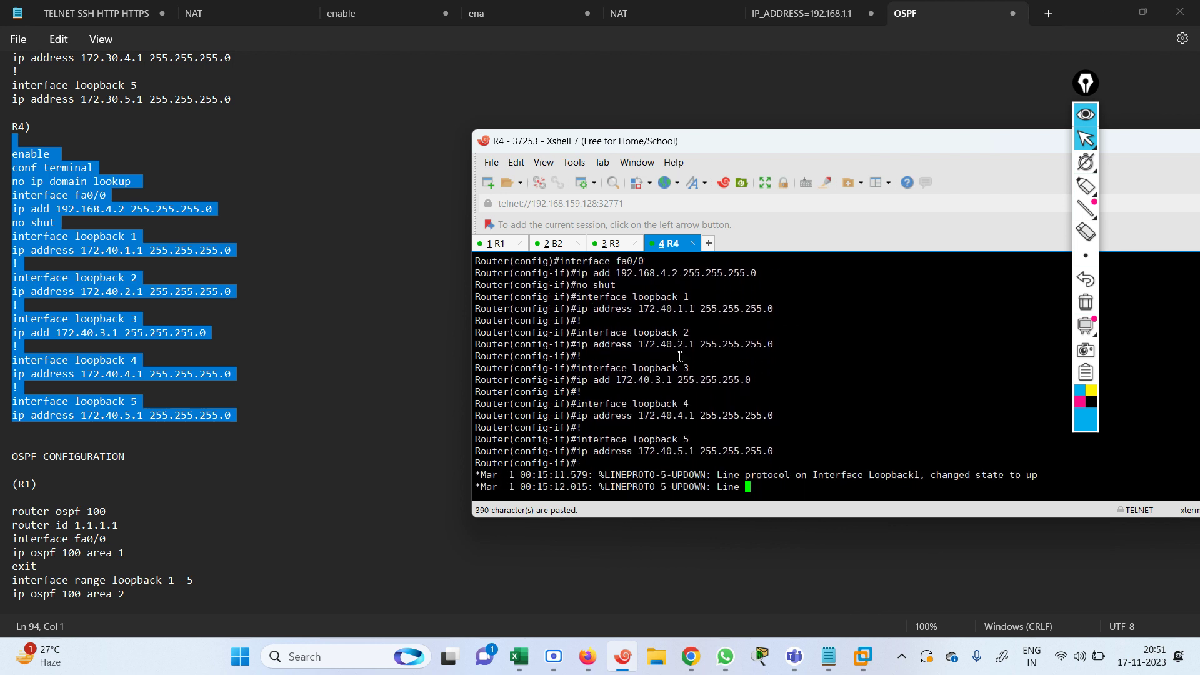
# - Show the Xshell R1 session, review R1's OSPF commands in the Notepad notes and copy them from router ospf 100 through ip ospf 100 area 2
pyautogui.click(497, 243)
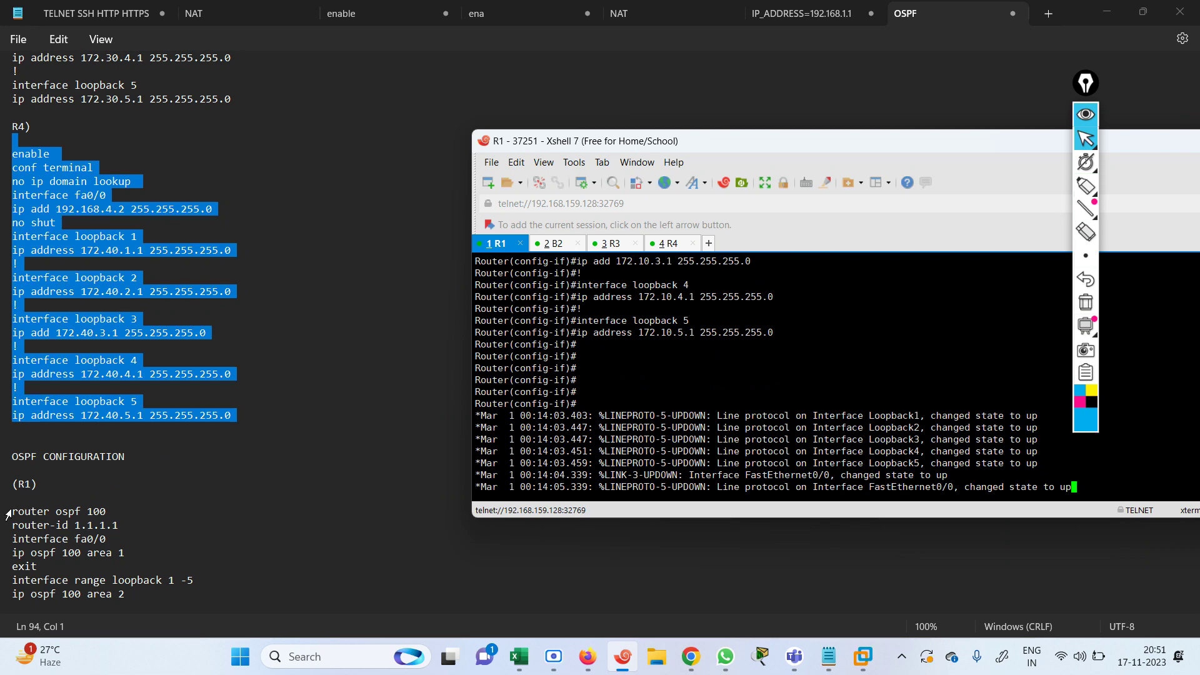
pyautogui.moveTo(15, 510); pyautogui.dragTo(130, 510)
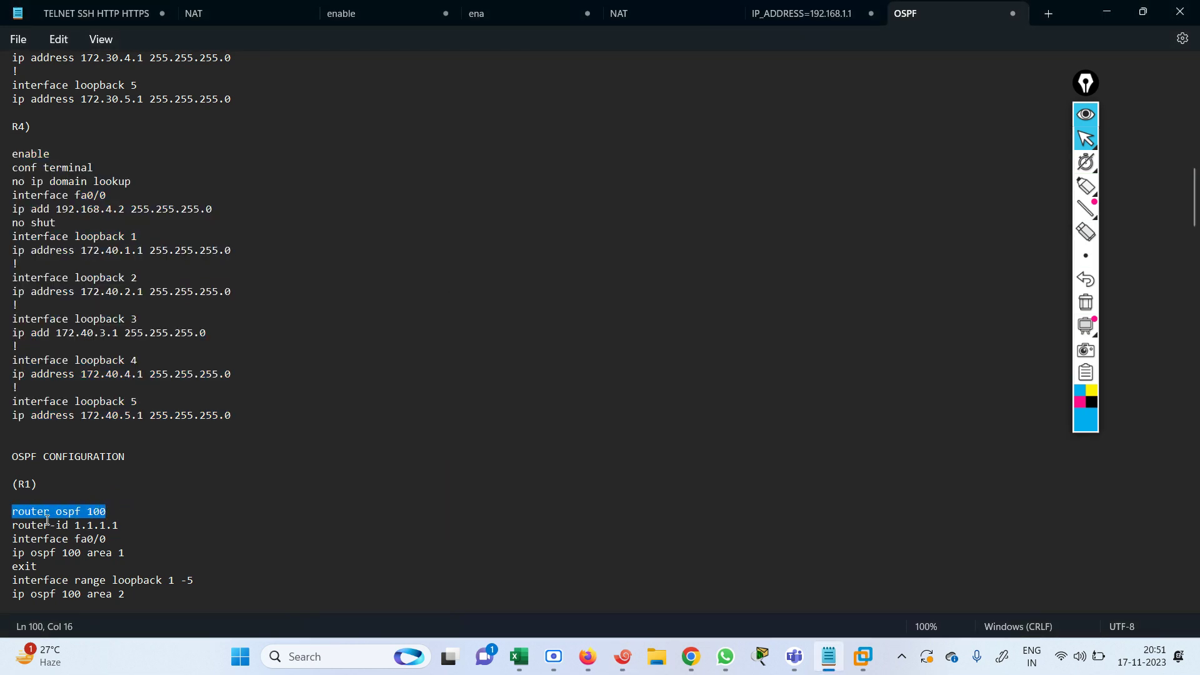
pyautogui.moveTo(23, 525); pyautogui.dragTo(133, 526)
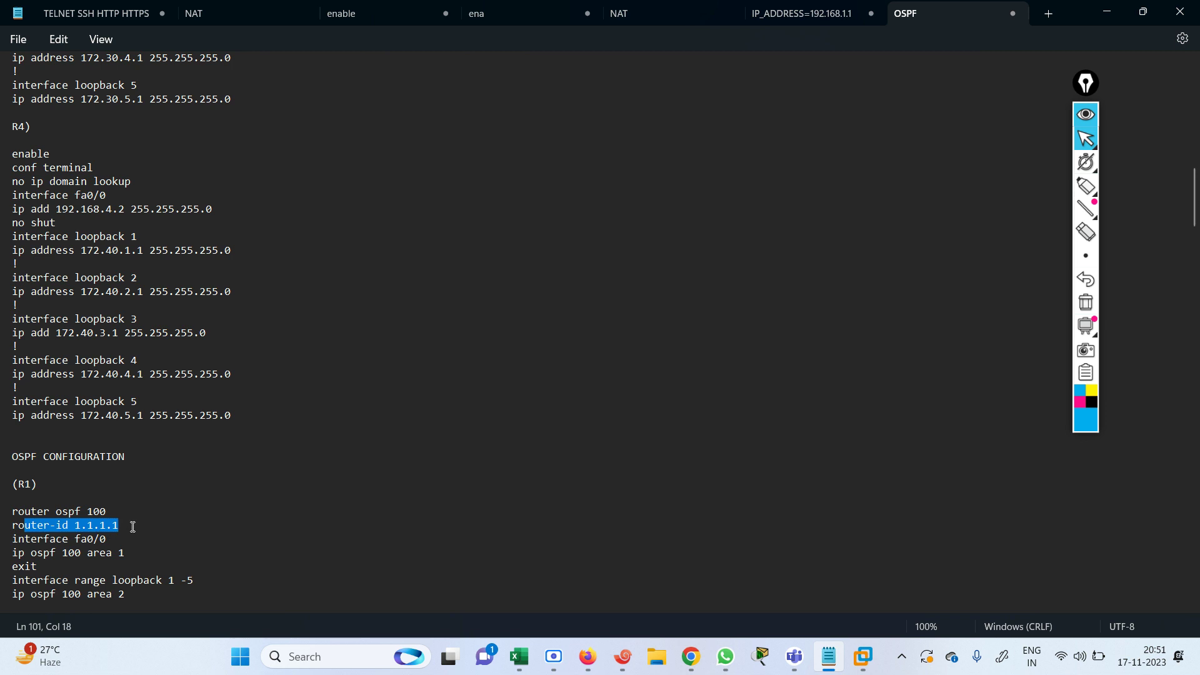
pyautogui.moveTo(14, 539); pyautogui.dragTo(127, 535)
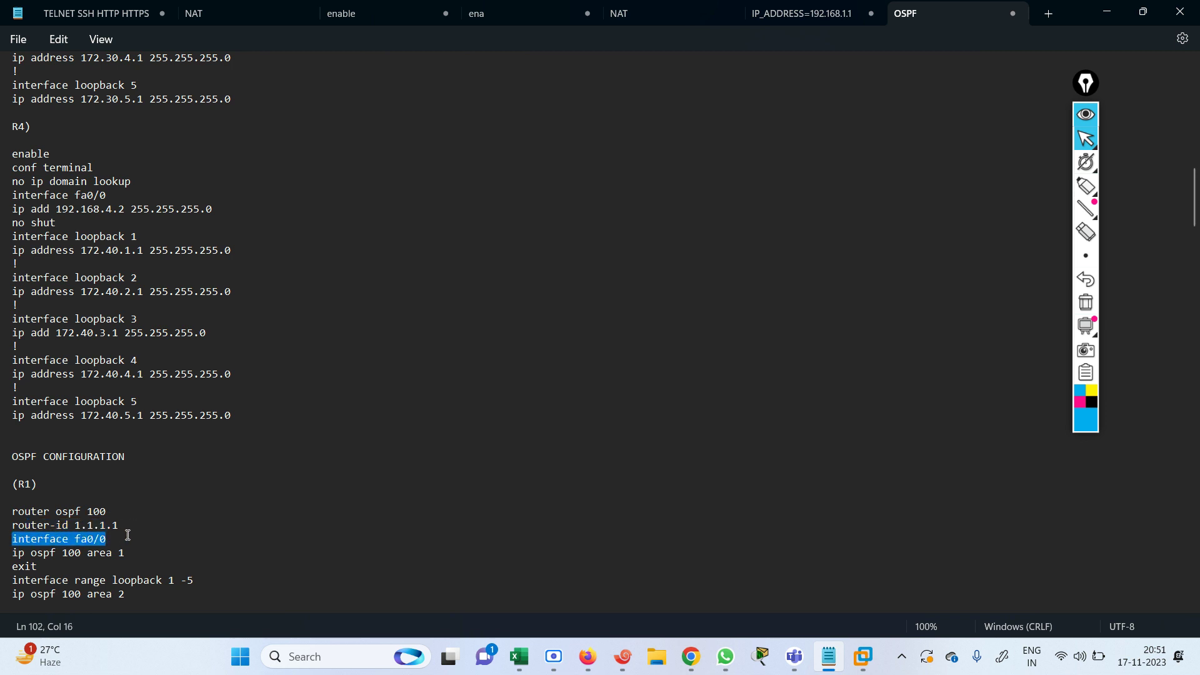
pyautogui.moveTo(13, 554); pyautogui.dragTo(130, 553)
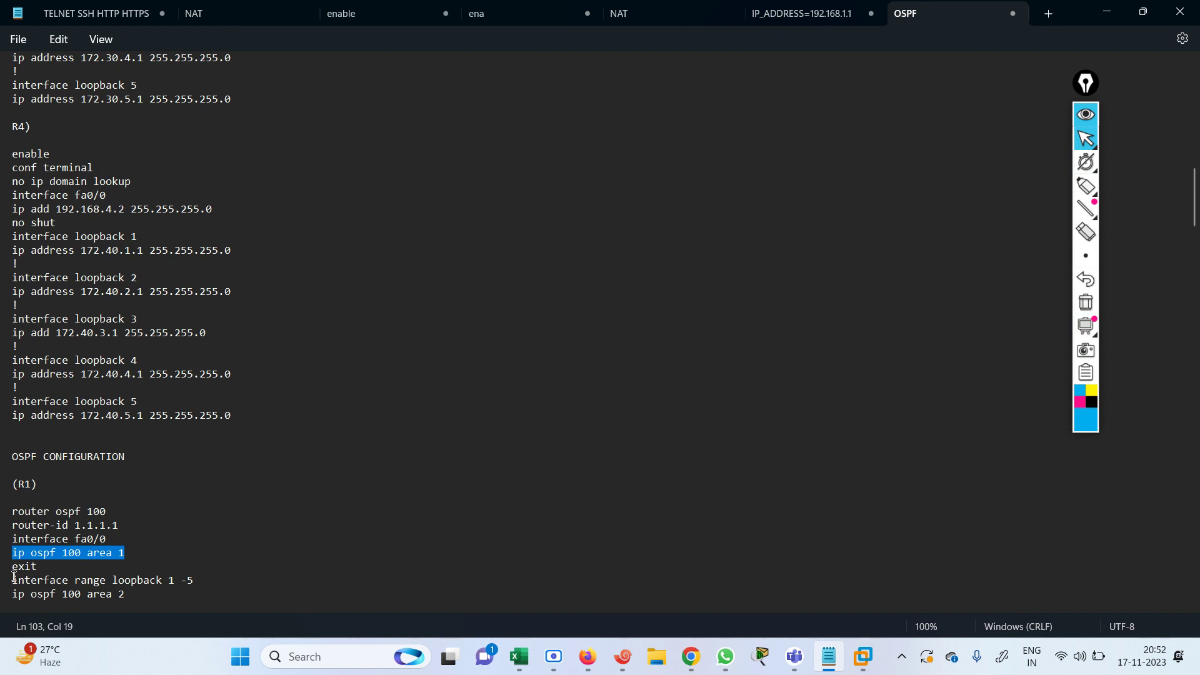
pyautogui.moveTo(220, 580); pyautogui.dragTo(8, 577)
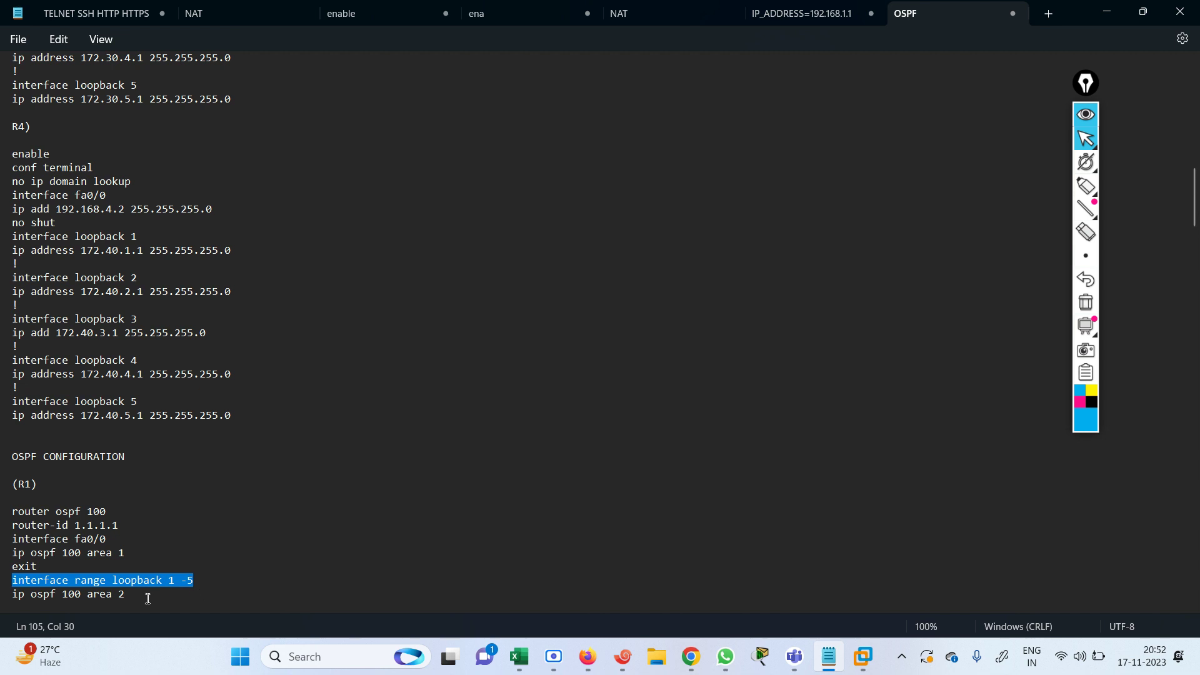
pyautogui.moveTo(134, 598); pyautogui.dragTo(2, 515)
pyautogui.press('super+c')
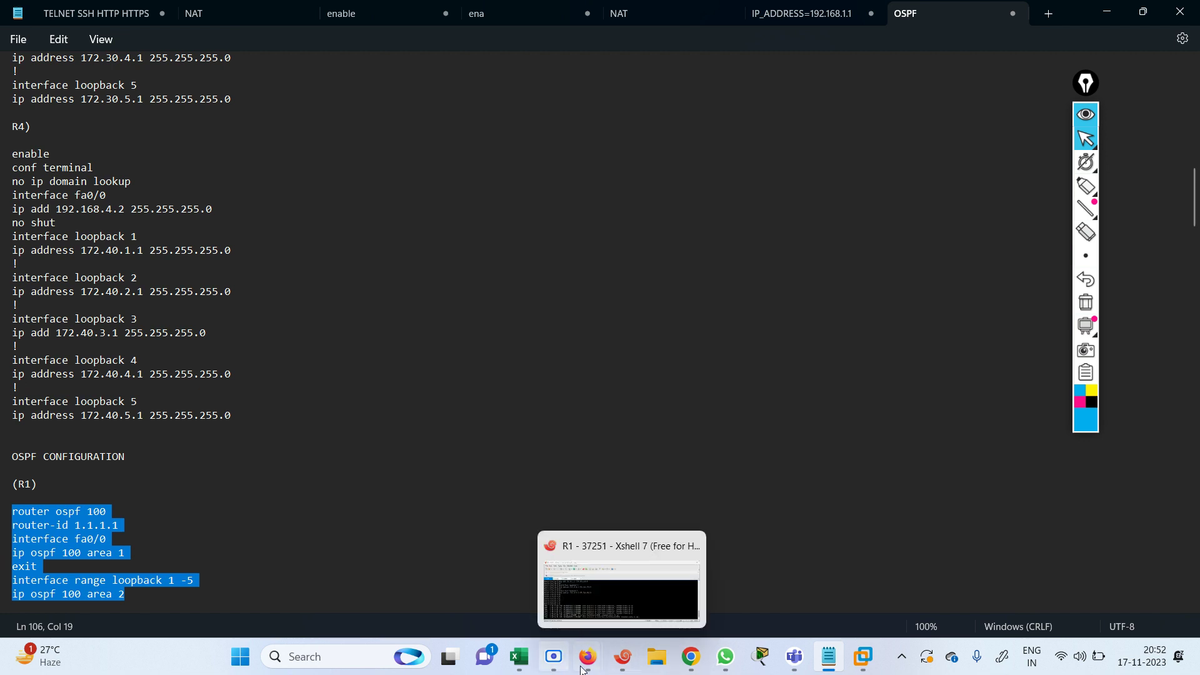
# - Check the OSPF areas in the EVE topology and paste the copied R1 OSPF commands at a fresh prompt in the Xshell R1 session
pyautogui.moveTo(587, 656)
pyautogui.click(450, 550)
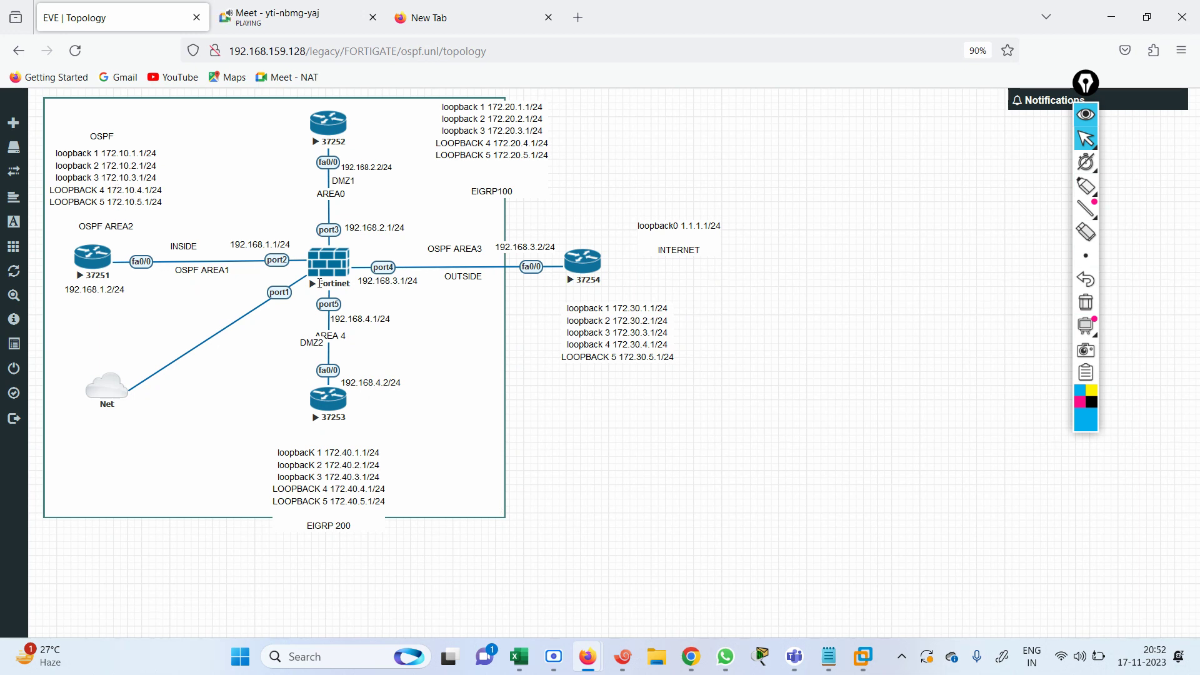
pyautogui.click(625, 650)
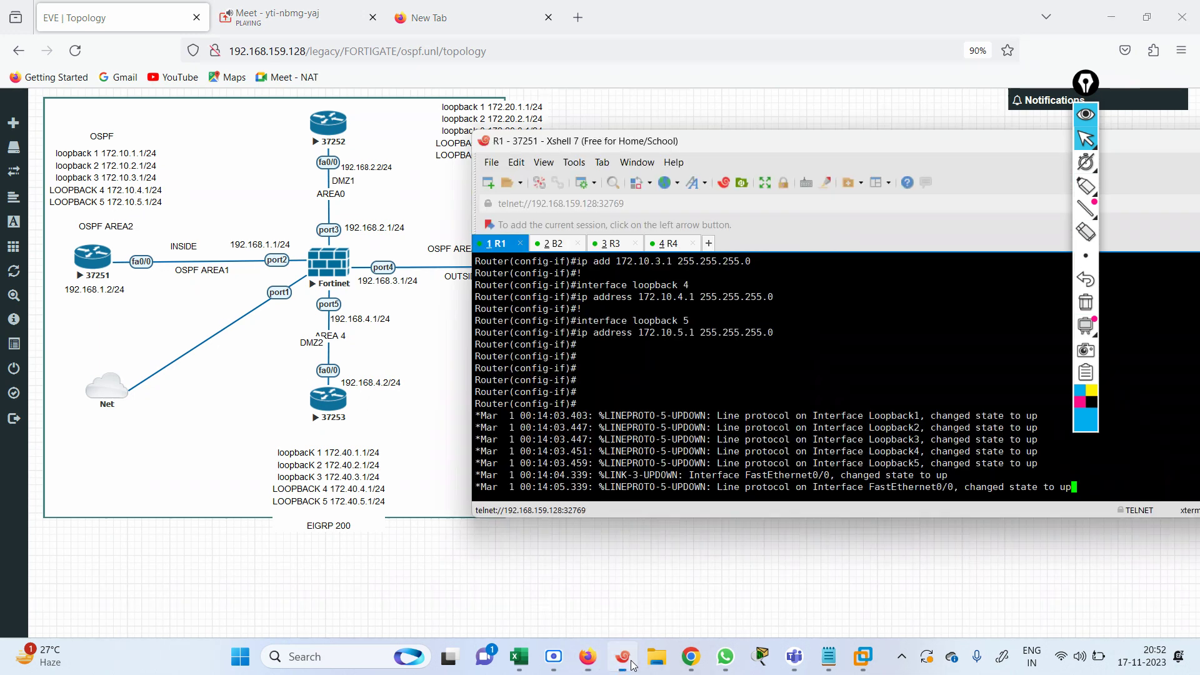
pyautogui.press('Return')
pyautogui.press('Return')
pyautogui.press('Return')
pyautogui.press('Return')
pyautogui.press('Return')
pyautogui.press('Return')
pyautogui.press('Return')
pyautogui.press('Return')
pyautogui.press('Return')
pyautogui.press('Return')
pyautogui.press('Return')
pyautogui.press('Return')
pyautogui.press('Return')
pyautogui.press('Return')
pyautogui.press('Return')
pyautogui.press('Return')
pyautogui.press('Return')
pyautogui.press('Return')
pyautogui.press('Return')
pyautogui.rightClick(635, 374)
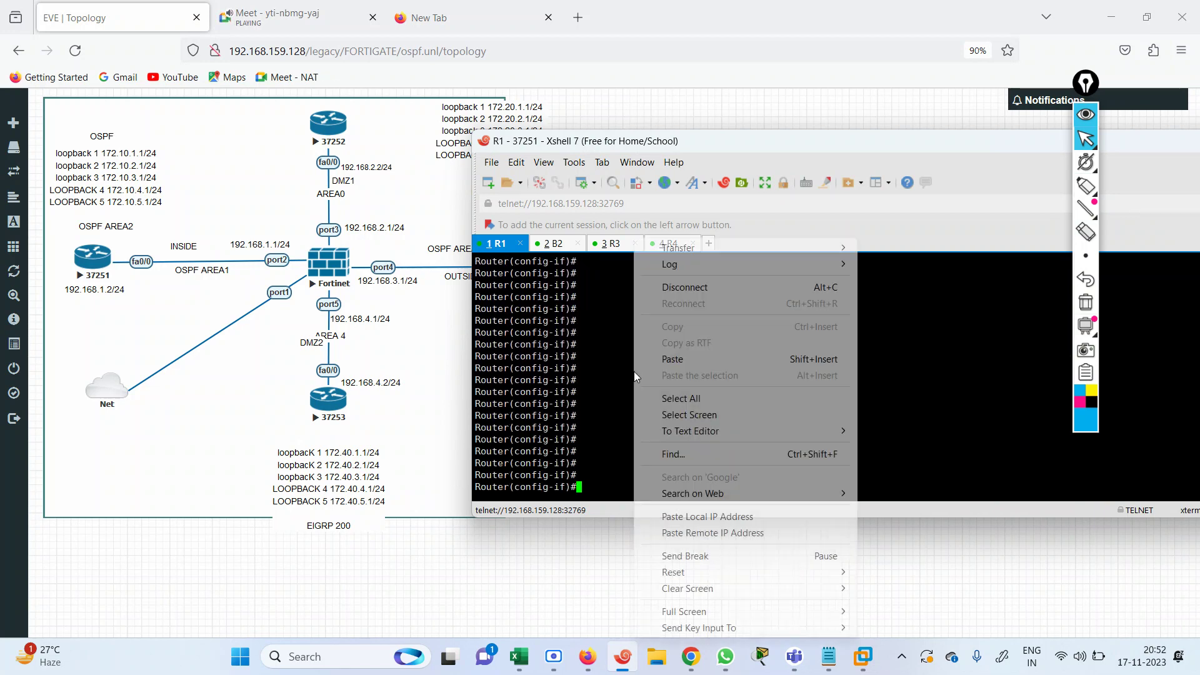
pyautogui.click(666, 361)
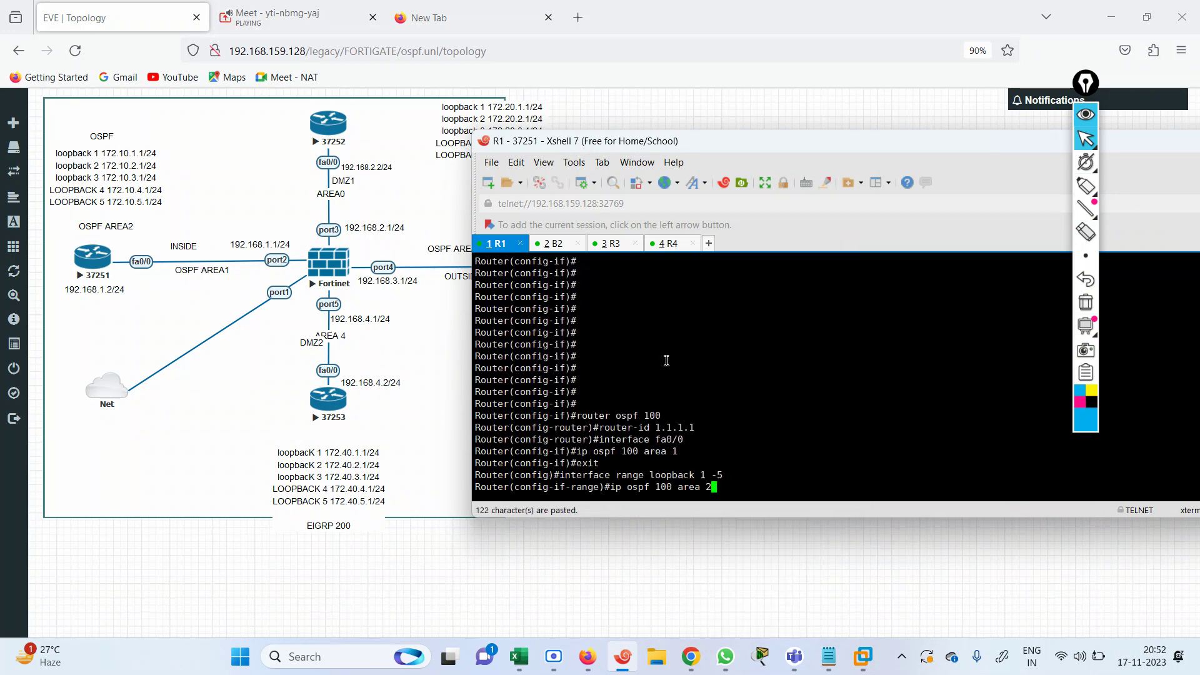
# - Review the pasted router ID and loopback range lines and run the pending ip ospf 100 area 2 command on R1
pyautogui.moveTo(581, 416); pyautogui.dragTo(695, 430)
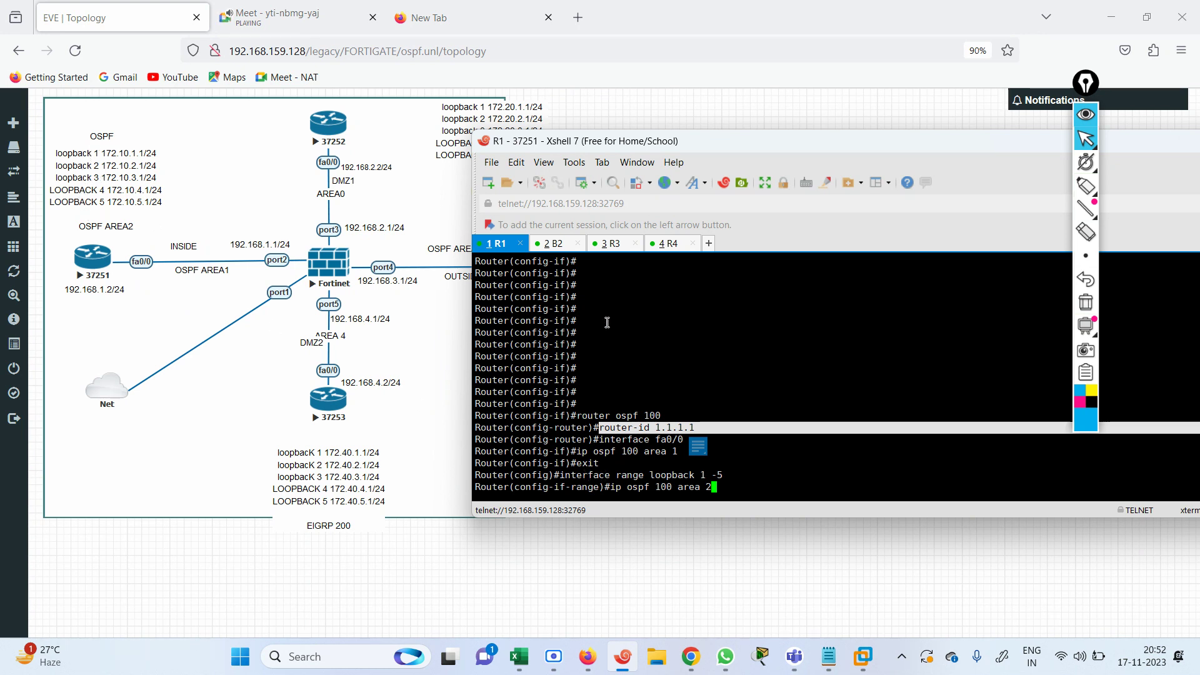
pyautogui.moveTo(560, 476); pyautogui.dragTo(806, 475)
pyautogui.moveTo(610, 487); pyautogui.dragTo(737, 495)
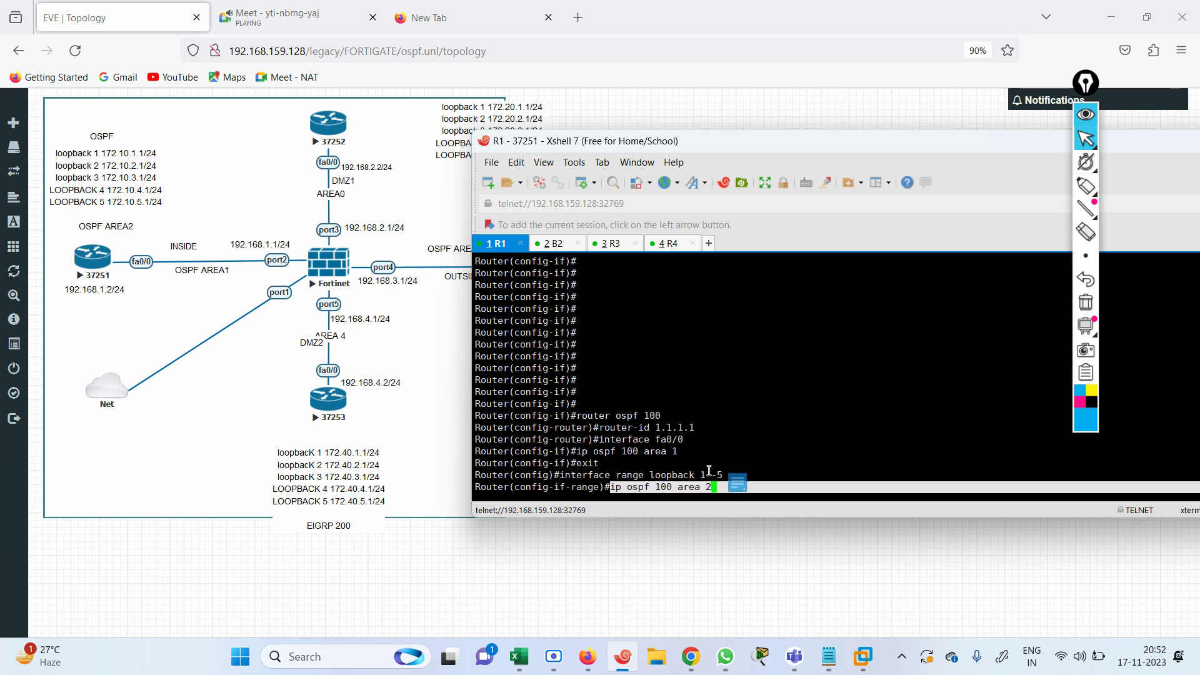
pyautogui.press('Return')
pyautogui.press('Return')
pyautogui.press('Return')
pyautogui.press('Return')
pyautogui.press('Return')
pyautogui.press('Return')
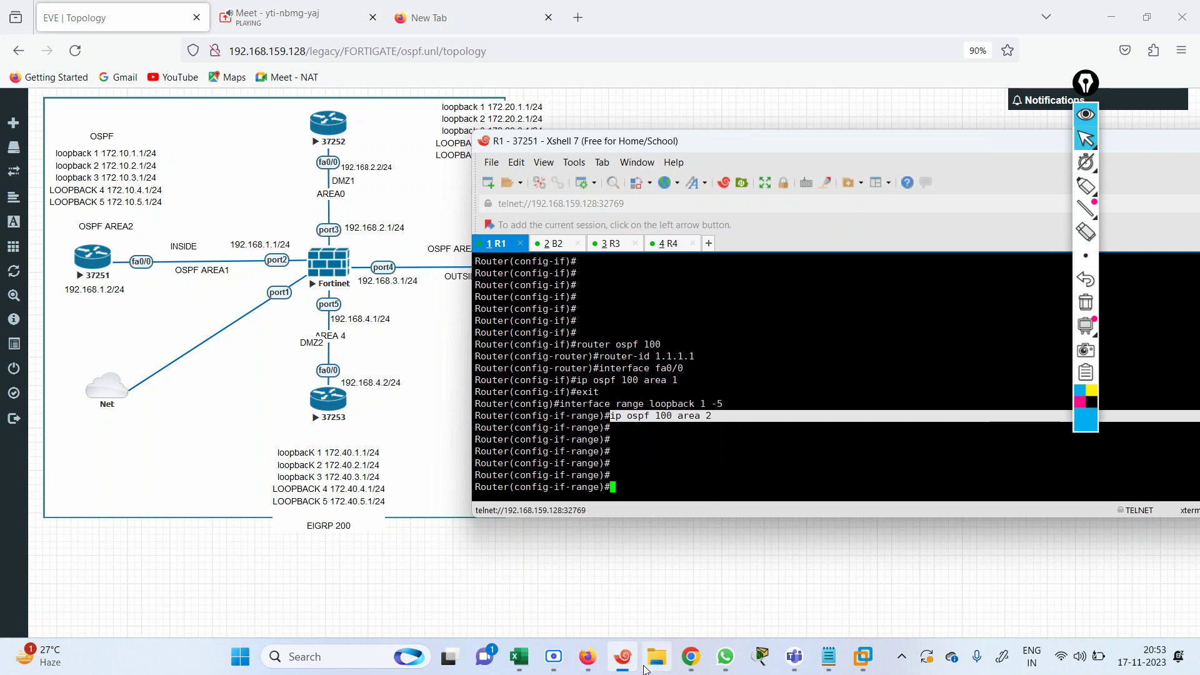
# - Copy R2's OSPF and EIGRP commands from the Notepad notes, from router ospf 100 through net 172.20.0.0, and return to Xshell
pyautogui.click(828, 657)
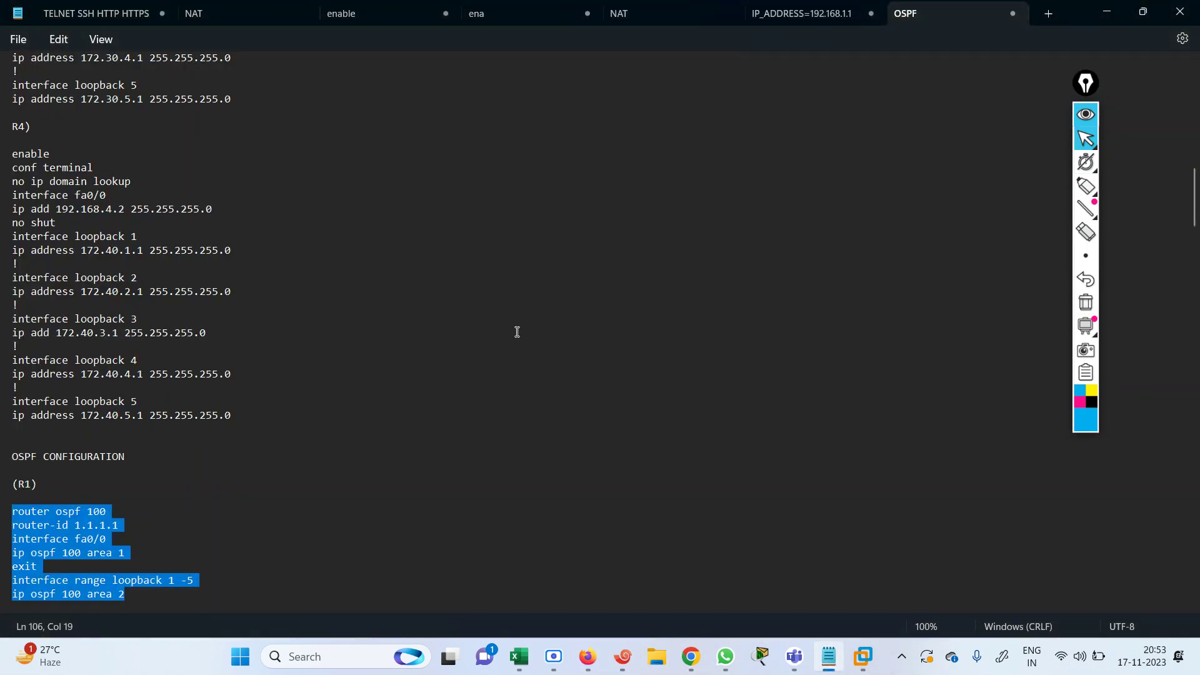
pyautogui.scroll(-10, 1197, 187)
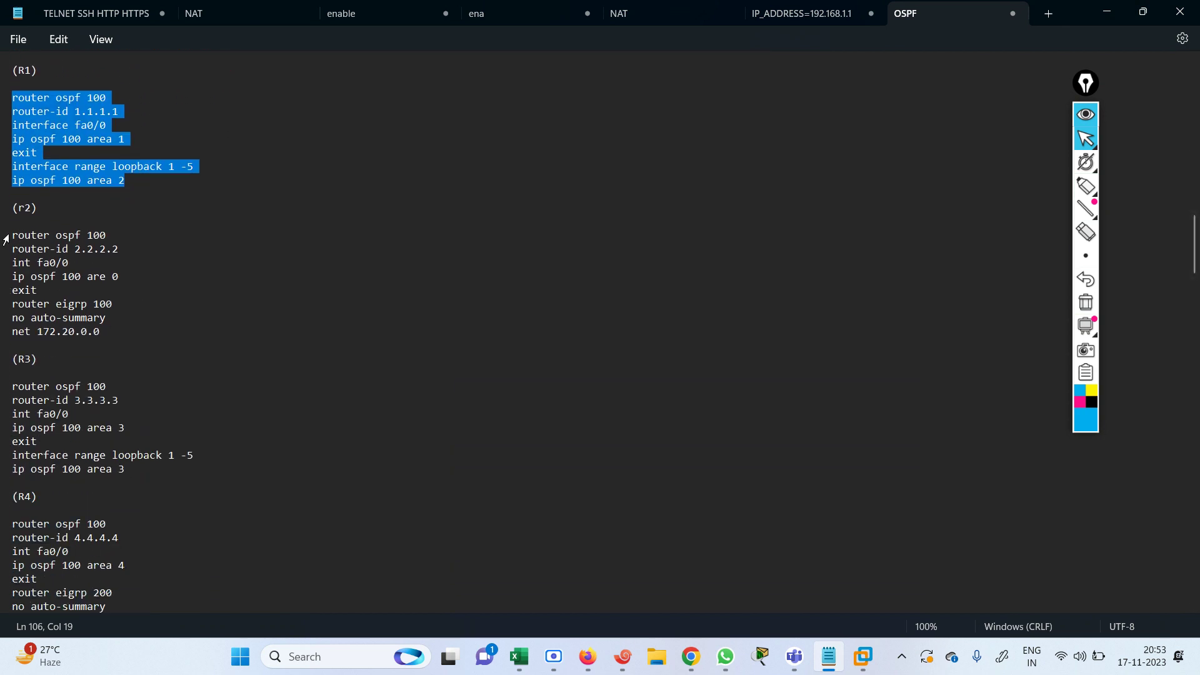
pyautogui.moveTo(15, 231); pyautogui.dragTo(151, 329)
pyautogui.press('super+c')
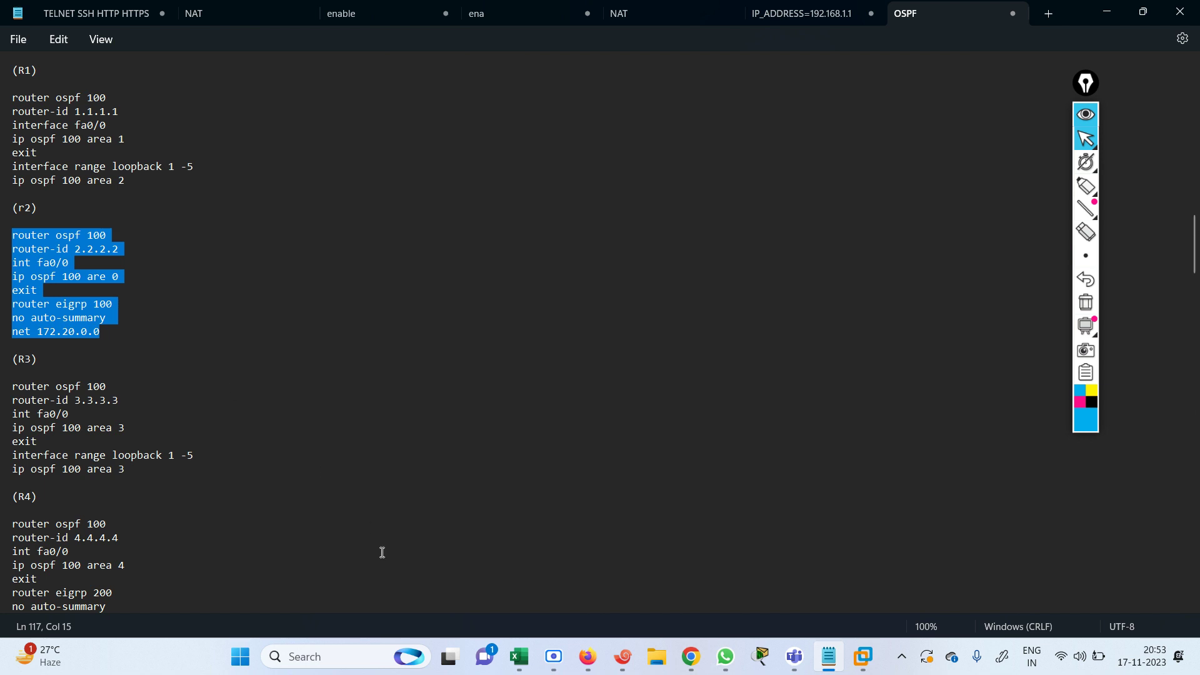
pyautogui.click(622, 656)
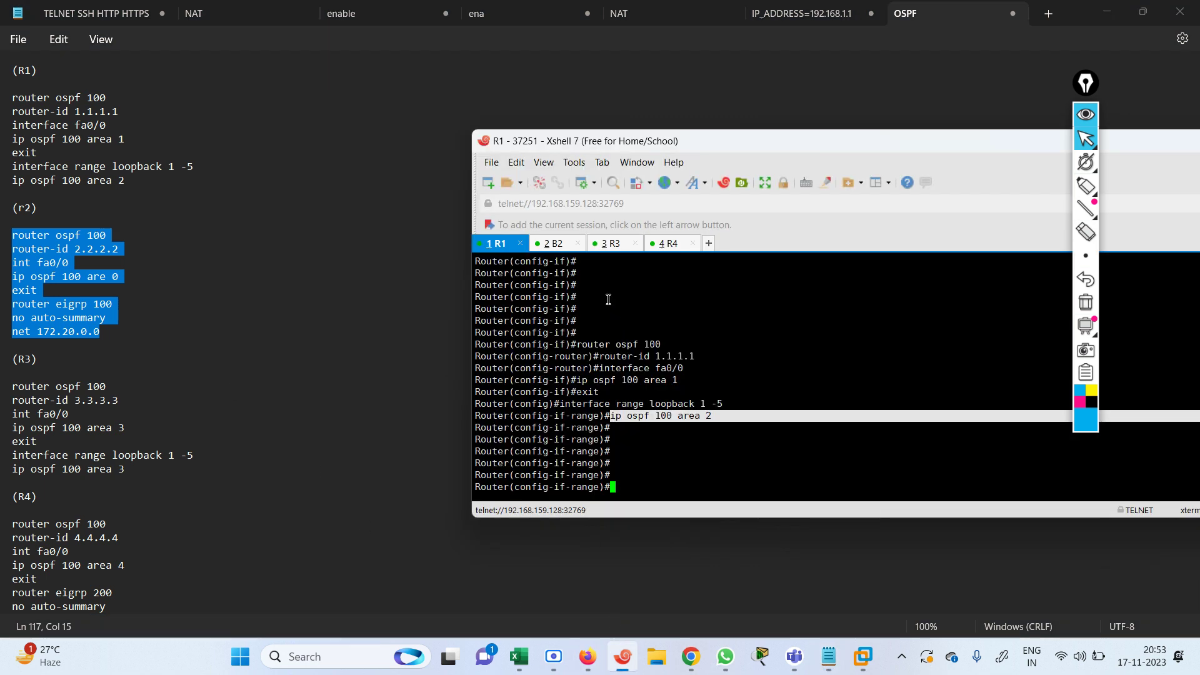
# - Show router R2's session, named B2, get a clean prompt and exit interface configuration mode to global configuration
pyautogui.click(550, 248)
pyautogui.press('Return')
pyautogui.press('Return')
pyautogui.press('Return')
pyautogui.press('Return')
pyautogui.press('Return')
pyautogui.press('Return')
pyautogui.press('Return')
pyautogui.press('Return')
pyautogui.press('Return')
pyautogui.press('Return')
pyautogui.press('Return')
pyautogui.press('Return')
pyautogui.press('Return')
pyautogui.press('Return')
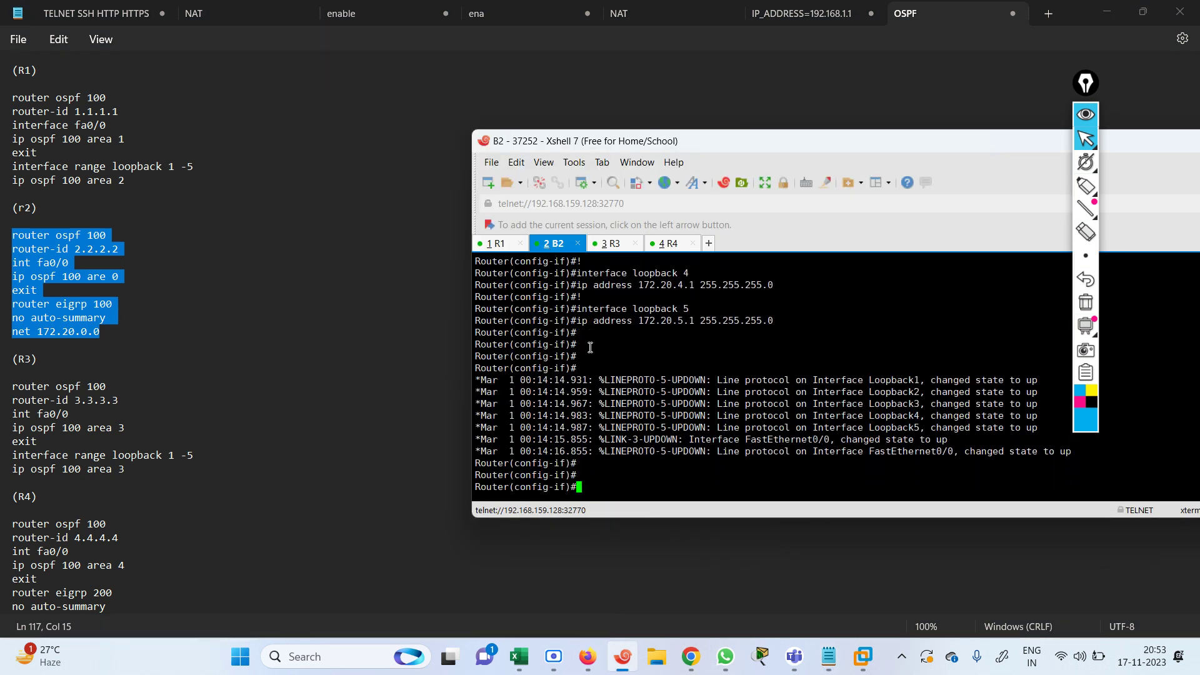
pyautogui.write('EXIT')
pyautogui.press('Return')
pyautogui.press('Return')
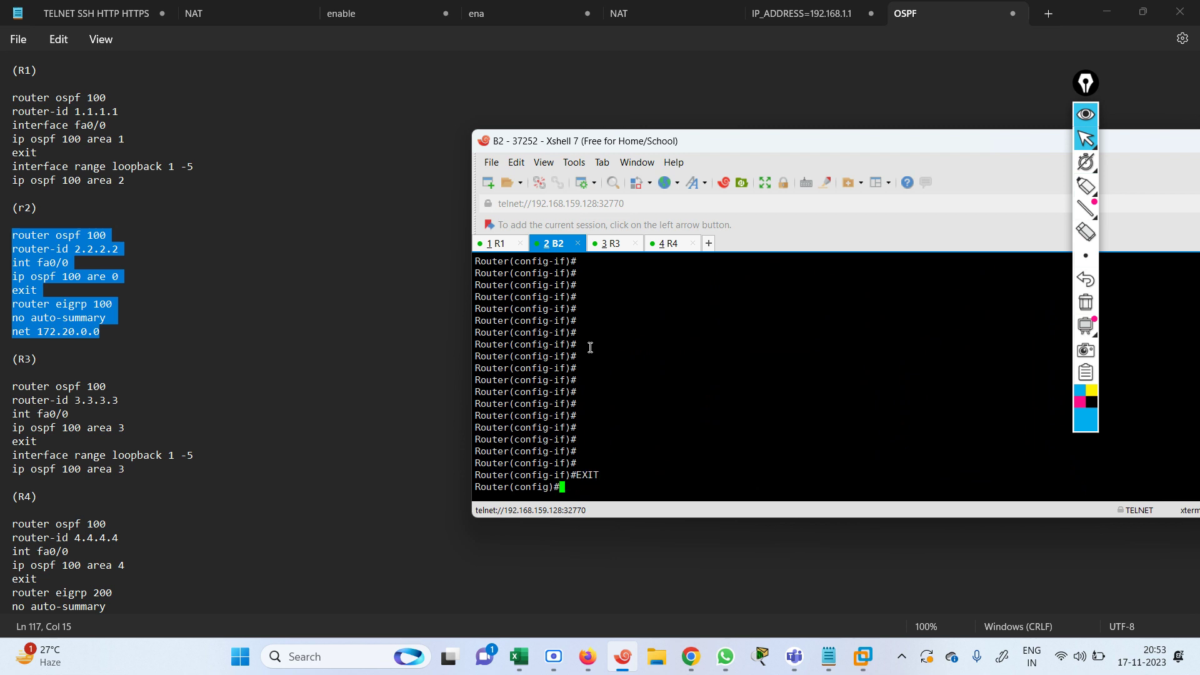
# - Paste the copied R2 OSPF and EIGRP commands, from router ospf 100 through net 172.20.0.0, at a fresh global configuration prompt
pyautogui.press('Return')
pyautogui.press('Return')
pyautogui.press('Return')
pyautogui.press('Return')
pyautogui.press('Return')
pyautogui.press('Return')
pyautogui.press('Return')
pyautogui.press('Return')
pyautogui.press('Return')
pyautogui.press('Return')
pyautogui.press('Return')
pyautogui.press('Return')
pyautogui.press('Return')
pyautogui.press('Return')
pyautogui.press('Return')
pyautogui.press('Return')
pyautogui.press('Return')
pyautogui.press('Return')
pyautogui.rightClick(590, 347)
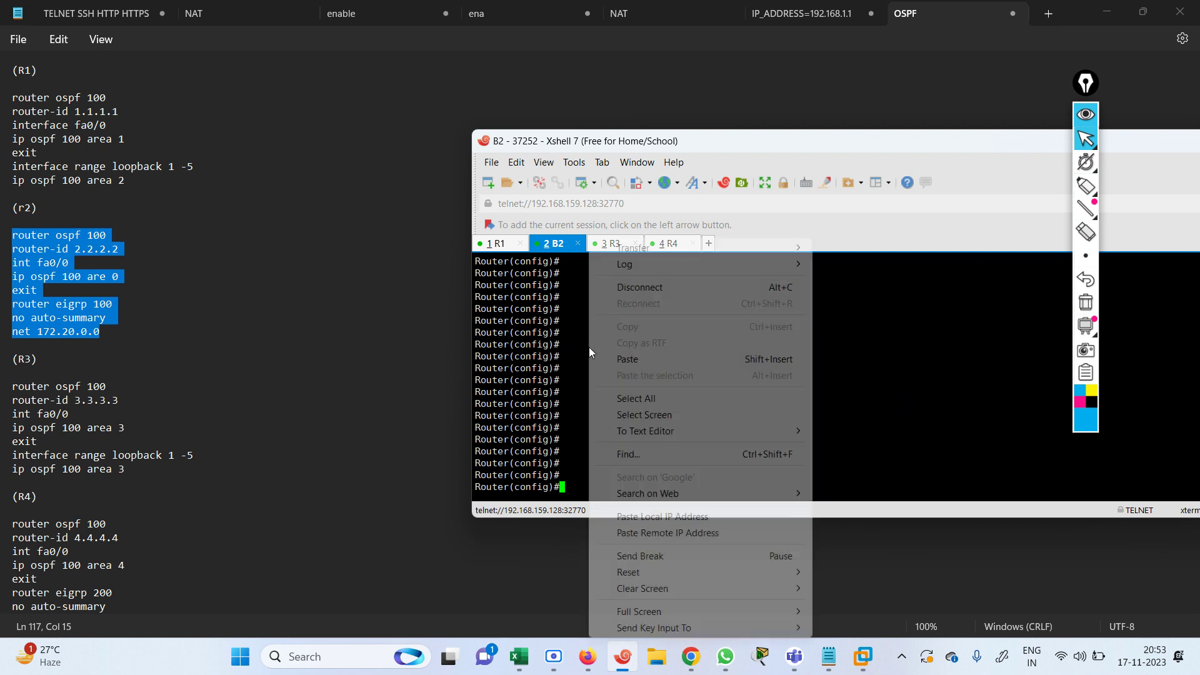
pyautogui.click(618, 358)
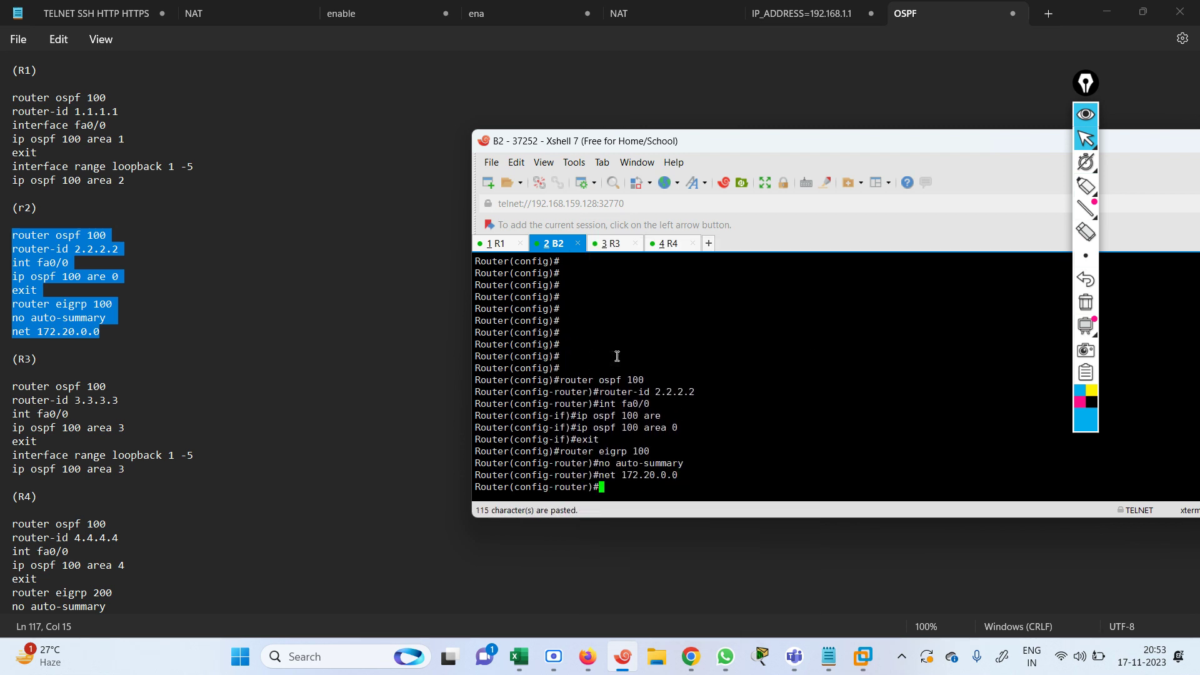
# - Copy R3's OSPF commands from the Notepad notes, from router ospf 100 through ip ospf 100 area 3, and return to Xshell
pyautogui.click(298, 410)
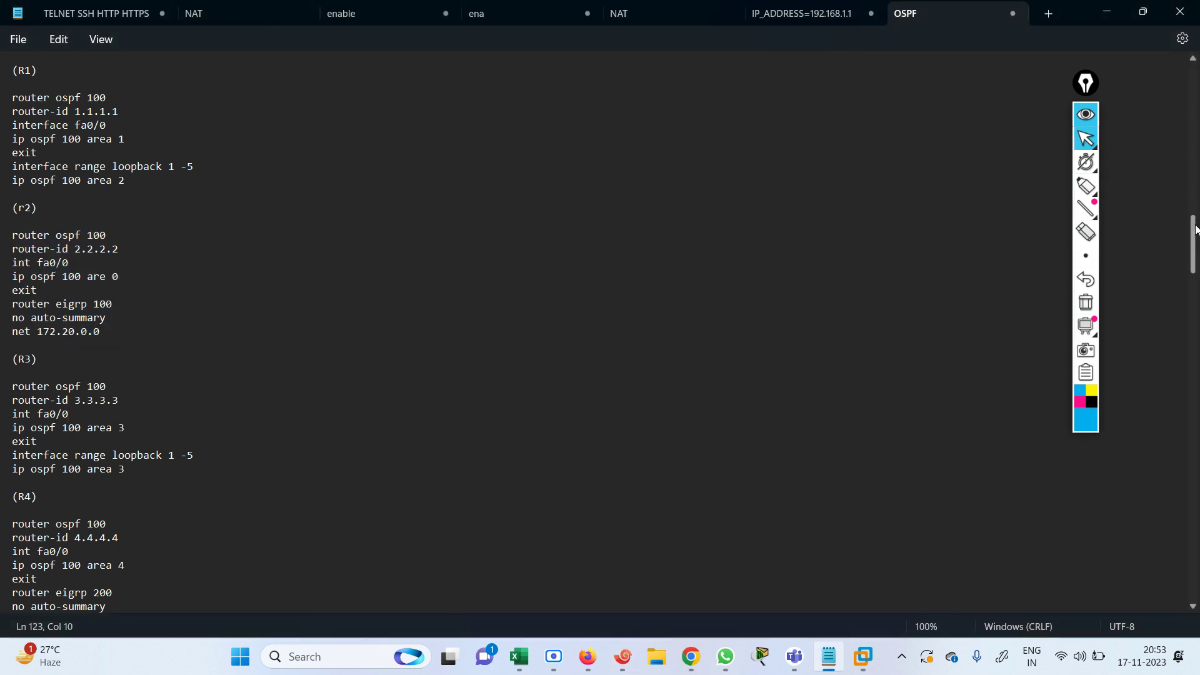
pyautogui.scroll(-6, 596, 176)
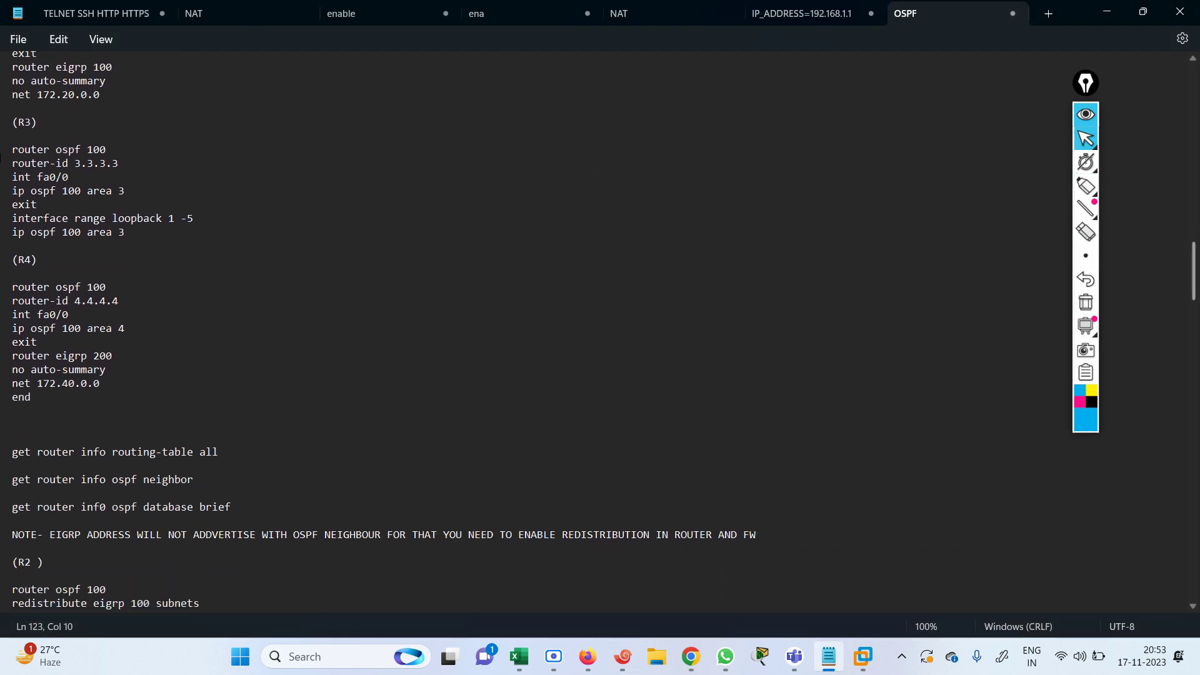
pyautogui.moveTo(16, 140); pyautogui.dragTo(204, 238)
pyautogui.press('super+c')
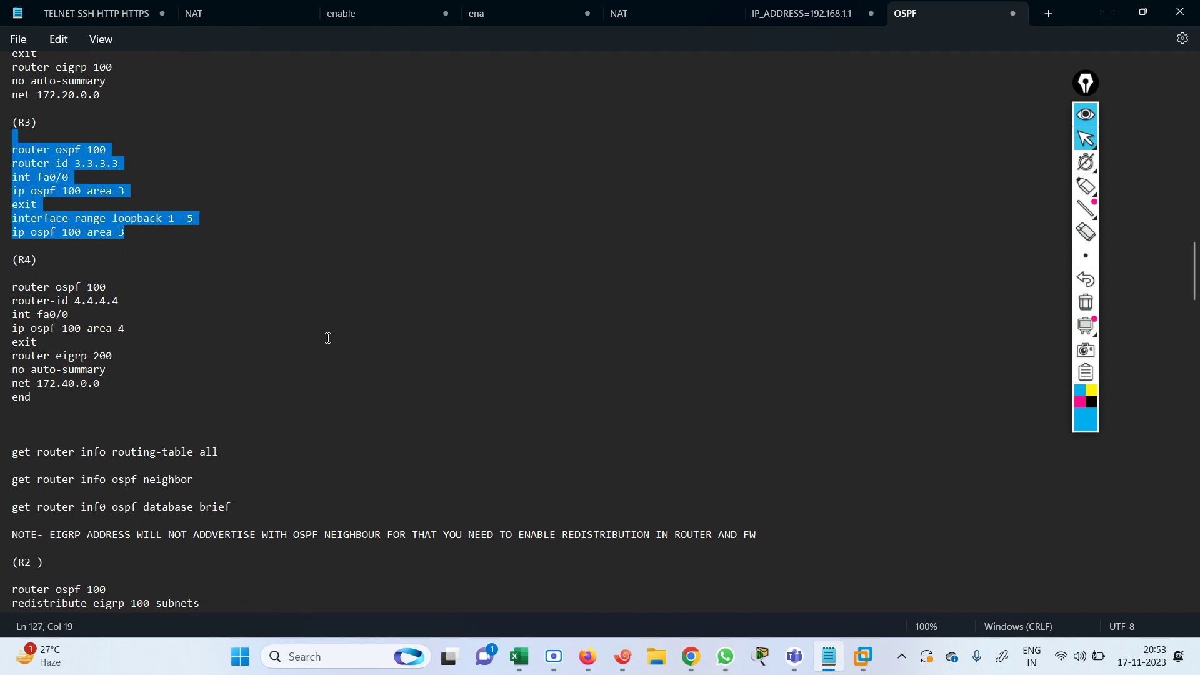
pyautogui.click(622, 656)
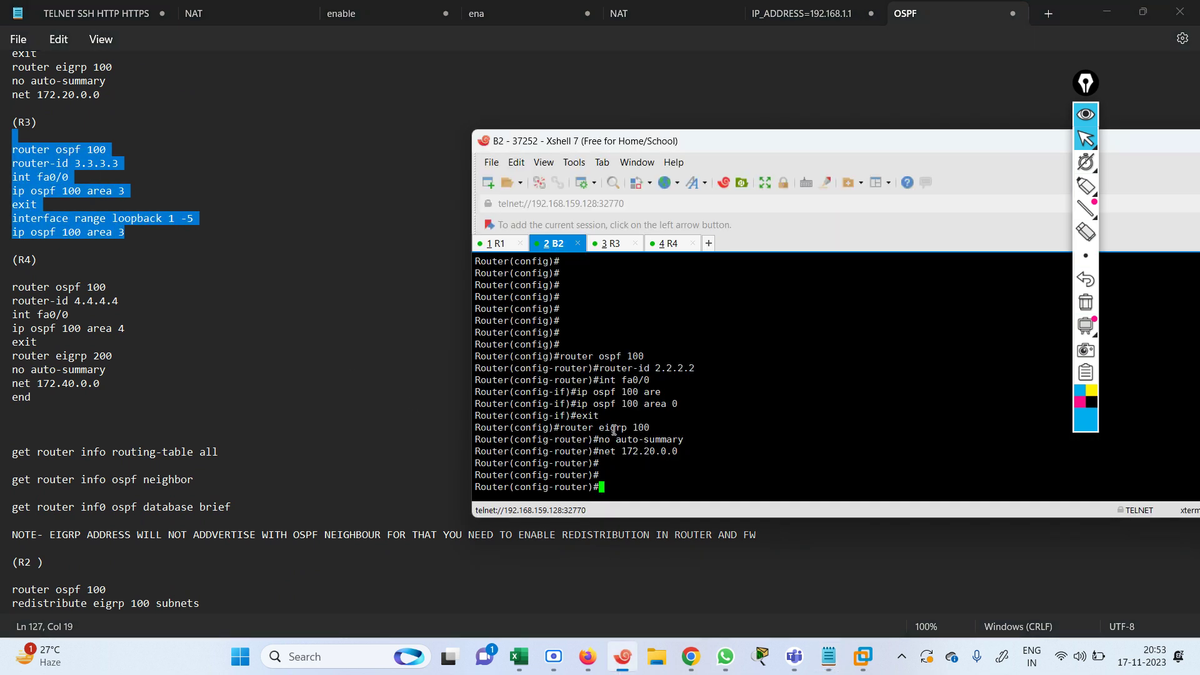
# - Show the R3 session, get a clean prompt and exit interface configuration mode to global configuration
pyautogui.click(612, 243)
pyautogui.press('Return')
pyautogui.press('Return')
pyautogui.press('Return')
pyautogui.press('Return')
pyautogui.press('Return')
pyautogui.press('Return')
pyautogui.press('Return')
pyautogui.press('Return')
pyautogui.press('Return')
pyautogui.press('Return')
pyautogui.press('Return')
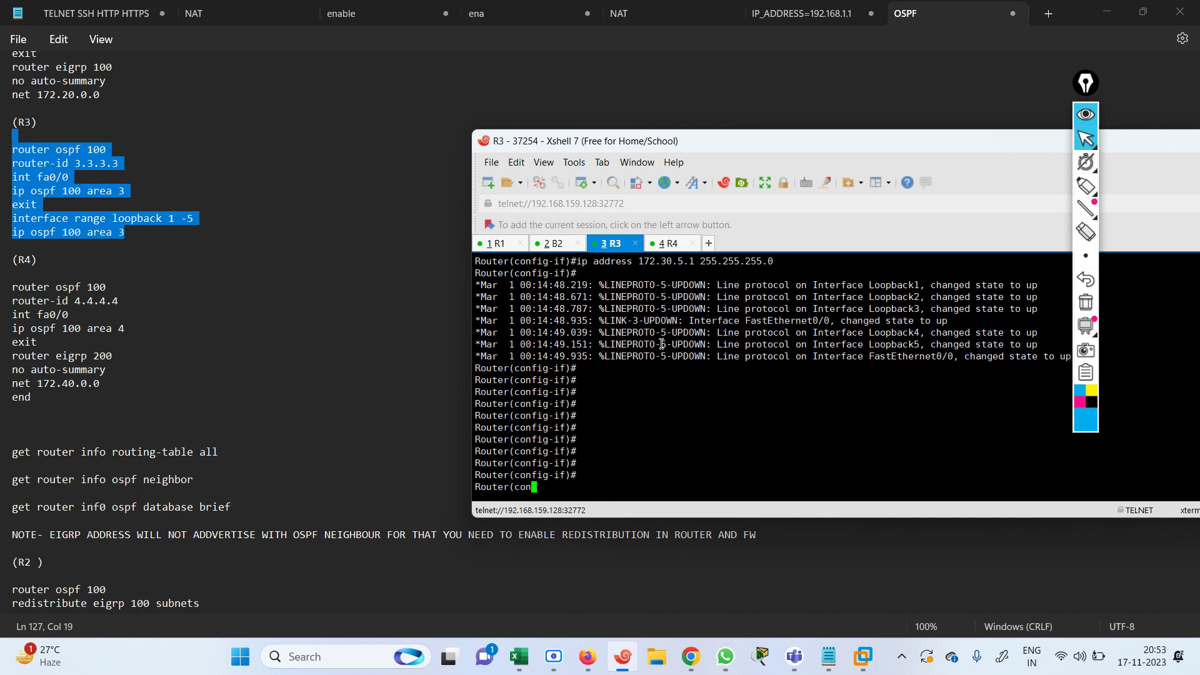
pyautogui.press('Return')
pyautogui.press('Return')
pyautogui.press('Return')
pyautogui.press('Return')
pyautogui.press('Return')
pyautogui.press('Return')
pyautogui.press('Return')
pyautogui.write('EXIT')
pyautogui.press('Return')
pyautogui.press('Return')
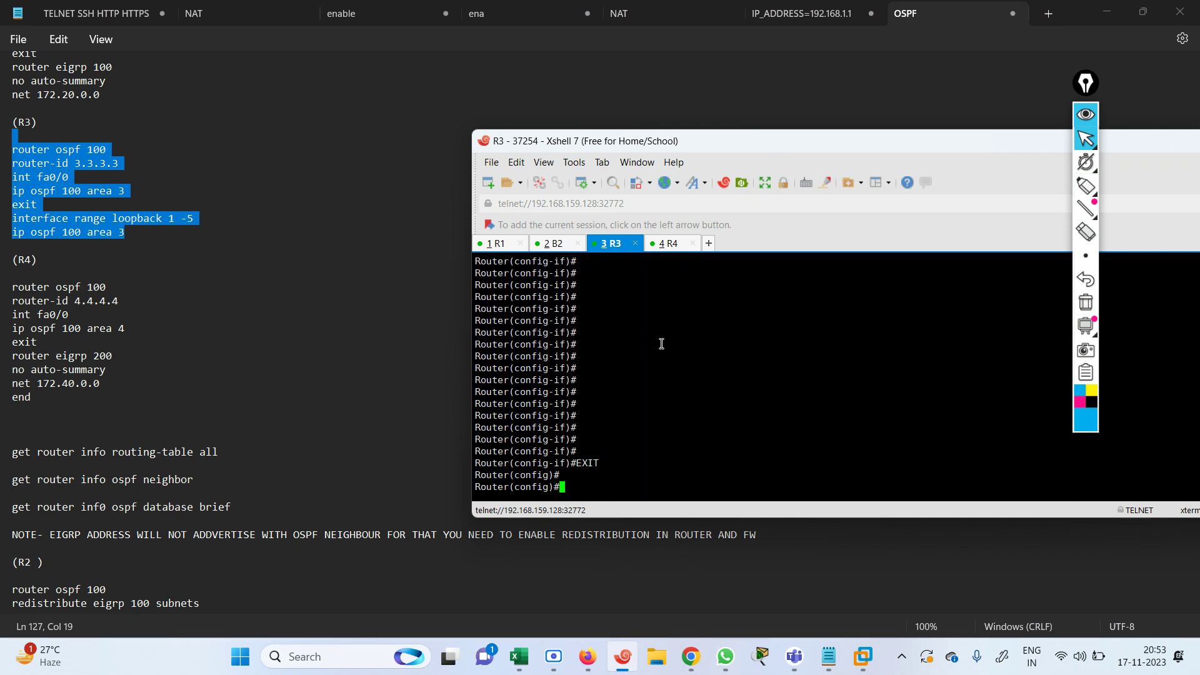
# - Paste the copied R3 OSPF commands at a fresh prompt and run the final ip ospf 100 area 3 command for the loopback range
pyautogui.press('Return')
pyautogui.press('Return')
pyautogui.press('Return')
pyautogui.press('Return')
pyautogui.press('Return')
pyautogui.press('Return')
pyautogui.press('Return')
pyautogui.press('Return')
pyautogui.press('Return')
pyautogui.press('Return')
pyautogui.press('Return')
pyautogui.press('Return')
pyautogui.press('Return')
pyautogui.press('Return')
pyautogui.press('Return')
pyautogui.press('Return')
pyautogui.press('Return')
pyautogui.press('Return')
pyautogui.rightClick(661, 343)
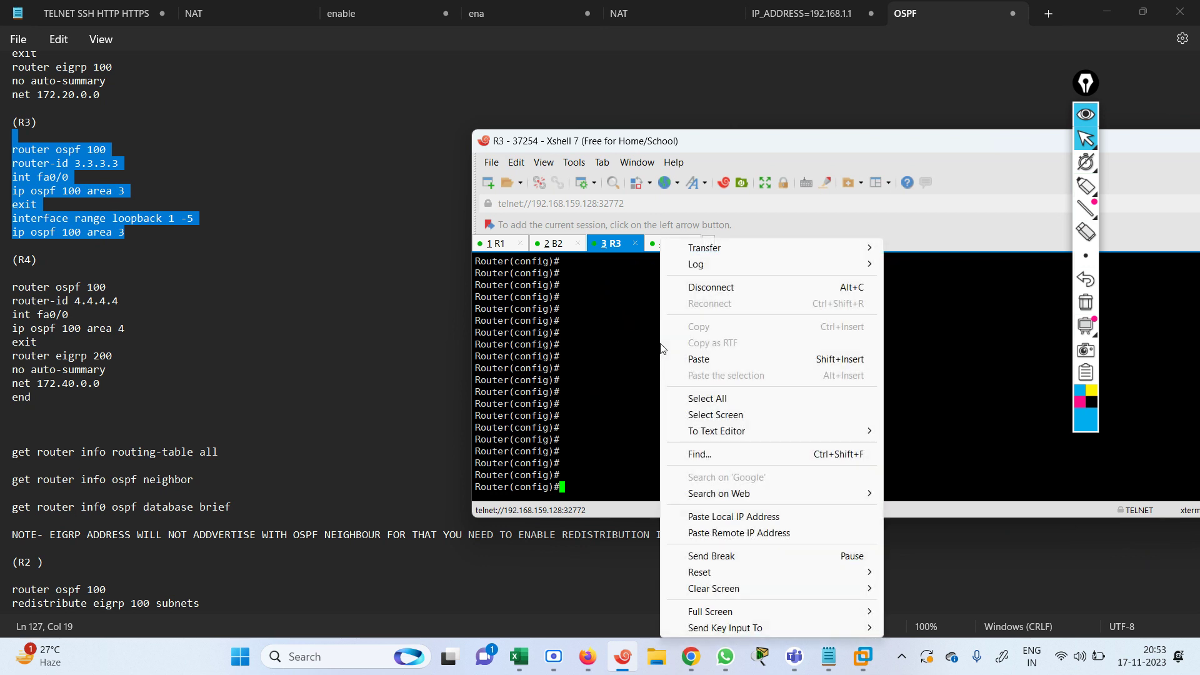
pyautogui.click(699, 359)
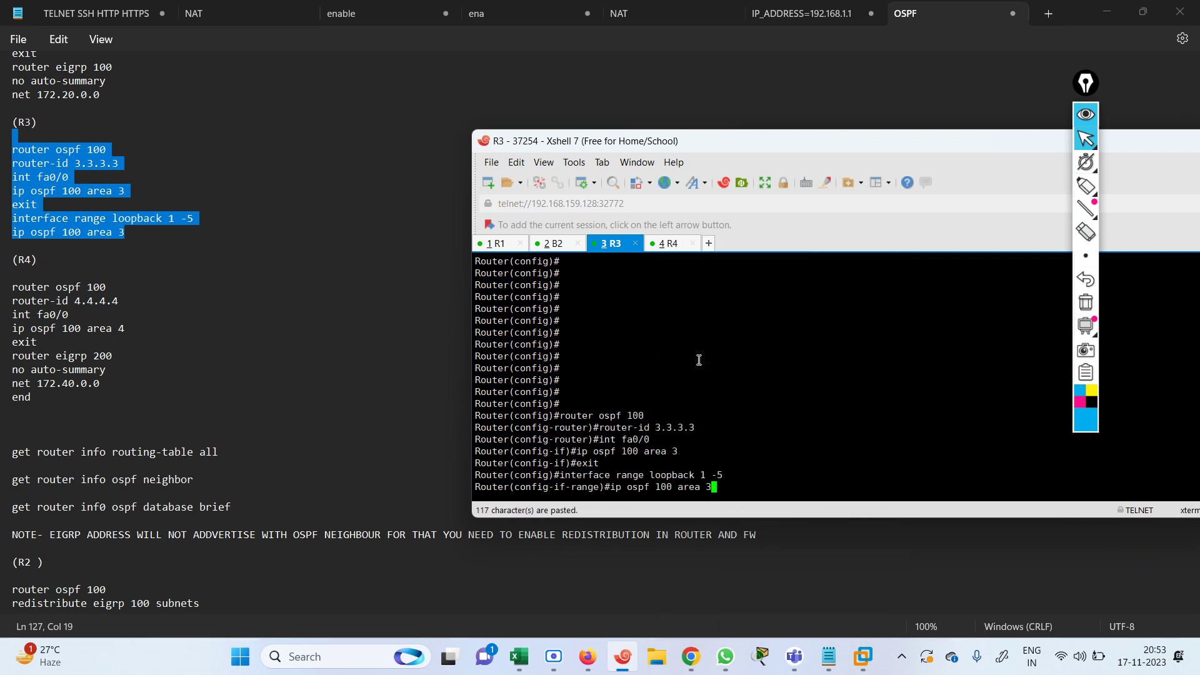
pyautogui.press('Return')
pyautogui.press('Return')
pyautogui.press('Return')
pyautogui.press('Return')
pyautogui.press('Return')
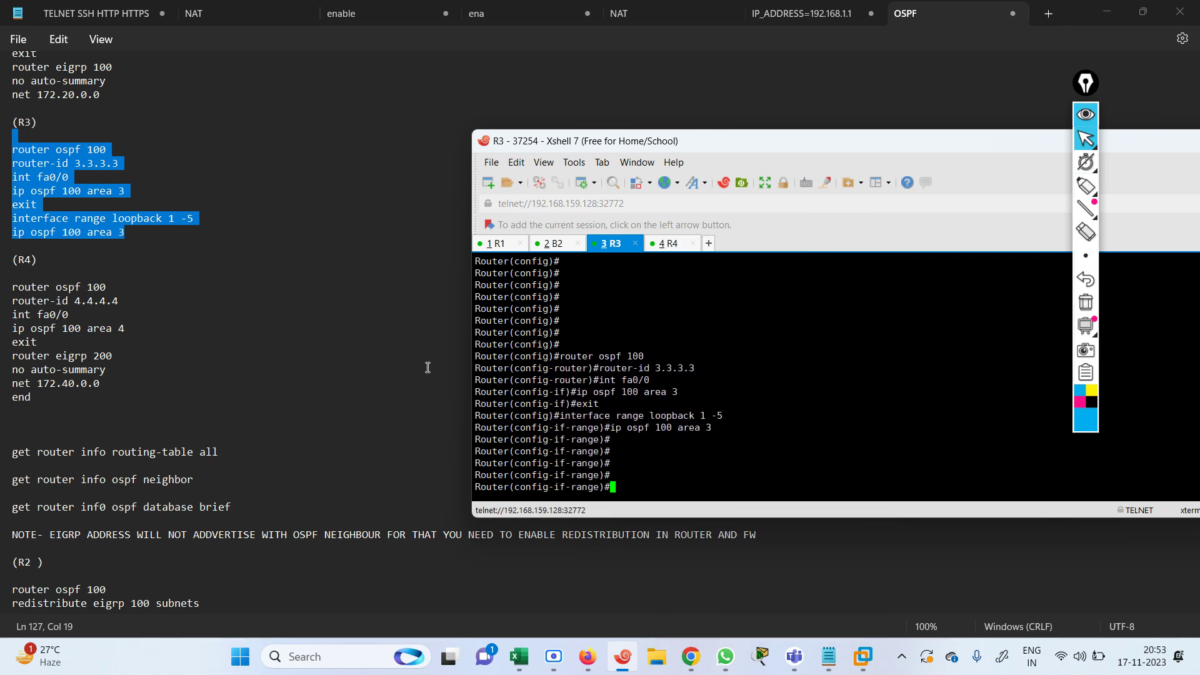
# - Copy R4's OSPF and EIGRP commands from the Notepad notes, from router ospf 100 through end, and return to Xshell
pyautogui.moveTo(17, 283); pyautogui.dragTo(148, 405)
pyautogui.press('super+c')
pyautogui.click(622, 656)
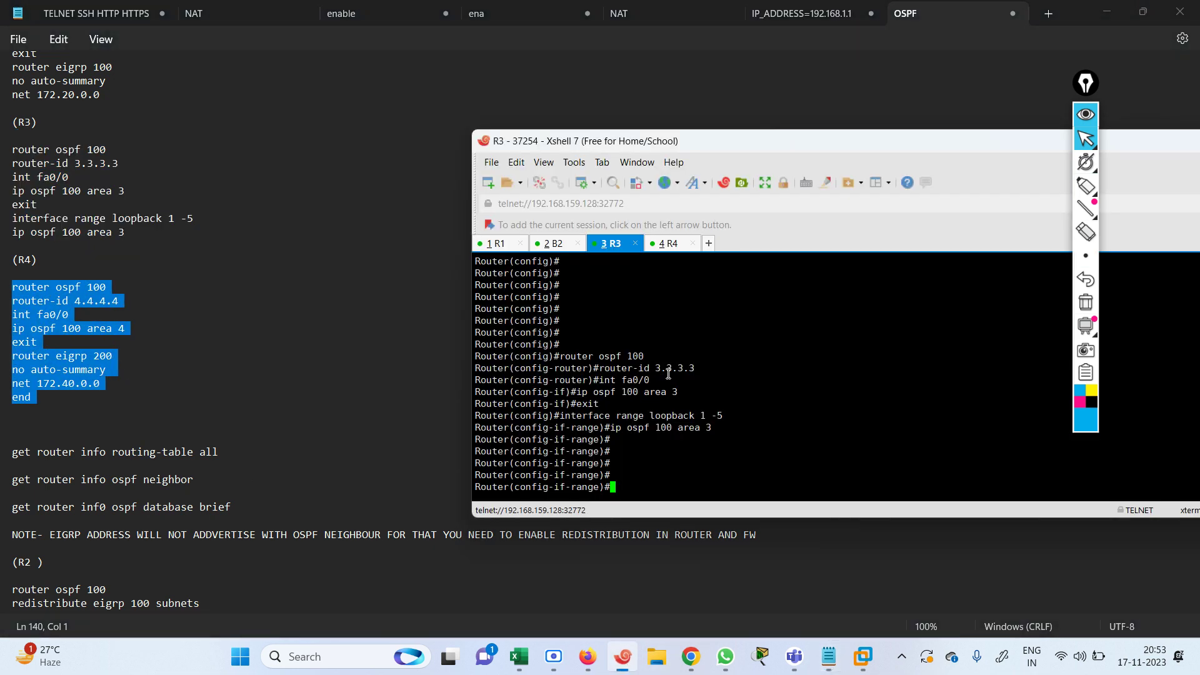
# - Show the R4 session, get a clean prompt and exit interface configuration mode to global configuration
pyautogui.click(663, 244)
pyautogui.press('Return')
pyautogui.press('Return')
pyautogui.press('Return')
pyautogui.press('Return')
pyautogui.press('Return')
pyautogui.press('Return')
pyautogui.press('Return')
pyautogui.press('Return')
pyautogui.press('Return')
pyautogui.press('Return')
pyautogui.press('Return')
pyautogui.press('Return')
pyautogui.press('Return')
pyautogui.press('Return')
pyautogui.press('Return')
pyautogui.press('Return')
pyautogui.press('Return')
pyautogui.press('Return')
pyautogui.press('Return')
pyautogui.press('Return')
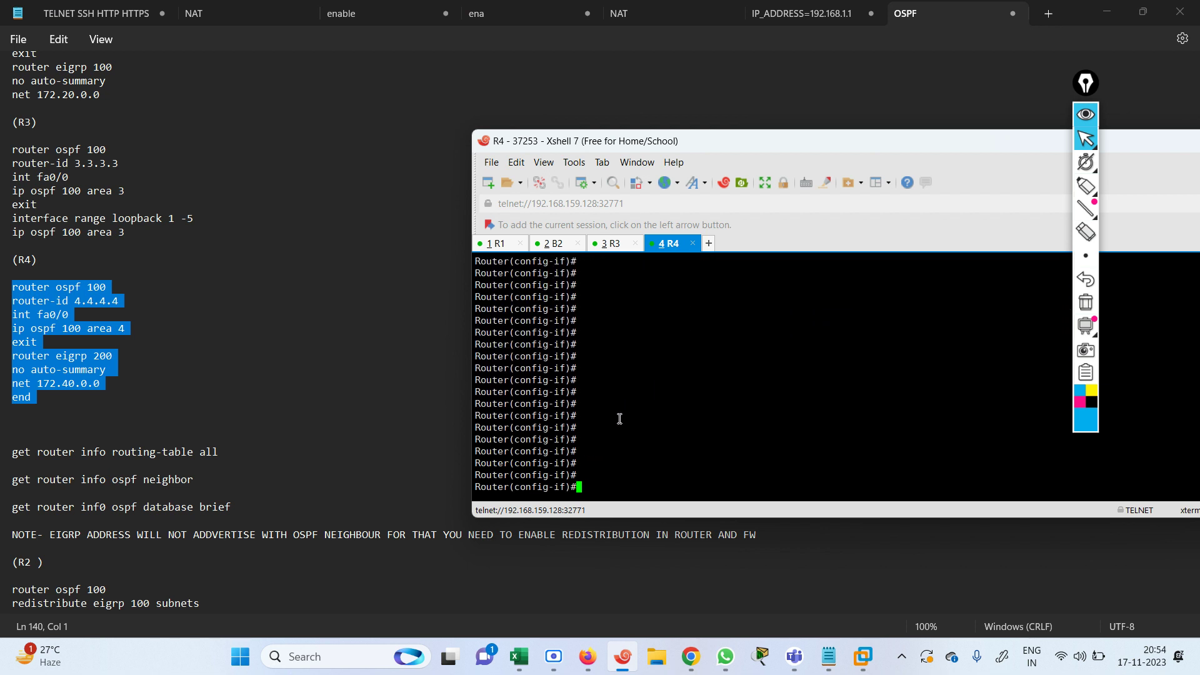
pyautogui.write('EXIT')
pyautogui.press('Return')
# - Paste the copied R4 commands for OSPF 100 area 4 and EIGRP 200 with network 172.40.0.0 on R4
pyautogui.press('Return')
pyautogui.press('Return')
pyautogui.press('Return')
pyautogui.press('Return')
pyautogui.press('Return')
pyautogui.press('Return')
pyautogui.press('Return')
pyautogui.press('Return')
pyautogui.press('Return')
pyautogui.press('Return')
pyautogui.press('Return')
pyautogui.press('Return')
pyautogui.press('Return')
pyautogui.press('Return')
pyautogui.press('Return')
pyautogui.press('Return')
pyautogui.press('Return')
pyautogui.press('Return')
pyautogui.press('Return')
pyautogui.press('Return')
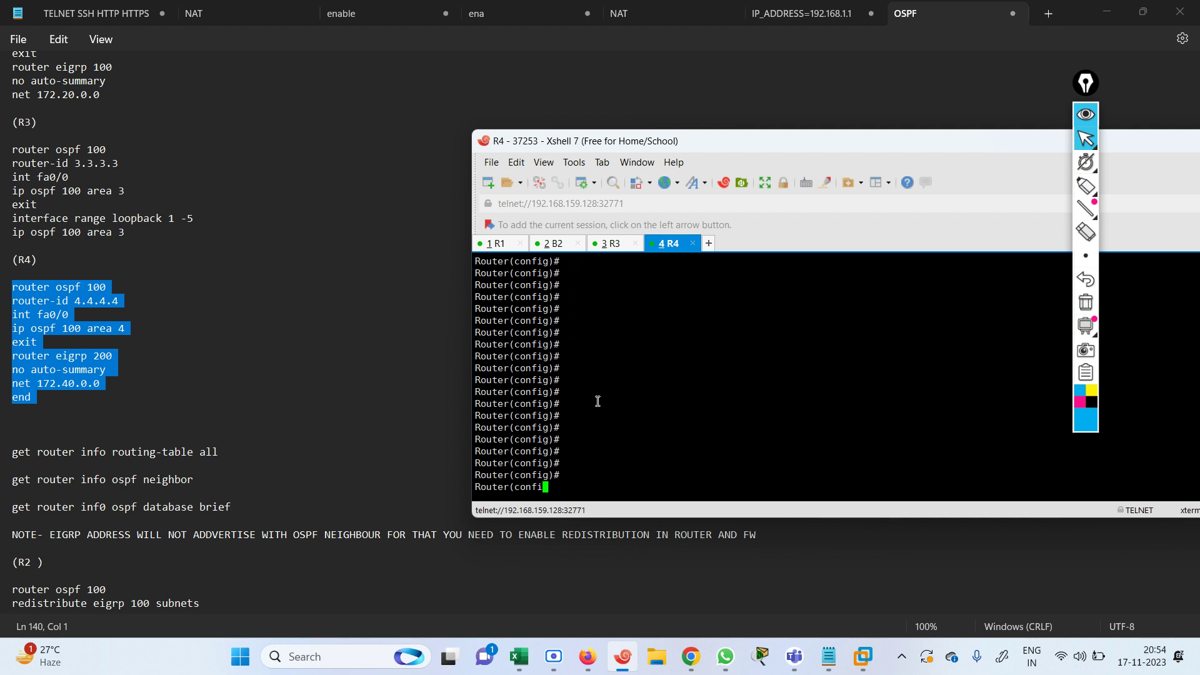
pyautogui.rightClick(597, 440)
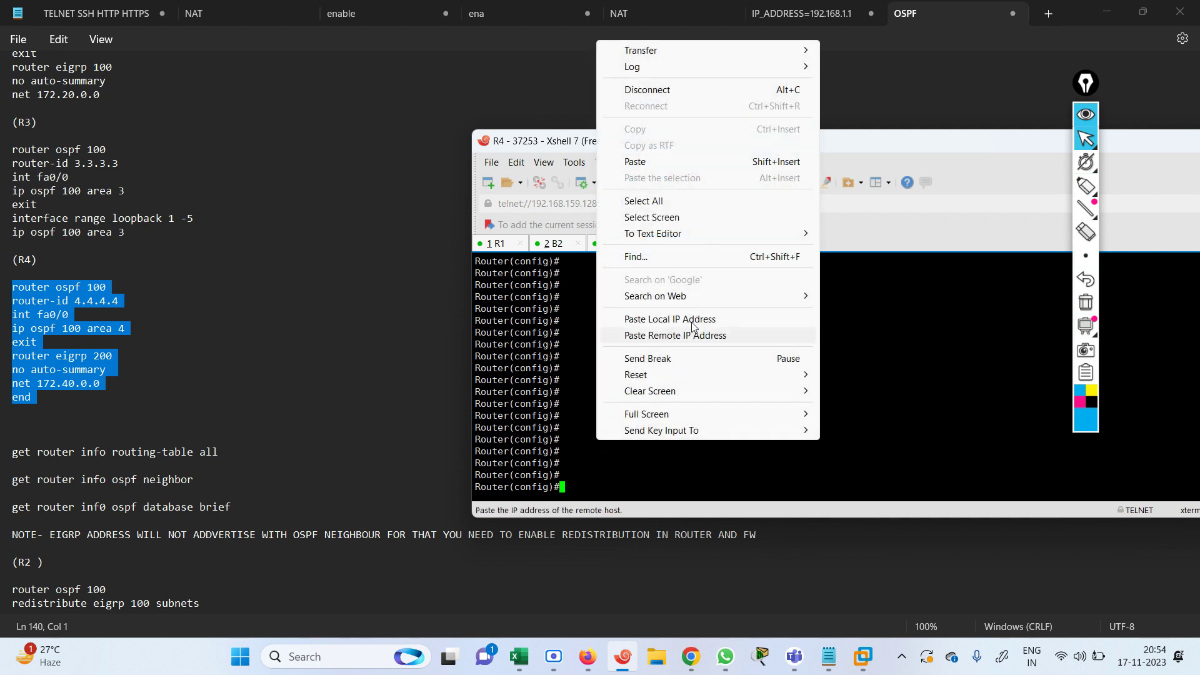
pyautogui.click(640, 164)
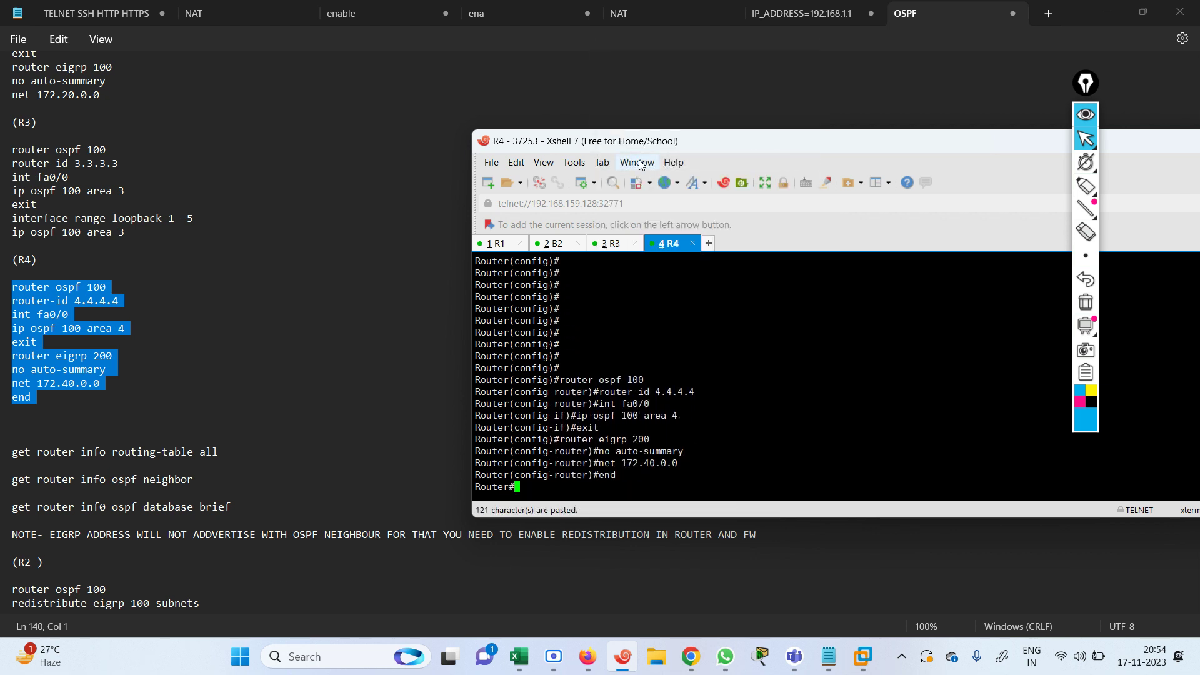
pyautogui.press('Return')
pyautogui.press('Return')
pyautogui.press('Return')
pyautogui.press('Return')
pyautogui.press('Return')
pyautogui.press('Return')
pyautogui.press('Return')
pyautogui.press('Return')
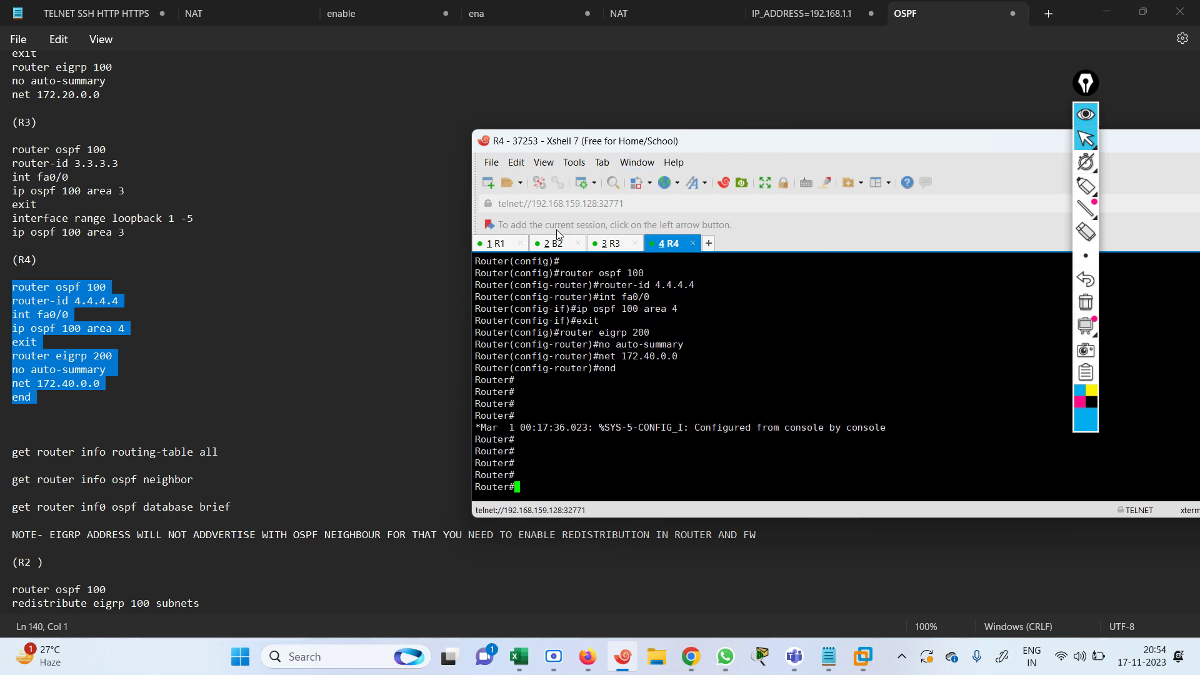
# - Put Notepad away, admit the waiting participant to the Google Meet call in Firefox and return to the EVE topology
pyautogui.click(1102, 18)
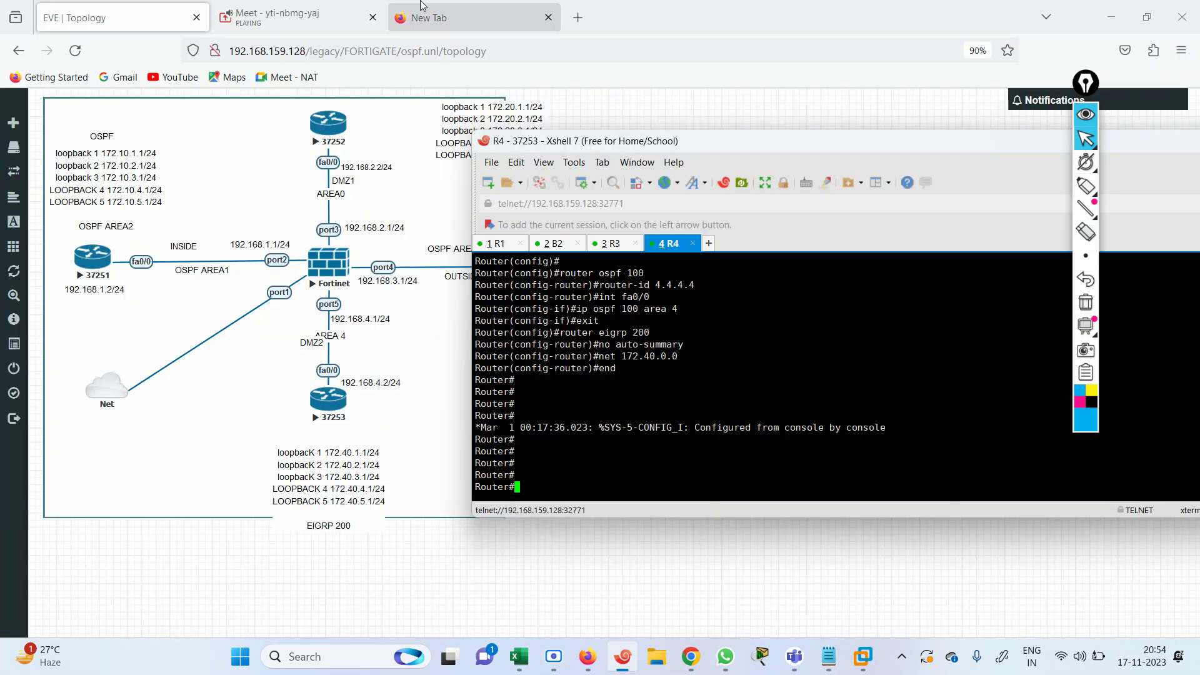
pyautogui.click(281, 18)
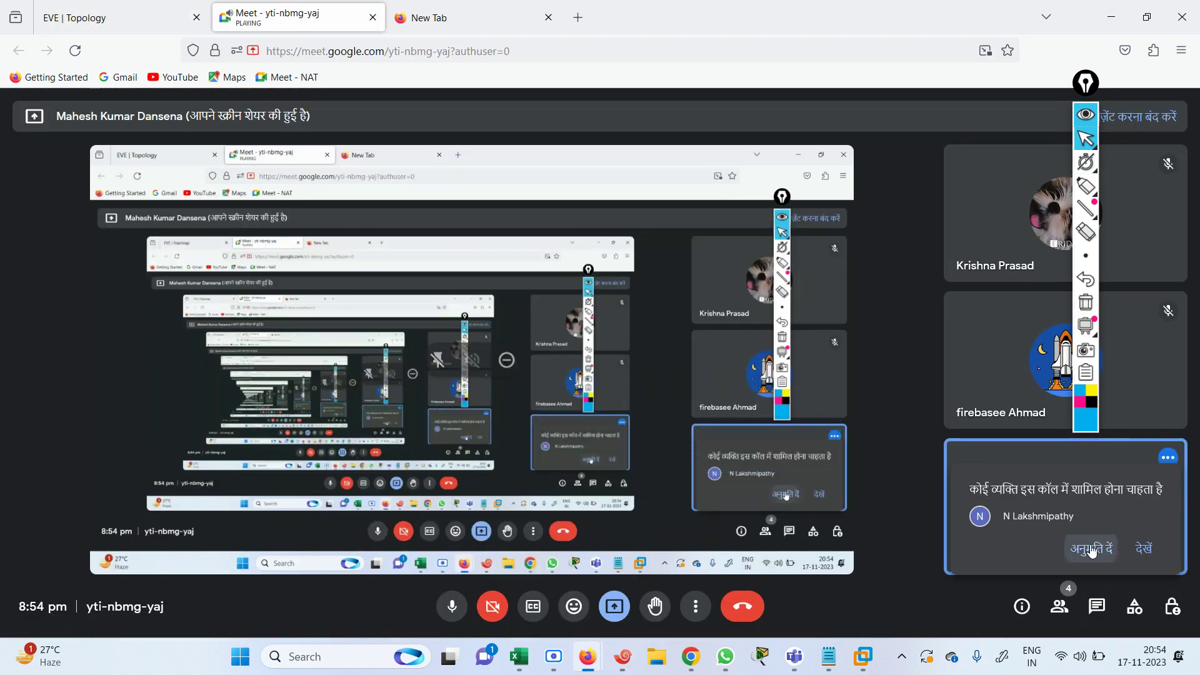
pyautogui.click(1091, 551)
pyautogui.click(118, 18)
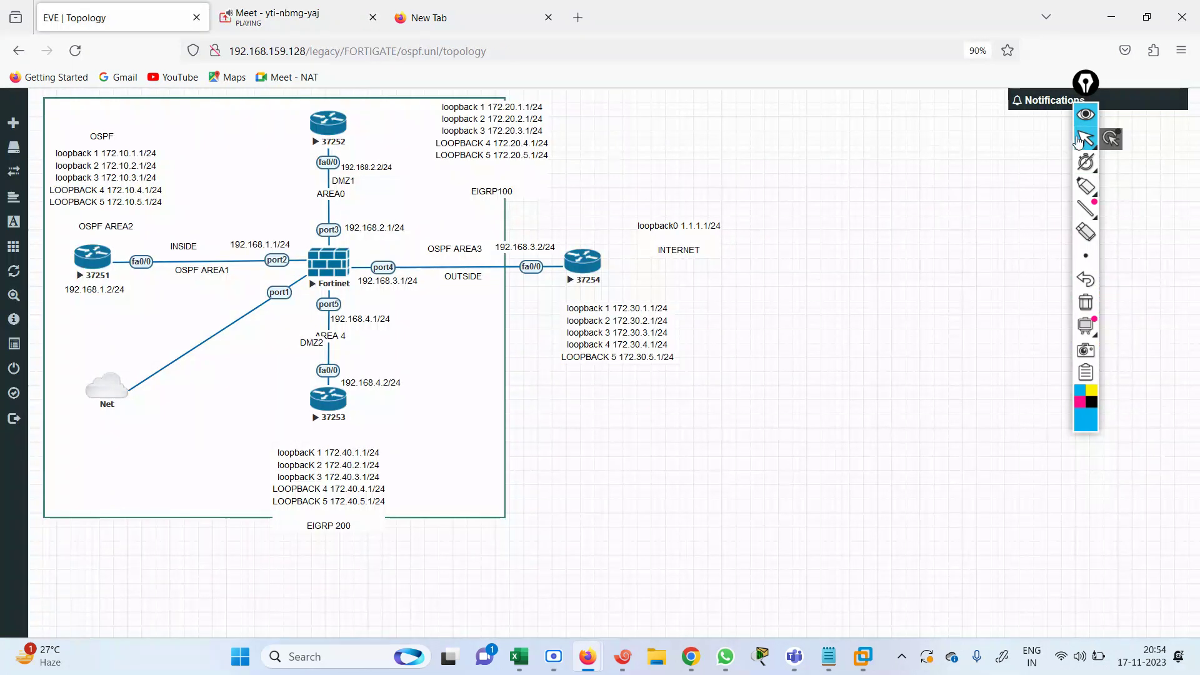
pyautogui.click(1085, 86)
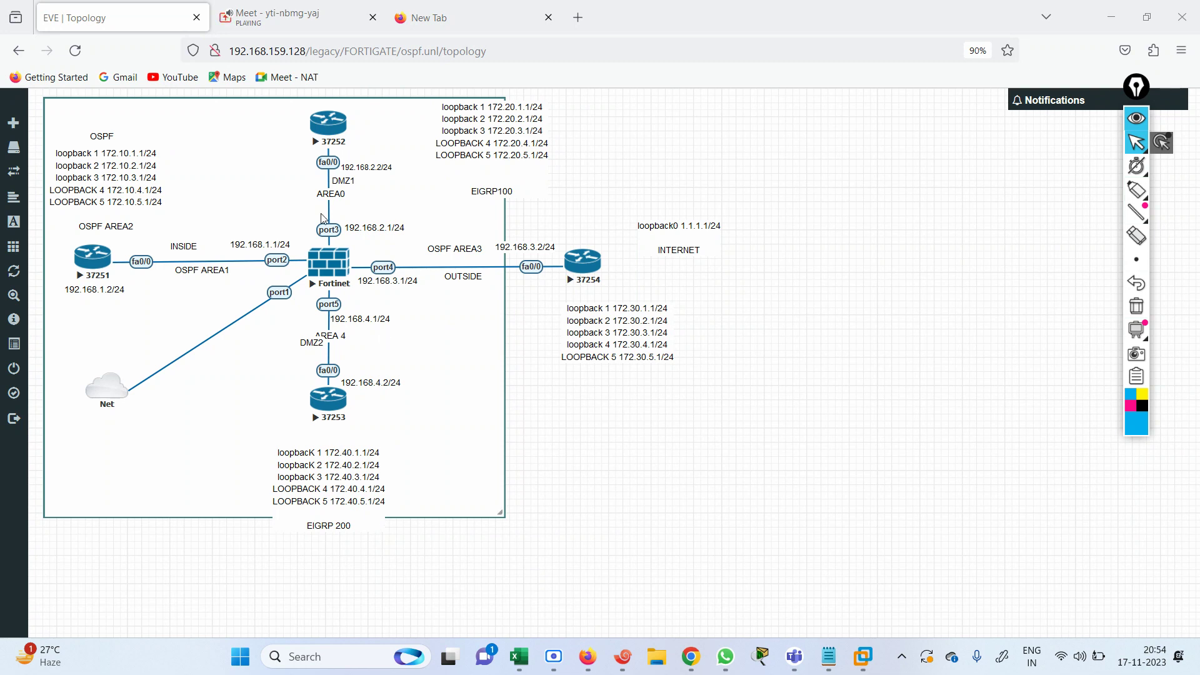
# - Open the Fortinet firewall's telnet console from the EVE topology, using Xshell.exe as the application
pyautogui.click(329, 262)
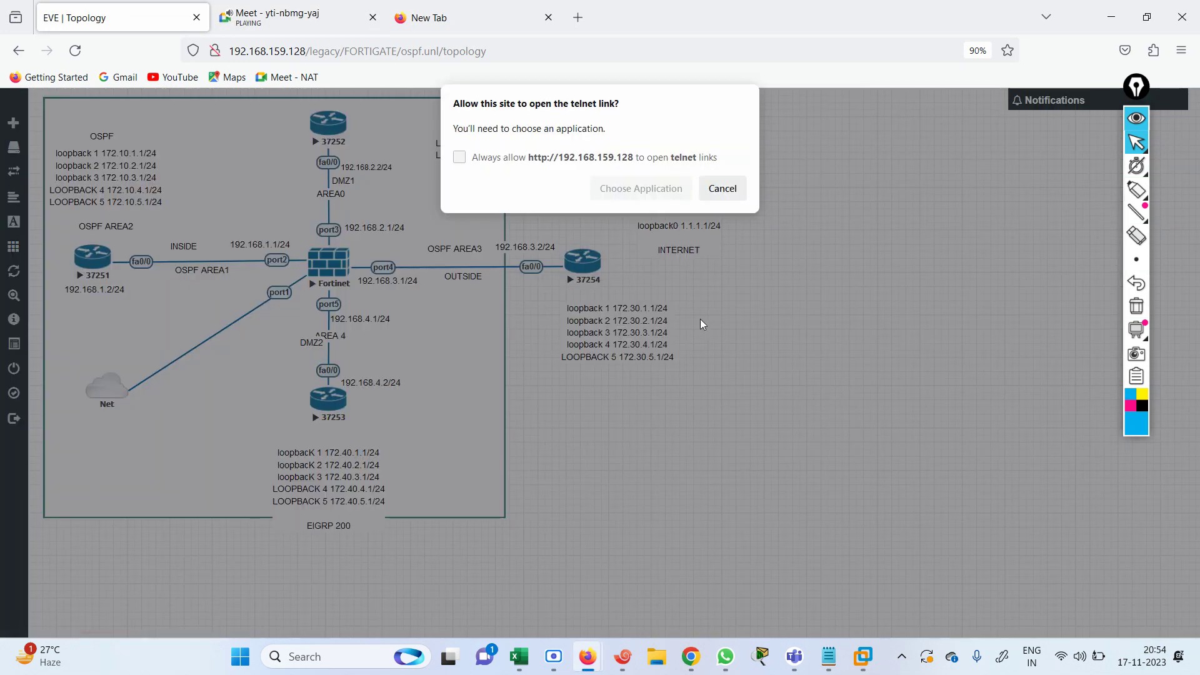
pyautogui.click(641, 188)
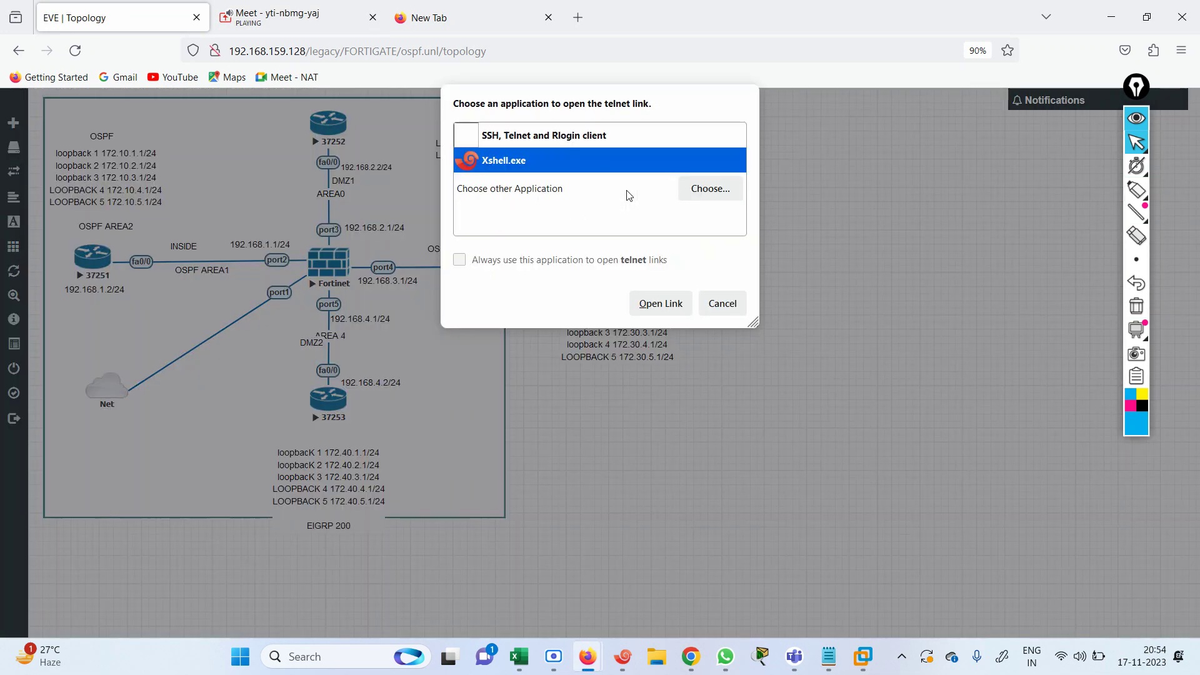
pyautogui.click(653, 314)
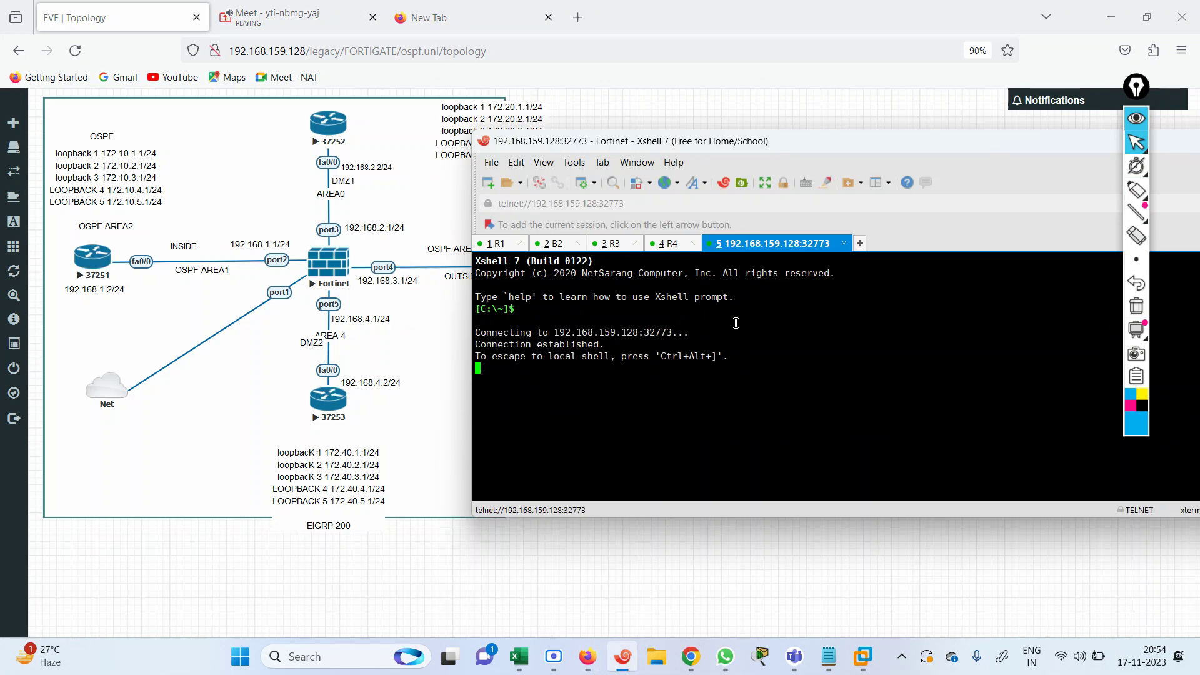
# - Rename the firewall's new Xshell session tab to FW
pyautogui.rightClick(755, 240)
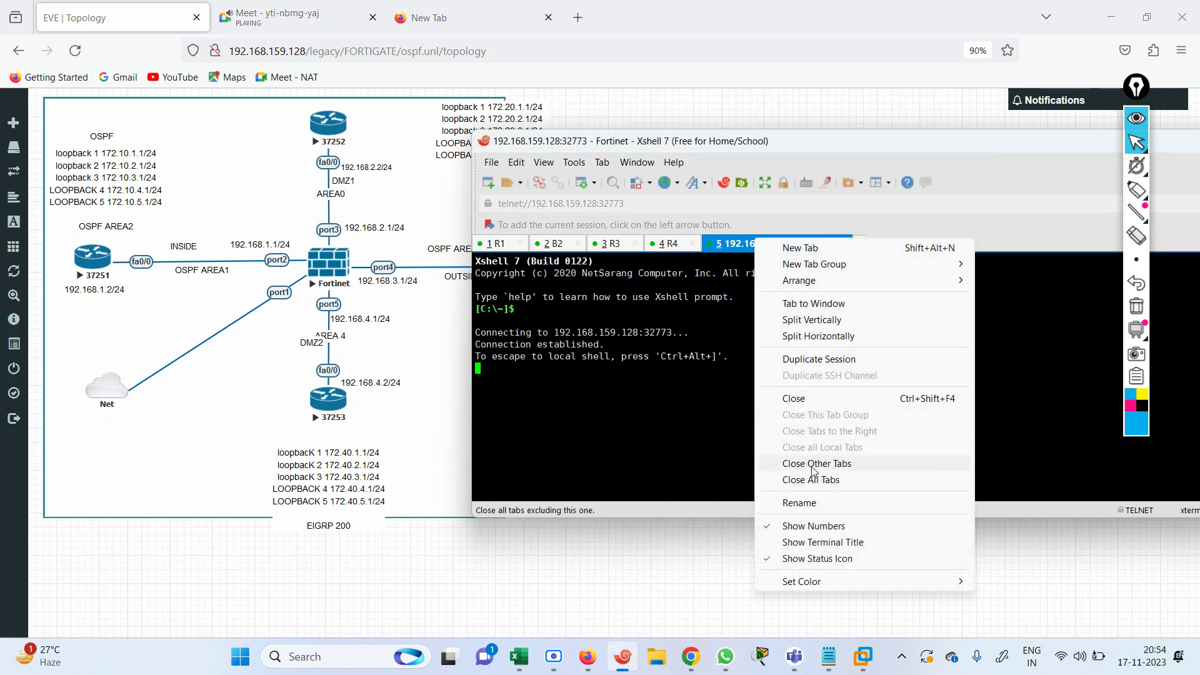
pyautogui.click(812, 501)
pyautogui.write('FW')
pyautogui.press('Return')
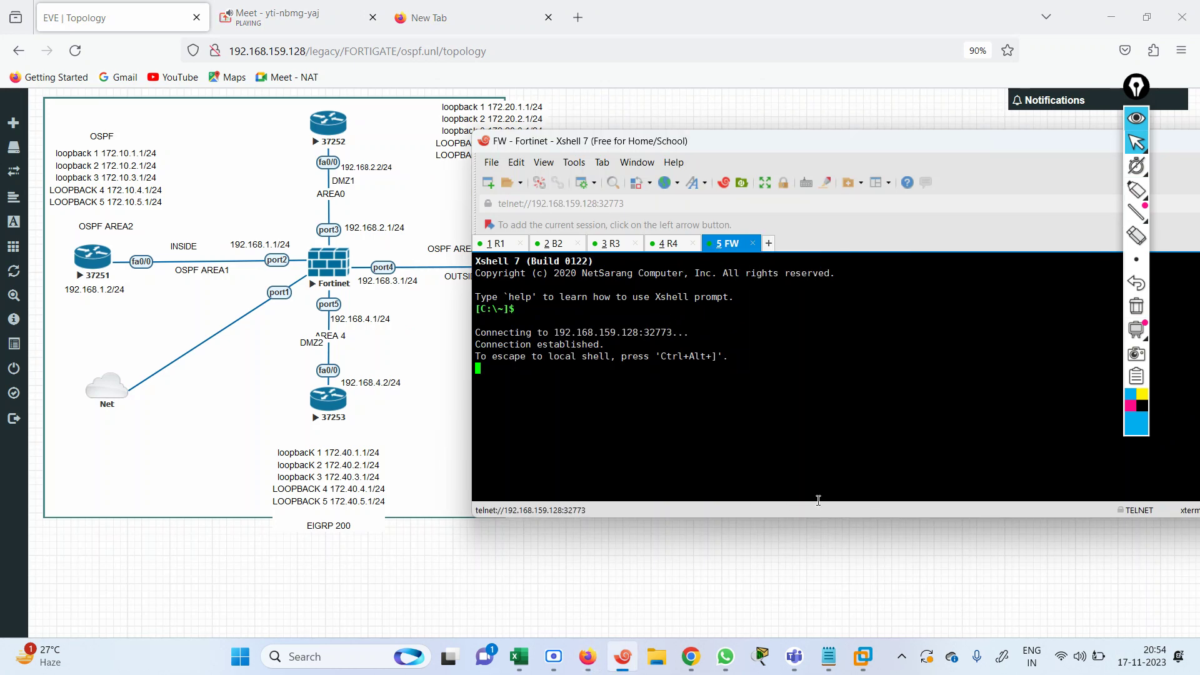
# - Log in to the FortiGate console as admin, then enter and confirm a new password at the forced password change
pyautogui.write('admin')
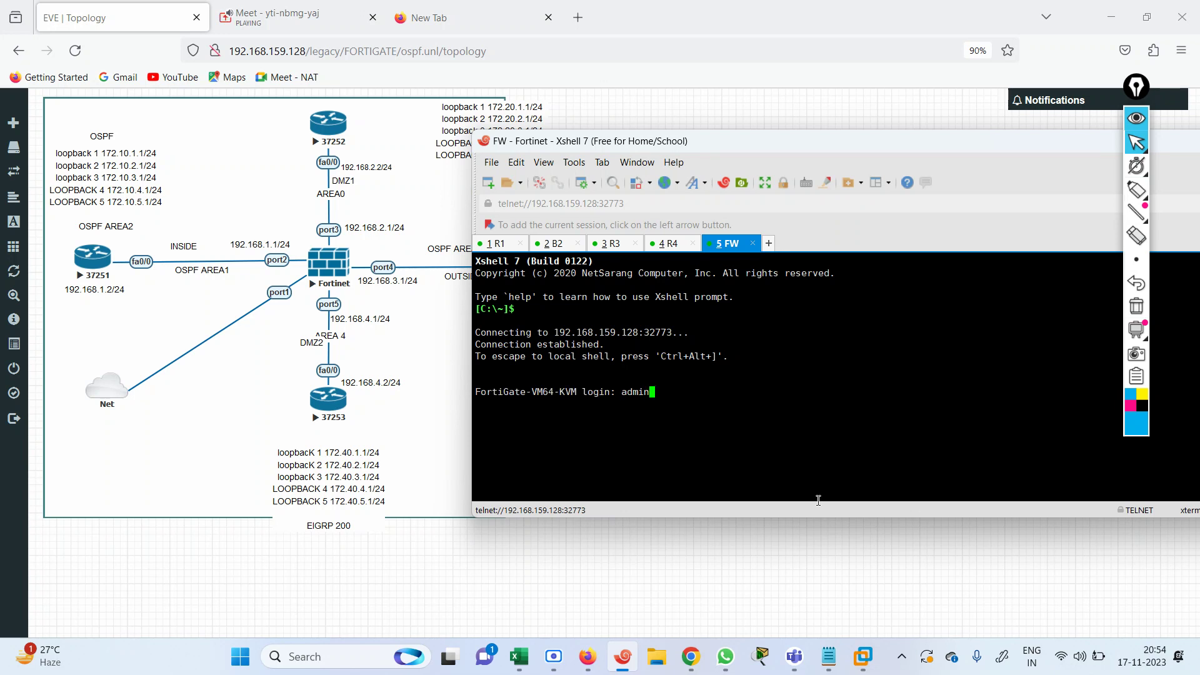
pyautogui.press('Return')
pyautogui.press('Return')
pyautogui.press('Return')
pyautogui.press('Return')
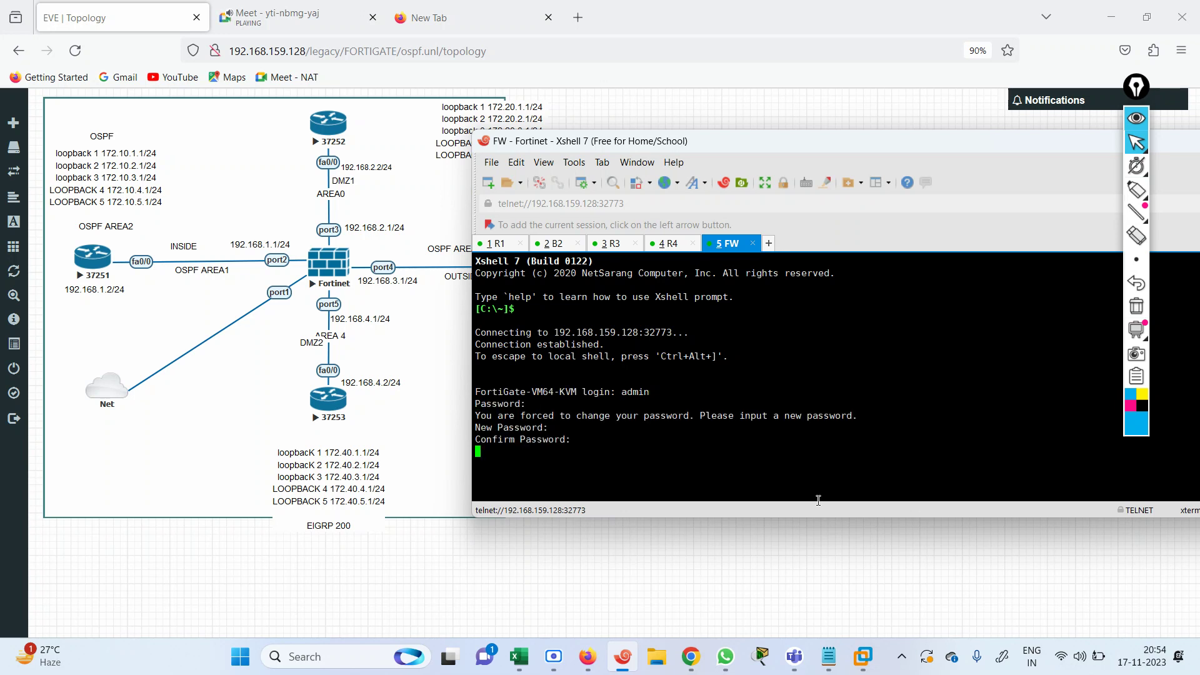
# - Display the firewall's full interface configuration with show system interface, paging through to the end
pyautogui.write('show system i')
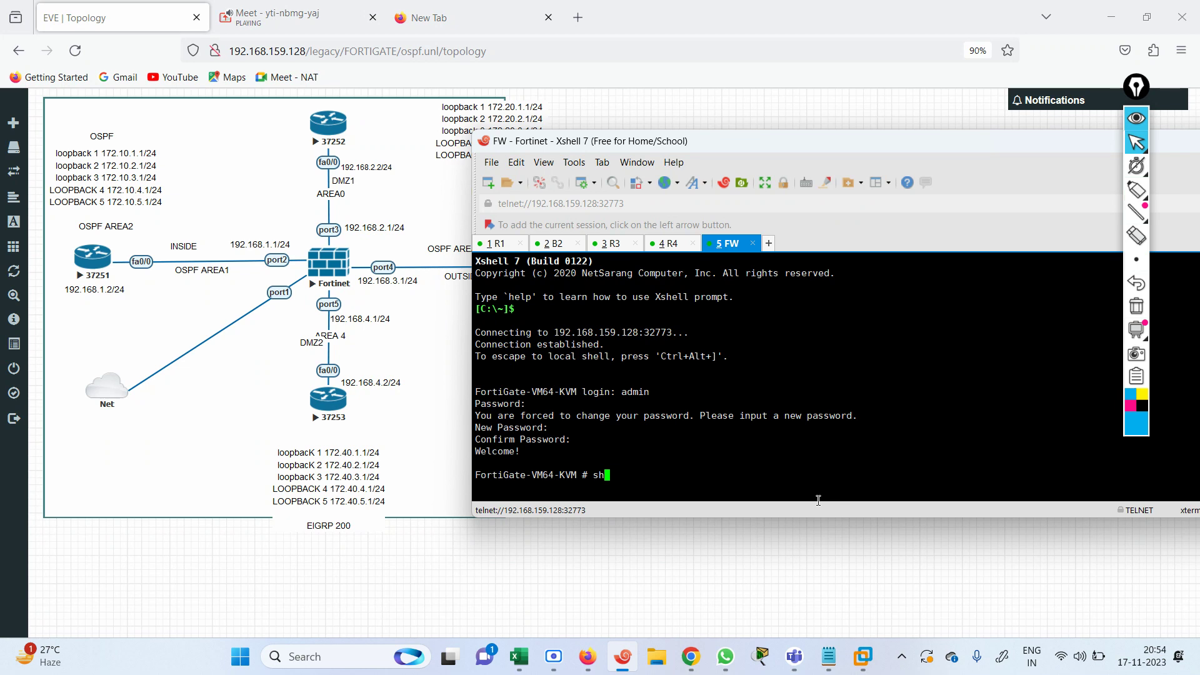
pyautogui.write('nterface')
pyautogui.press('Return')
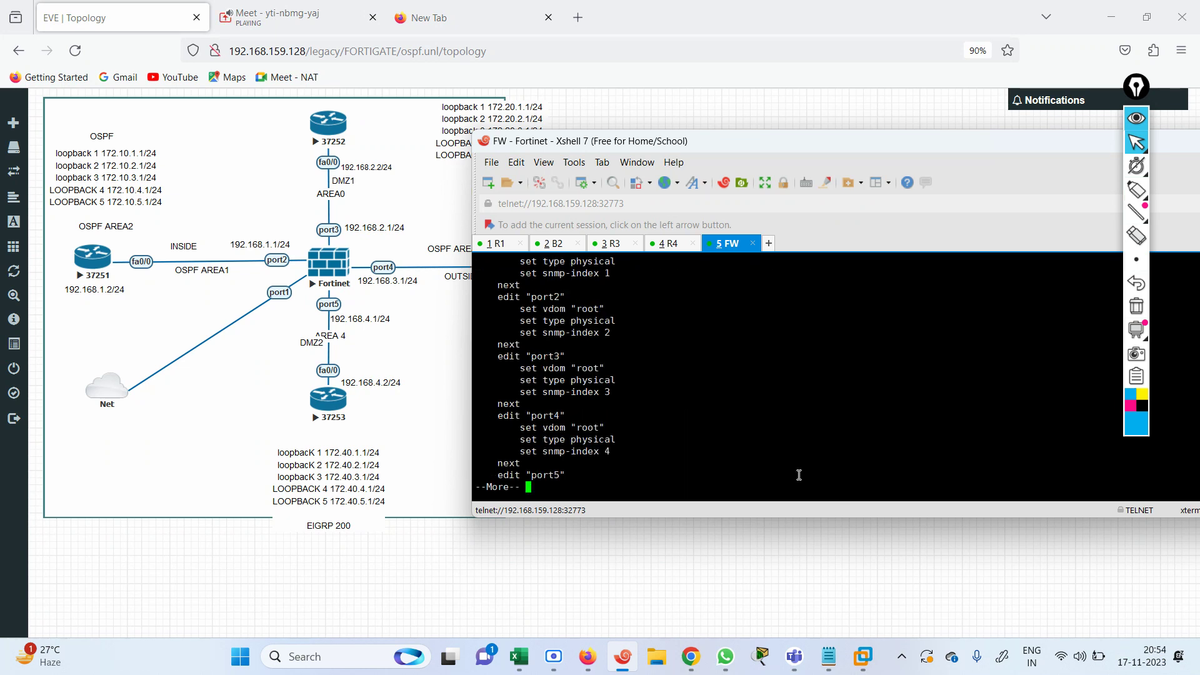
pyautogui.press('space')
pyautogui.press('space')
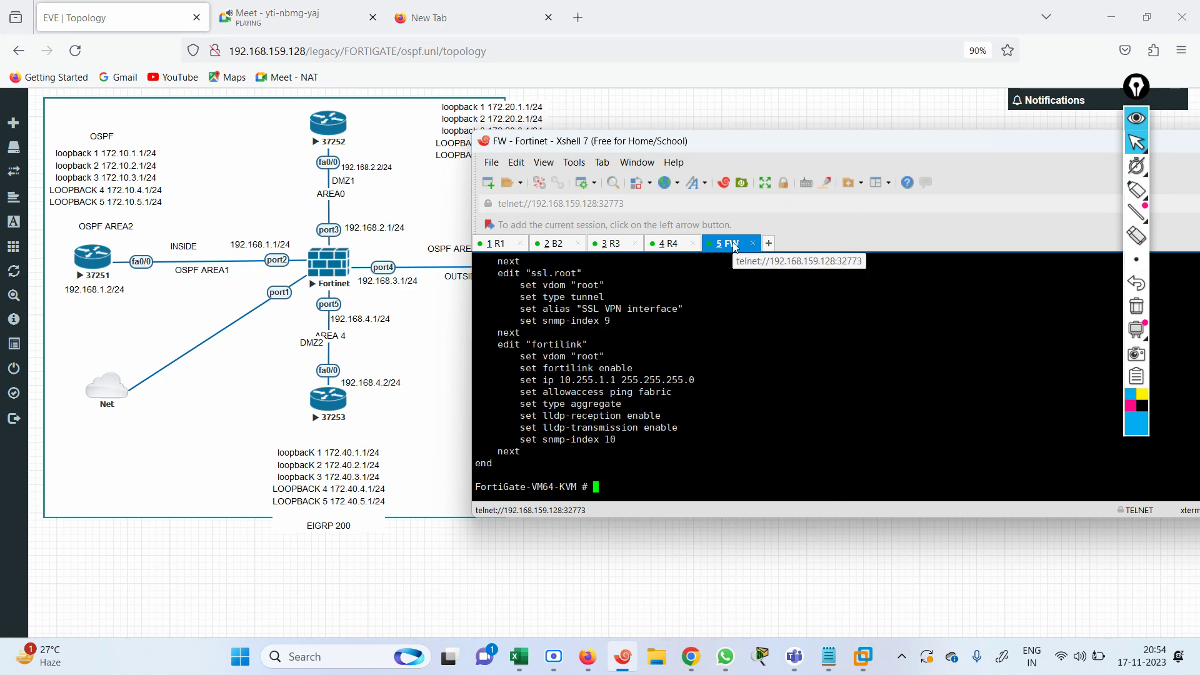
# - List the interface summary with show system interface ?, highlight port1's IP address, and page through the full configuration again
pyautogui.write('show system interface ?')
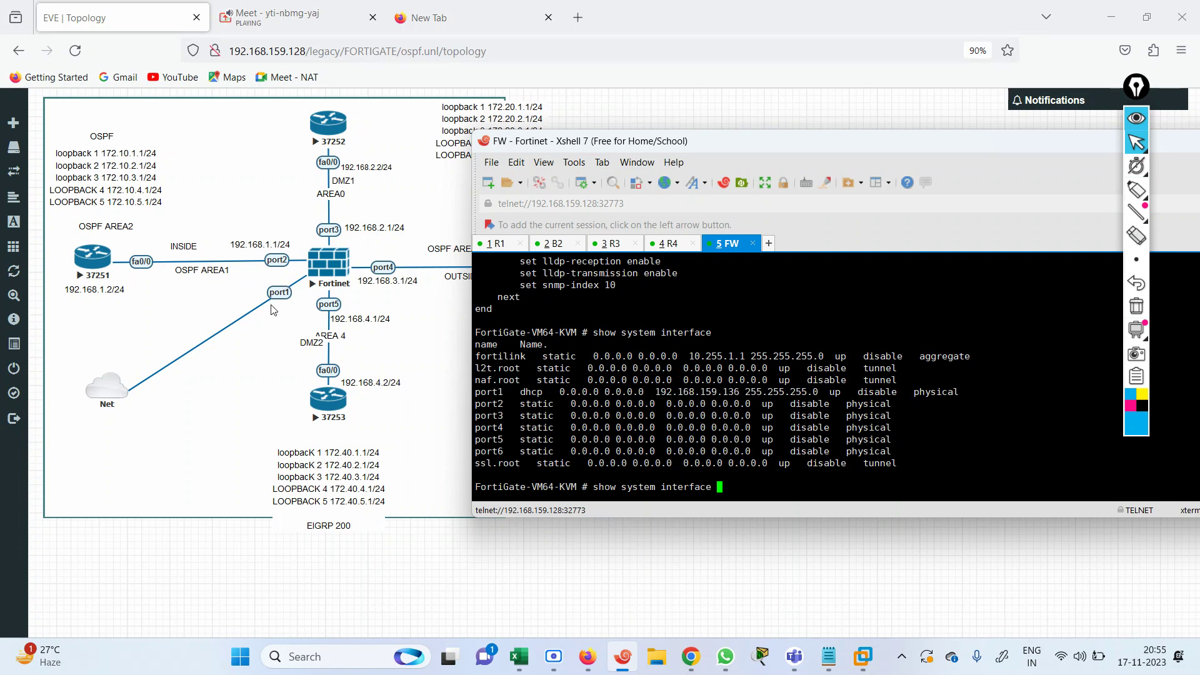
pyautogui.moveTo(741, 391); pyautogui.dragTo(655, 393)
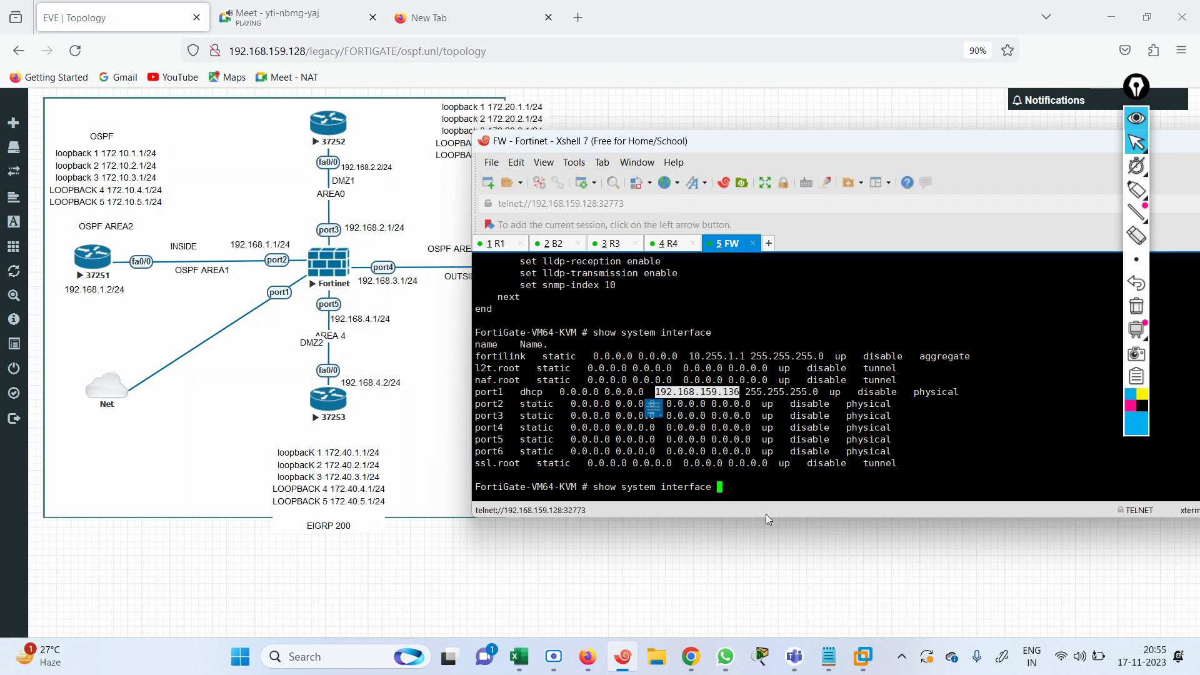
pyautogui.press('Return')
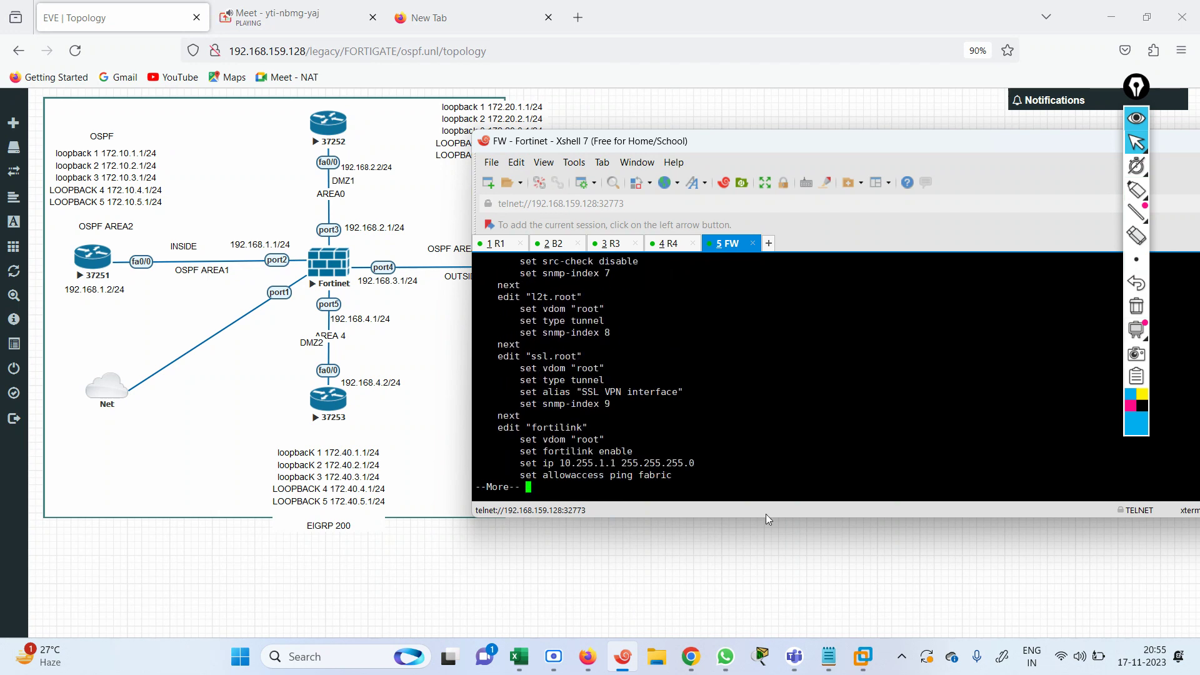
pyautogui.press('space')
pyautogui.press('Return')
pyautogui.press('Return')
pyautogui.press('Return')
pyautogui.press('Return')
pyautogui.press('Return')
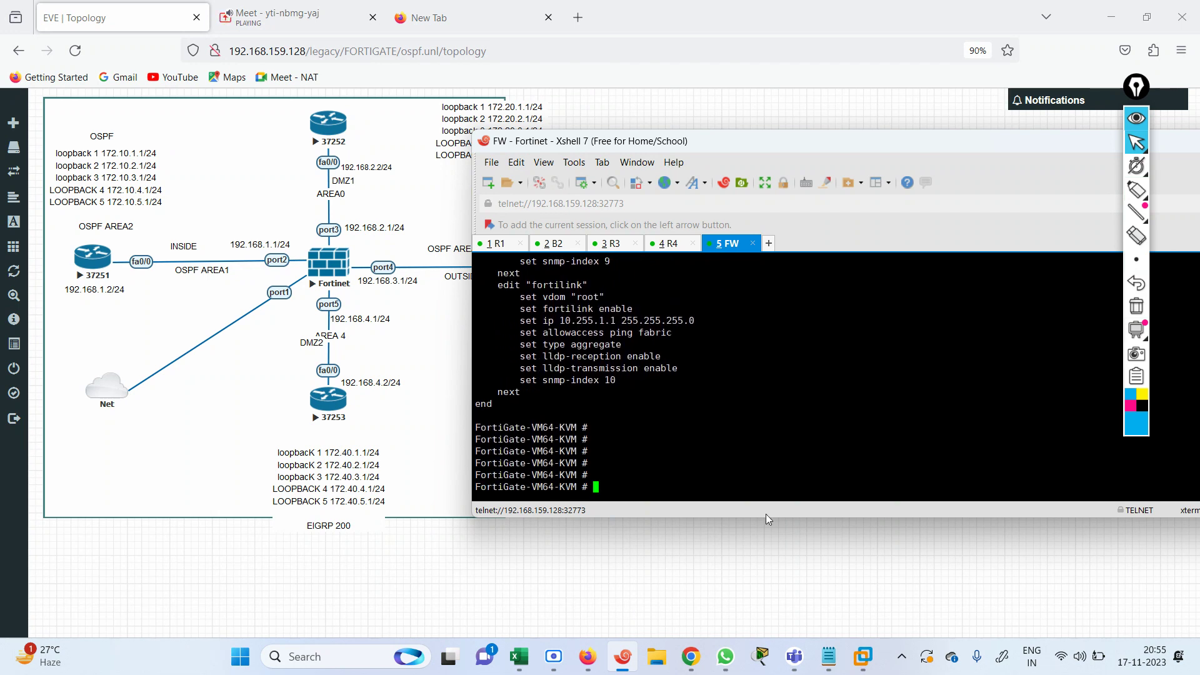
pyautogui.press('Return')
pyautogui.press('Return')
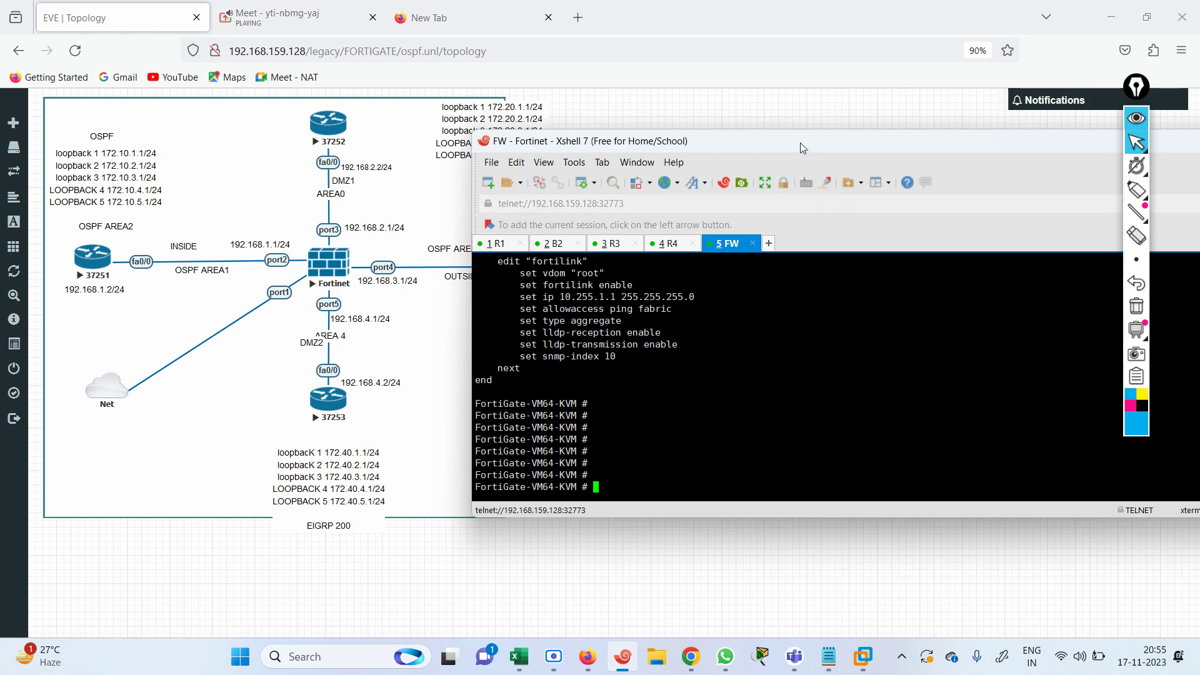
# - Move the Xshell window clear of the topology, enter config system interface and set port2's mode to static
pyautogui.moveTo(799, 143); pyautogui.dragTo(936, 193)
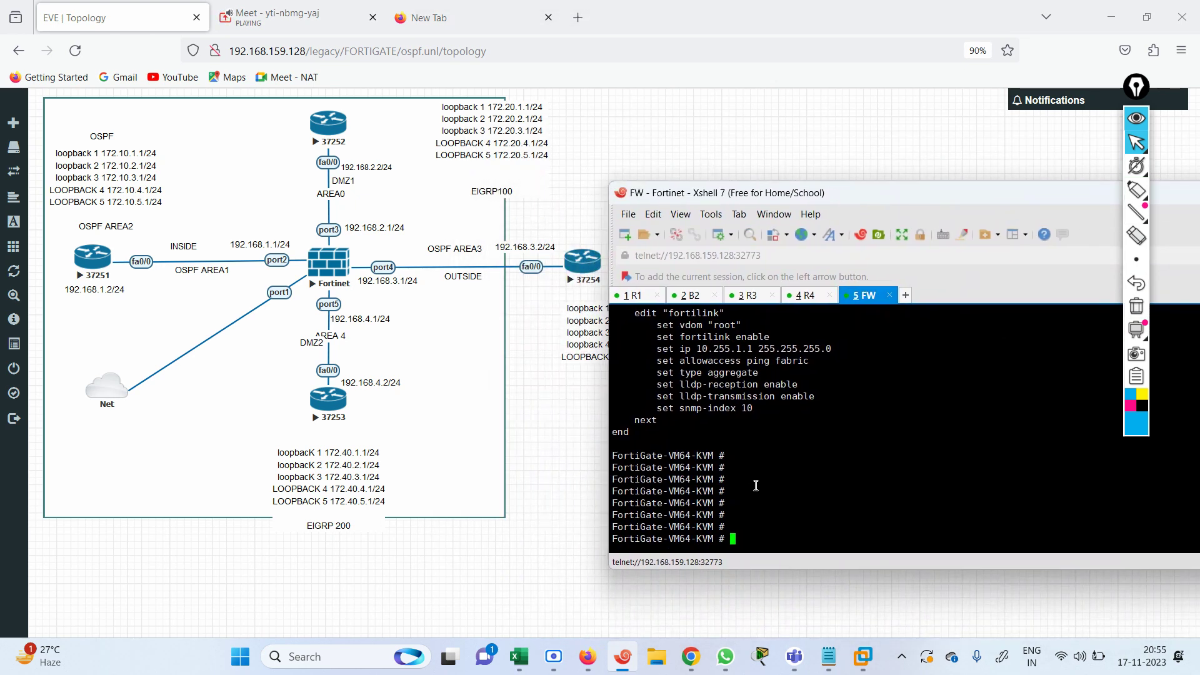
pyautogui.write('config system interface')
pyautogui.press('Return')
pyautogui.write('ed')
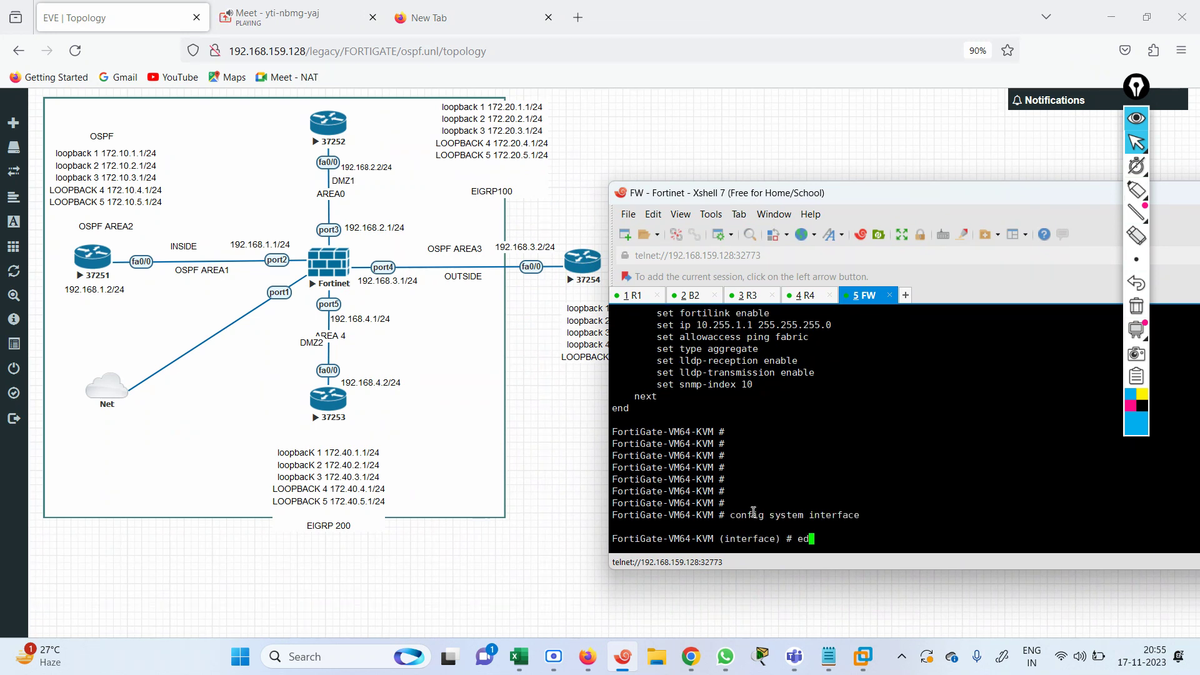
pyautogui.write('it port2')
pyautogui.press('Return')
pyautogui.write('set')
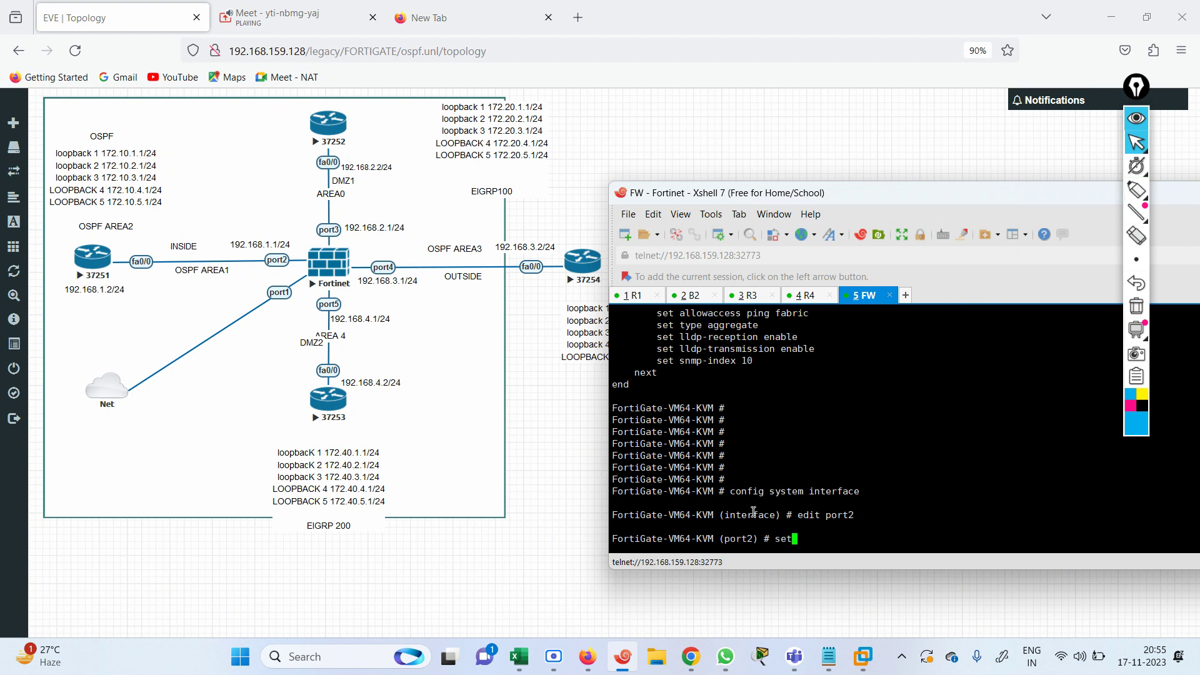
pyautogui.write(' mode static')
pyautogui.press('Return')
# - Assign IP 192.168.1.1/24 to port2, allow ping access and finish the port2 entry
pyautogui.write('se')
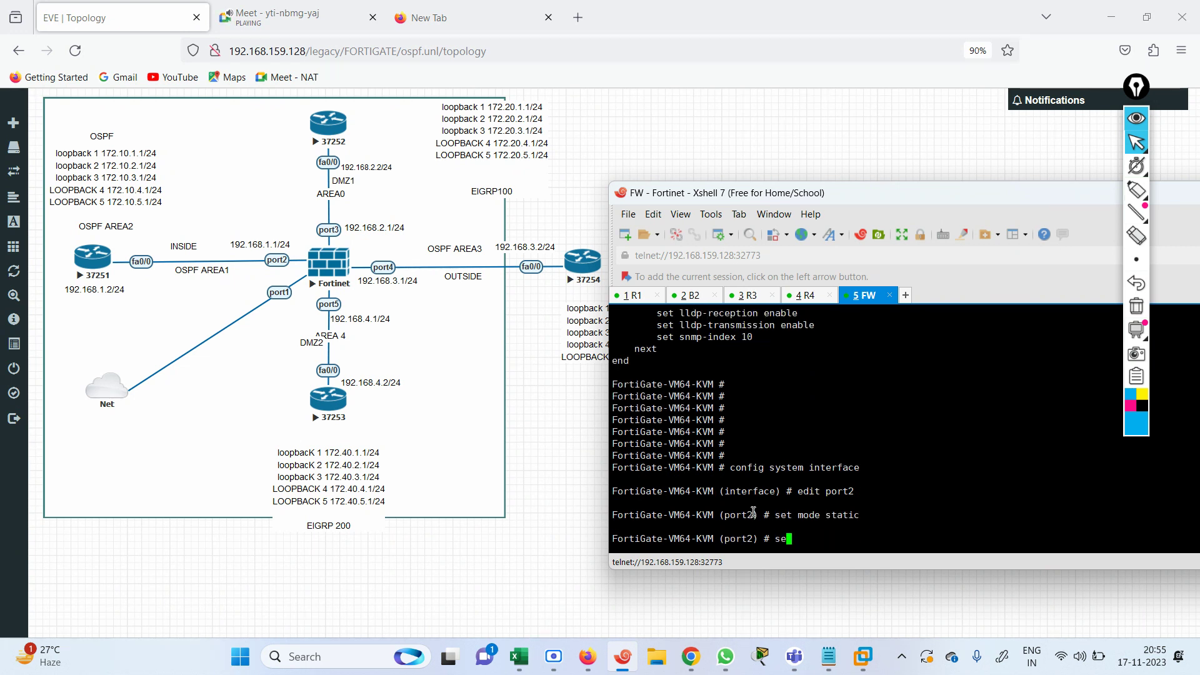
pyautogui.write('t ip 192.168.1.1')
pyautogui.press('BackSpace')
pyautogui.write('/24')
pyautogui.press('Return')
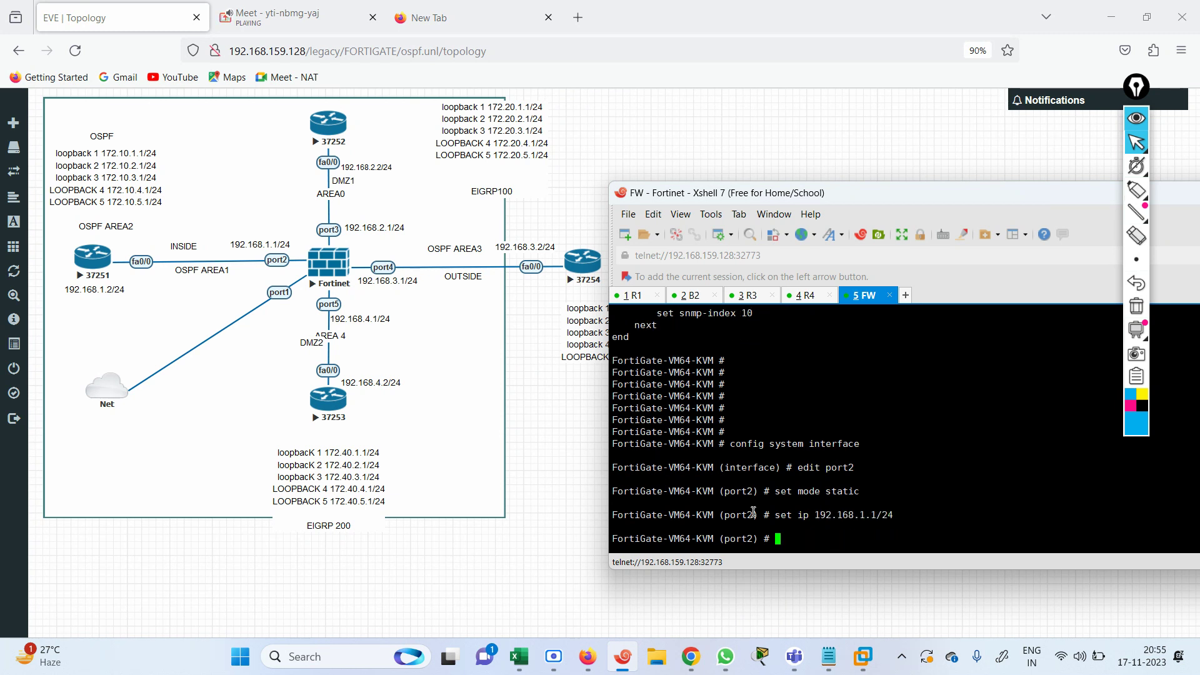
pyautogui.write('set allowaccess ping')
pyautogui.press('Return')
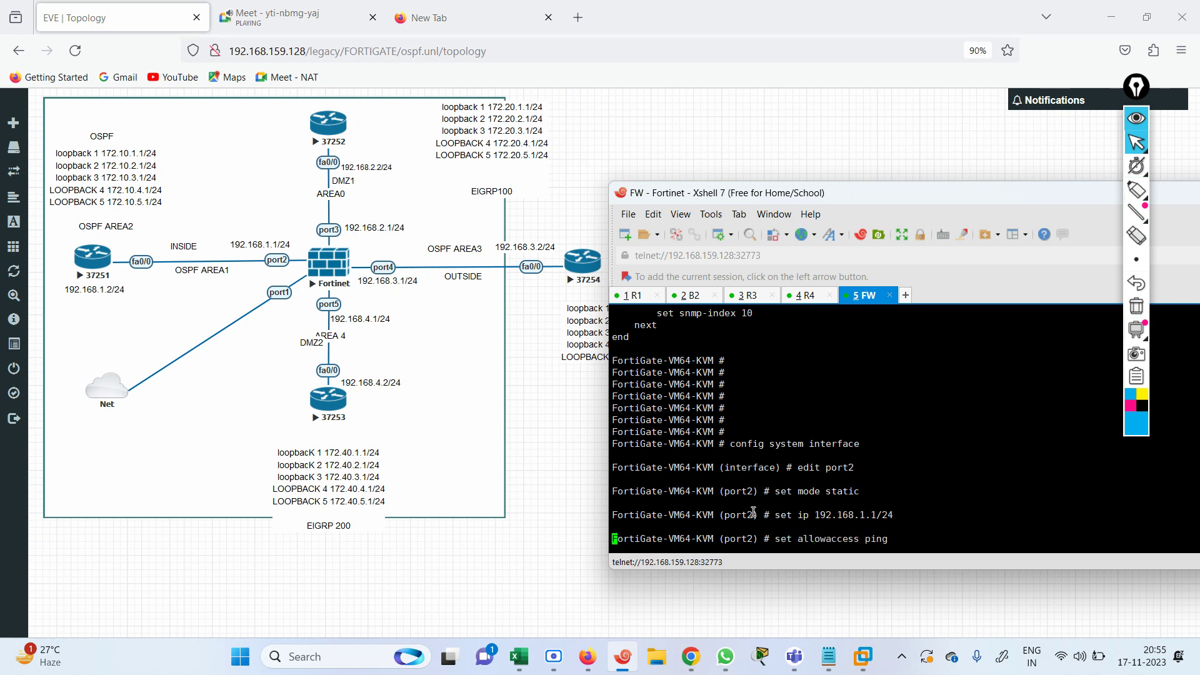
pyautogui.write('next')
pyautogui.press('Return')
# - Edit port3 in the firewall's interface configuration and set its mode to static
pyautogui.write('edit port3')
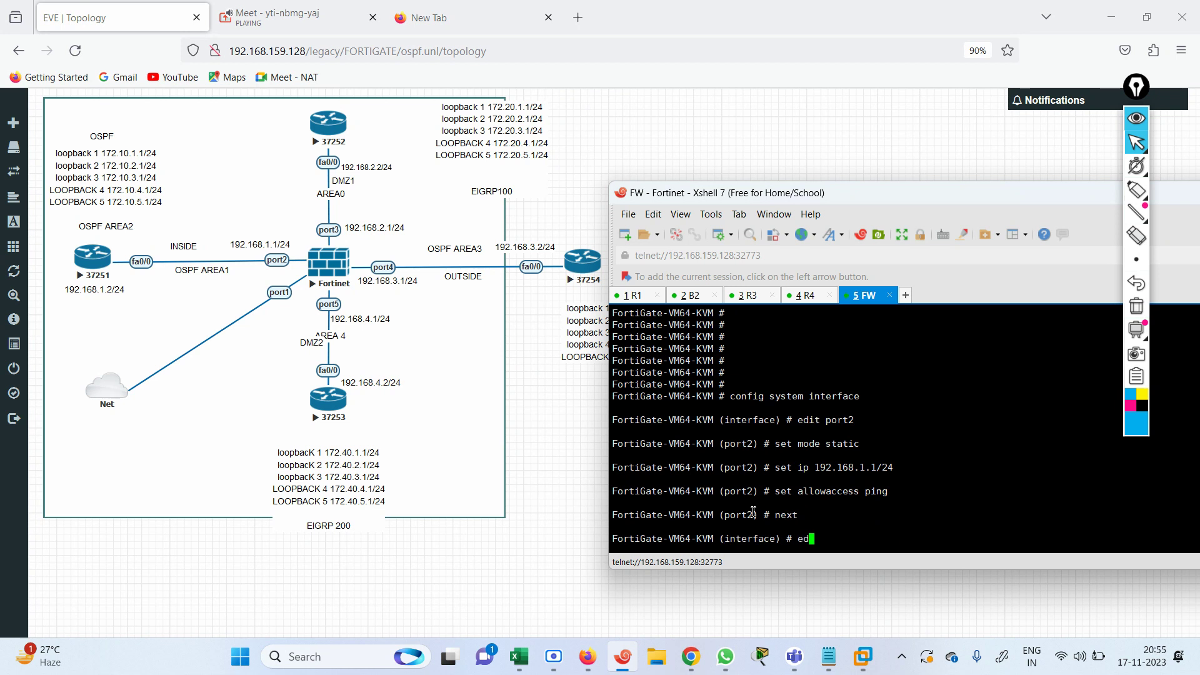
pyautogui.press('Return')
pyautogui.press('Return')
pyautogui.write('set')
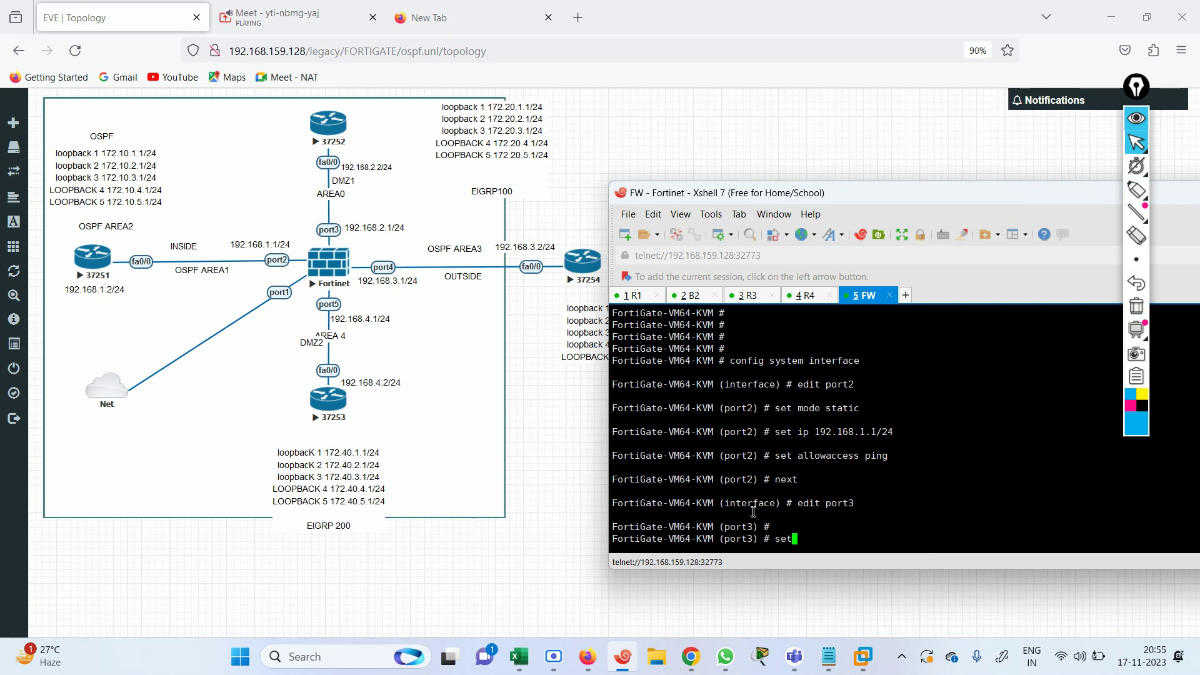
pyautogui.write(' mode static')
pyautogui.press('Return')
# - Assign IP 192.168.2.1/24 to port3, allow ping access and finish the port3 entry
pyautogui.write('se')
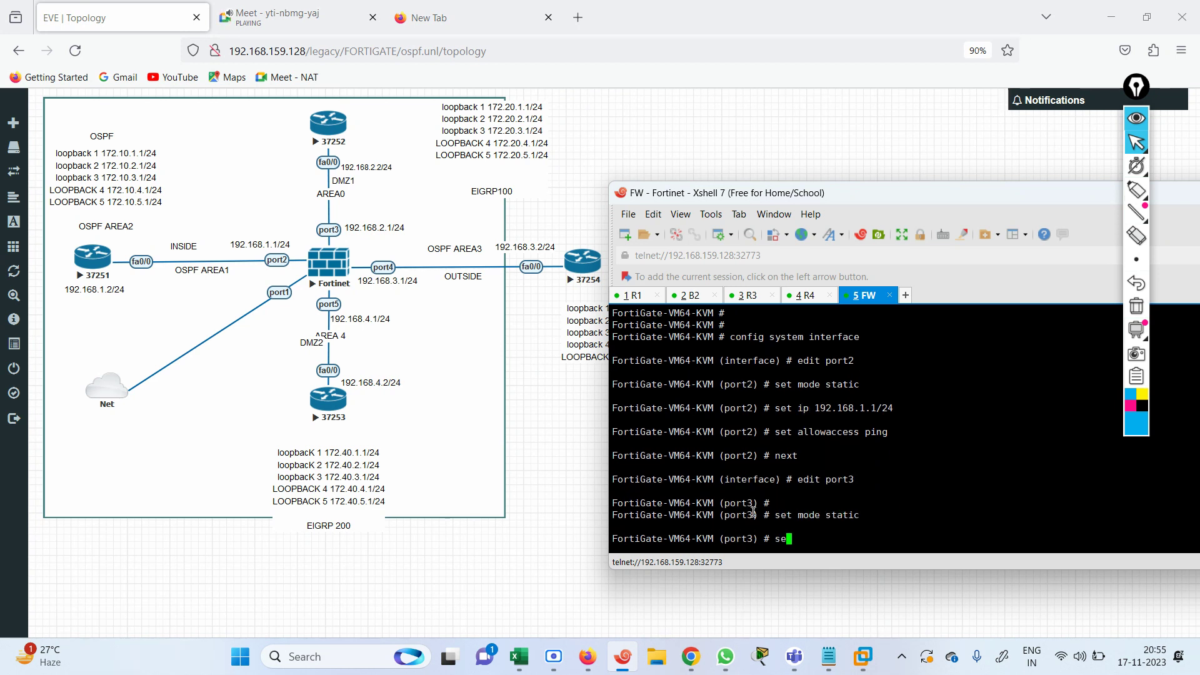
pyautogui.write('t ip 192.168.2.1/2')
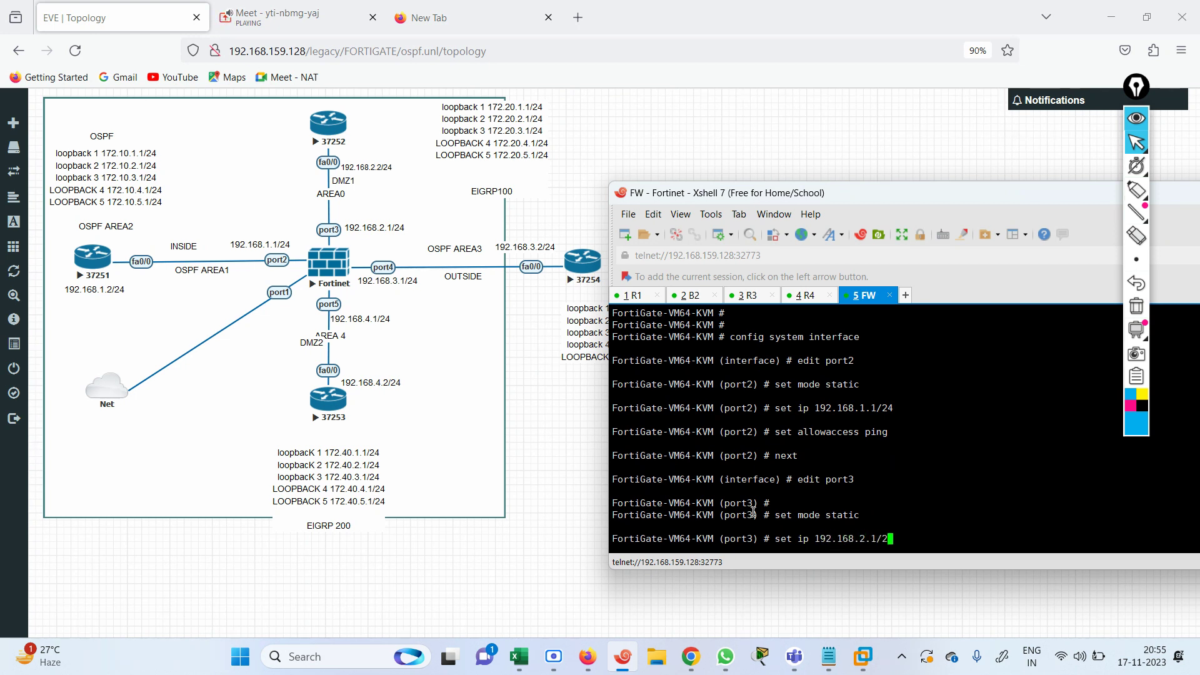
pyautogui.write('4')
pyautogui.press('Return')
pyautogui.write('set')
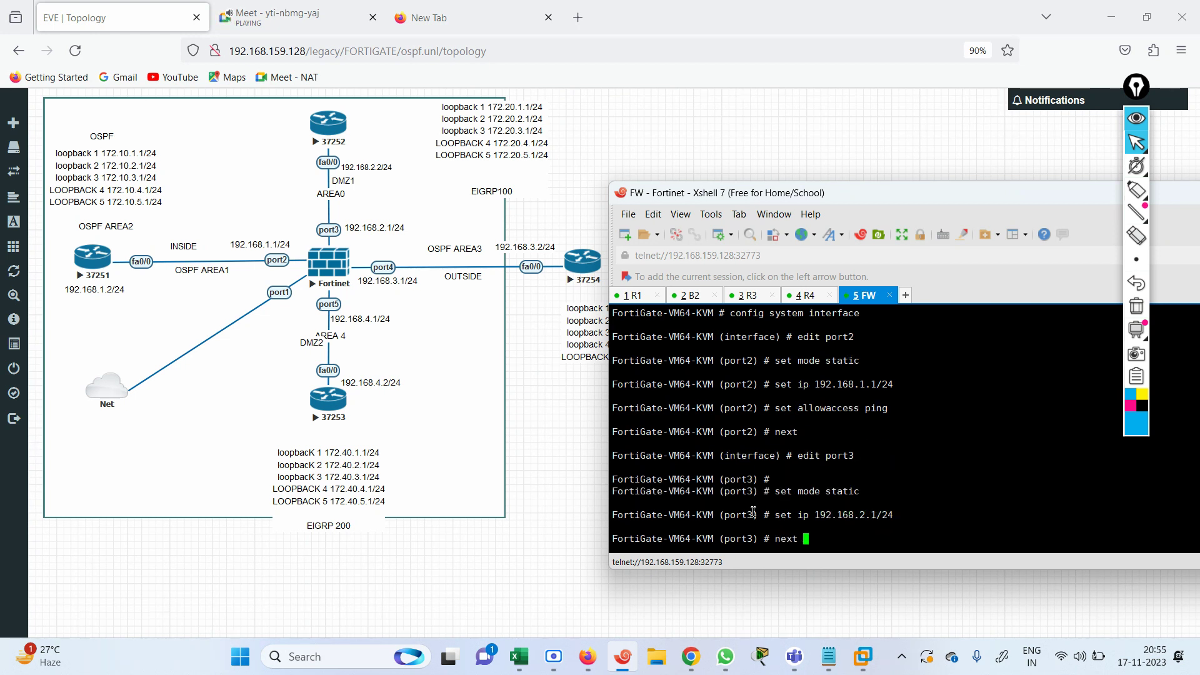
pyautogui.write(' allowaccess ping')
pyautogui.press('Return')
pyautogui.press('Return')
pyautogui.write('next')
pyautogui.press('Return')
# - Edit port4 in the firewall's interface configuration and set its mode to static
pyautogui.write('edit port2')
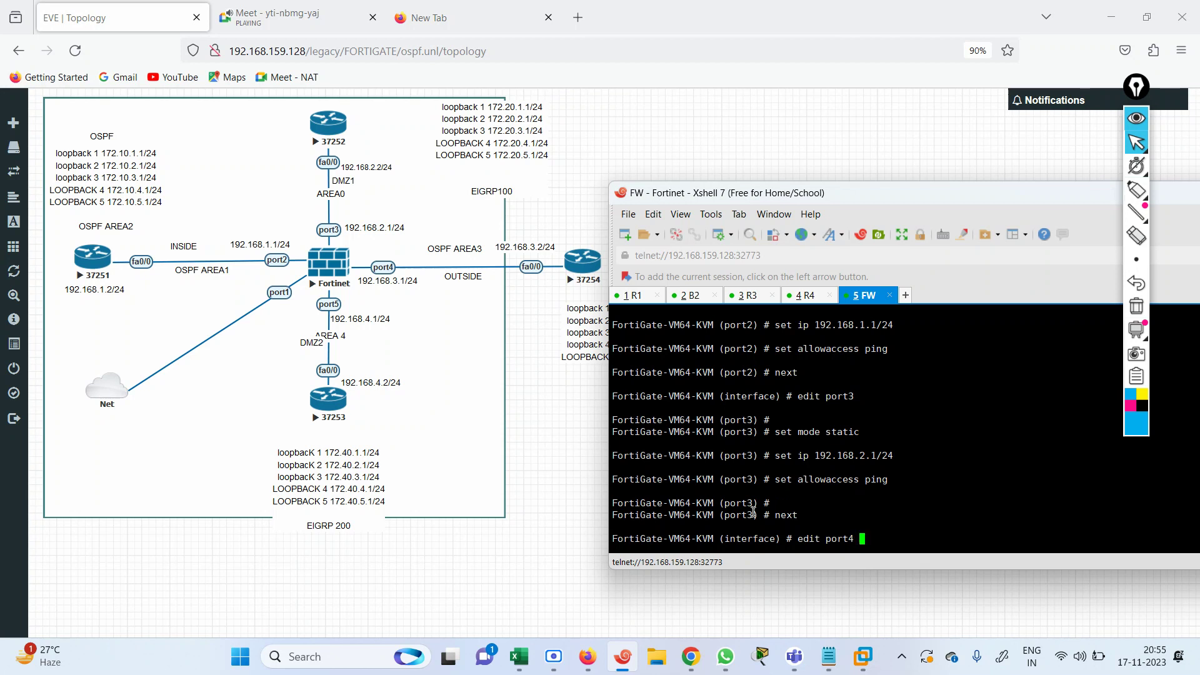
pyautogui.press('Return')
pyautogui.write('set mode sta')
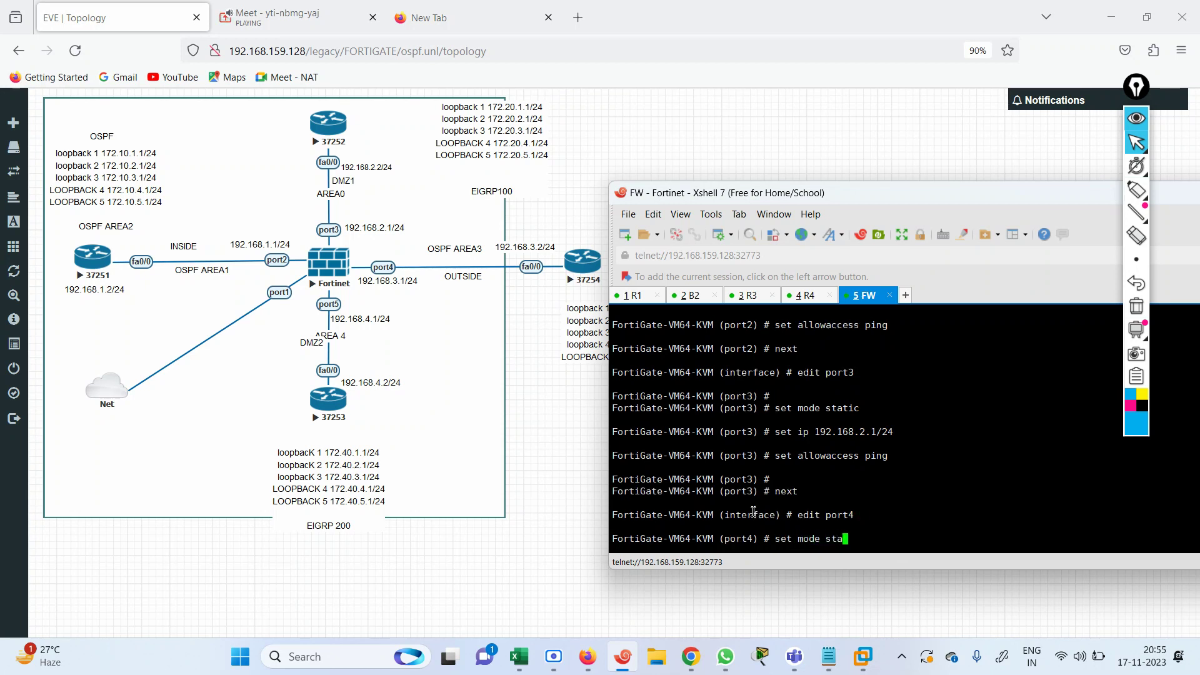
pyautogui.write('tic')
pyautogui.press('Return')
# - Assign IP 192.168.3.1/24 to port4, allow ping access and finish the port4 entry
pyautogui.write('set ip 192.168.')
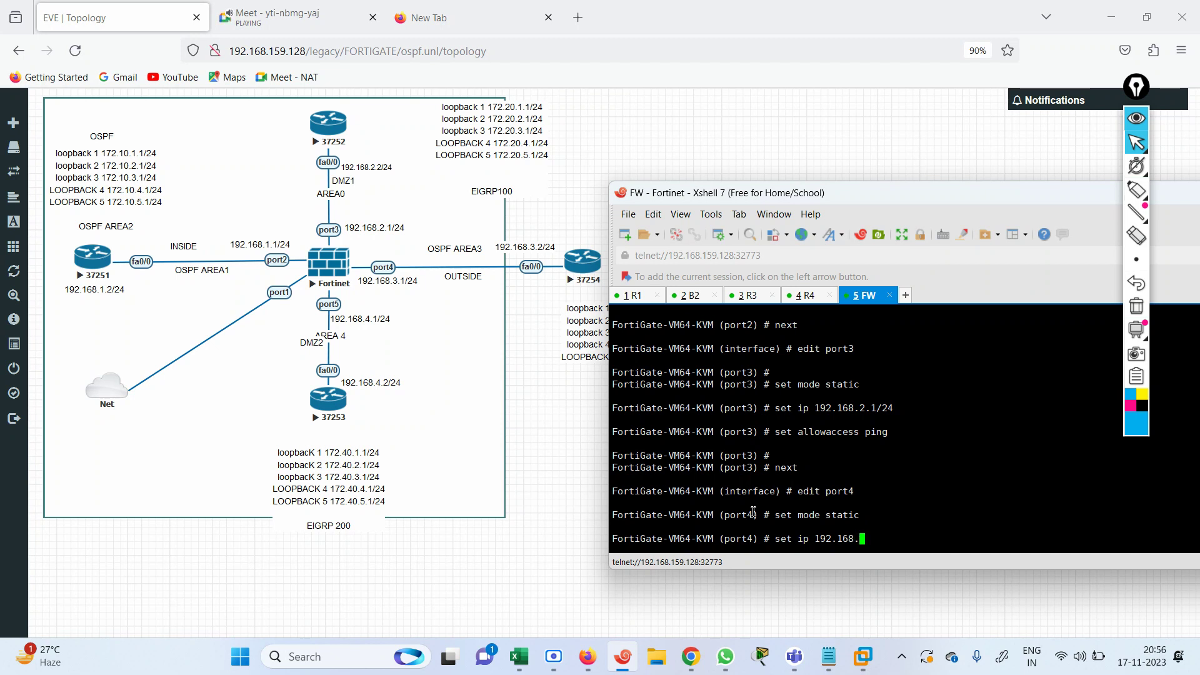
pyautogui.write('3.1/24')
pyautogui.press('Return')
pyautogui.press('Return')
pyautogui.press('Return')
pyautogui.press('Return')
pyautogui.press('Return')
pyautogui.press('Return')
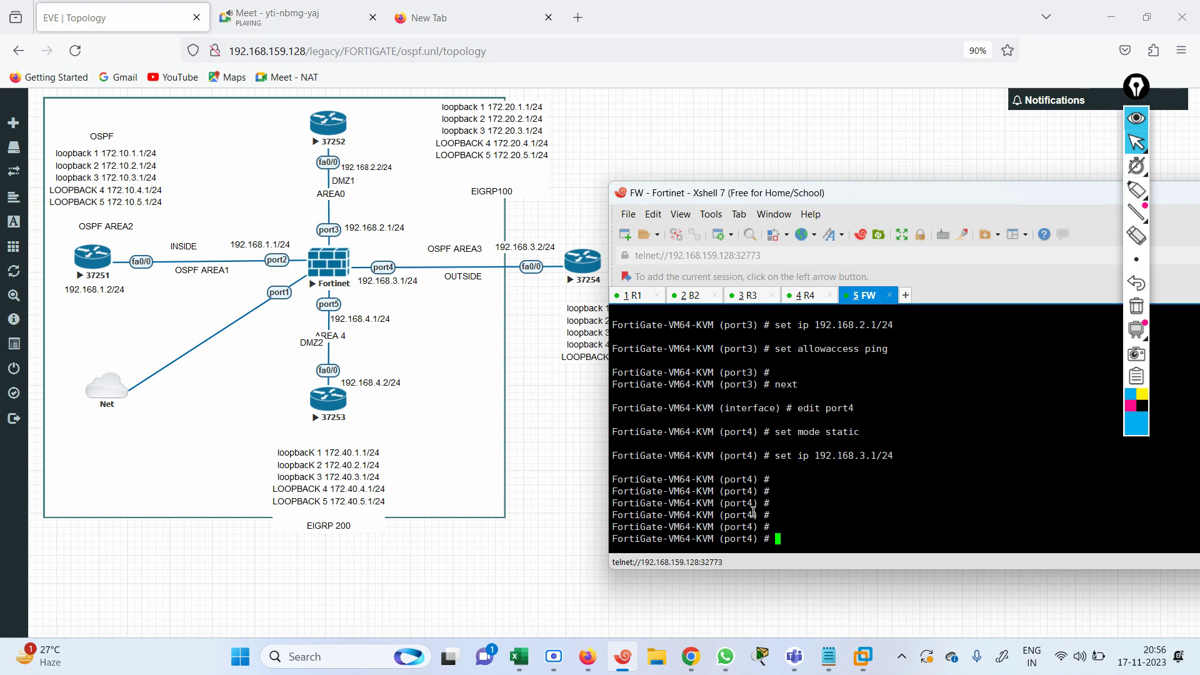
pyautogui.write('set allowaccess ping')
pyautogui.press('Return')
pyautogui.write('next')
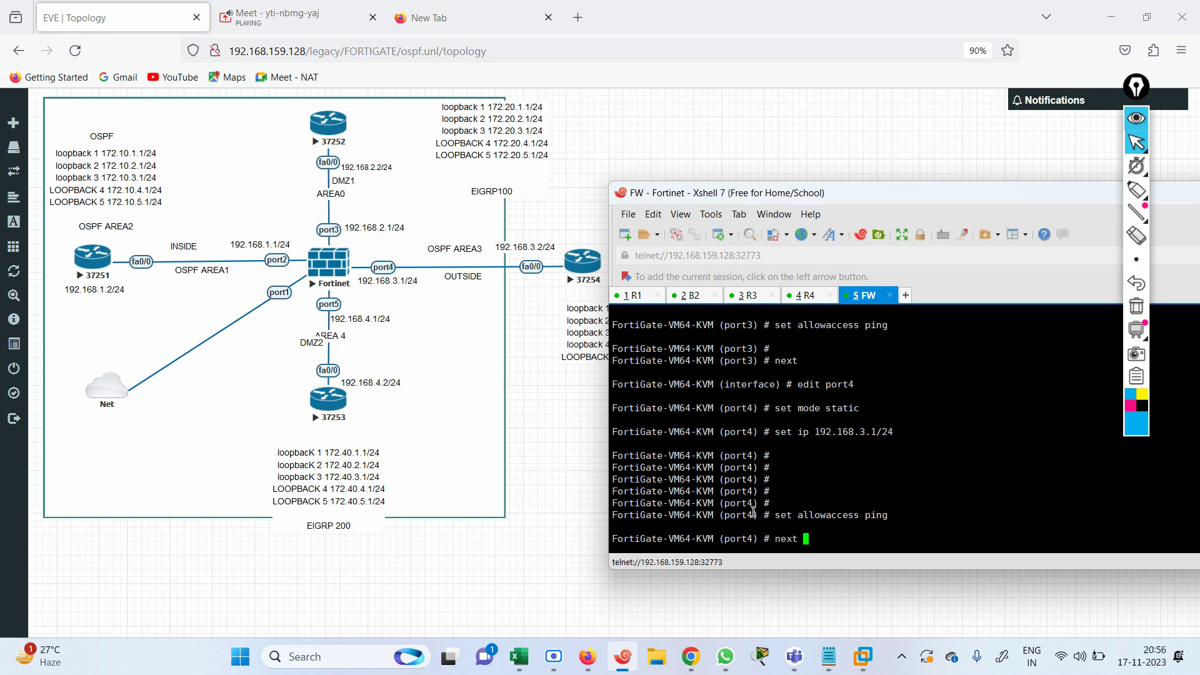
pyautogui.press('Return')
# - Open port5 for editing in the firewall's interface configuration
pyautogui.write('edit port2')
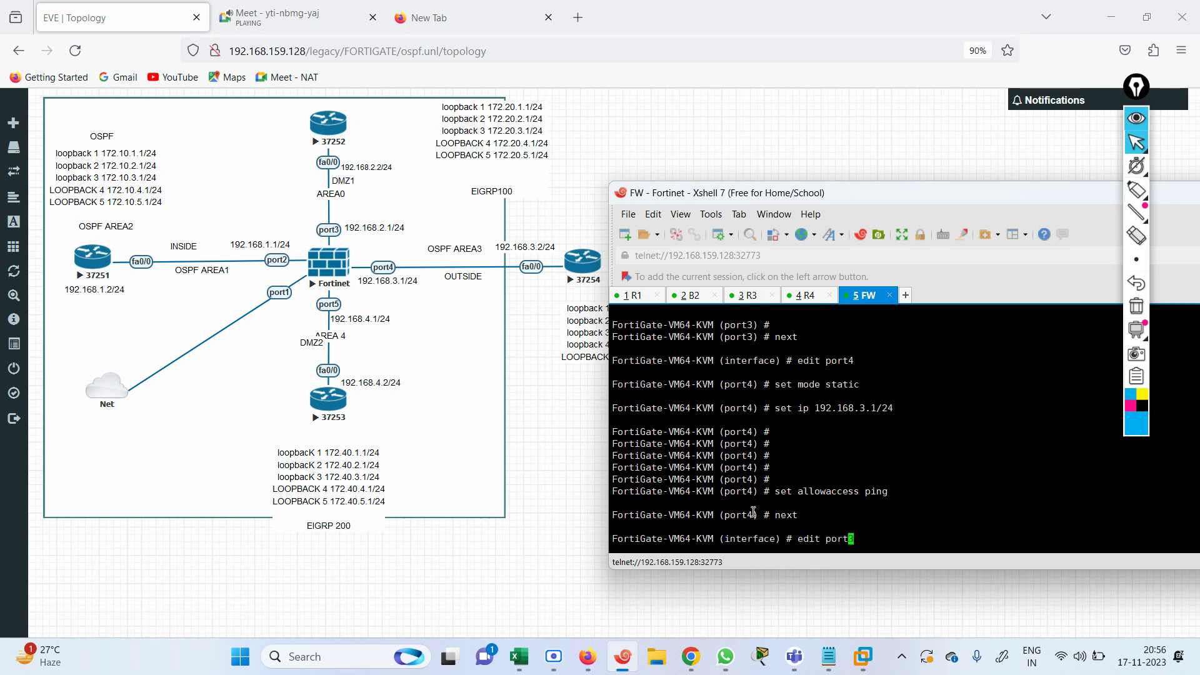
pyautogui.press('Return')
pyautogui.write('set')
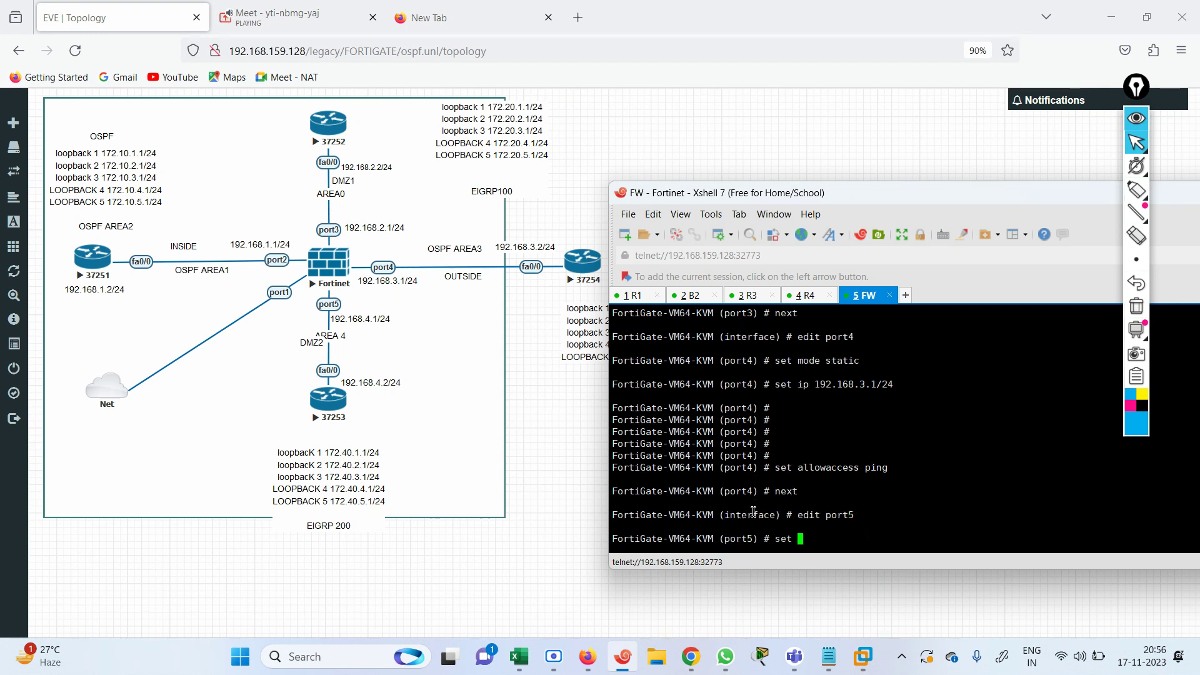
# - Check the Google Meet call in Firefox, then return to the EVE topology and the FW session in Xshell
pyautogui.click(275, 18)
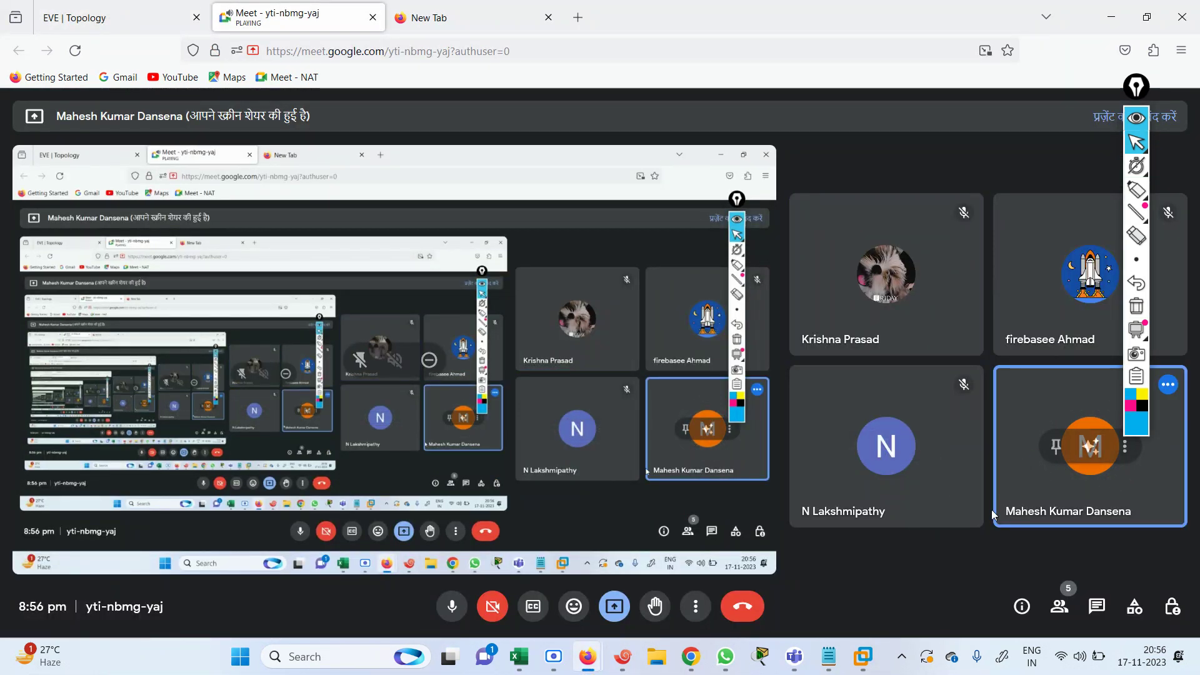
pyautogui.click(149, 8)
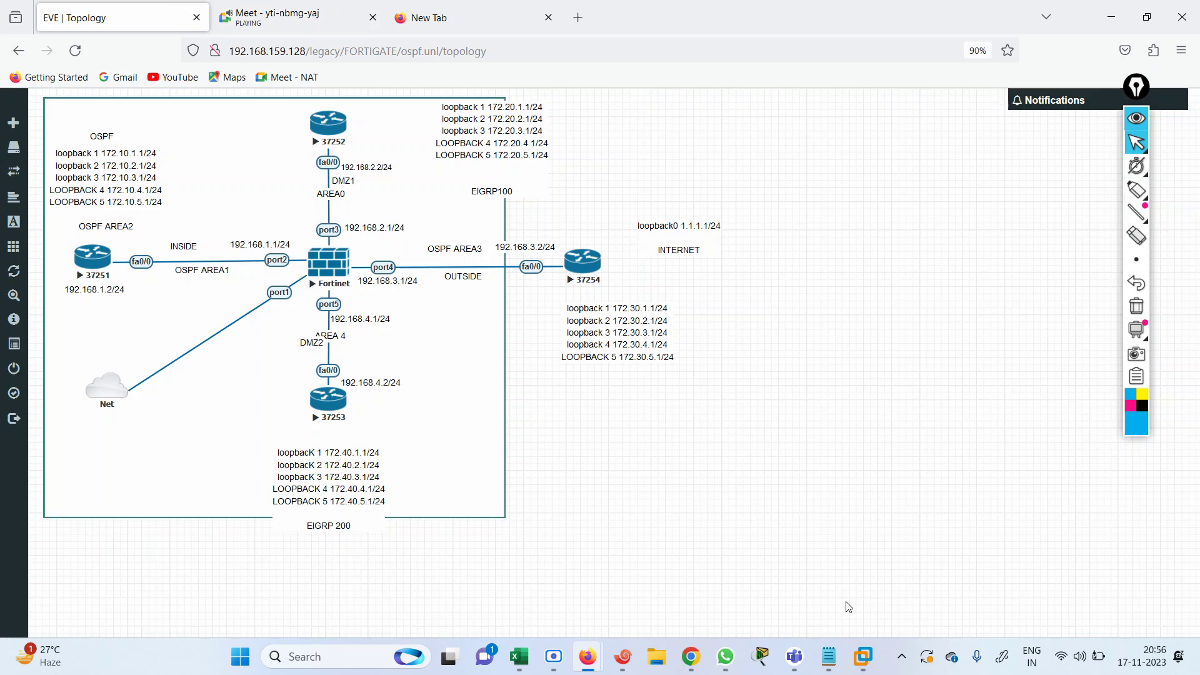
pyautogui.click(298, 10)
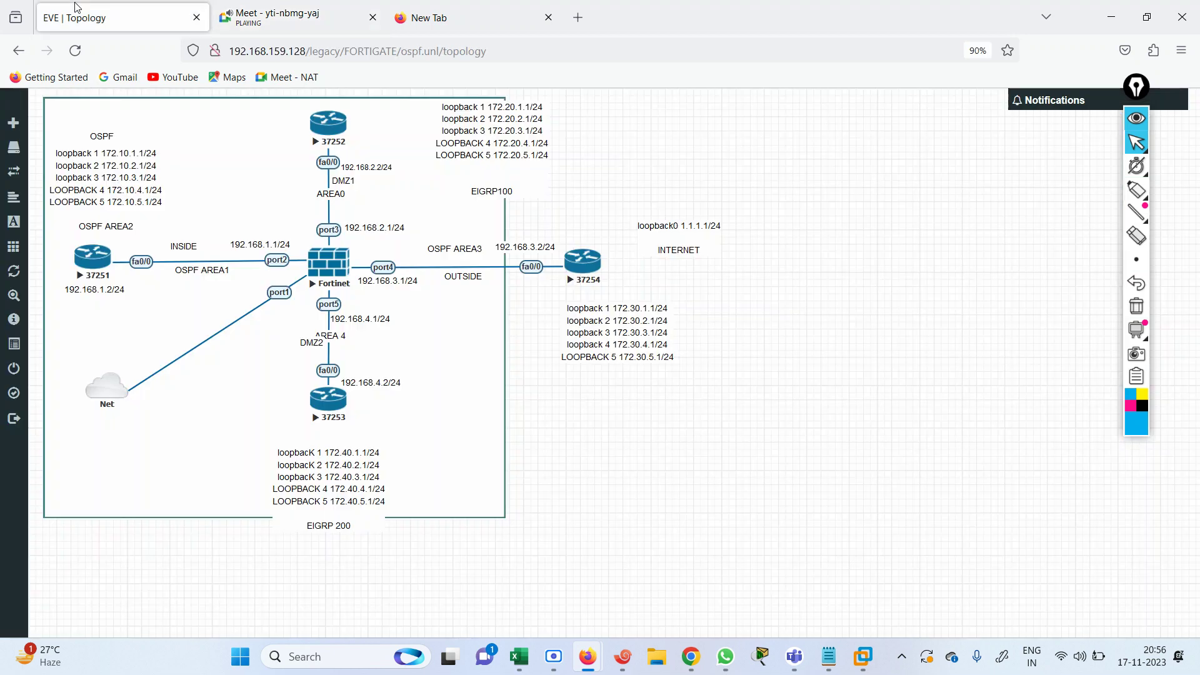
pyautogui.click(76, 10)
pyautogui.click(623, 656)
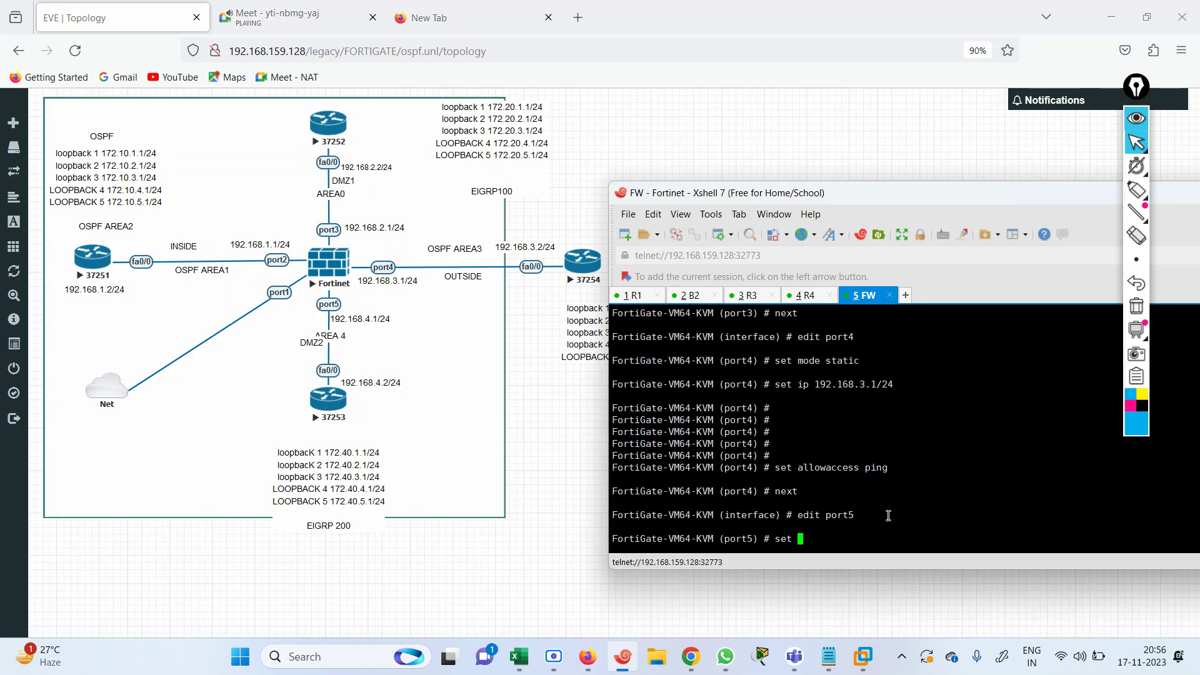
# - Set port5 to static mode with IP 192.168.4.1/24 and allow ping access
pyautogui.write('set mode static s')
pyautogui.press('Return')
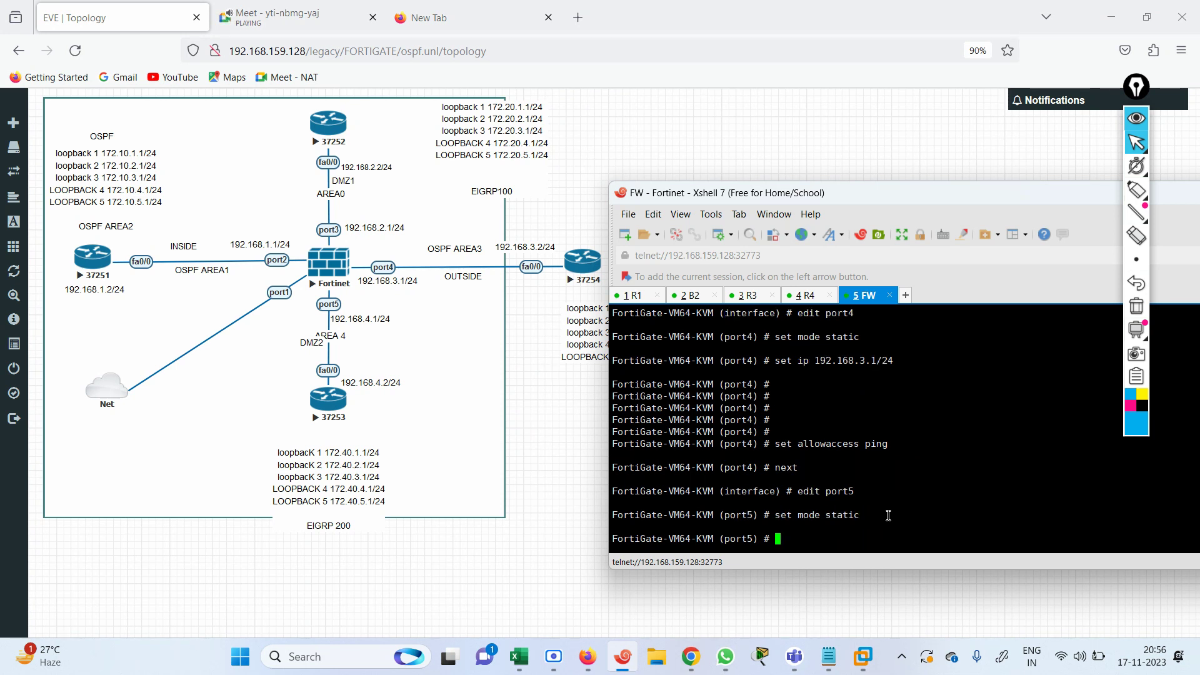
pyautogui.write('set ip 192.168.4.1/24')
pyautogui.press('Return')
pyautogui.write('set allowaccess ping')
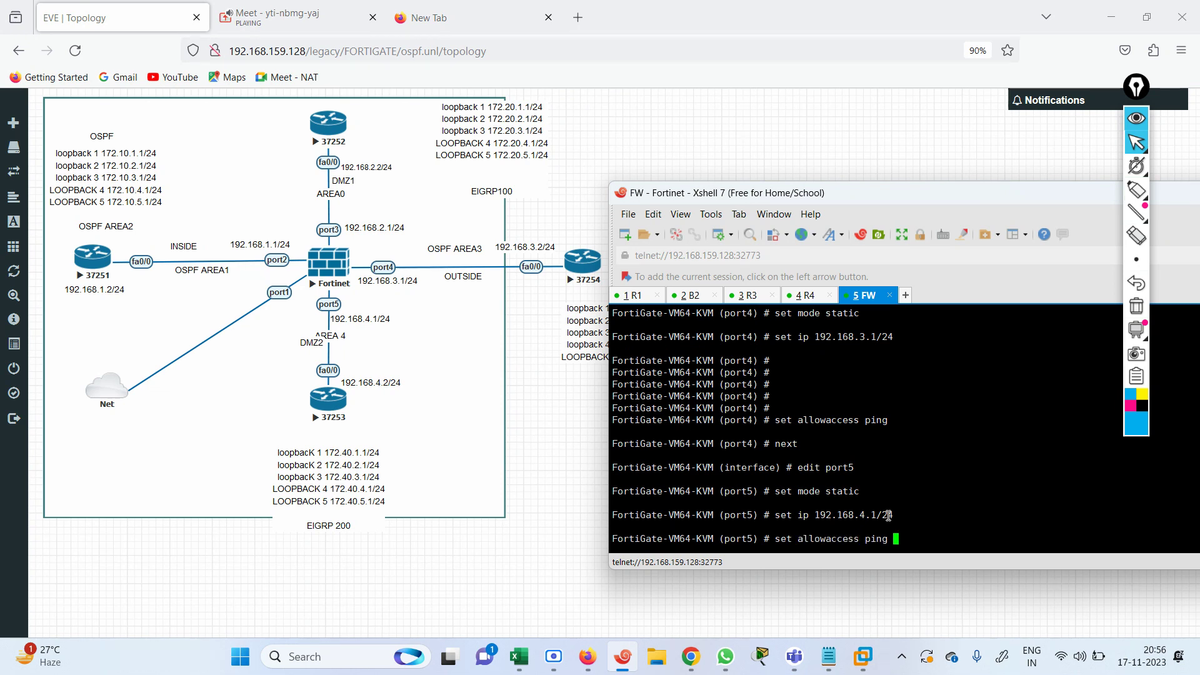
pyautogui.press('Return')
pyautogui.press('Return')
# - End the interface configuration and list the firewall's interface summary with show system interface ?
pyautogui.write('end')
pyautogui.press('Return')
pyautogui.press('Return')
pyautogui.press('Return')
pyautogui.write('show system interface ?')
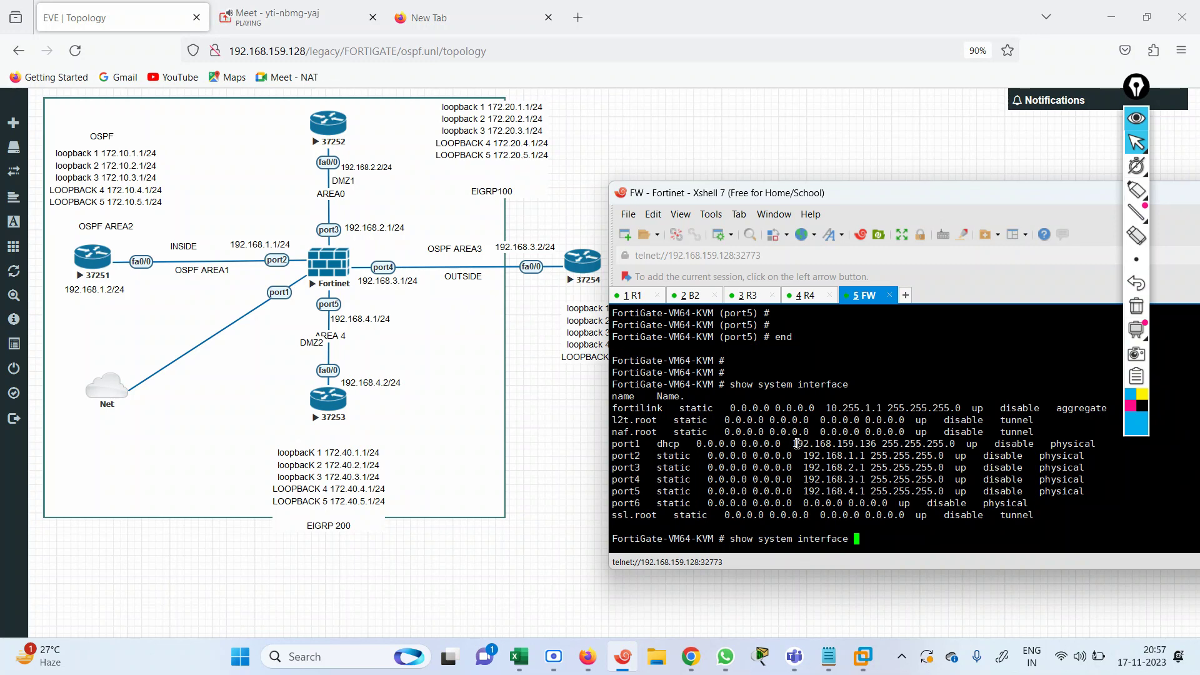
# - Select port1's IP address in the firewall's interface summary, then switch to the empty Firefox tab
pyautogui.moveTo(793, 444); pyautogui.dragTo(877, 445)
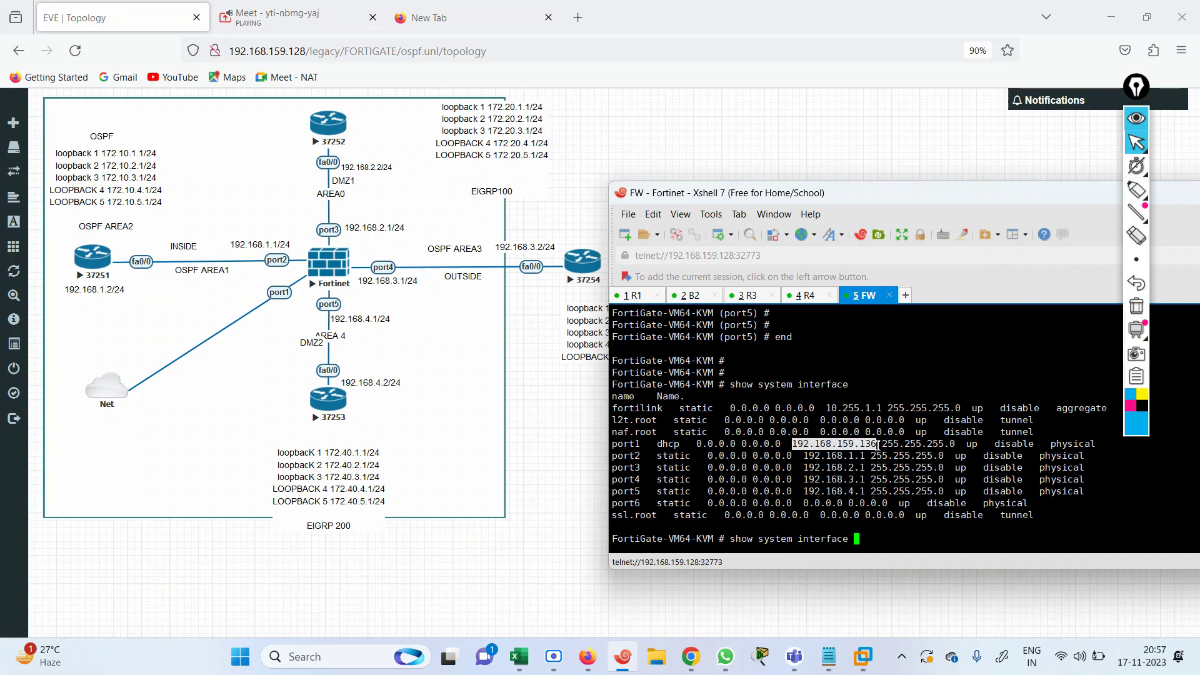
pyautogui.click(456, 13)
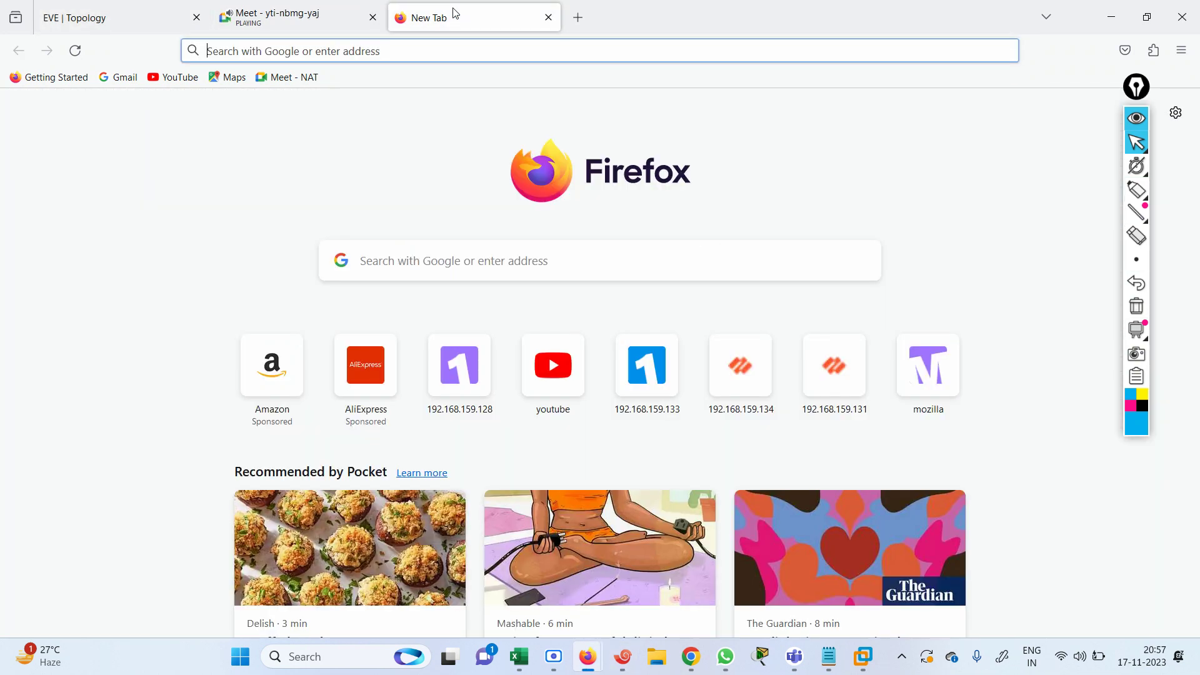
pyautogui.write('router ospf 100 router-id 4.4.4.4 int fa0/0 ip ospf 100 area 4 exit router eigrp 200 no auto-summary  net 172.40.0.0 end')
pyautogui.hotkey('ctrl', 'a')
pyautogui.press('BackSpace')
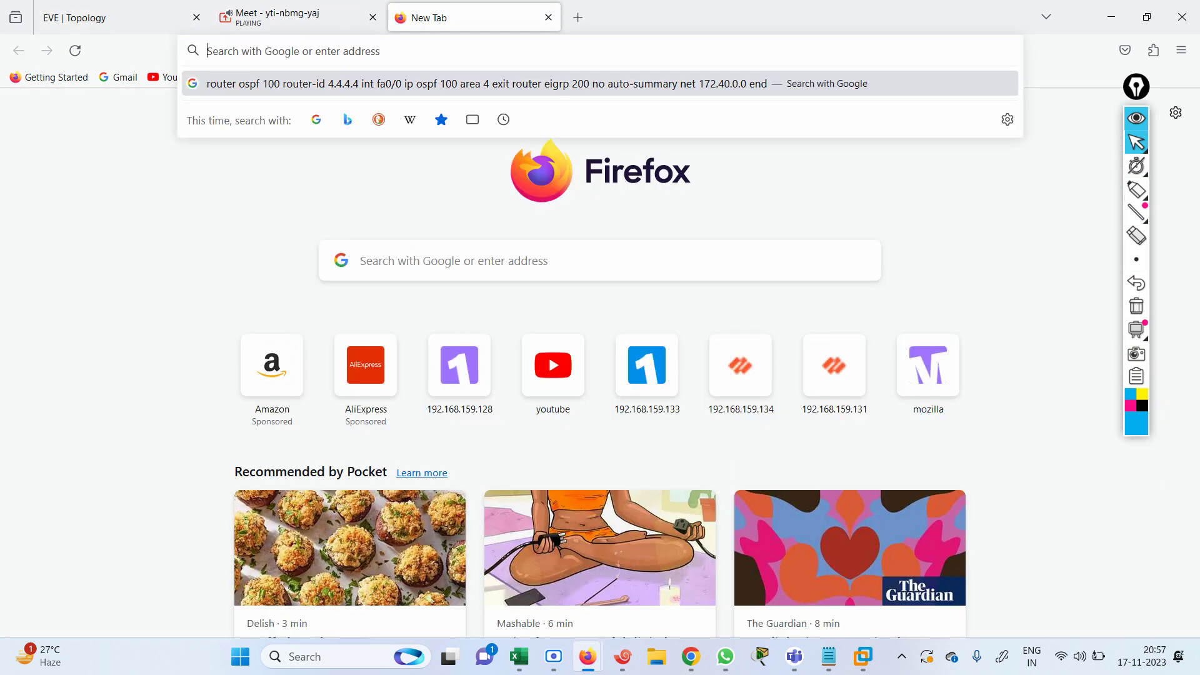
pyautogui.write('192.168')
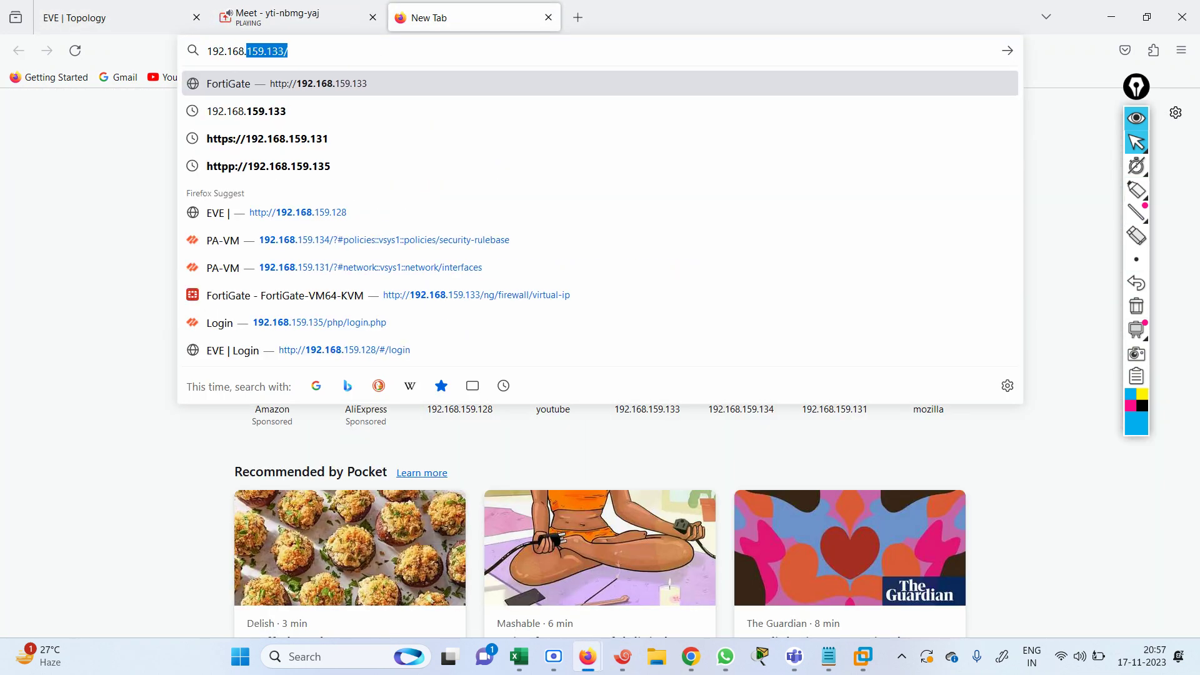
pyautogui.write('.159.1356')
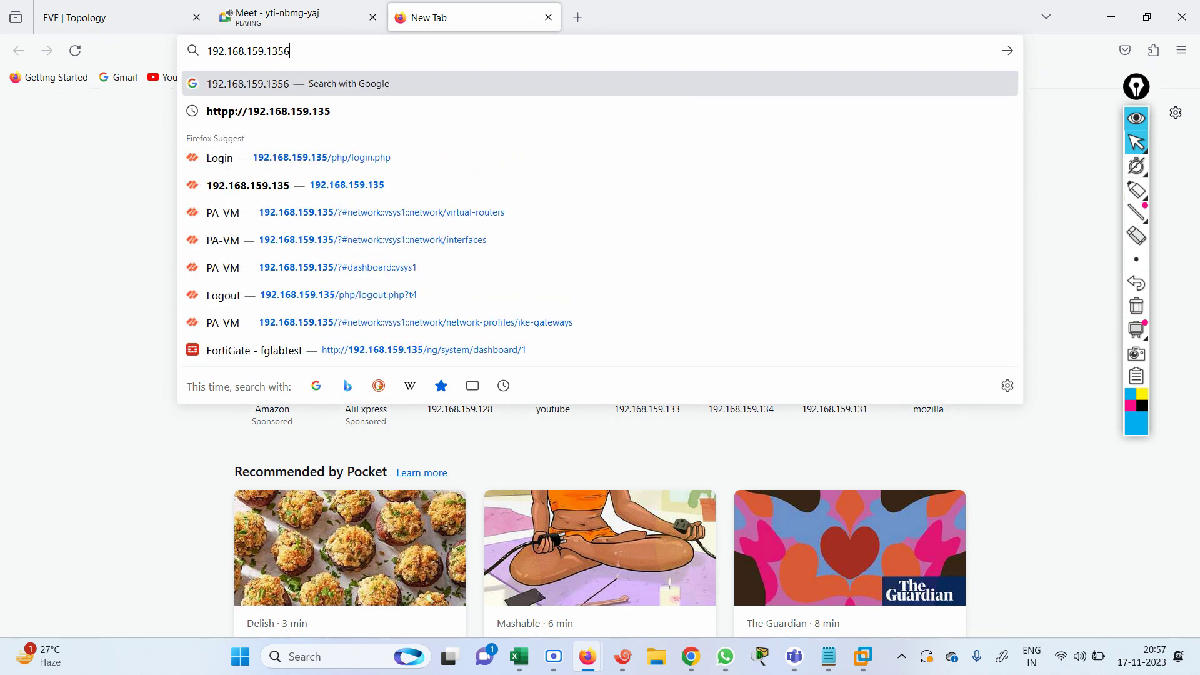
pyautogui.press('Return')
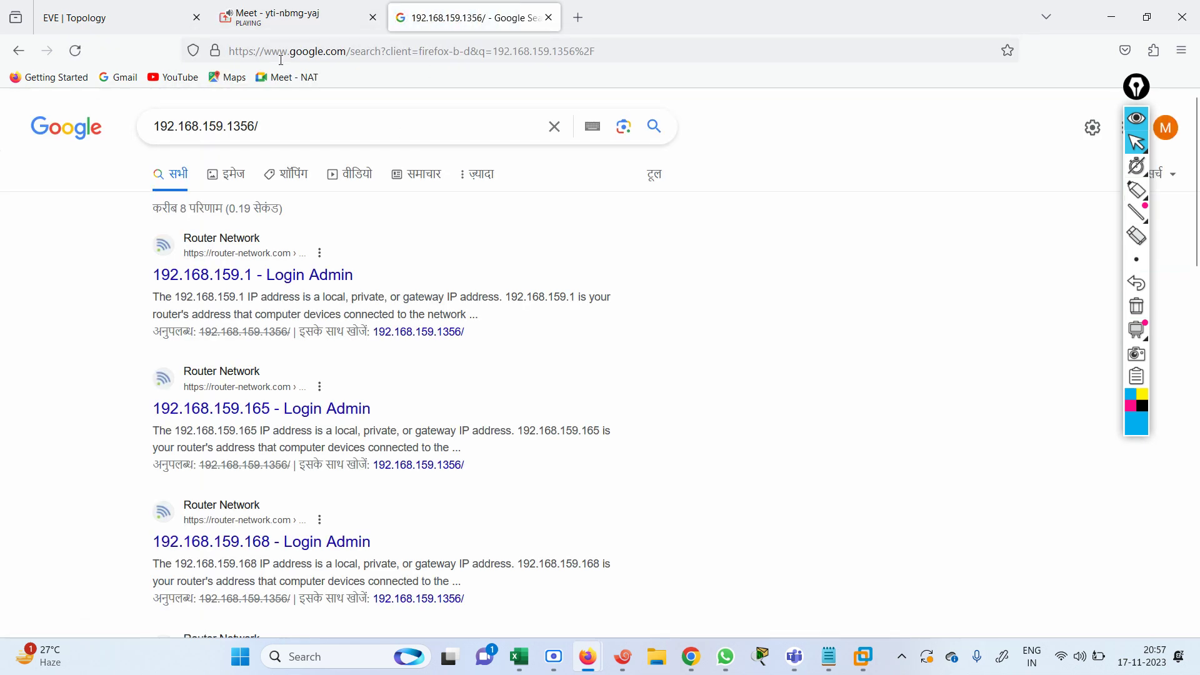
pyautogui.click(282, 57)
pyautogui.press('BackSpace')
pyautogui.write('192.168.159.133/')
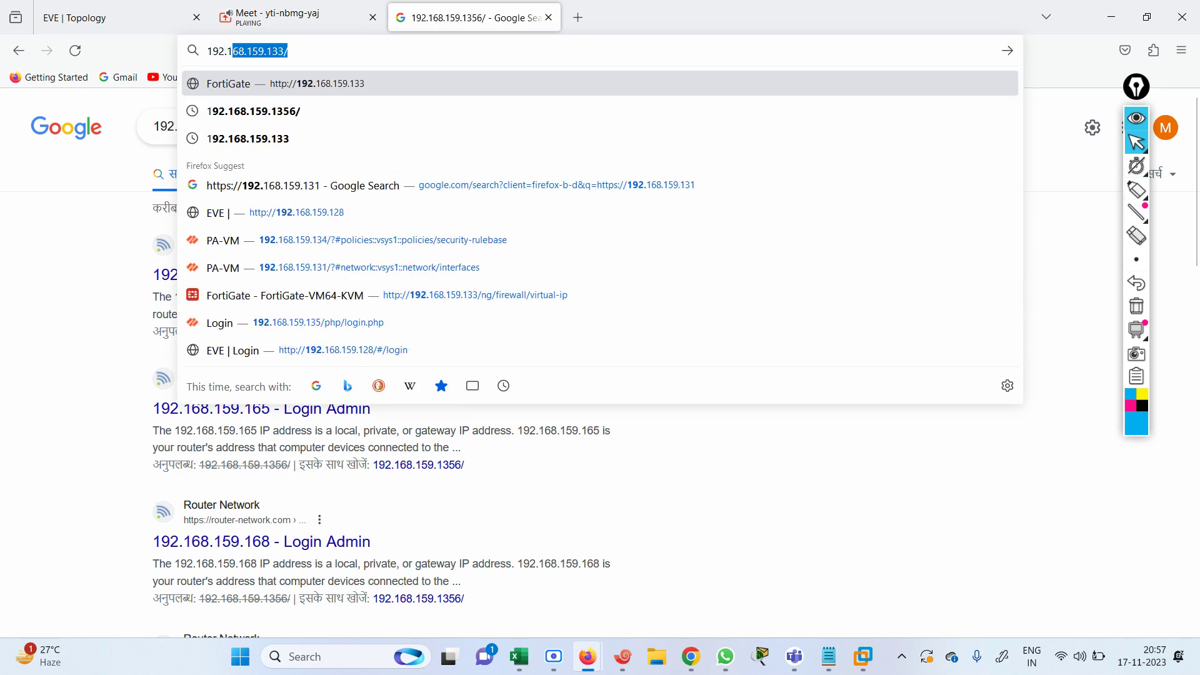
pyautogui.press('End')
pyautogui.press('Left')
pyautogui.press('BackSpace')
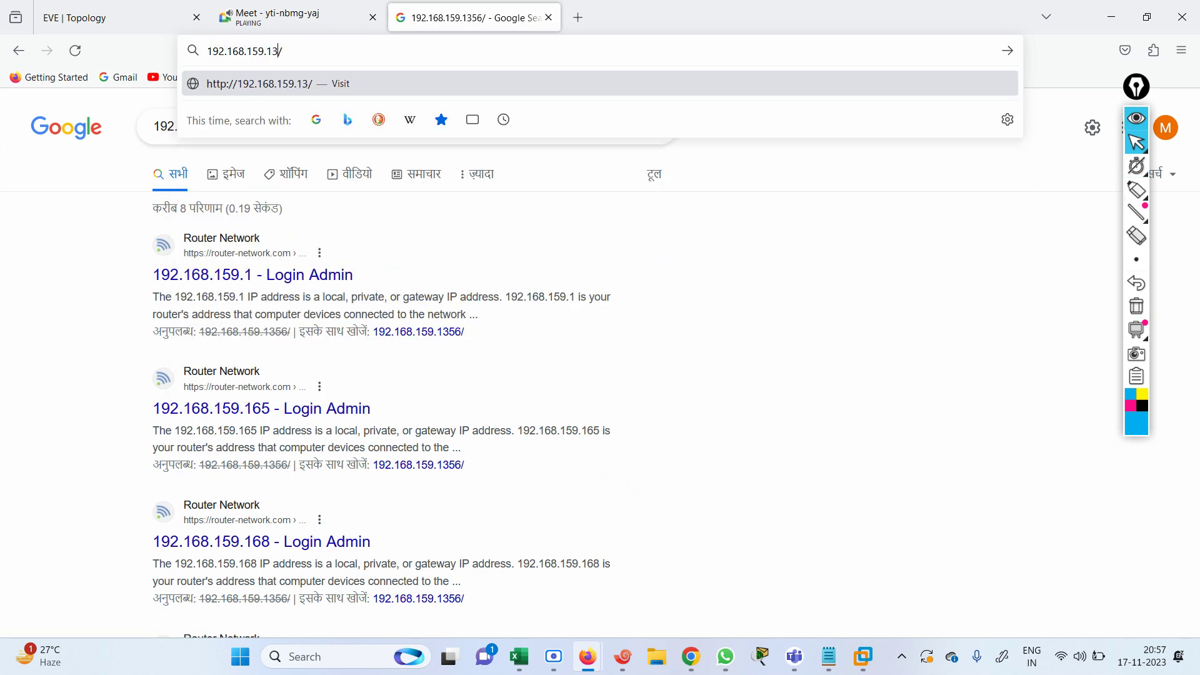
pyautogui.write('6')
pyautogui.press('Left')
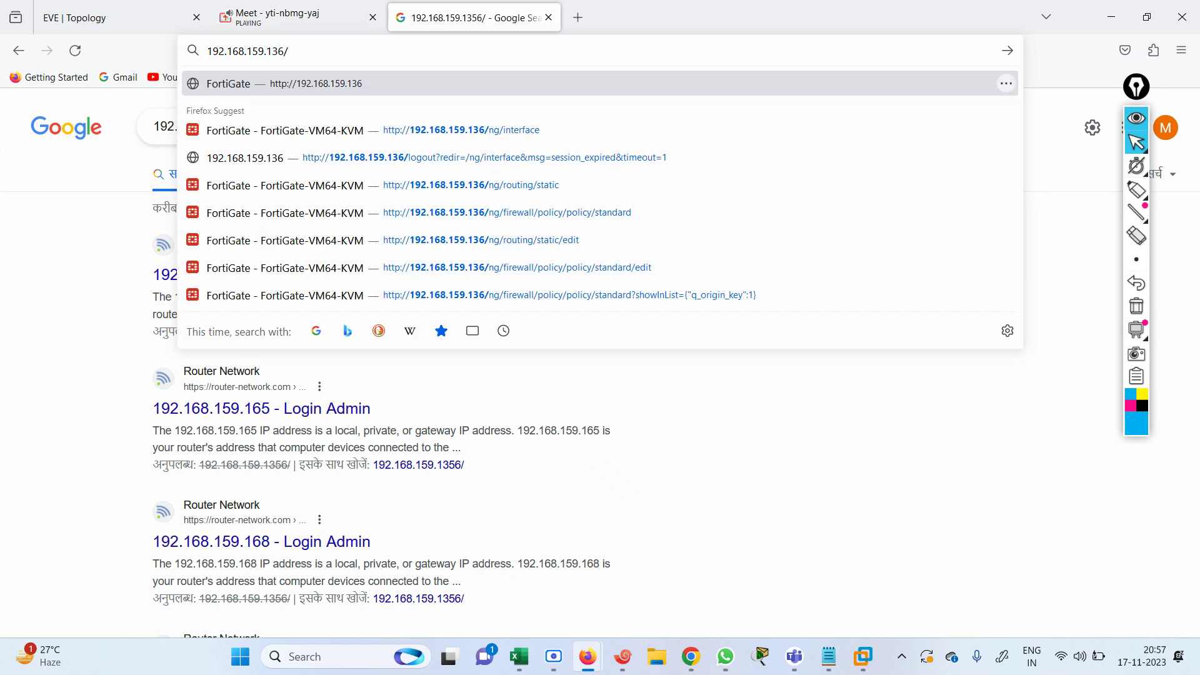
pyautogui.write('htttp')
pyautogui.press('BackSpace')
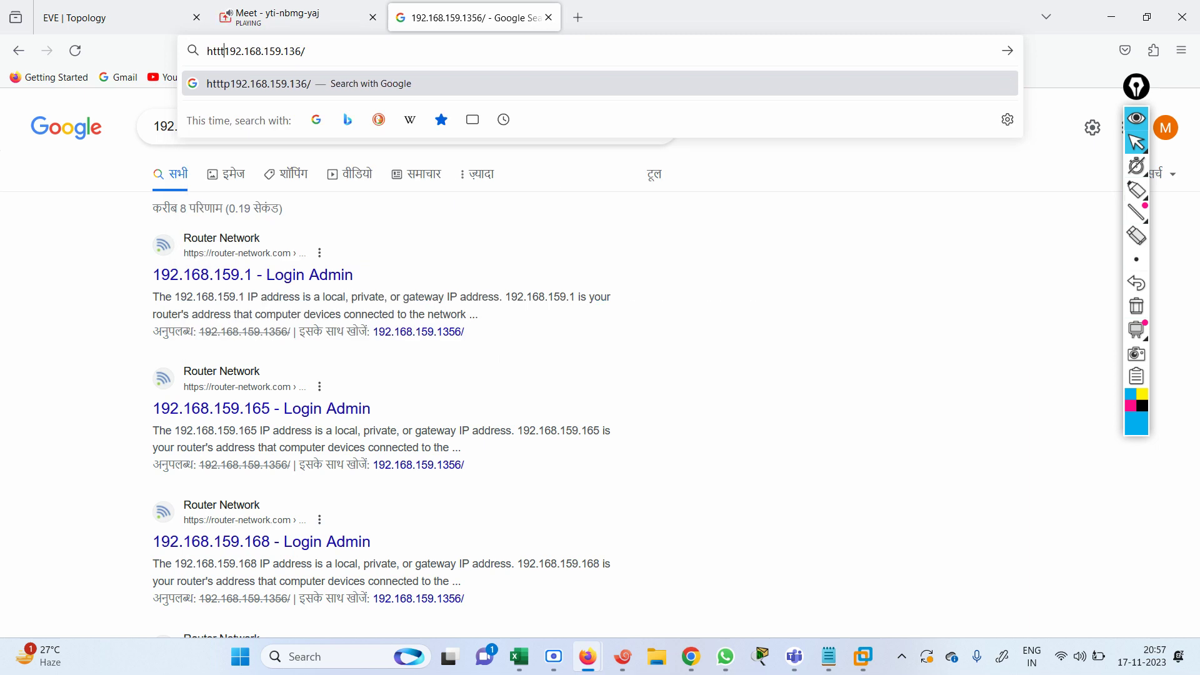
pyautogui.press('BackSpace')
pyautogui.write('p://')
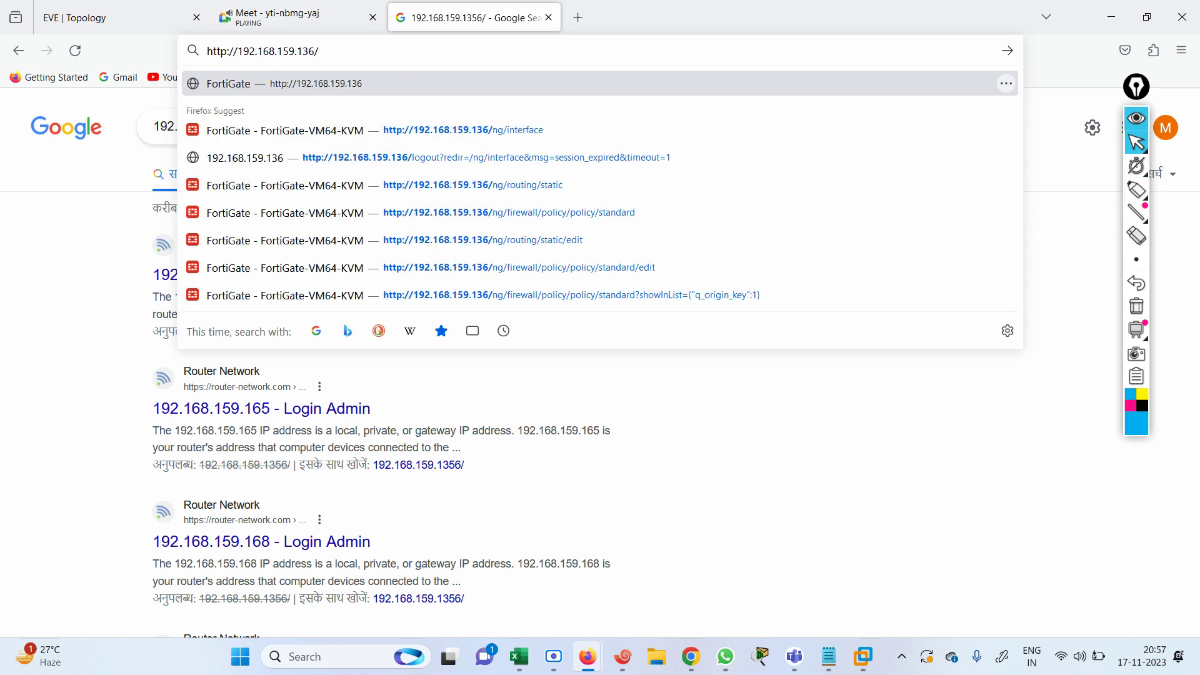
pyautogui.press('Return')
# - Log in to the FortiGate as admin with the account password, decline saving the login and skip the setup prompt
pyautogui.write('ad')
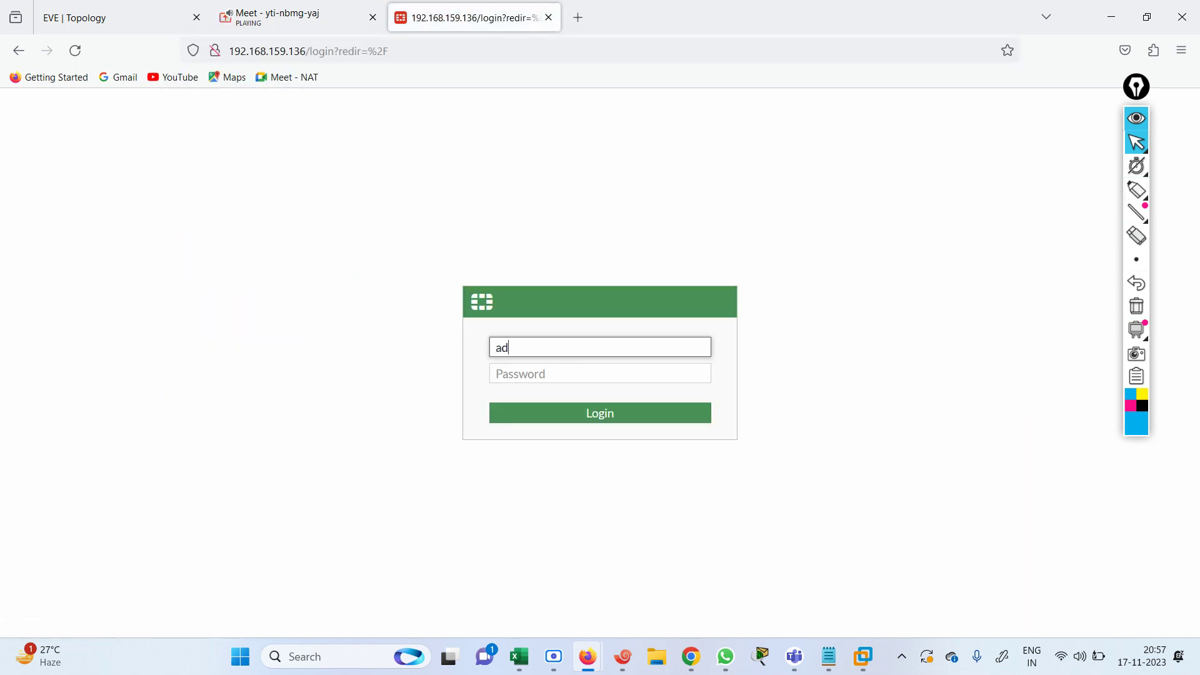
pyautogui.write('min')
pyautogui.press('Tab')
pyautogui.write('admin')
pyautogui.press('Return')
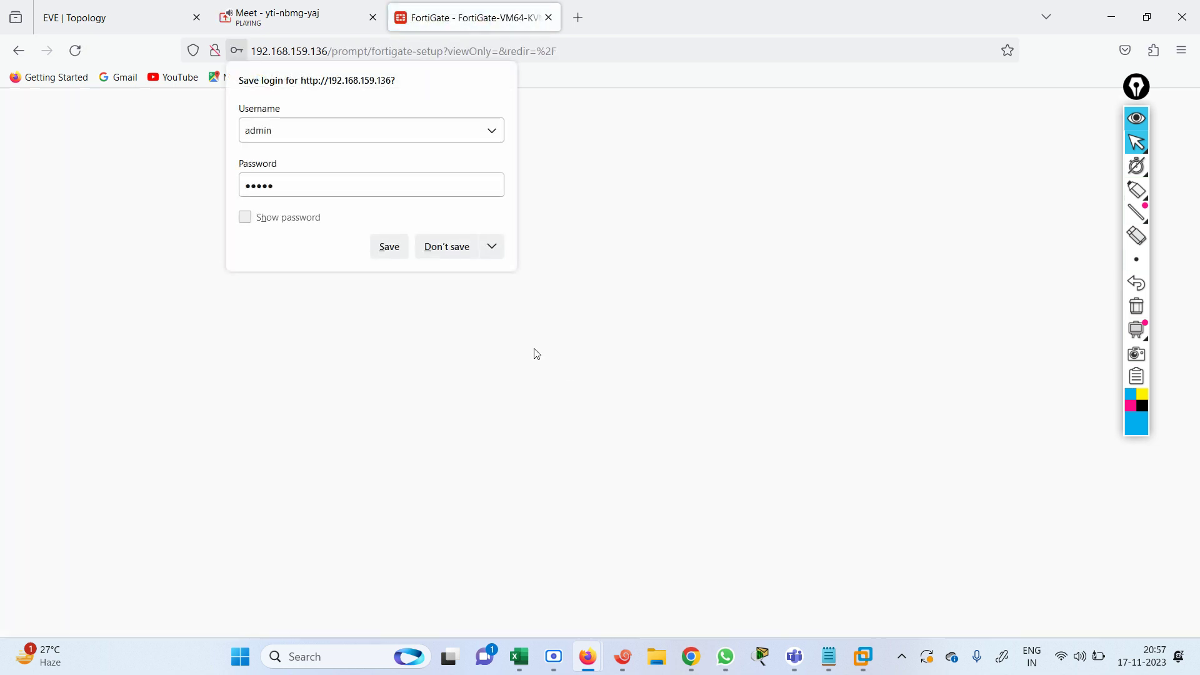
pyautogui.click(448, 248)
pyautogui.click(648, 441)
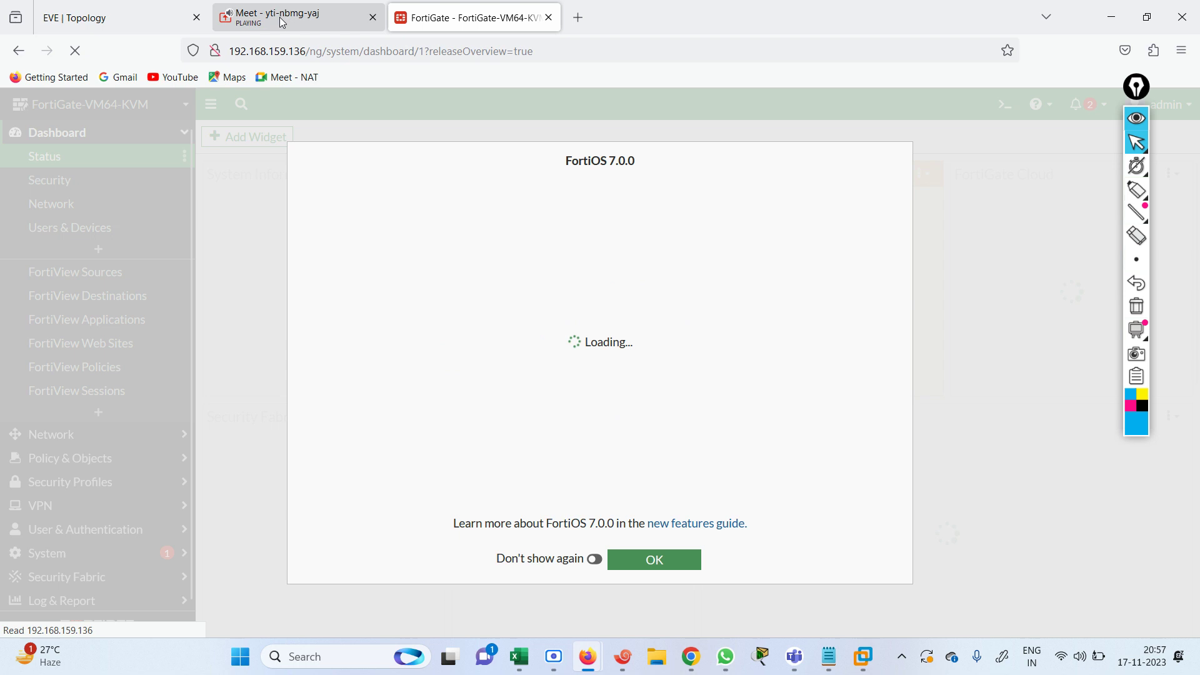
# - Move the Google Meet tab ahead of the EVE topology tab, then view the topology
pyautogui.click(273, 19)
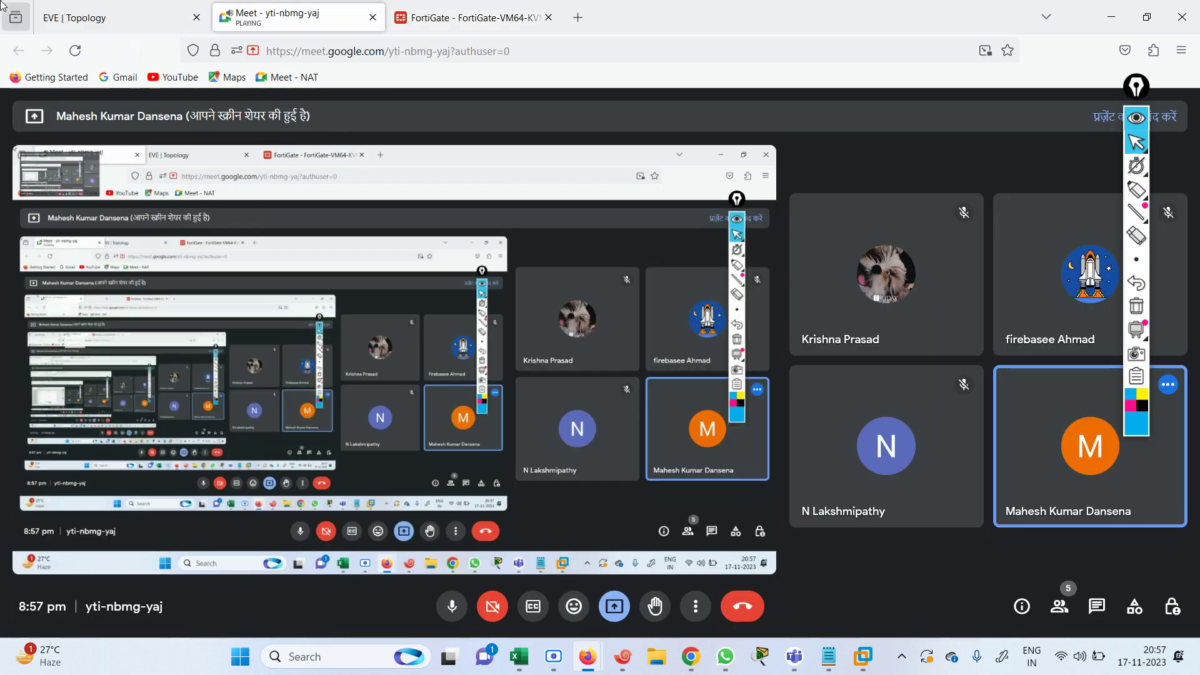
pyautogui.moveTo(287, 17); pyautogui.dragTo(125, 17)
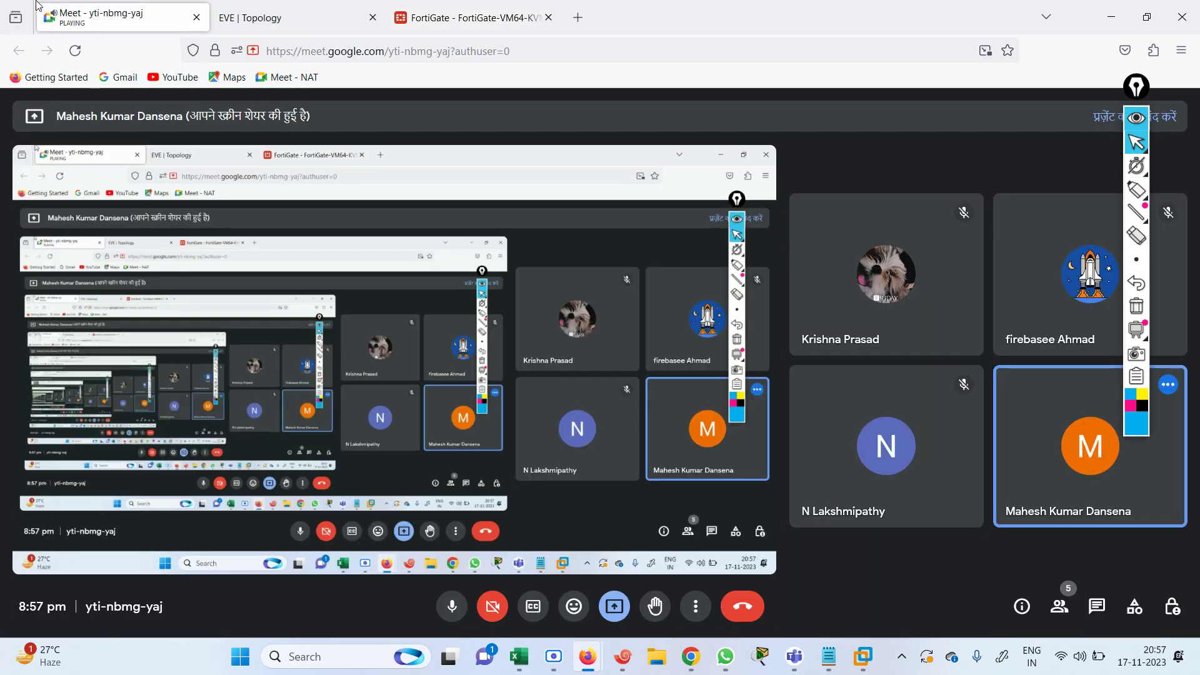
pyautogui.click(244, 18)
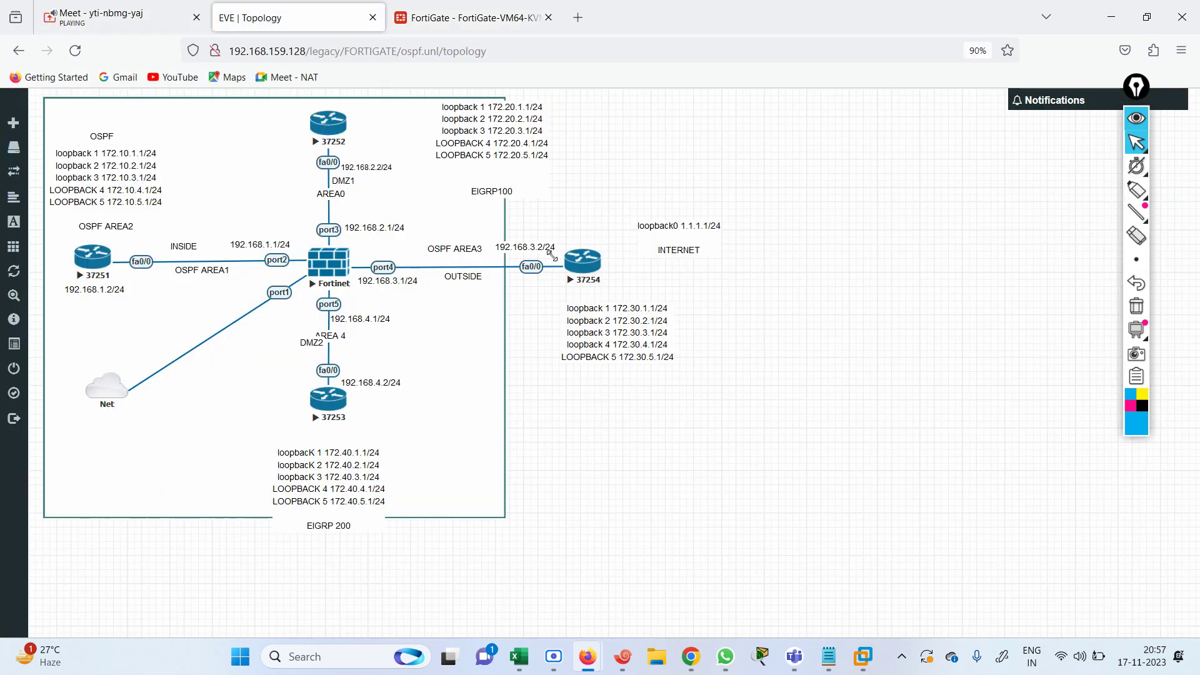
# - Return to the FortiGate page, dismiss the FortiOS 7.0.0 introduction and display the firewall's network interfaces
pyautogui.click(463, 13)
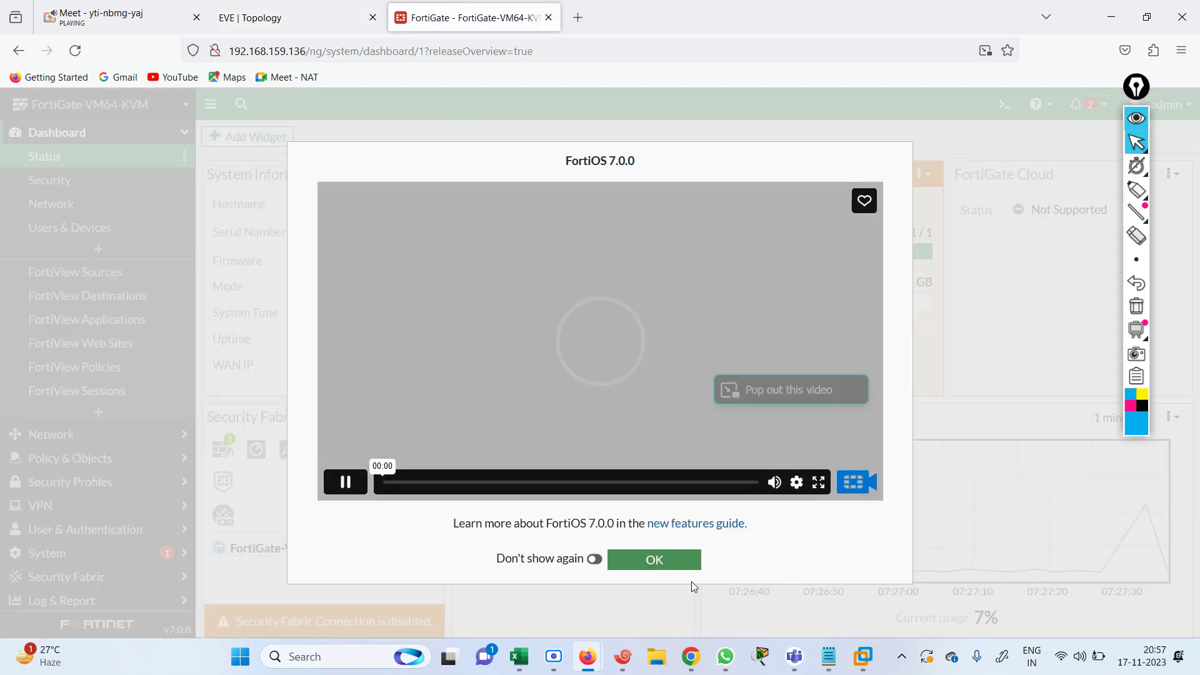
pyautogui.click(674, 567)
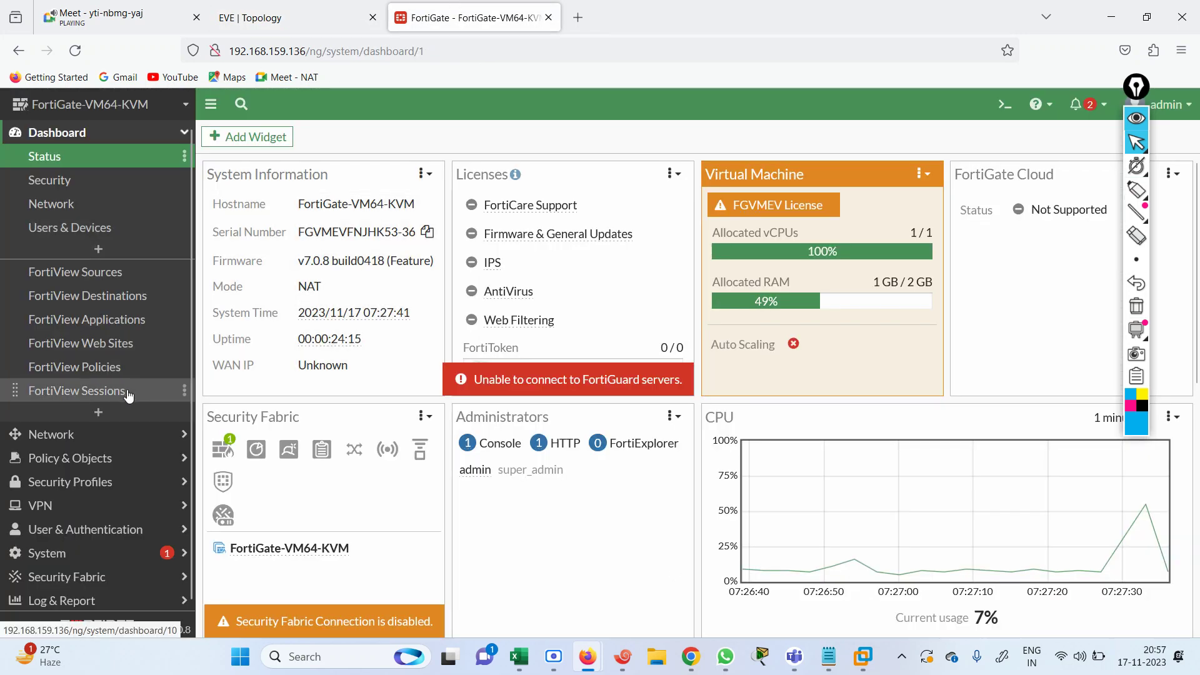
pyautogui.click(97, 443)
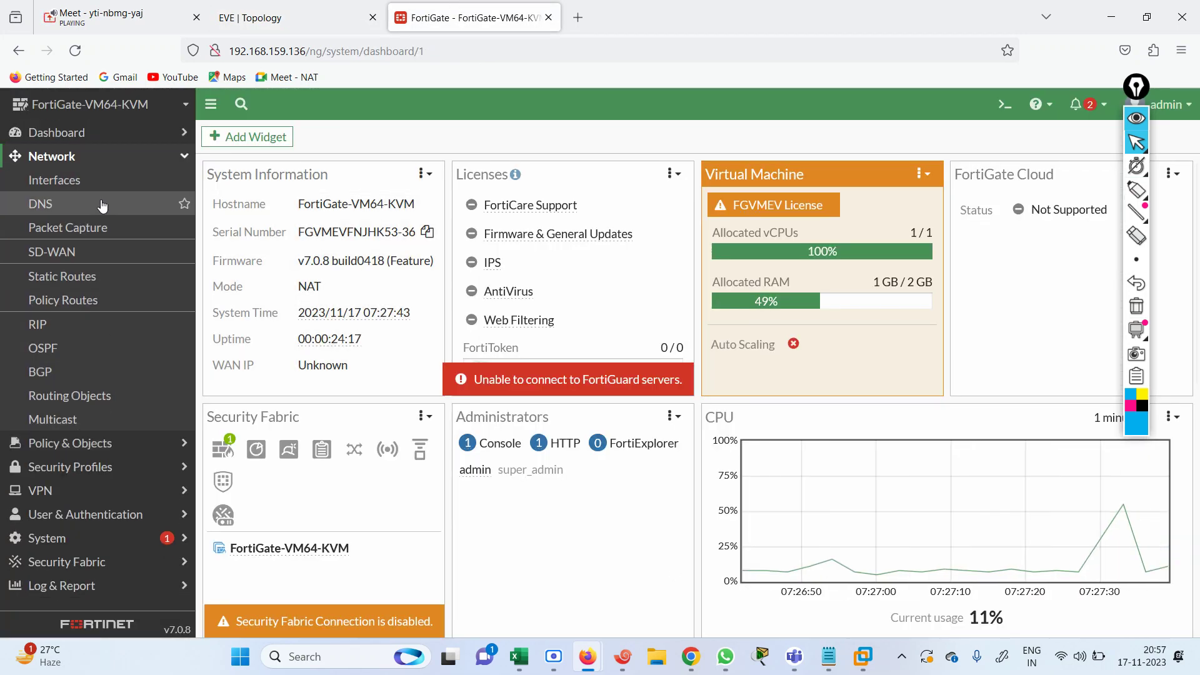
pyautogui.click(68, 181)
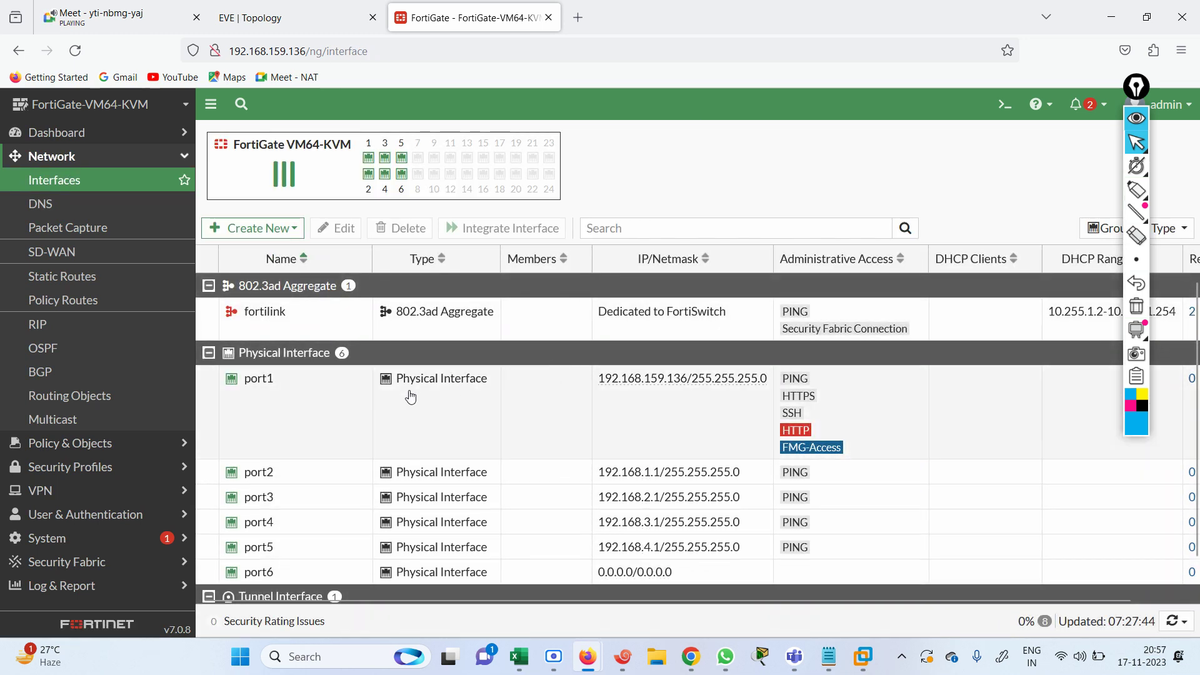
# - Set port1's addressing mode to Manual with 192.168.159.136/255.255.255.0 and confirm changing the interface in use
pyautogui.doubleClick(331, 405)
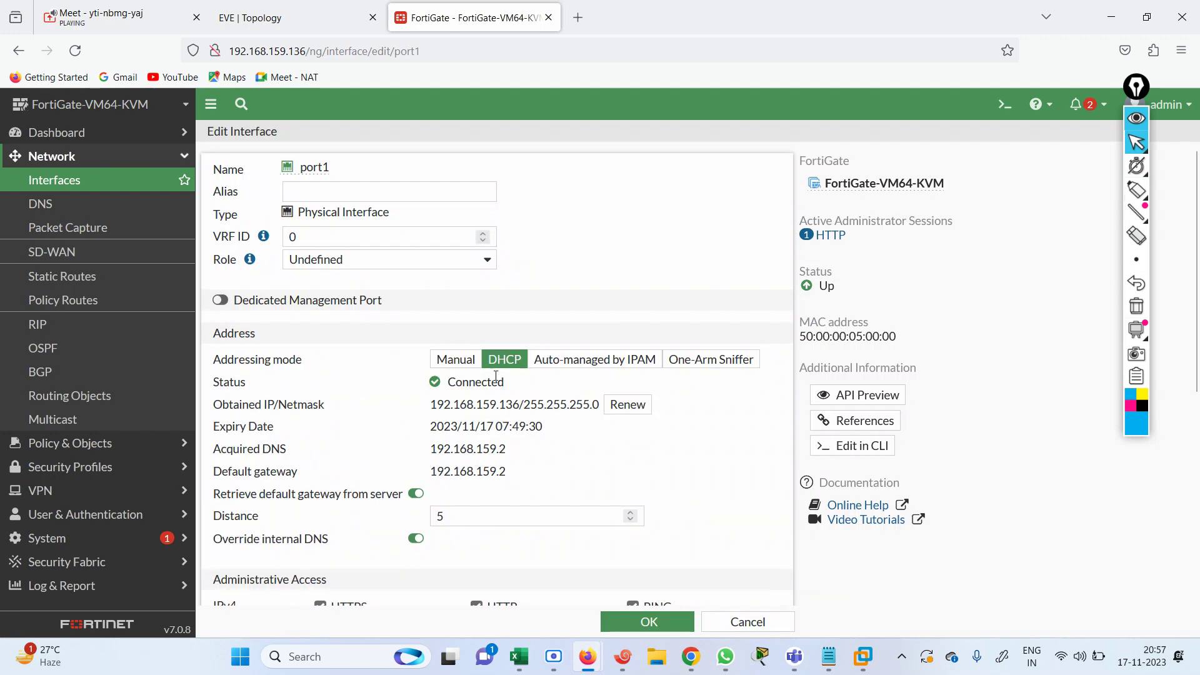
pyautogui.click(455, 359)
pyautogui.moveTo(690, 656)
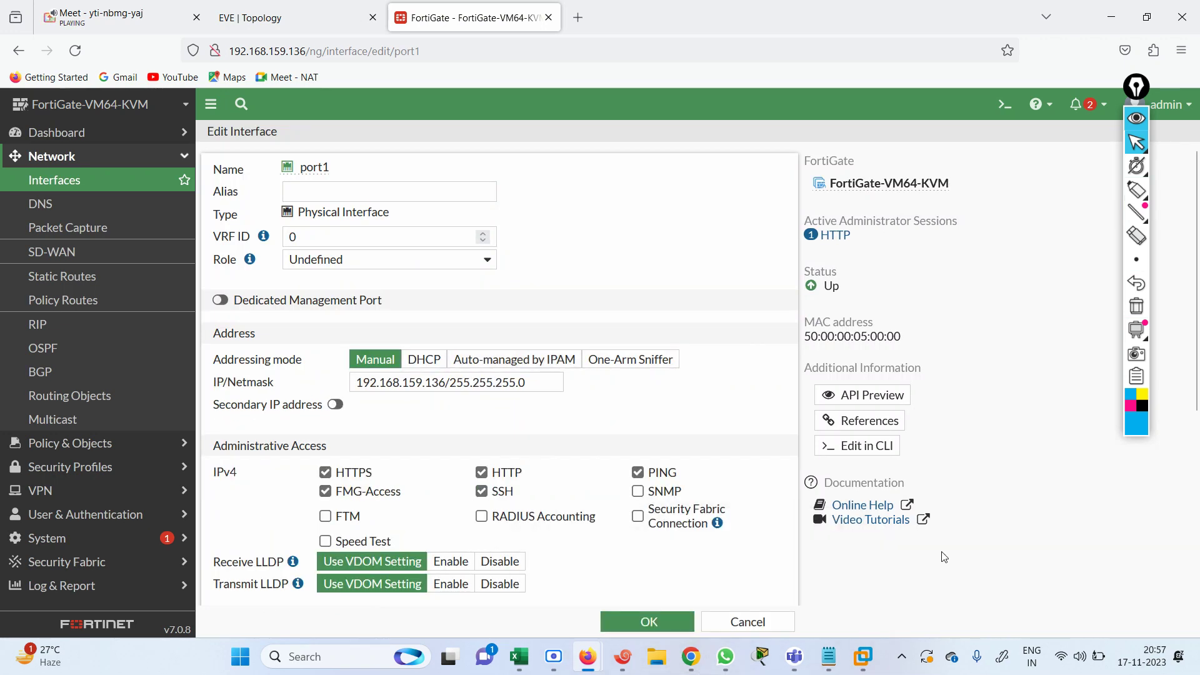
pyautogui.click(665, 619)
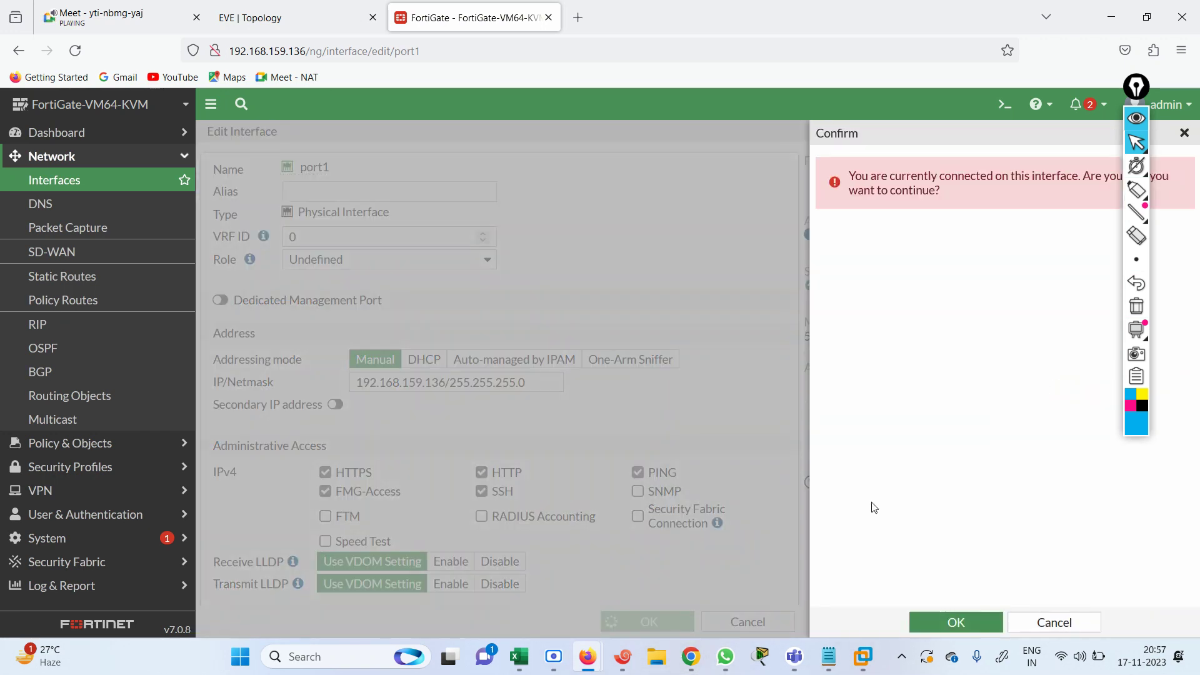
pyautogui.click(946, 621)
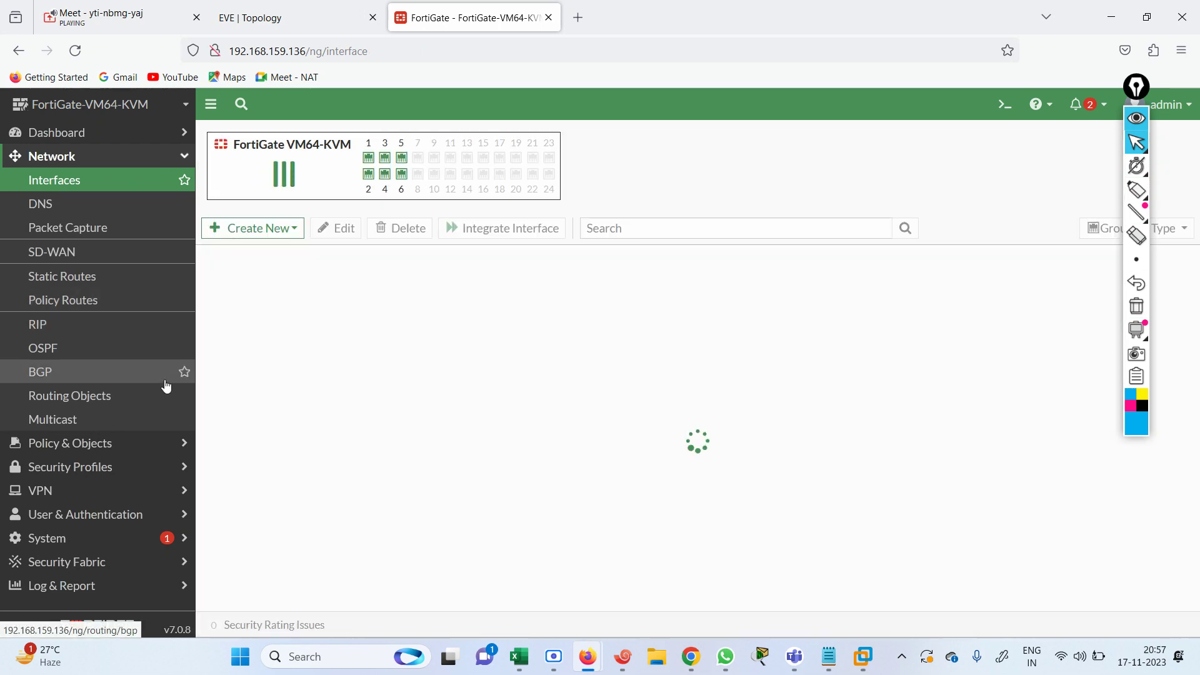
# - Open the FortiGate CLI console and try the command get router u i
pyautogui.click(1004, 104)
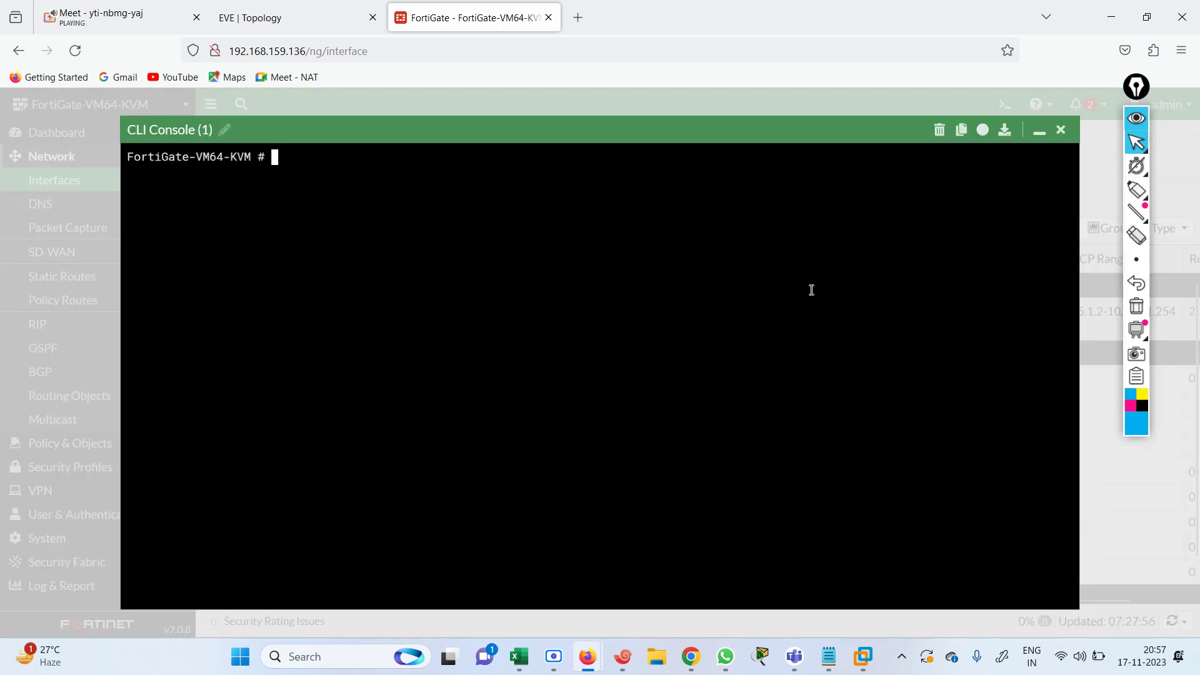
pyautogui.write('get router u ')
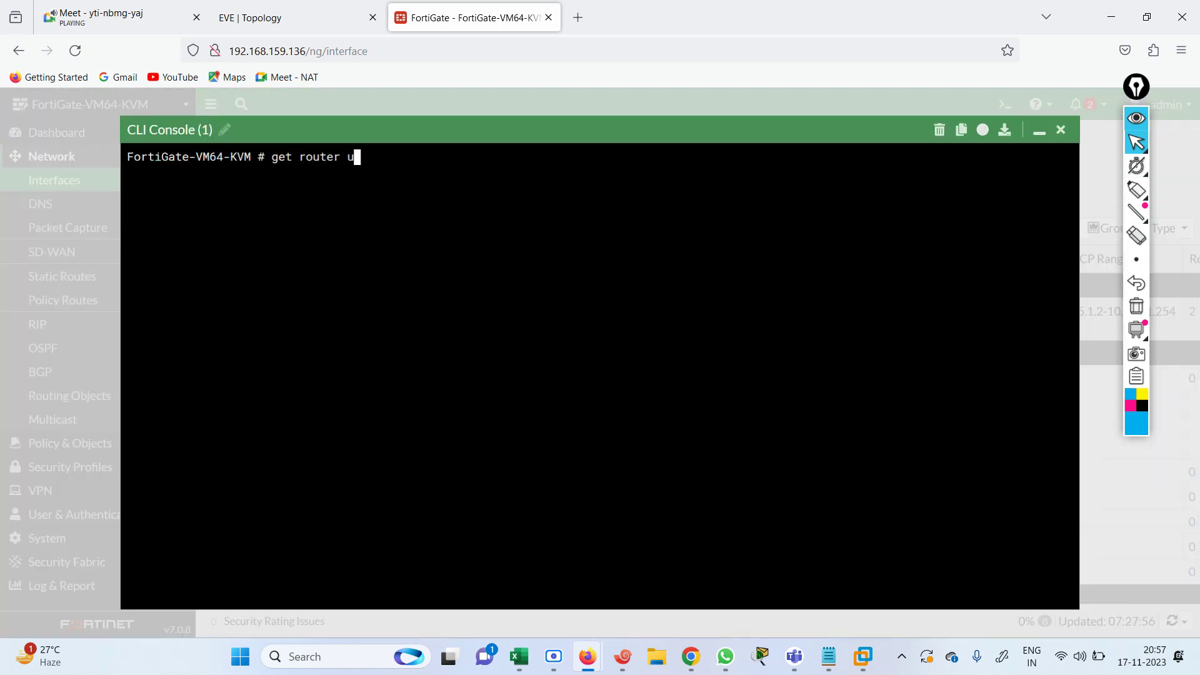
pyautogui.write('i')
pyautogui.press('Return')
# - Run get router info routing-table all, review the listed routes and close the CLI console
pyautogui.press('Up')
pyautogui.write('n')
pyautogui.press('BackSpace')
pyautogui.press('BackSpace')
pyautogui.press('BackSpace')
pyautogui.press('BackSpace')
pyautogui.press('BackSpace')
pyautogui.write('infon')
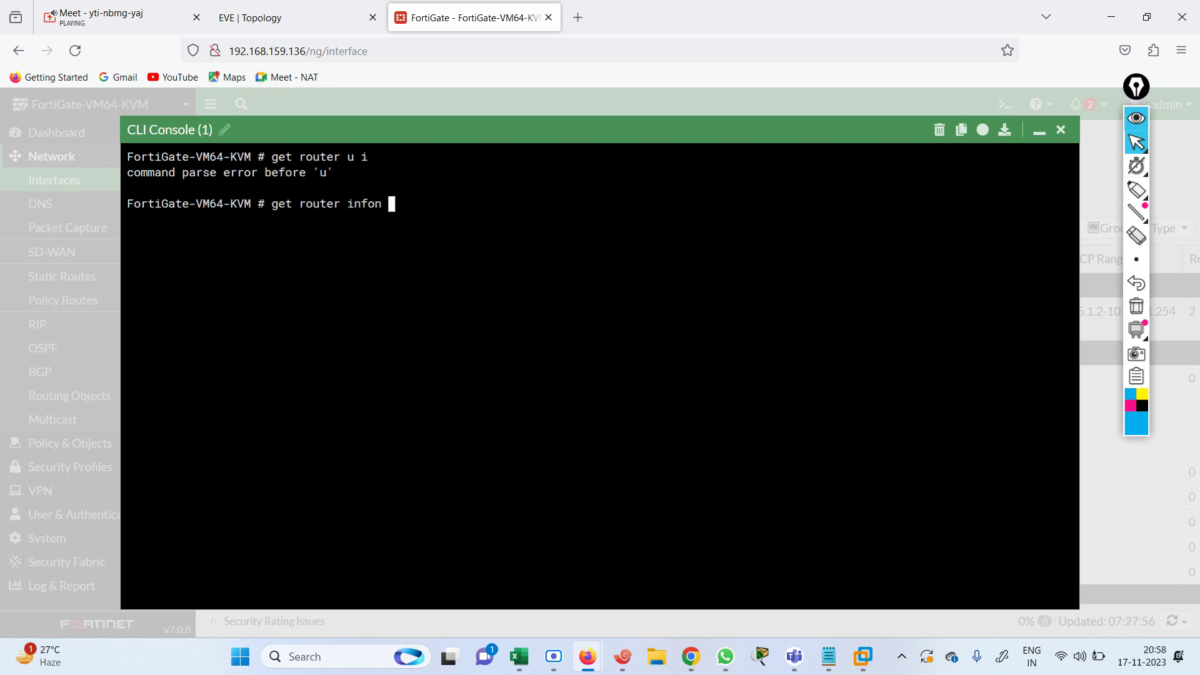
pyautogui.press('BackSpace')
pyautogui.write('routing-table all')
pyautogui.press('Return')
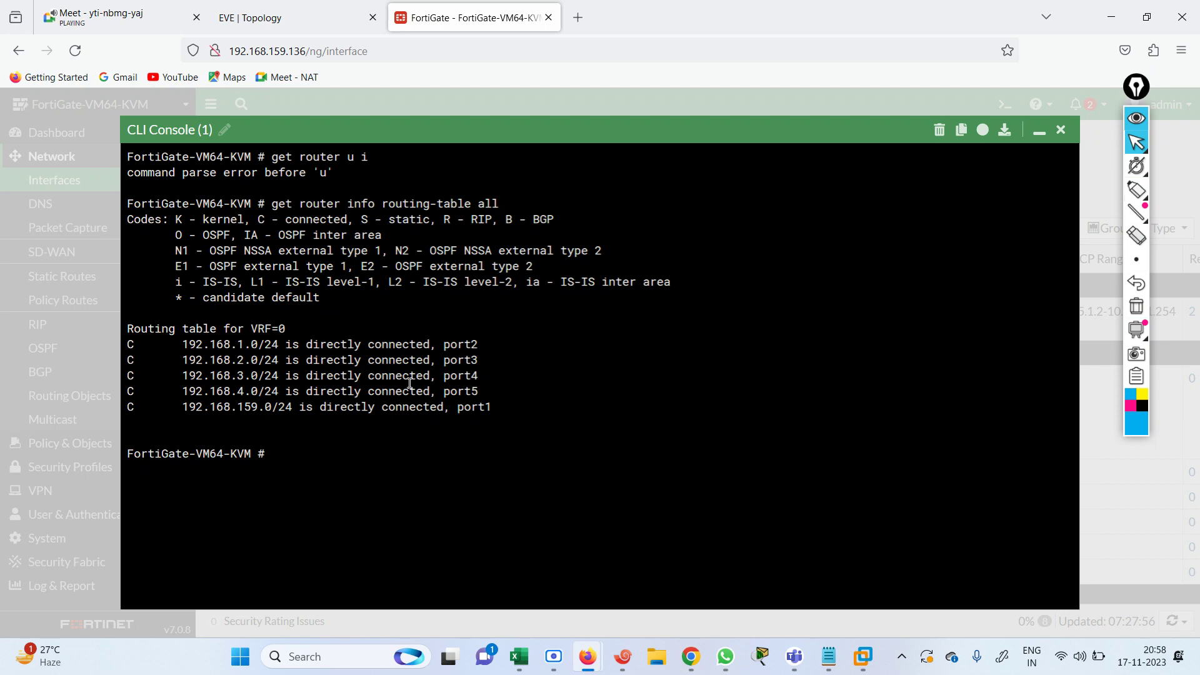
pyautogui.moveTo(500, 391); pyautogui.dragTo(161, 328)
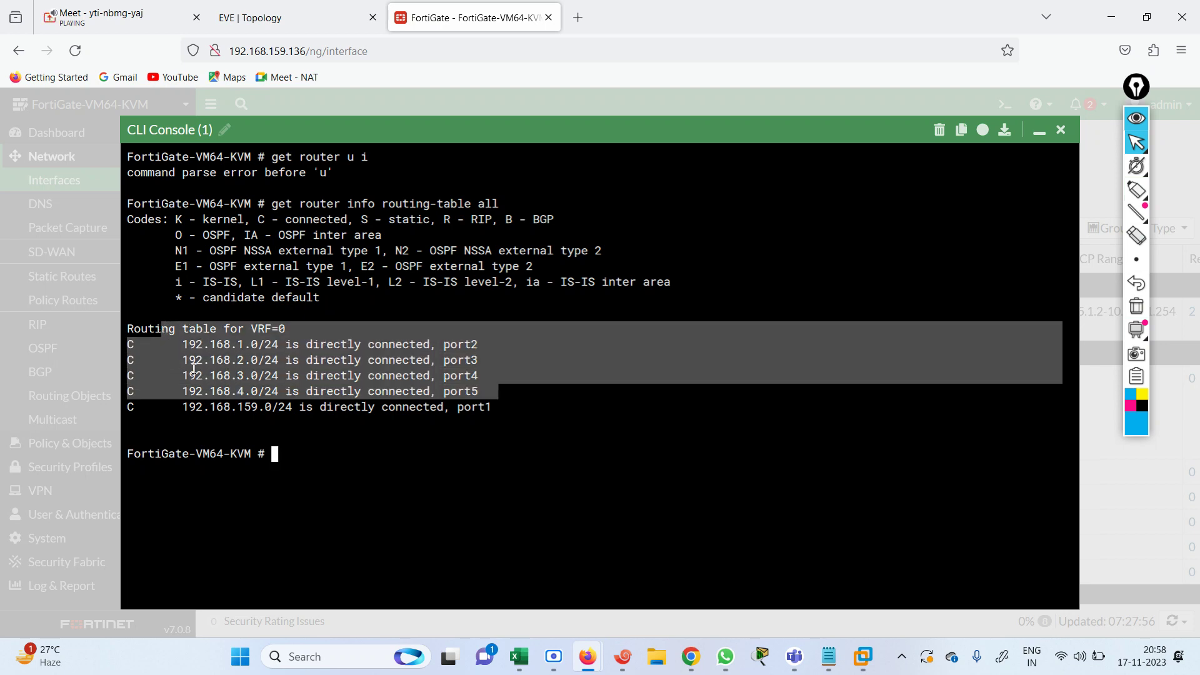
pyautogui.click(1061, 130)
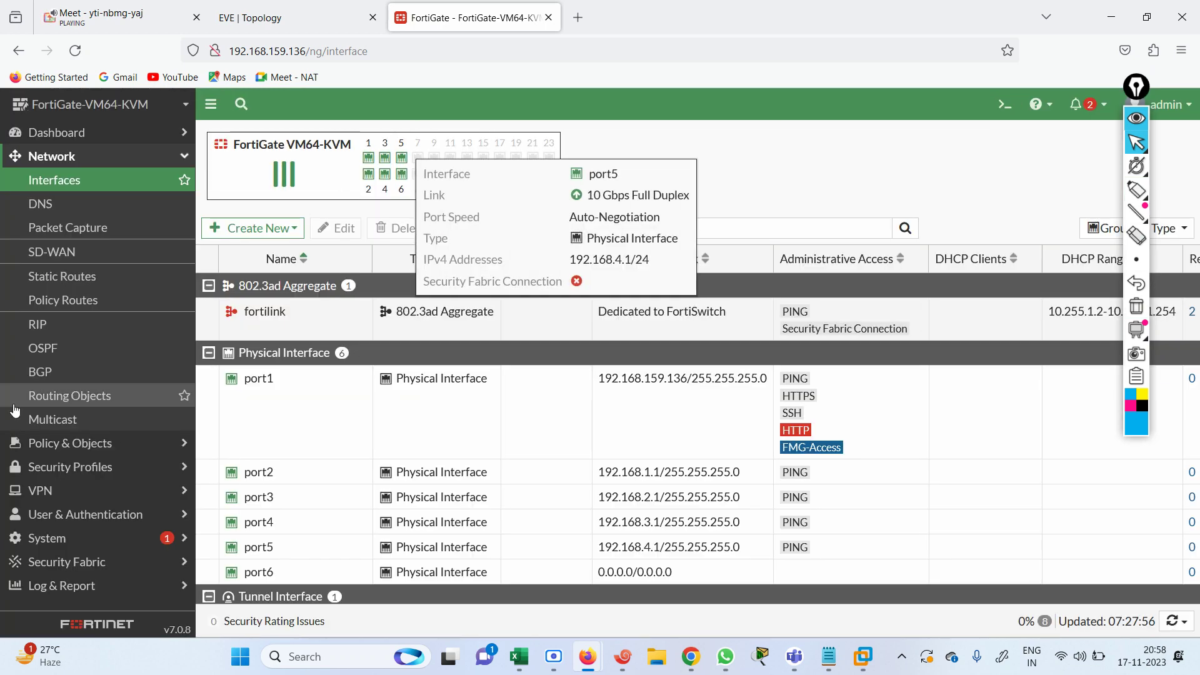
# - Open the firewall's OSPF settings and enter 5.5.5.5 as the router ID
pyautogui.click(78, 352)
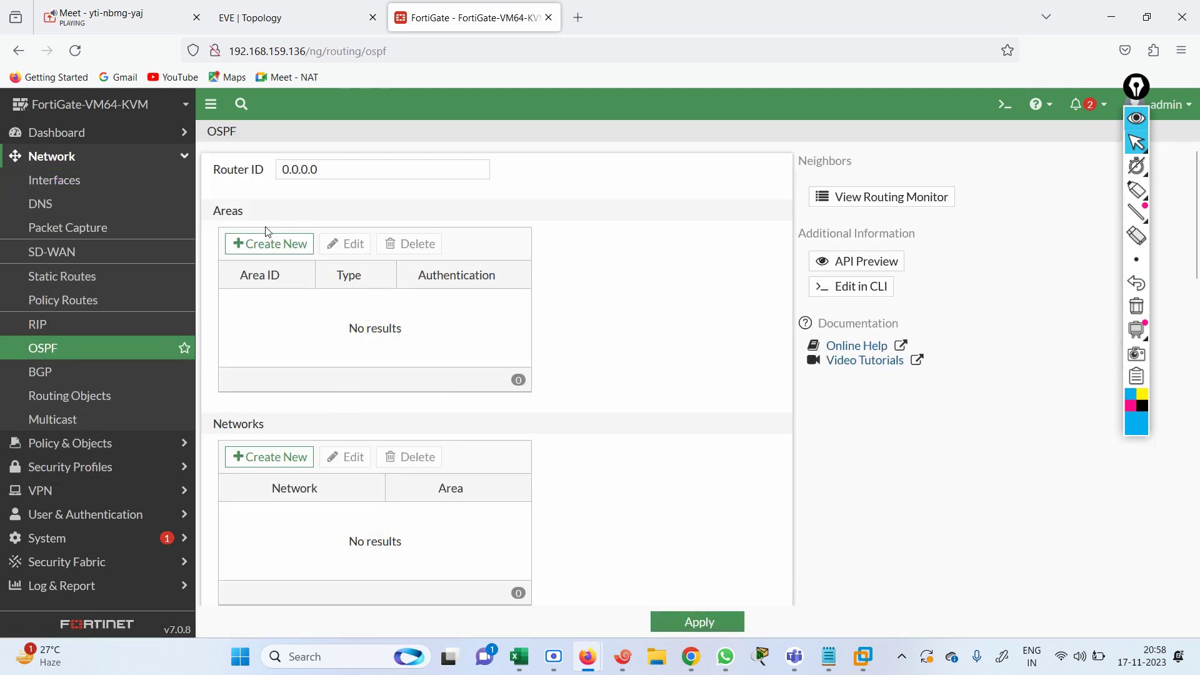
pyautogui.tripleClick(342, 174)
pyautogui.write('5.')
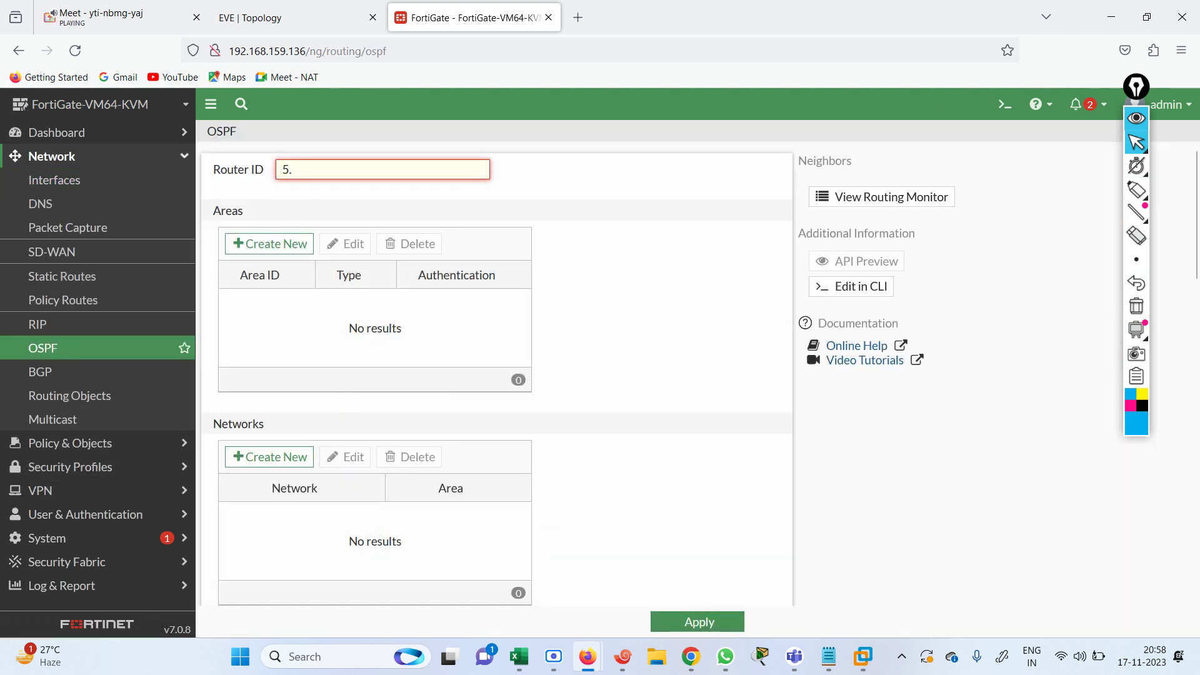
pyautogui.write('5.5.4')
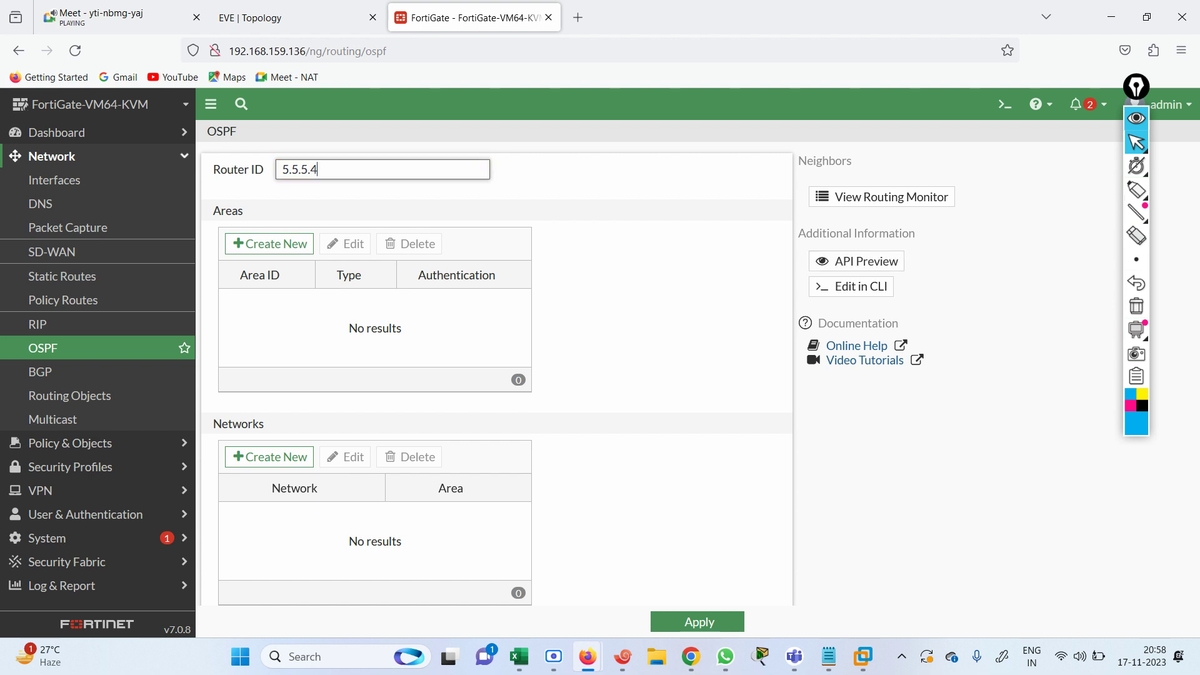
pyautogui.press('BackSpace')
pyautogui.write('5')
# - Add OSPF areas 0.0.0.0 and 0.0.0.1, both of type Regular with no authentication
pyautogui.click(267, 247)
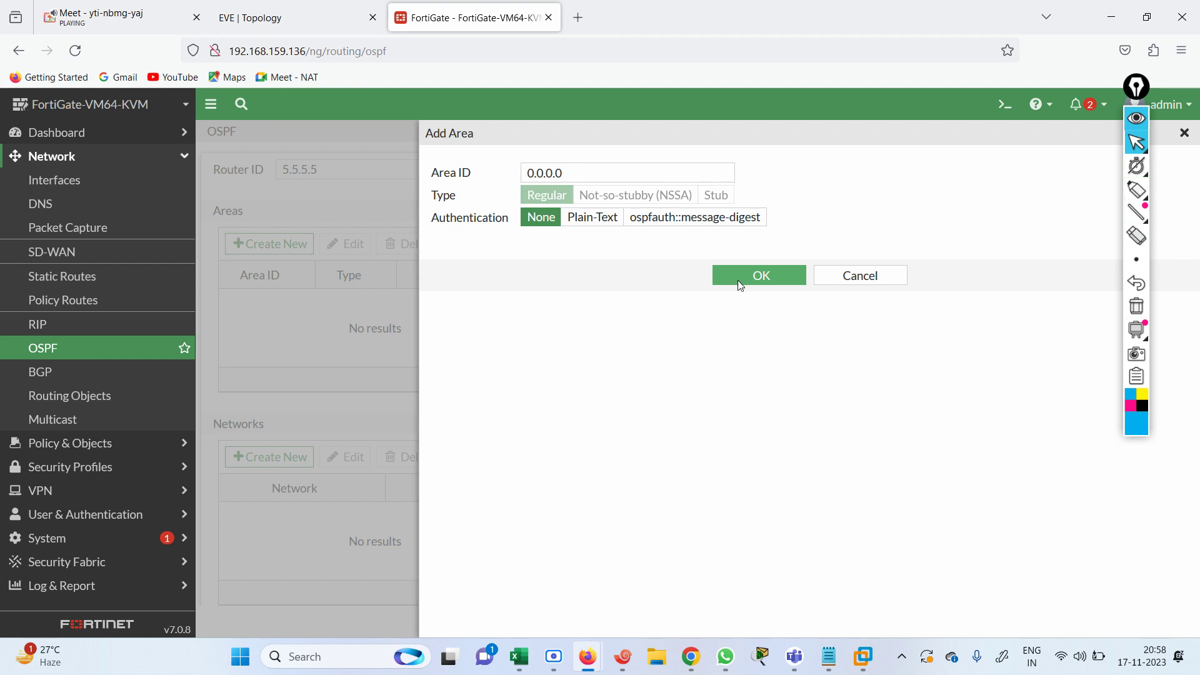
pyautogui.press('Return')
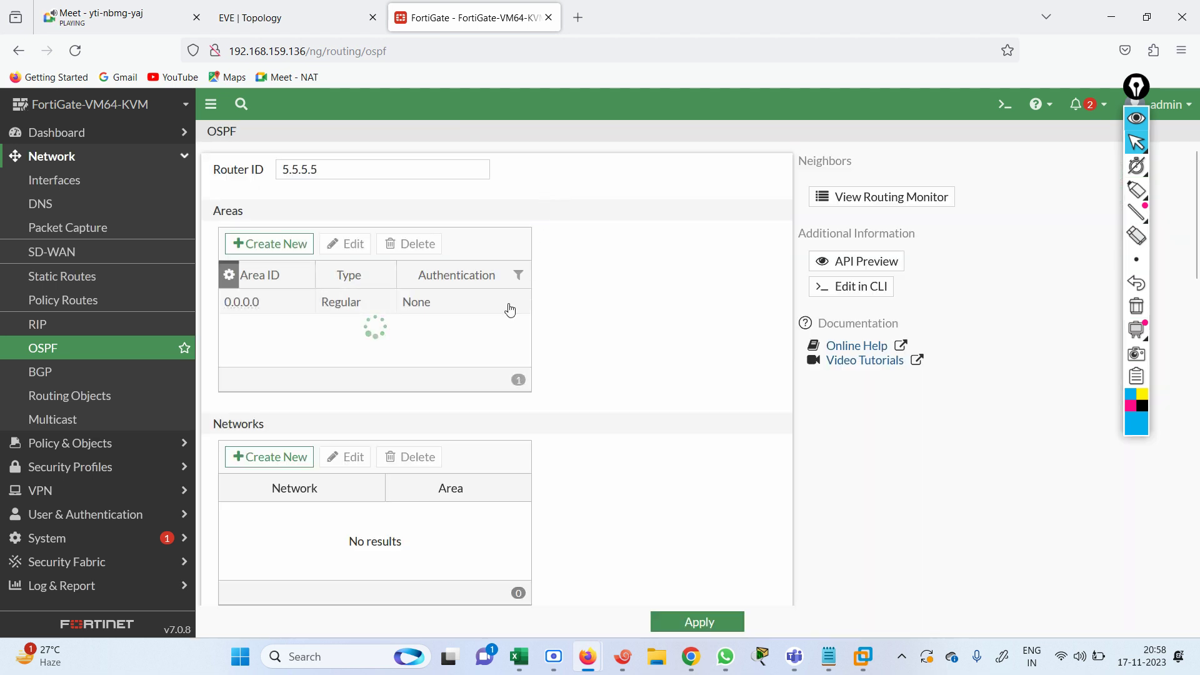
pyautogui.click(270, 253)
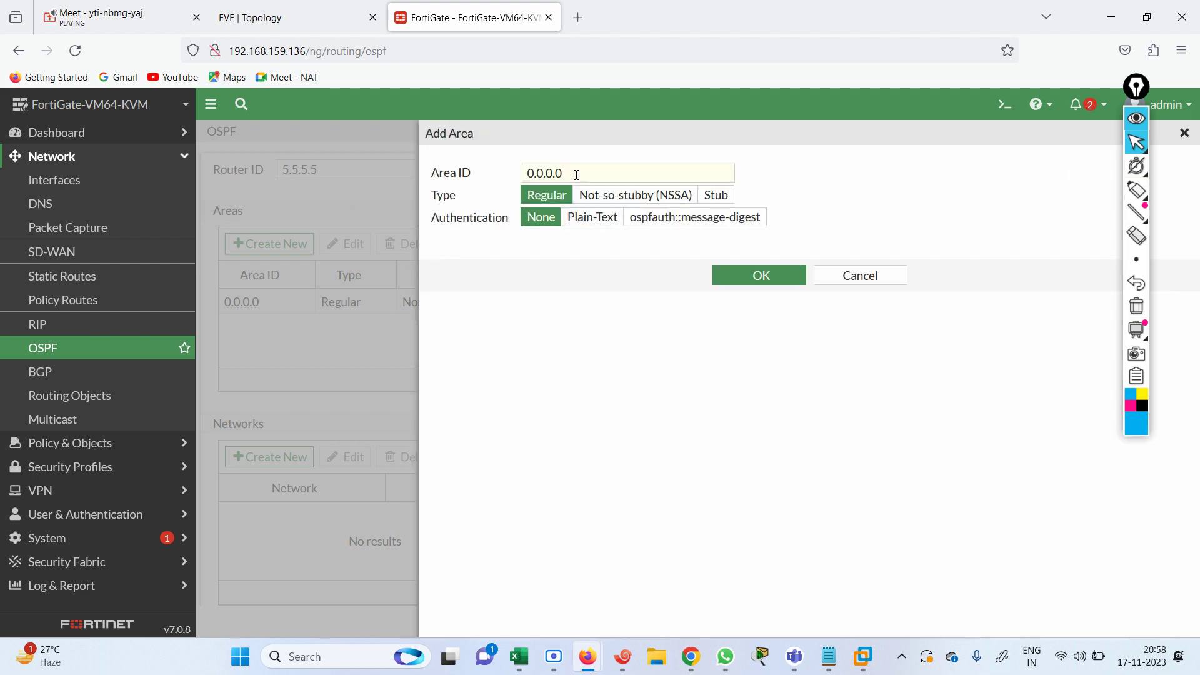
pyautogui.click(577, 173)
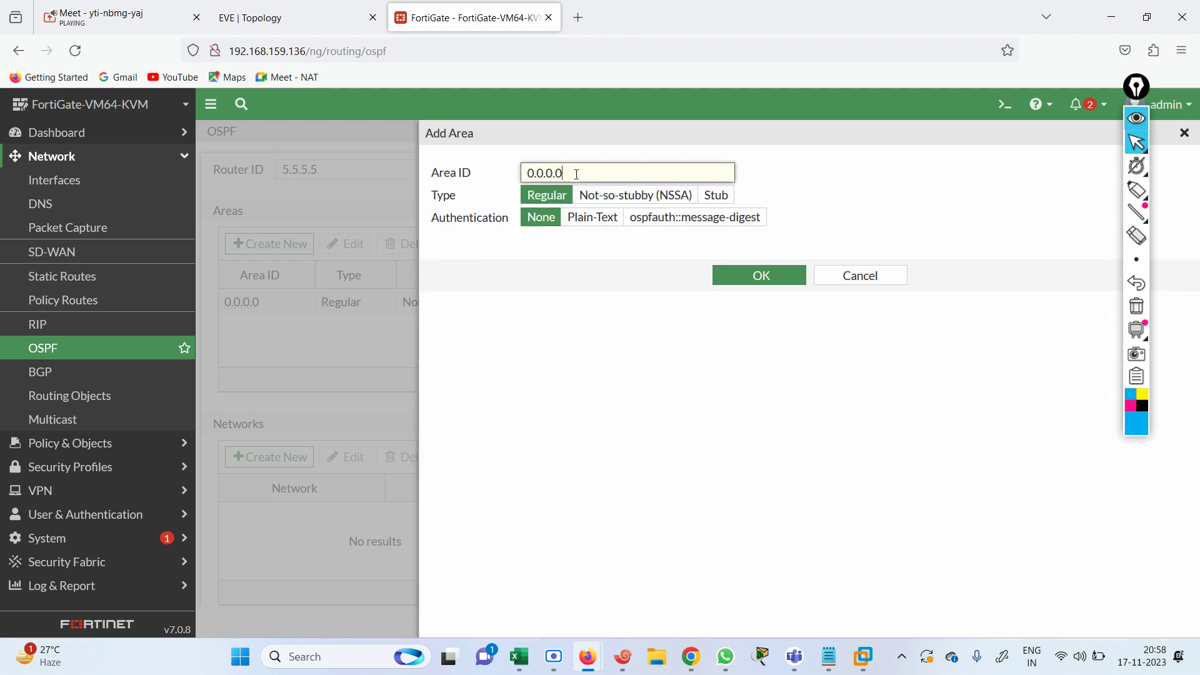
pyautogui.press('BackSpace')
pyautogui.write('1')
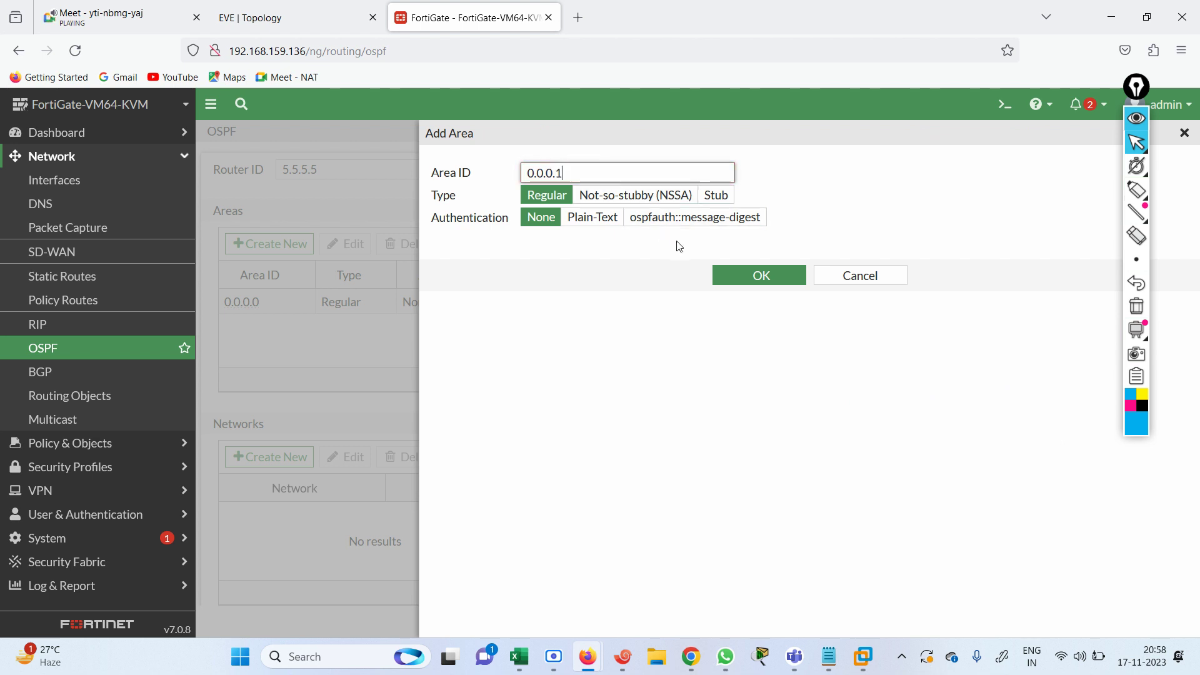
pyautogui.click(762, 273)
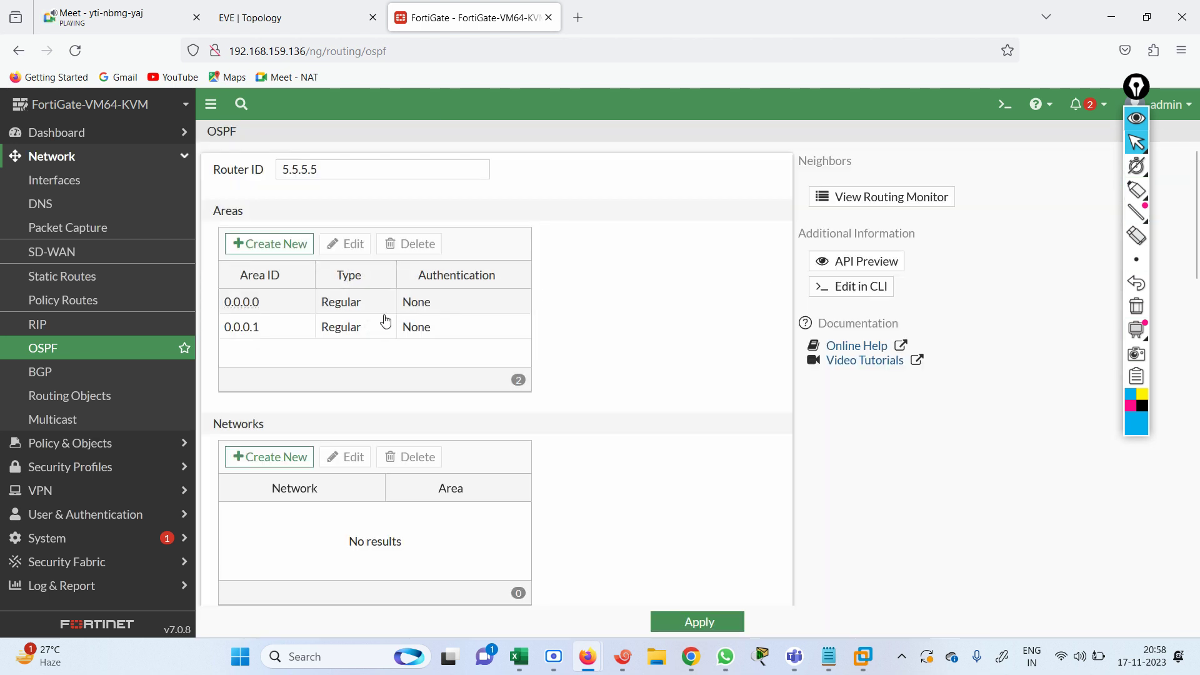
# - Add a Regular OSPF area with ID 0.0.0.3 and no authentication, checking the area numbers in the EVE topology before saving
pyautogui.click(256, 245)
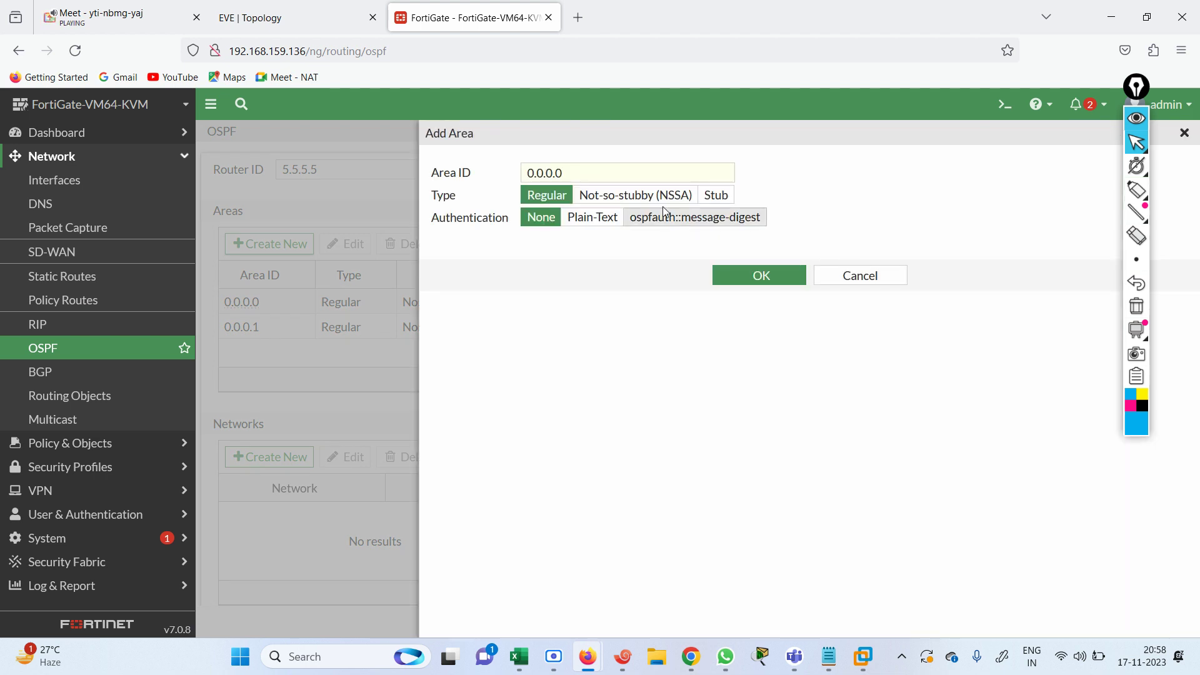
pyautogui.click(593, 170)
pyautogui.press('BackSpace')
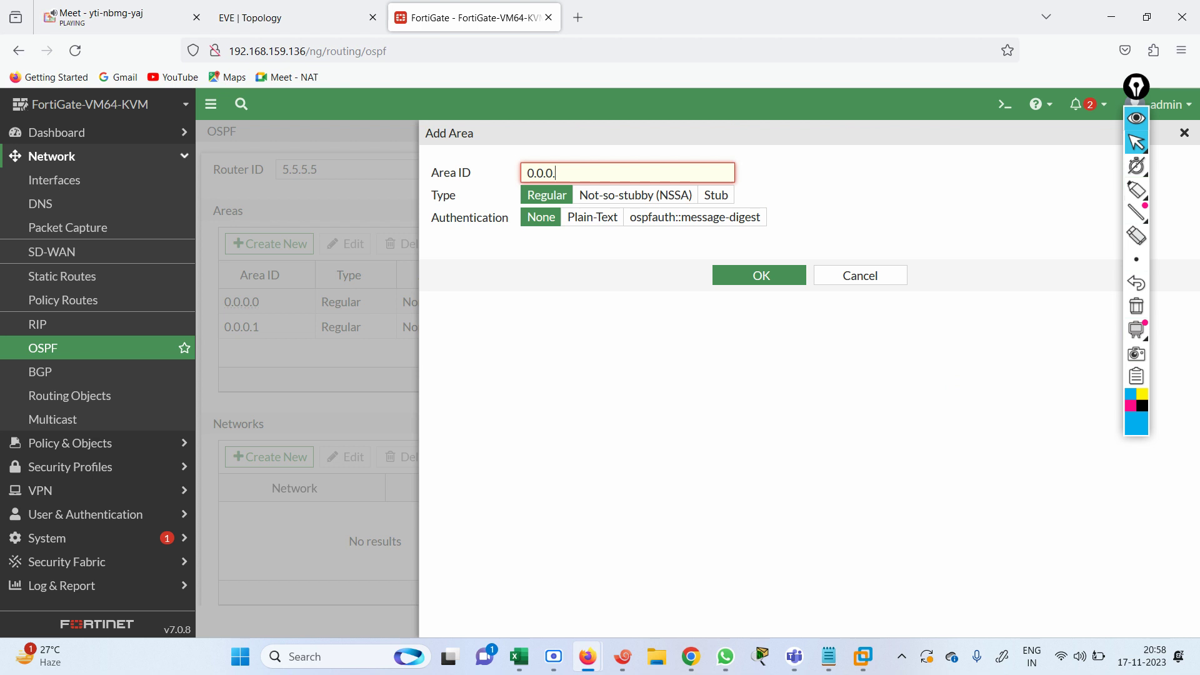
pyautogui.write('3')
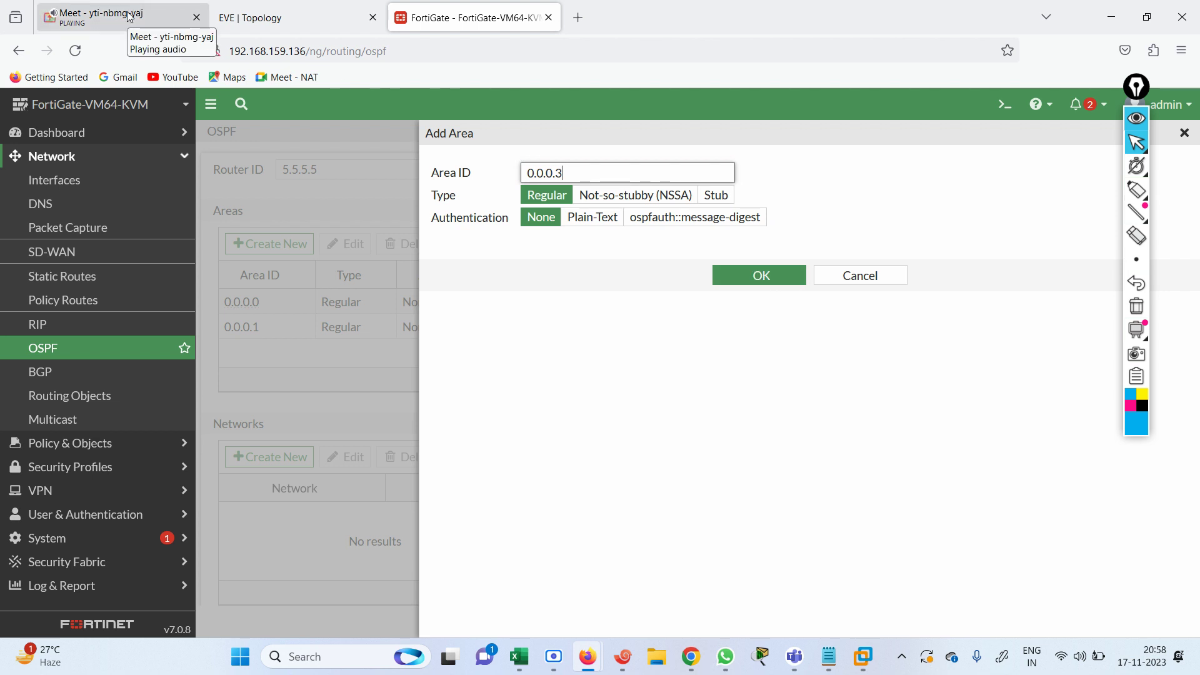
pyautogui.click(249, 6)
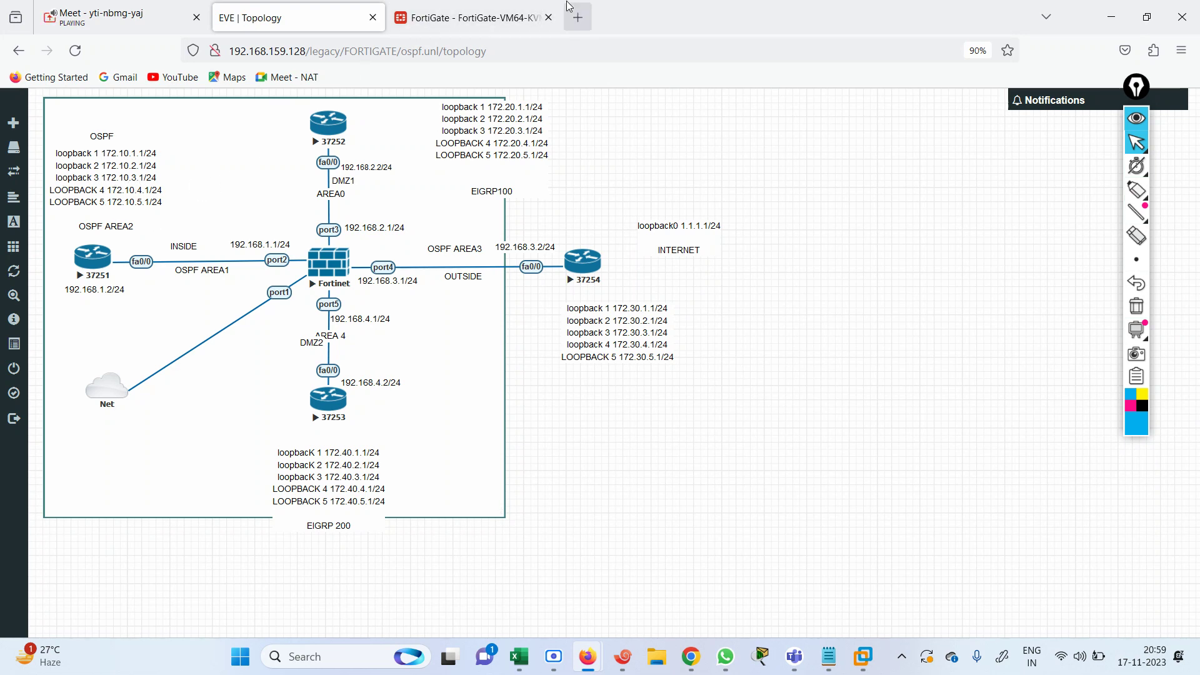
pyautogui.click(478, 19)
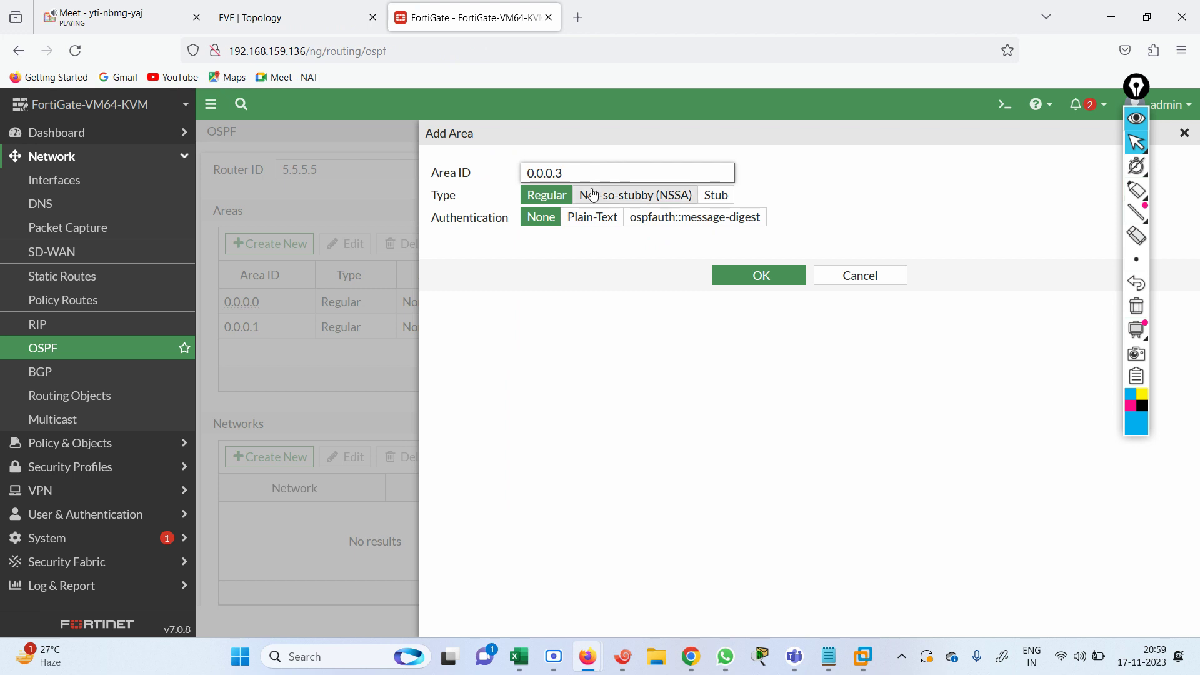
pyautogui.click(754, 281)
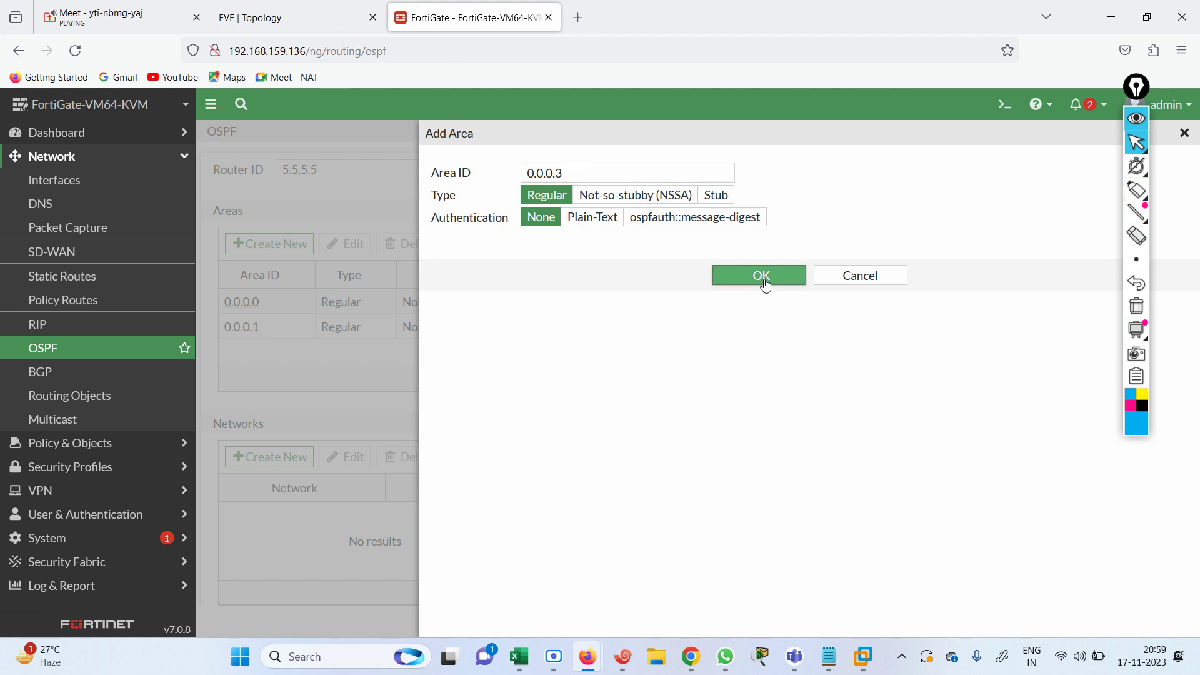
pyautogui.click(760, 276)
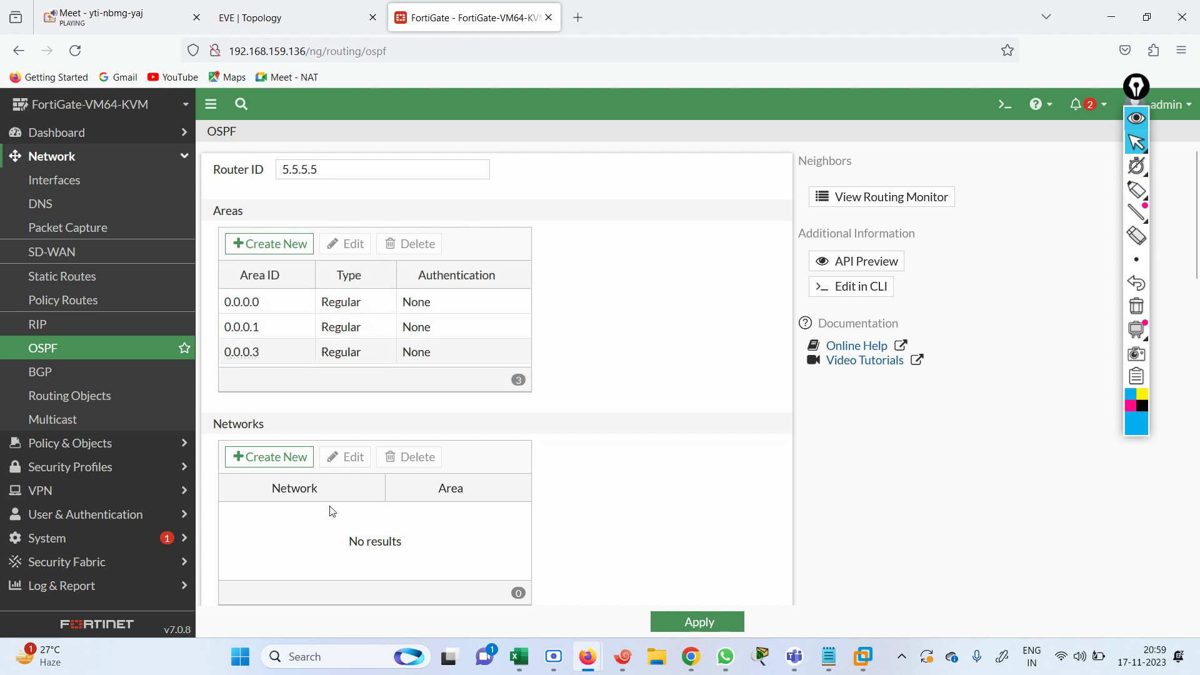
# - Add a Regular OSPF area with ID 0.0.0.4 and no authentication
pyautogui.click(269, 244)
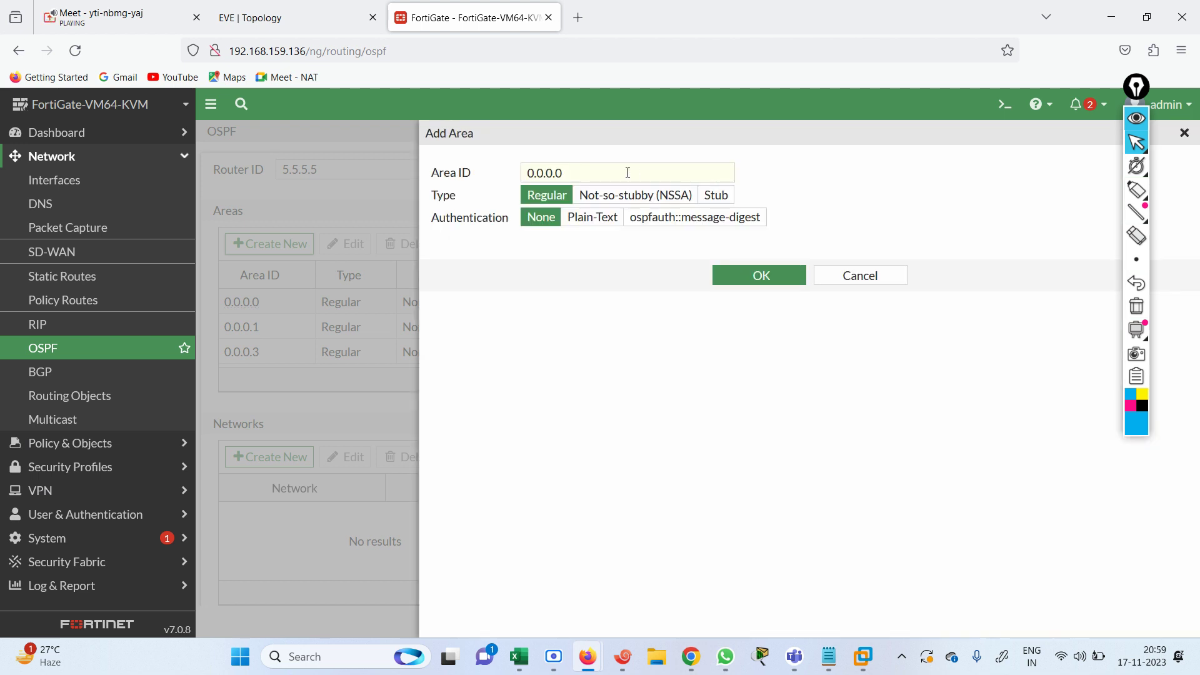
pyautogui.click(625, 173)
pyautogui.press('BackSpace')
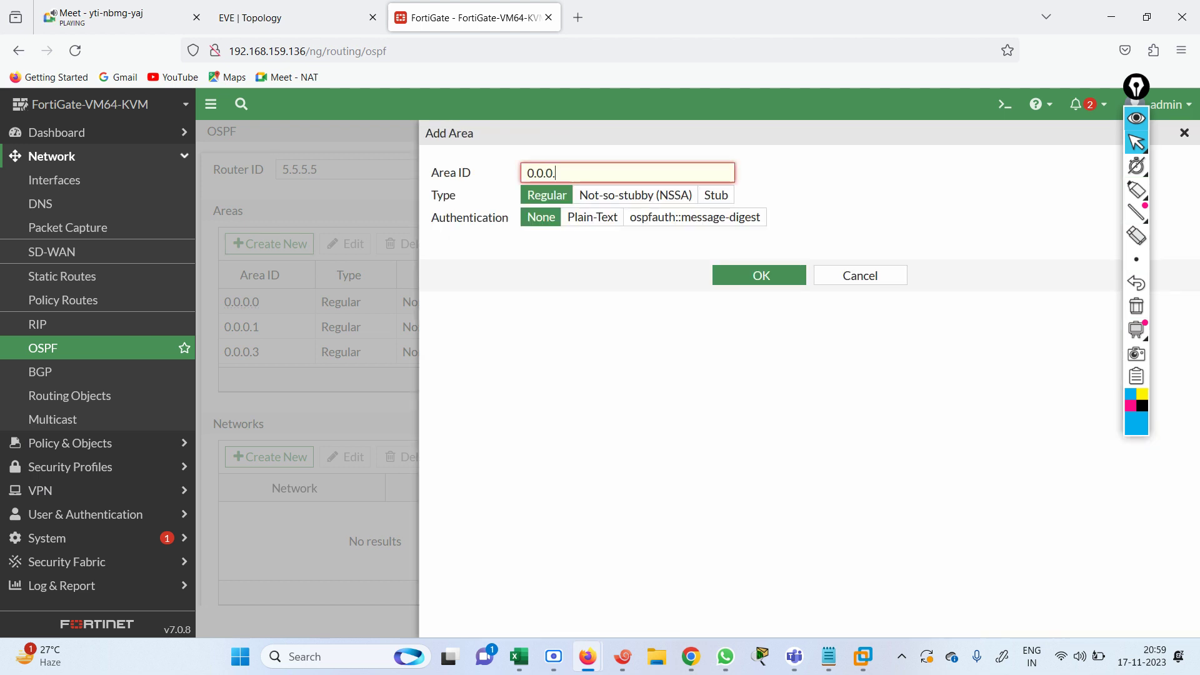
pyautogui.write('4')
pyautogui.click(766, 272)
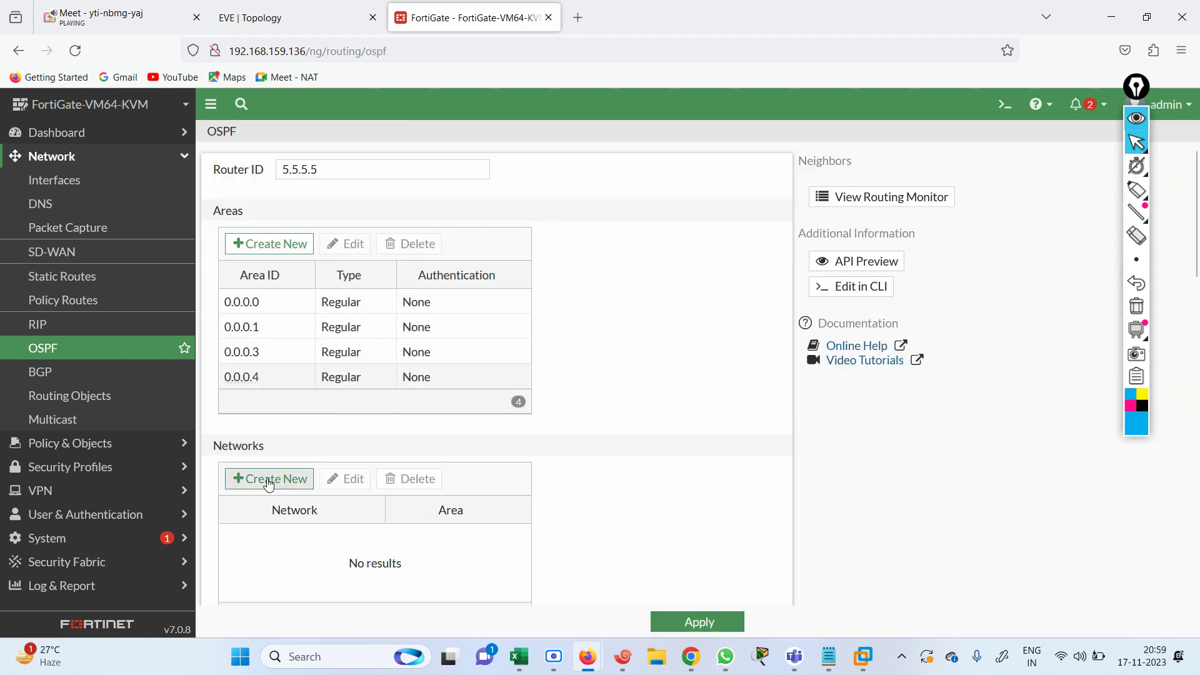
# - Start a new OSPF network entry in area 0.0.0.0 and begin its IP/netmask with 192.168
pyautogui.click(269, 480)
pyautogui.click(709, 175)
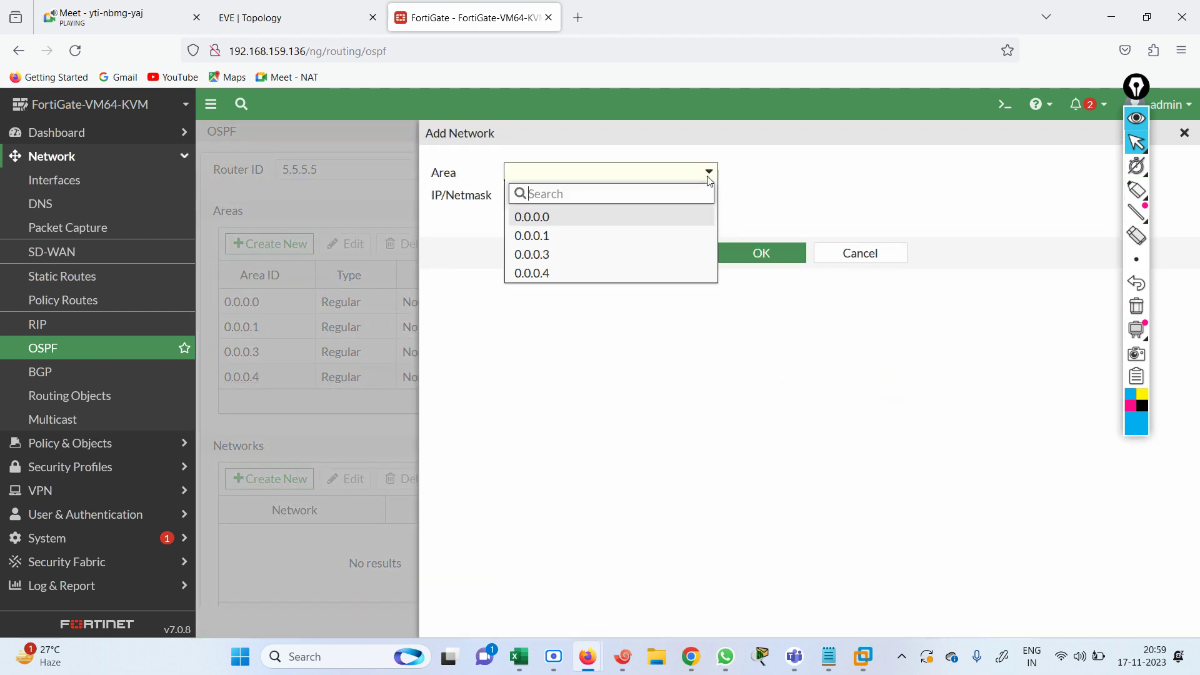
pyautogui.click(541, 217)
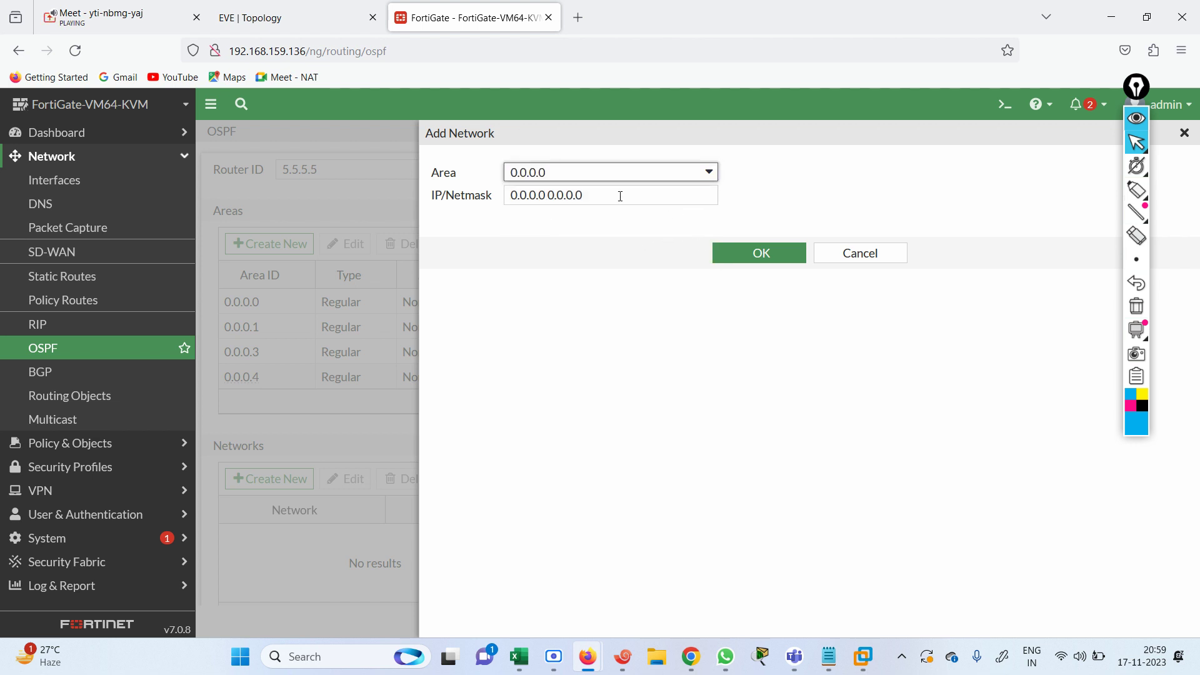
pyautogui.moveTo(621, 196); pyautogui.dragTo(463, 186)
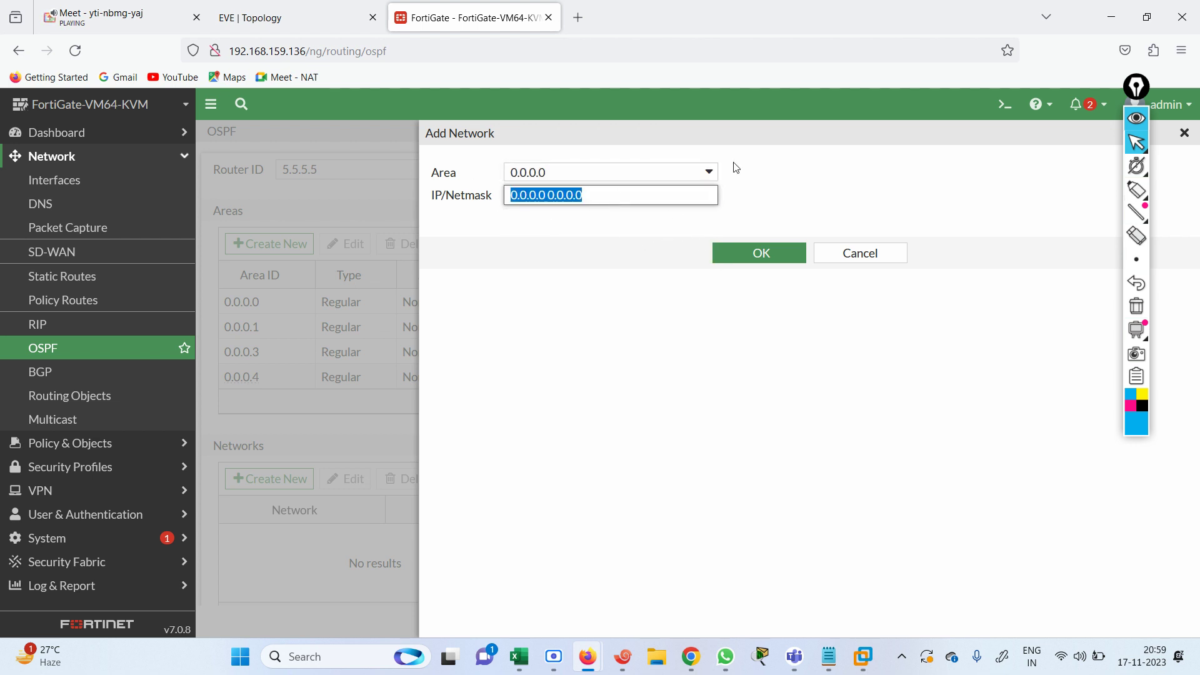
pyautogui.write('192.168.')
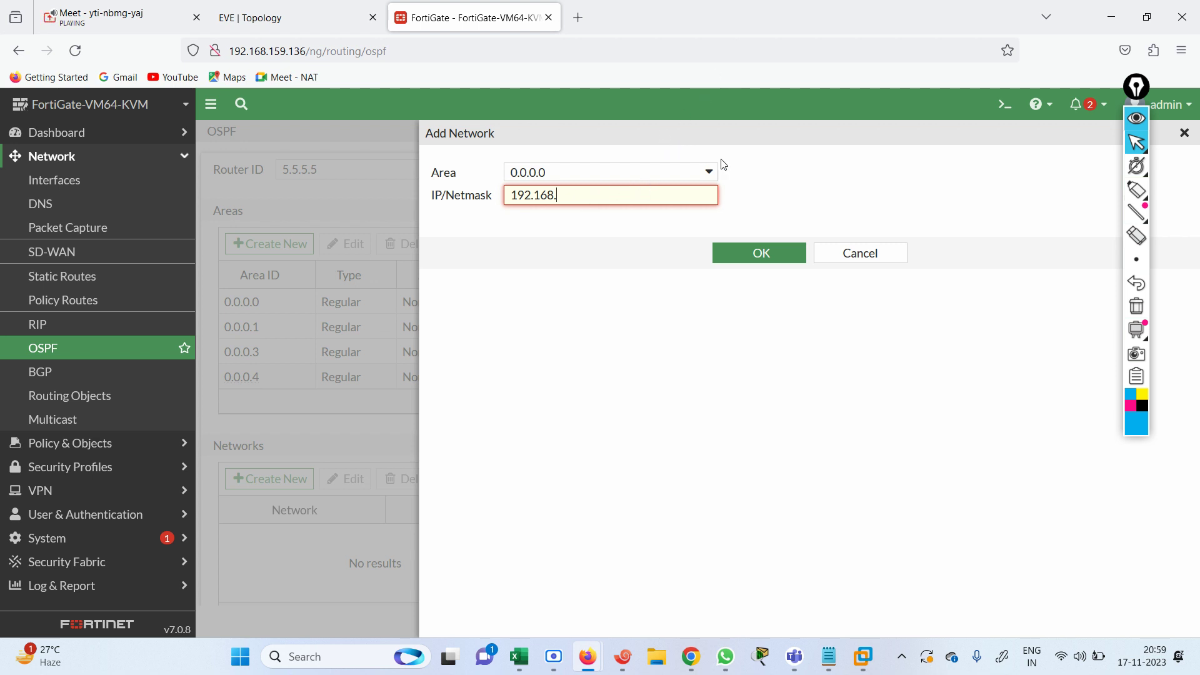
pyautogui.click(710, 173)
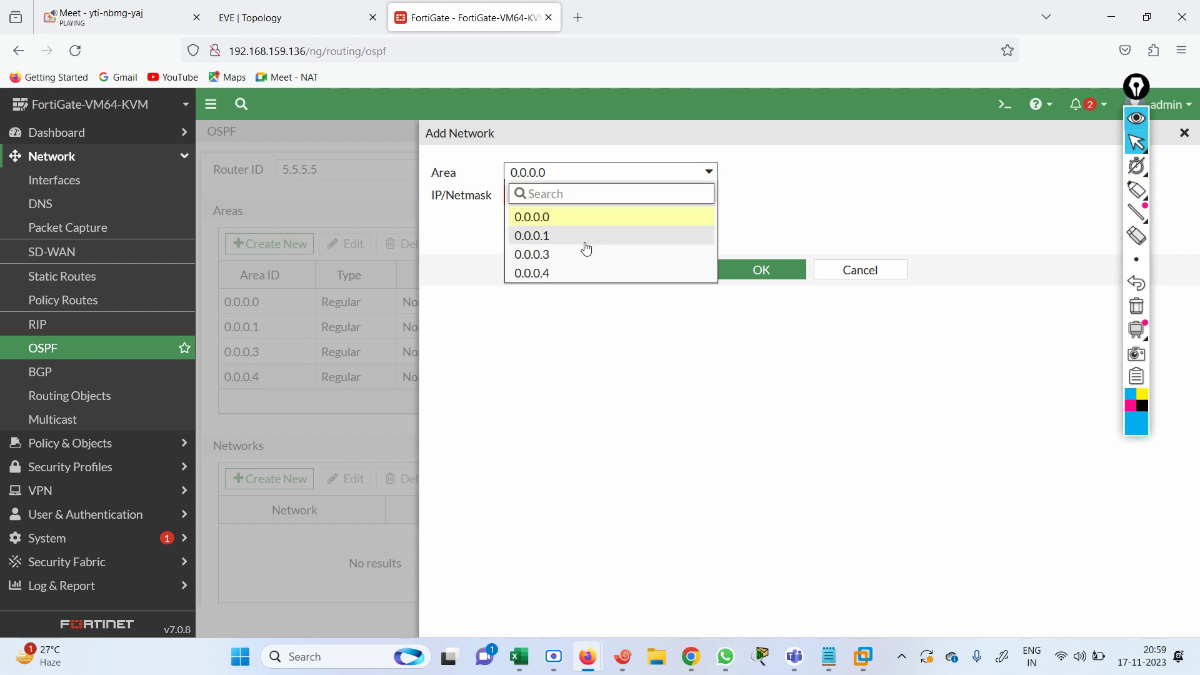
pyautogui.write('16')
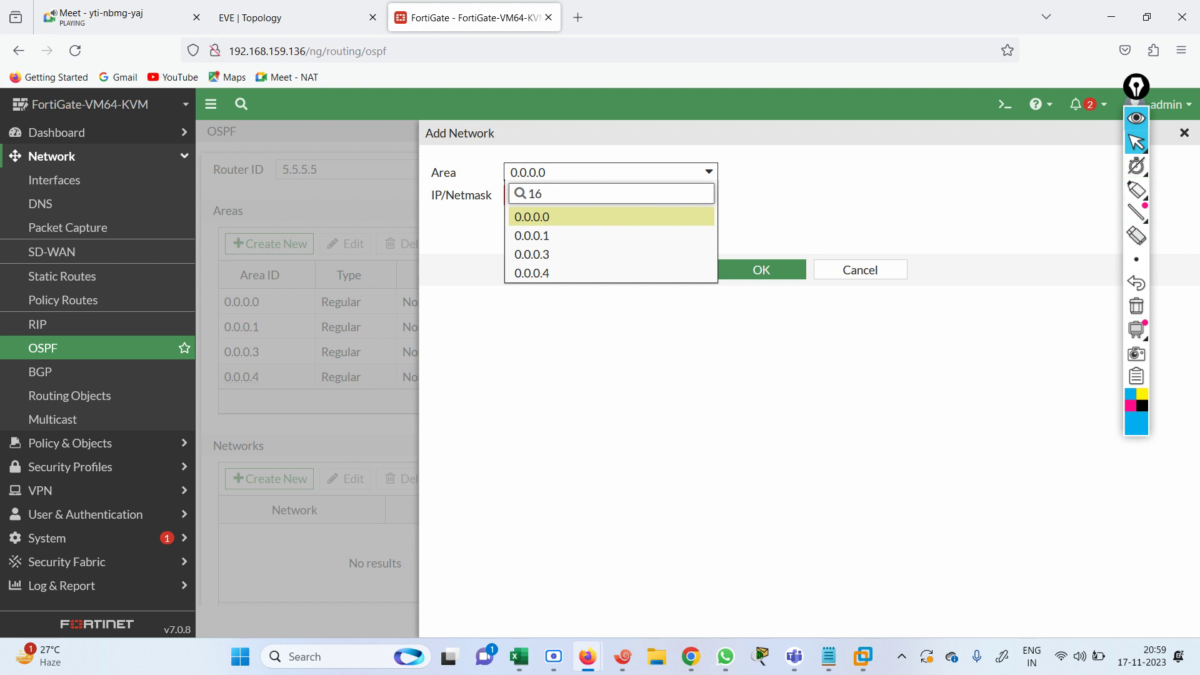
pyautogui.press('BackSpace')
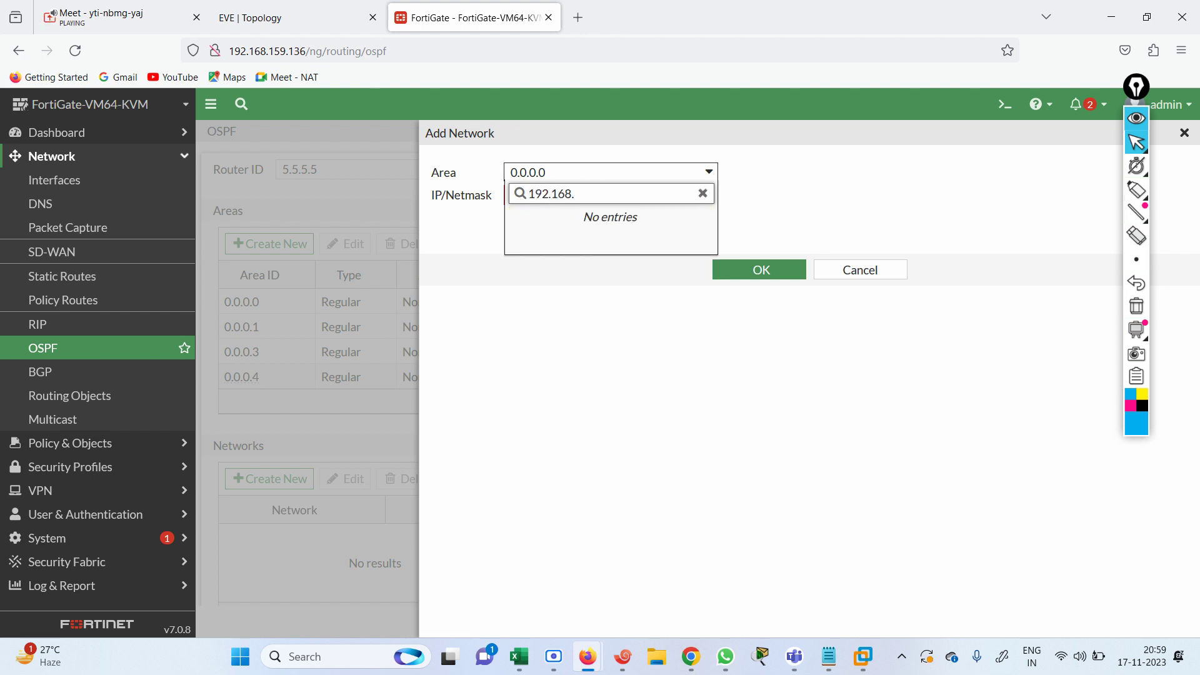
pyautogui.write('92.168.2.0/24')
pyautogui.click(609, 390)
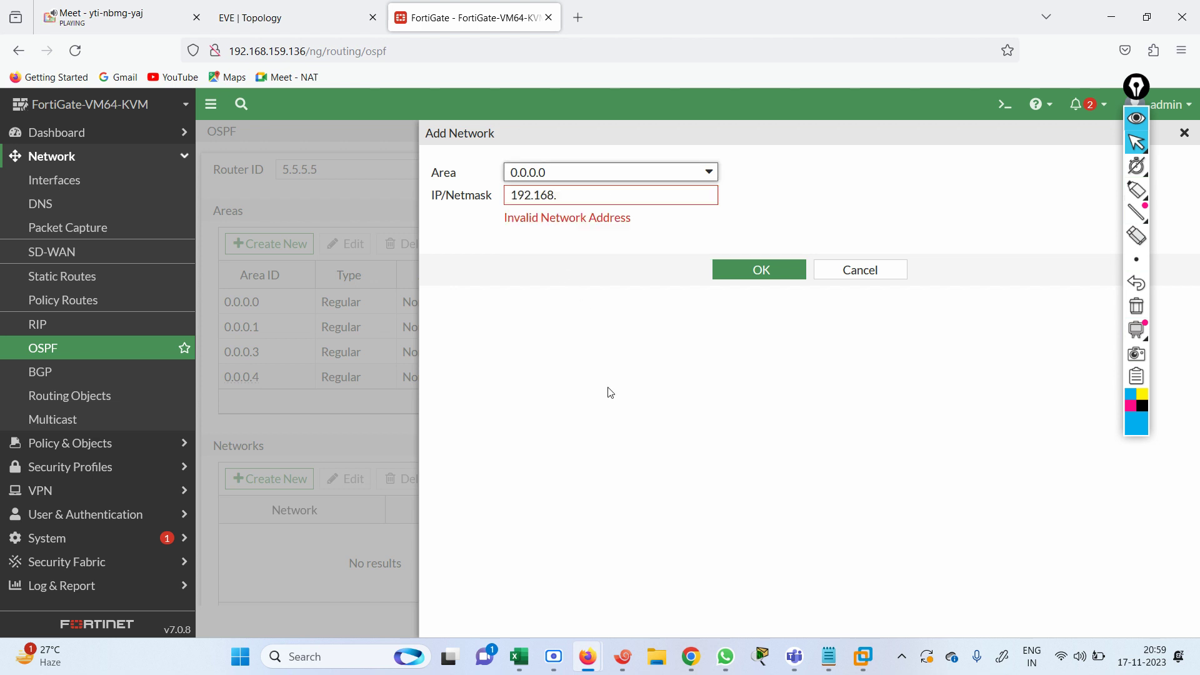
# - Complete the network's IP/netmask as 192.168.2.0/24, check it against the EVE topology and save the entry
pyautogui.click(566, 196)
pyautogui.write('2.0/')
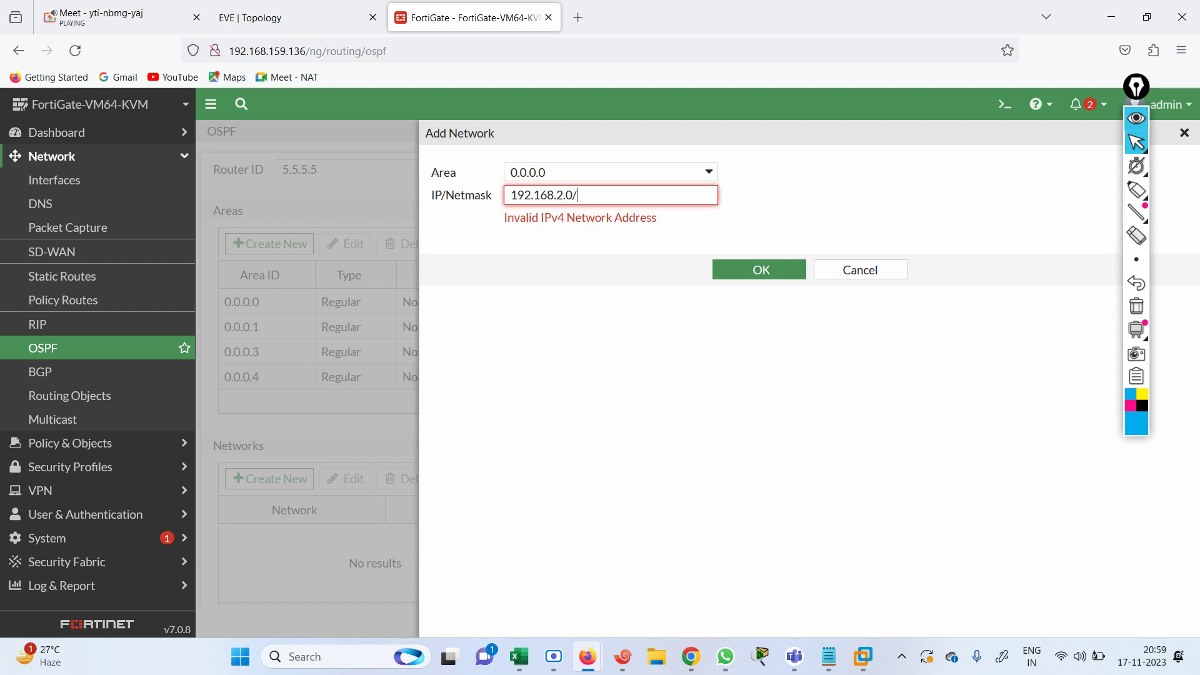
pyautogui.write('24')
pyautogui.click(663, 348)
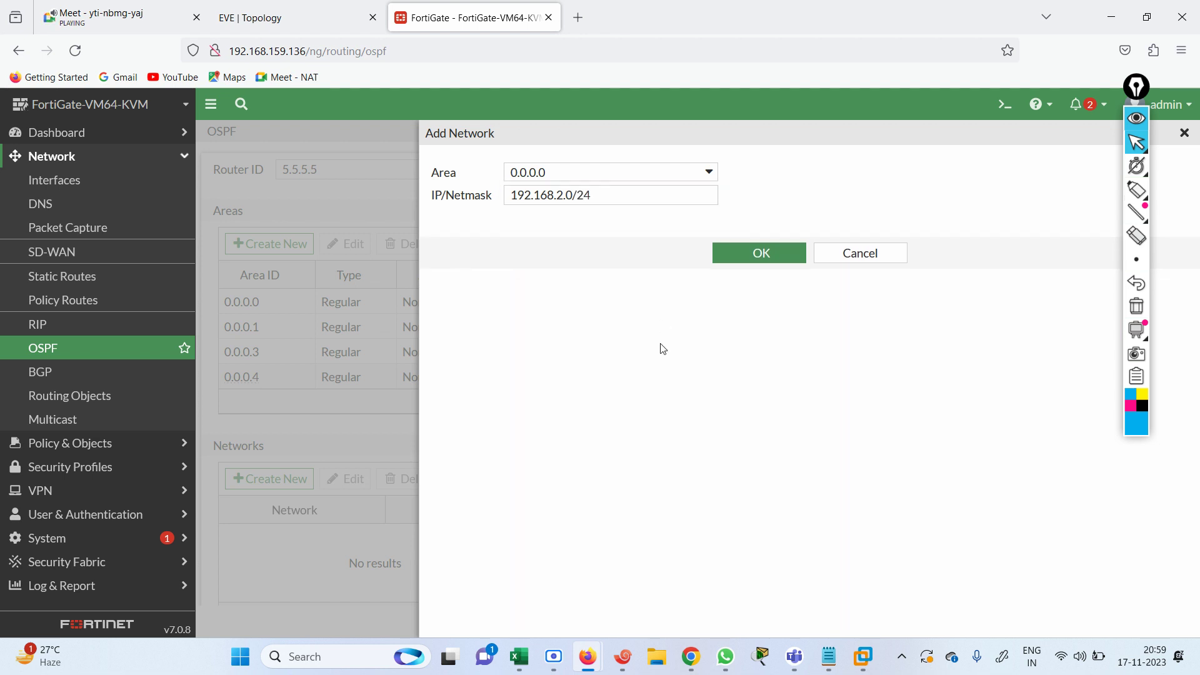
pyautogui.click(285, 31)
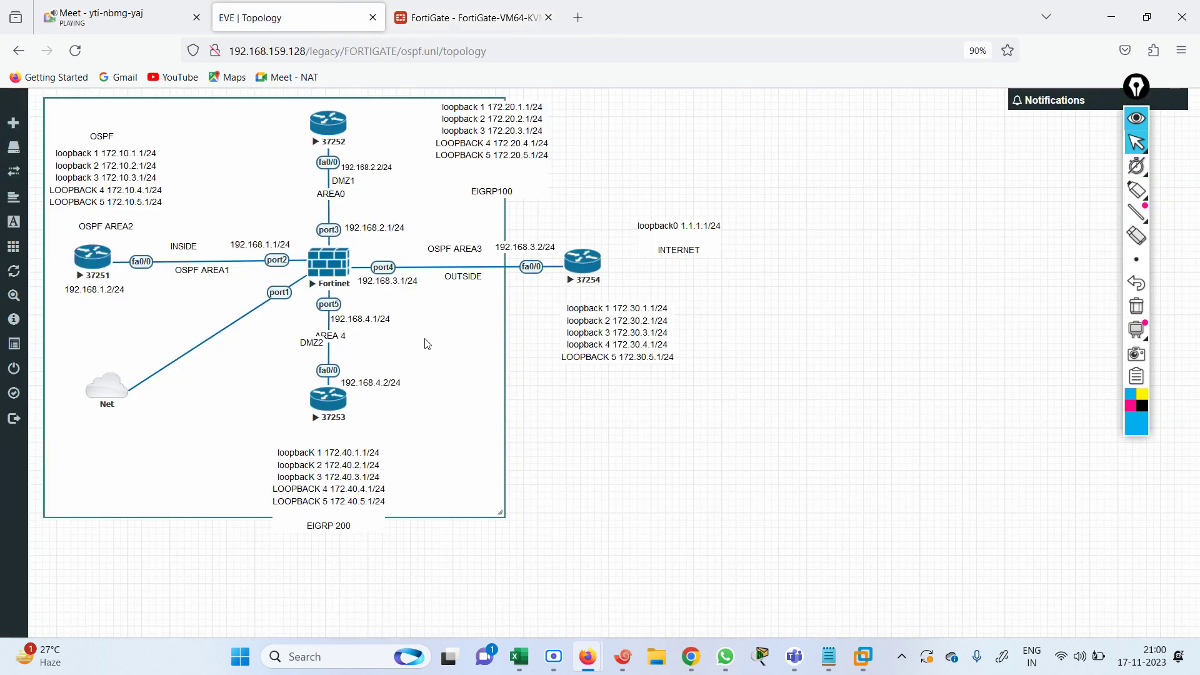
pyautogui.click(442, 5)
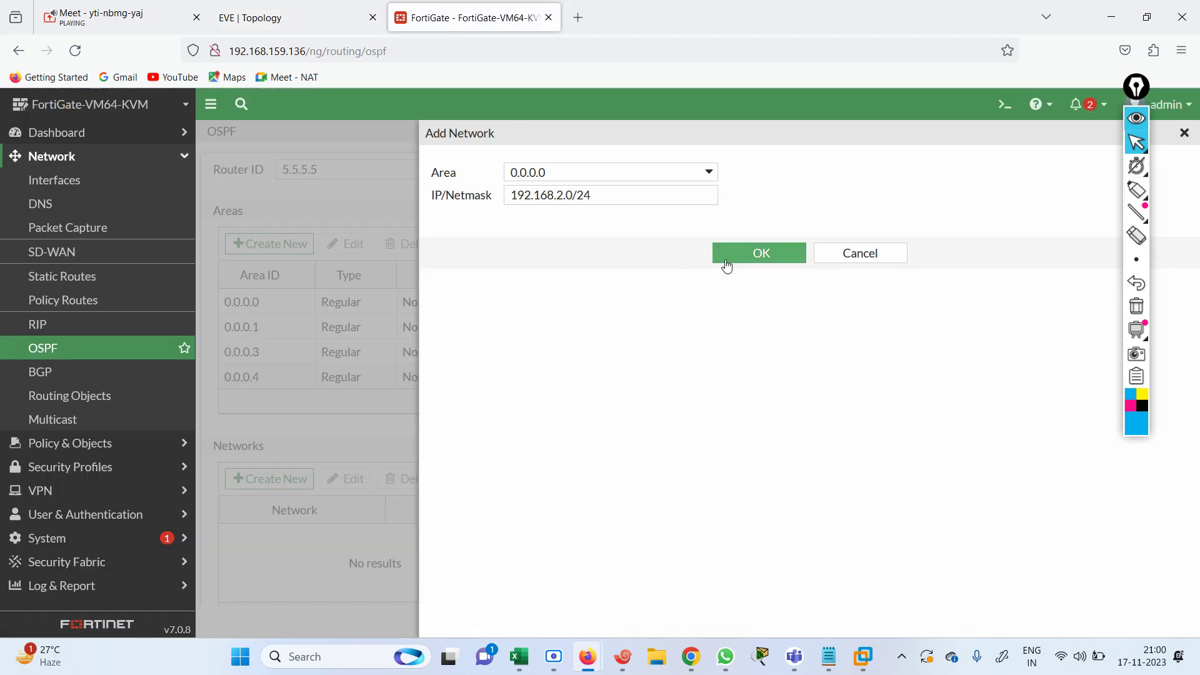
pyautogui.click(761, 255)
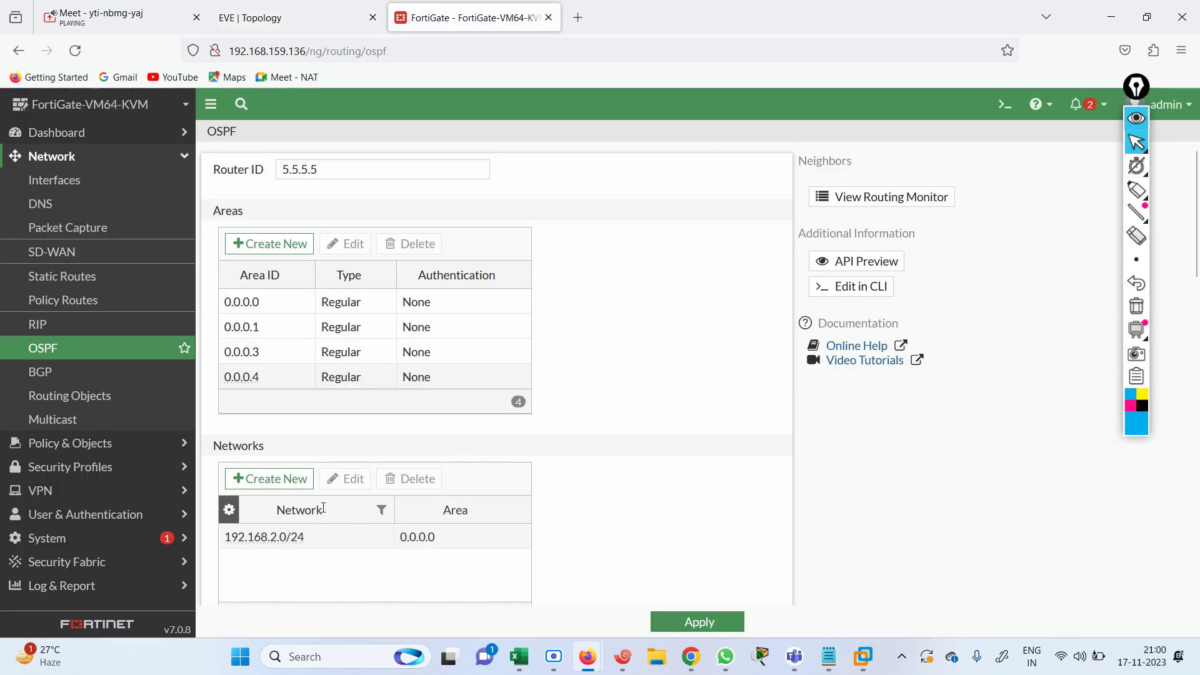
# - Add the OSPF network 192.168.1.0/24 to area 0.0.0.1
pyautogui.click(272, 479)
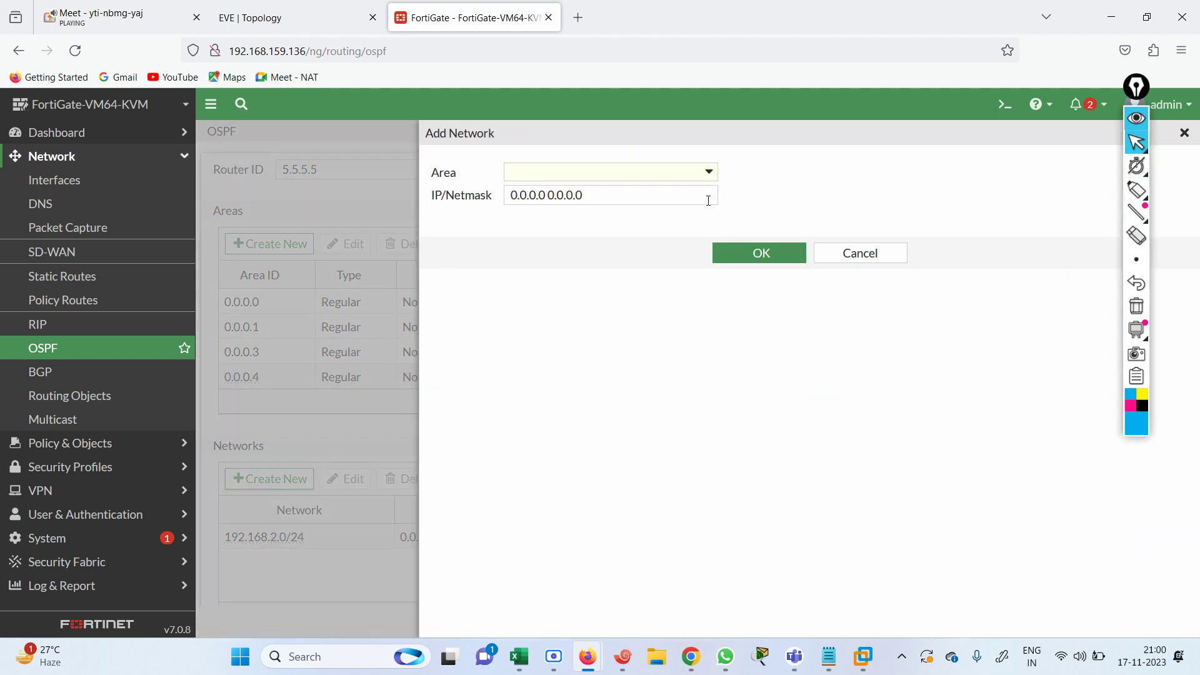
pyautogui.click(708, 171)
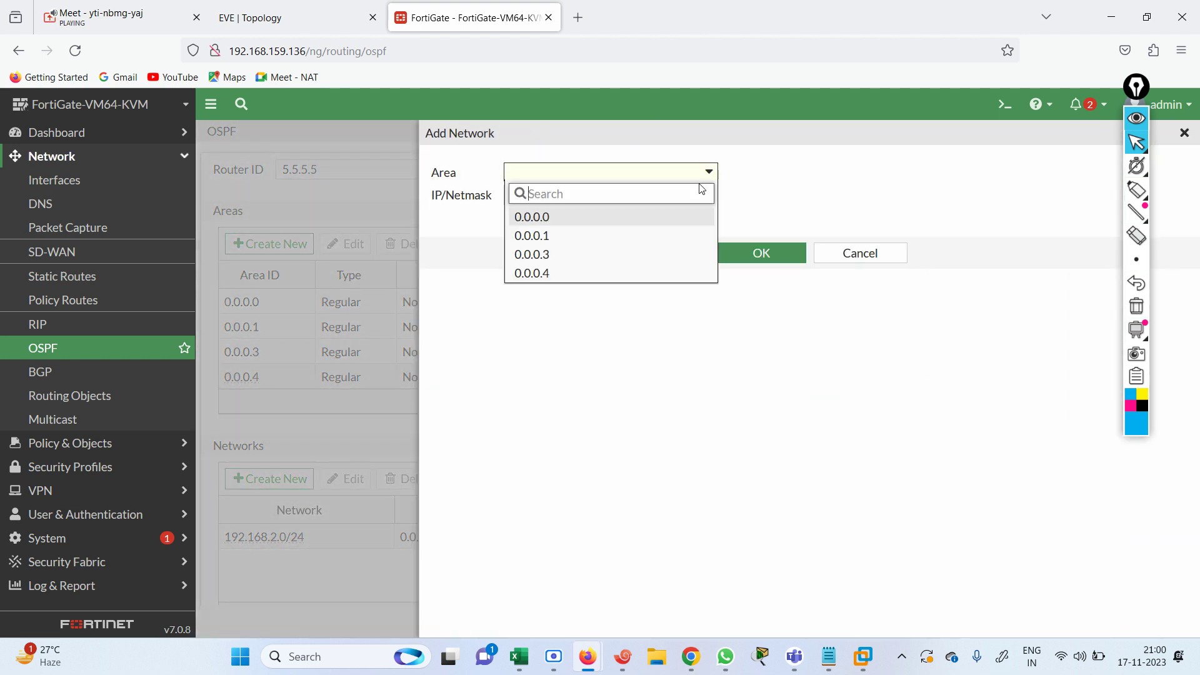
pyautogui.click(581, 239)
pyautogui.tripleClick(577, 194)
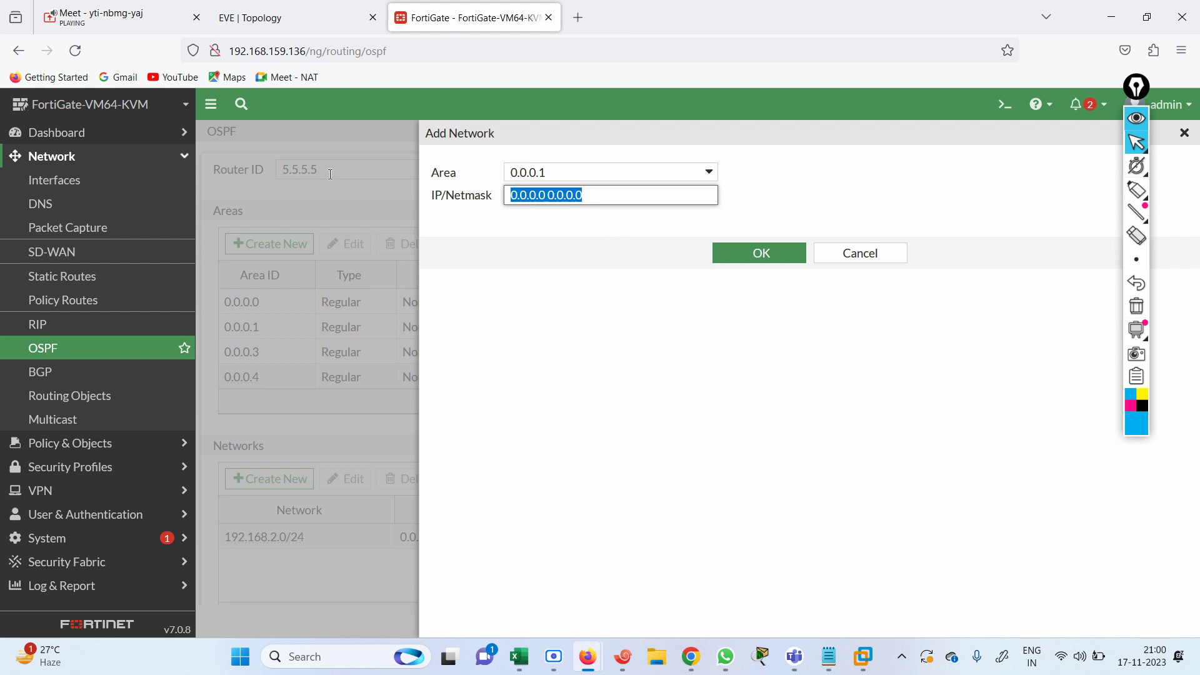
pyautogui.write('192.168.1')
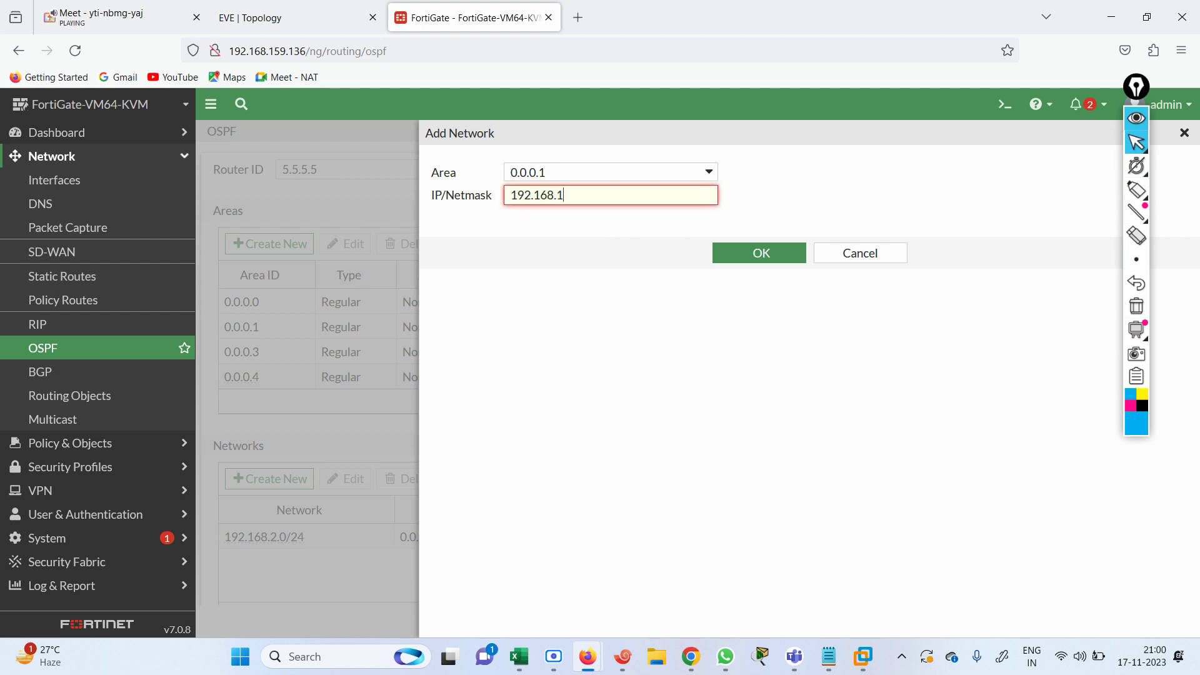
pyautogui.write('.0/24')
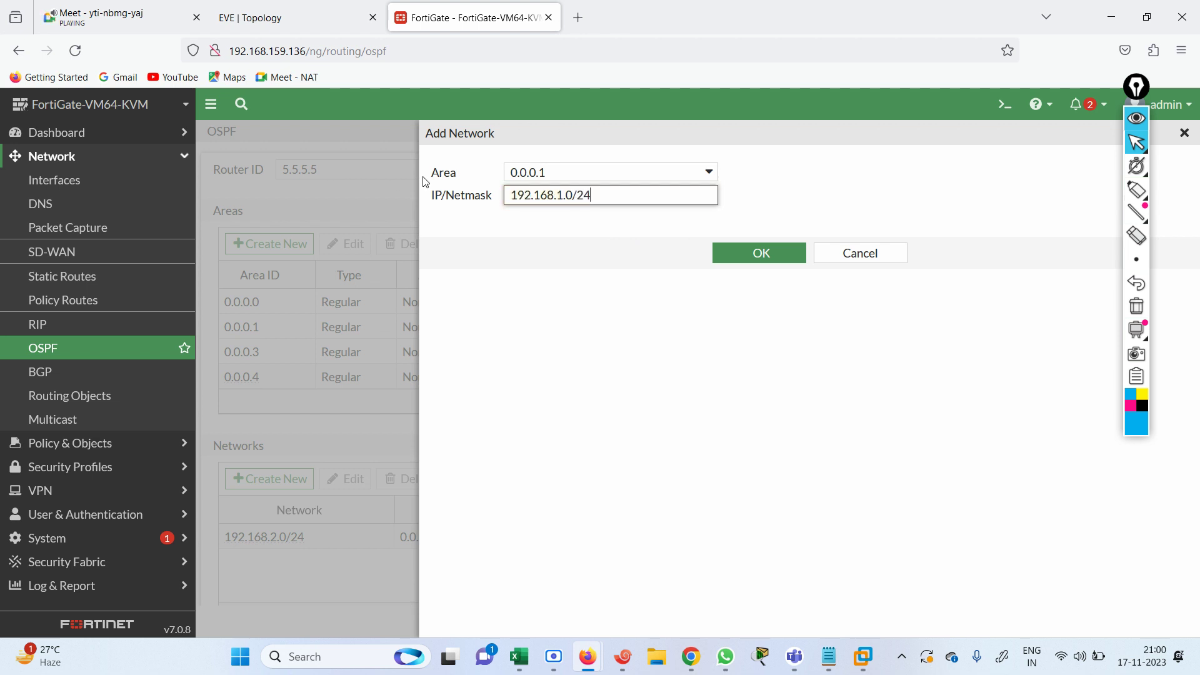
pyautogui.click(763, 254)
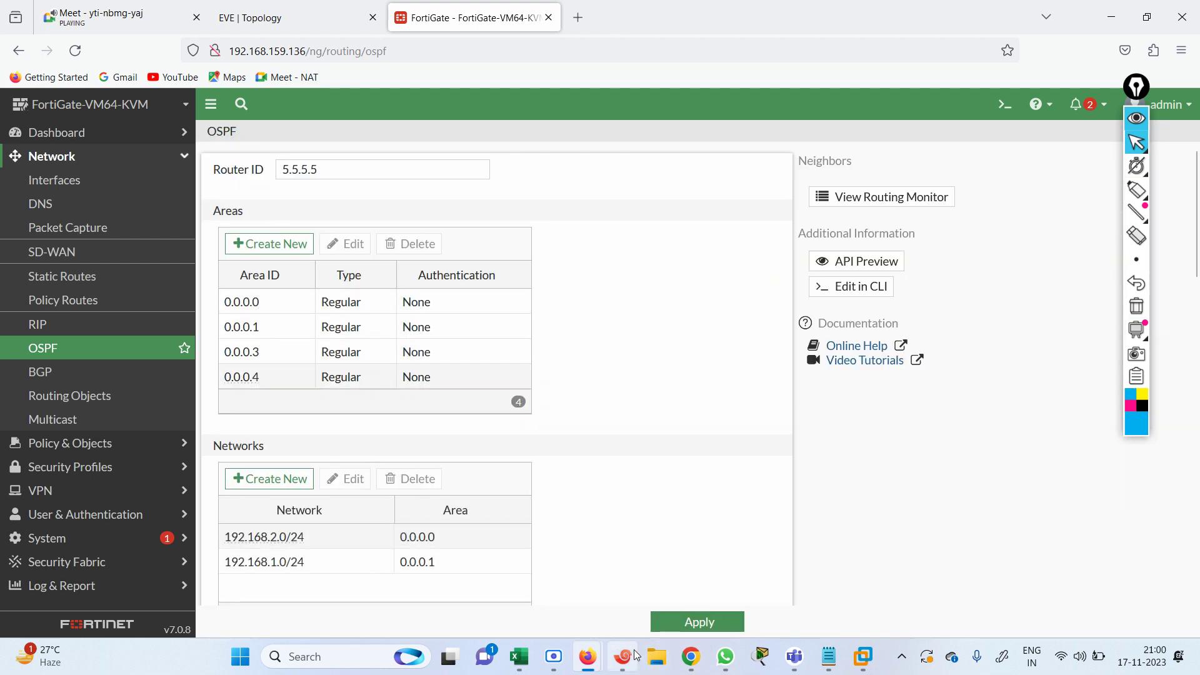
# - Add the OSPF network 192.168.3.0/24 to area 0.0.0.3
pyautogui.click(635, 656)
pyautogui.click(645, 301)
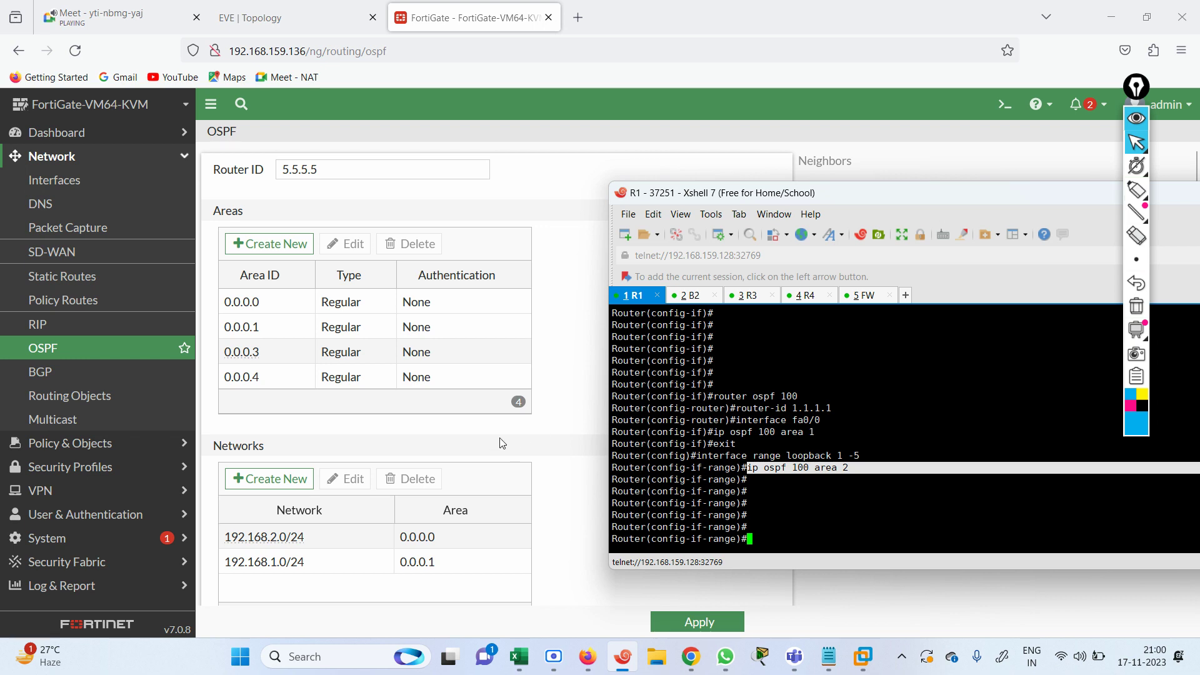
pyautogui.click(320, 441)
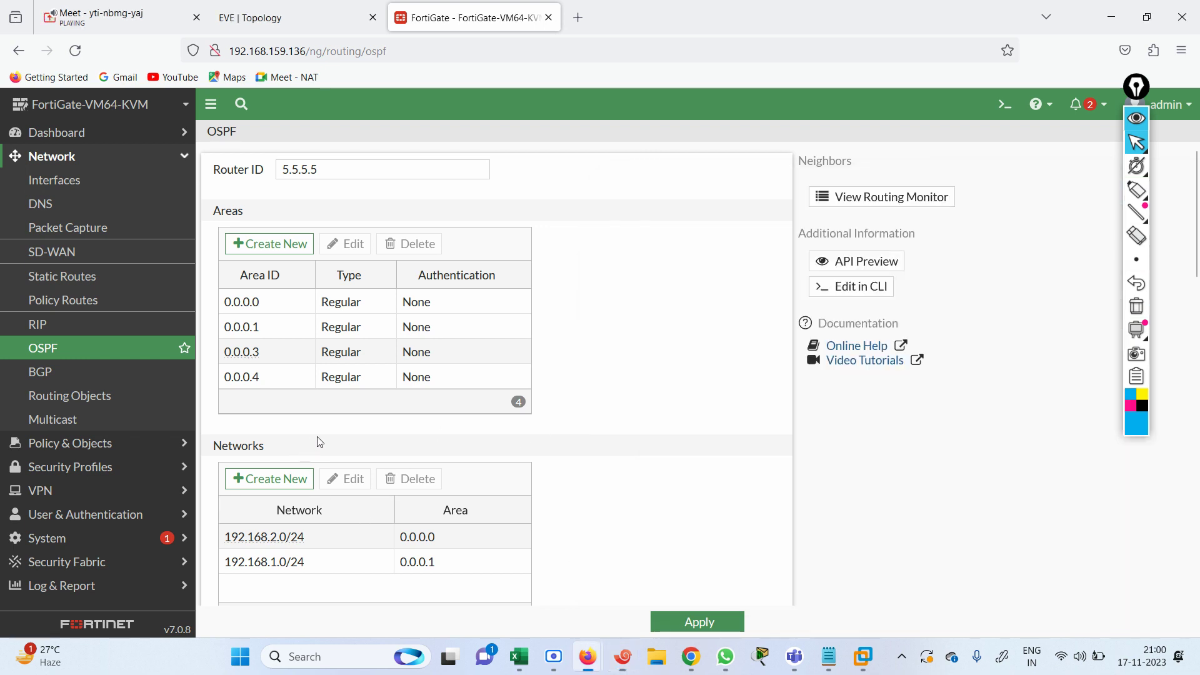
pyautogui.click(286, 482)
pyautogui.click(718, 172)
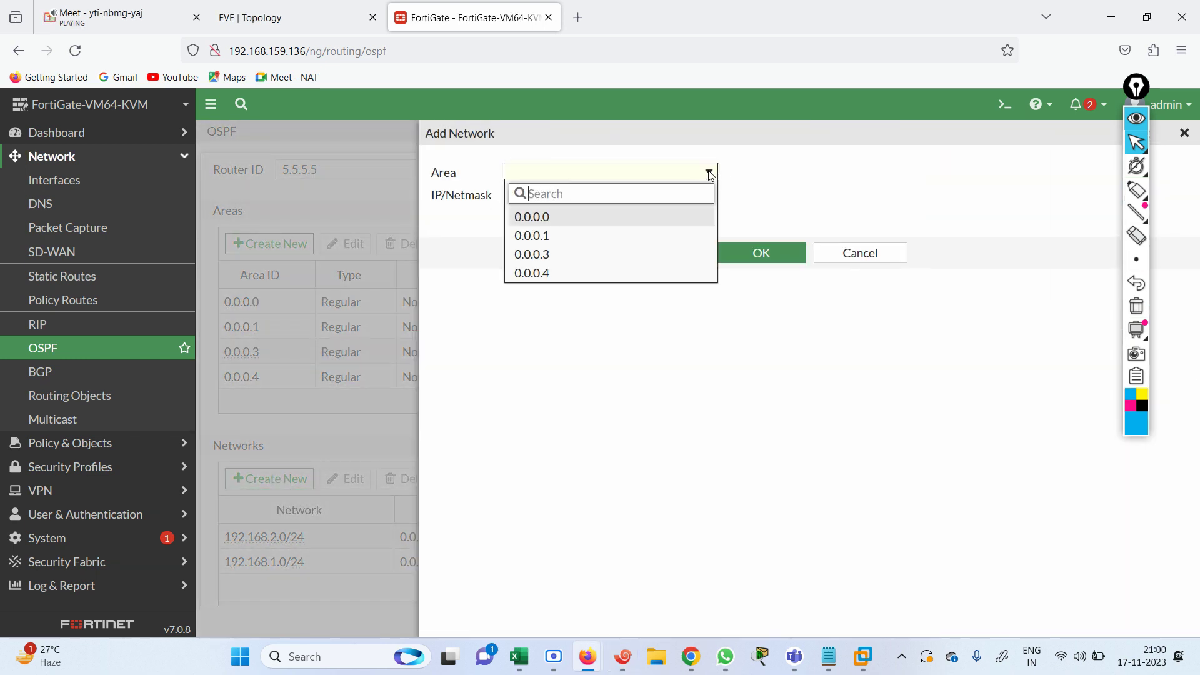
pyautogui.click(583, 255)
pyautogui.moveTo(623, 197); pyautogui.dragTo(384, 196)
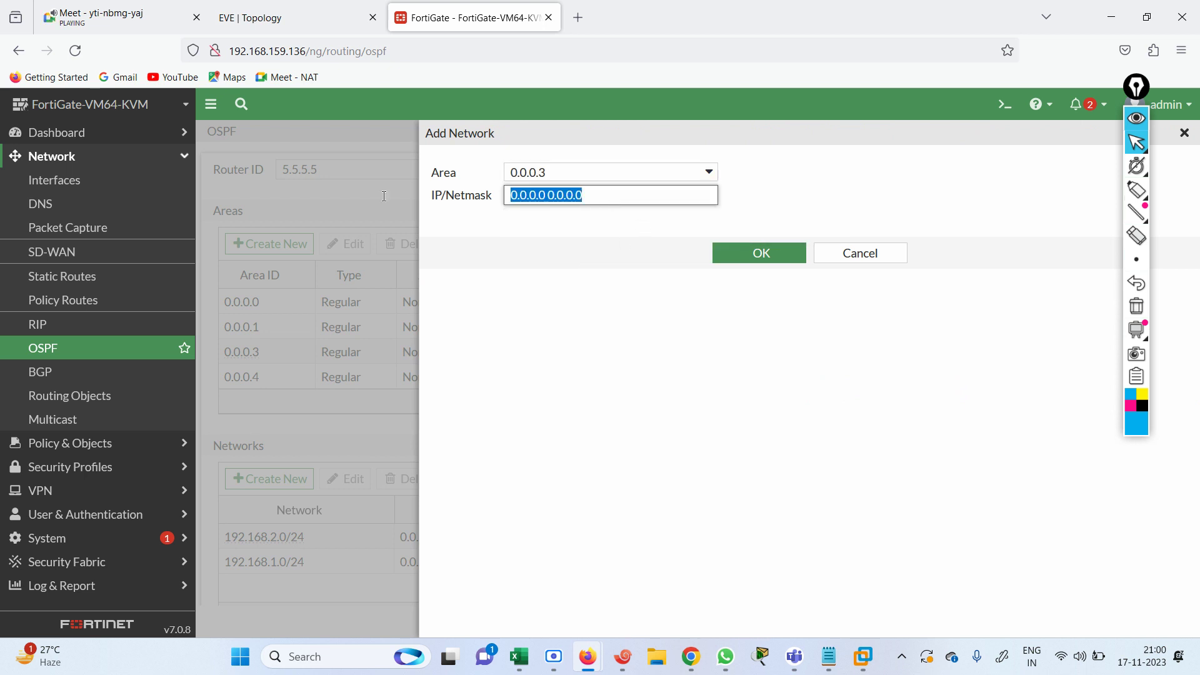
pyautogui.write('192.168.')
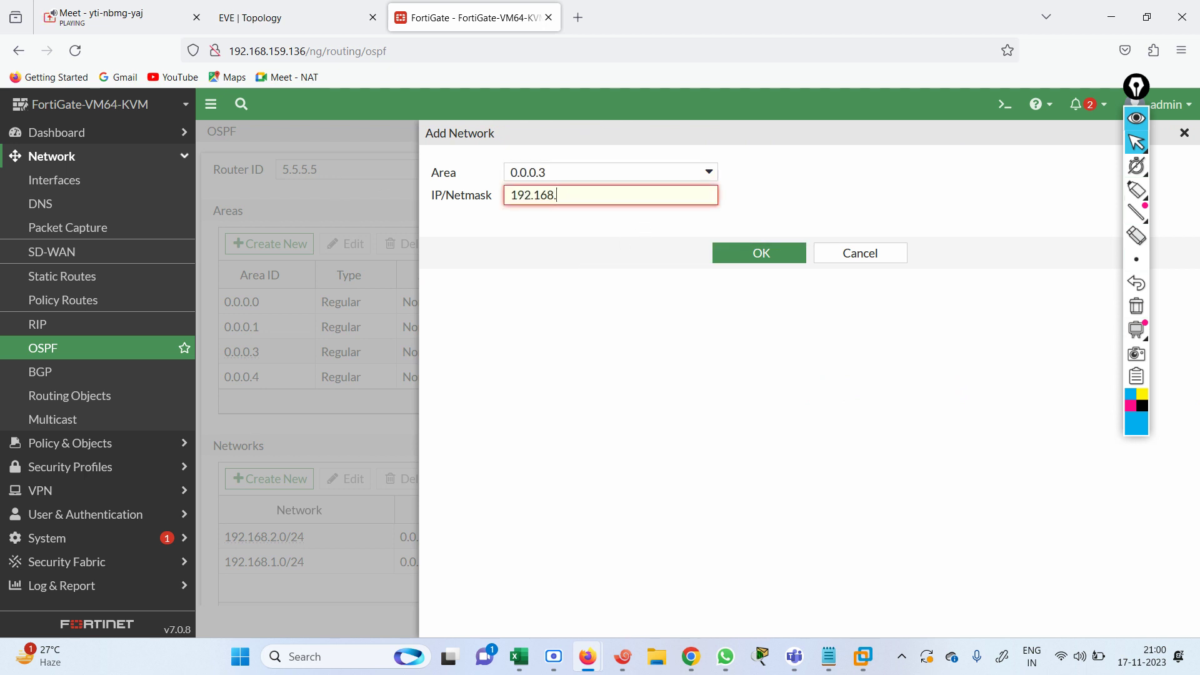
pyautogui.write('3.0/24')
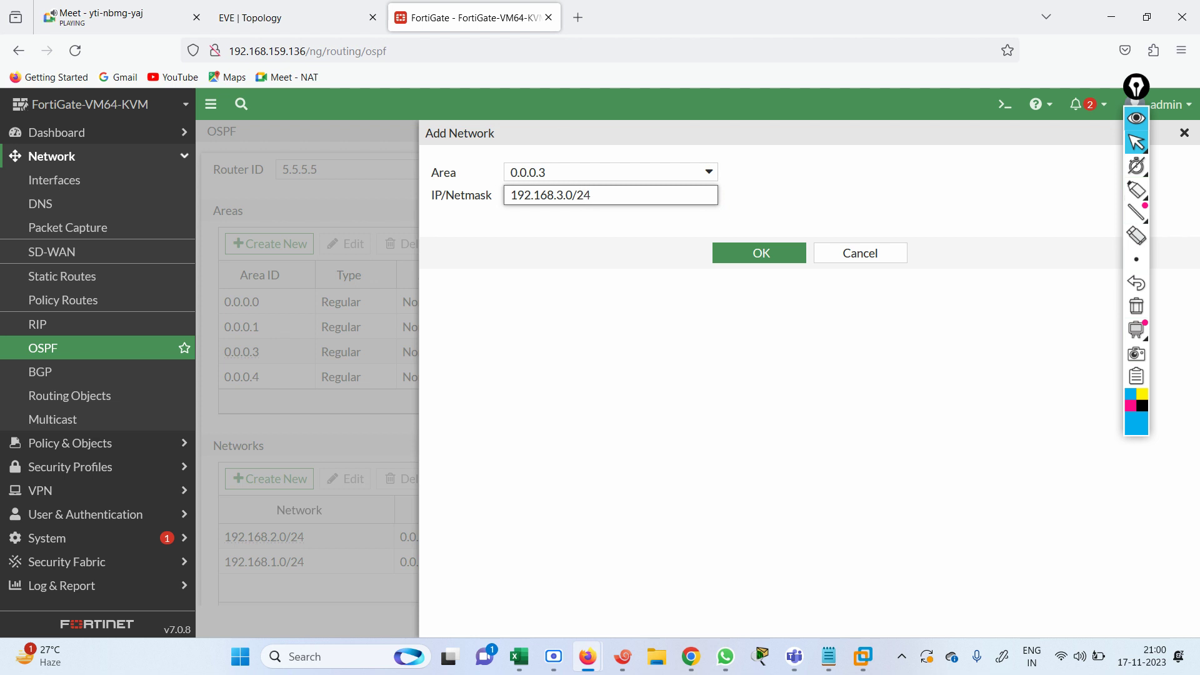
pyautogui.click(774, 251)
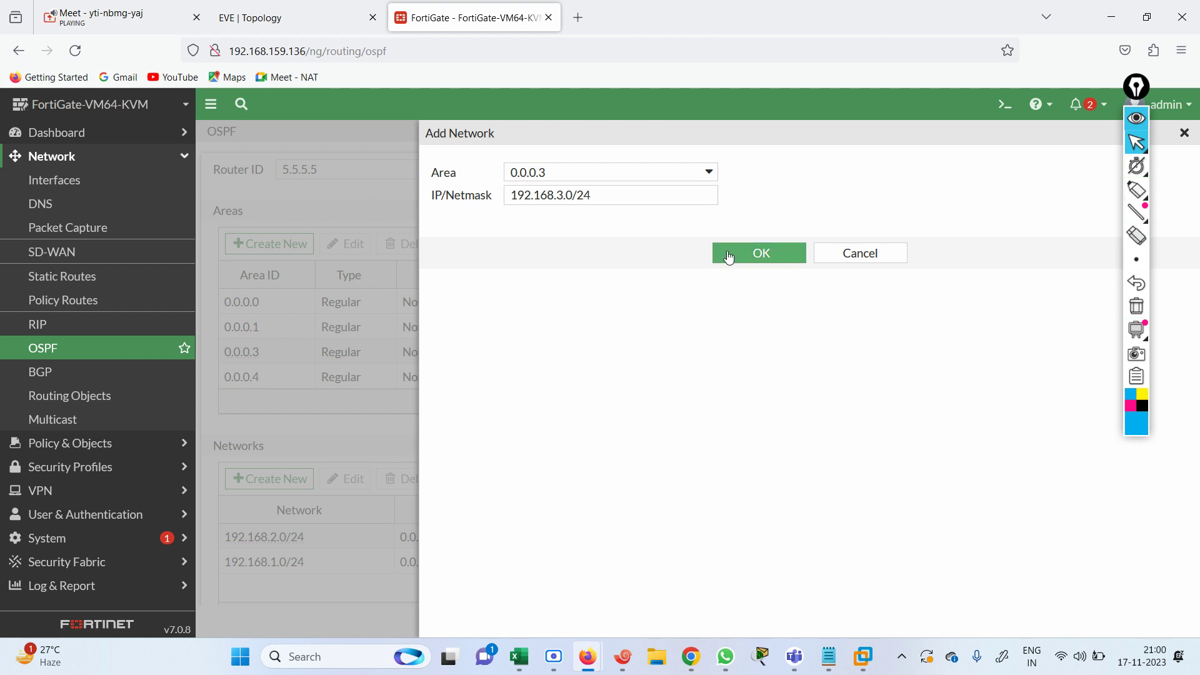
pyautogui.click(763, 251)
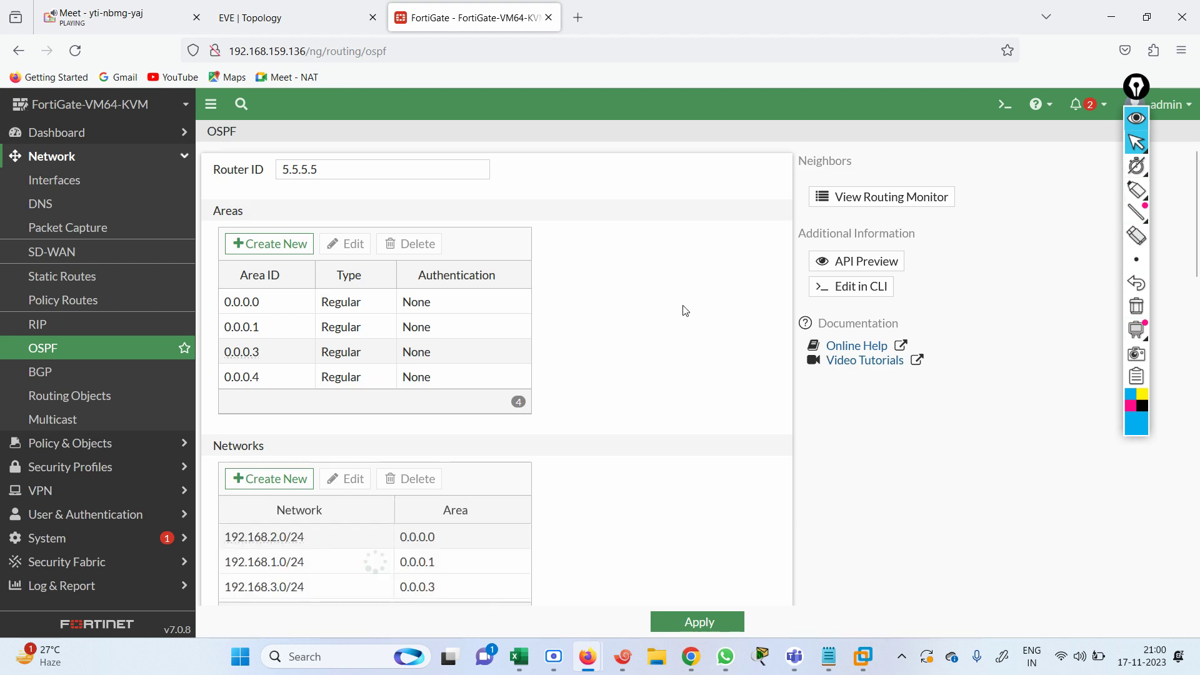
# - Add the OSPF network 192.168.4.0/24 to area 0.0.0.4 and apply the firewall's OSPF settings
pyautogui.click(310, 478)
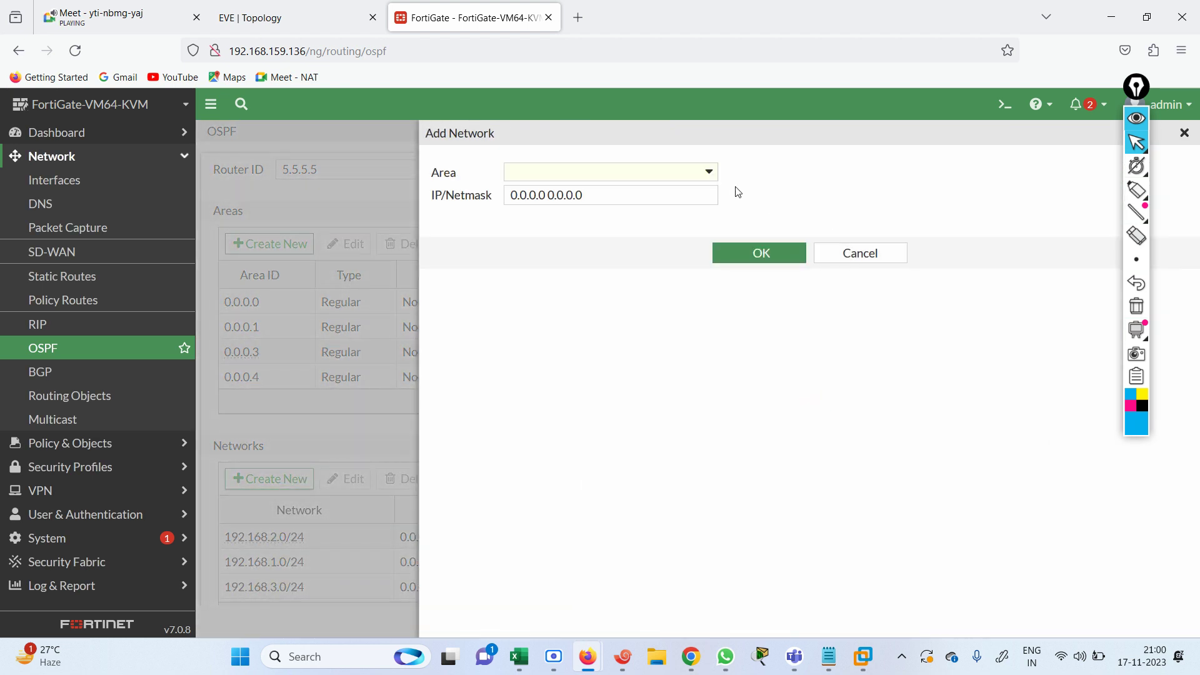
pyautogui.click(711, 179)
pyautogui.click(632, 273)
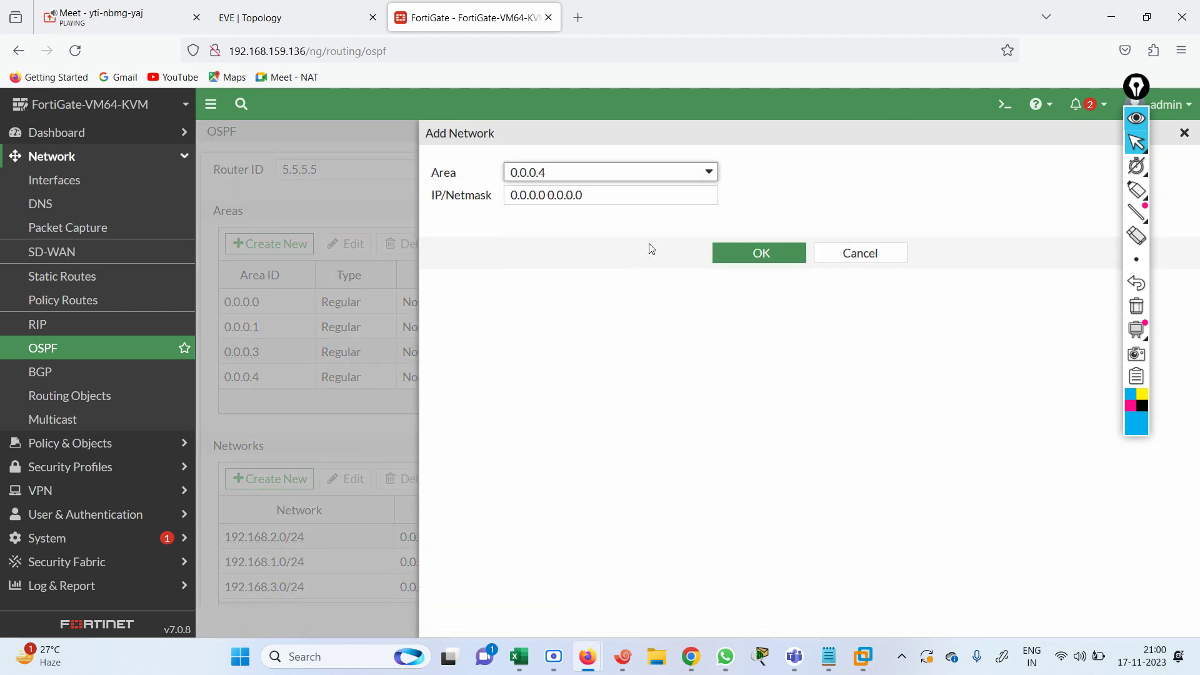
pyautogui.click(610, 204)
pyautogui.write('192.16')
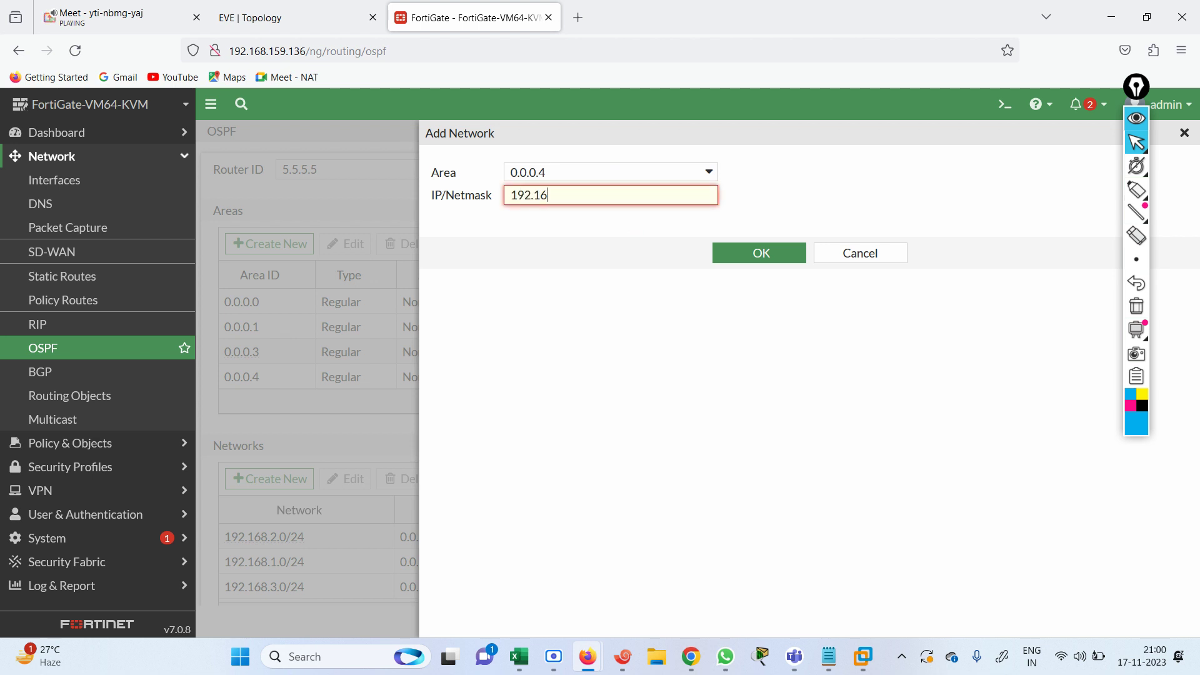
pyautogui.write('8.4.0/24')
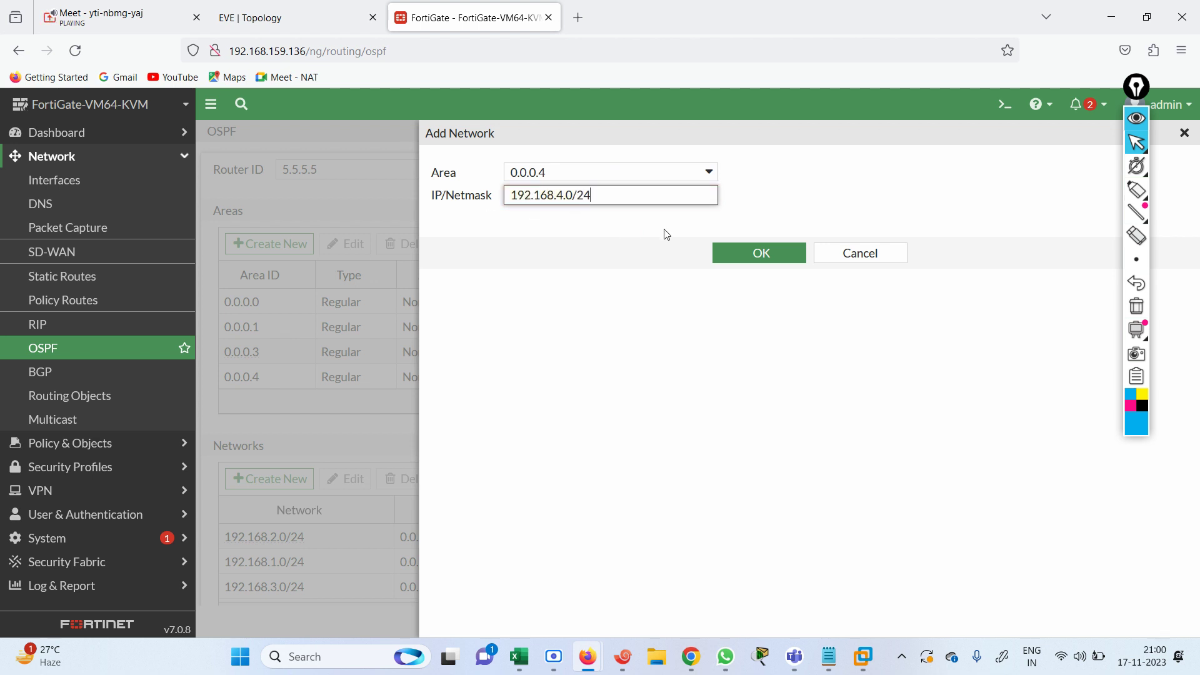
pyautogui.click(719, 254)
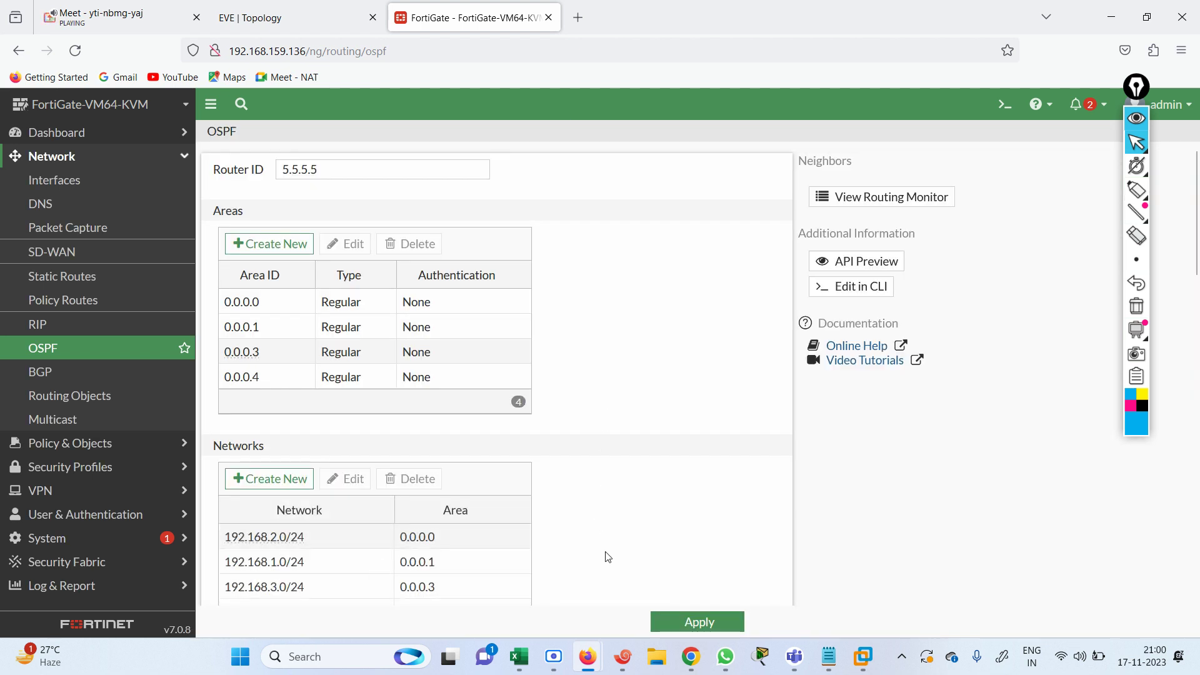
pyautogui.click(698, 622)
# - Switch to the R1 session in Xshell and leave configuration mode with the end command
pyautogui.click(633, 663)
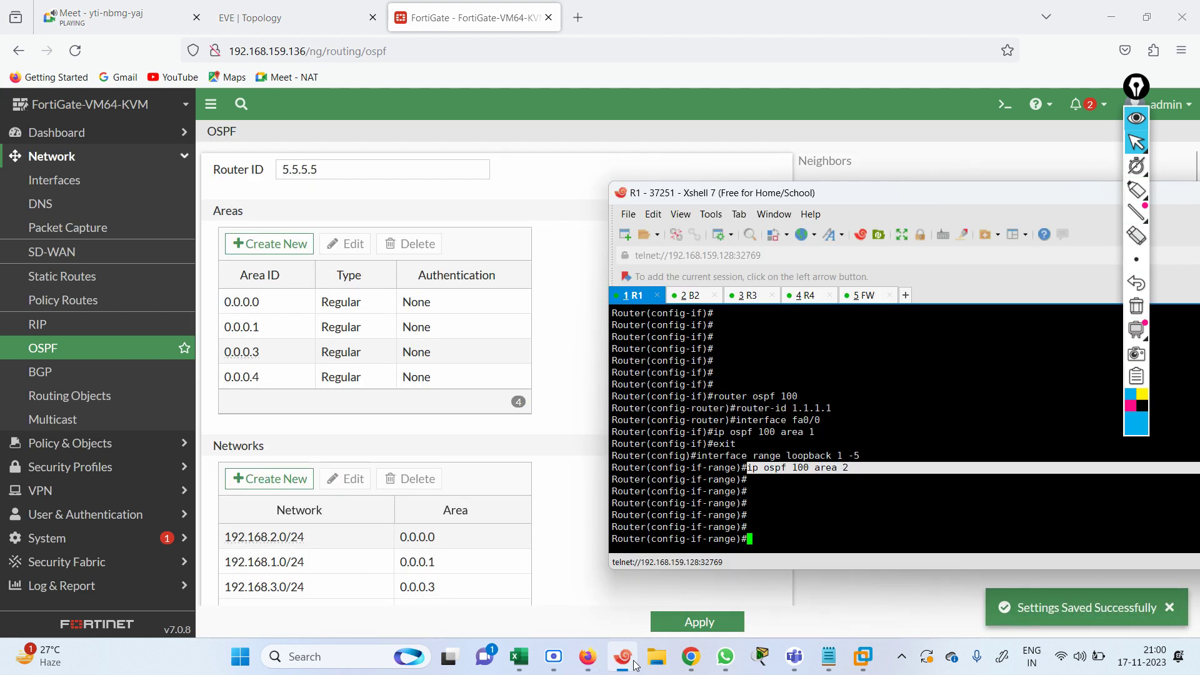
pyautogui.press('Return')
pyautogui.press('Return')
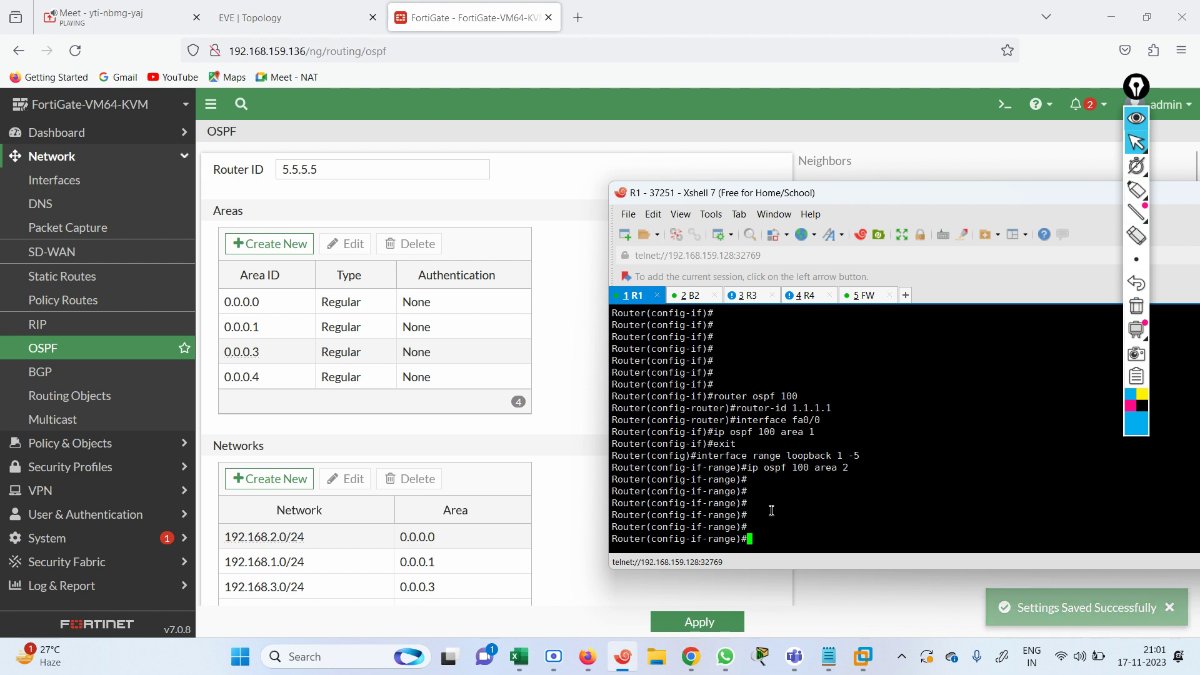
pyautogui.press('Return')
pyautogui.write('end')
pyautogui.press('Return')
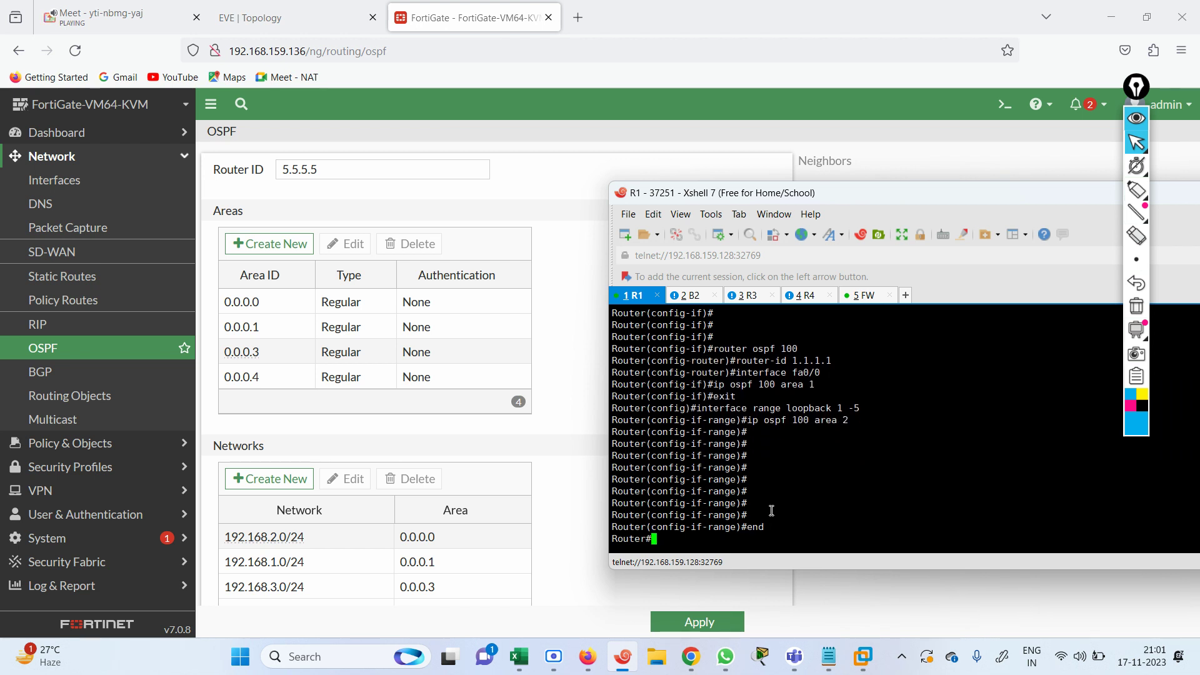
# - Check the OSPF adjacency messages in the terminal sessions of routers R1, B2, R3 and R4
pyautogui.press('Return')
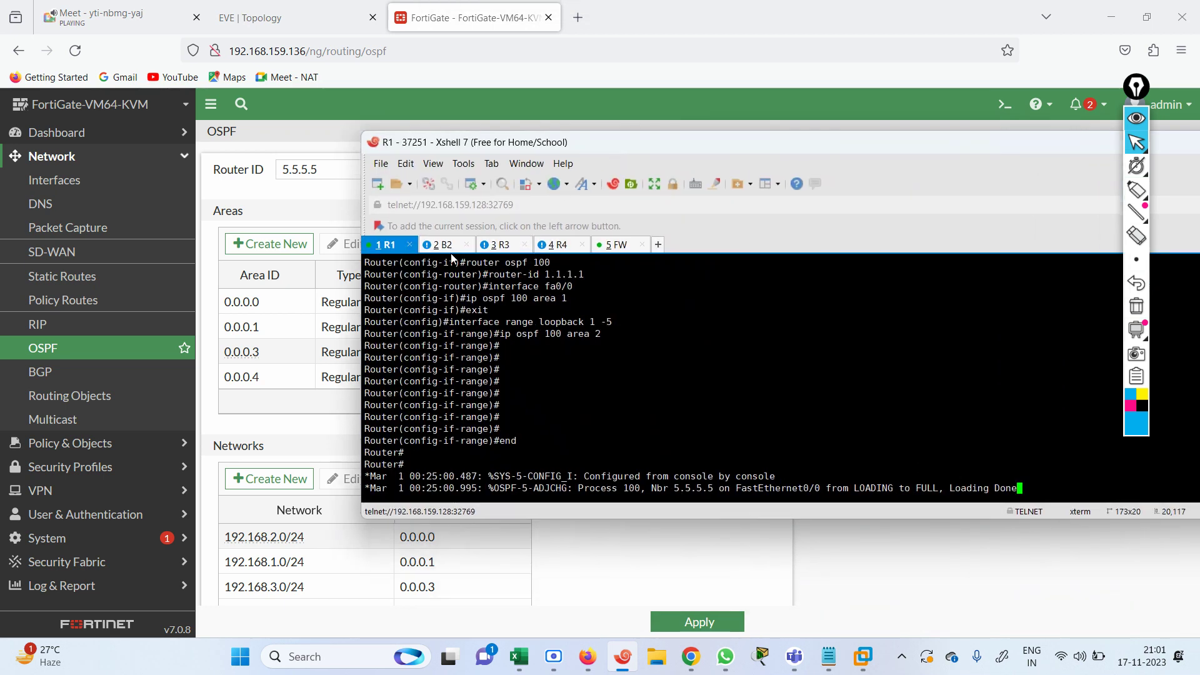
pyautogui.moveTo(865, 194); pyautogui.dragTo(618, 143)
pyautogui.moveTo(581, 489); pyautogui.dragTo(1038, 493)
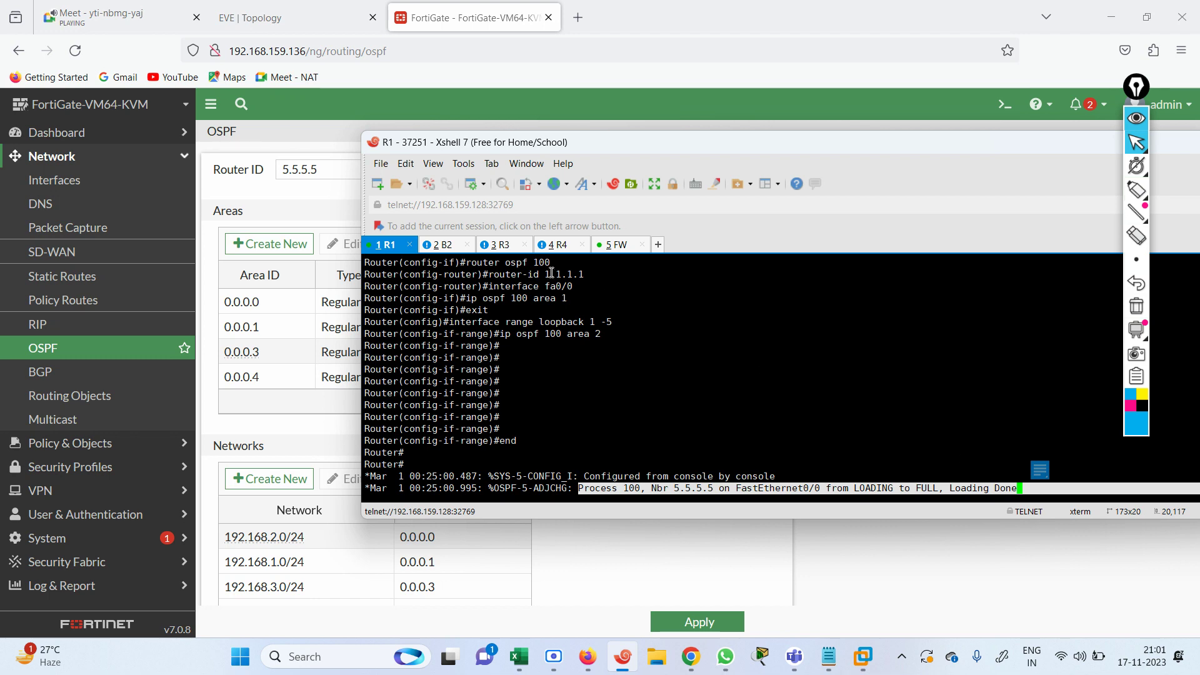
pyautogui.click(441, 245)
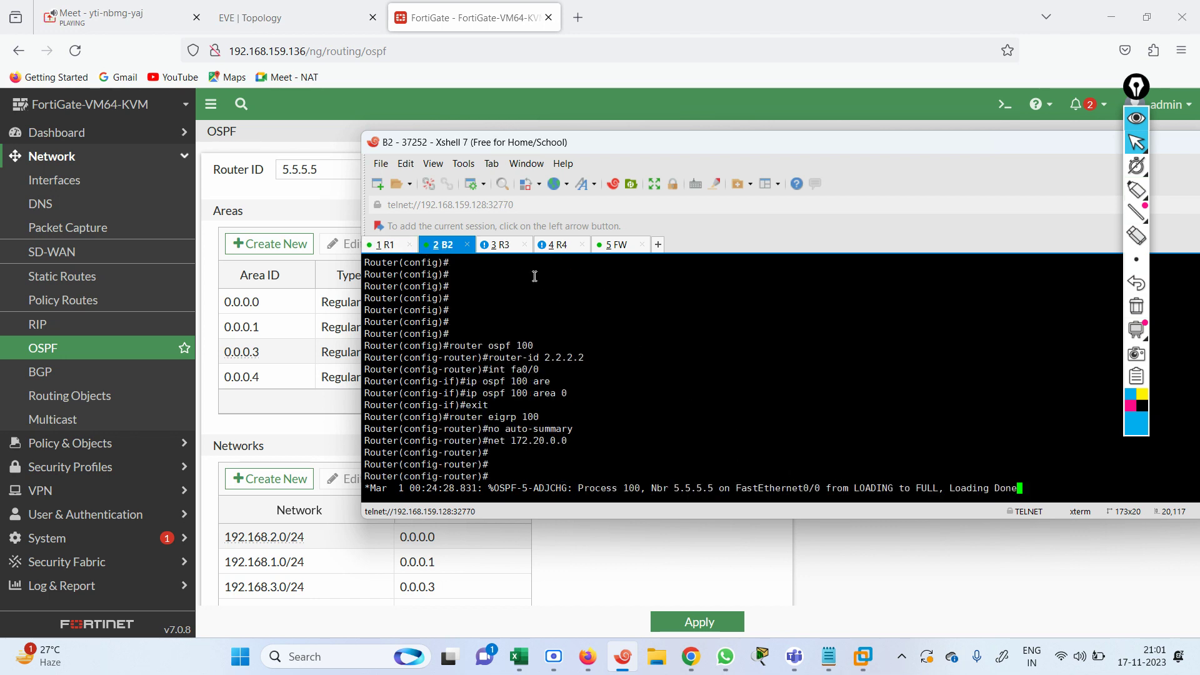
pyautogui.click(503, 246)
pyautogui.click(561, 245)
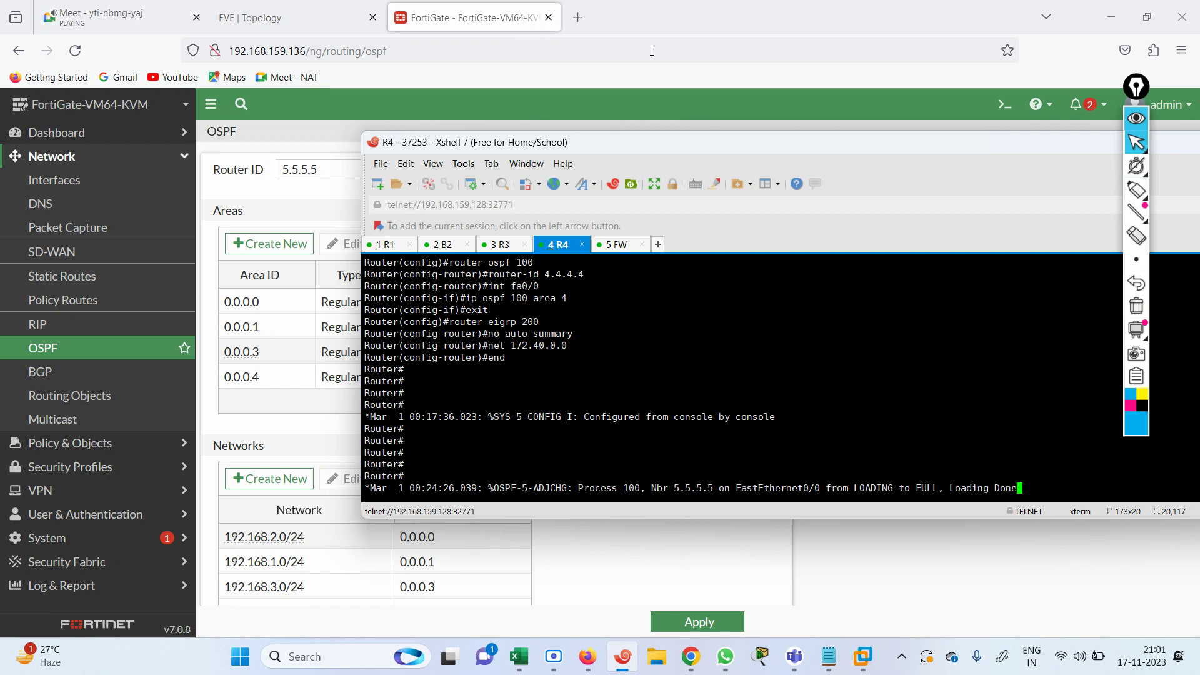
# - List the OSPF routes on router R1 with show ip route ospf and highlight the 172.30.x.x and 192.168.x.x inter-area entries
pyautogui.click(391, 245)
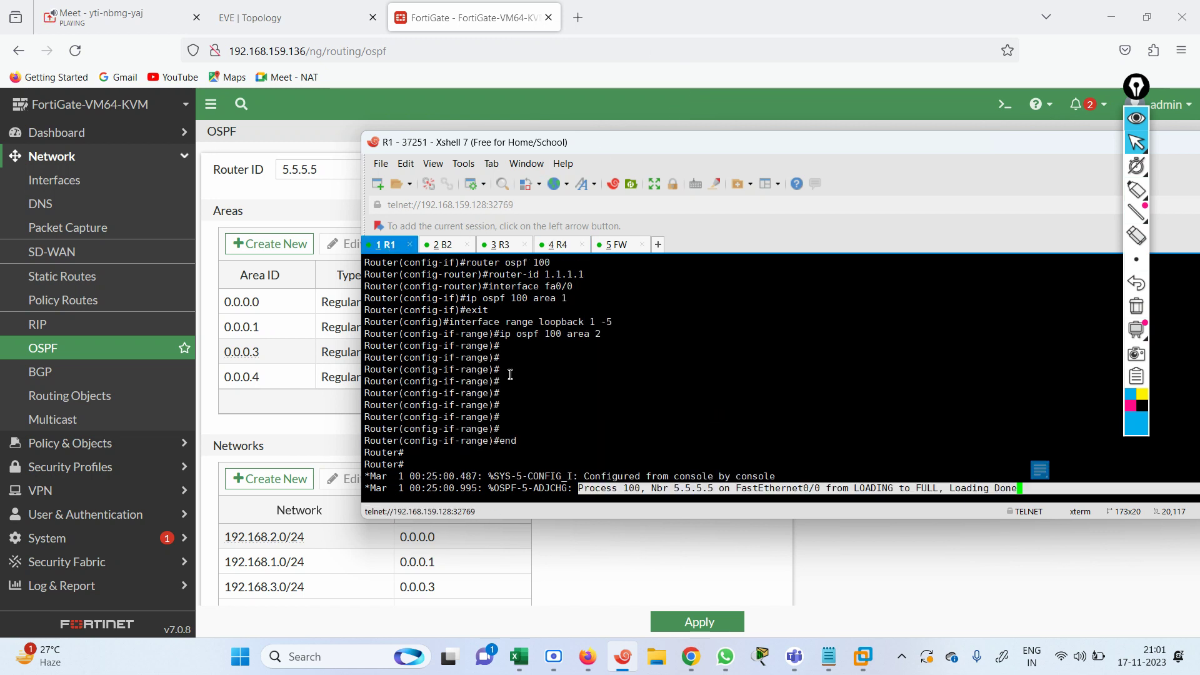
pyautogui.press('Return')
pyautogui.write('sh')
pyautogui.press('Tab')
pyautogui.write('ip rou')
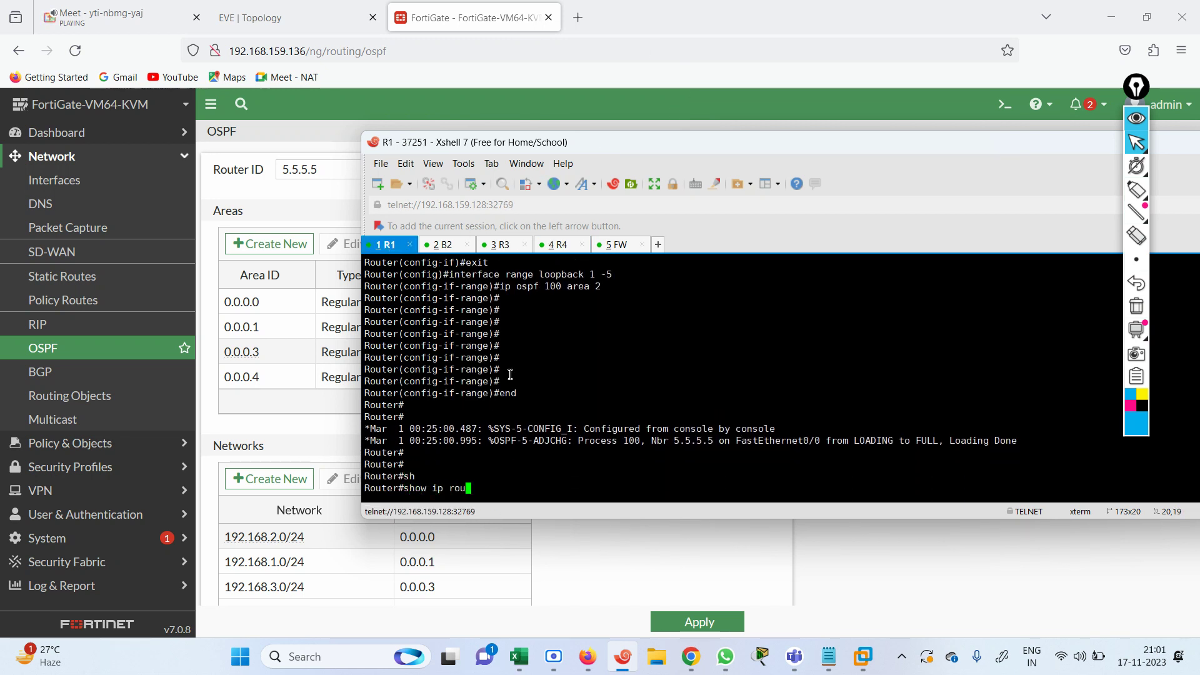
pyautogui.press('Tab')
pyautogui.write('os')
pyautogui.press('Tab')
pyautogui.press('Return')
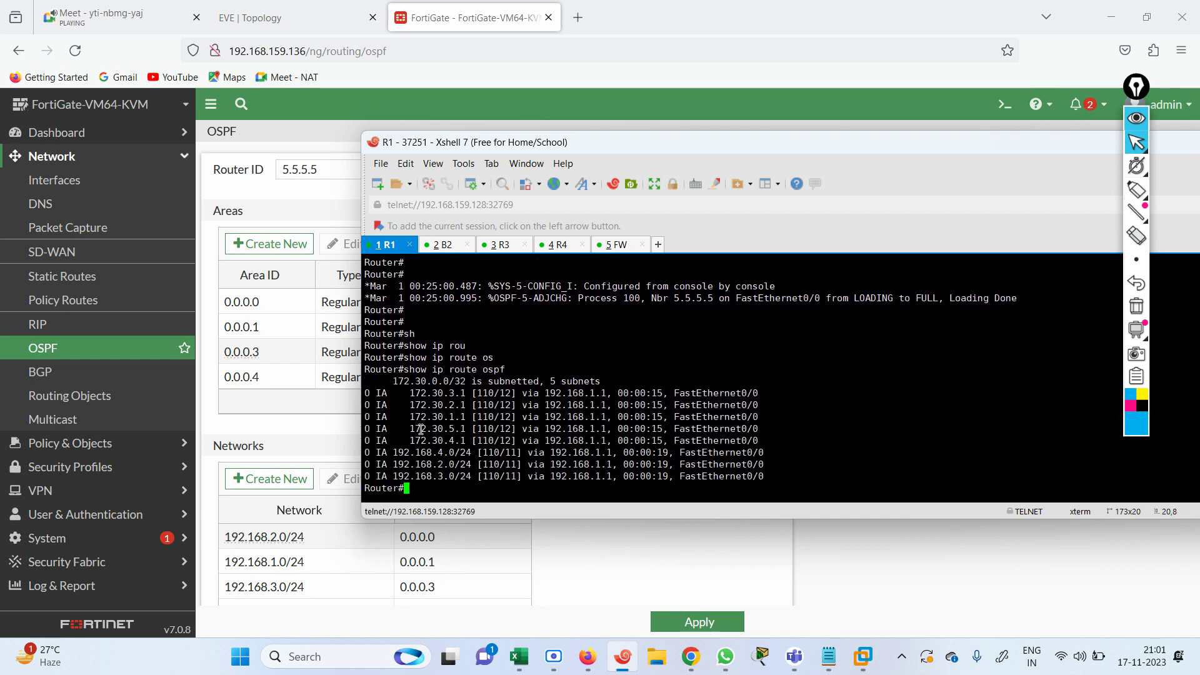
pyautogui.moveTo(391, 393); pyautogui.dragTo(768, 440)
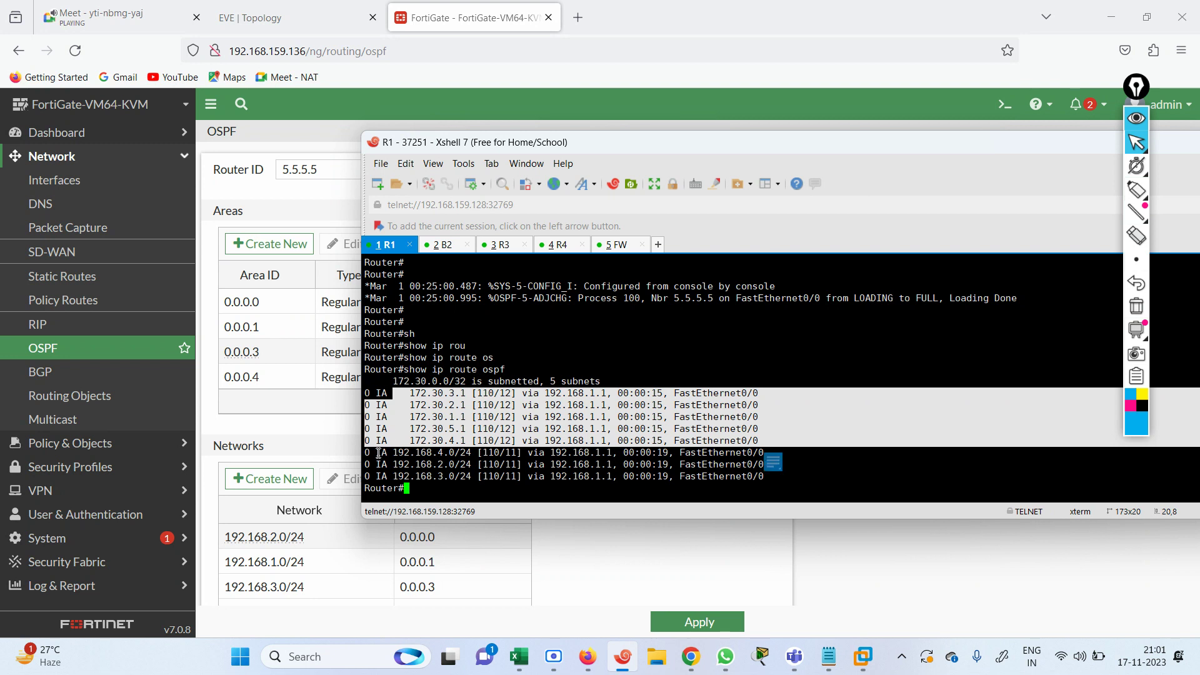
pyautogui.moveTo(378, 452); pyautogui.dragTo(809, 476)
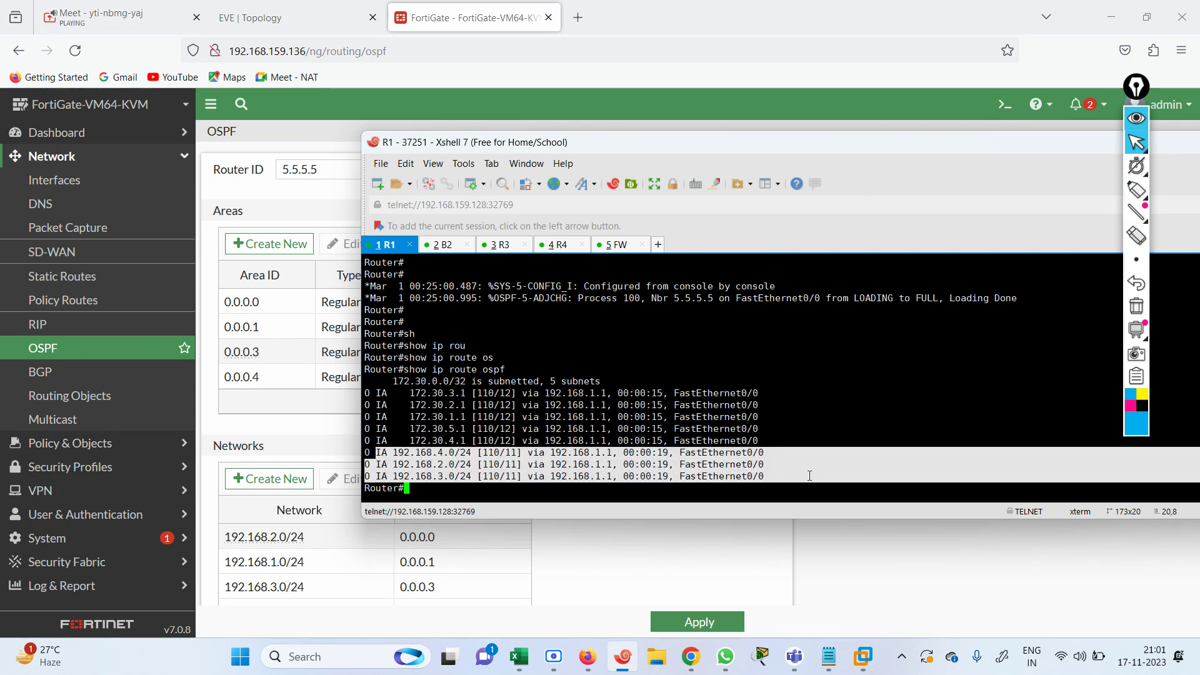
# - Bring up the EVE topology and place the Xshell window beside it to compare the R1 routes with the diagram
pyautogui.click(263, 17)
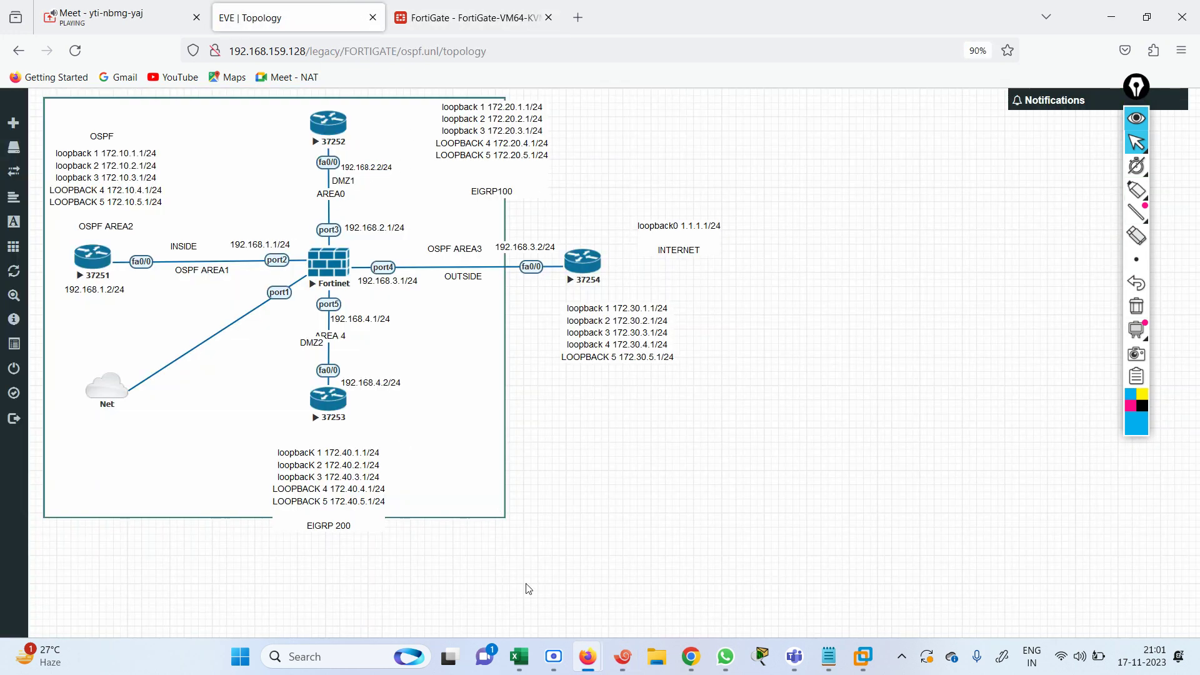
pyautogui.click(627, 668)
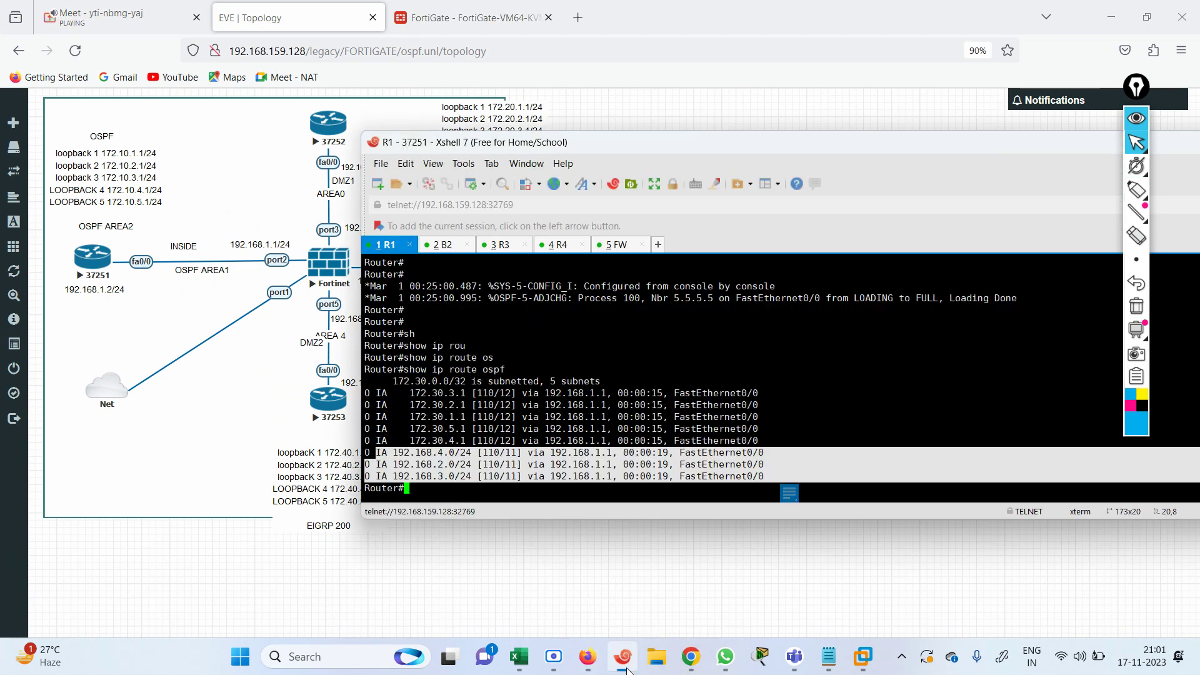
pyautogui.moveTo(596, 139); pyautogui.dragTo(722, 141)
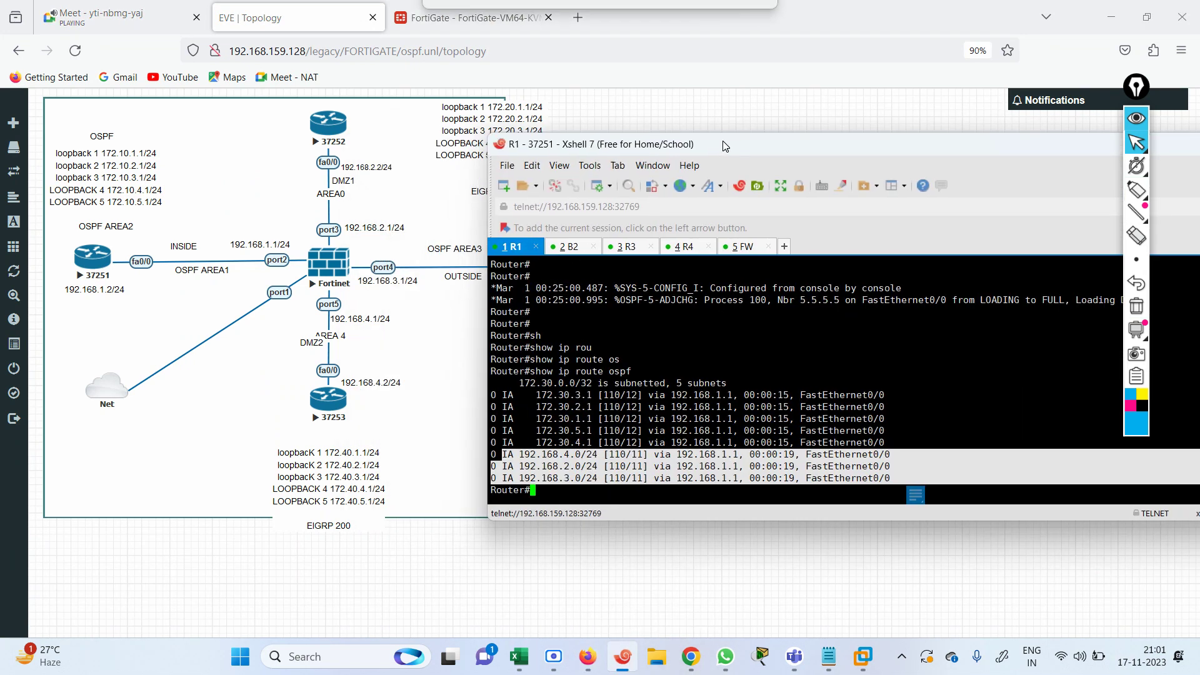
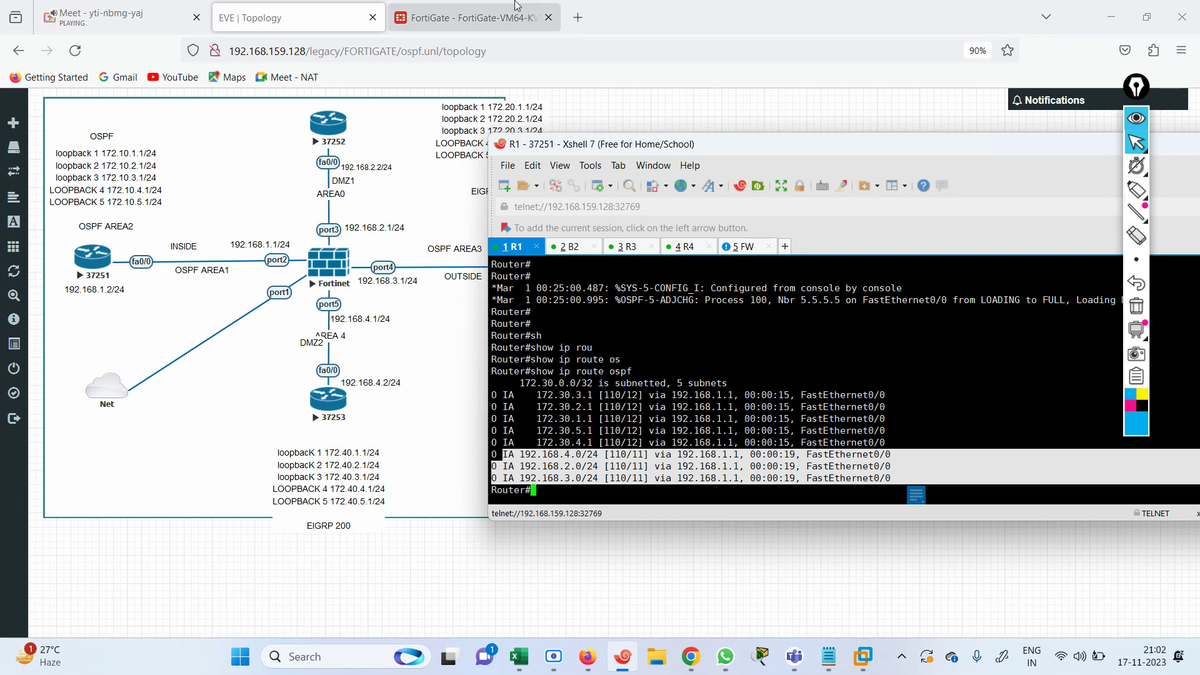
pyautogui.click(150, 16)
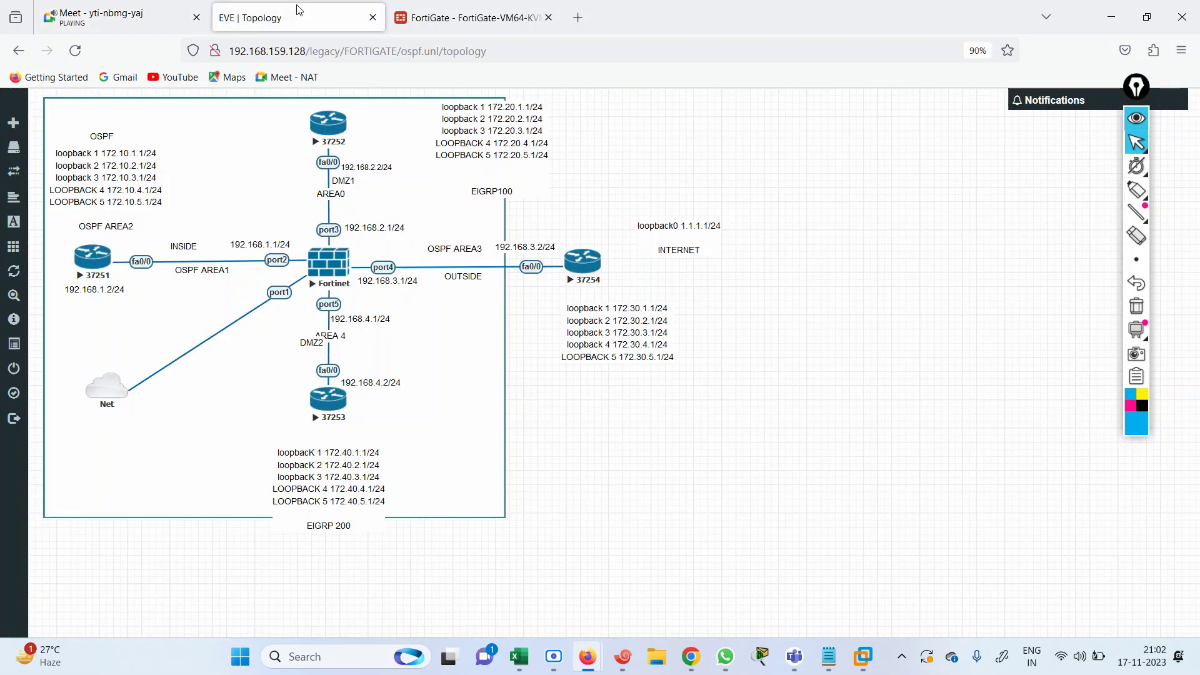
pyautogui.click(298, 13)
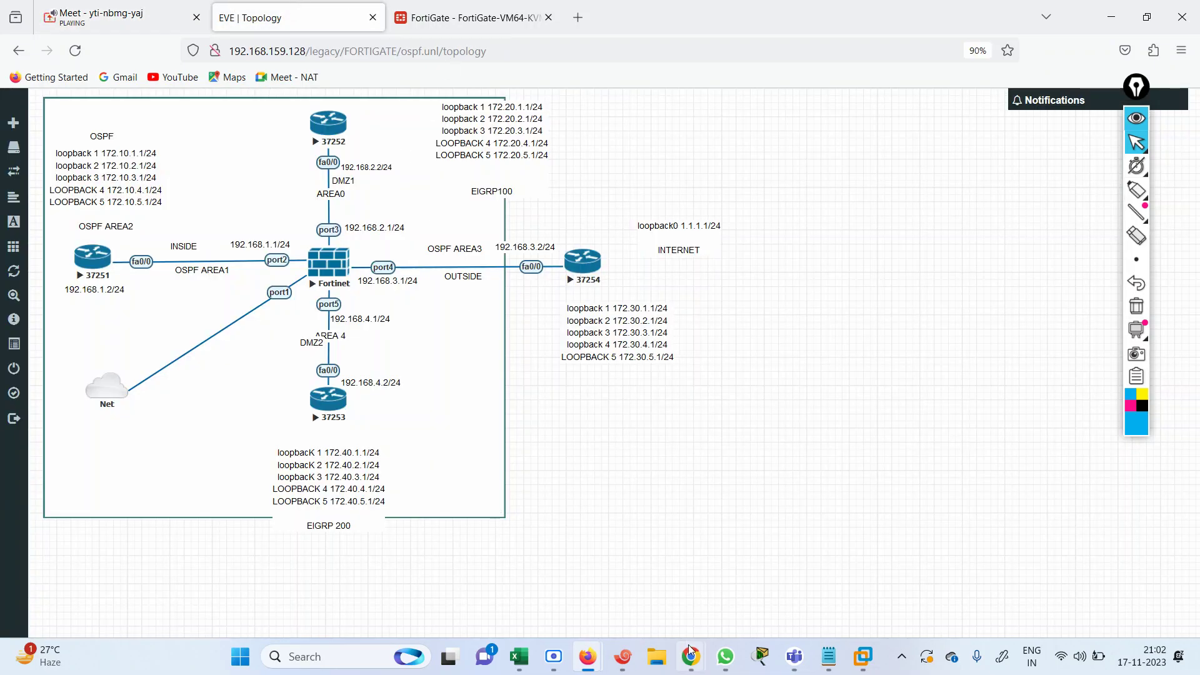
pyautogui.click(622, 656)
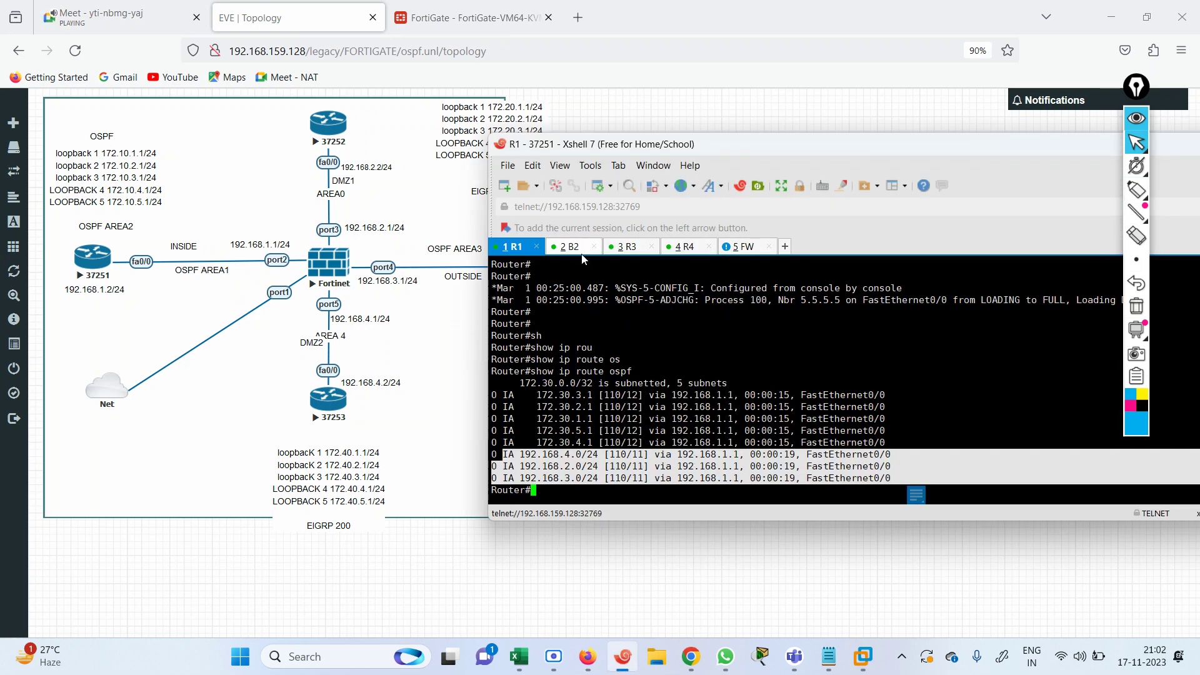
# - Leave router configuration mode in the B2 session with the end command
pyautogui.click(580, 249)
pyautogui.press('Return')
pyautogui.press('Return')
pyautogui.press('Return')
pyautogui.press('Return')
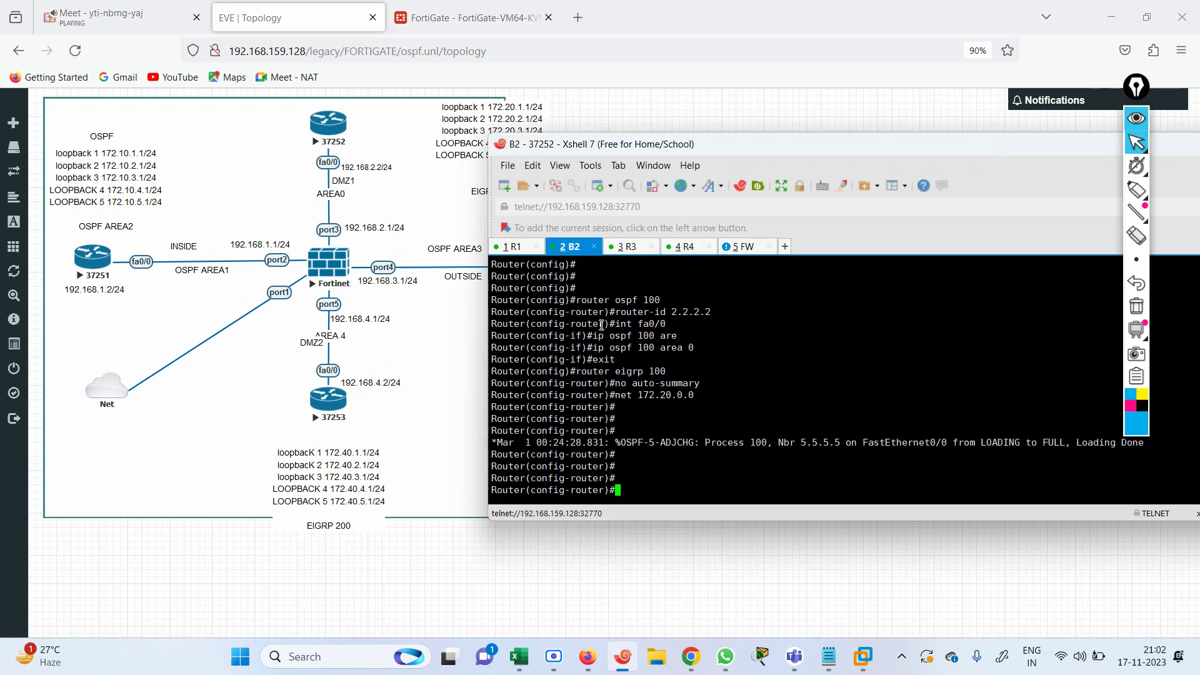
pyautogui.write('end')
pyautogui.press('Return')
# - List the OSPF routes on router B2 with show ip route ospf and highlight the inter-area entries
pyautogui.write('sh')
pyautogui.press('Return')
pyautogui.write('show ip int')
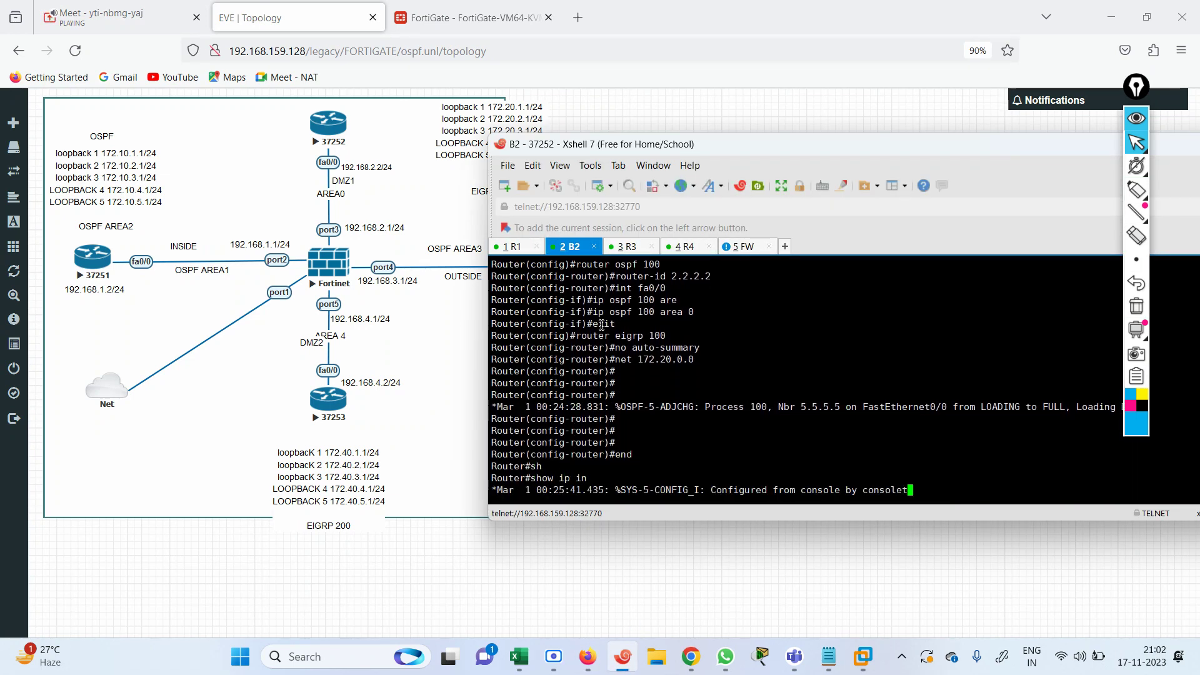
pyautogui.press('Tab')
pyautogui.press('BackSpace')
pyautogui.press('BackSpace')
pyautogui.press('BackSpace')
pyautogui.press('BackSpace')
pyautogui.press('BackSpace')
pyautogui.press('BackSpace')
pyautogui.press('BackSpace')
pyautogui.press('BackSpace')
pyautogui.press('BackSpace')
pyautogui.press('BackSpace')
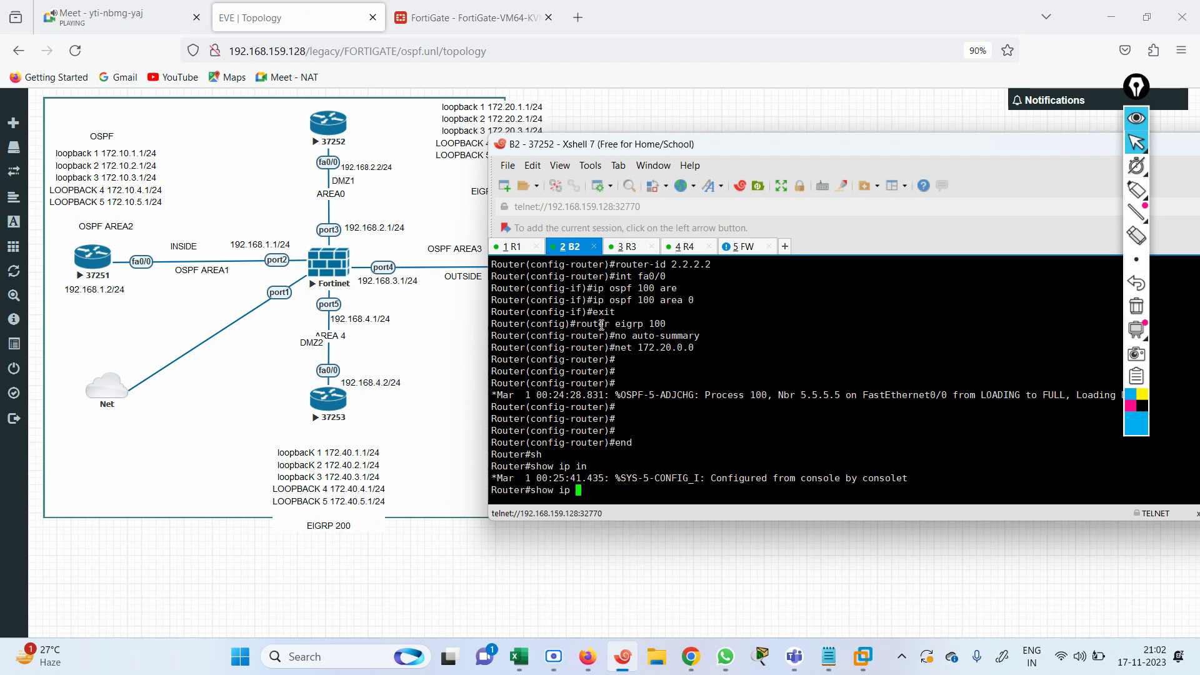
pyautogui.write('ro')
pyautogui.press('Tab')
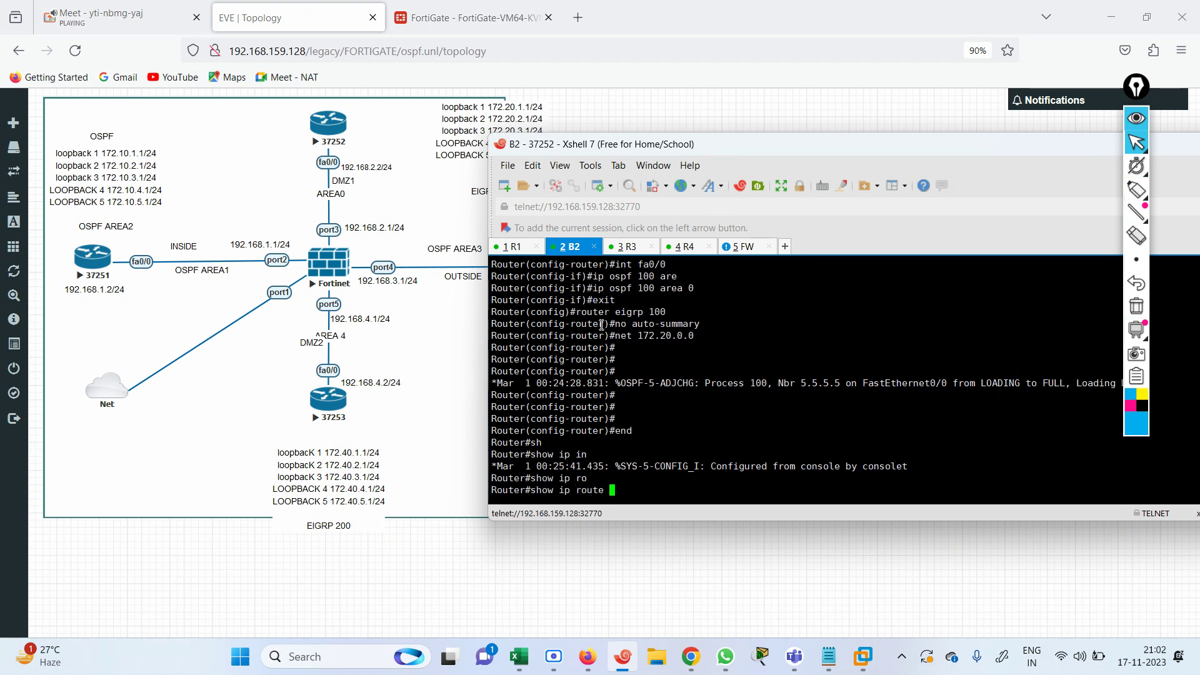
pyautogui.write('os')
pyautogui.press('Tab')
pyautogui.press('Return')
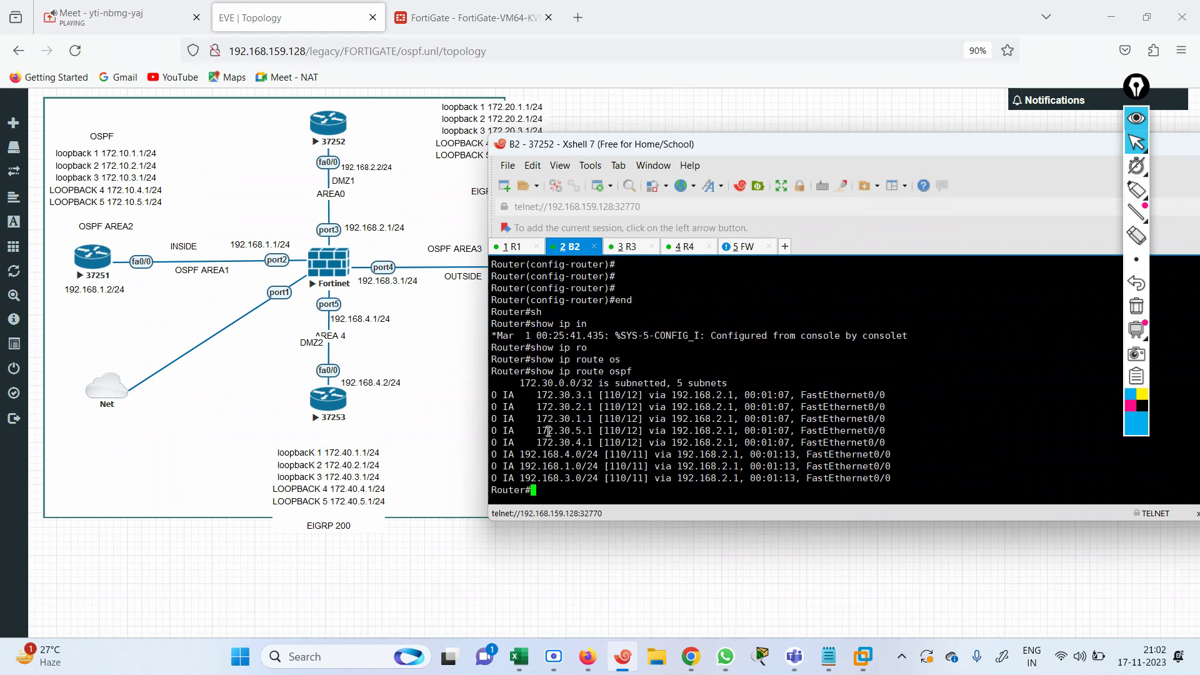
pyautogui.moveTo(531, 394); pyautogui.dragTo(892, 481)
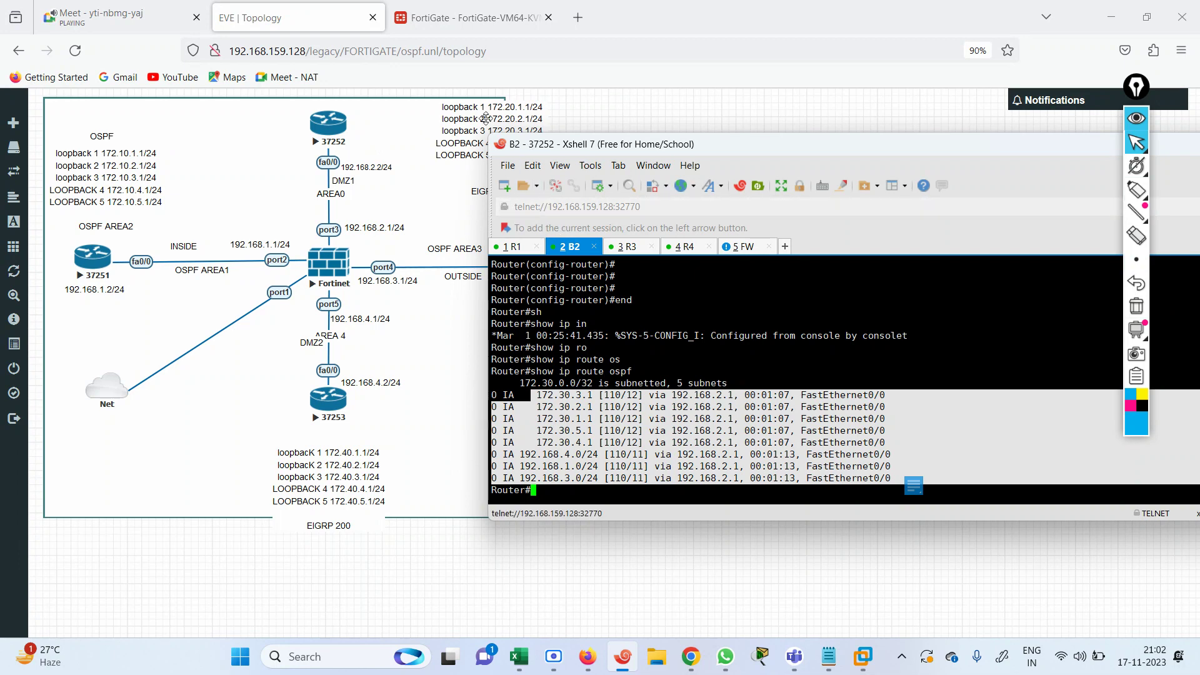
# - In the FortiGate CLI console, run get router info routing-table all and highlight the OSPF and directly connected routes
pyautogui.click(435, 5)
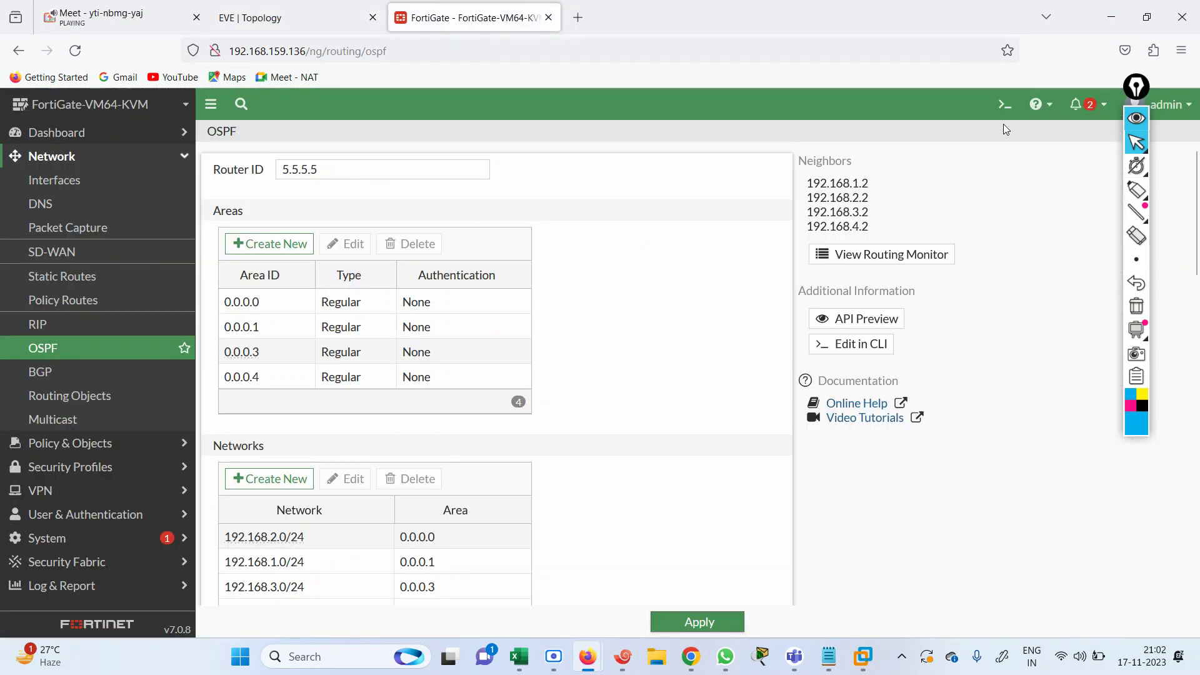
pyautogui.click(1003, 105)
pyautogui.write('get roj')
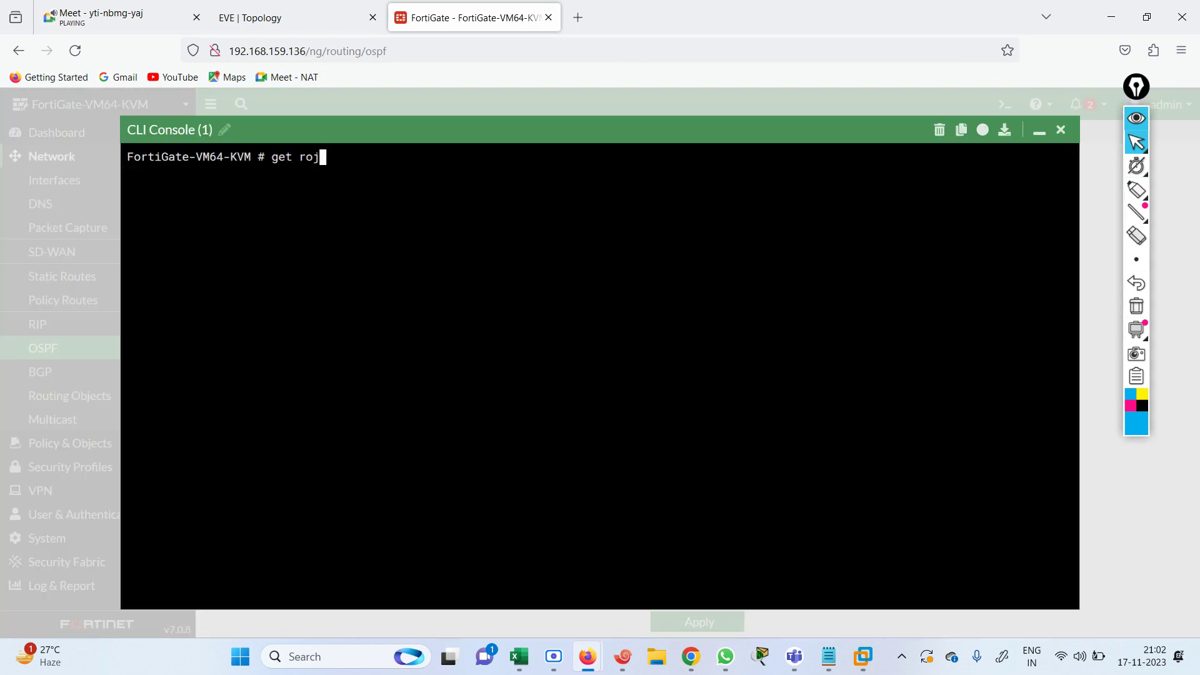
pyautogui.press('BackSpace')
pyautogui.write('uter info routing-table all')
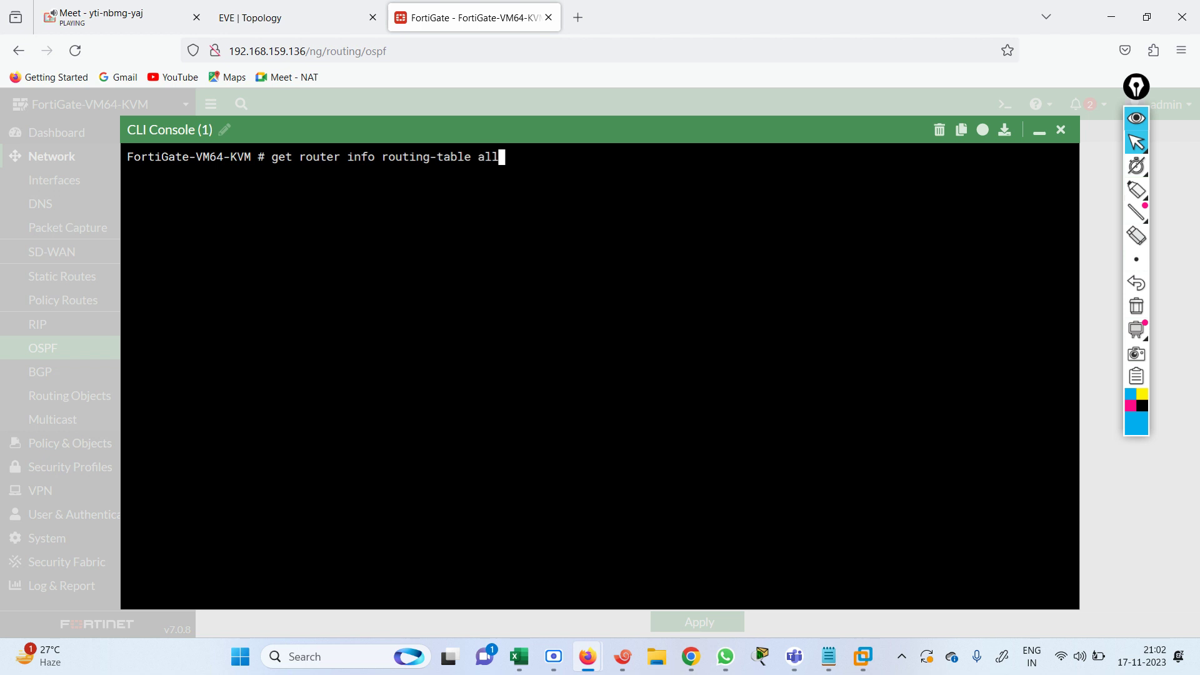
pyautogui.press('Return')
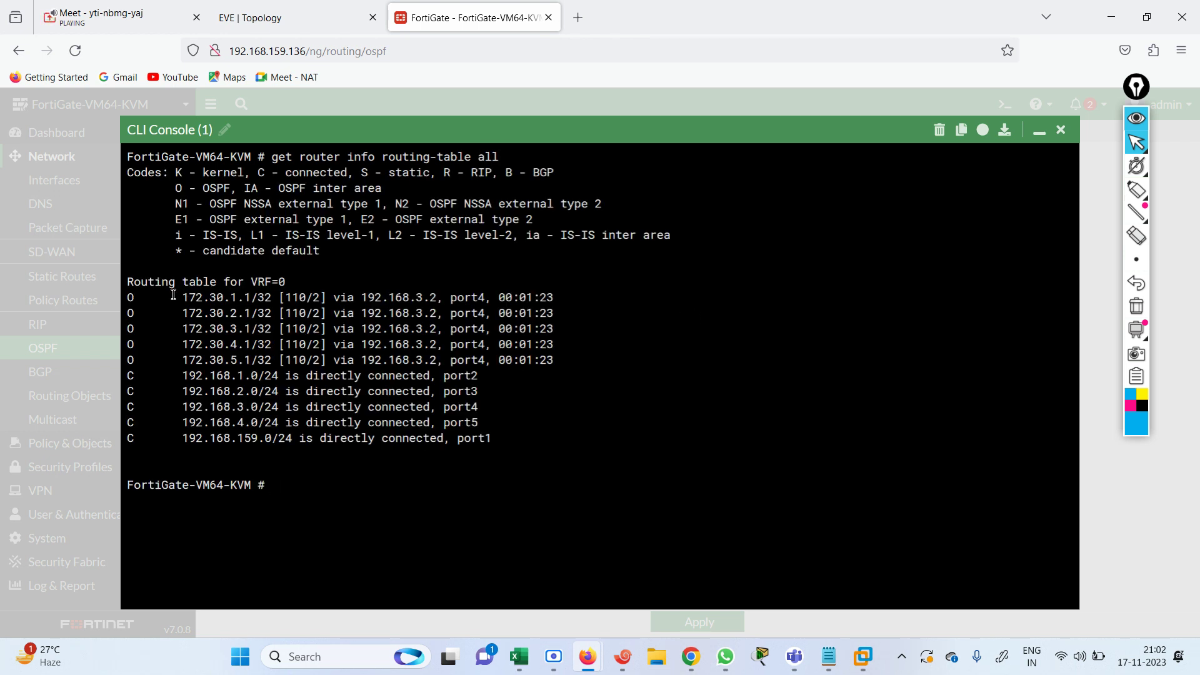
pyautogui.moveTo(173, 293); pyautogui.dragTo(544, 423)
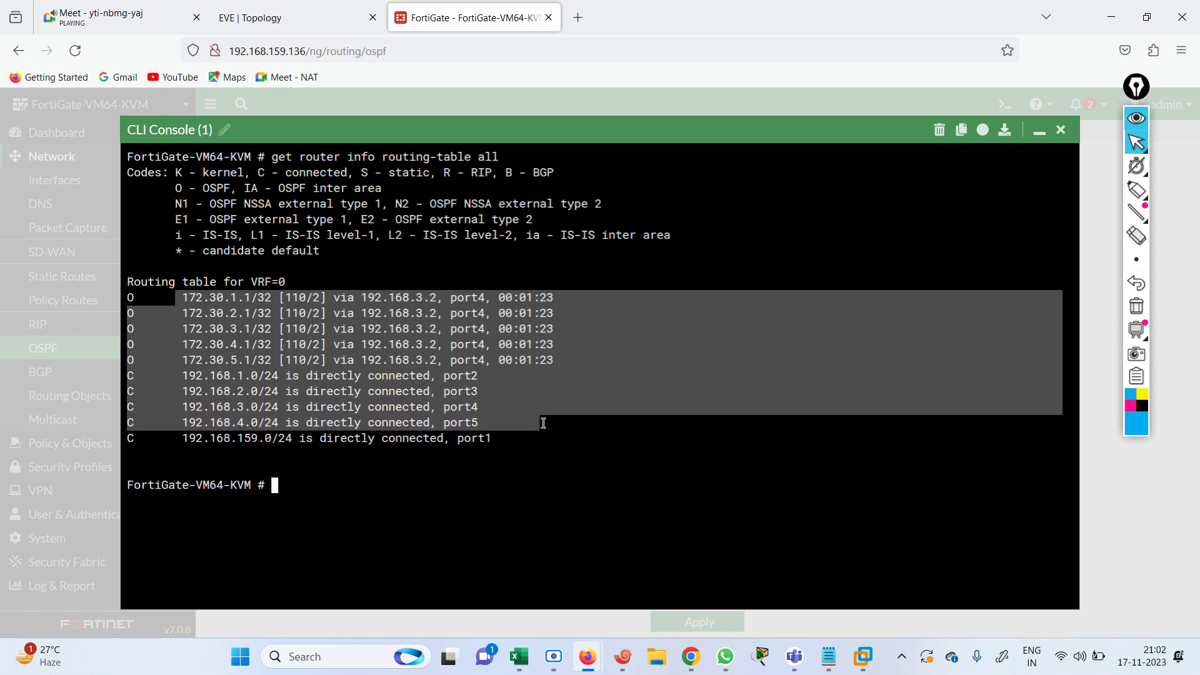
# - Run get router info routing-table ospf and compare its routes with the connected entries in the full table
pyautogui.press('Up')
pyautogui.press('BackSpace')
pyautogui.press('BackSpace')
pyautogui.press('BackSpace')
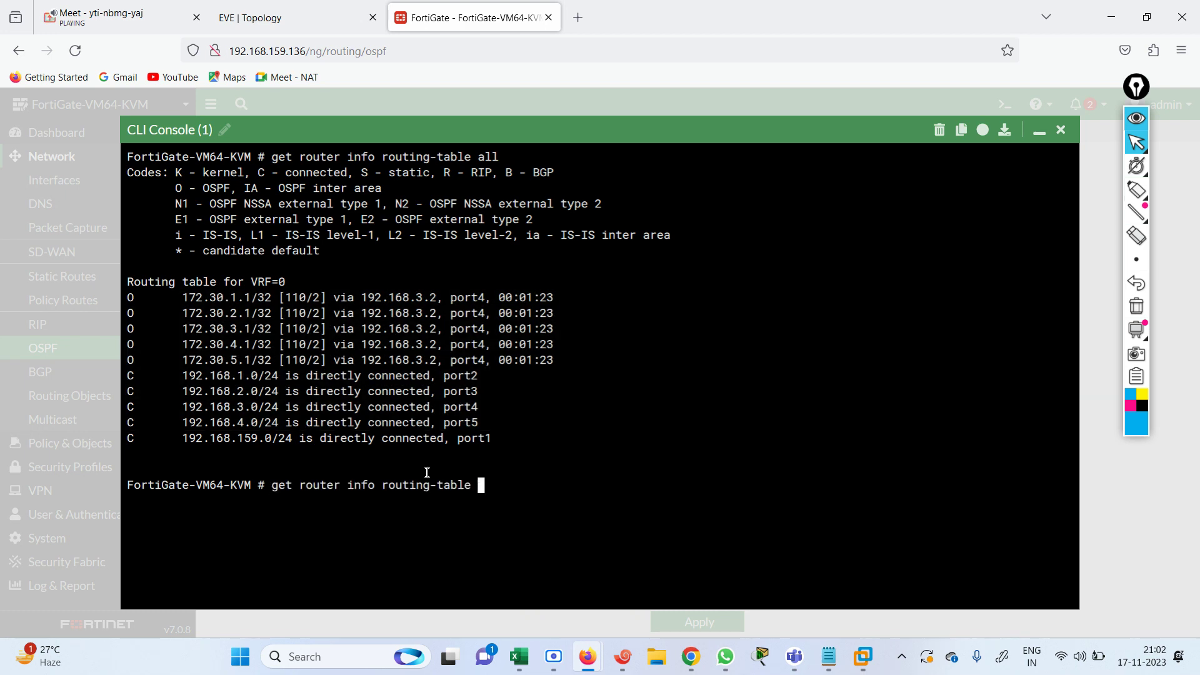
pyautogui.write('ospf')
pyautogui.press('Return')
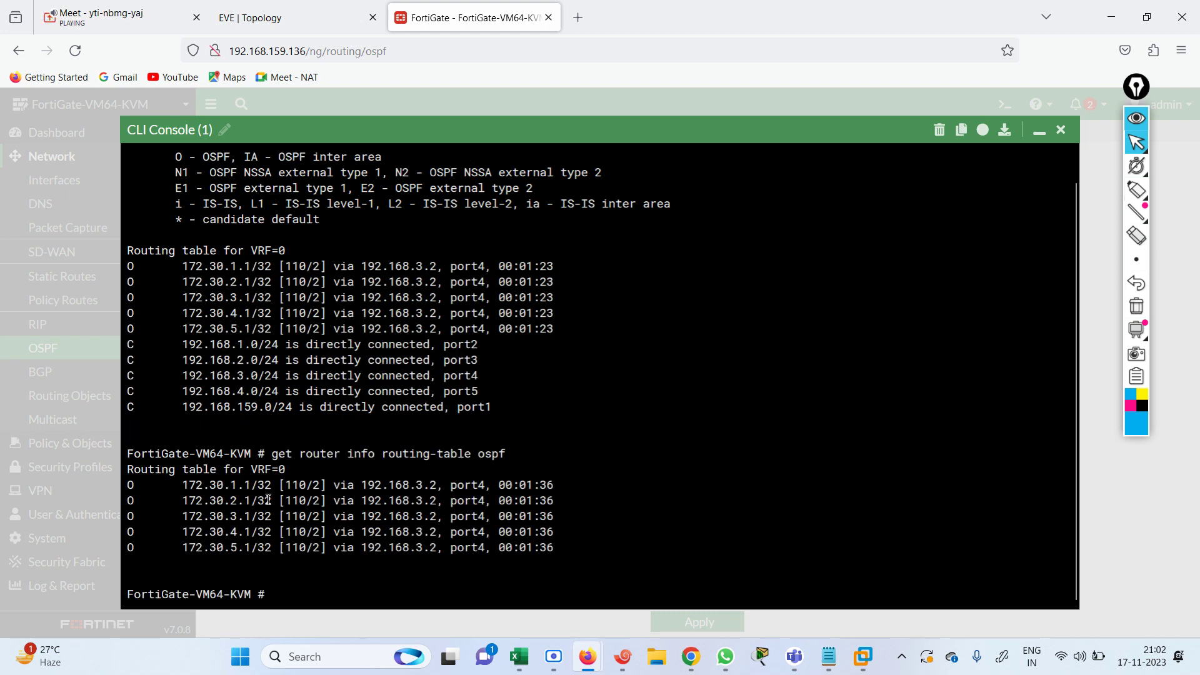
pyautogui.moveTo(167, 485); pyautogui.dragTo(567, 549)
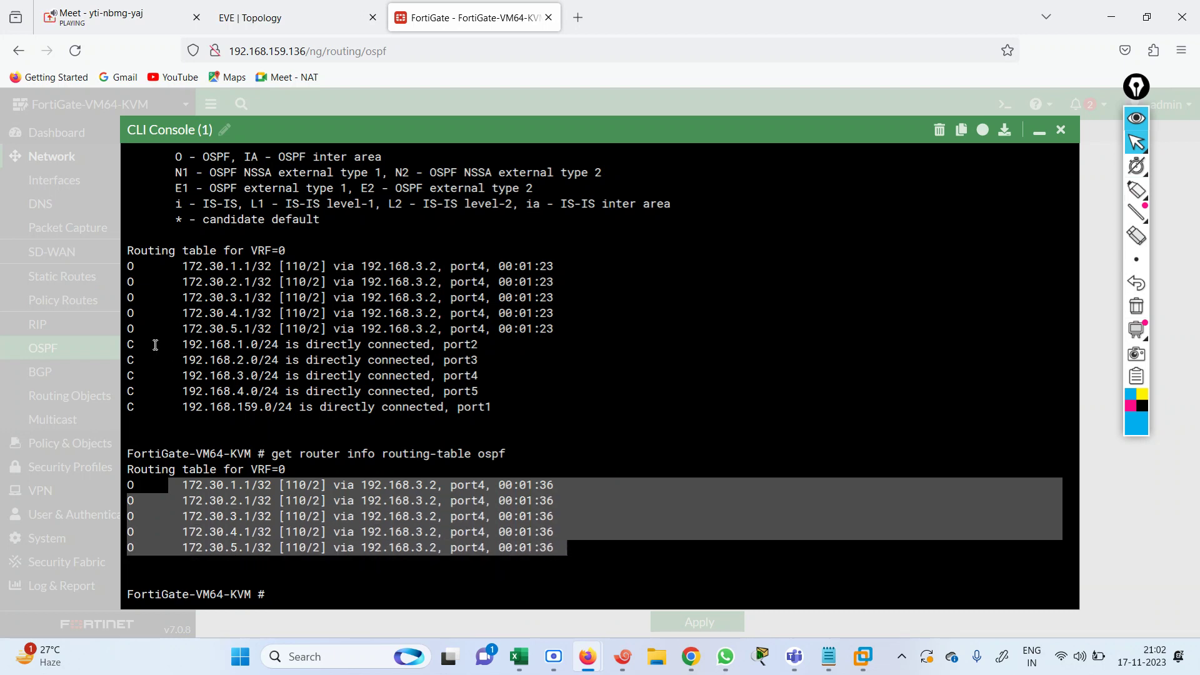
pyautogui.moveTo(127, 348); pyautogui.dragTo(553, 423)
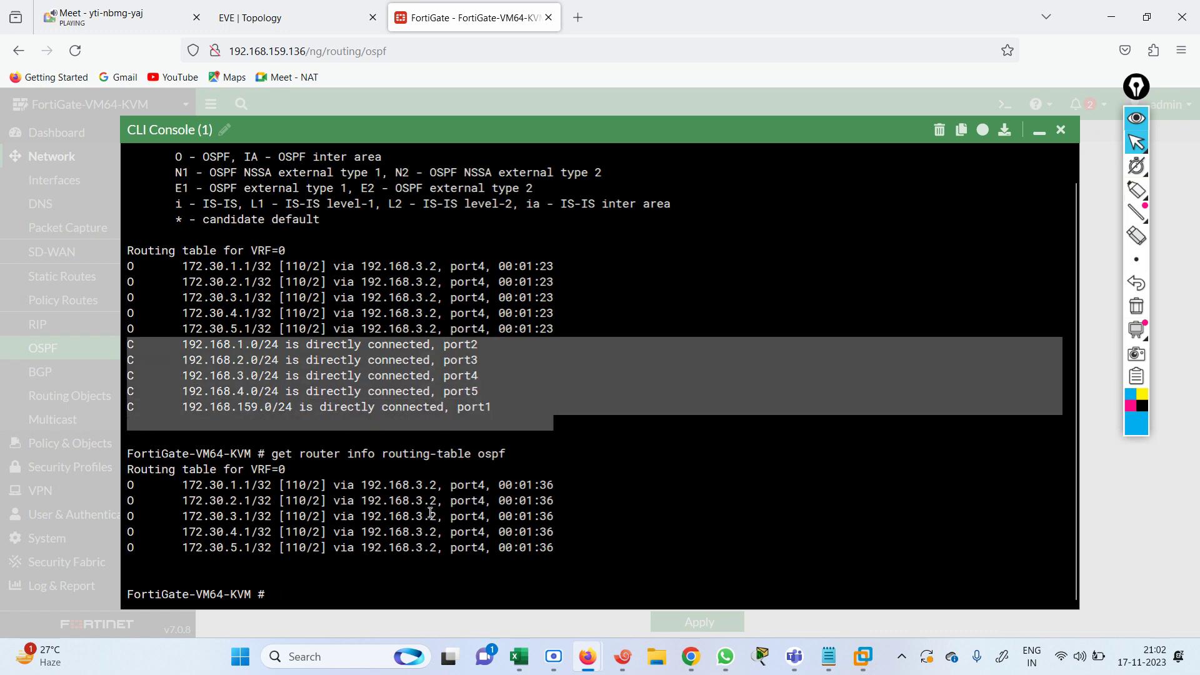
# - In the EVE topology, shift the EIGRP100 and EIGRP 200 loopback labels slightly outward from the firewall
pyautogui.click(319, 5)
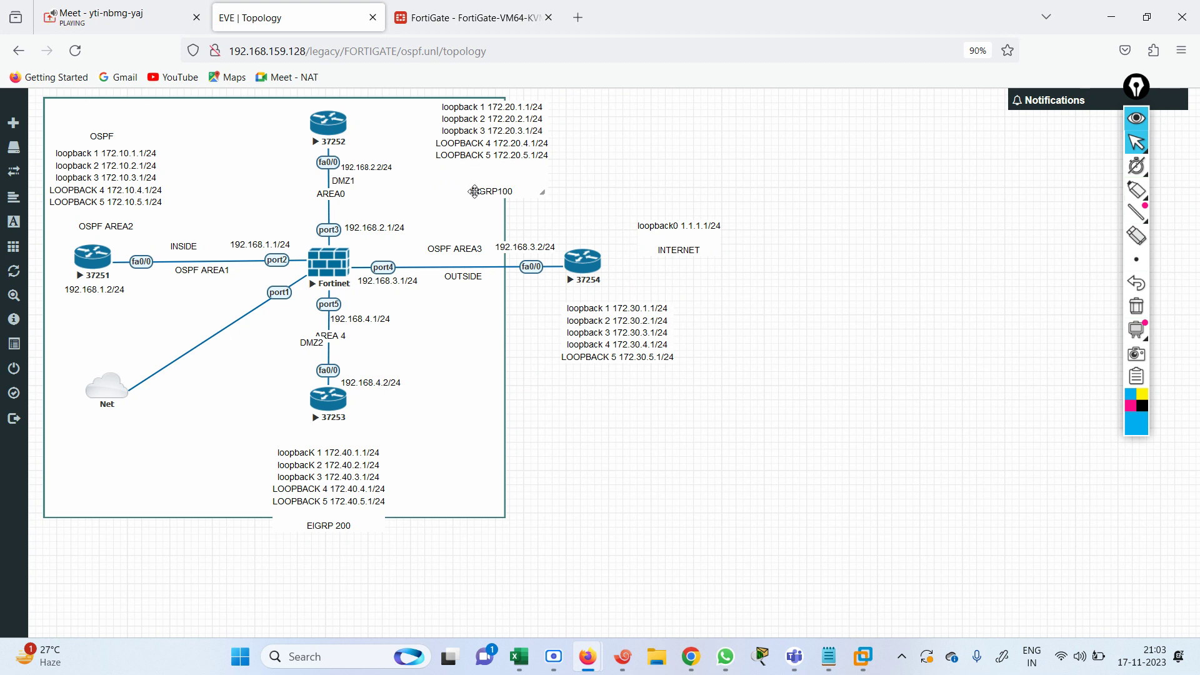
pyautogui.moveTo(497, 166); pyautogui.dragTo(526, 157)
pyautogui.moveTo(314, 501)
pyautogui.mouseDown()
pyautogui.moveTo(294, 531)
pyautogui.moveTo(300, 517)
pyautogui.mouseUp()
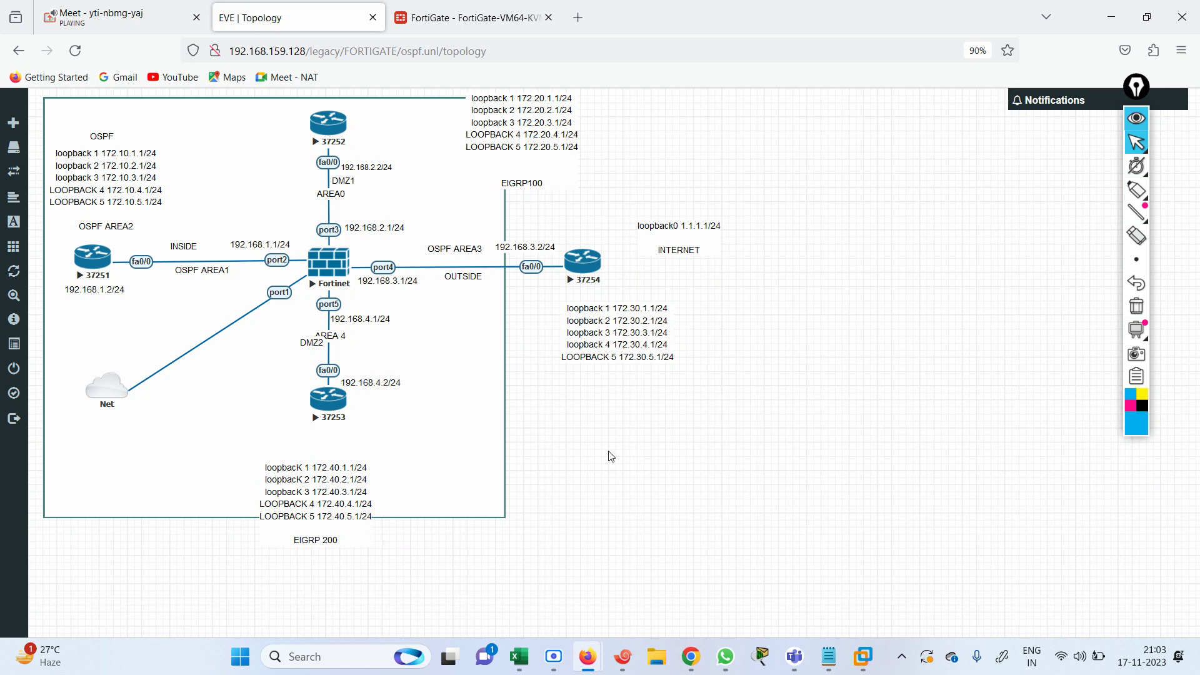
# - In the OSPF notes, select and copy the R2 commands router ospf 100 and redistribute eigrp 100 subnets
pyautogui.click(621, 663)
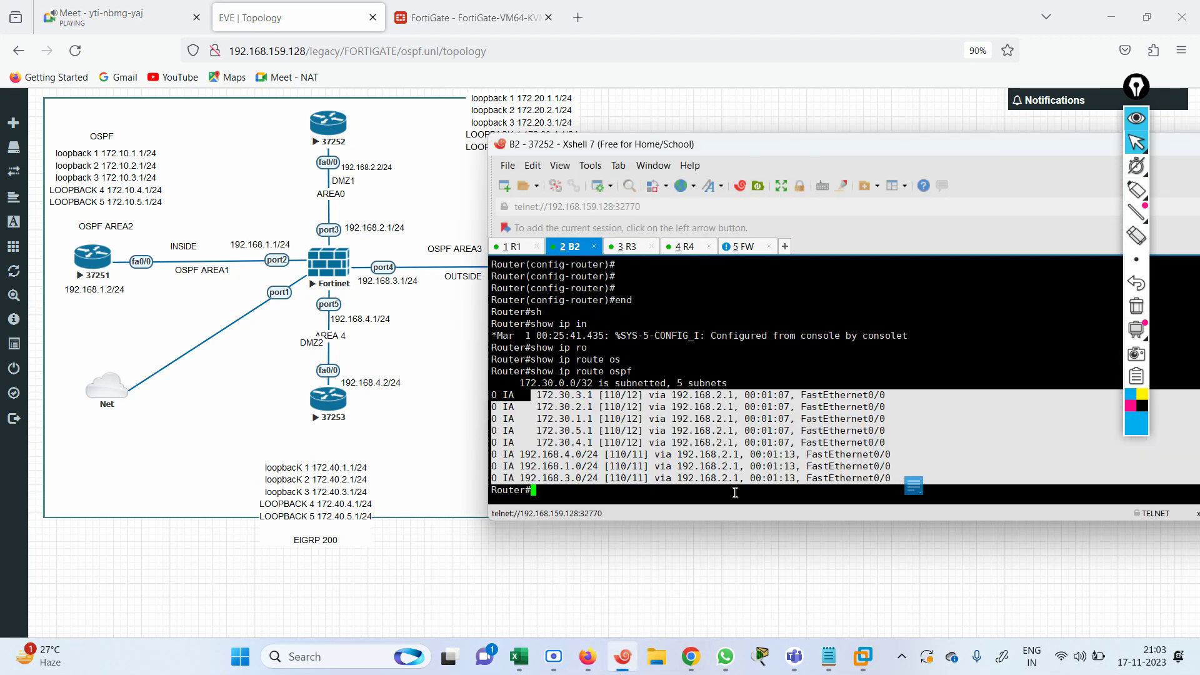
pyautogui.click(828, 656)
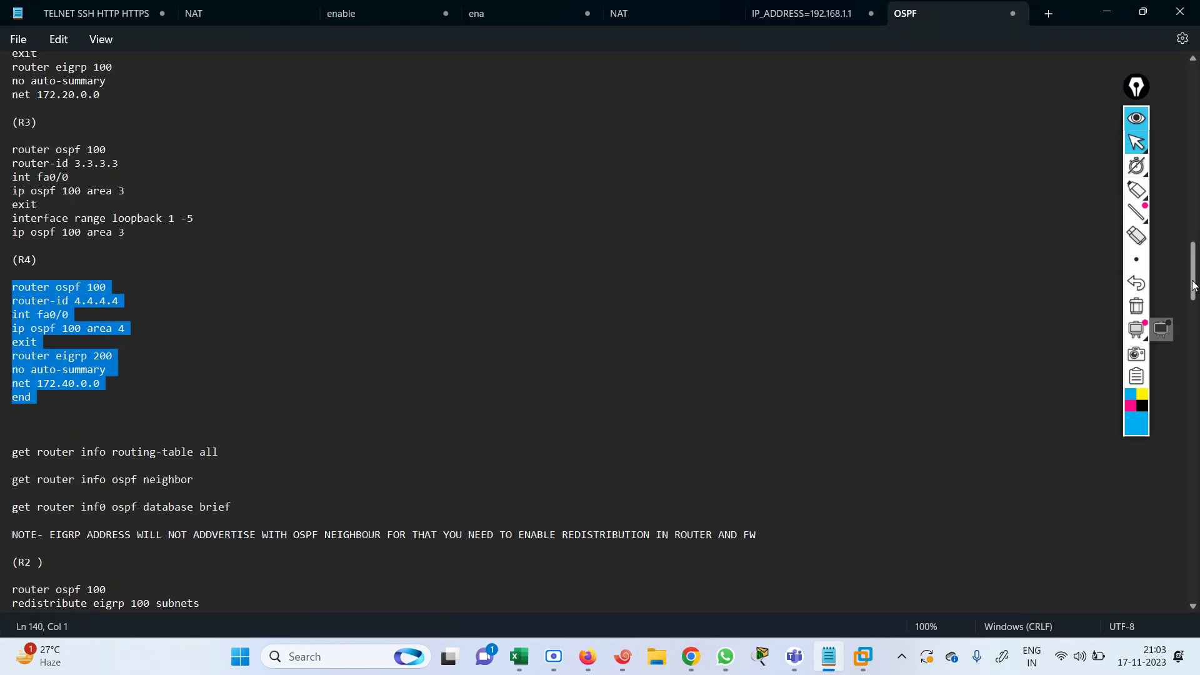
pyautogui.moveTo(1193, 289); pyautogui.dragTo(1197, 343)
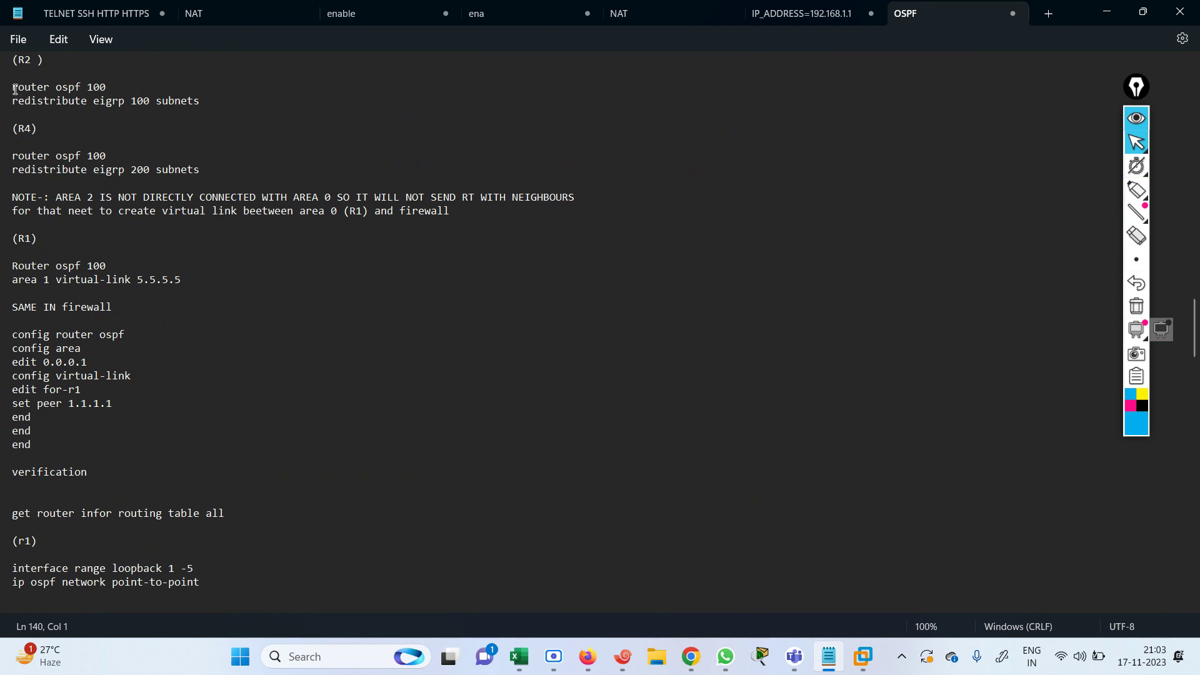
pyautogui.moveTo(14, 90); pyautogui.dragTo(232, 96)
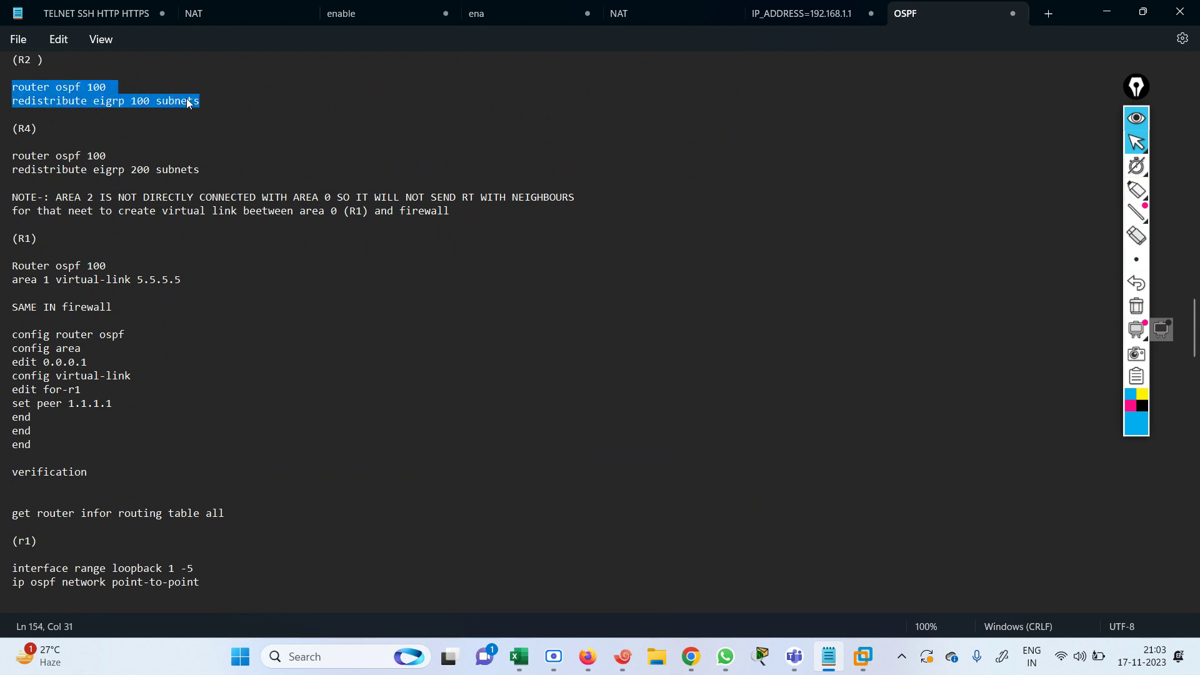
# - Switch to Xshell and enter global configuration mode on router B2 with configure terminal
pyautogui.click(622, 656)
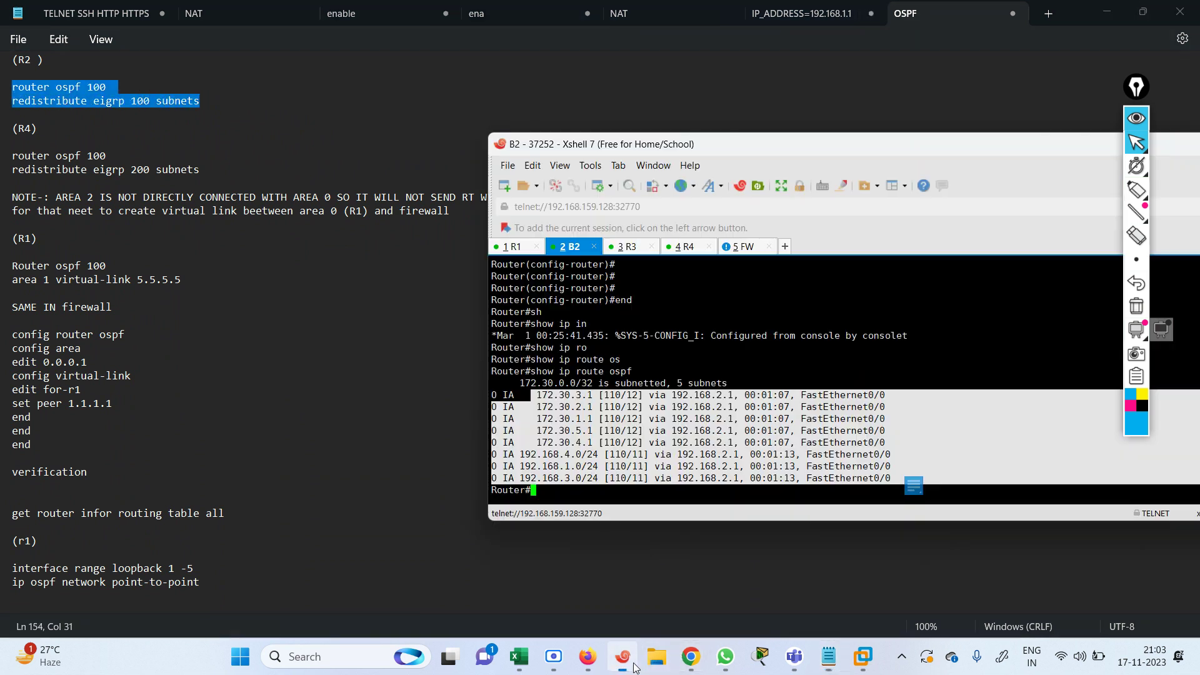
pyautogui.press('Return')
pyautogui.press('Return')
pyautogui.press('Return')
pyautogui.press('Return')
pyautogui.press('Return')
pyautogui.press('Return')
pyautogui.press('Return')
pyautogui.press('Return')
pyautogui.press('Return')
pyautogui.press('Return')
pyautogui.press('Return')
pyautogui.press('Return')
pyautogui.press('Return')
pyautogui.press('Return')
pyautogui.press('Return')
pyautogui.press('Return')
pyautogui.press('Return')
pyautogui.press('Return')
pyautogui.press('Return')
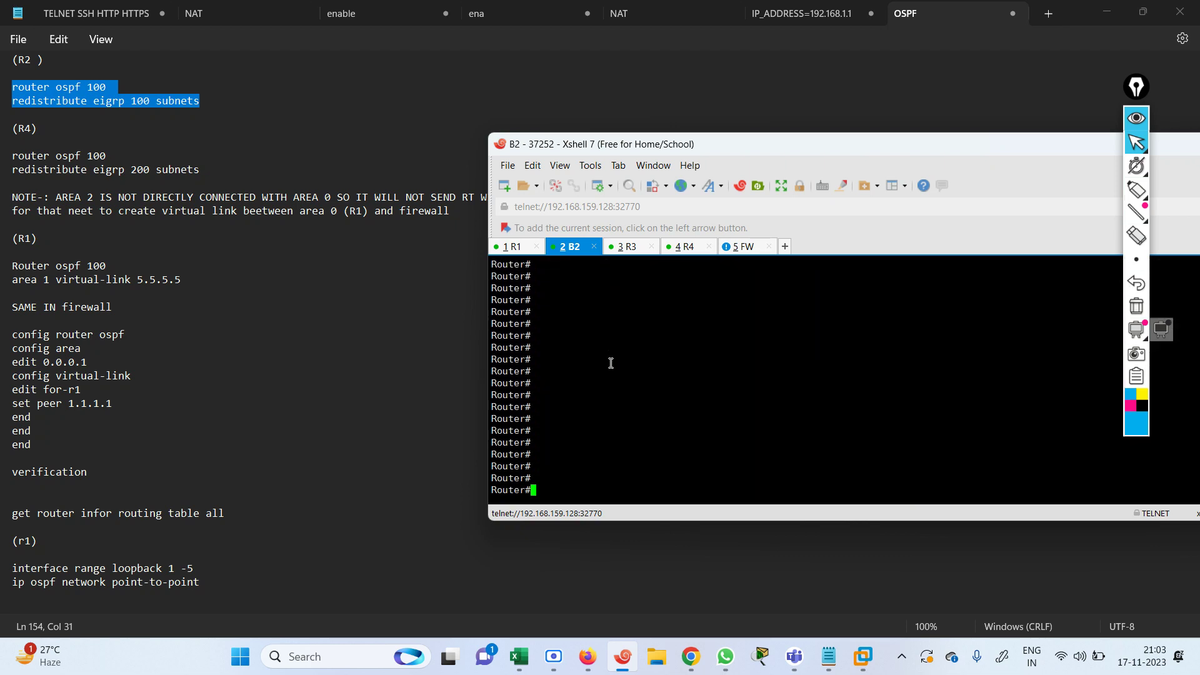
pyautogui.rightClick(611, 363)
pyautogui.click(573, 443)
pyautogui.press('Tab')
pyautogui.write('r')
pyautogui.press('Tab')
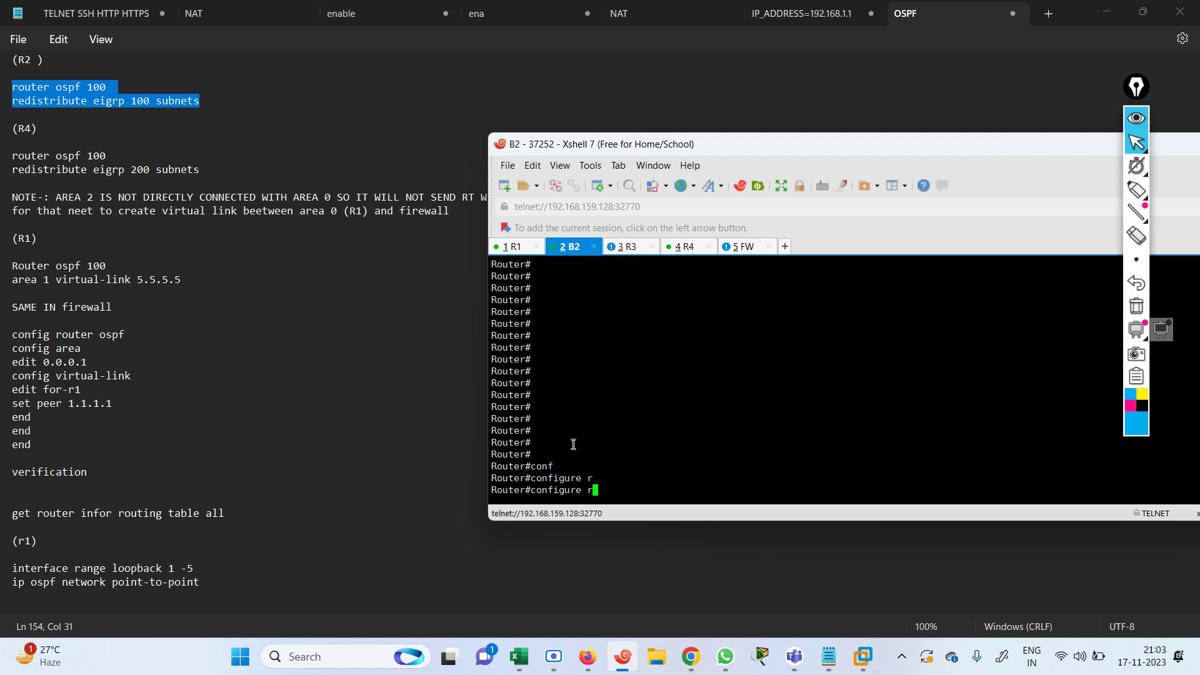
pyautogui.press('Tab')
pyautogui.press('Return')
pyautogui.press('Return')
pyautogui.press('Return')
pyautogui.press('Return')
pyautogui.press('Return')
pyautogui.press('Return')
pyautogui.press('Return')
pyautogui.press('Return')
pyautogui.press('Return')
pyautogui.press('Return')
pyautogui.press('Return')
pyautogui.press('Return')
pyautogui.press('Return')
pyautogui.press('Return')
pyautogui.press('Return')
pyautogui.press('Return')
pyautogui.press('Return')
pyautogui.press('Return')
pyautogui.press('Return')
pyautogui.press('Return')
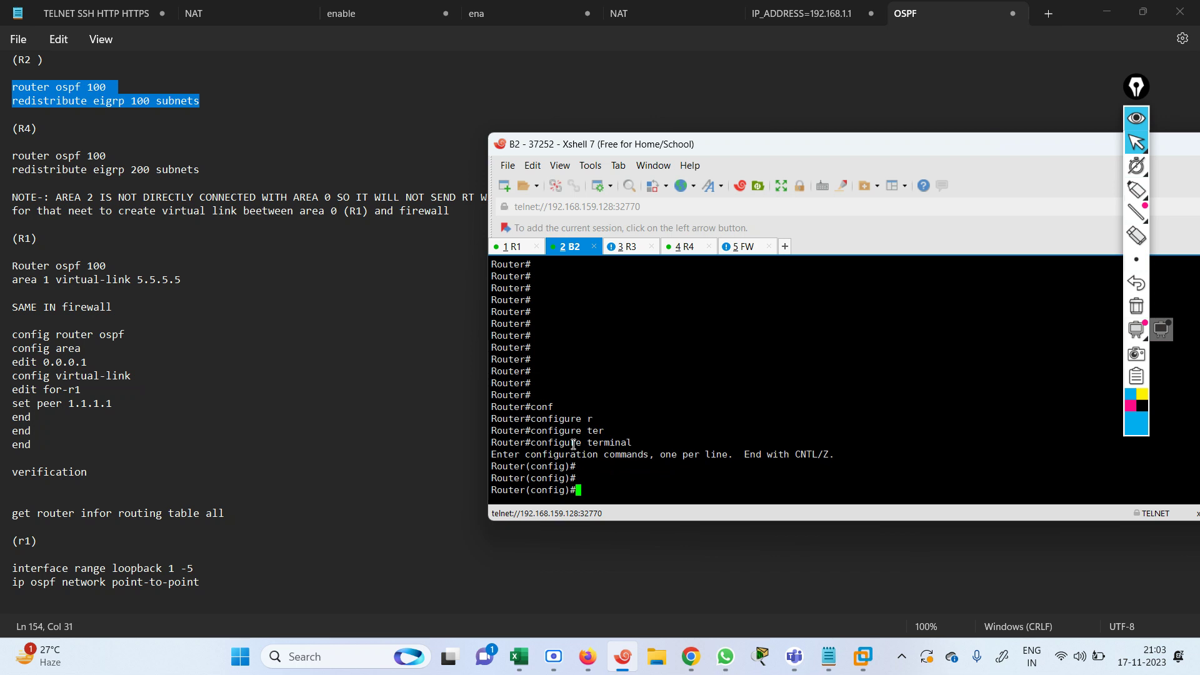
# - Paste and run router ospf 100 and redistribute eigrp 100 subnets on router B2
pyautogui.rightClick(660, 400)
pyautogui.click(697, 122)
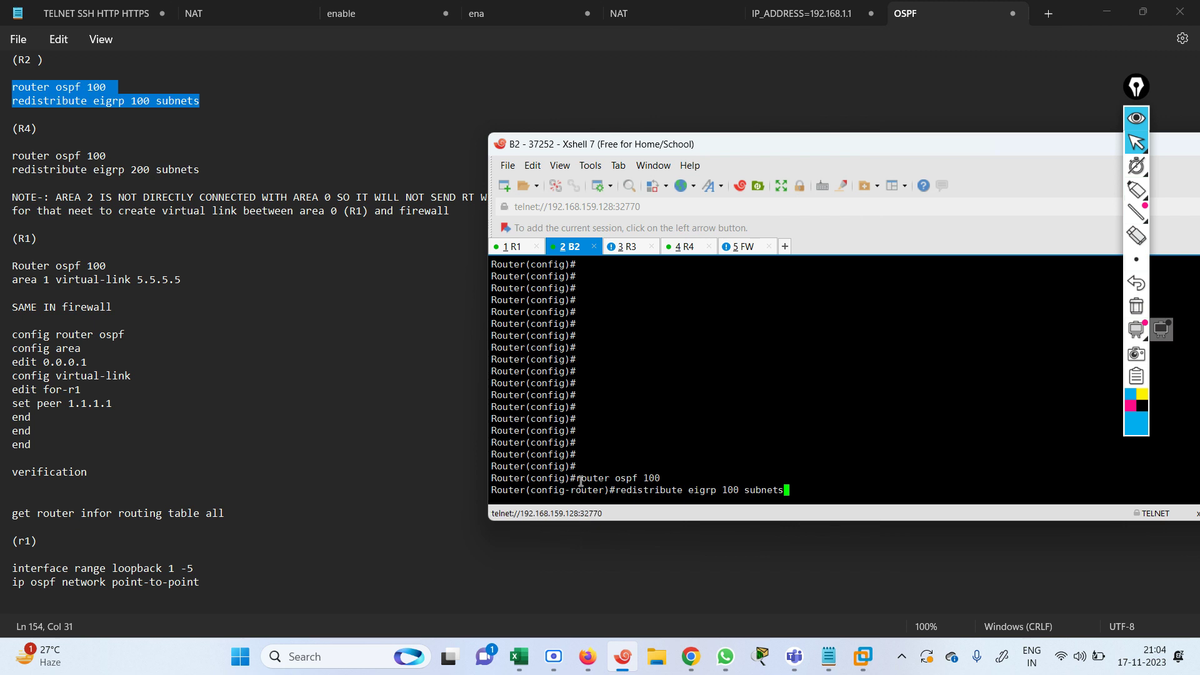
pyautogui.moveTo(581, 482); pyautogui.dragTo(576, 467)
pyautogui.click(735, 490)
pyautogui.moveTo(740, 490)
pyautogui.mouseDown()
pyautogui.moveTo(582, 477)
pyautogui.moveTo(789, 490)
pyautogui.mouseUp()
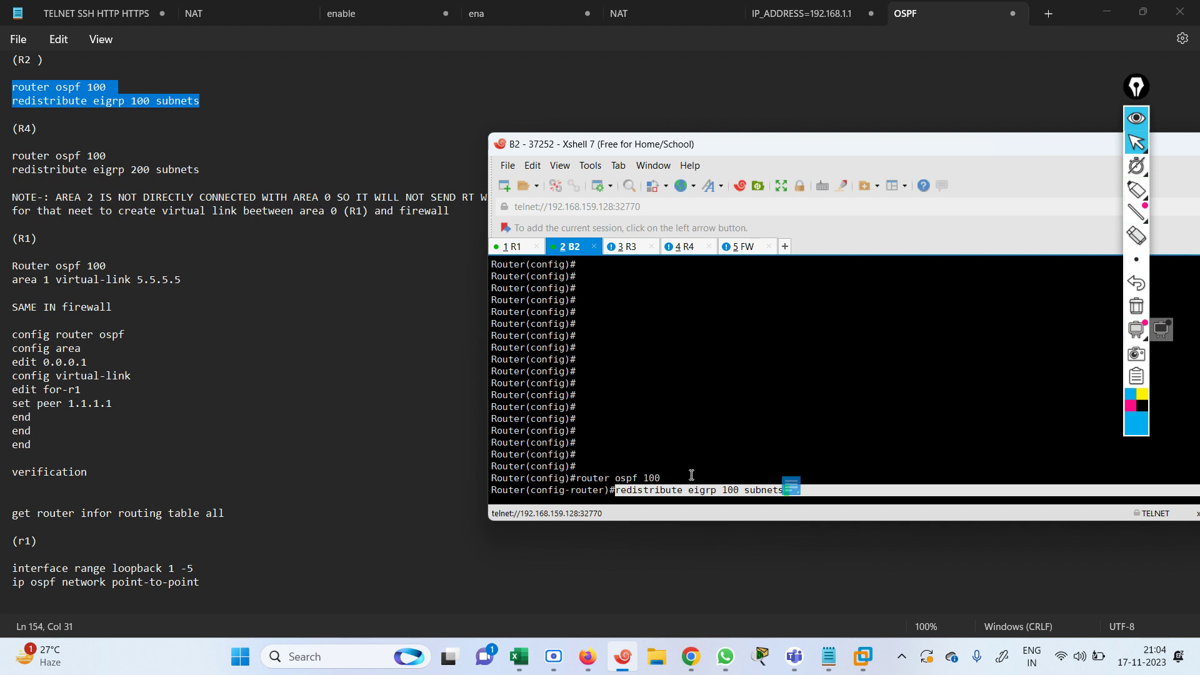
pyautogui.press('Return')
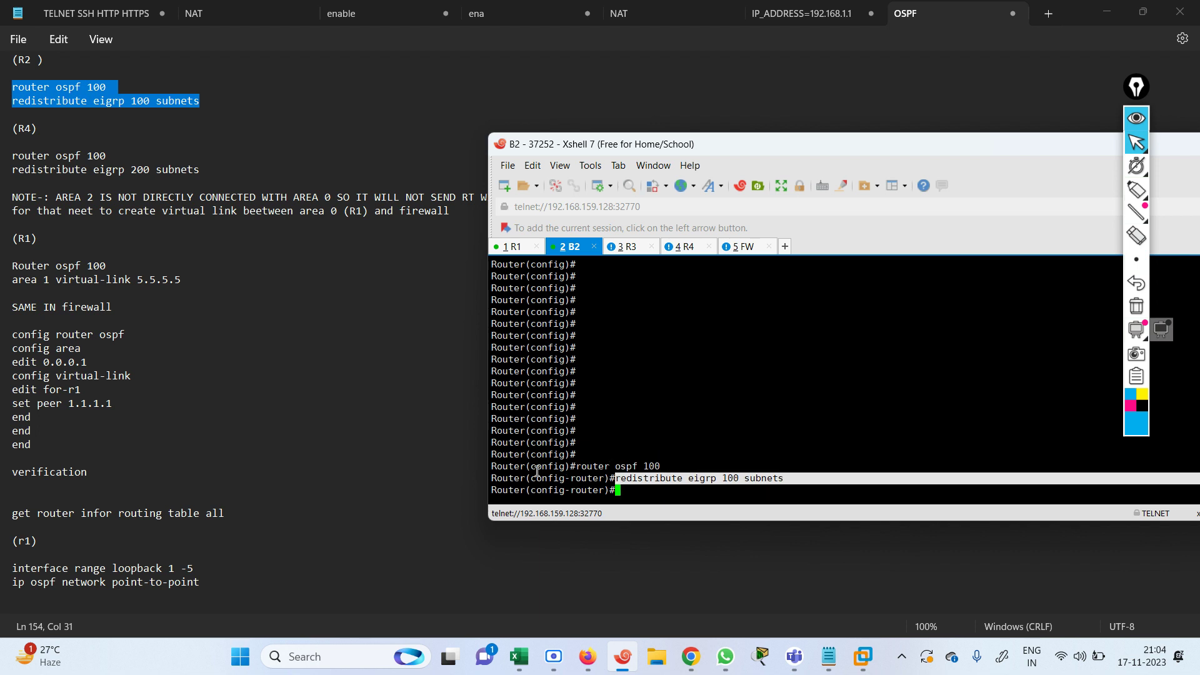
# - Bring up the R4 session, then copy router ospf 100 and redistribute eigrp 200 subnets from the R4 section of the Notepad notes
pyautogui.click(683, 247)
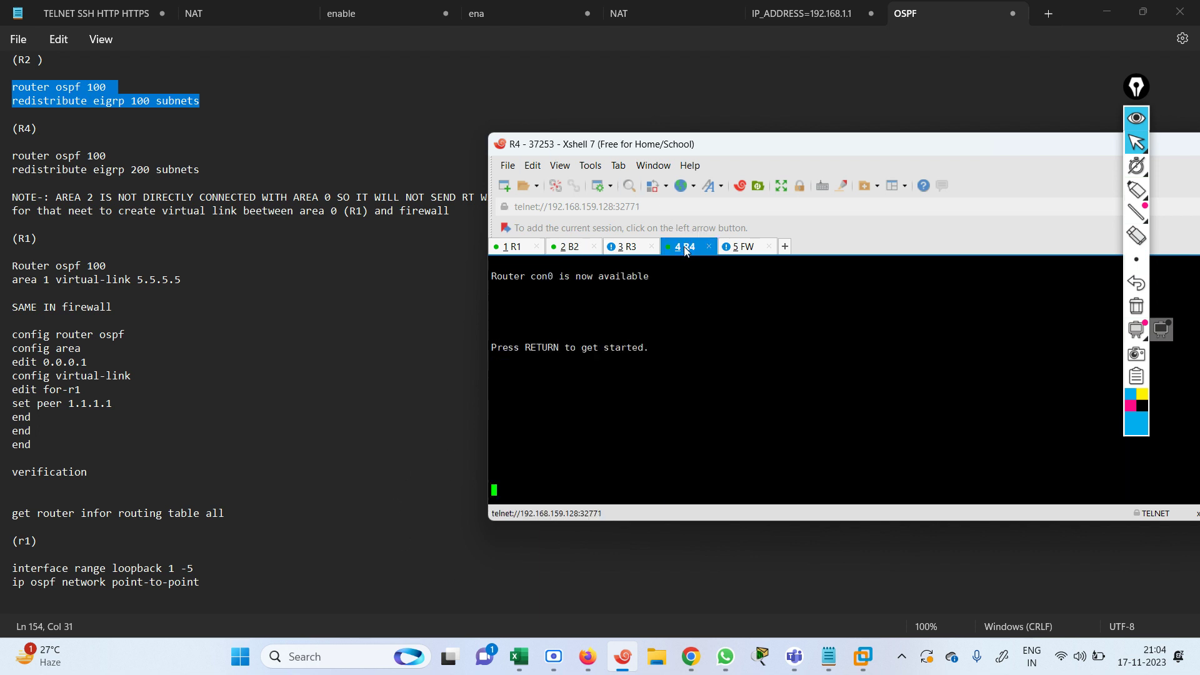
pyautogui.click(828, 656)
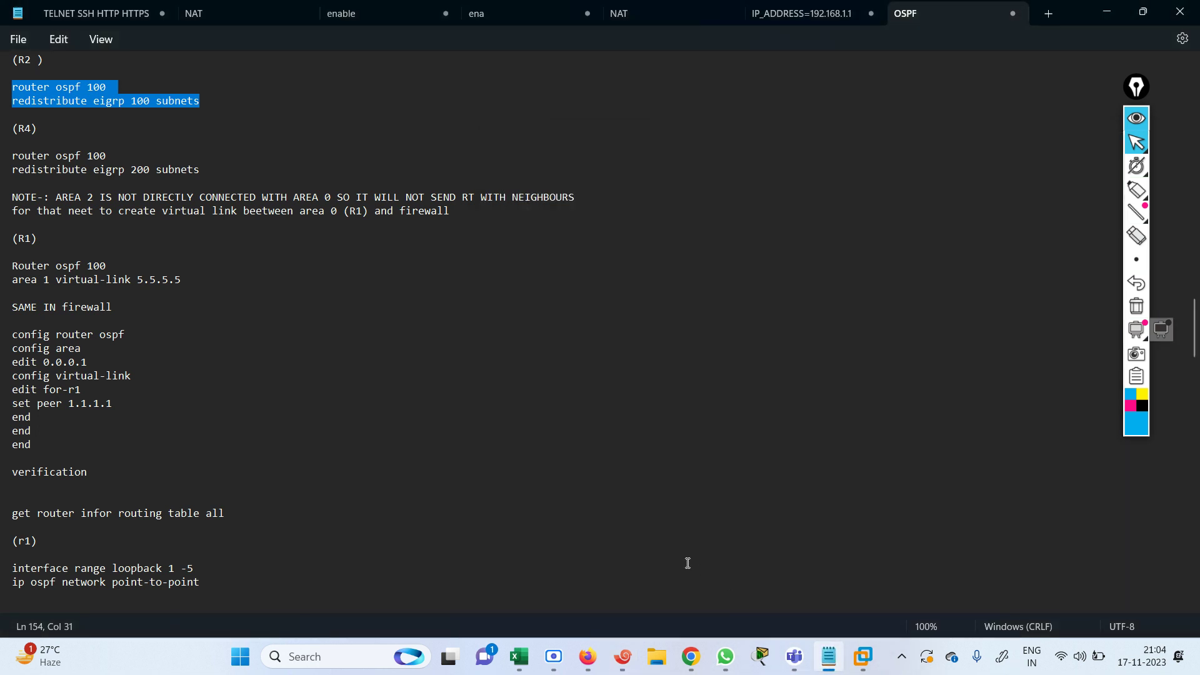
pyautogui.moveTo(6, 160); pyautogui.dragTo(207, 179)
pyautogui.press('super+c')
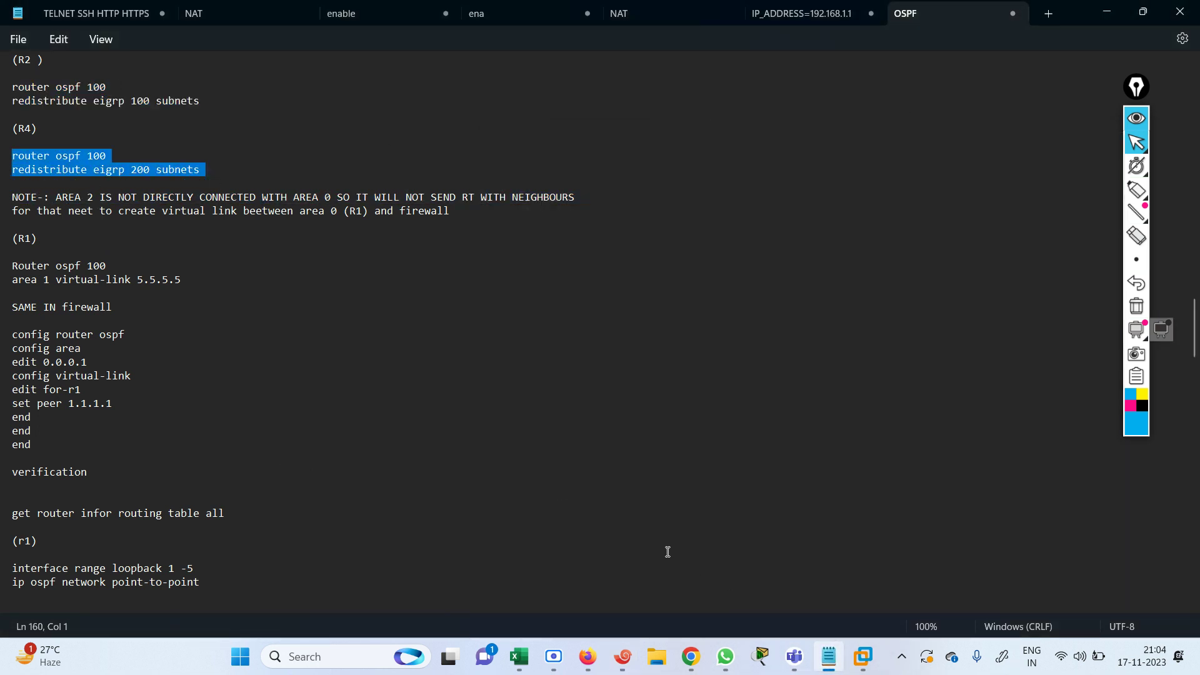
# - Wake the R4 console in Xshell, enter privileged mode and start global configuration with conf te
pyautogui.click(622, 656)
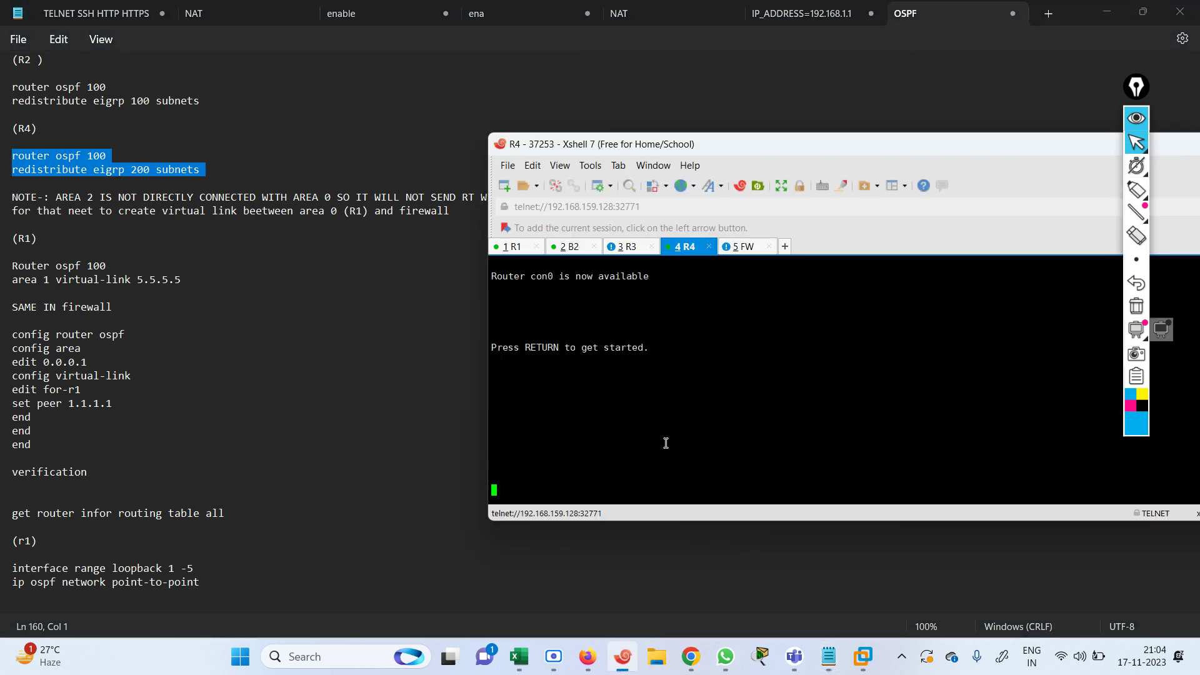
pyautogui.press('Return')
pyautogui.press('Return')
pyautogui.press('Return')
pyautogui.press('Return')
pyautogui.write('en')
pyautogui.press('Return')
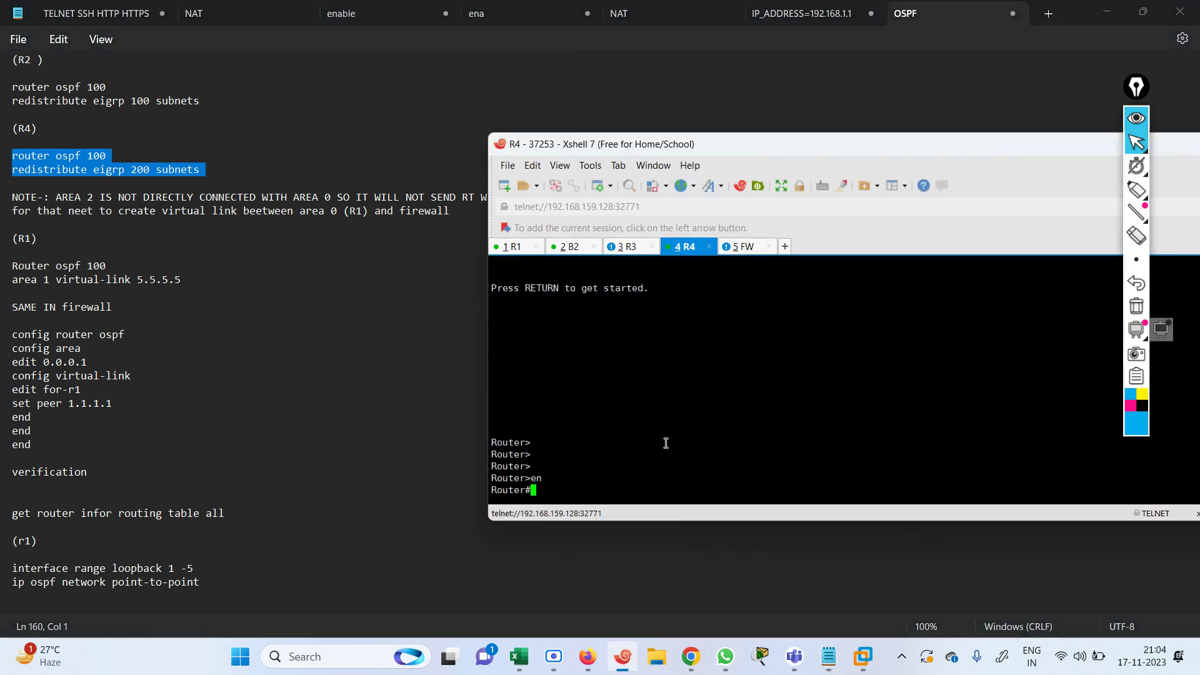
pyautogui.write('conf te')
pyautogui.press('Return')
pyautogui.press('Return')
pyautogui.press('Return')
pyautogui.press('Return')
pyautogui.press('Return')
pyautogui.press('Return')
pyautogui.press('Return')
pyautogui.press('Return')
pyautogui.press('Return')
pyautogui.press('Return')
pyautogui.press('Return')
pyautogui.press('Return')
pyautogui.press('Return')
pyautogui.press('Return')
pyautogui.press('Return')
pyautogui.press('Return')
pyautogui.press('Return')
pyautogui.press('Return')
pyautogui.press('Return')
pyautogui.press('Return')
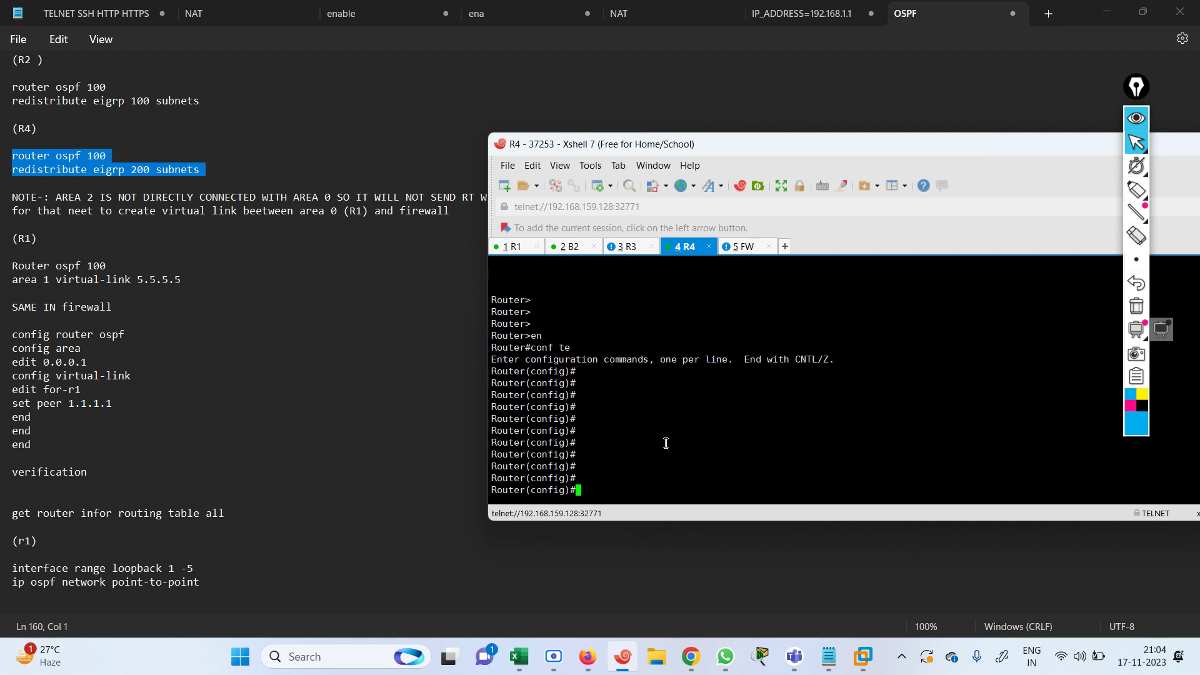
# - Paste and run router ospf 100 and redistribute eigrp 200 subnets on router R4
pyautogui.rightClick(665, 443)
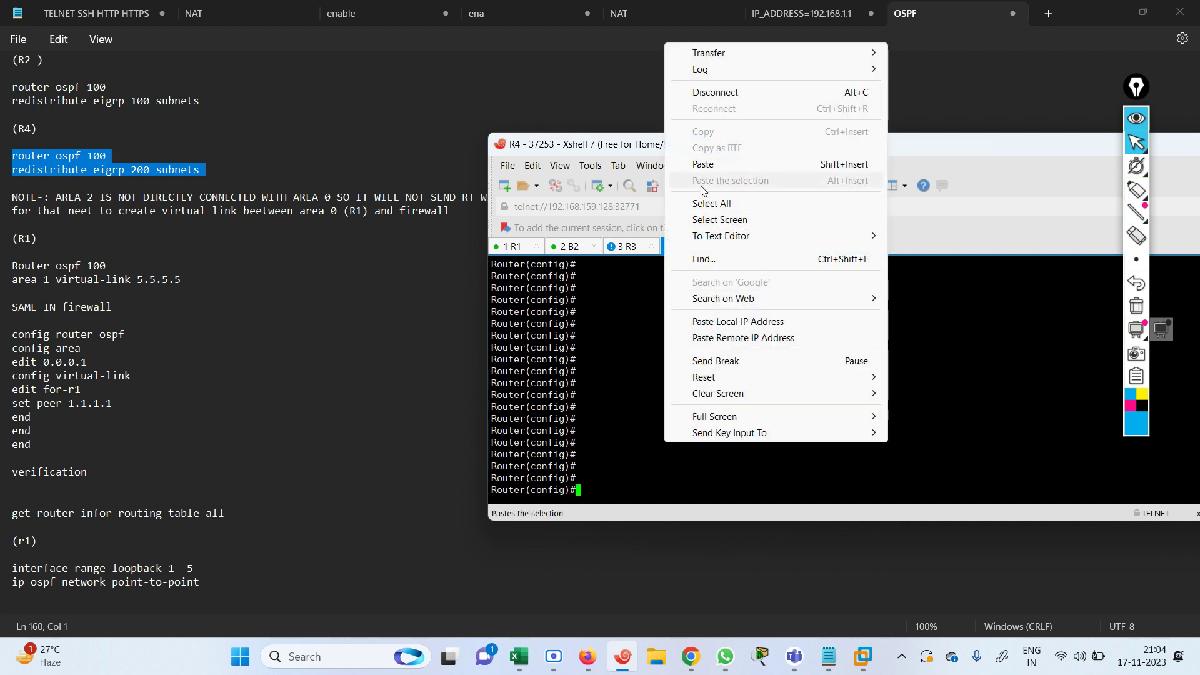
pyautogui.click(696, 164)
pyautogui.press('Return')
pyautogui.press('Return')
pyautogui.press('Return')
pyautogui.press('Return')
pyautogui.press('Return')
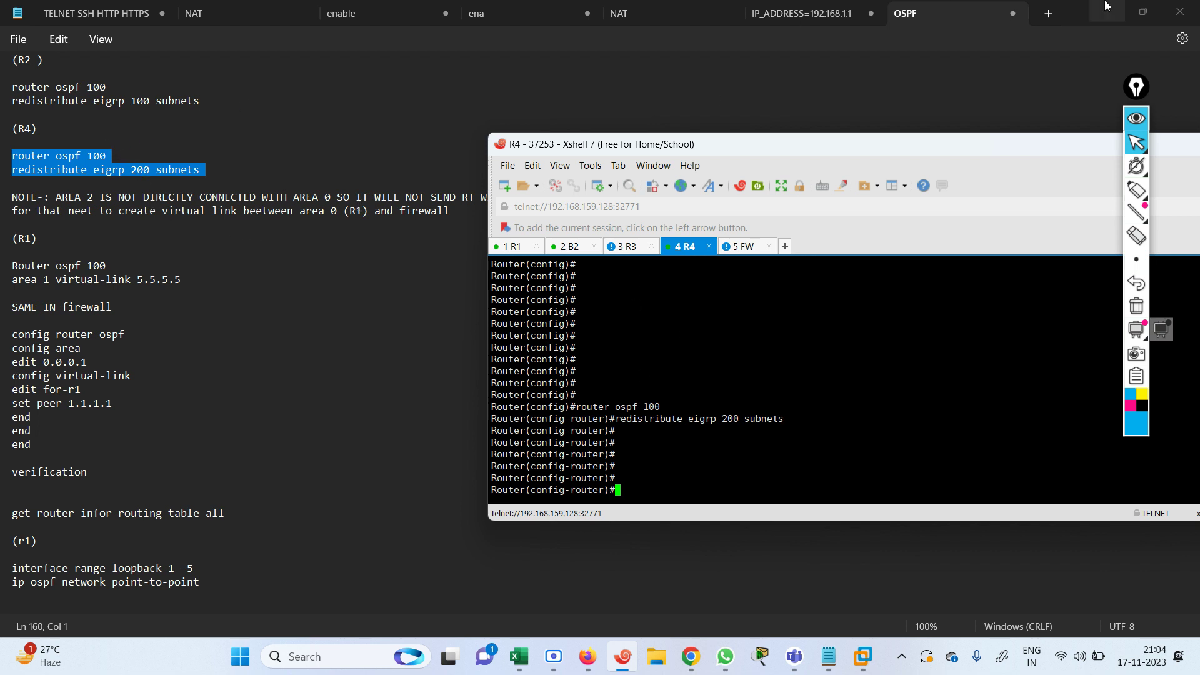
# - In the FortiGate CLI console in Firefox, rerun get router info routing-table ospf and highlight the 172.20 and 172.40 external routes
pyautogui.moveTo(588, 656)
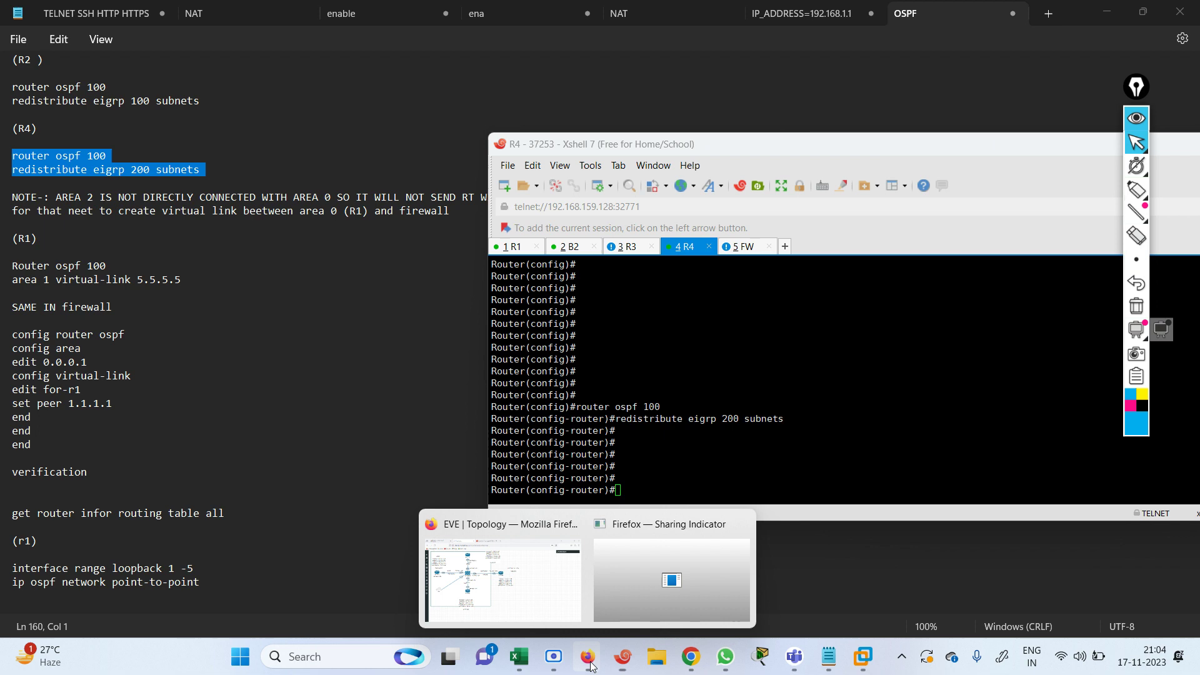
pyautogui.click(510, 569)
pyautogui.click(468, 17)
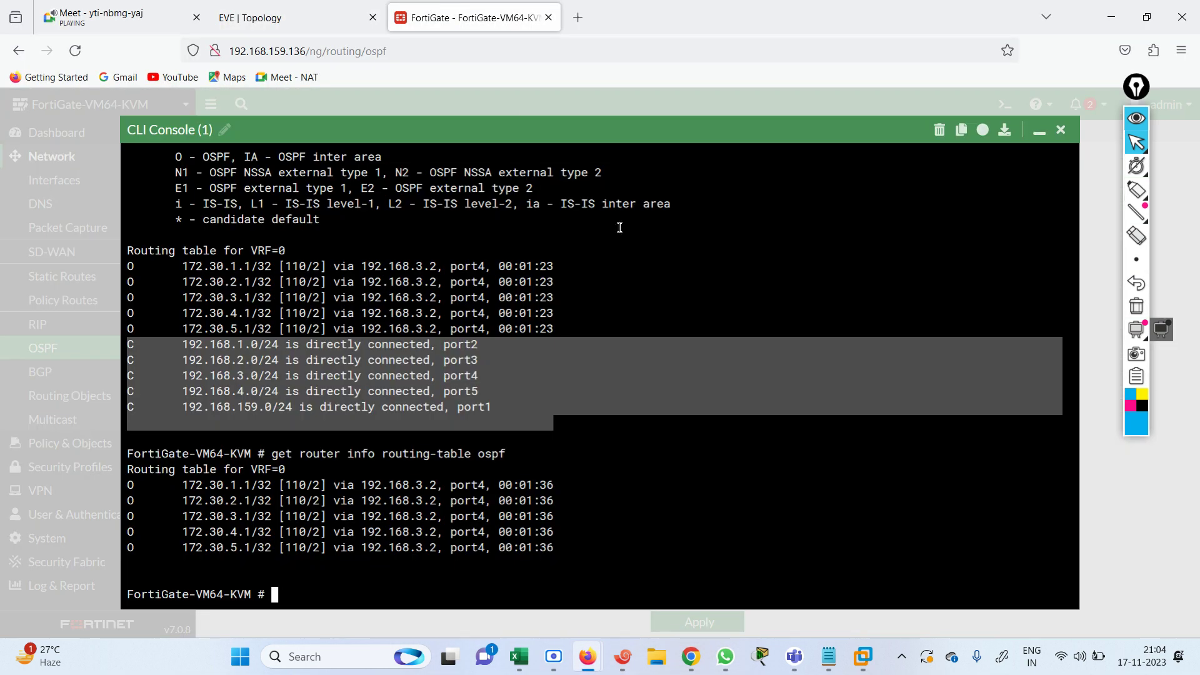
pyautogui.click(619, 572)
pyautogui.press('Up')
pyautogui.press('Return')
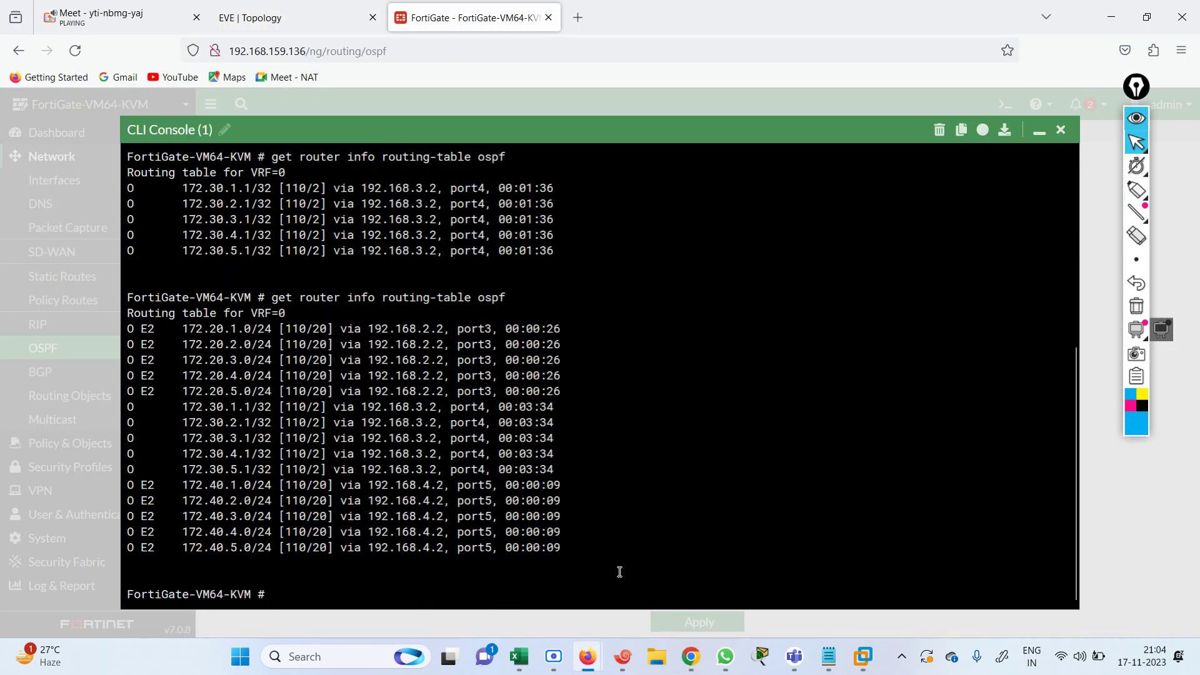
pyautogui.moveTo(185, 331); pyautogui.dragTo(471, 416)
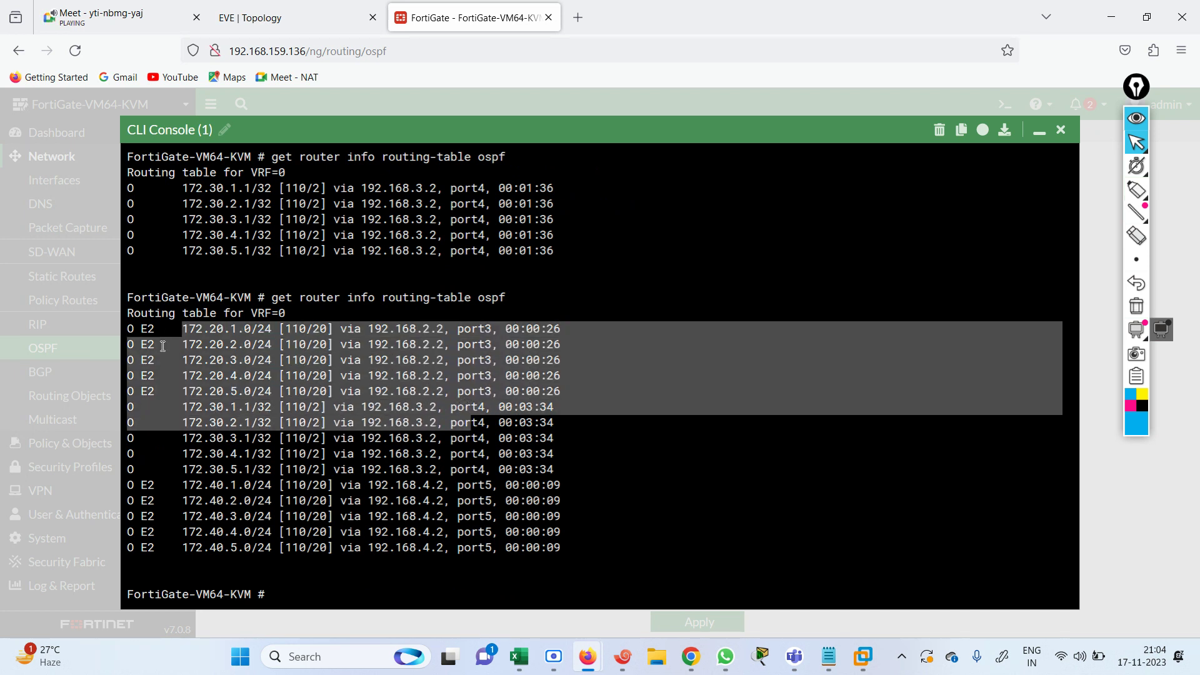
pyautogui.moveTo(180, 492); pyautogui.dragTo(567, 548)
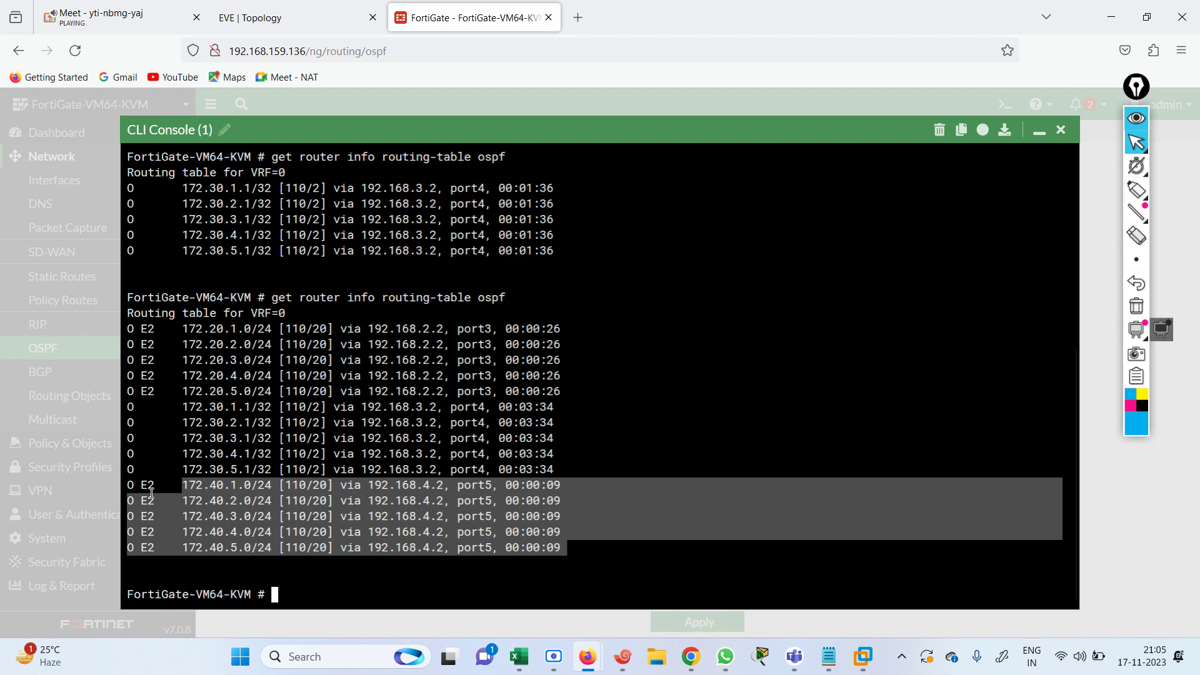
# - Check the EVE topology, switch to Xshell and list router R1's OSPF routes with show ip route ospf
pyautogui.click(254, 8)
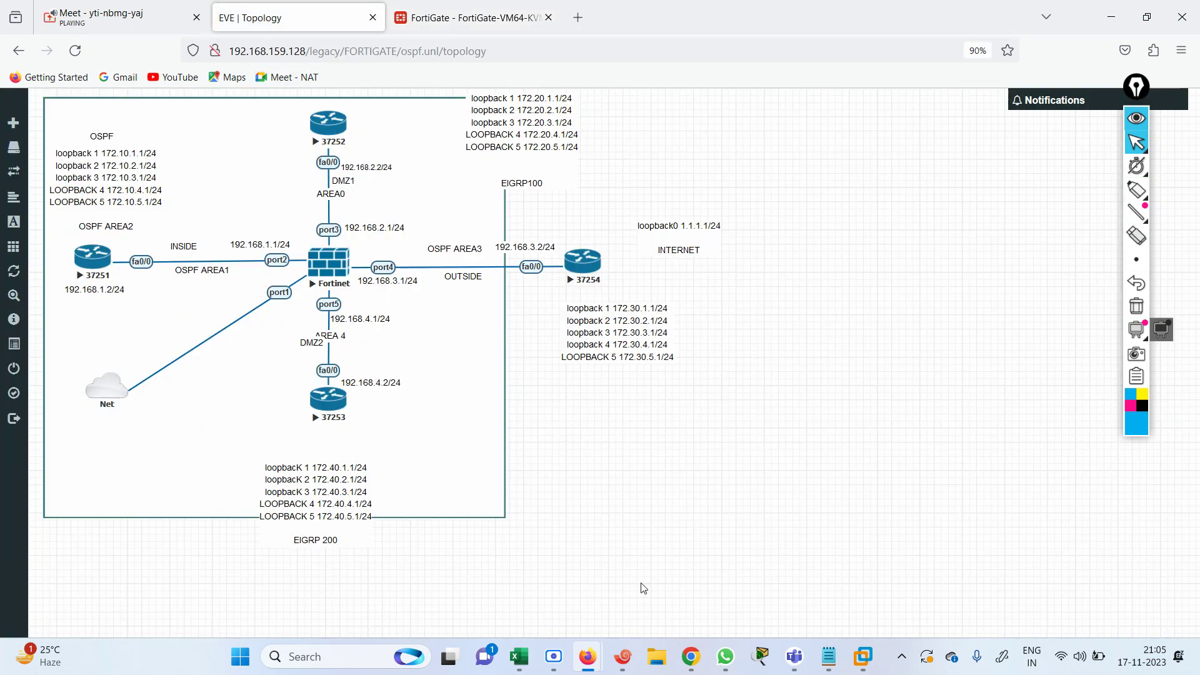
pyautogui.click(622, 656)
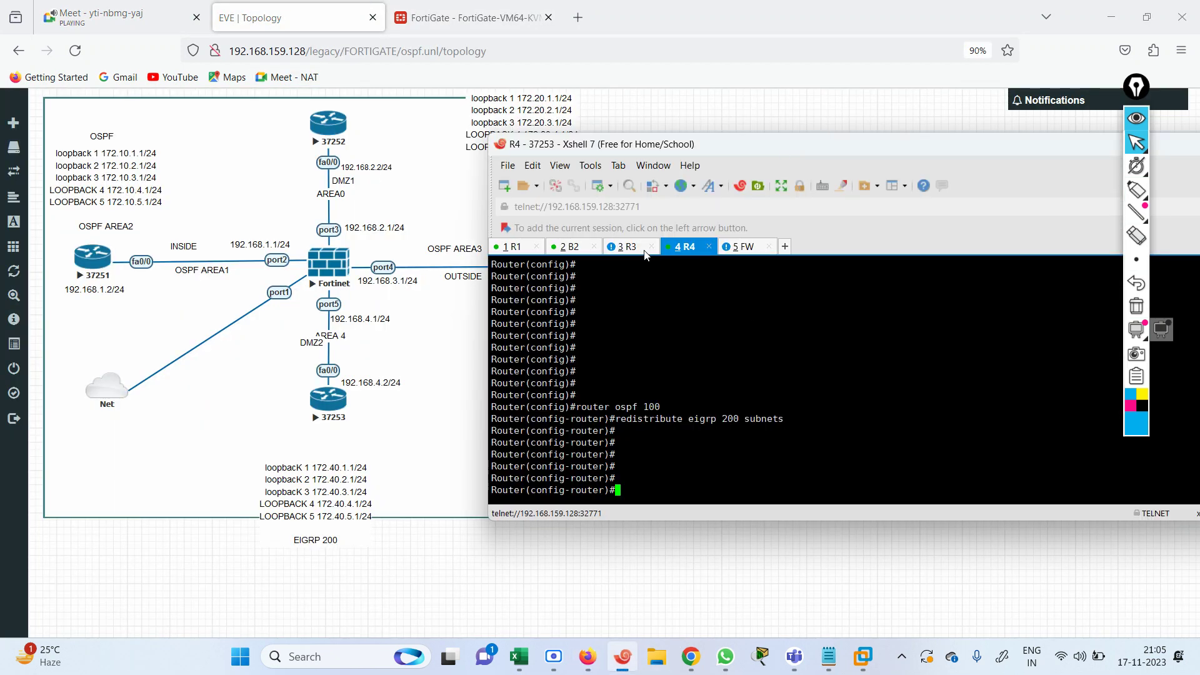
pyautogui.click(530, 247)
pyautogui.press('Return')
pyautogui.press('Return')
pyautogui.press('Return')
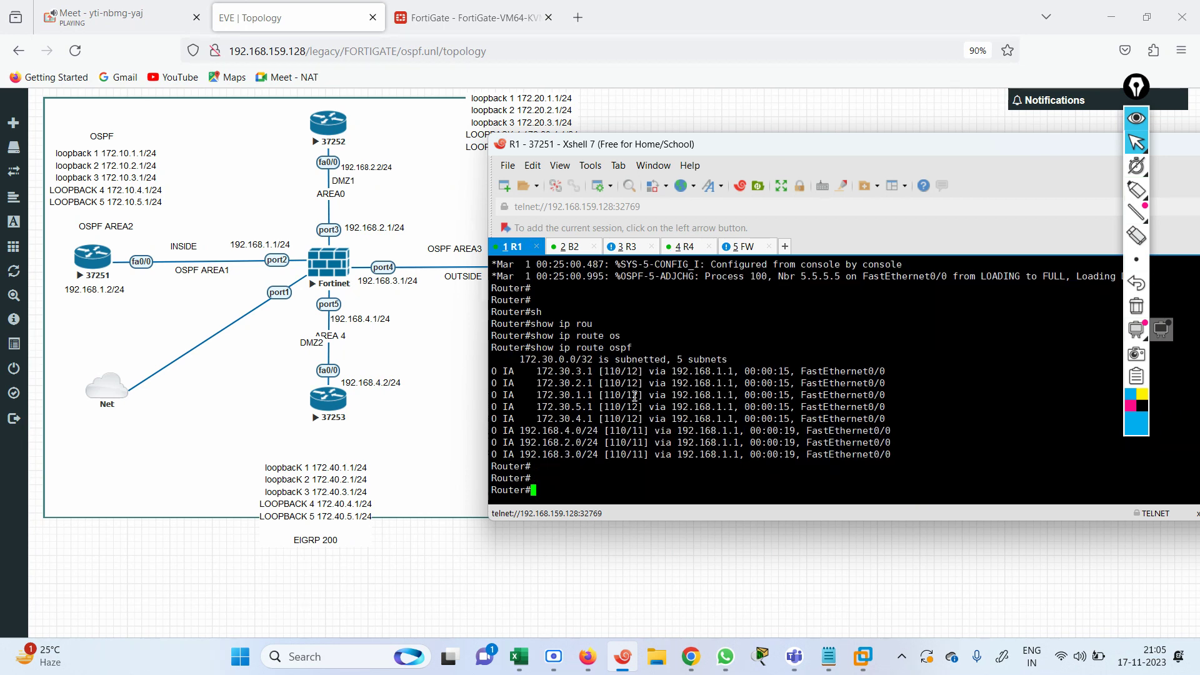
pyautogui.write('sh')
pyautogui.press('Tab')
pyautogui.write('ip rou')
pyautogui.press('Tab')
pyautogui.write('os')
pyautogui.press('Tab')
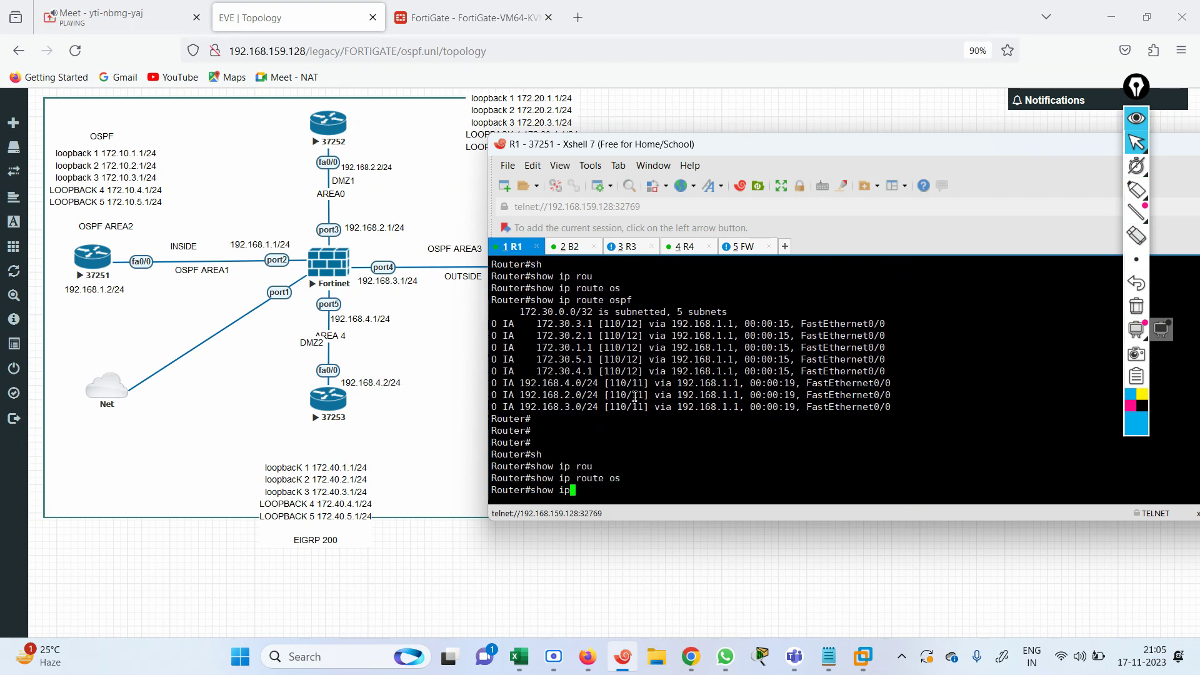
pyautogui.press('Return')
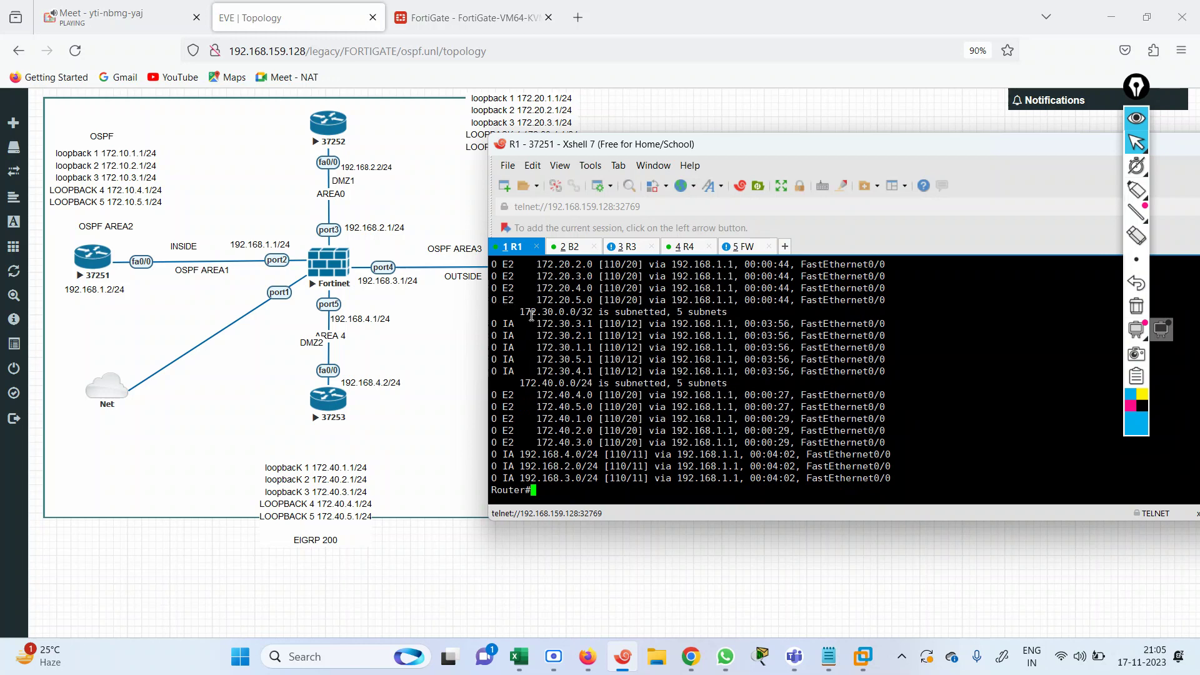
# - Return to router B2 and leave configuration mode with end
pyautogui.click(570, 246)
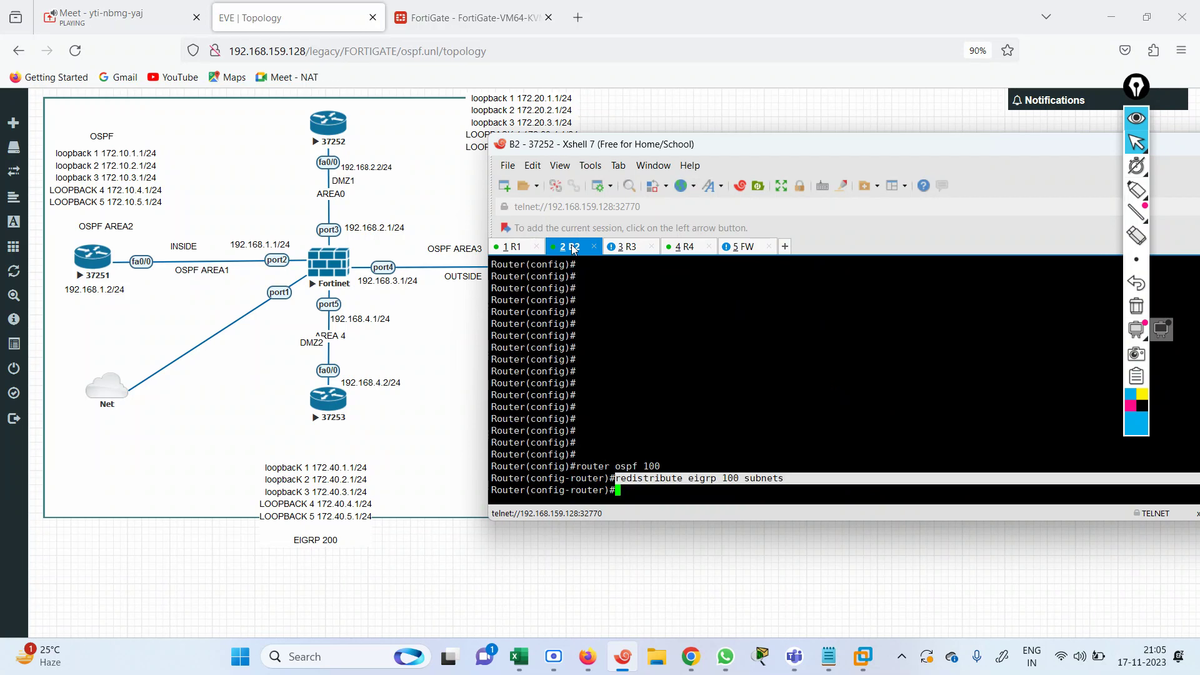
pyautogui.press('Return')
pyautogui.press('Return')
pyautogui.press('Return')
pyautogui.write('end')
pyautogui.press('Return')
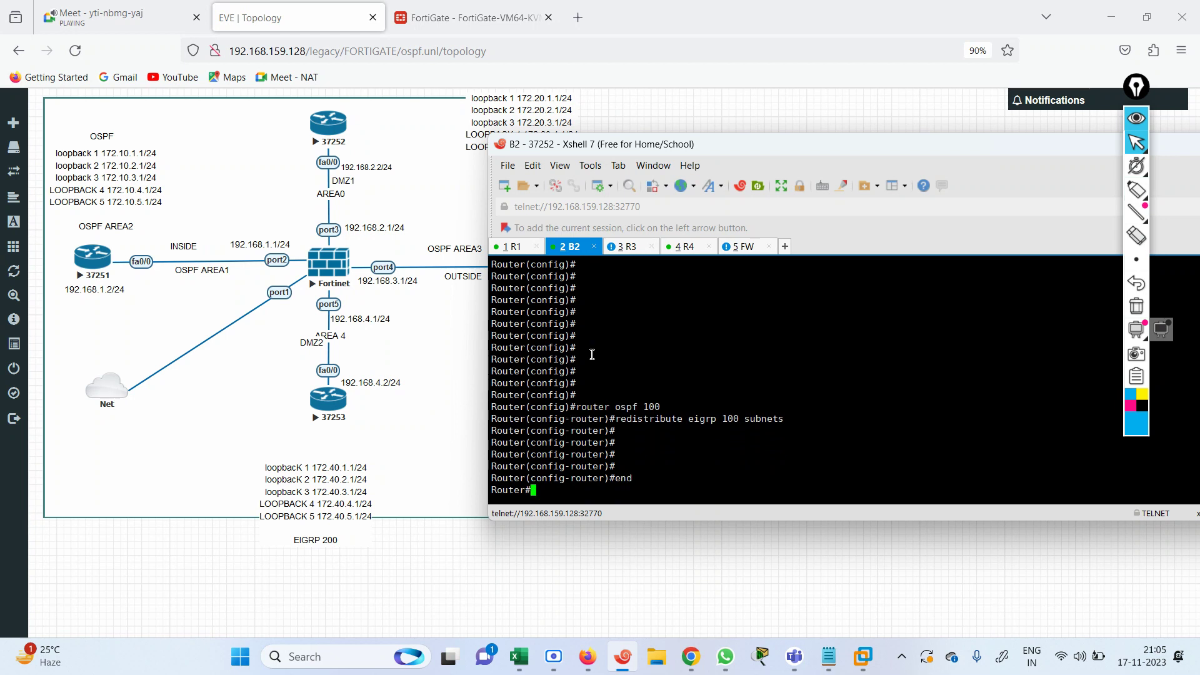
# - List the OSPF routes on router B2 with show ip route ospf to check for the redistributed 172.40 networks
pyautogui.write('sh')
pyautogui.press('Tab')
pyautogui.write('ip oru')
pyautogui.press('Tab')
pyautogui.press('BackSpace')
pyautogui.press('BackSpace')
pyautogui.press('BackSpace')
pyautogui.write('rou')
pyautogui.press('Tab')
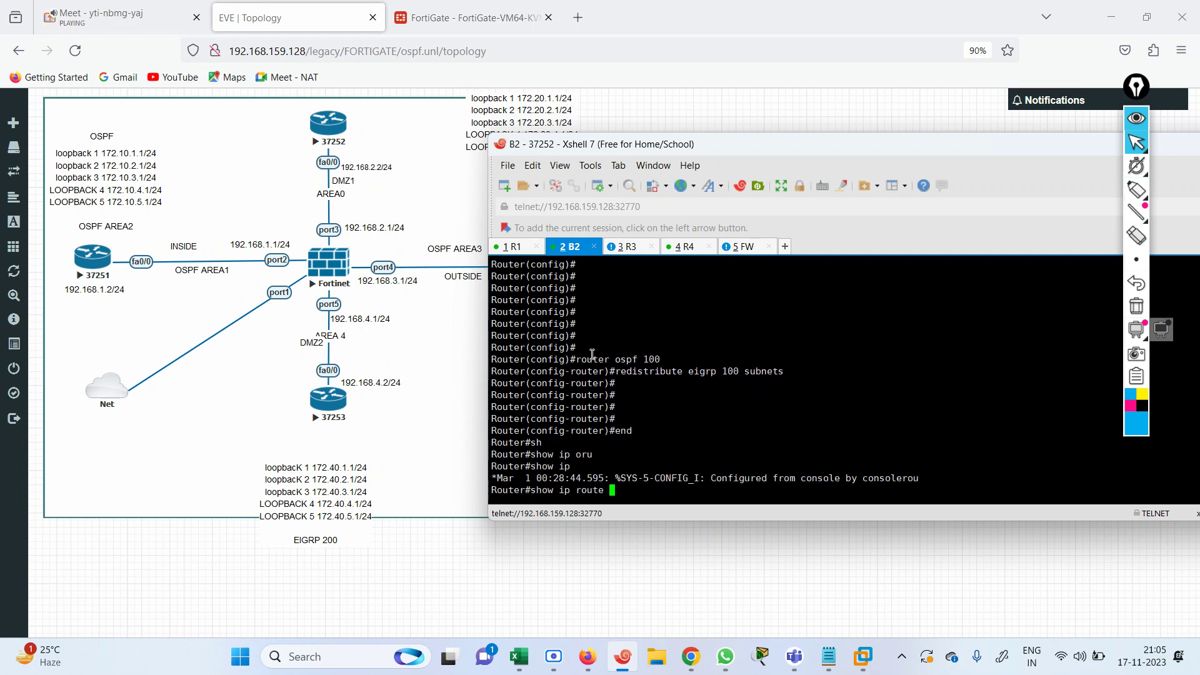
pyautogui.write('os')
pyautogui.press('Tab')
pyautogui.press('Return')
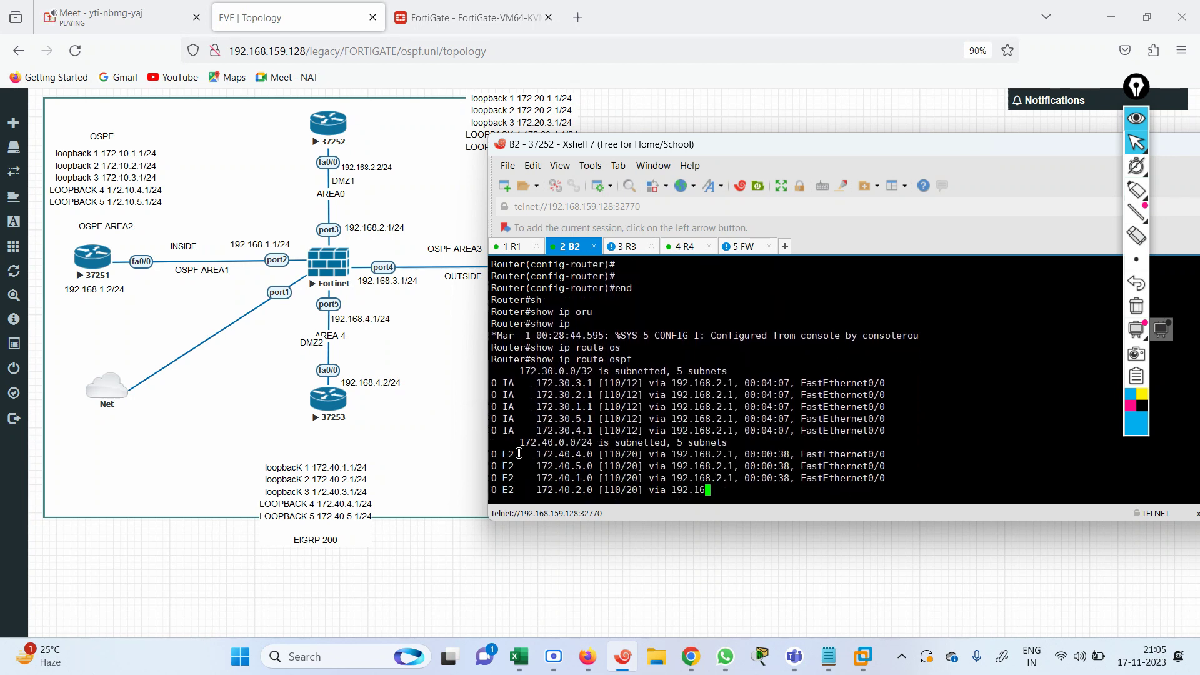
# - Wake the R3 console and enter privileged mode with en
pyautogui.click(625, 247)
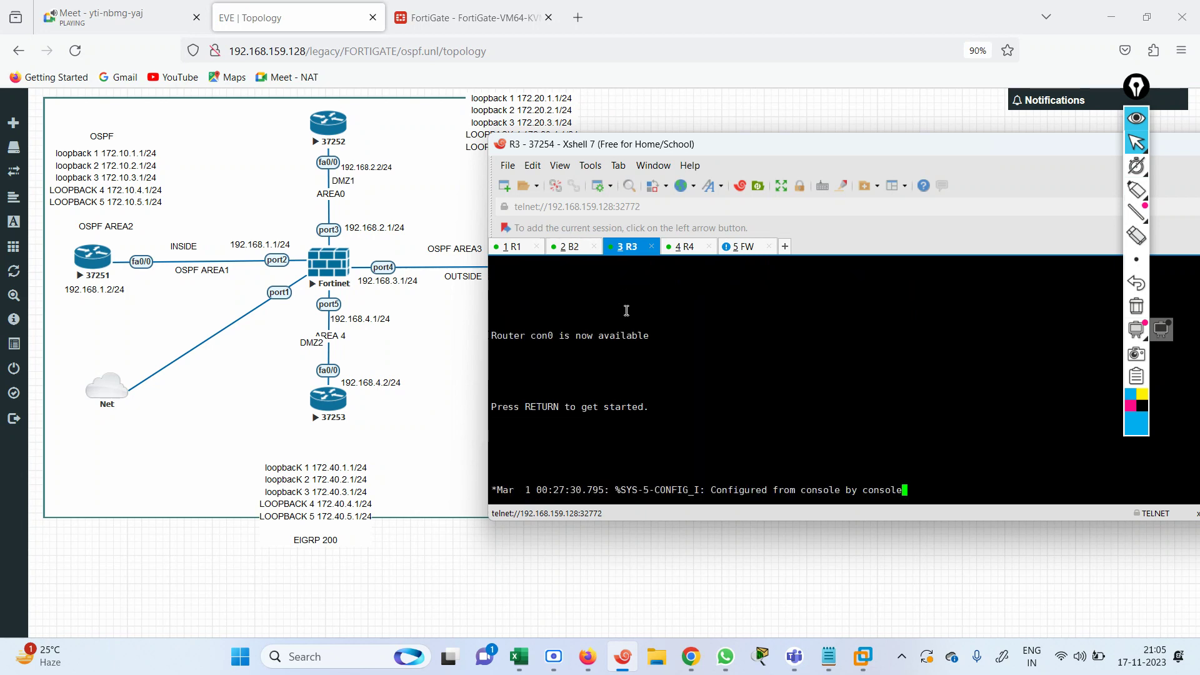
pyautogui.press('Return')
pyautogui.press('Return')
pyautogui.press('Return')
pyautogui.press('Return')
pyautogui.press('Return')
pyautogui.press('Return')
pyautogui.write('en')
pyautogui.press('Return')
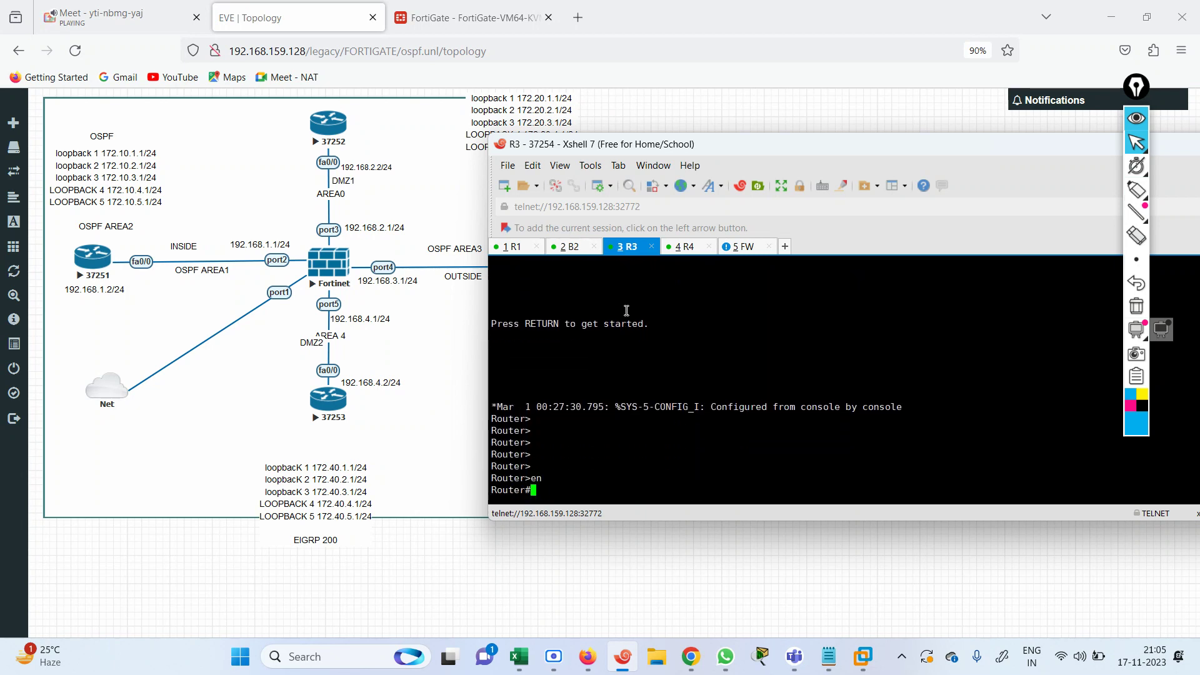
# - List the OSPF routes on router R3 with show ip route ospf
pyautogui.write('sh')
pyautogui.press('Tab')
pyautogui.write('ip rou')
pyautogui.press('Tab')
pyautogui.write('os')
pyautogui.press('Tab')
pyautogui.press('Return')
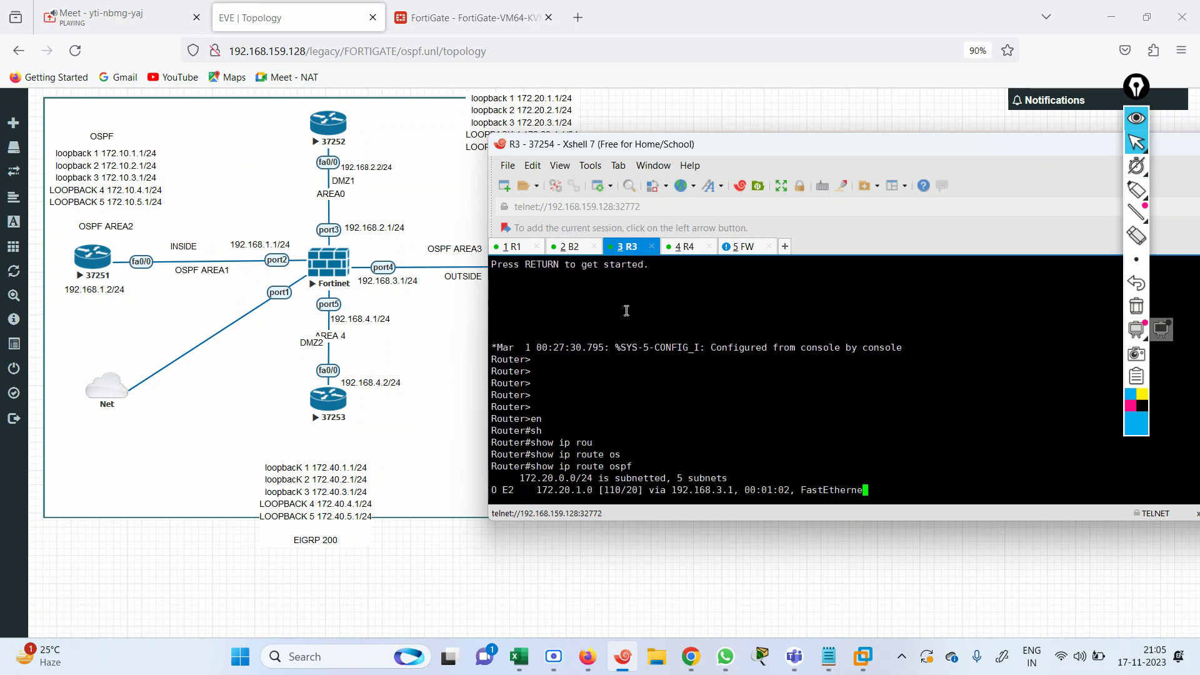
# - Leave configuration mode on router R4 with end and list its OSPF routes with show ip route ospf
pyautogui.click(687, 247)
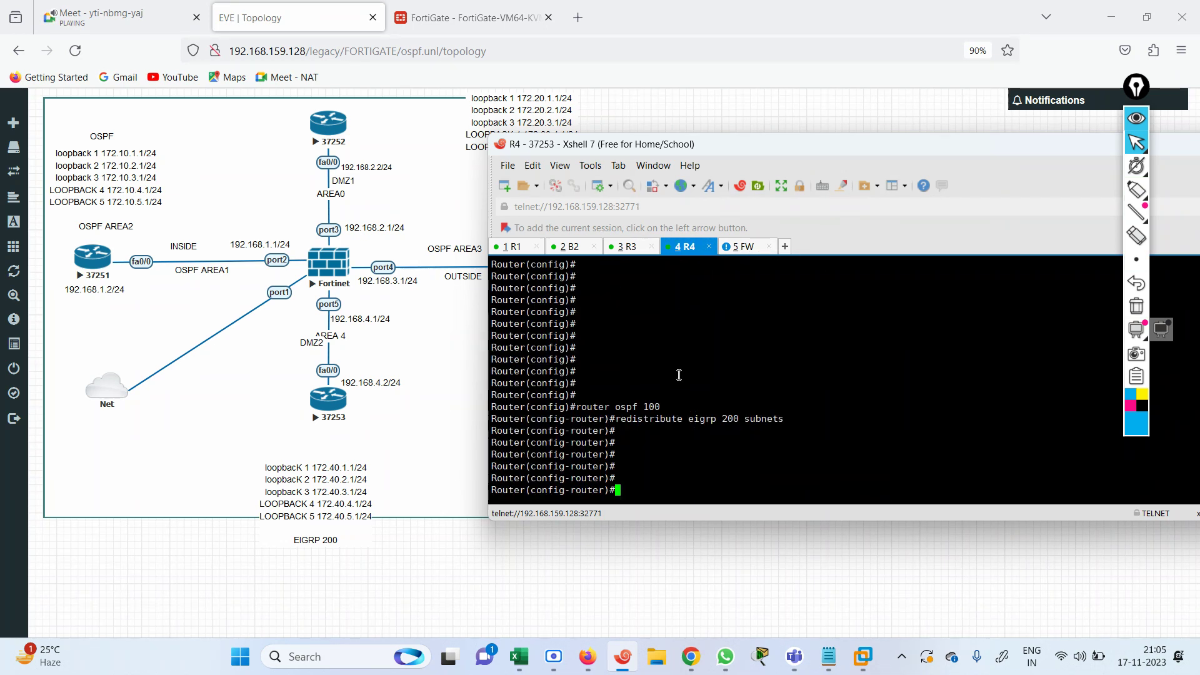
pyautogui.press('Return')
pyautogui.write('end')
pyautogui.press('Return')
pyautogui.write('sh')
pyautogui.press('Tab')
pyautogui.write('ip rou')
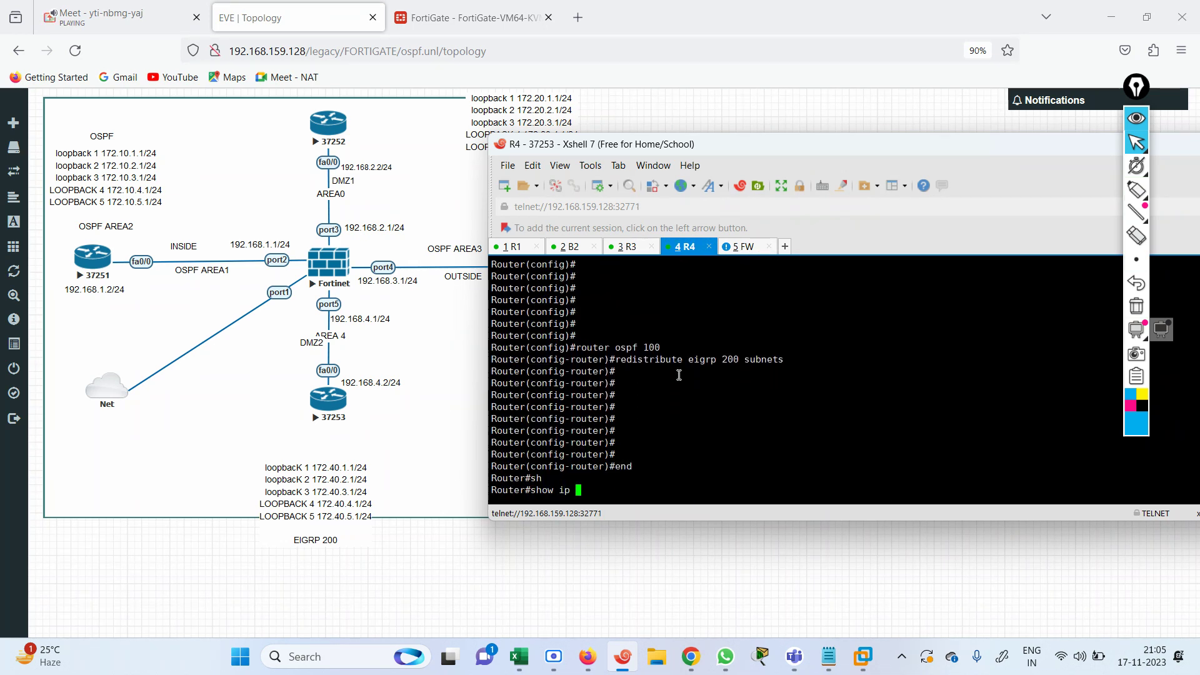
pyautogui.press('Tab')
pyautogui.write('os')
pyautogui.press('Tab')
pyautogui.press('Return')
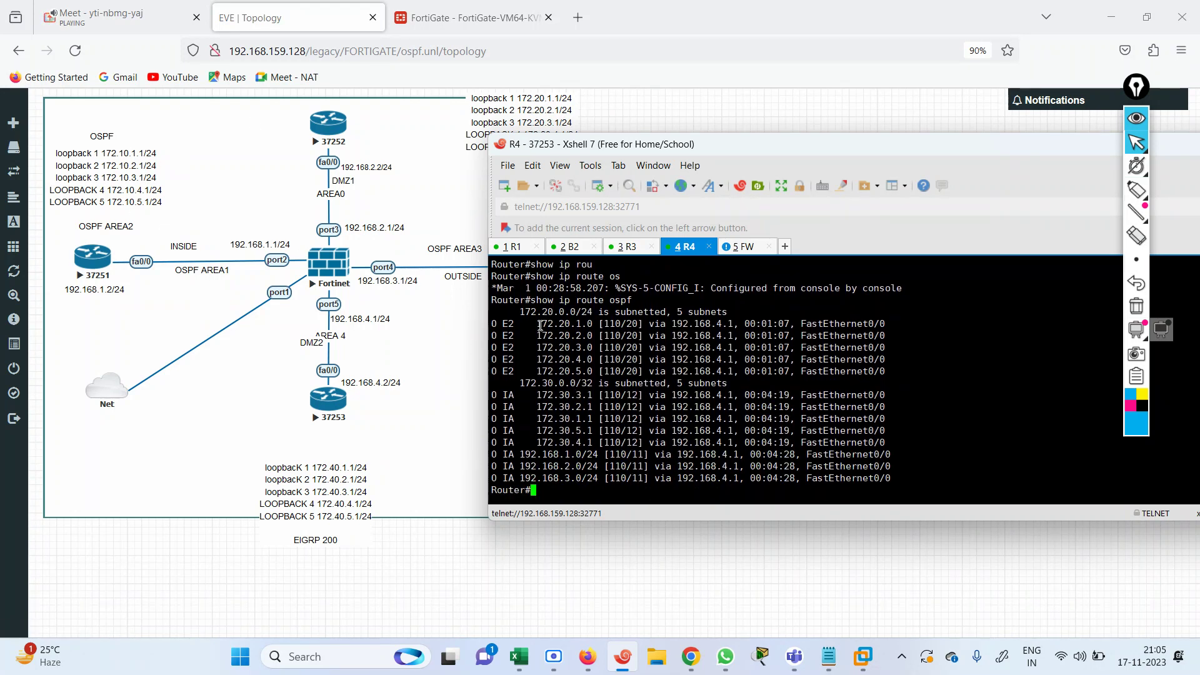
# - Examine the OSPF routes listed on router R4, highlighting them, and add blank prompt lines below the output
pyautogui.moveTo(540, 326); pyautogui.dragTo(942, 487)
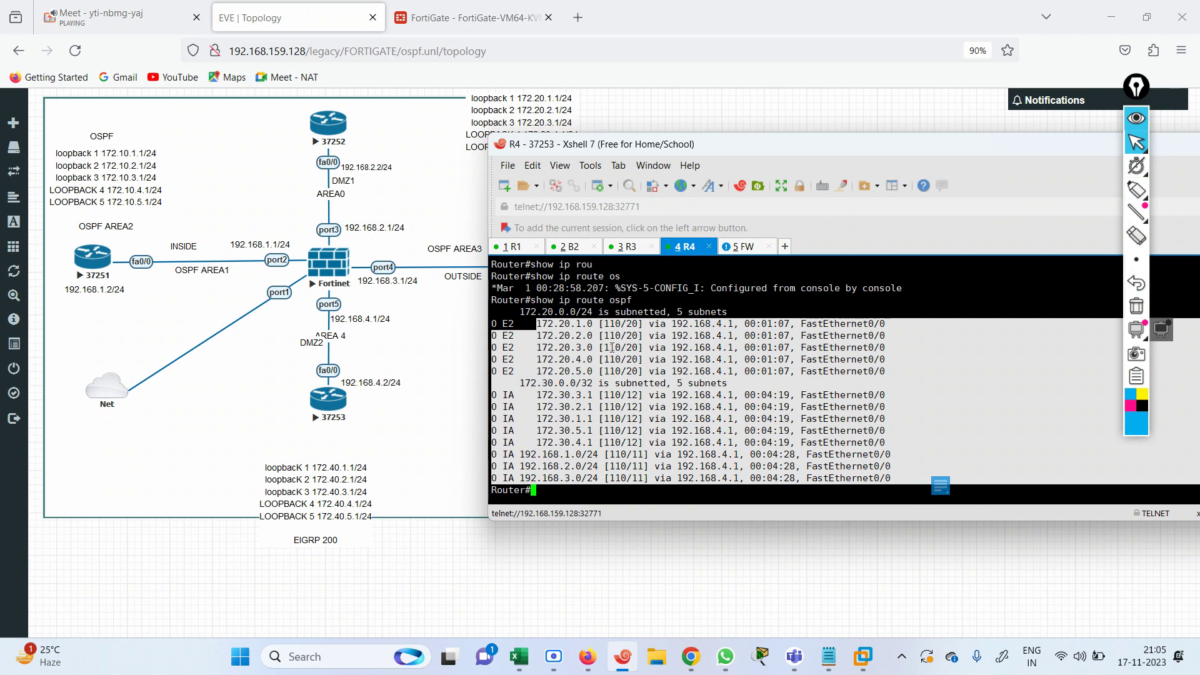
pyautogui.moveTo(503, 324); pyautogui.dragTo(842, 478)
pyautogui.click(735, 487)
pyautogui.press('Return')
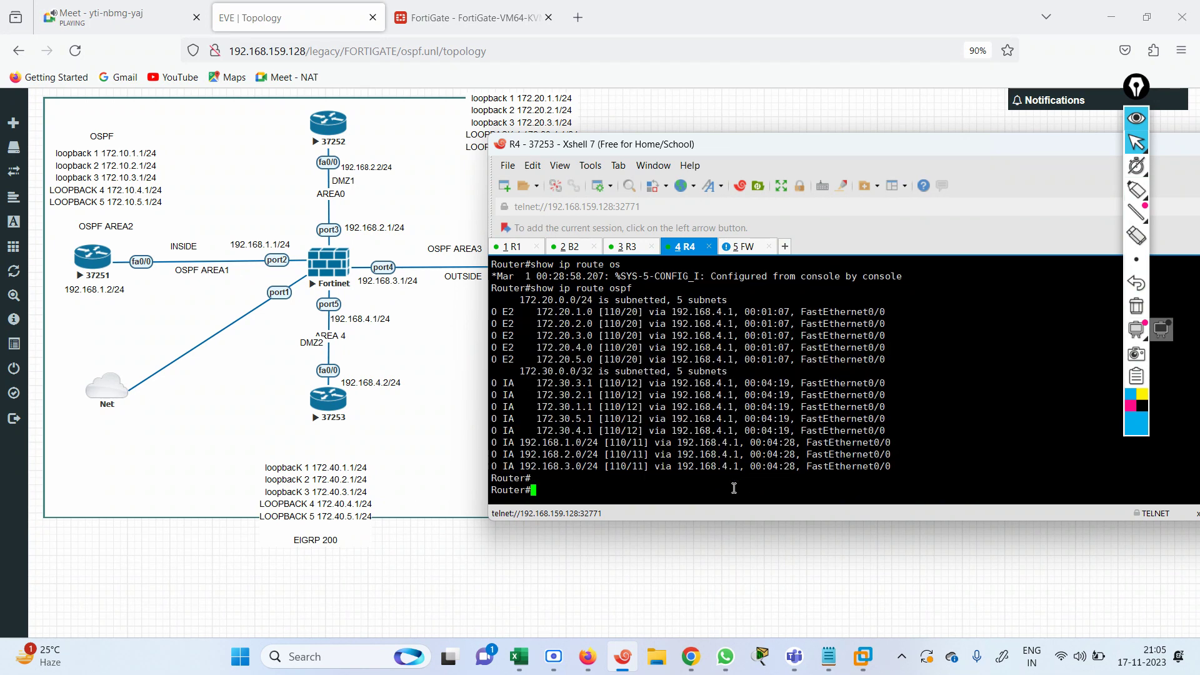
pyautogui.press('Return')
pyautogui.press('Return')
pyautogui.press('Return')
pyautogui.press('Return')
pyautogui.press('Return')
pyautogui.press('Return')
pyautogui.press('Return')
pyautogui.press('Return')
pyautogui.press('Return')
pyautogui.press('Return')
pyautogui.press('Return')
pyautogui.press('Return')
pyautogui.press('Return')
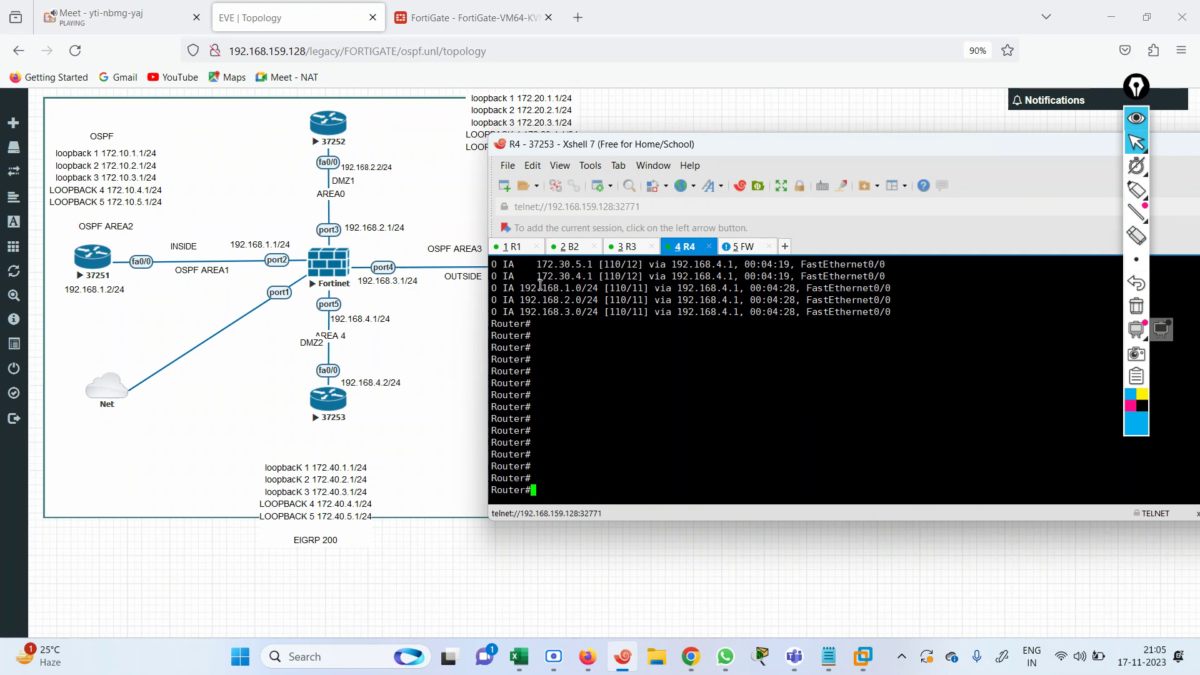
# - Highlight the OSPF routes listed on router B2 to review them, and return to the EVE topology
pyautogui.click(569, 247)
pyautogui.moveTo(533, 324); pyautogui.dragTo(853, 494)
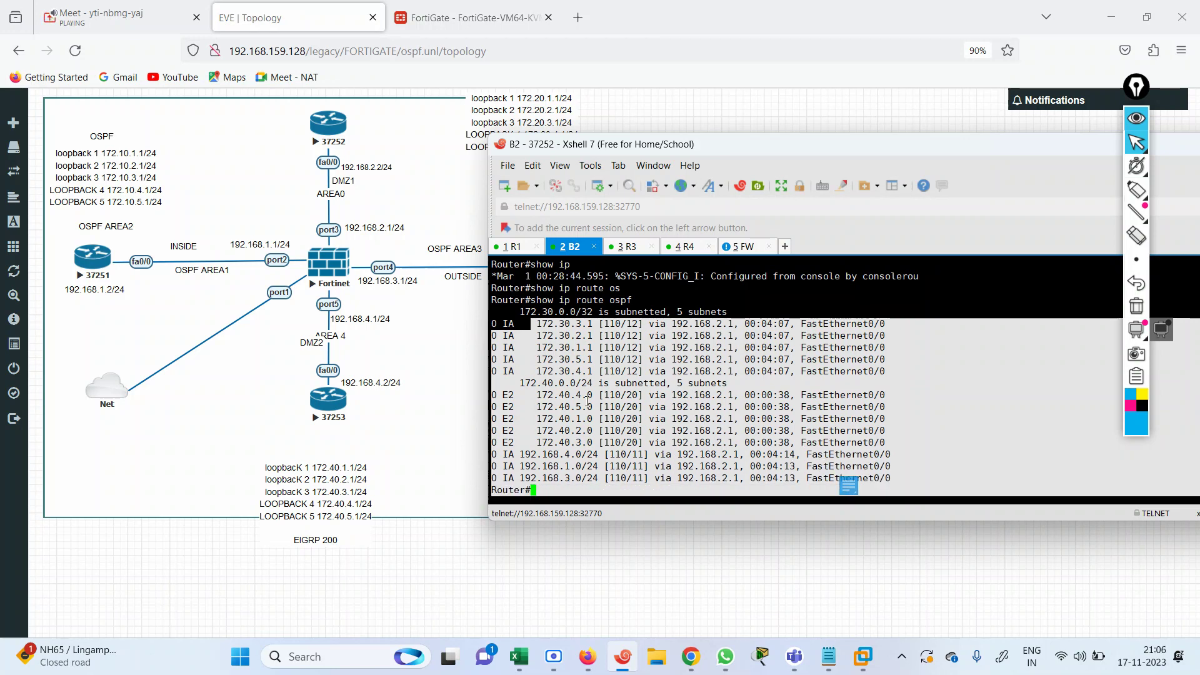
pyautogui.click(712, 109)
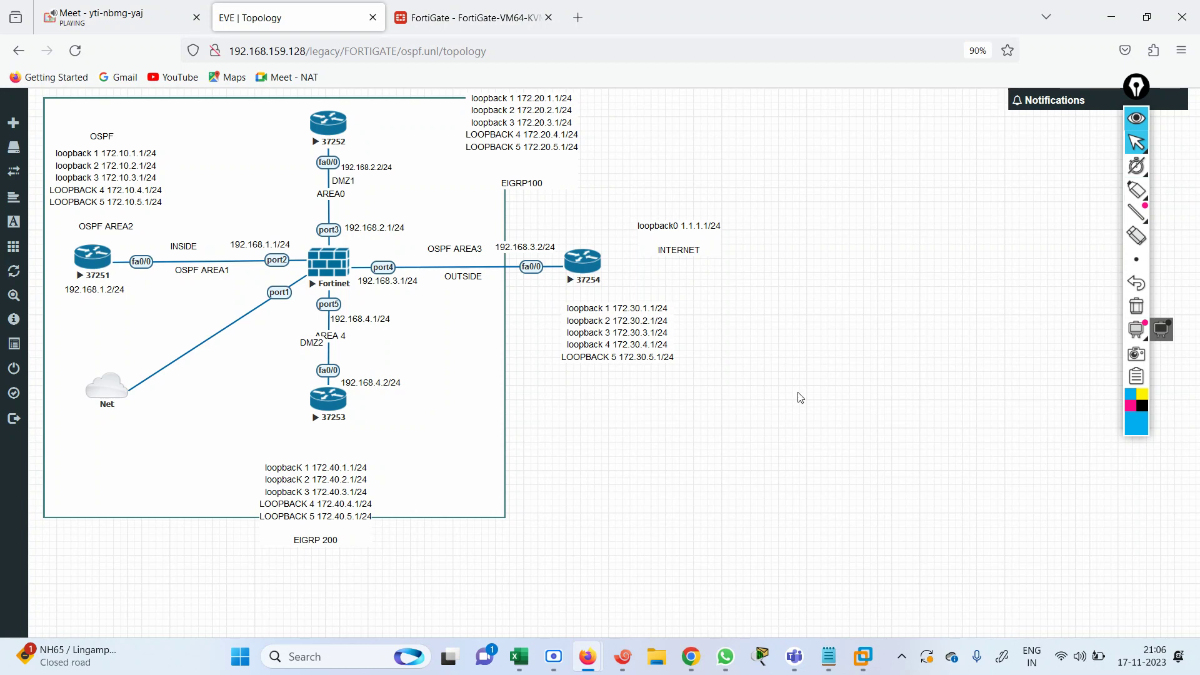
# - With a pink pen, circle router 37252's Area 0 segment and draw an arrow to it from the 172.20 loopbacks
pyautogui.moveTo(1136, 259)
pyautogui.click(1041, 259)
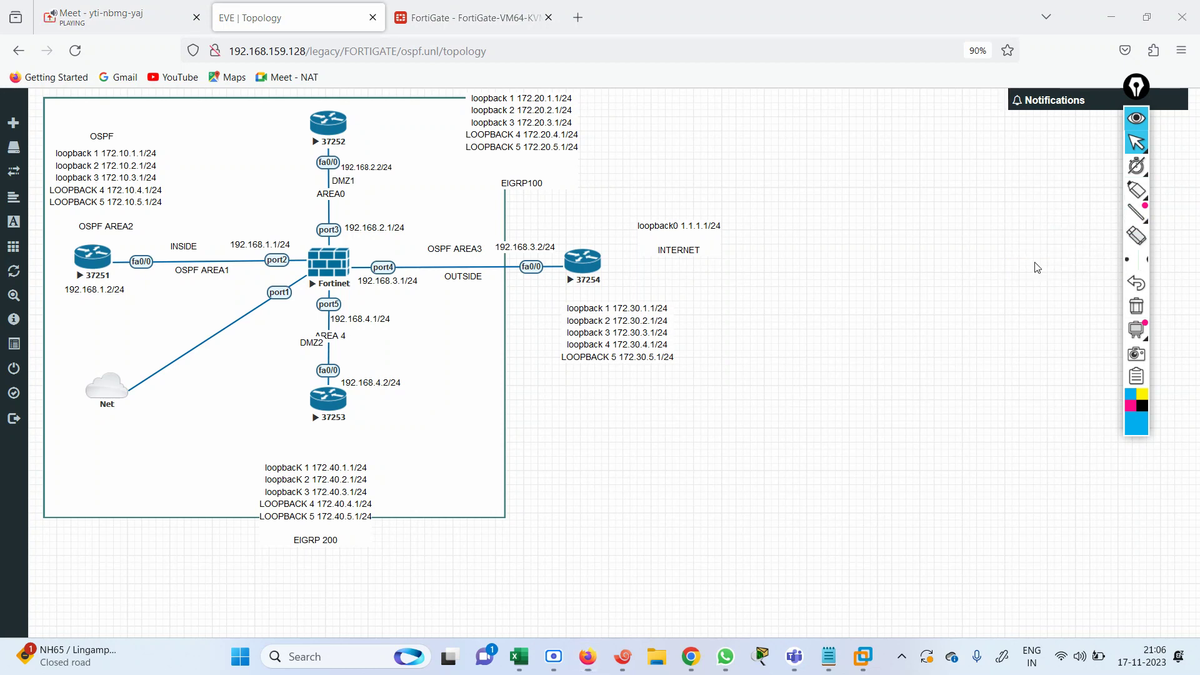
pyautogui.click(1129, 406)
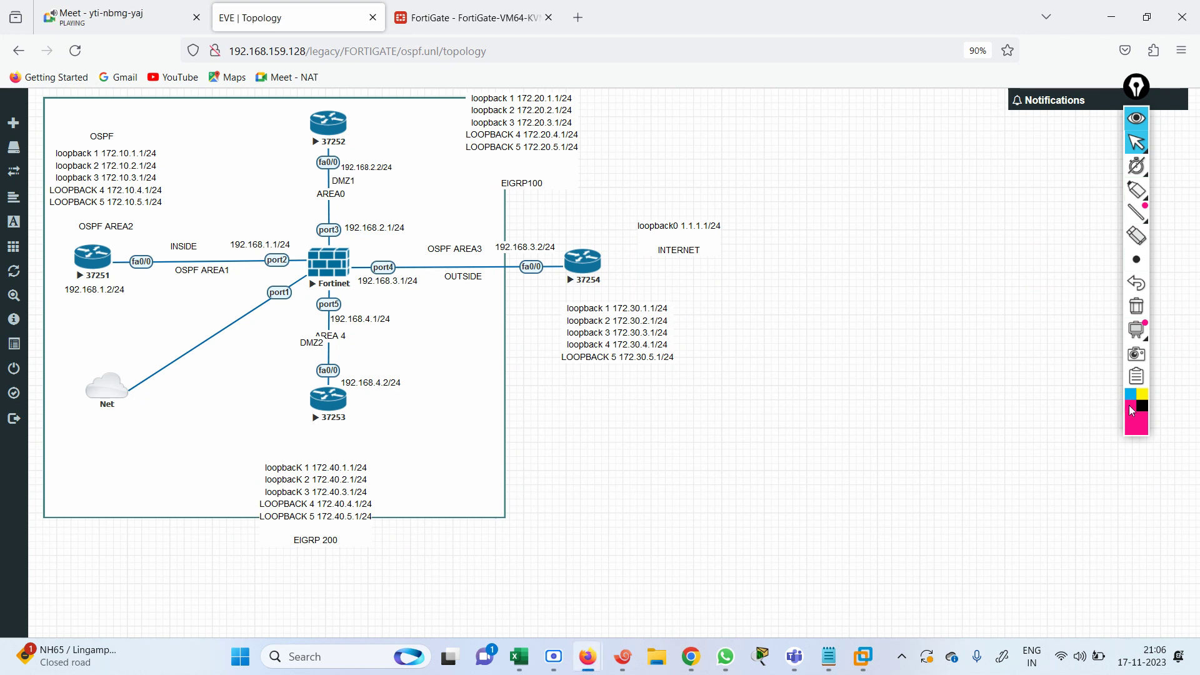
pyautogui.click(1136, 189)
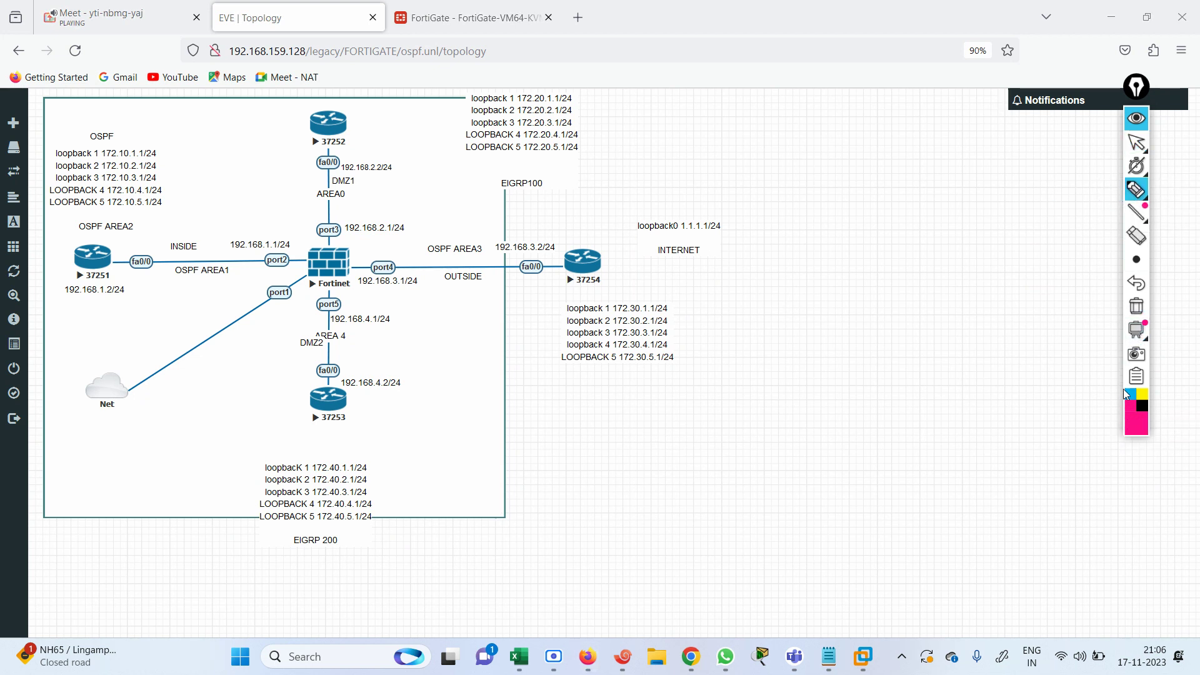
pyautogui.click(1134, 418)
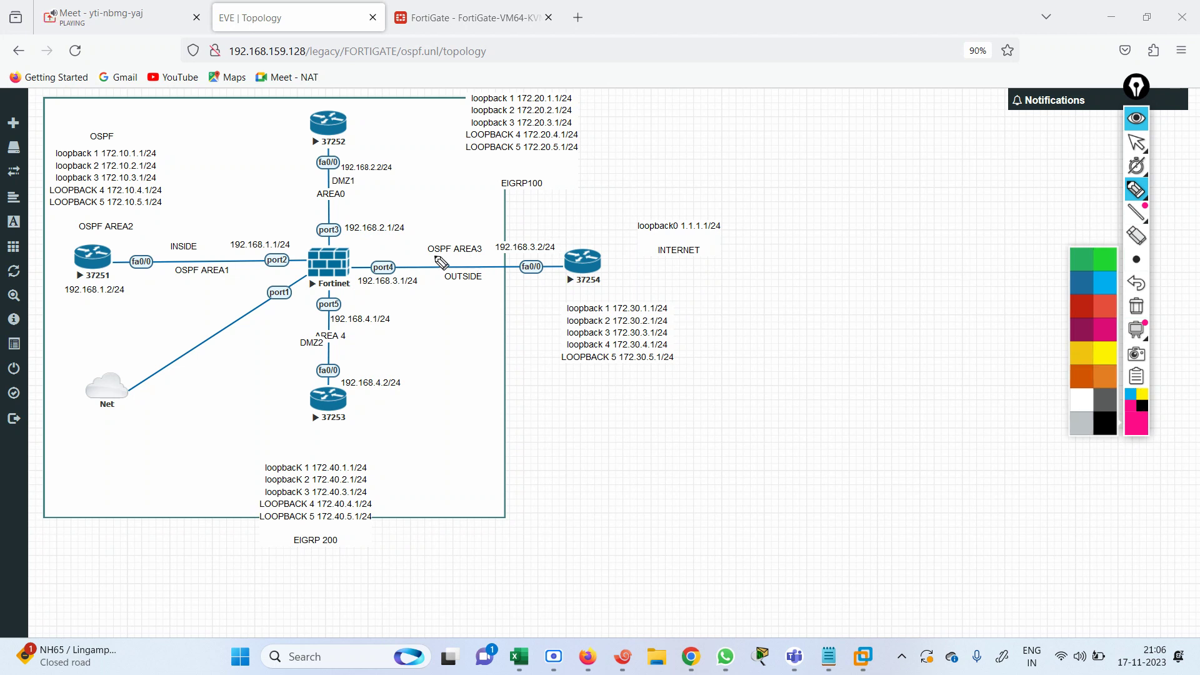
pyautogui.moveTo(306, 104)
pyautogui.mouseDown()
pyautogui.moveTo(289, 216)
pyautogui.moveTo(343, 250)
pyautogui.moveTo(419, 230)
pyautogui.moveTo(402, 135)
pyautogui.moveTo(319, 100)
pyautogui.moveTo(305, 108)
pyautogui.mouseUp()
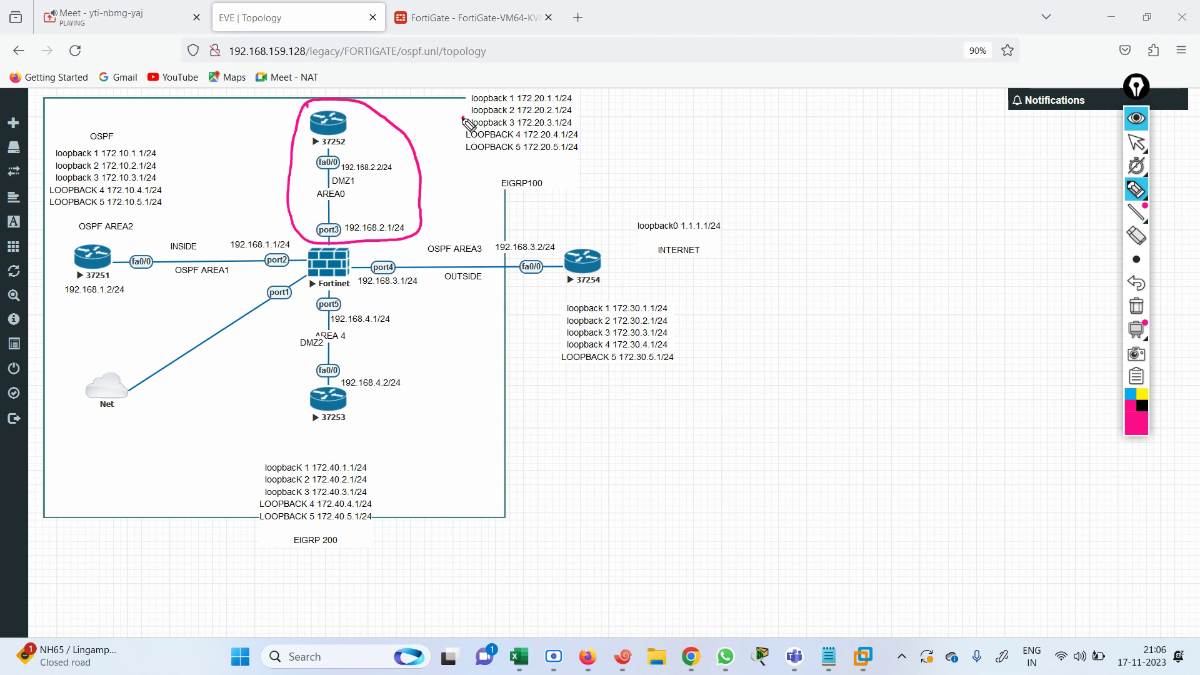
pyautogui.moveTo(464, 118); pyautogui.dragTo(408, 140)
pyautogui.moveTo(407, 140)
pyautogui.mouseDown()
pyautogui.moveTo(447, 142)
pyautogui.moveTo(409, 139)
pyautogui.mouseUp()
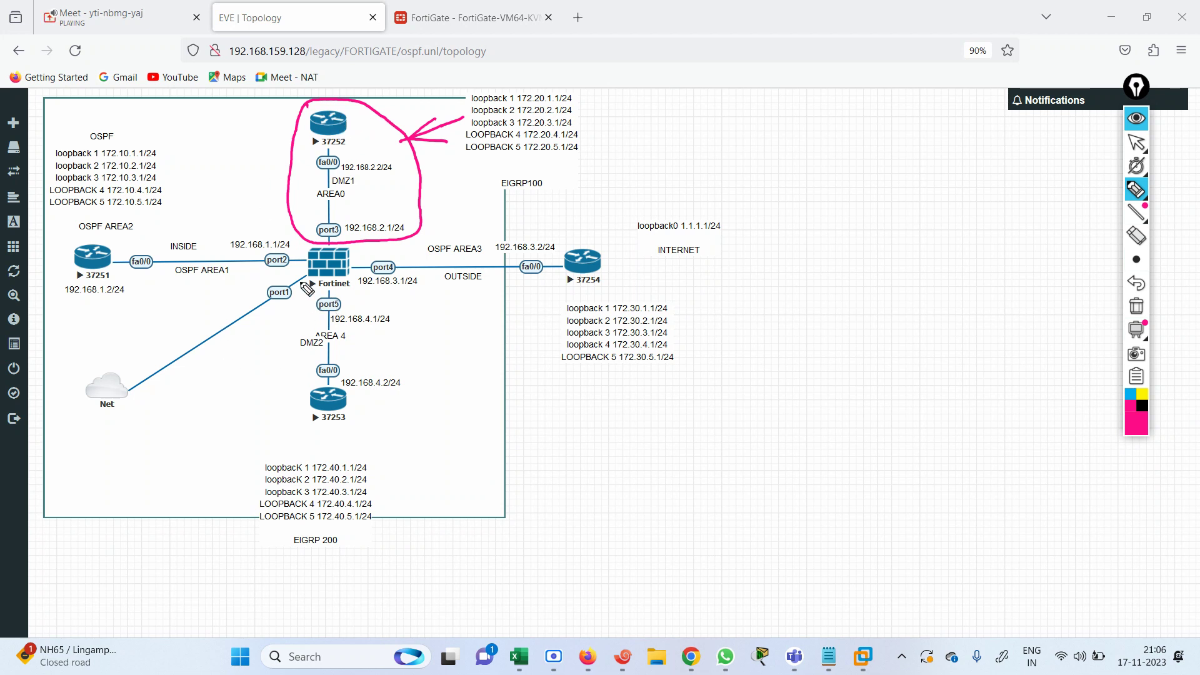
# - Circle the Area 1, Area 3 and Area 4 segments in pink, and draw an arrow from the 172.40 loopbacks towards router 37253
pyautogui.moveTo(116, 249)
pyautogui.mouseDown()
pyautogui.moveTo(213, 229)
pyautogui.moveTo(307, 239)
pyautogui.mouseUp()
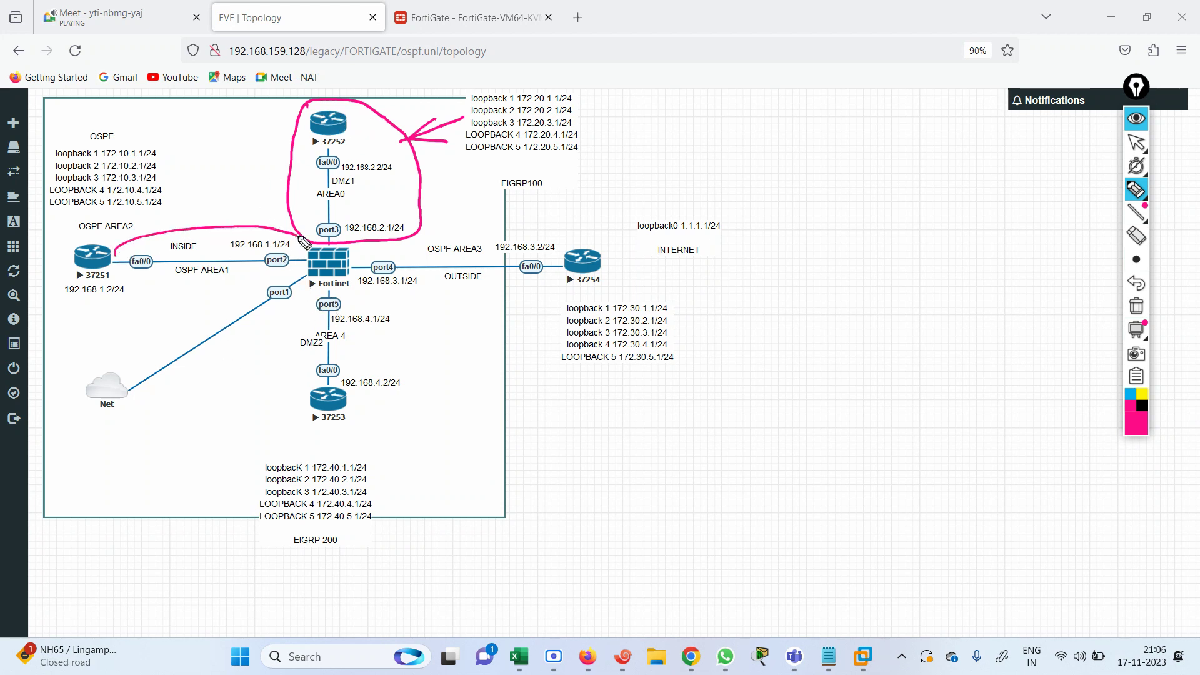
pyautogui.moveTo(121, 257)
pyautogui.mouseDown()
pyautogui.moveTo(128, 294)
pyautogui.moveTo(215, 299)
pyautogui.moveTo(294, 278)
pyautogui.moveTo(307, 252)
pyautogui.moveTo(373, 238)
pyautogui.moveTo(625, 213)
pyautogui.moveTo(755, 230)
pyautogui.moveTo(745, 389)
pyautogui.moveTo(507, 398)
pyautogui.moveTo(342, 284)
pyautogui.moveTo(285, 312)
pyautogui.moveTo(207, 478)
pyautogui.moveTo(366, 584)
pyautogui.moveTo(437, 417)
pyautogui.moveTo(375, 303)
pyautogui.moveTo(353, 287)
pyautogui.mouseUp()
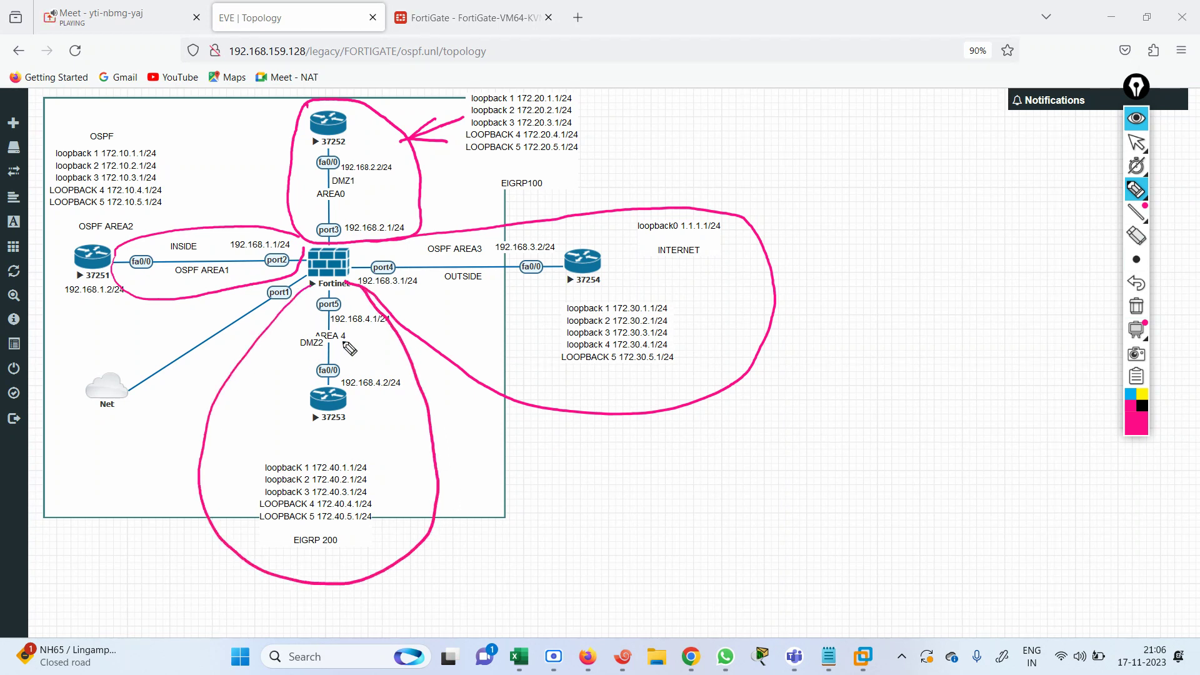
pyautogui.moveTo(259, 342)
pyautogui.mouseDown()
pyautogui.moveTo(261, 378)
pyautogui.moveTo(372, 424)
pyautogui.moveTo(410, 397)
pyautogui.mouseUp()
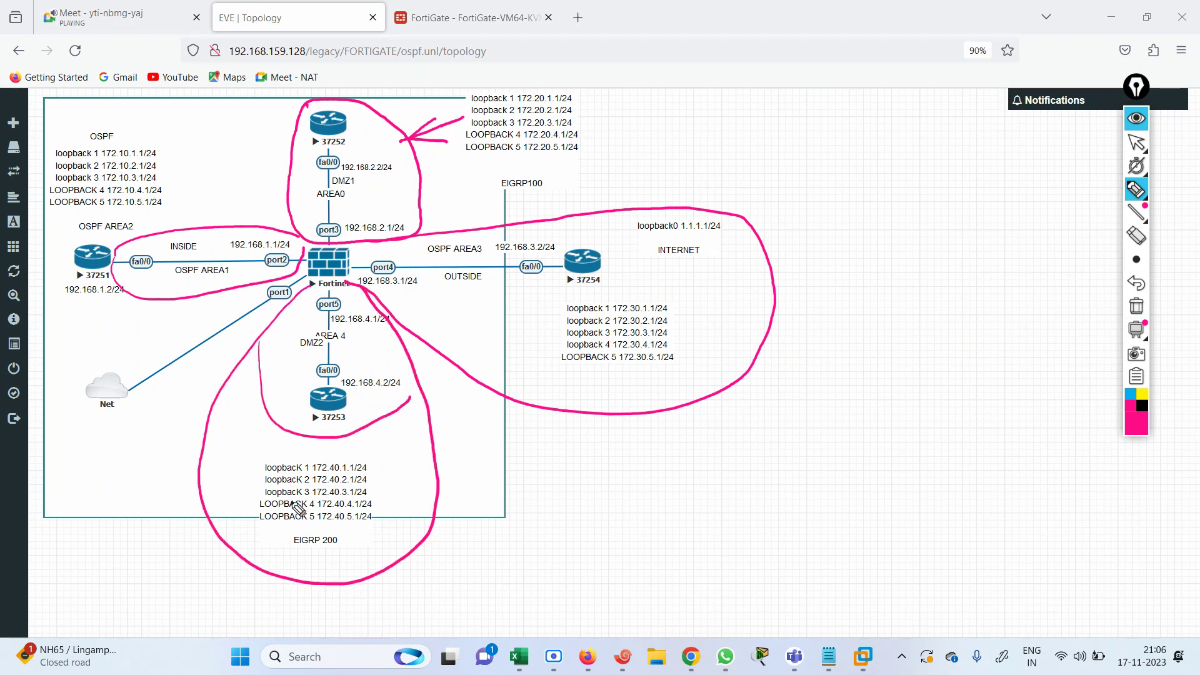
pyautogui.moveTo(244, 500)
pyautogui.mouseDown()
pyautogui.moveTo(235, 516)
pyautogui.moveTo(283, 448)
pyautogui.moveTo(301, 463)
pyautogui.mouseUp()
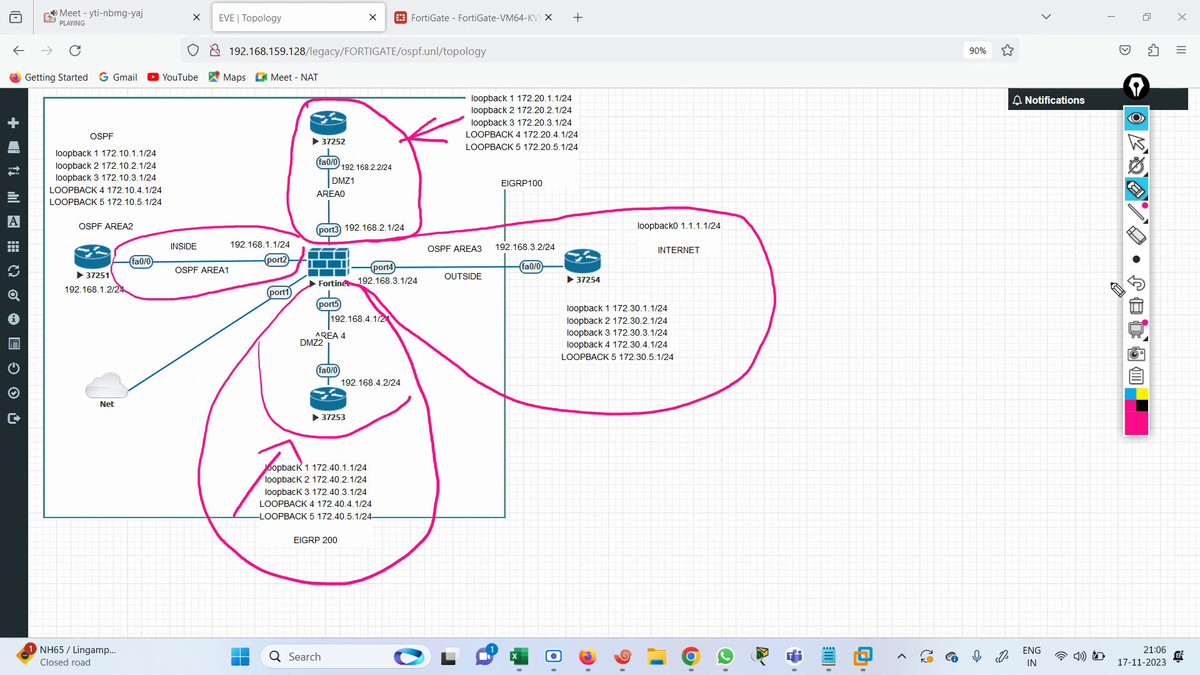
# - Switch the pen to black, circle the 172.10 loopbacks of Area 2, and draw arrows from them towards Area 0 and Area 1
pyautogui.moveTo(1136, 260)
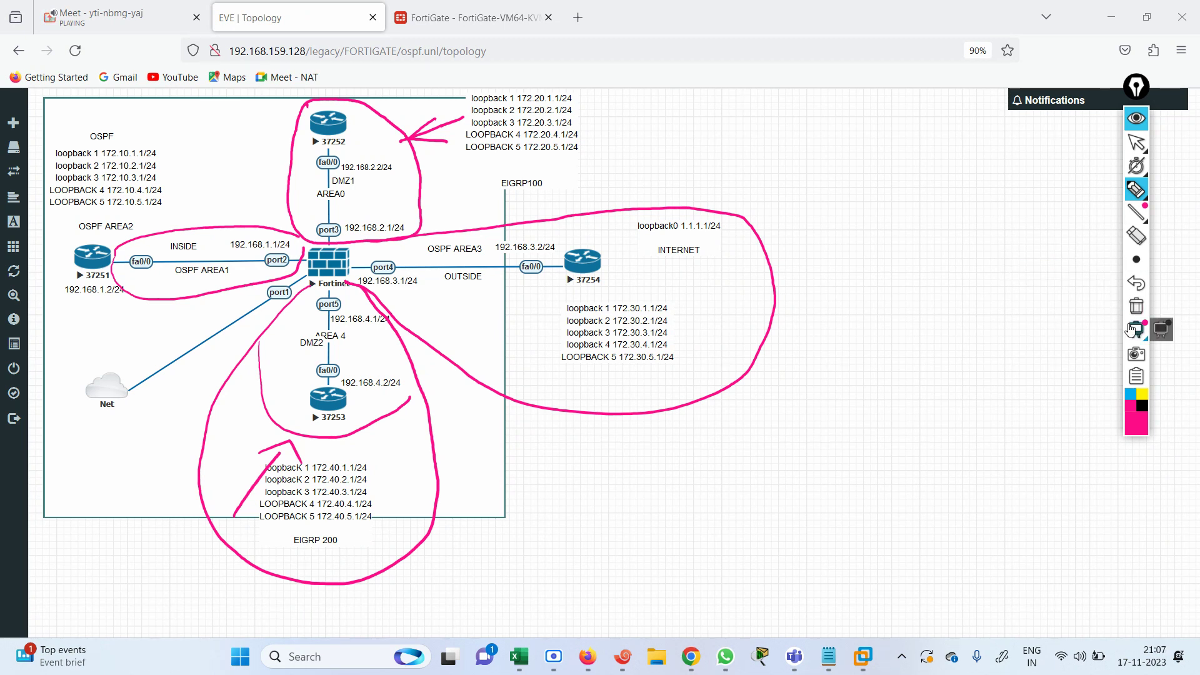
pyautogui.click(1133, 398)
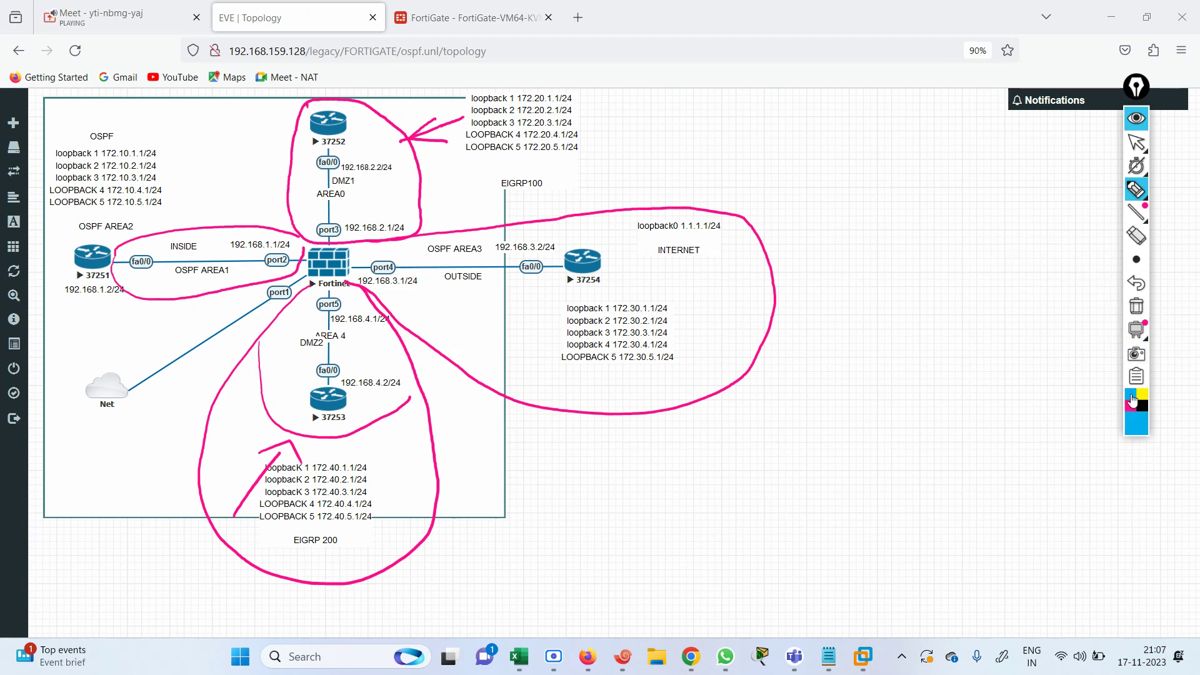
pyautogui.click(1142, 405)
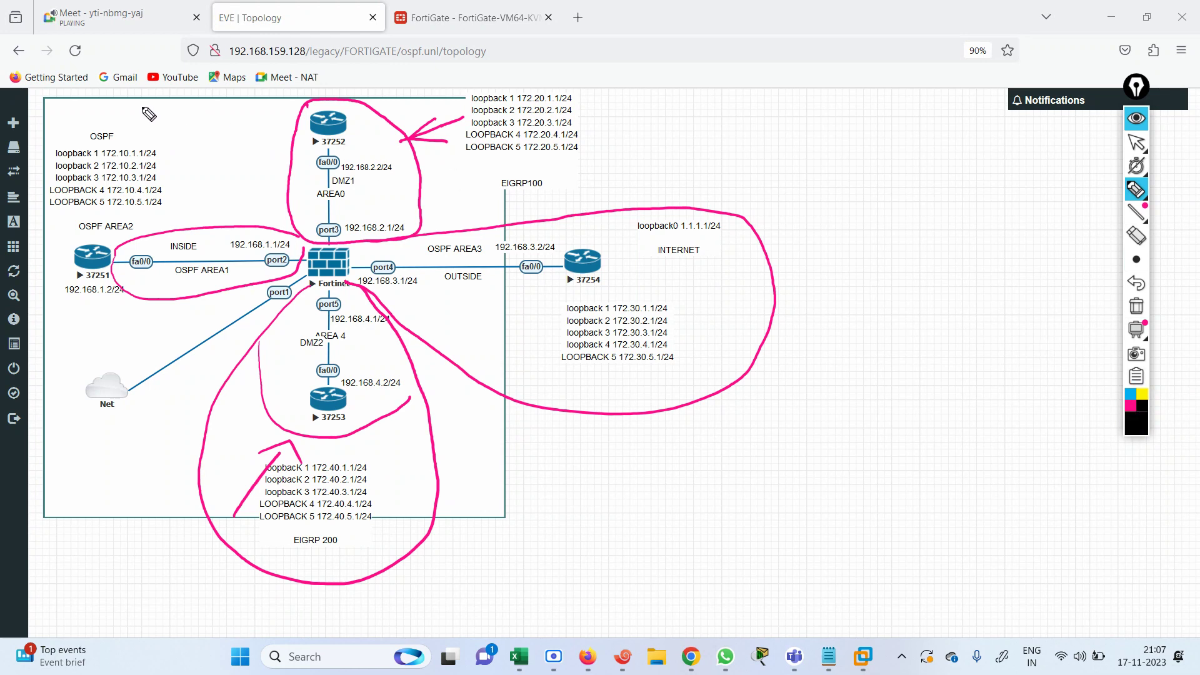
pyautogui.moveTo(133, 105)
pyautogui.mouseDown()
pyautogui.moveTo(54, 146)
pyautogui.moveTo(43, 218)
pyautogui.moveTo(97, 231)
pyautogui.moveTo(172, 212)
pyautogui.moveTo(154, 125)
pyautogui.mouseUp()
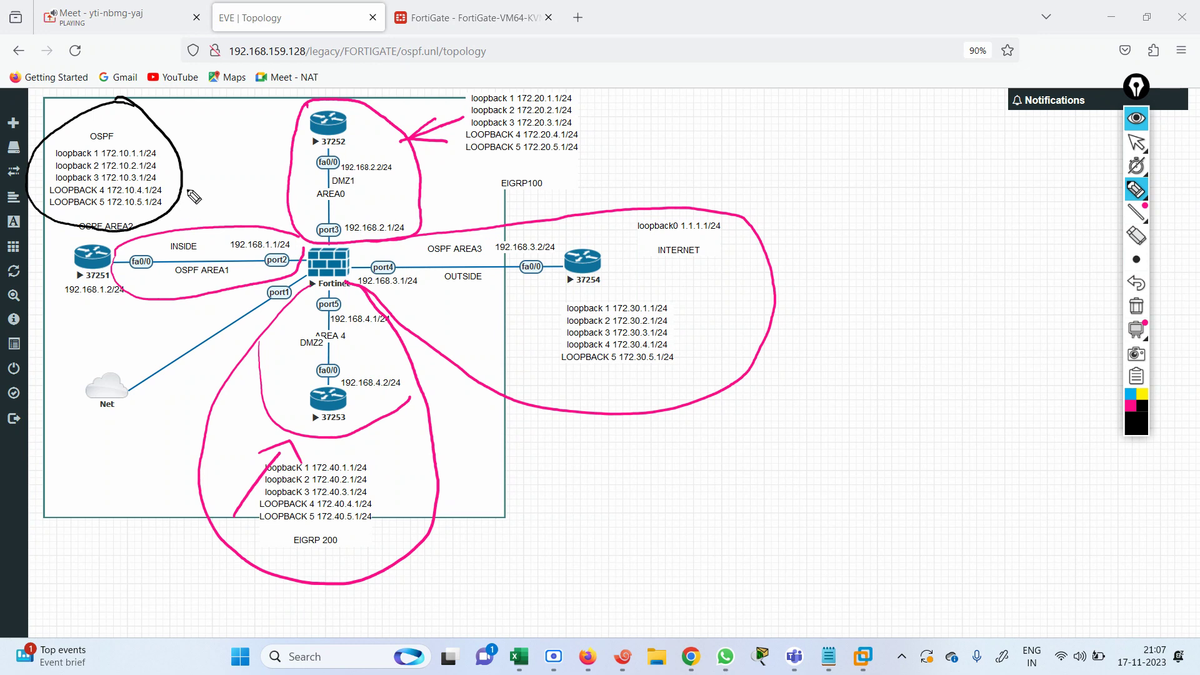
pyautogui.moveTo(183, 193)
pyautogui.mouseDown()
pyautogui.moveTo(324, 182)
pyautogui.moveTo(315, 200)
pyautogui.mouseUp()
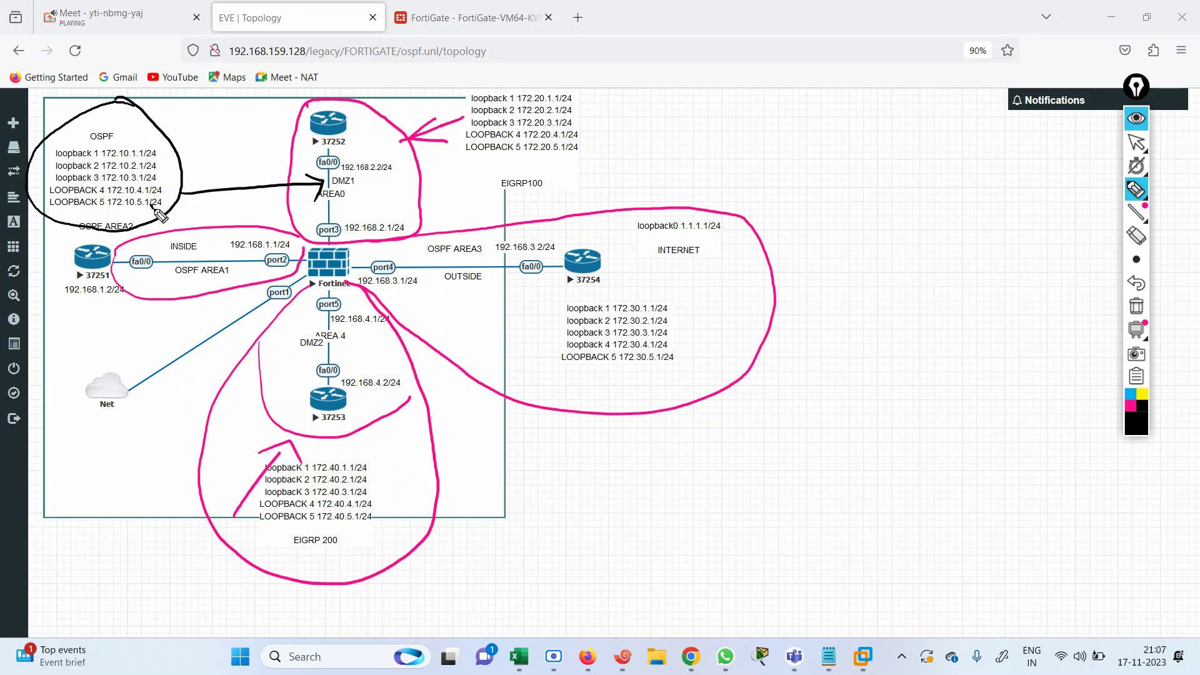
pyautogui.moveTo(152, 205); pyautogui.dragTo(169, 230)
pyautogui.moveTo(152, 230); pyautogui.dragTo(194, 259)
# - With a thicker yellow pen, trace the path from the Area 2 loopbacks through router 37251 to Fortinet, and circle both devices
pyautogui.click(1142, 396)
pyautogui.click(1136, 259)
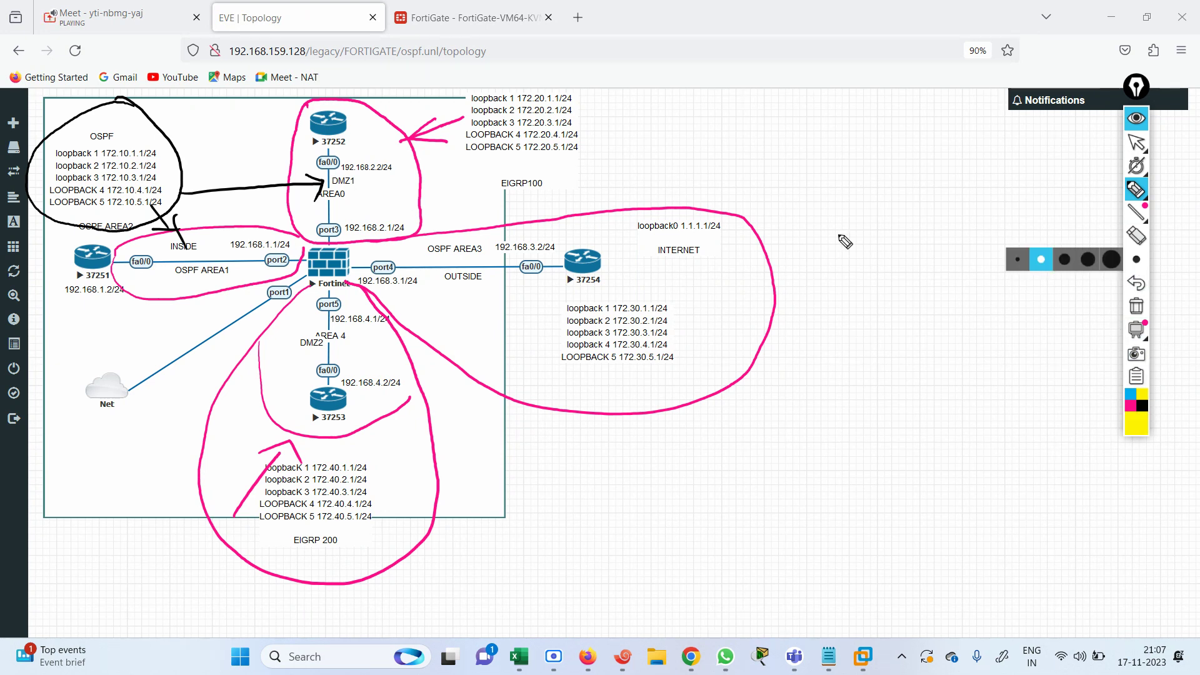
pyautogui.moveTo(91, 179); pyautogui.dragTo(89, 263)
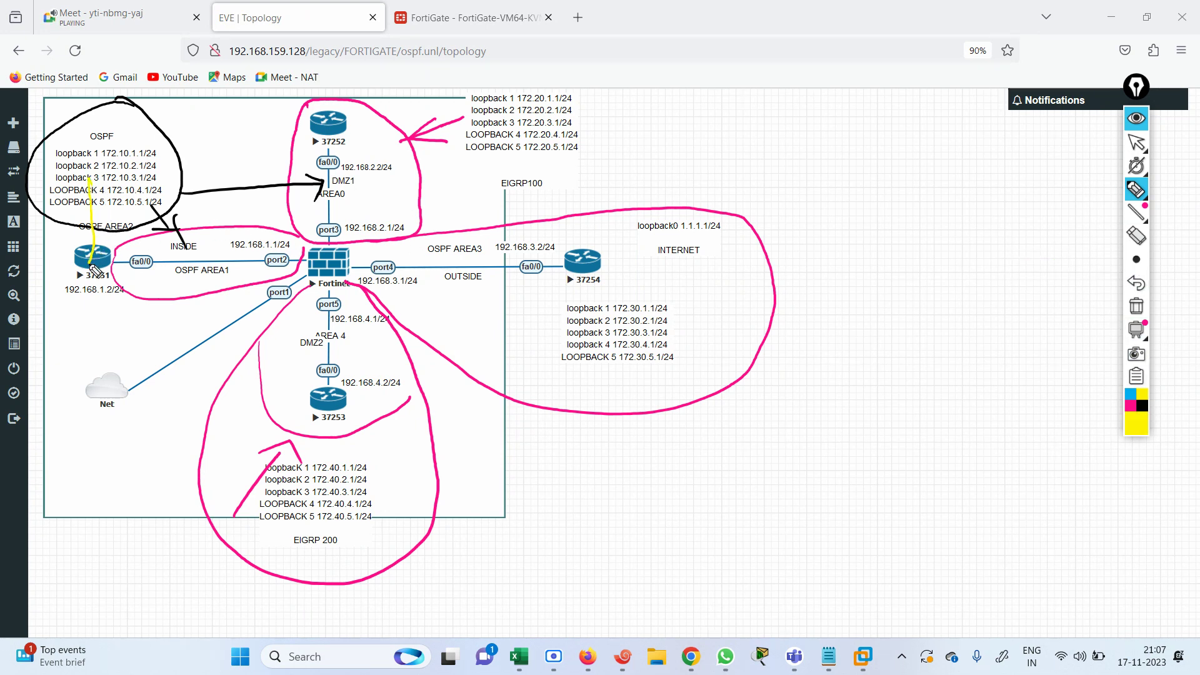
pyautogui.click(1064, 258)
pyautogui.moveTo(89, 180)
pyautogui.mouseDown()
pyautogui.moveTo(90, 265)
pyautogui.moveTo(330, 257)
pyautogui.moveTo(331, 226)
pyautogui.moveTo(330, 261)
pyautogui.moveTo(130, 262)
pyautogui.moveTo(78, 233)
pyautogui.mouseUp()
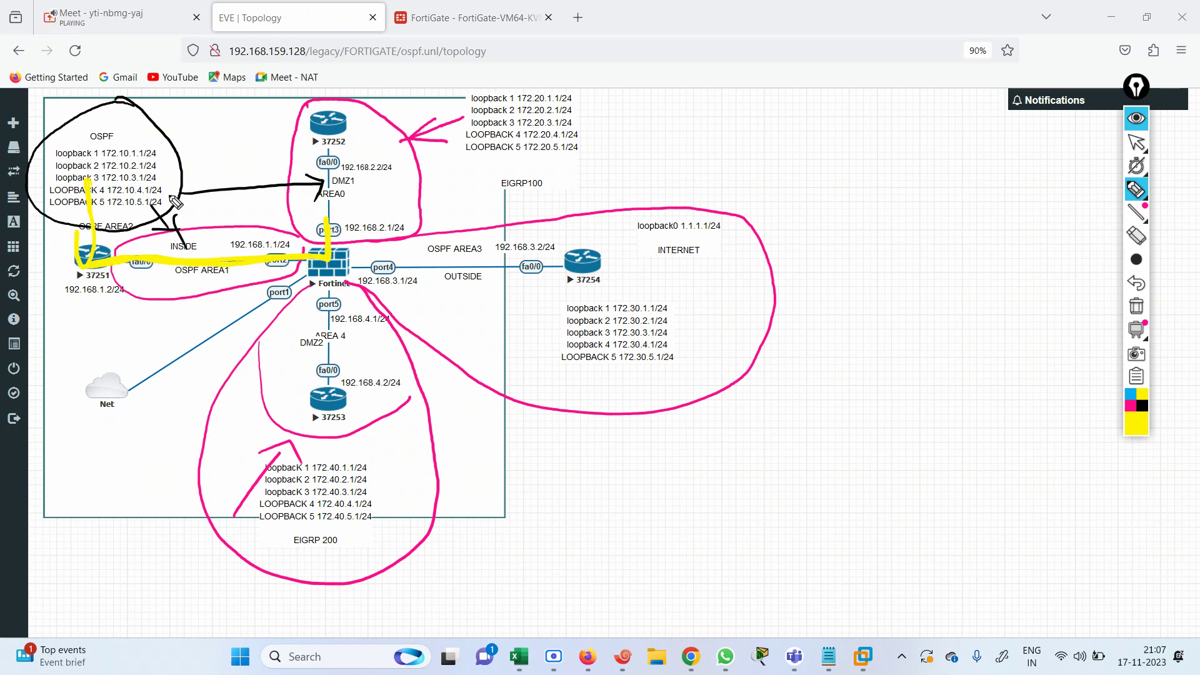
pyautogui.moveTo(153, 195)
pyautogui.mouseDown()
pyautogui.moveTo(322, 182)
pyautogui.moveTo(306, 205)
pyautogui.mouseUp()
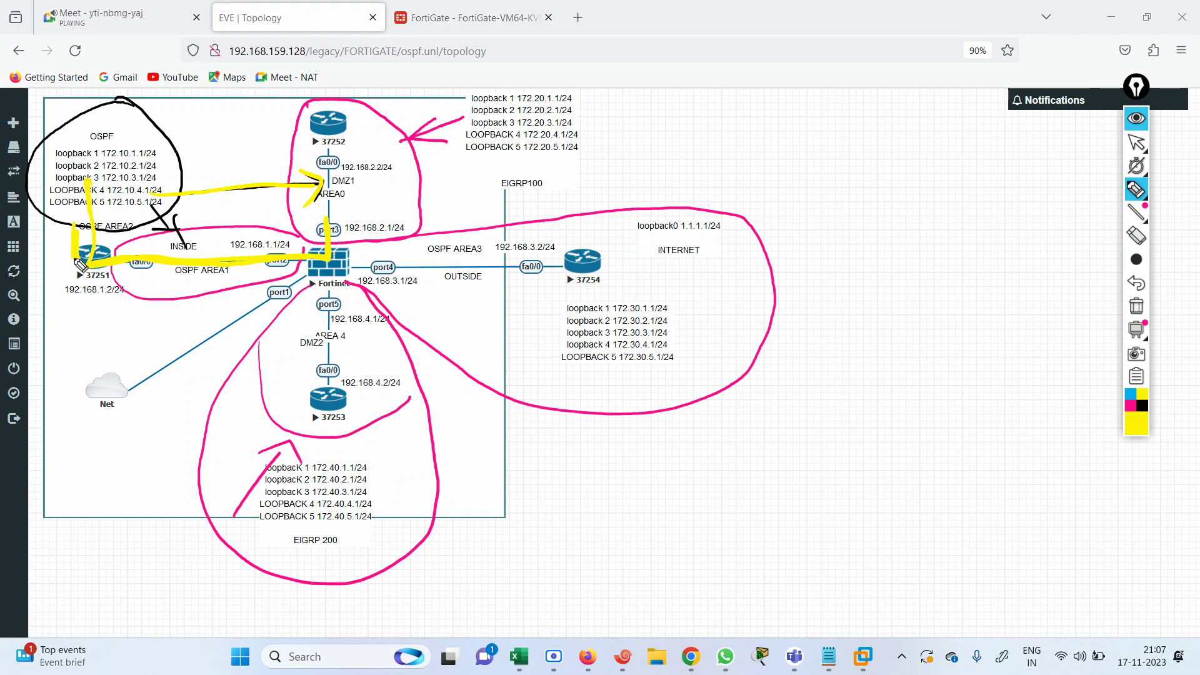
pyautogui.moveTo(80, 262)
pyautogui.mouseDown()
pyautogui.moveTo(328, 261)
pyautogui.moveTo(326, 220)
pyautogui.moveTo(342, 288)
pyautogui.moveTo(334, 226)
pyautogui.mouseUp()
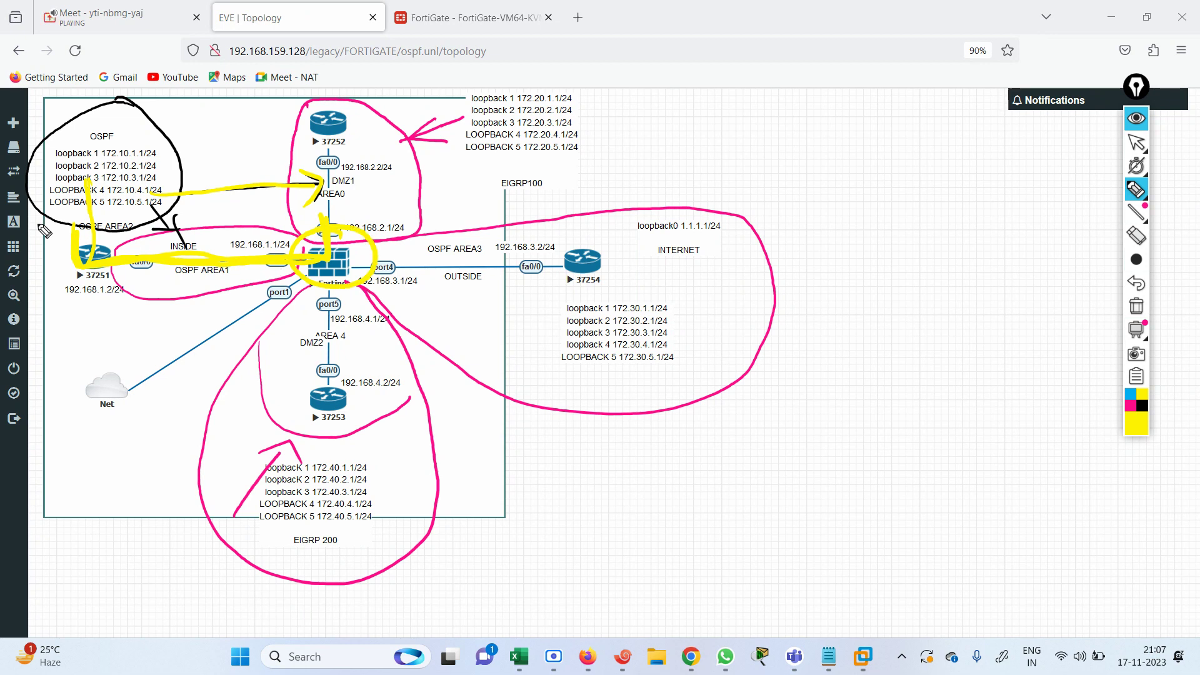
pyautogui.moveTo(44, 231)
pyautogui.mouseDown()
pyautogui.moveTo(94, 293)
pyautogui.moveTo(103, 231)
pyautogui.moveTo(69, 281)
pyautogui.mouseUp()
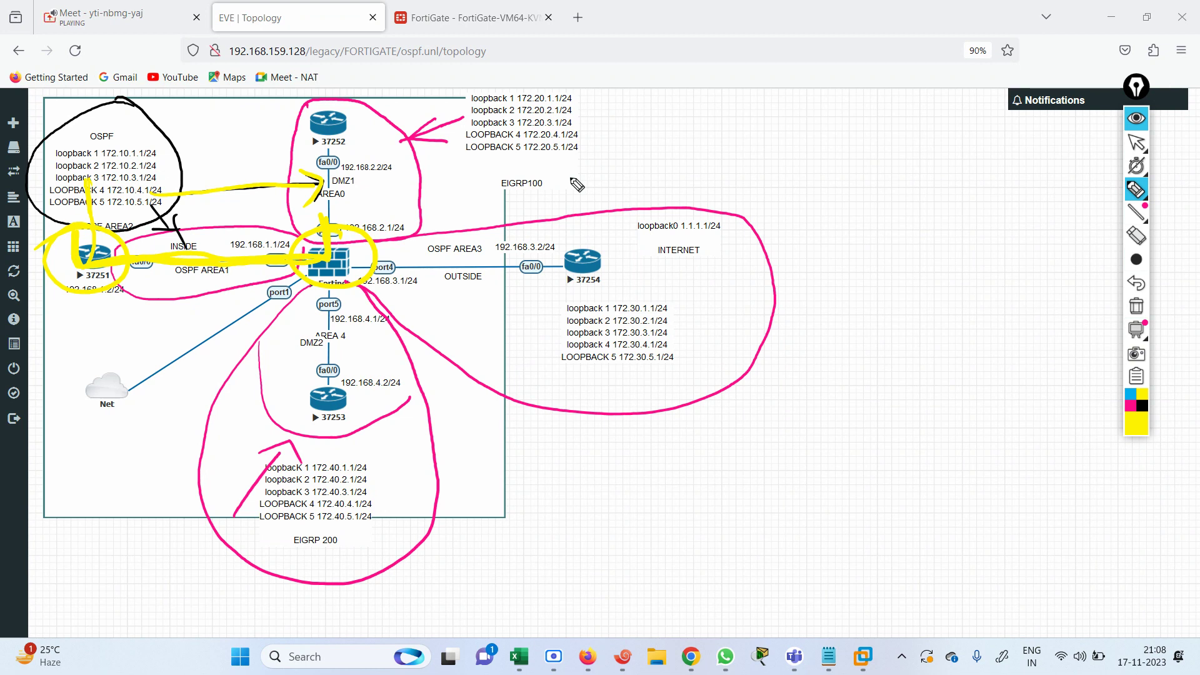
# - Erase all annotations from the topology and switch to router R1's session in Xshell
pyautogui.click(1136, 305)
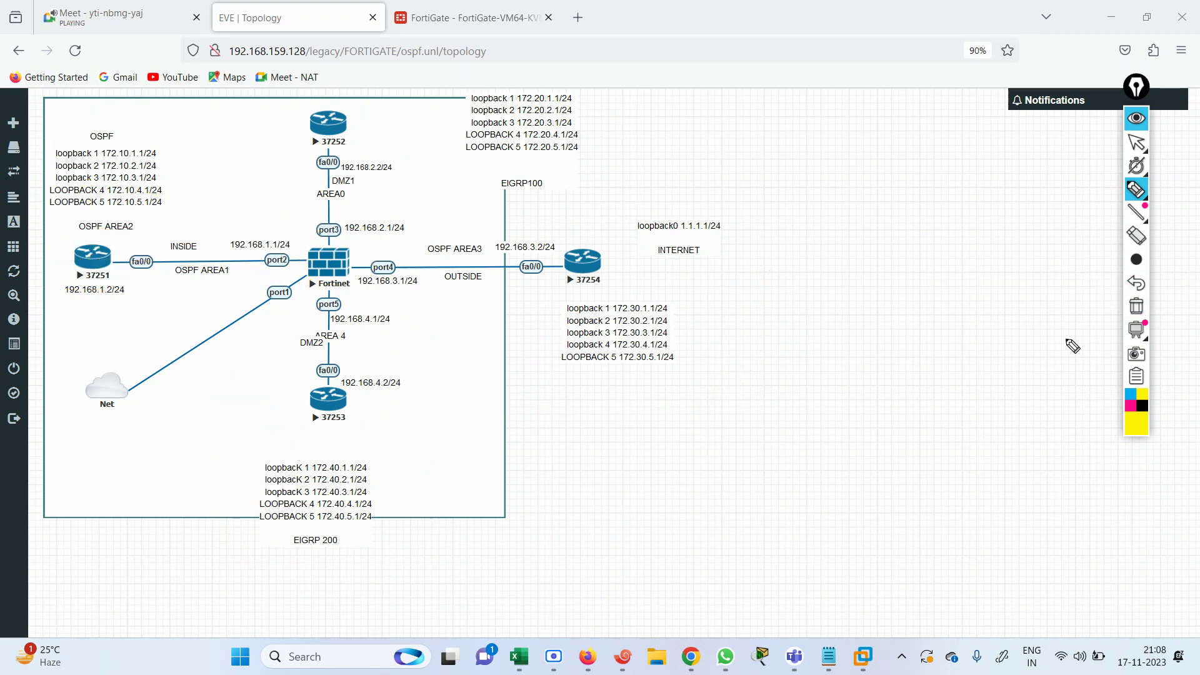
pyautogui.click(1138, 143)
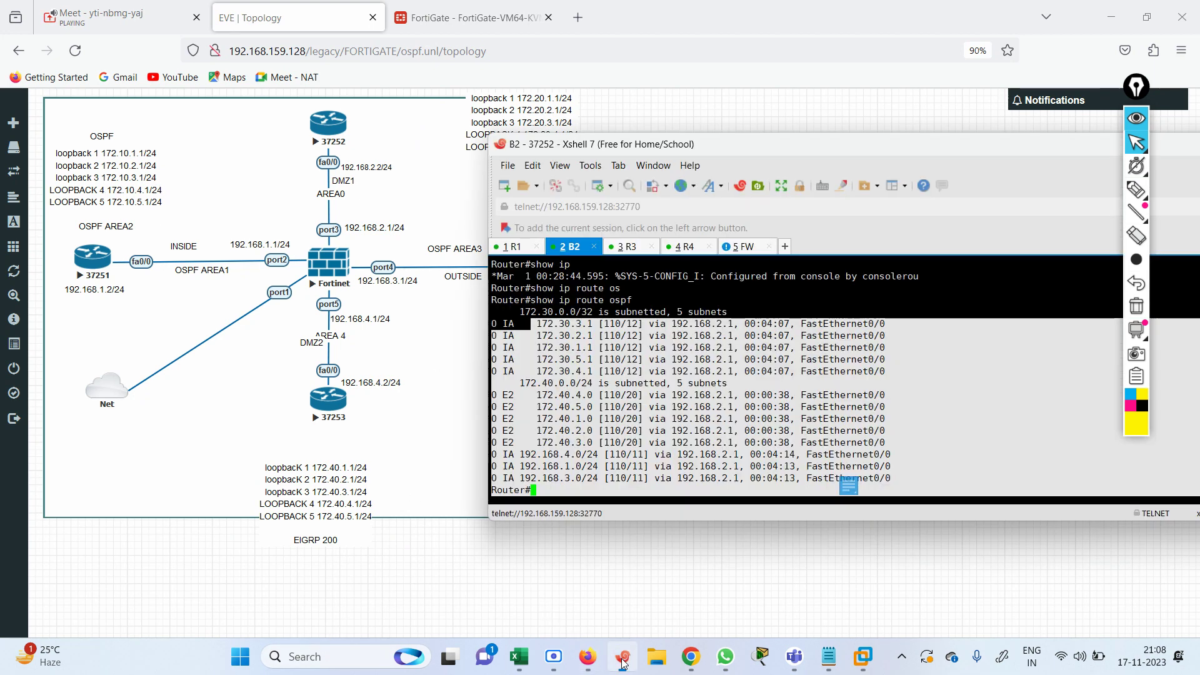
pyautogui.click(623, 656)
pyautogui.click(512, 246)
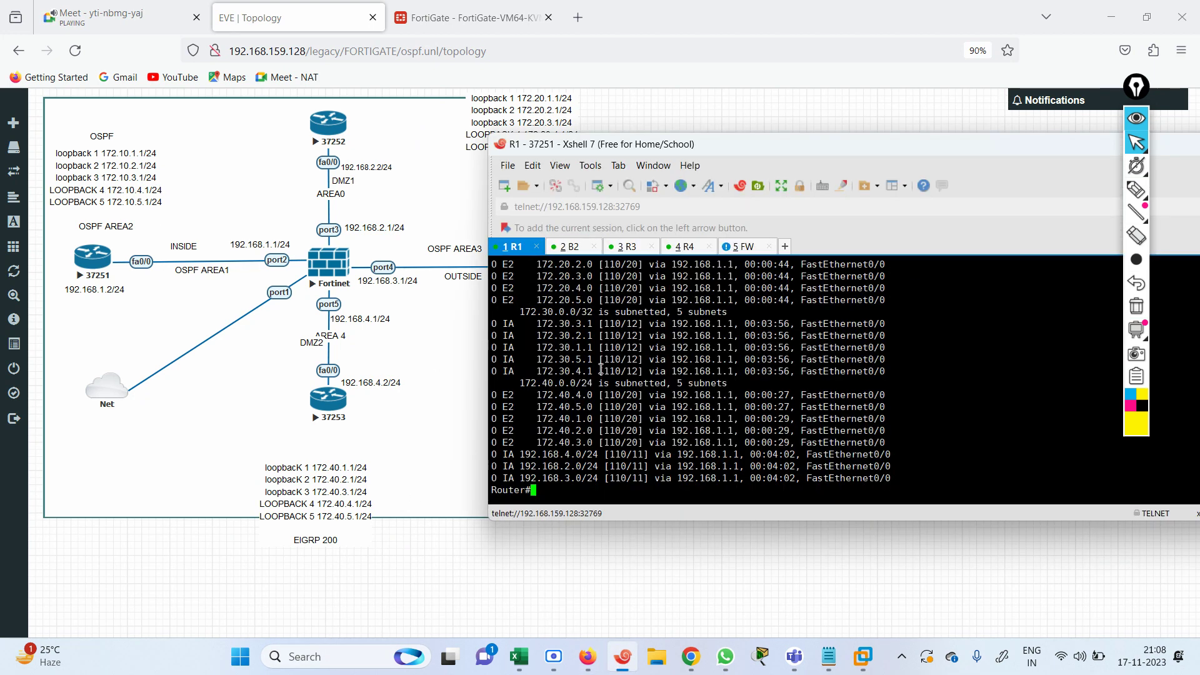
pyautogui.press('Return')
pyautogui.press('Return')
pyautogui.press('Return')
pyautogui.press('Return')
pyautogui.press('Return')
pyautogui.press('Return')
pyautogui.press('Return')
pyautogui.press('Return')
pyautogui.press('Return')
pyautogui.press('Return')
pyautogui.press('Return')
pyautogui.press('Return')
pyautogui.press('Return')
pyautogui.press('Return')
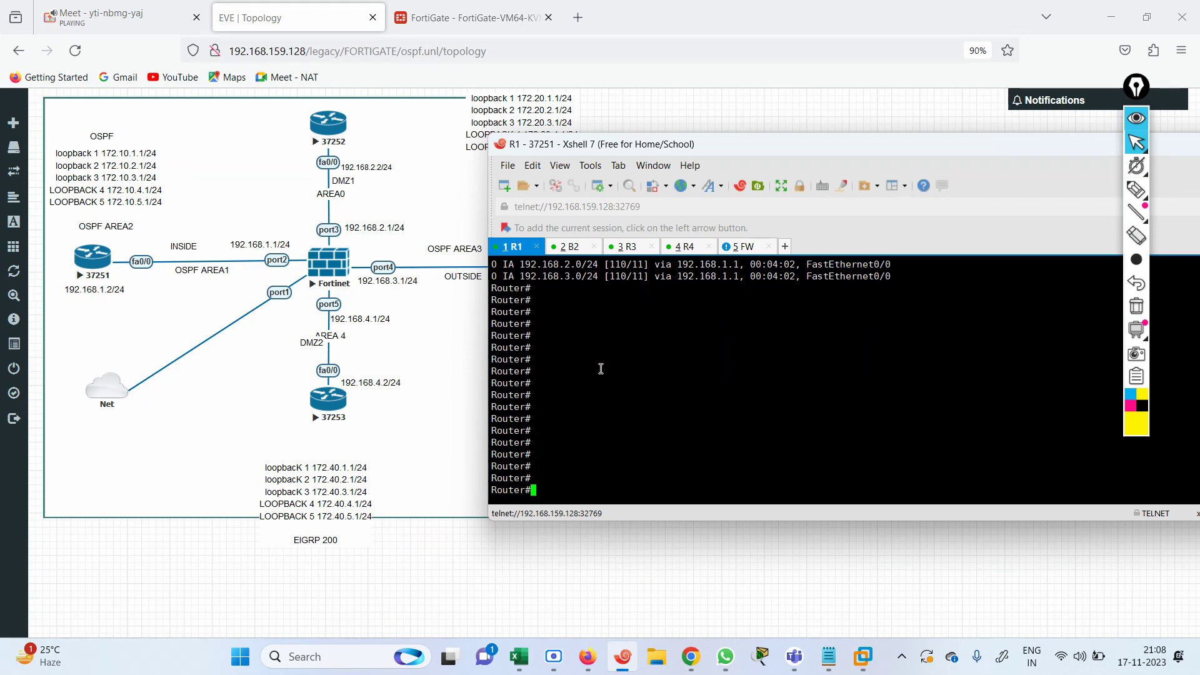
# - Enter global configuration mode on R1 and open the configuration of OSPF process 100
pyautogui.write('rou')
pyautogui.press('Return')
pyautogui.write('co')
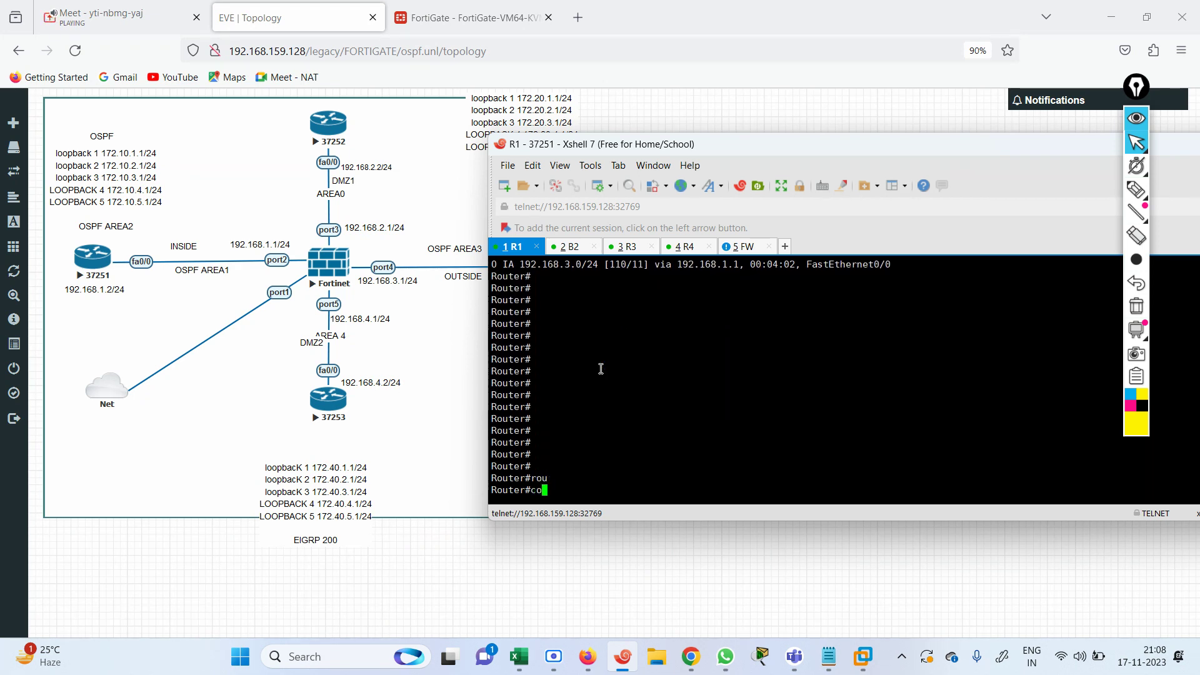
pyautogui.write('nf te')
pyautogui.press('Return')
pyautogui.write('rou')
pyautogui.press('Tab')
pyautogui.write('ter')
pyautogui.press('Tab')
pyautogui.write('o')
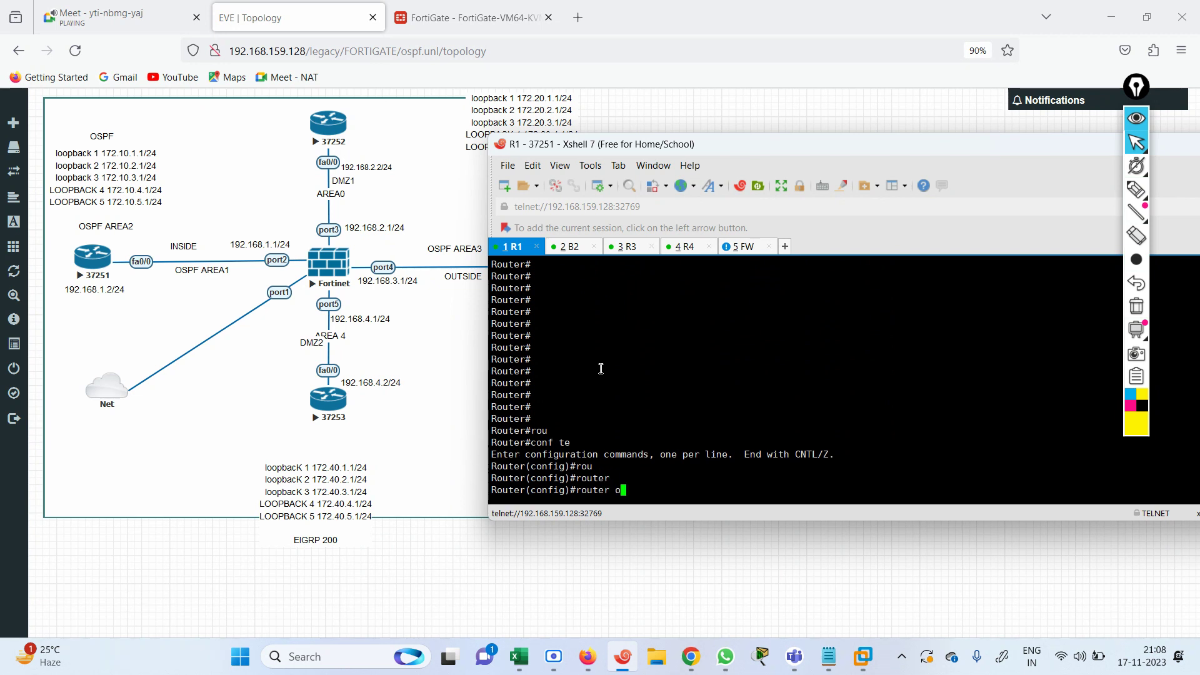
pyautogui.write('s')
pyautogui.press('Tab')
pyautogui.write('100')
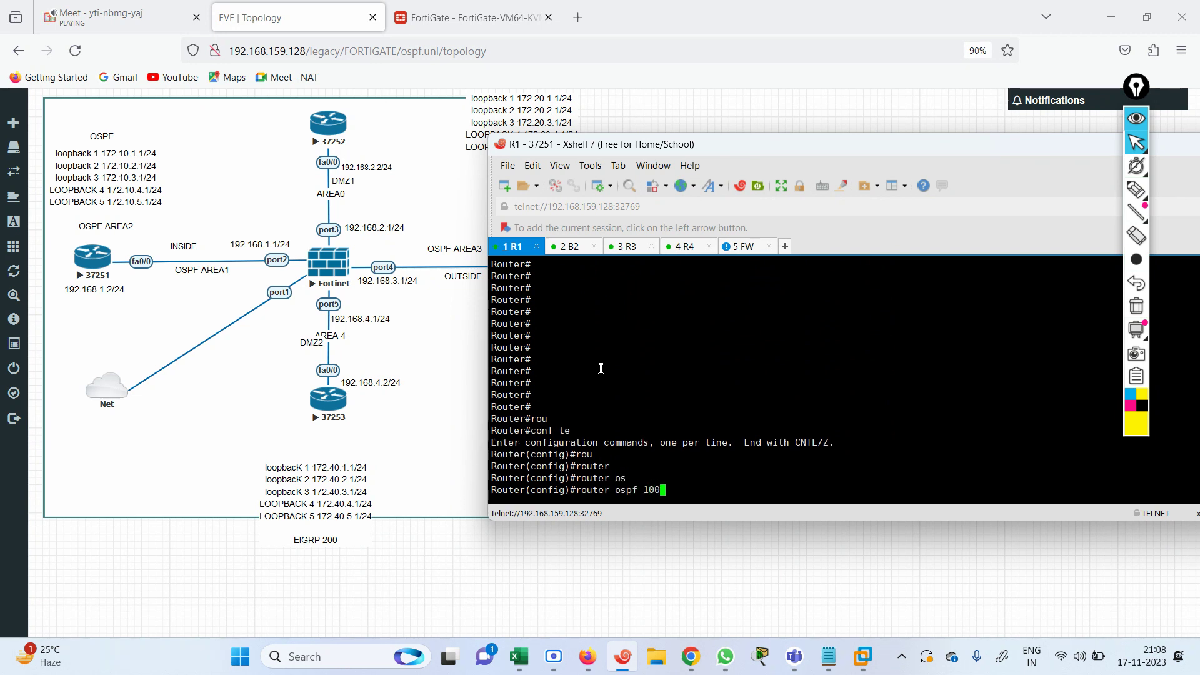
pyautogui.press('Return')
pyautogui.press('Return')
pyautogui.press('Return')
pyautogui.press('Return')
pyautogui.press('Return')
pyautogui.press('Return')
pyautogui.press('Return')
pyautogui.press('Return')
pyautogui.press('Return')
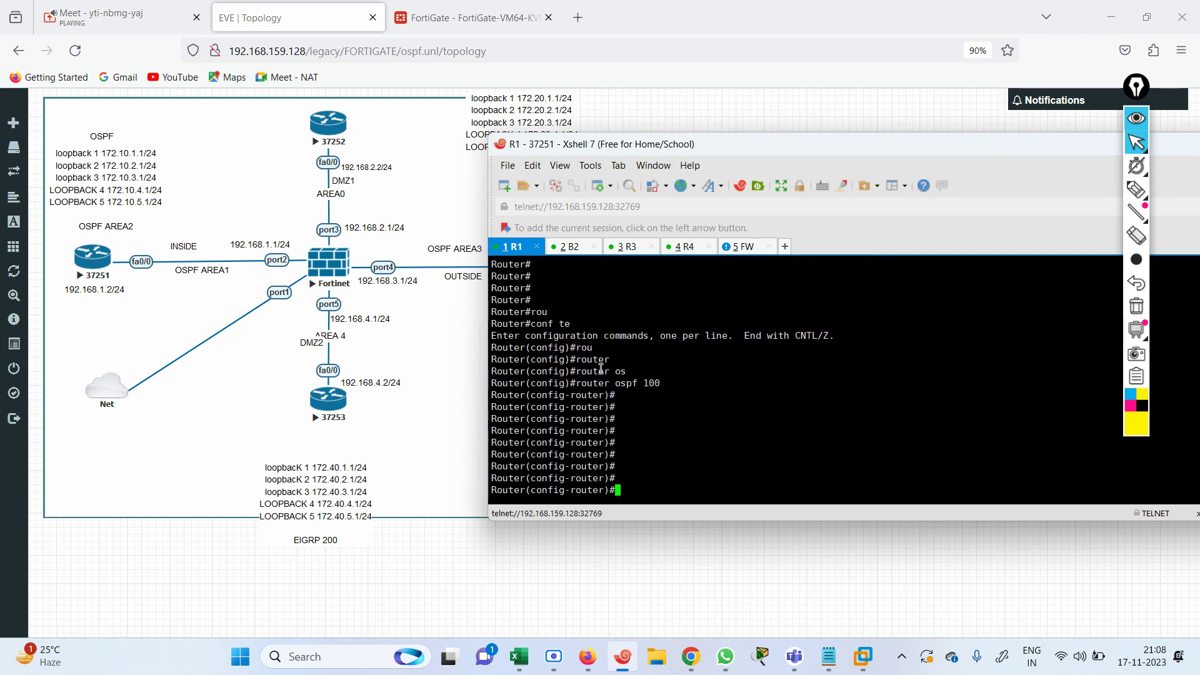
# - Configure an OSPF virtual link on R1 through area 1 to the firewall's router ID 5.5.5.5
pyautogui.write('are')
pyautogui.press('Tab')
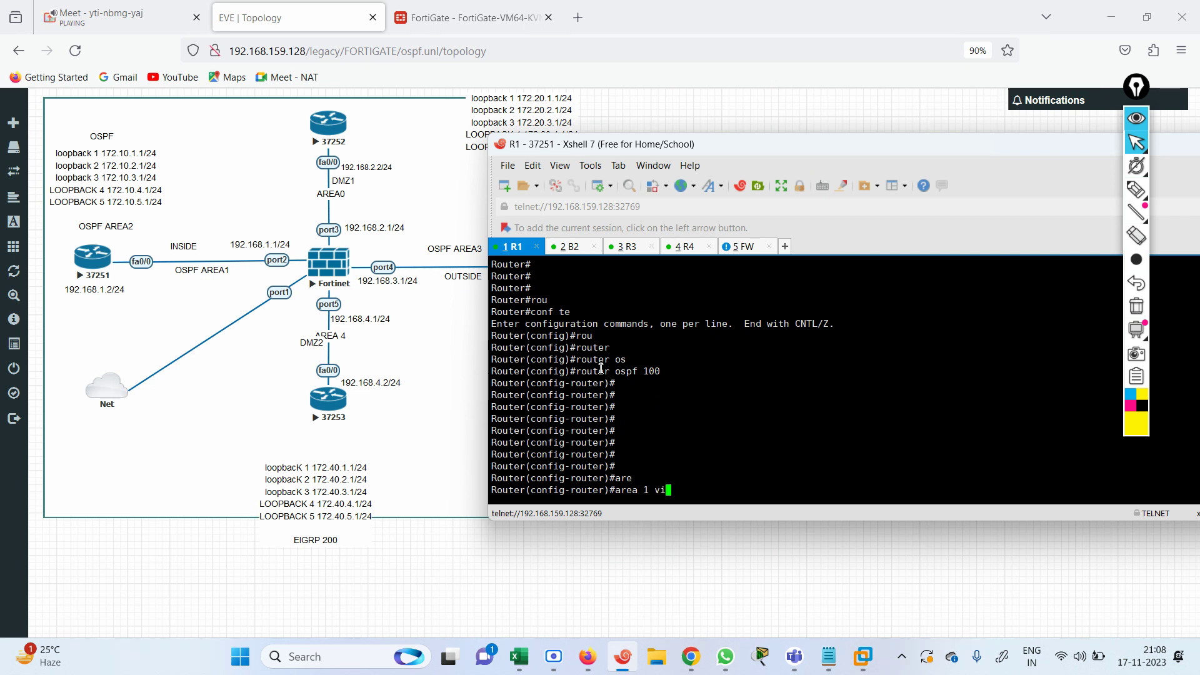
pyautogui.press('Tab')
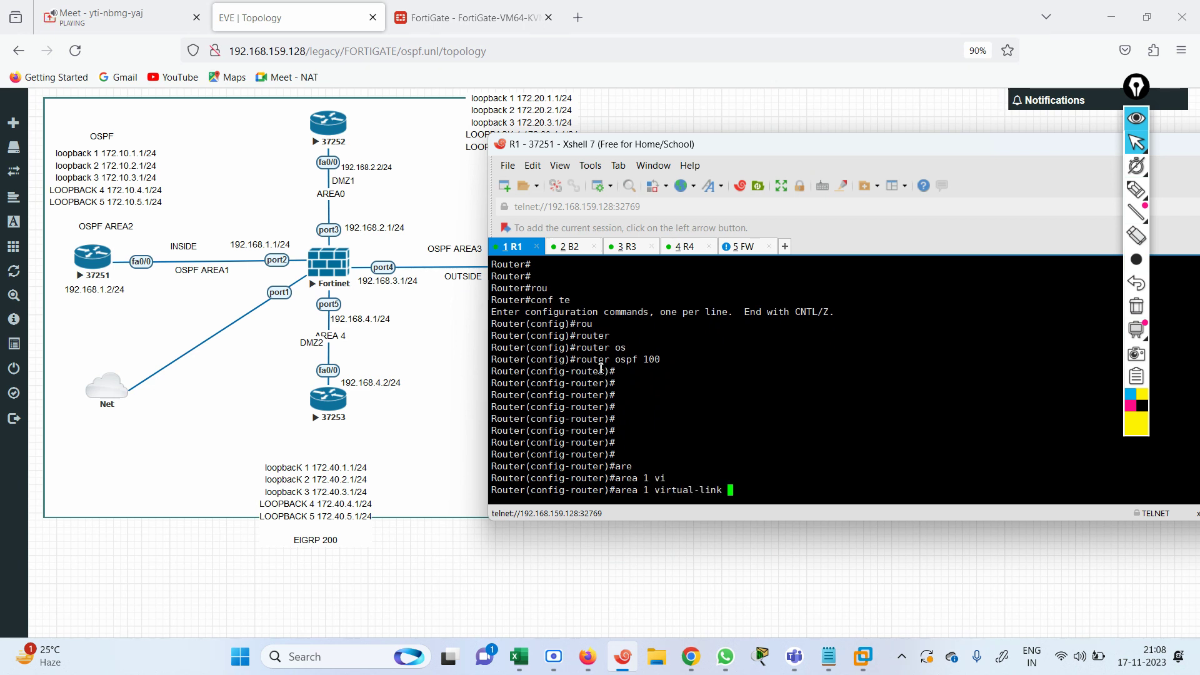
pyautogui.write('5.5.5.5')
pyautogui.moveTo(658, 490); pyautogui.dragTo(801, 487)
pyautogui.press('Return')
pyautogui.press('Return')
pyautogui.press('Return')
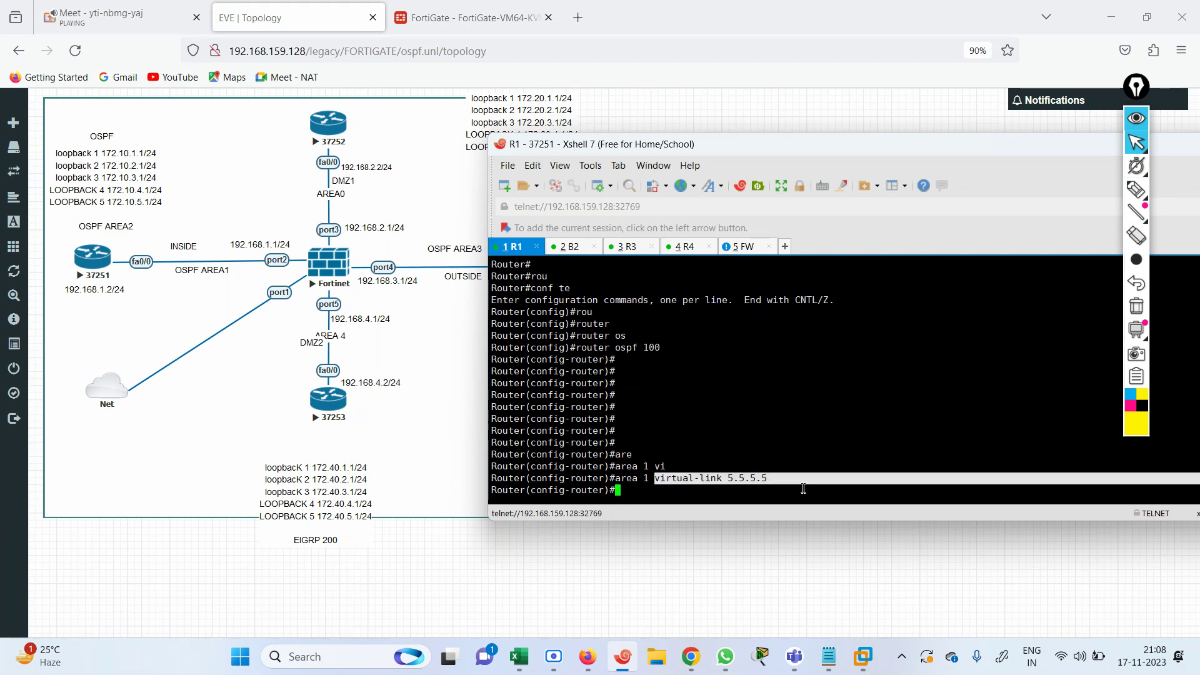
pyautogui.press('Return')
pyautogui.press('Return')
pyautogui.press('Return')
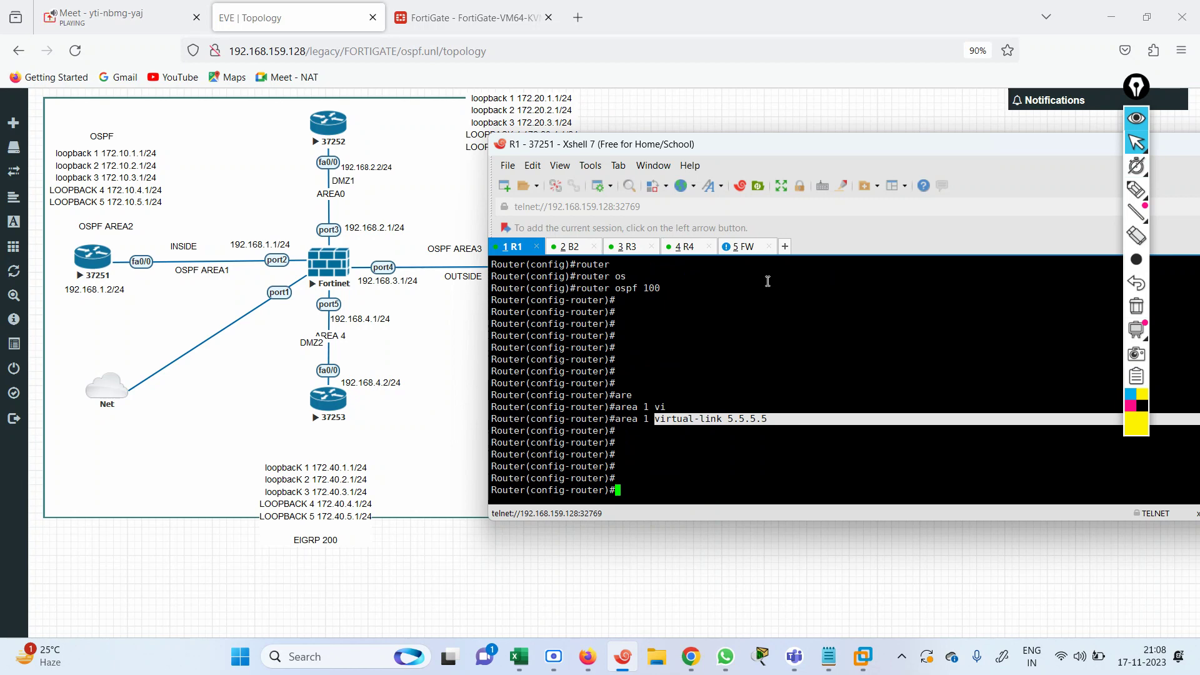
# - Switch to the firewall's FW session and log in as admin with the account password
pyautogui.click(740, 251)
pyautogui.write('ate-VM64-KVM login: a')
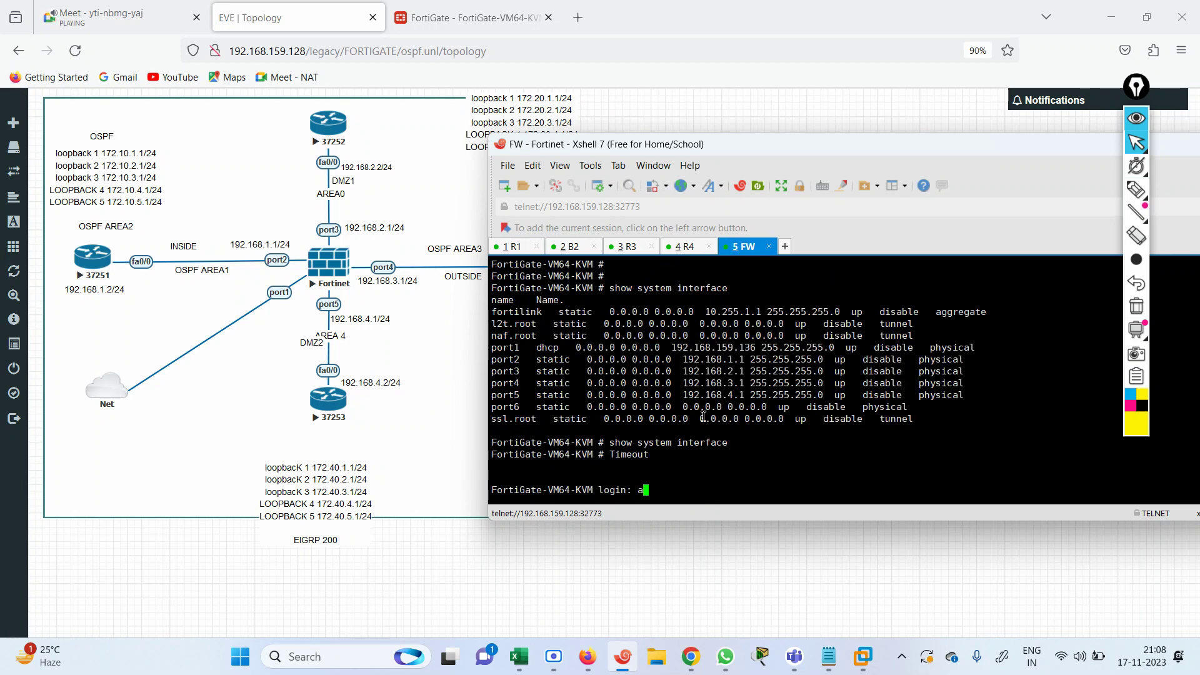
pyautogui.write('dmin')
pyautogui.press('Return')
pyautogui.press('Return')
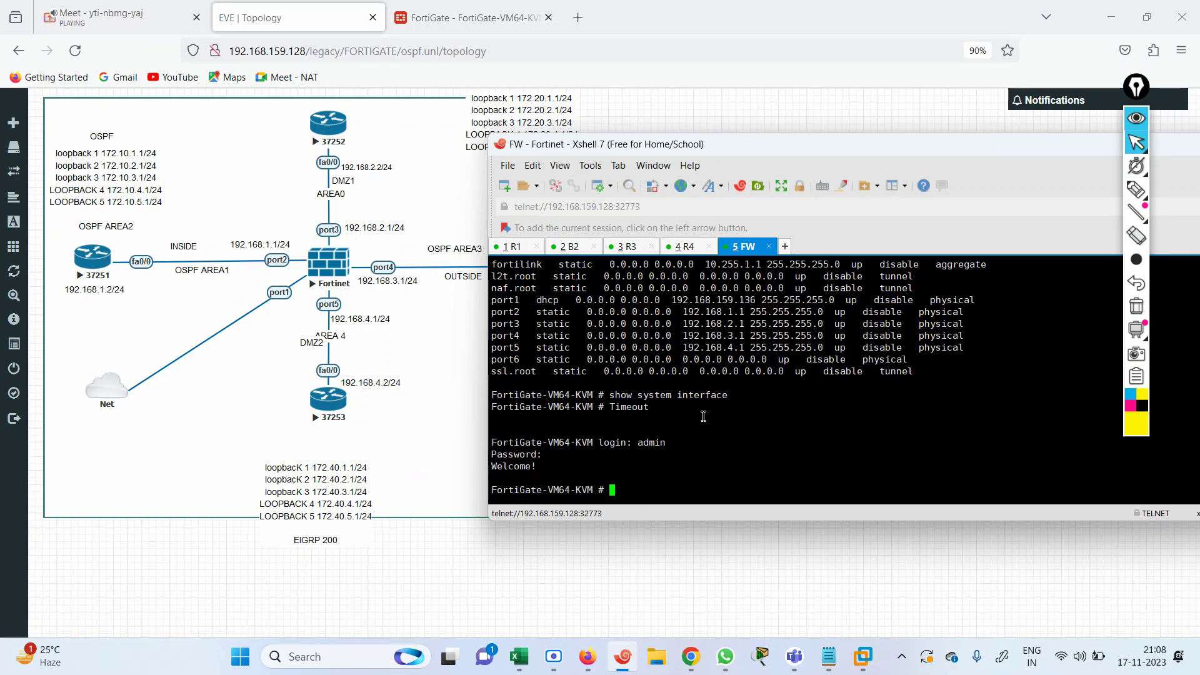
# - Check the router ID, areas and networks on the FortiGate web interface's OSPF page, and return to the EVE topology
pyautogui.click(436, 6)
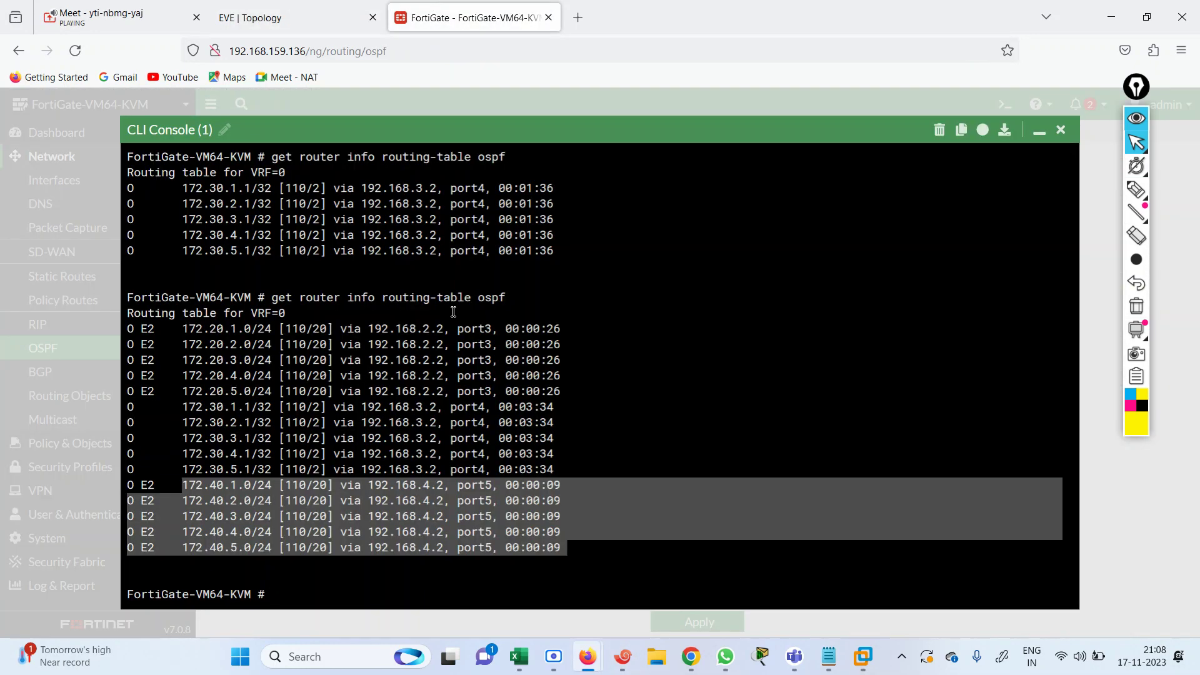
pyautogui.click(1039, 129)
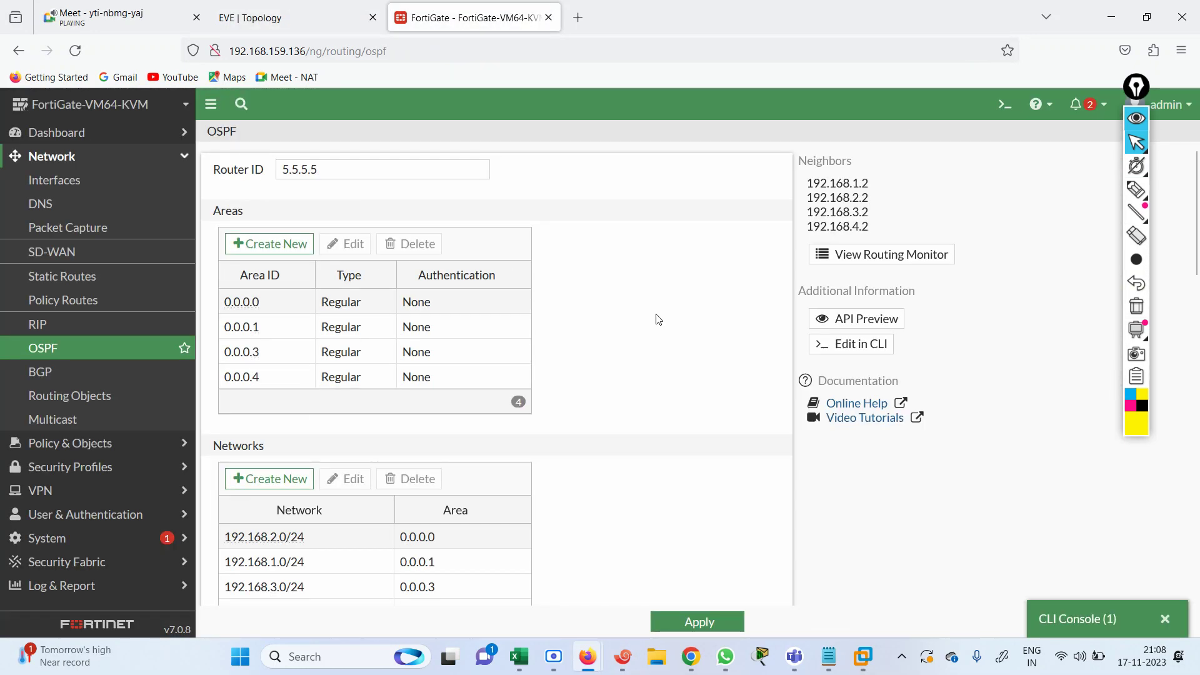
pyautogui.scroll(-2, 1197, 304)
pyautogui.moveTo(1197, 304); pyautogui.dragTo(1188, 264)
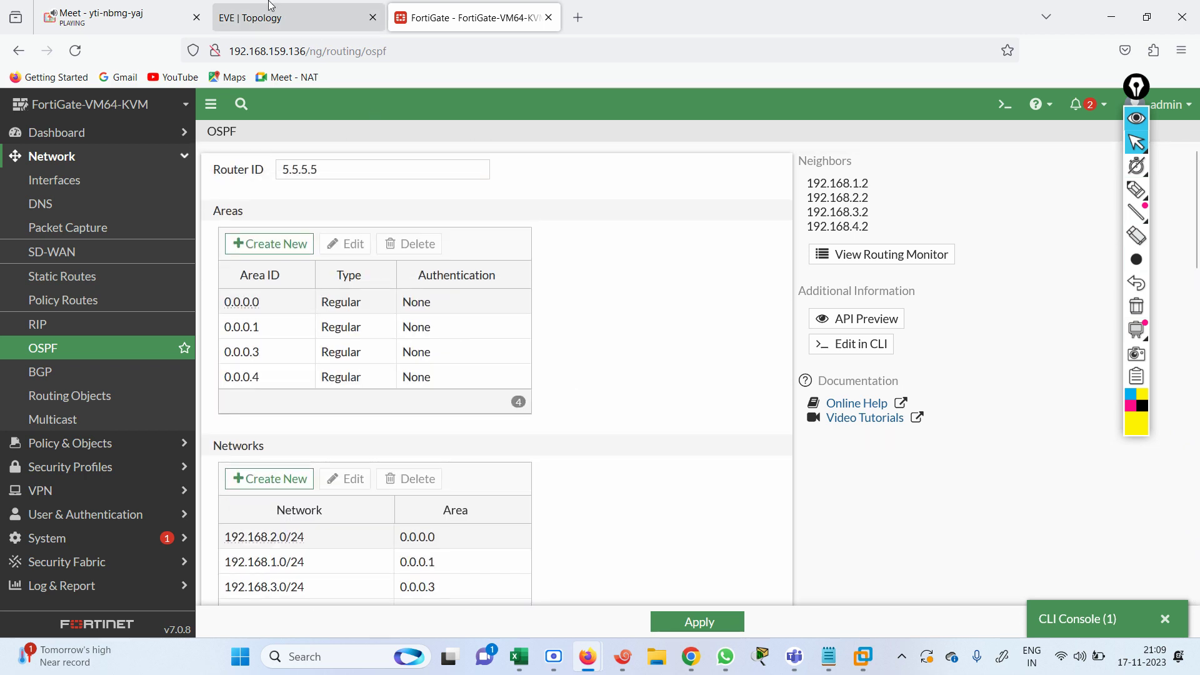
pyautogui.click(250, 17)
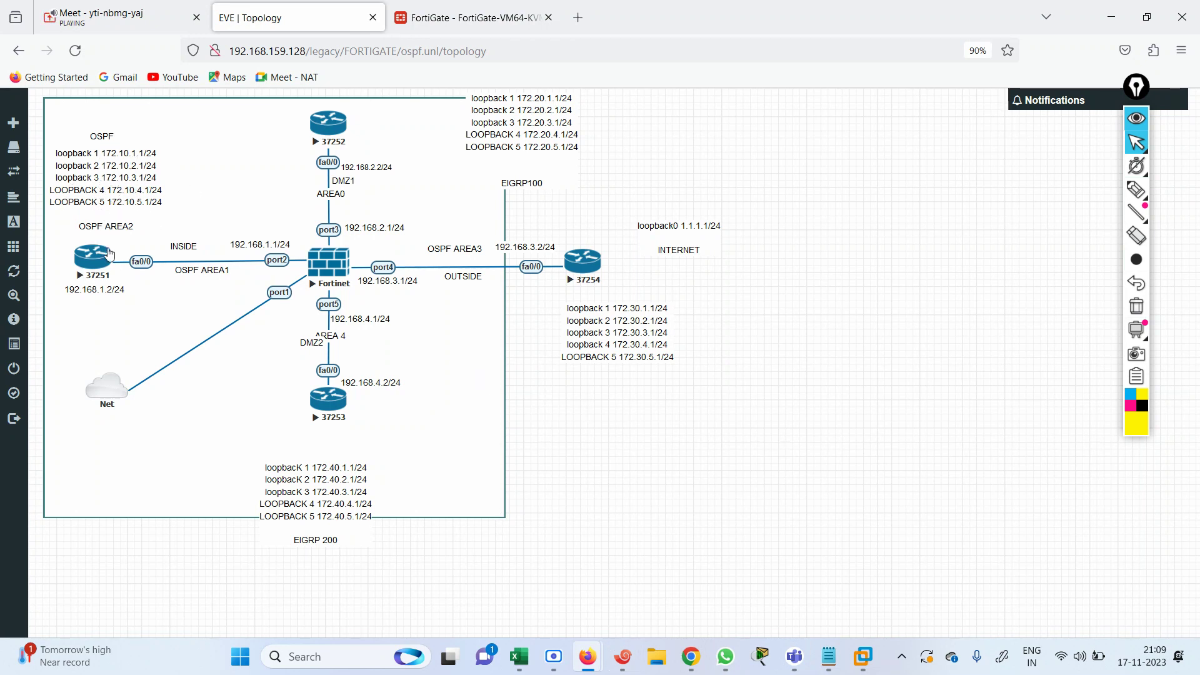
# - Switch to the firewall's Xshell session and enter its OSPF configuration with config router ospf
pyautogui.click(623, 655)
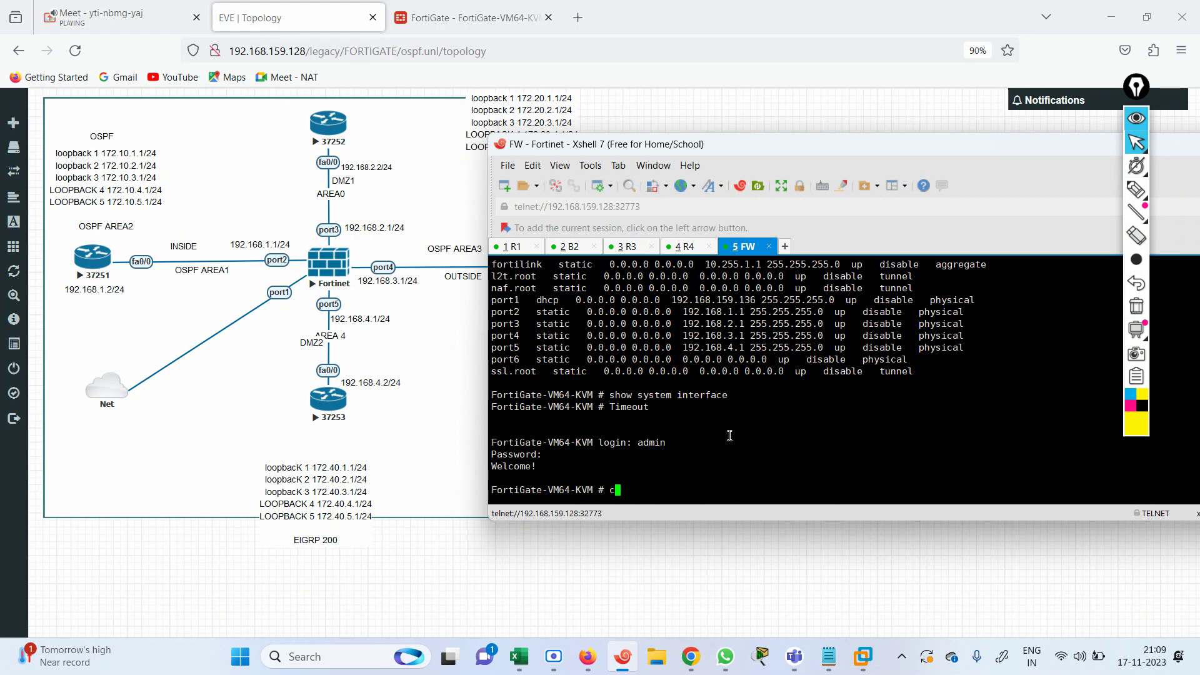
pyautogui.write('onfig router ospf')
pyautogui.press('Return')
pyautogui.press('Return')
pyautogui.press('Return')
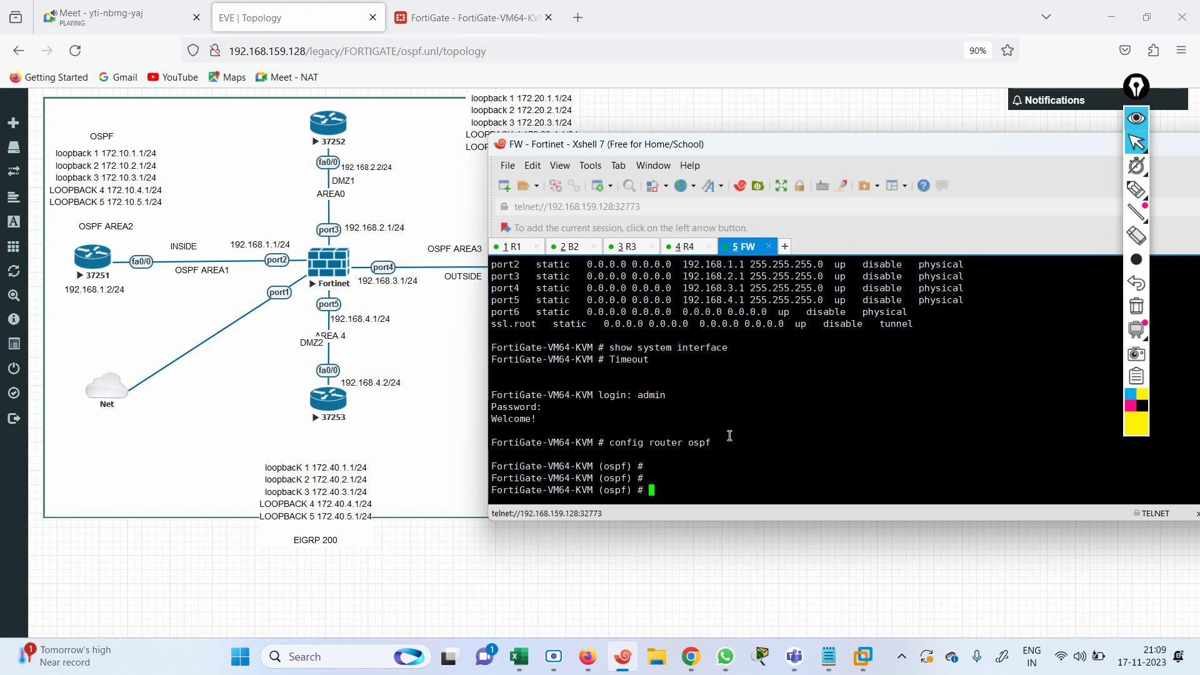
# - Open OSPF area 0.0.0.1 for editing in the firewall's area configuration
pyautogui.write('config ')
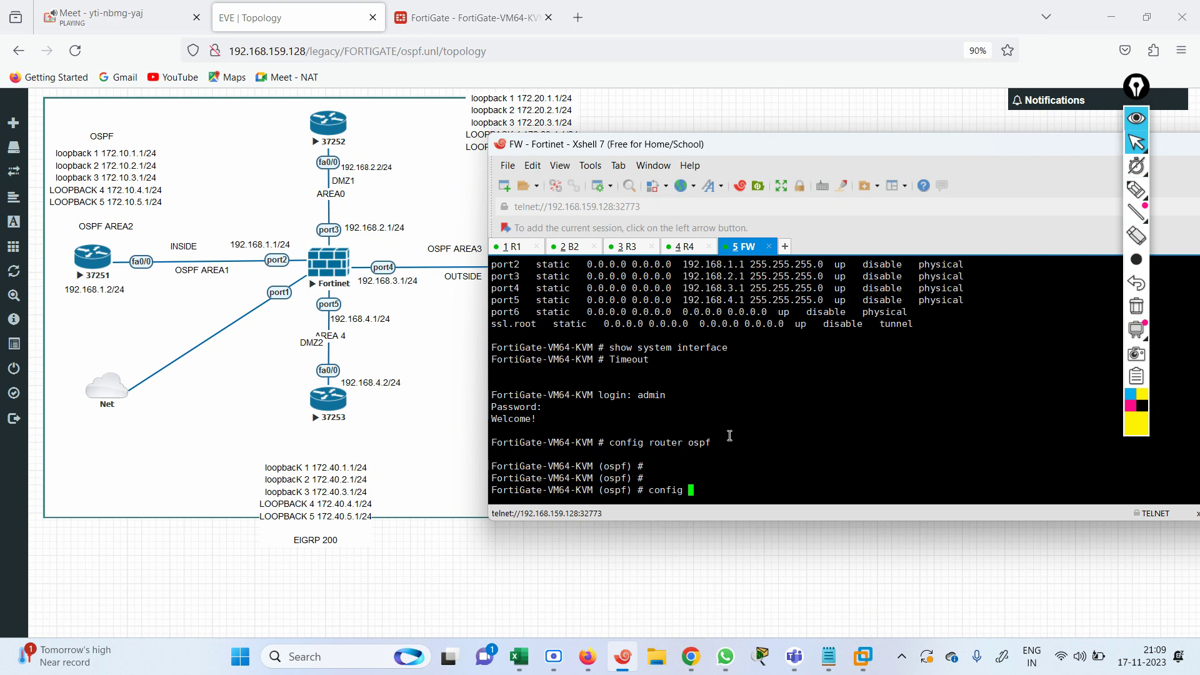
pyautogui.write('area')
pyautogui.press('Return')
pyautogui.write('edit 11')
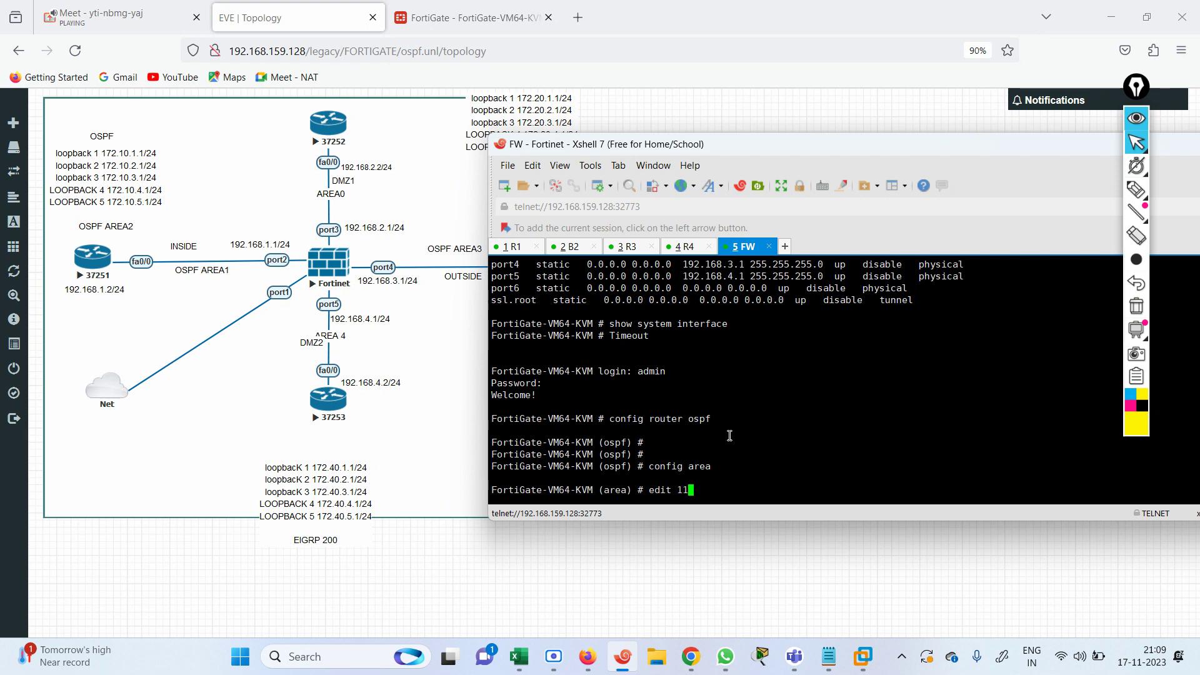
pyautogui.press('BackSpace')
pyautogui.press('BackSpace')
pyautogui.write('0.0.0.1')
pyautogui.press('Return')
pyautogui.press('Return')
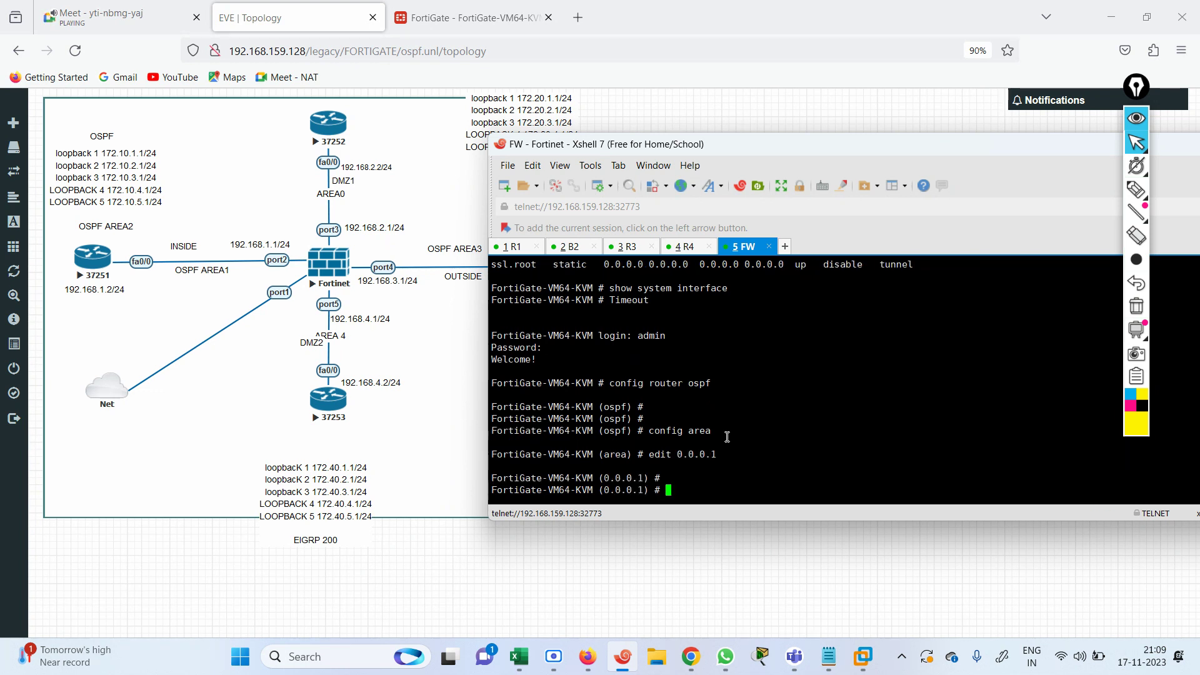
# - Create a virtual-link entry named for-r1 under the firewall's OSPF area 0.0.0.1
pyautogui.write('config vir')
pyautogui.press('Tab')
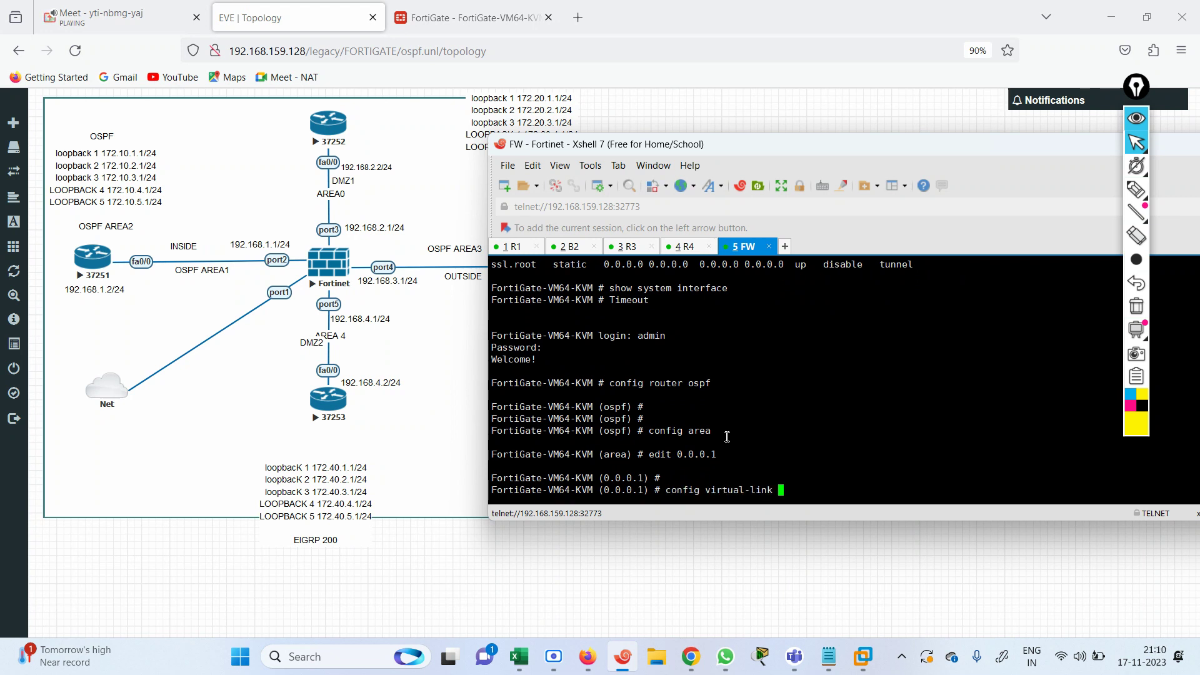
pyautogui.press('Return')
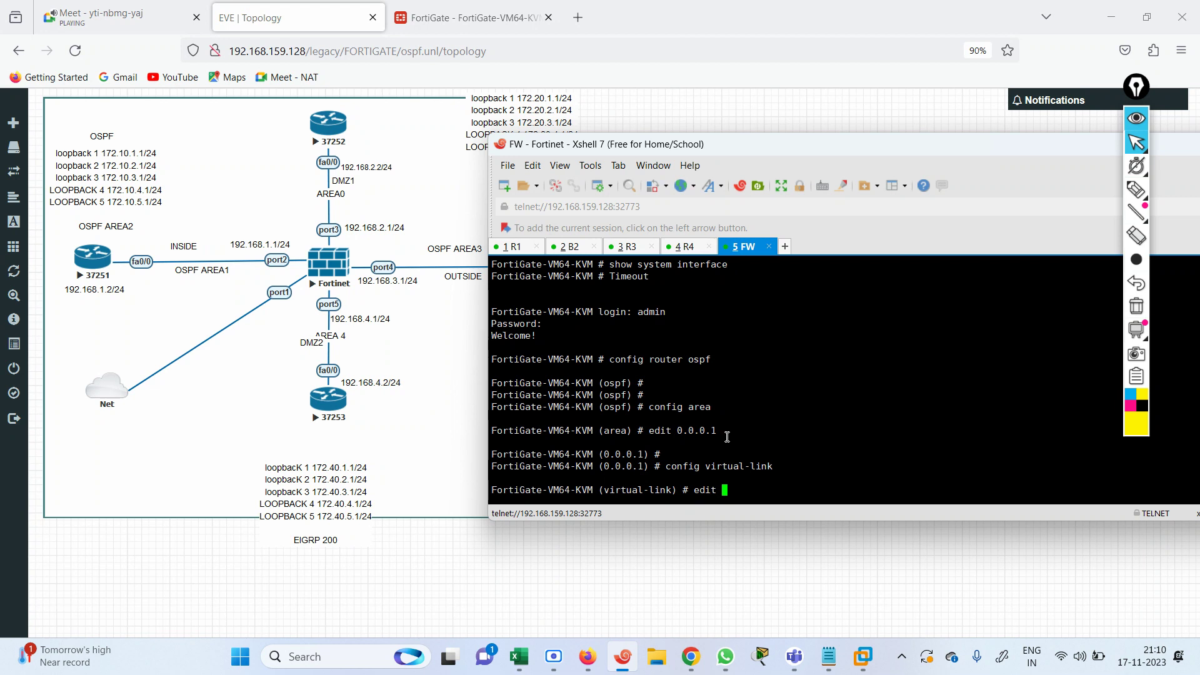
pyautogui.write('edit for-r1')
pyautogui.press('Return')
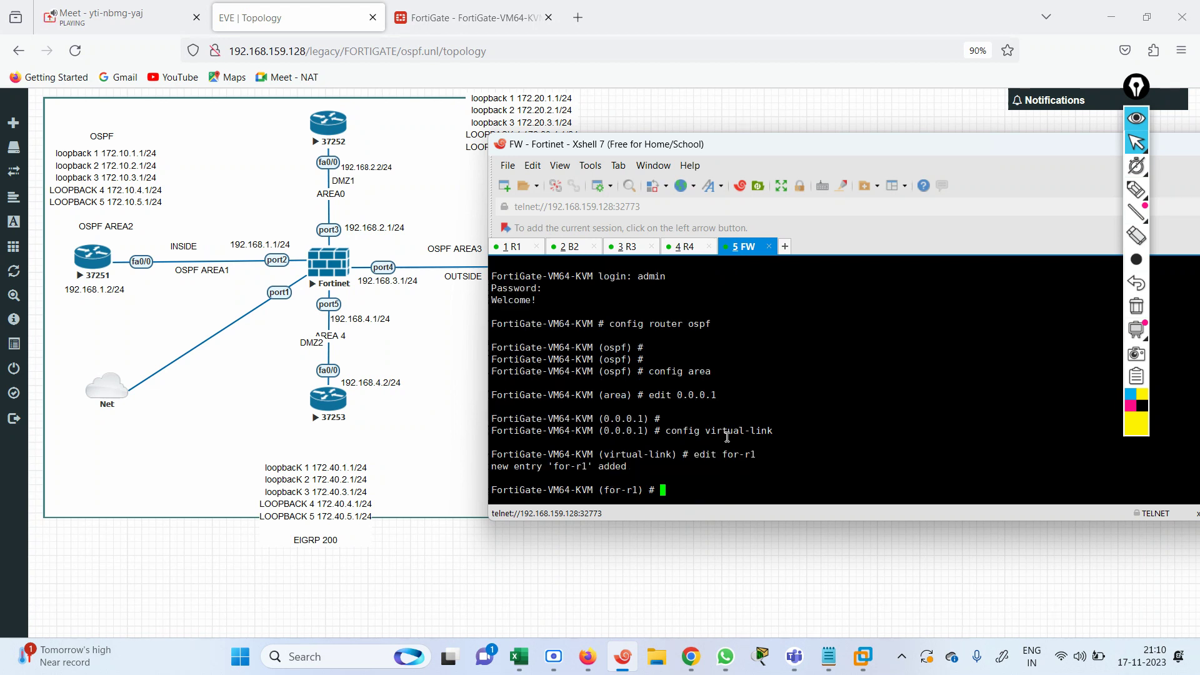
pyautogui.press('Return')
pyautogui.press('Return')
pyautogui.press('Return')
pyautogui.press('Return')
pyautogui.press('Return')
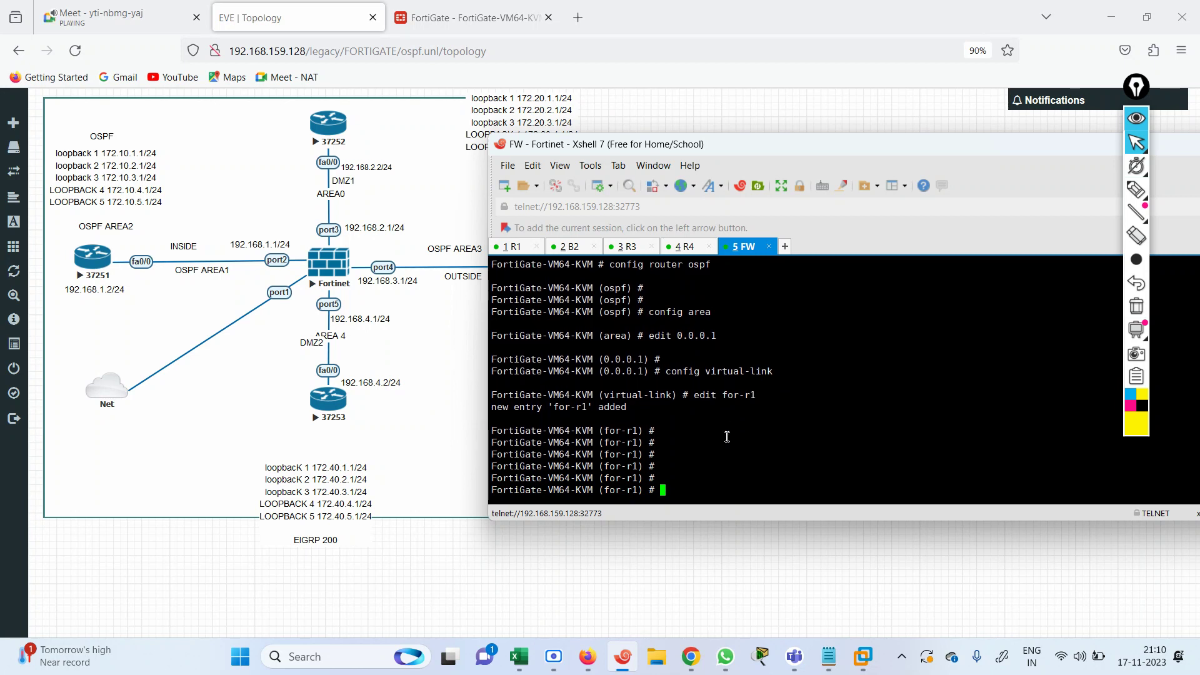
# - Set the for-r1 virtual link's peer to 1.1.1.1 and end the firewall's OSPF configuration back to the root prompt
pyautogui.write('set peer 1.1.1.1')
pyautogui.press('Return')
pyautogui.write('end')
pyautogui.press('Return')
pyautogui.write('end')
pyautogui.press('Return')
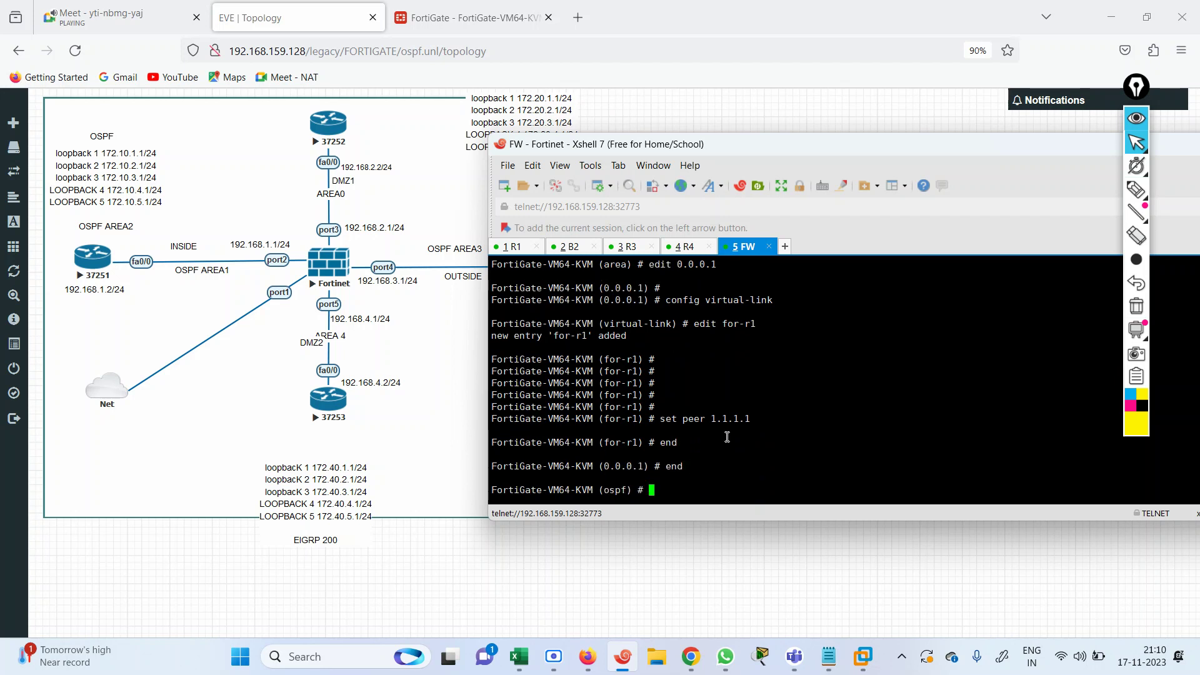
pyautogui.write('end')
pyautogui.press('Return')
pyautogui.press('Return')
pyautogui.press('Return')
pyautogui.press('Return')
pyautogui.press('Return')
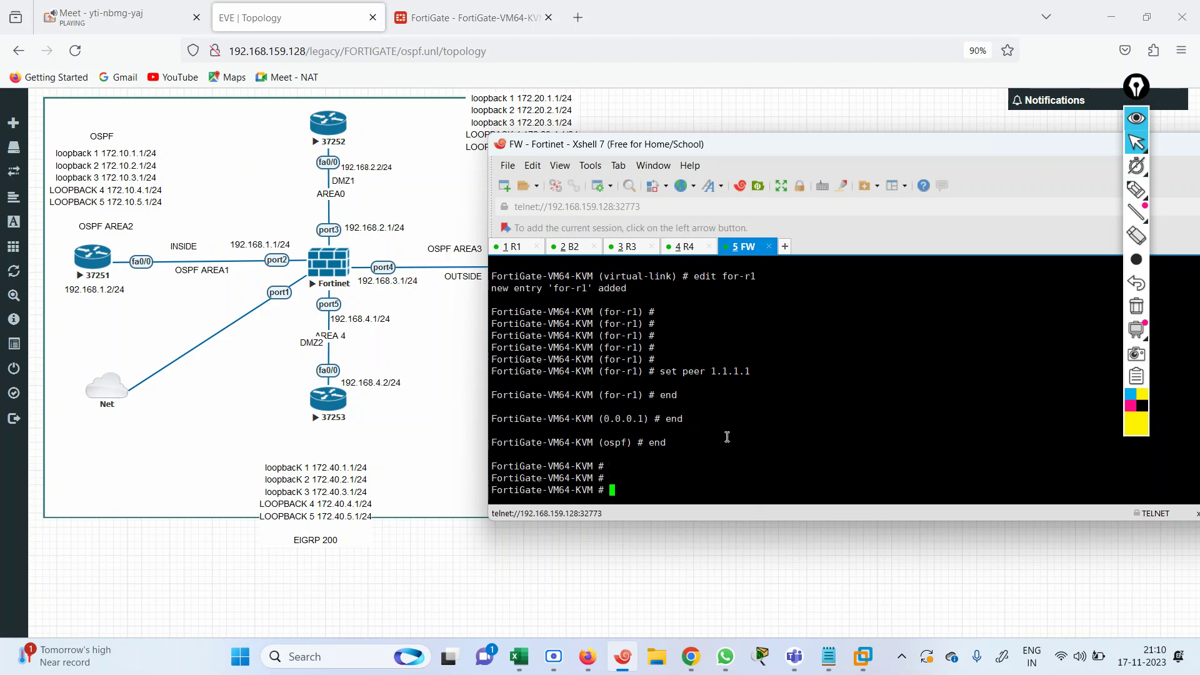
# - Run show ip route ospf repeatedly on router 37252 (session B2) to check for the 172.10 loopback routes of Area 2
pyautogui.click(584, 248)
pyautogui.press('Return')
pyautogui.press('Return')
pyautogui.press('Return')
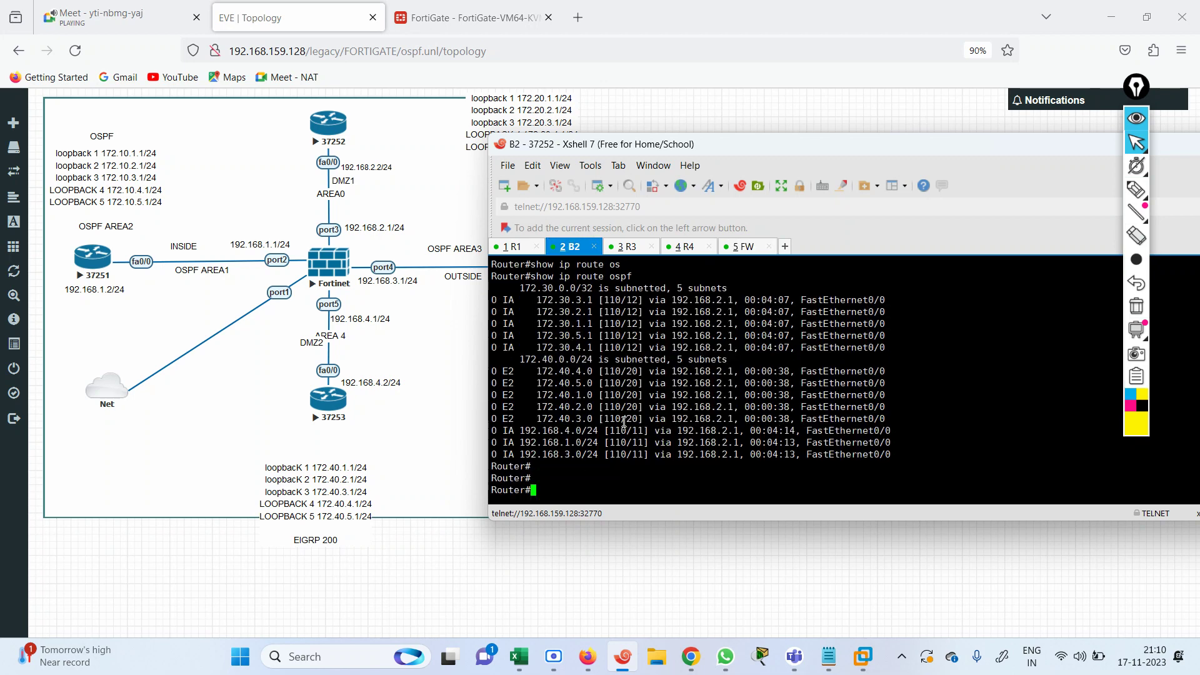
pyautogui.press('Up')
pyautogui.press('Return')
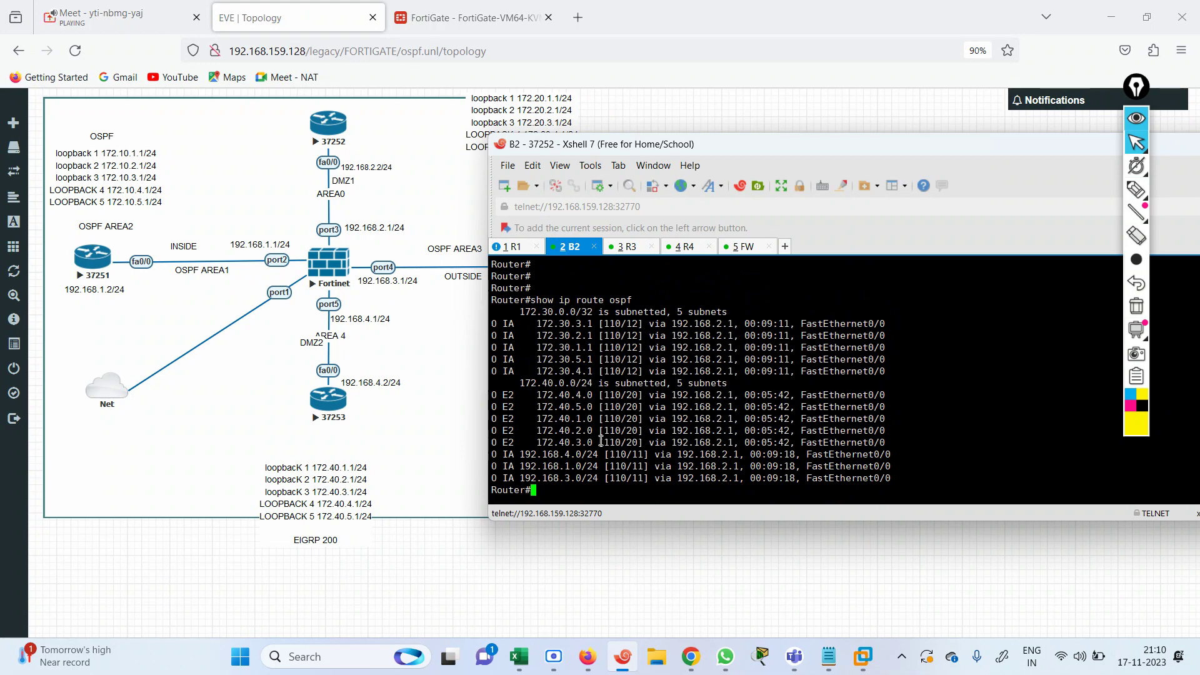
pyautogui.press('Up')
pyautogui.press('Return')
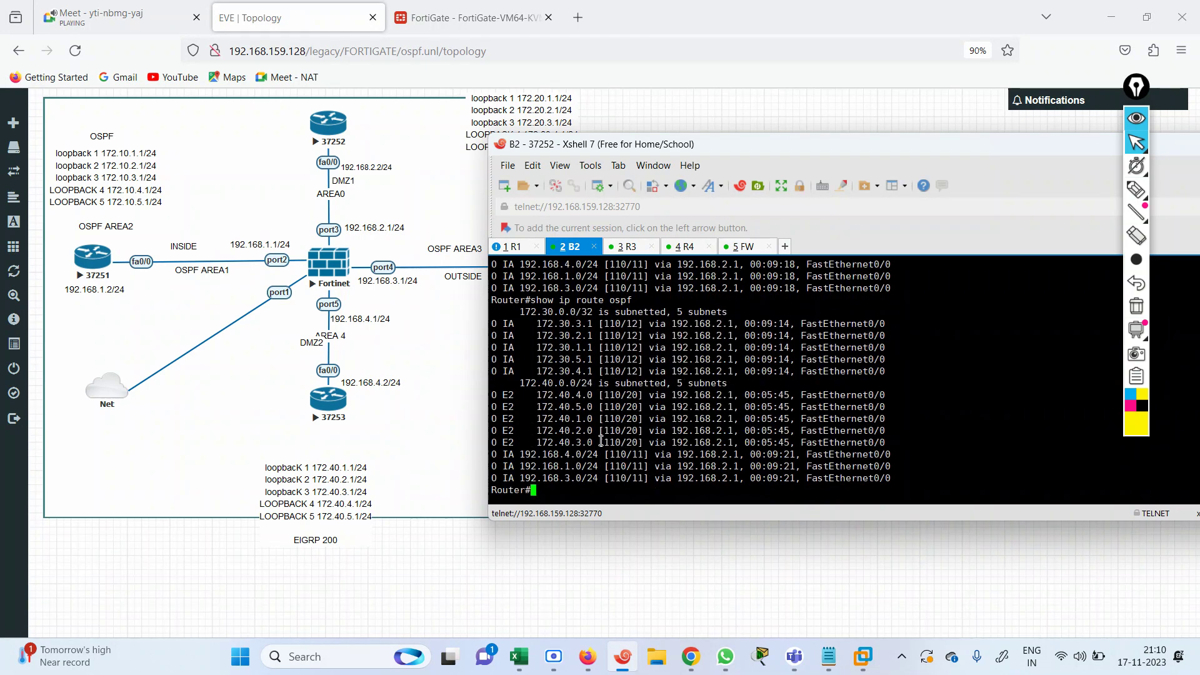
pyautogui.press('Up')
pyautogui.press('Return')
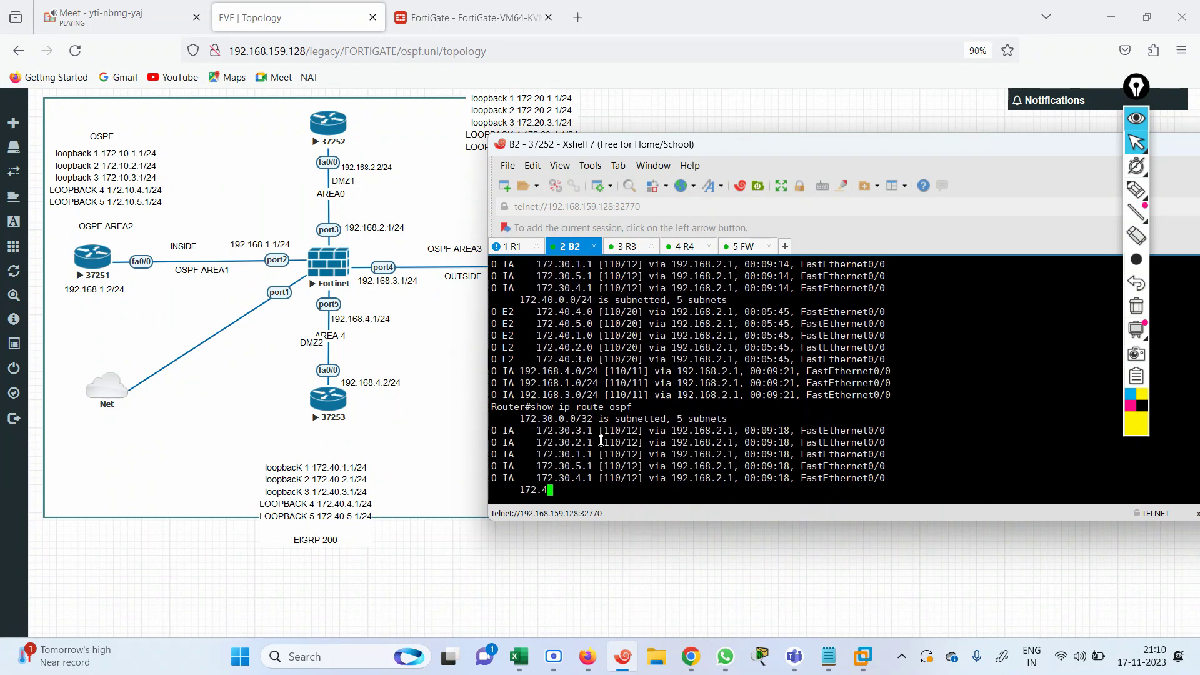
pyautogui.press('Up')
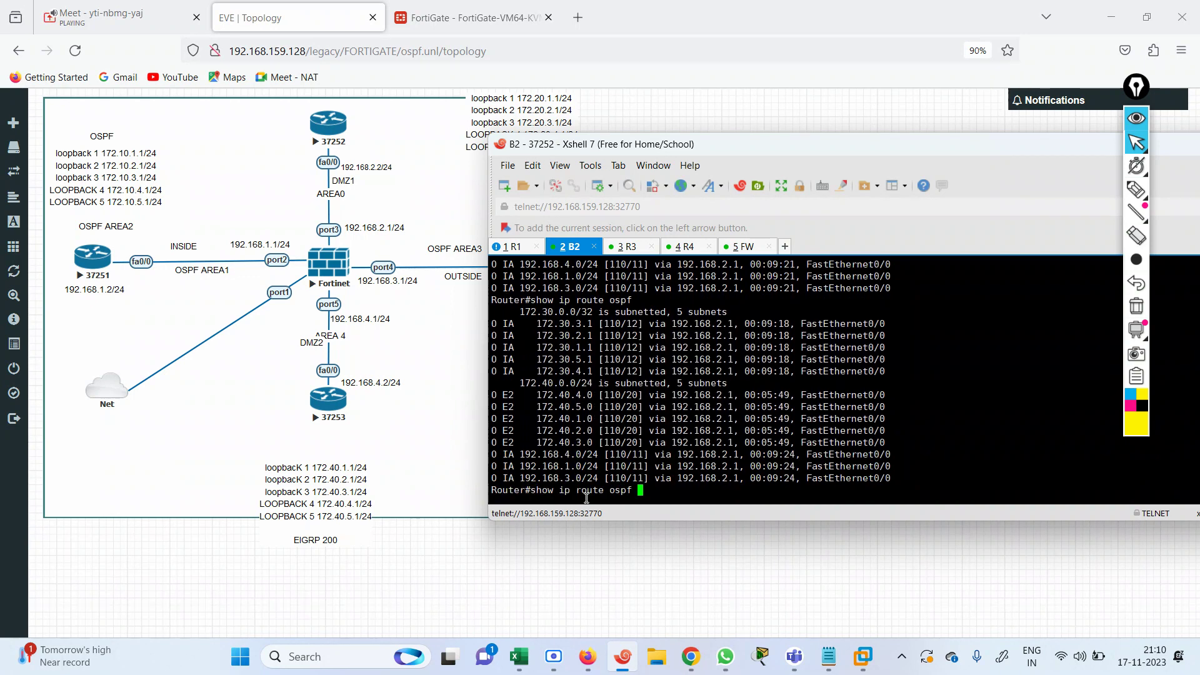
pyautogui.press('Return')
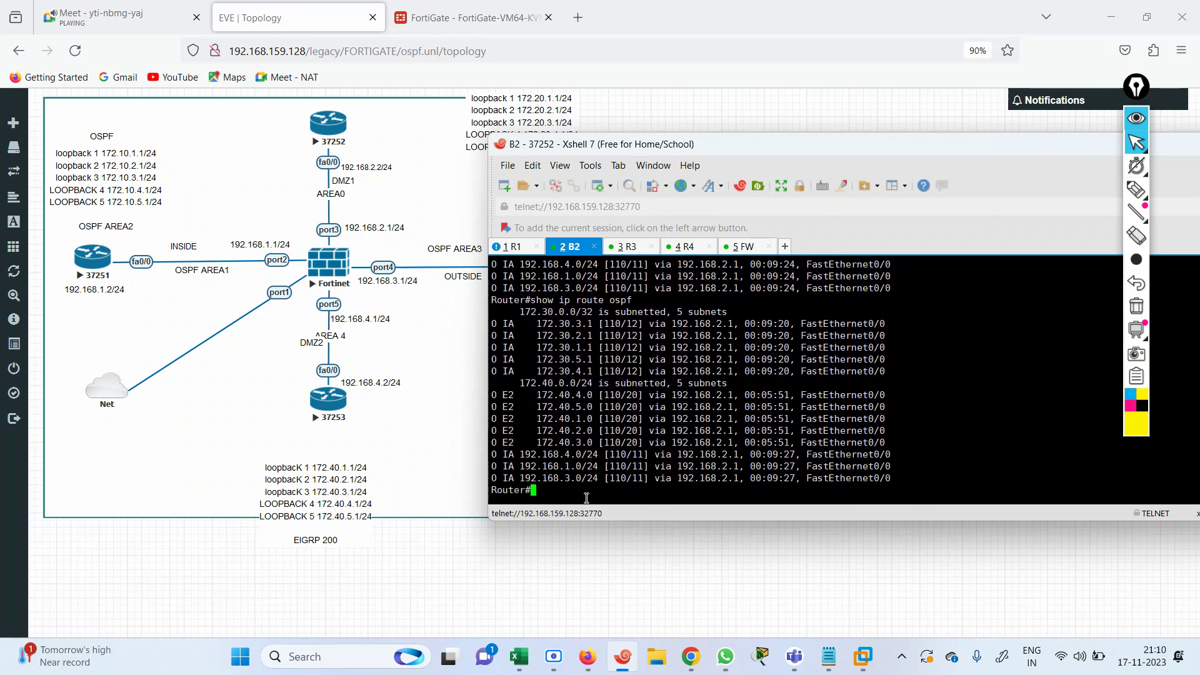
# - Switch to the FortiGate web interface, restore its CLI console and start a new console session
pyautogui.click(475, 18)
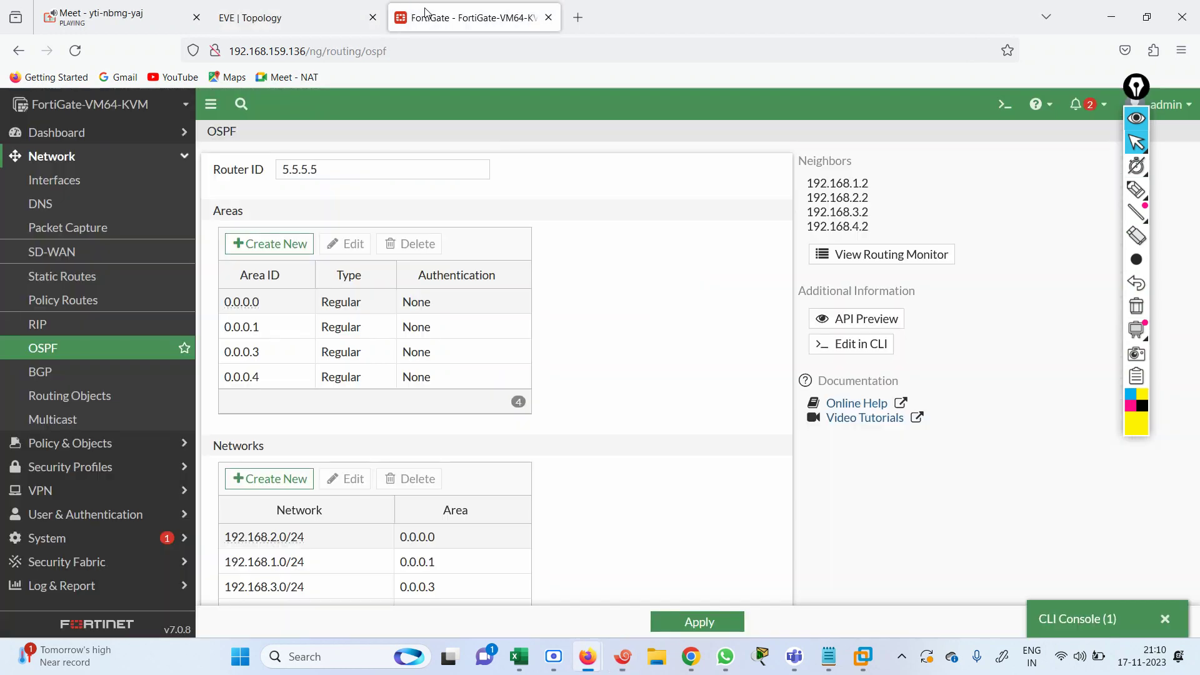
pyautogui.click(1093, 619)
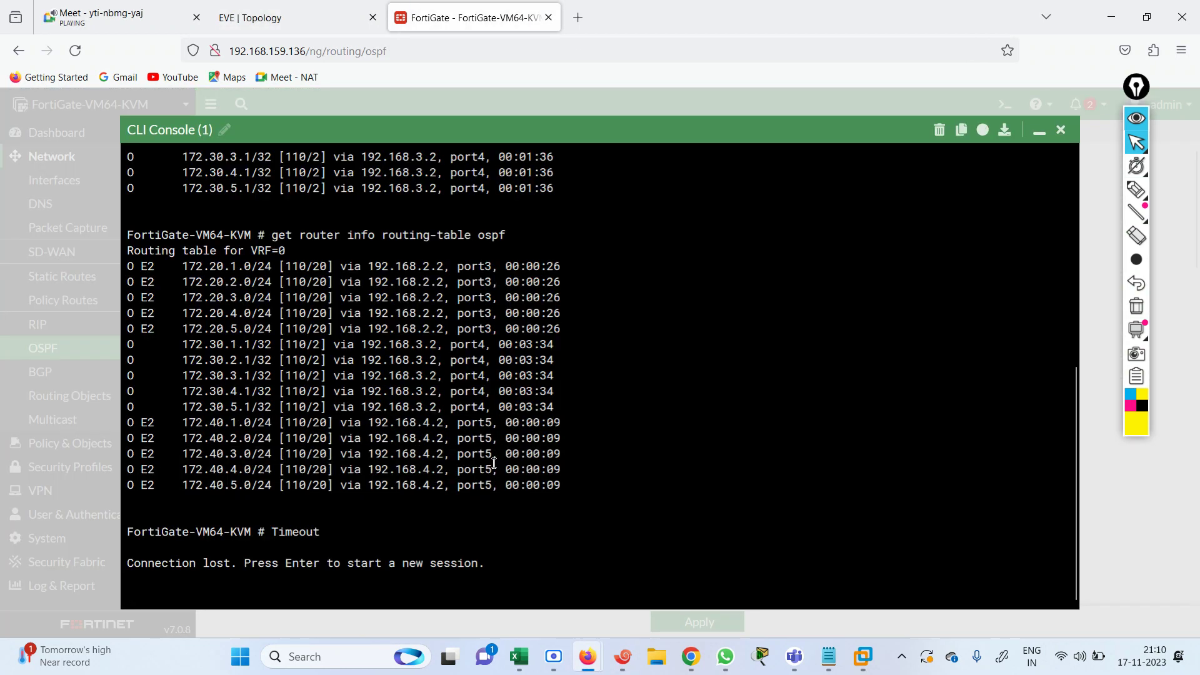
pyautogui.press('Return')
pyautogui.press('Return')
pyautogui.press('Return')
pyautogui.press('Return')
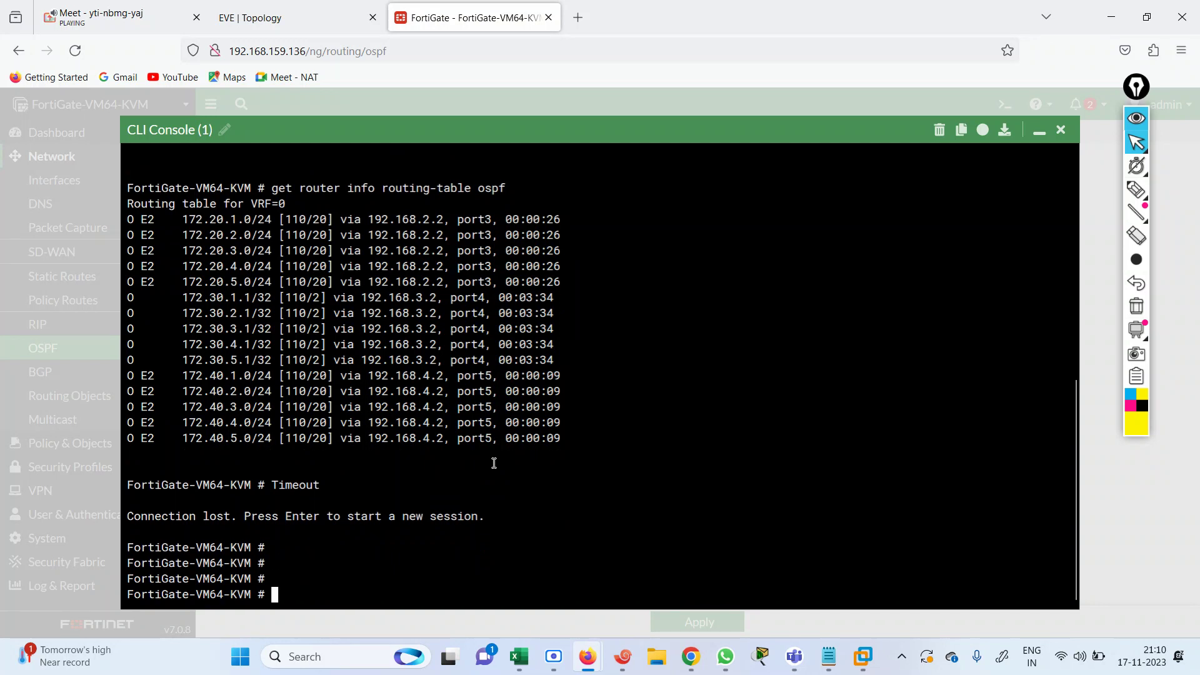
# - Run get router info routing-table ospf in the firewall's CLI console, review the listed OSPF routes, and minimize the console
pyautogui.write('get  router  o')
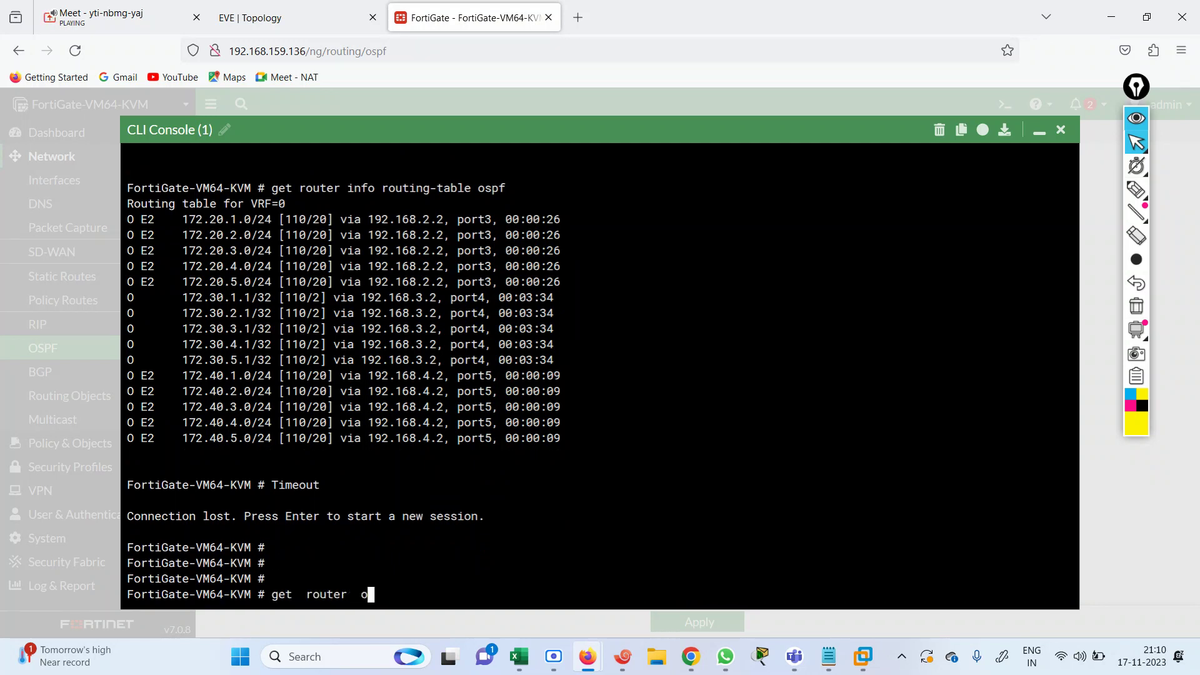
pyautogui.write('info routing-table  o')
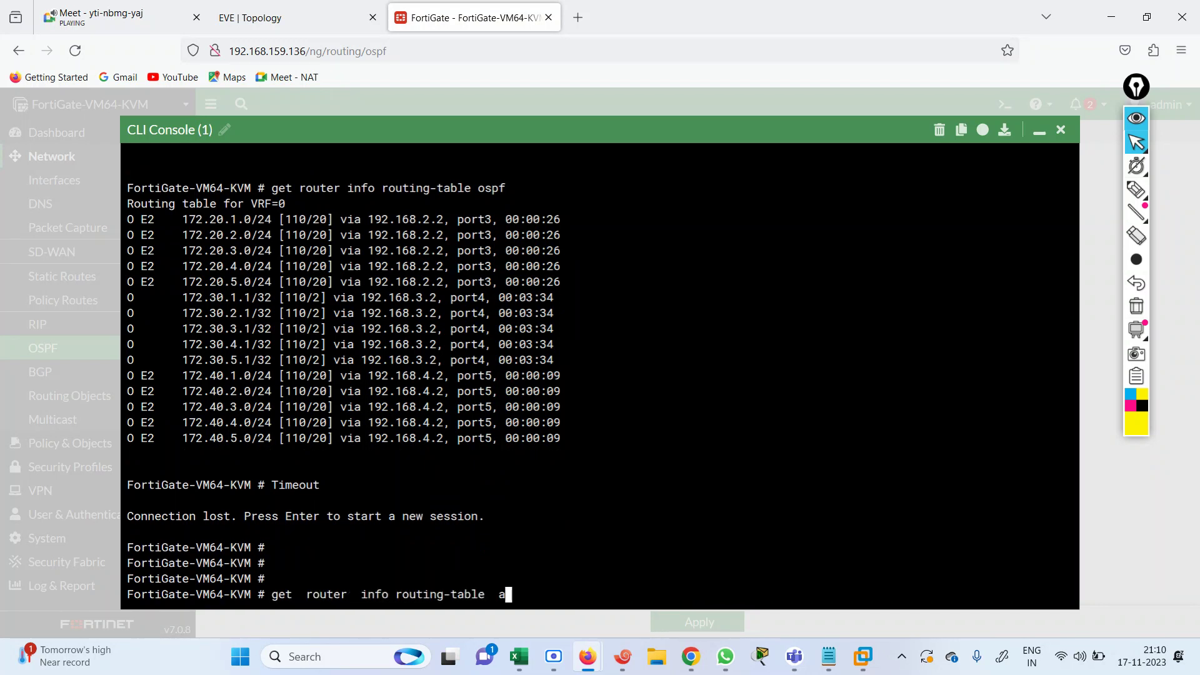
pyautogui.write('spf')
pyautogui.press('Return')
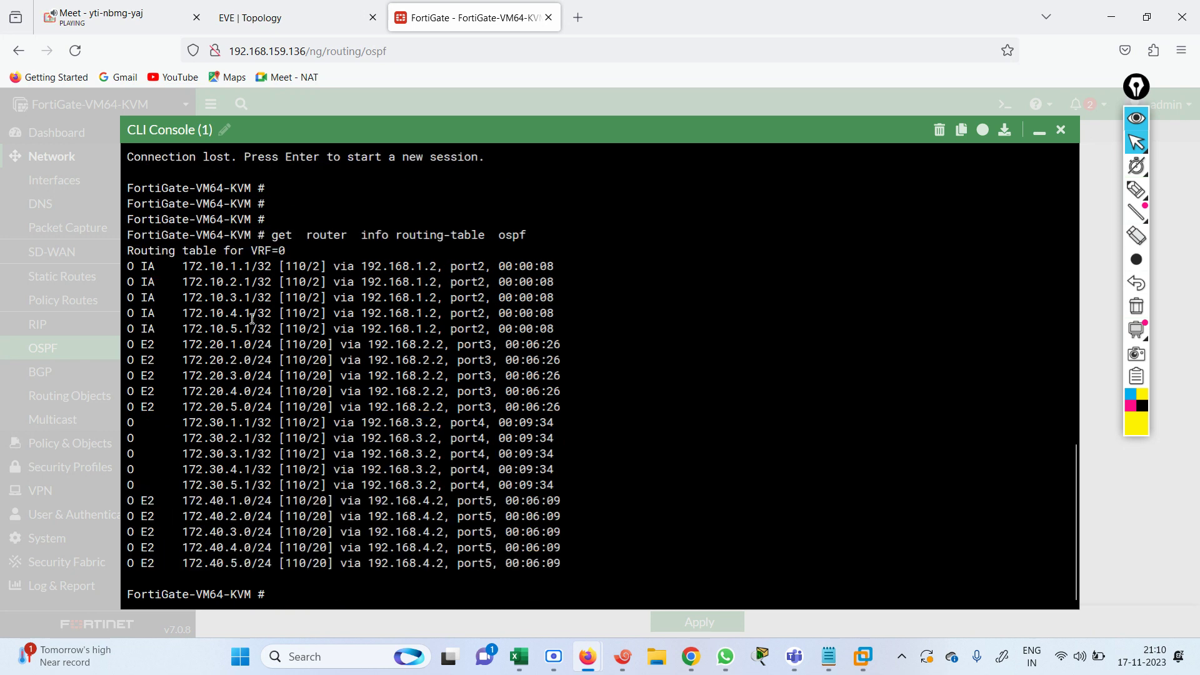
pyautogui.moveTo(182, 267); pyautogui.dragTo(609, 565)
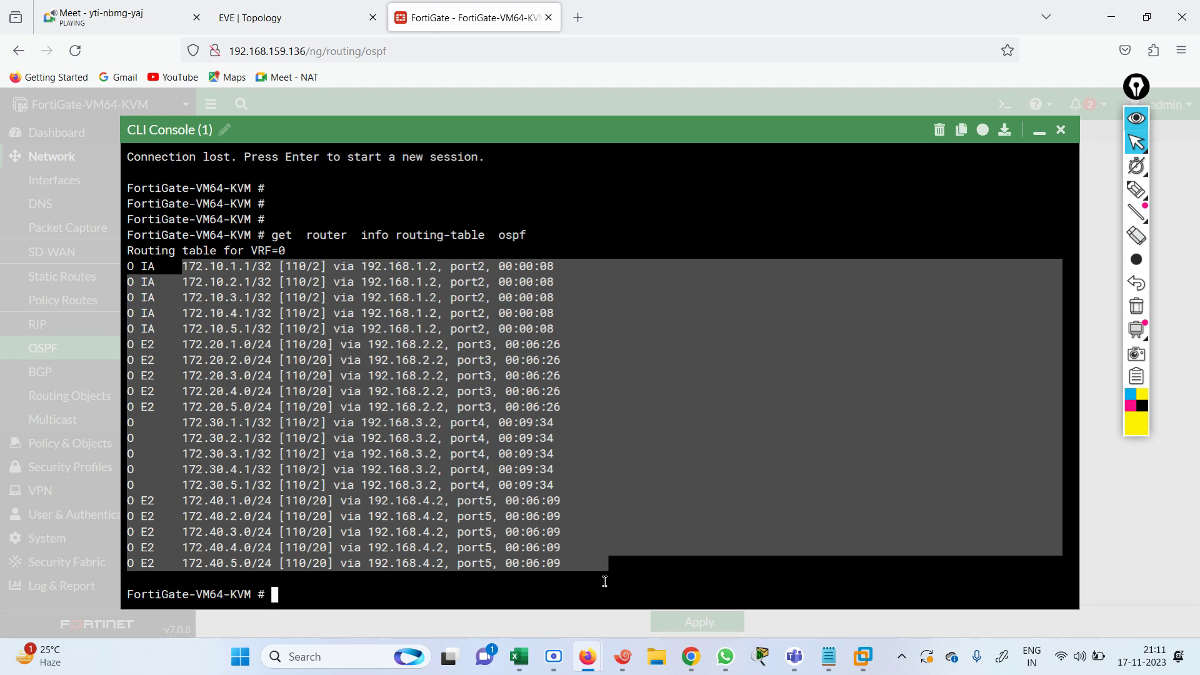
pyautogui.click(1039, 130)
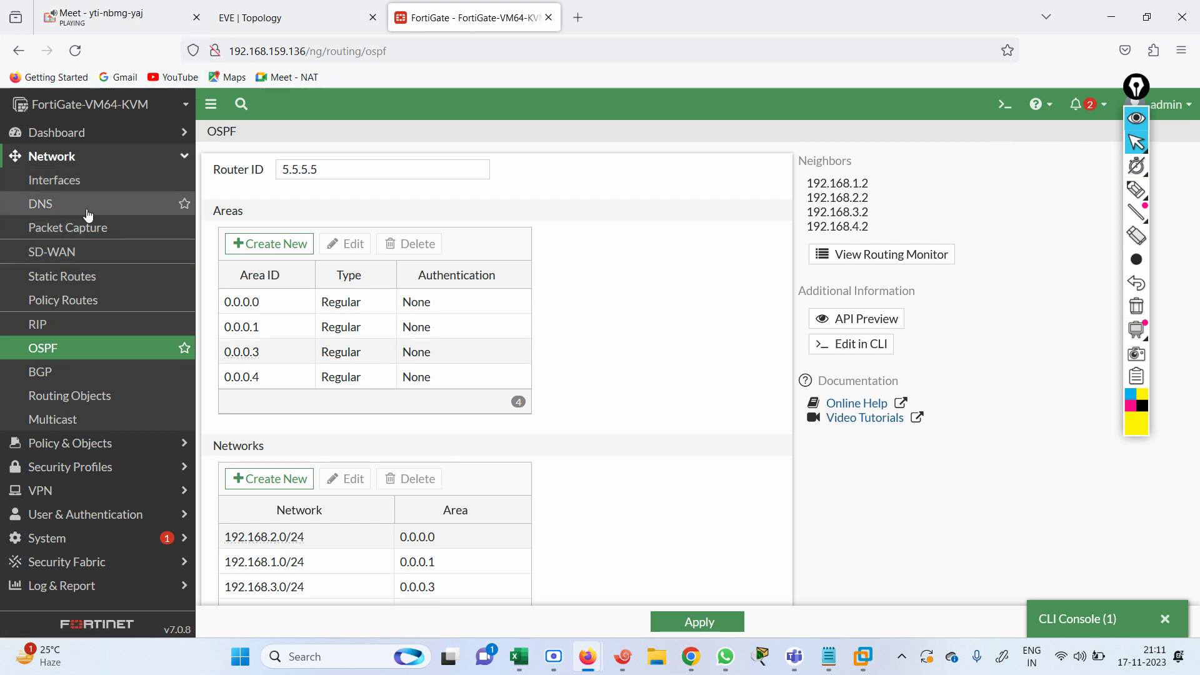
# - Enable Multiple Interface Policies in the firewall's feature visibility settings and apply the change
pyautogui.click(59, 540)
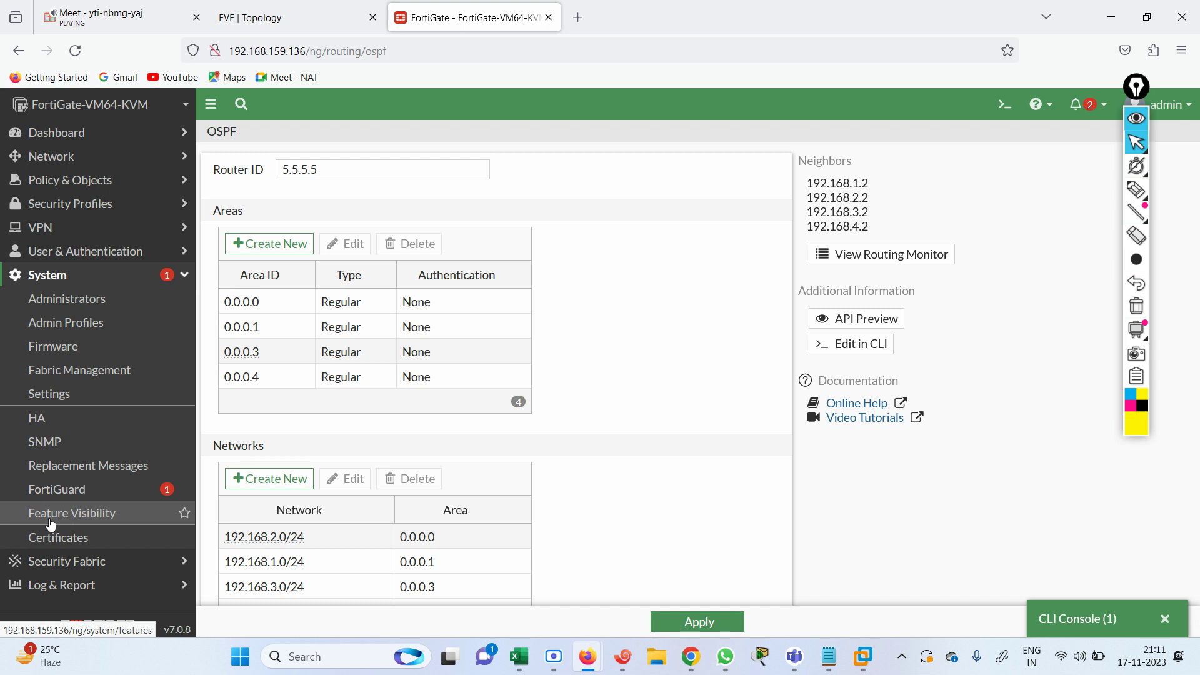
pyautogui.click(81, 514)
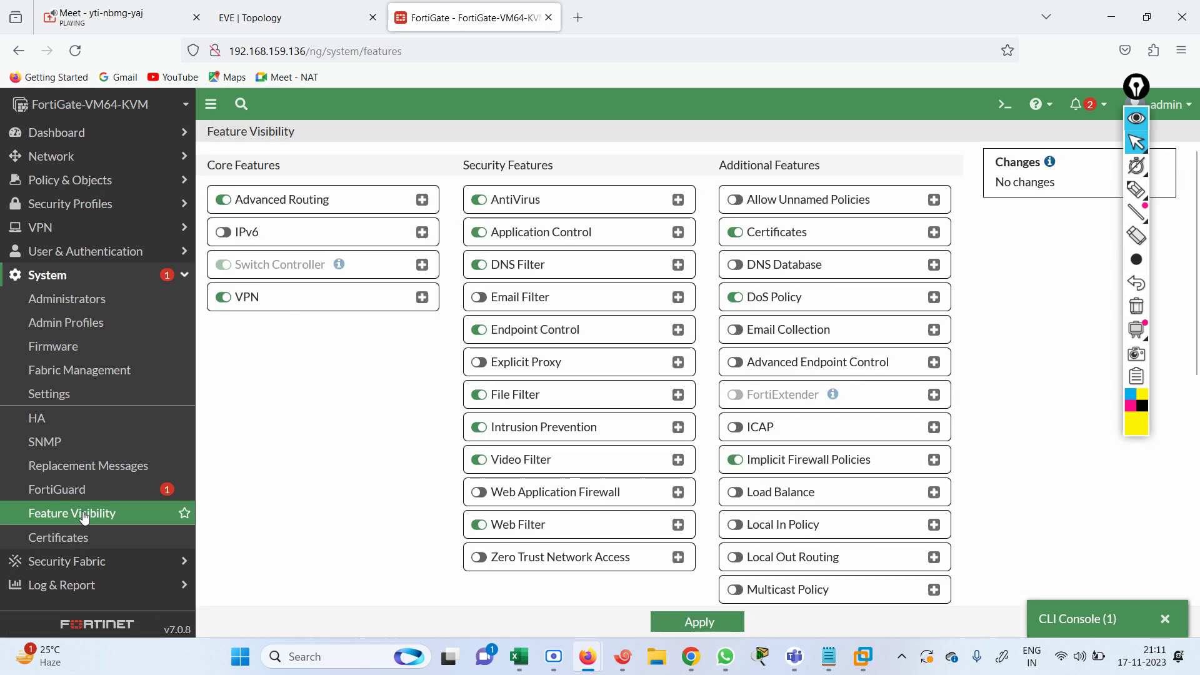
pyautogui.scroll(-2, 810, 478)
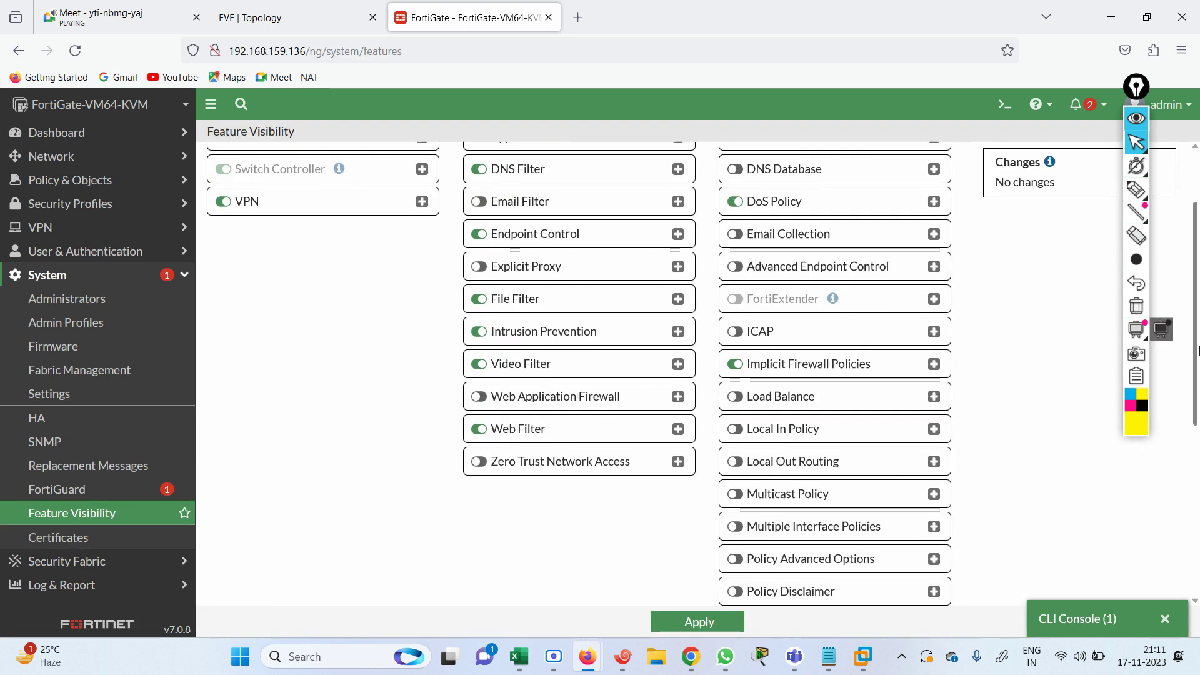
pyautogui.click(769, 493)
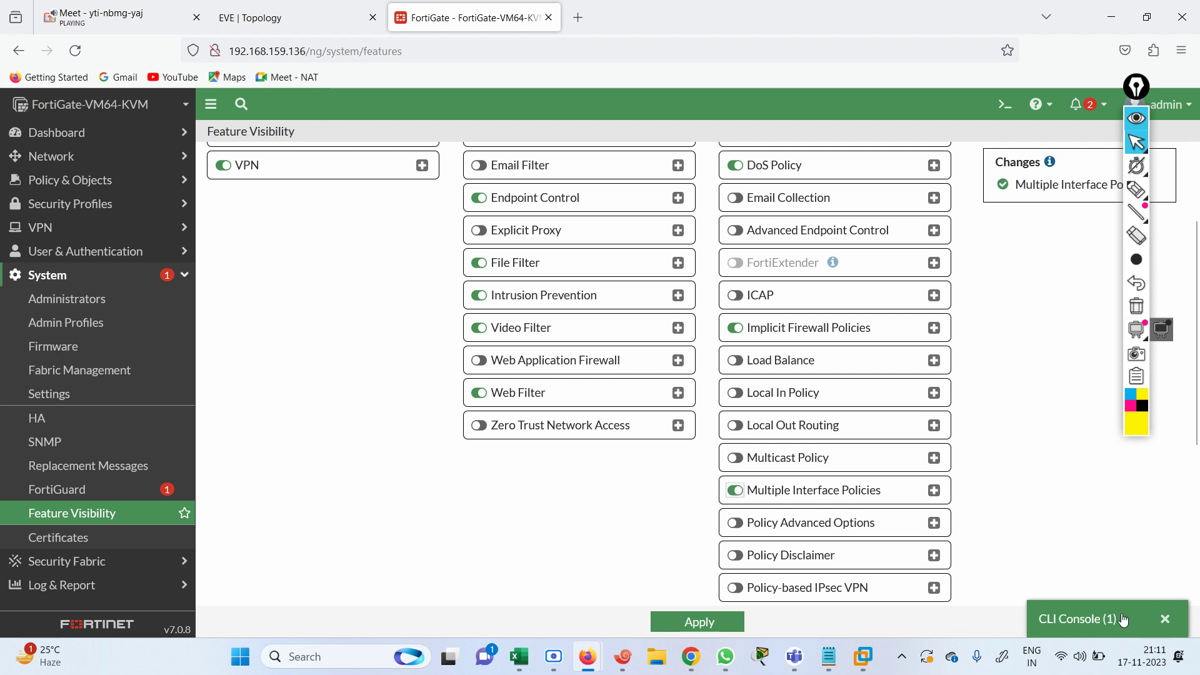
pyautogui.click(706, 630)
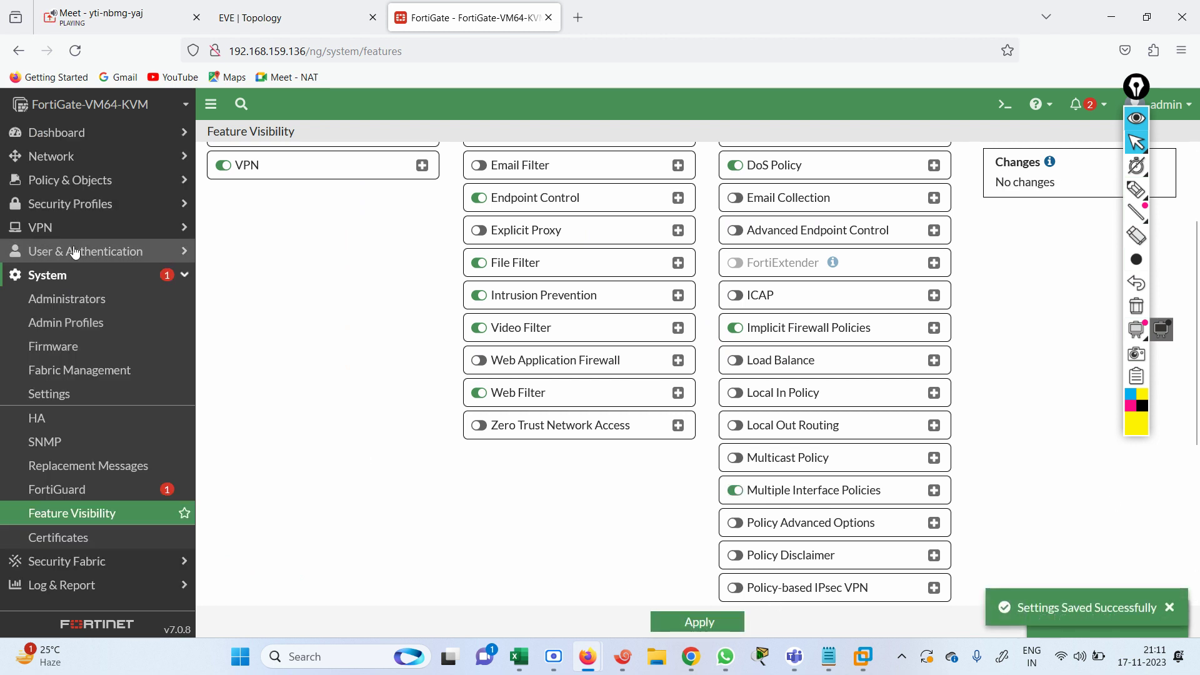
# - Start a new firewall policy and name it ALL-ALL
pyautogui.click(104, 206)
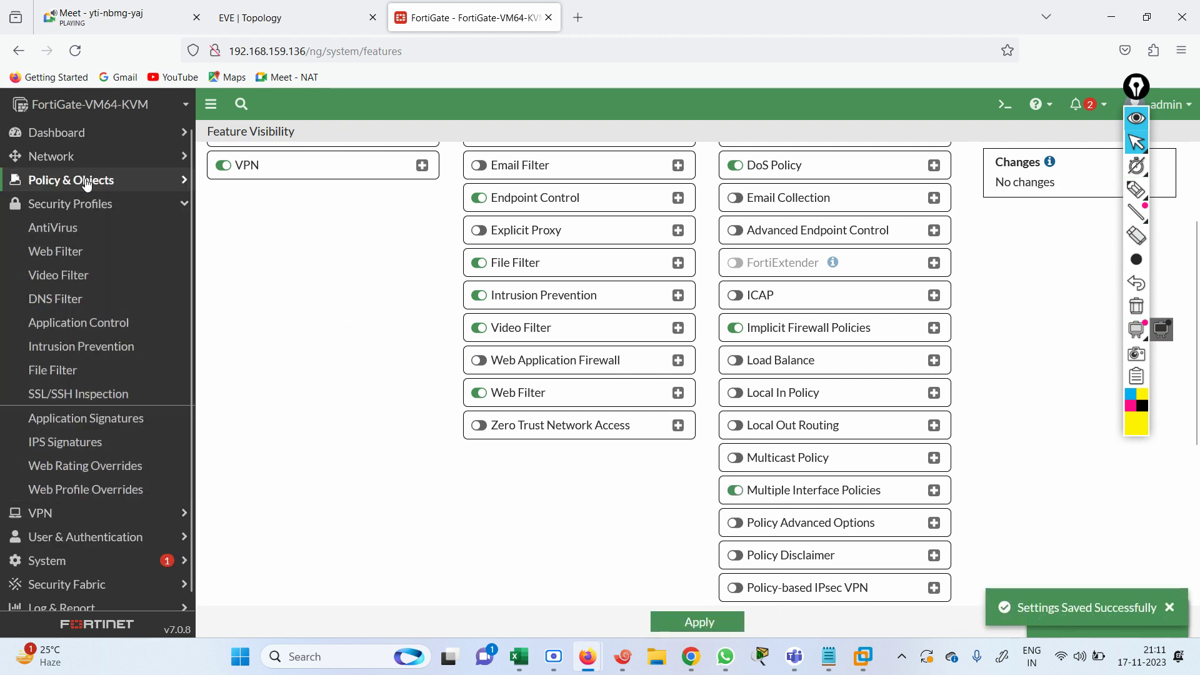
pyautogui.click(104, 181)
pyautogui.click(59, 206)
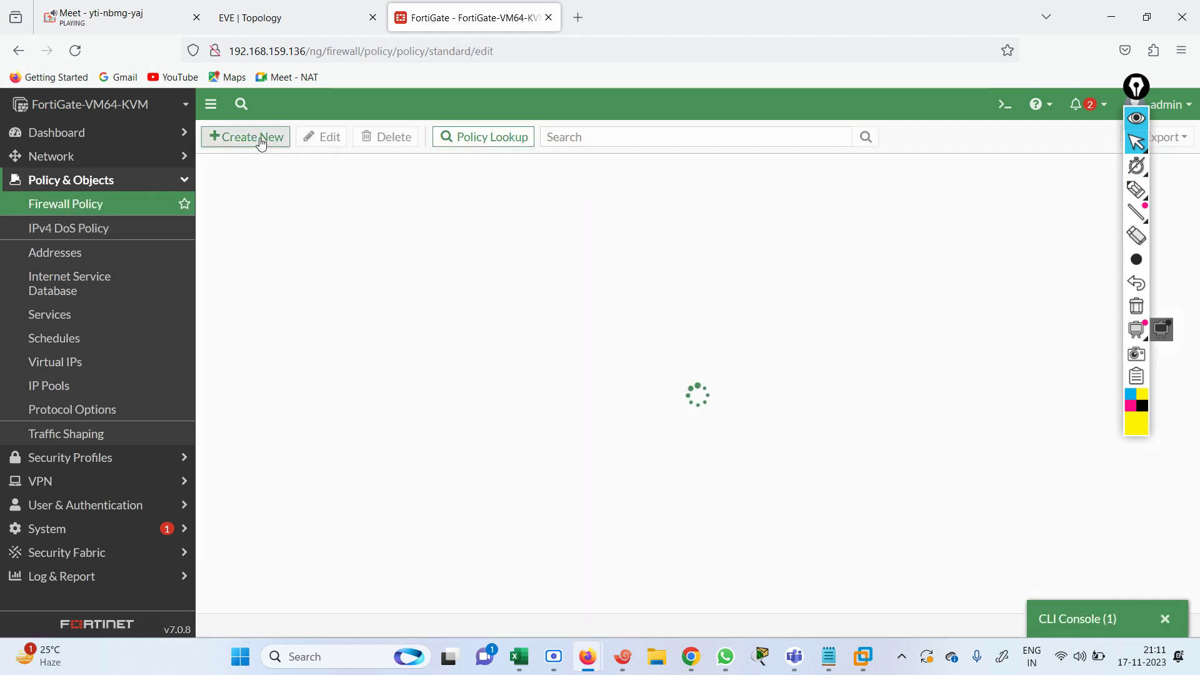
pyautogui.click(258, 139)
pyautogui.click(384, 182)
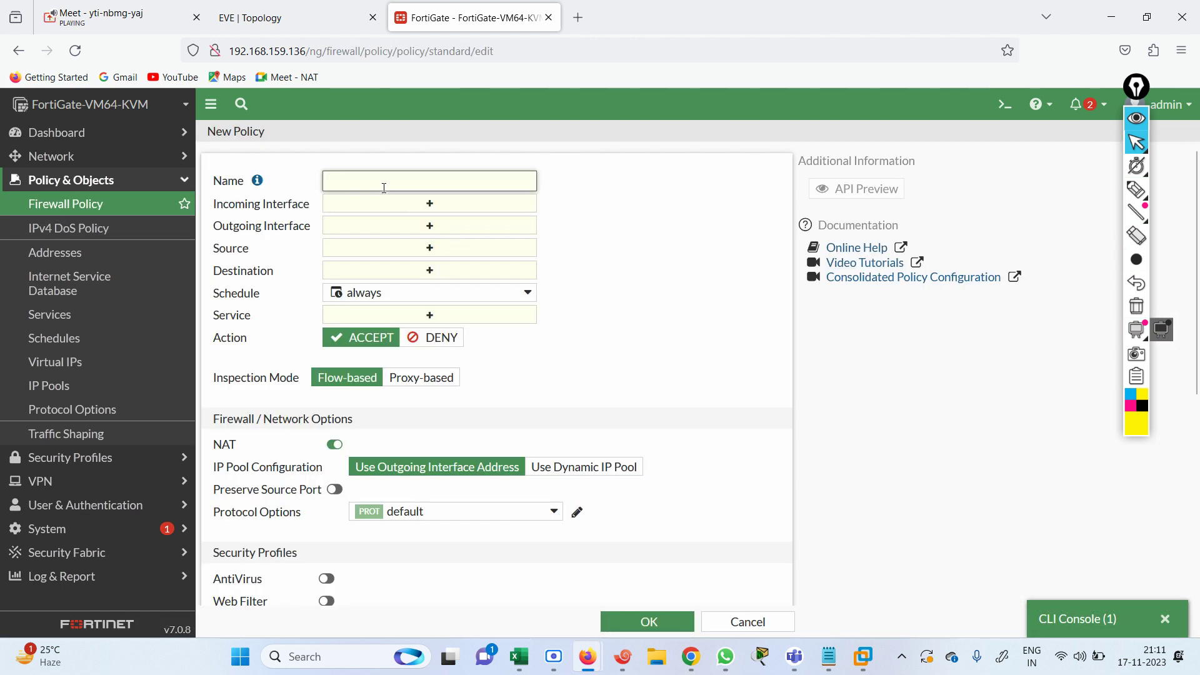
pyautogui.write('ALL-ALL')
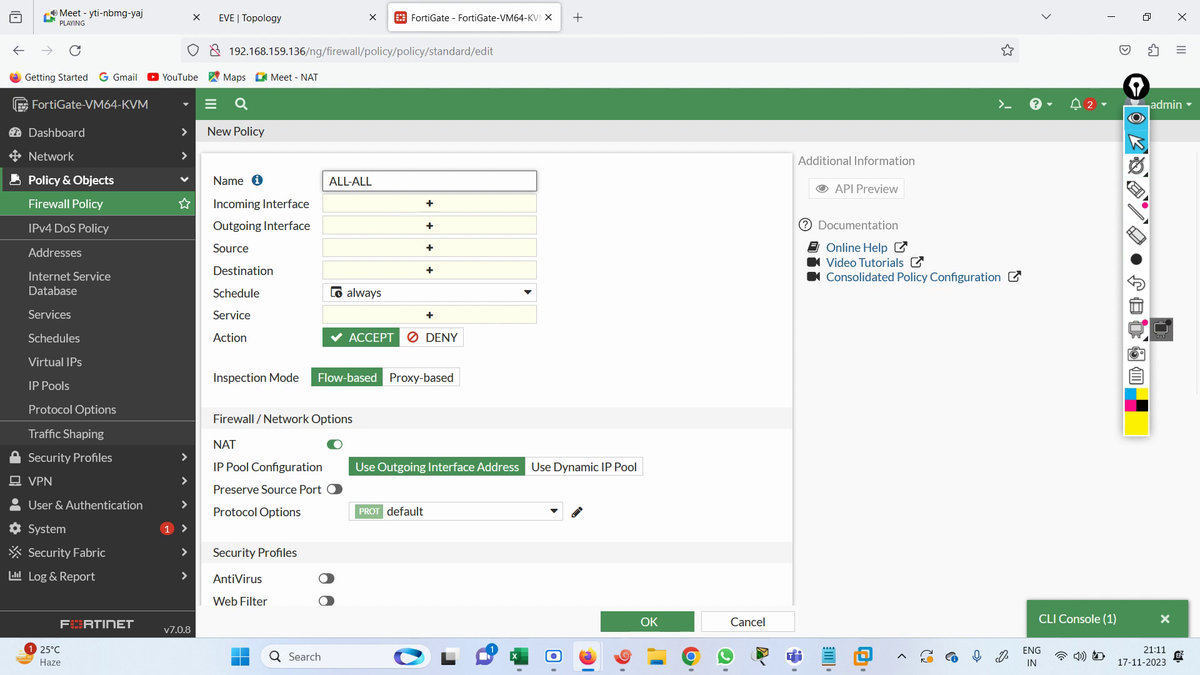
# - Add port2, port3, port4 and port5 as the ALL-ALL policy's incoming interfaces
pyautogui.click(427, 203)
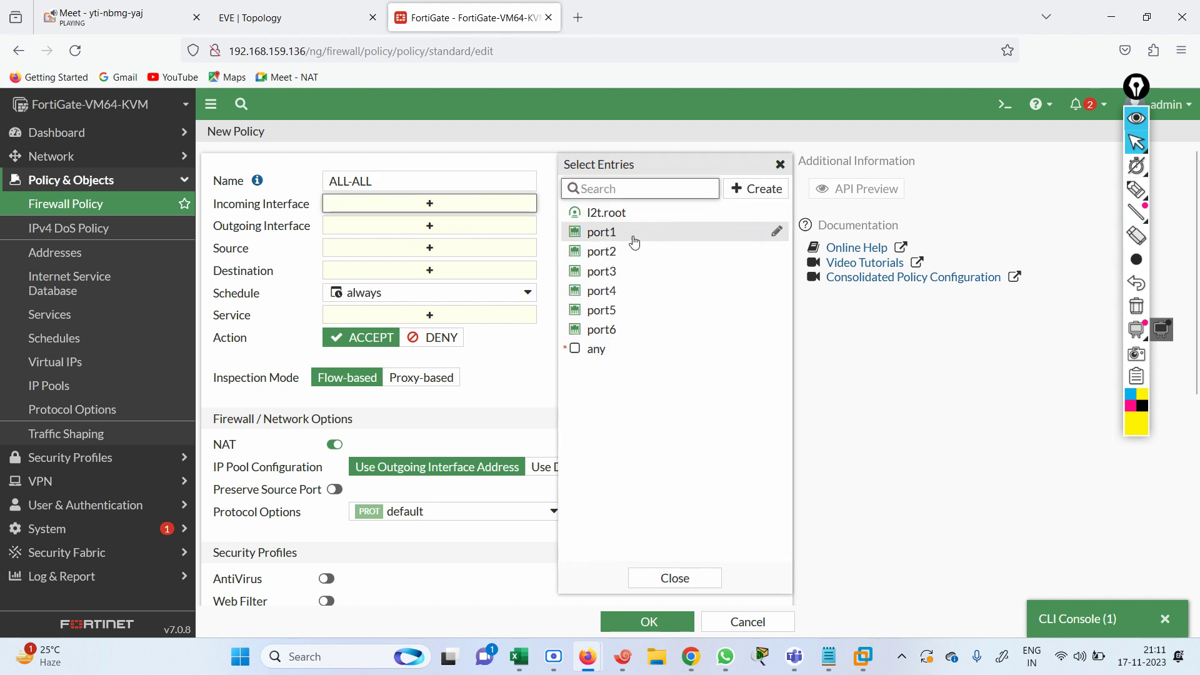
pyautogui.click(627, 251)
pyautogui.click(623, 270)
pyautogui.click(616, 291)
pyautogui.click(615, 310)
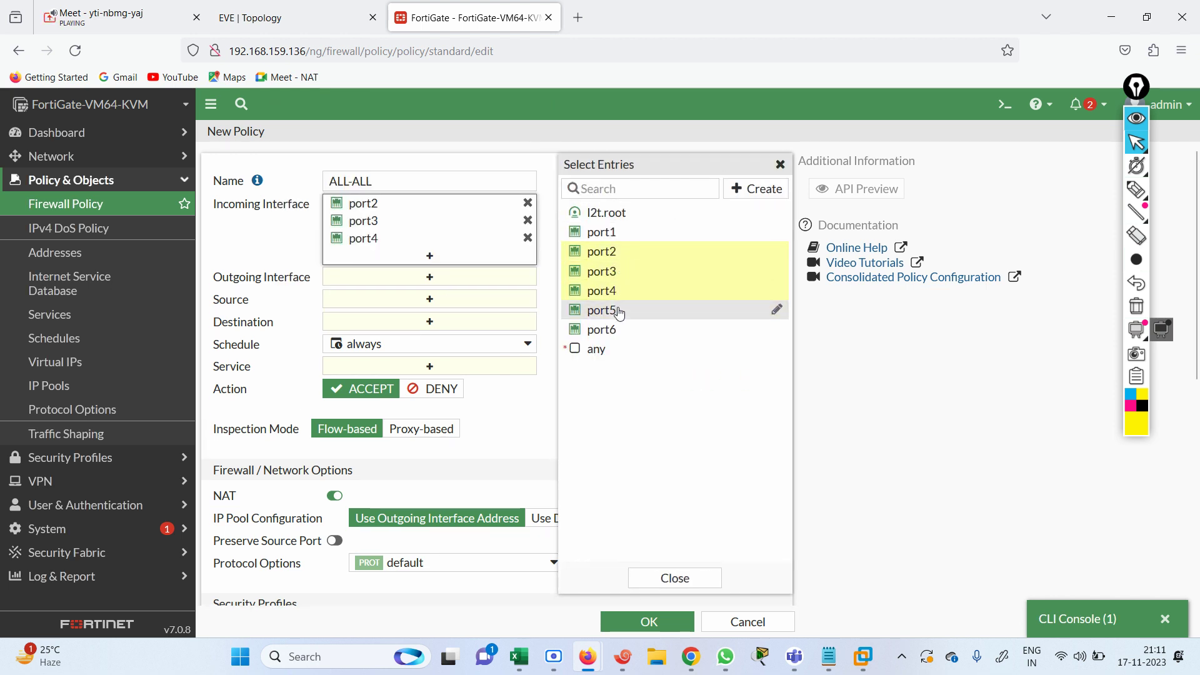
# - Add port2, port3, port4 and port5 as the ALL-ALL policy's outgoing interfaces
pyautogui.click(462, 296)
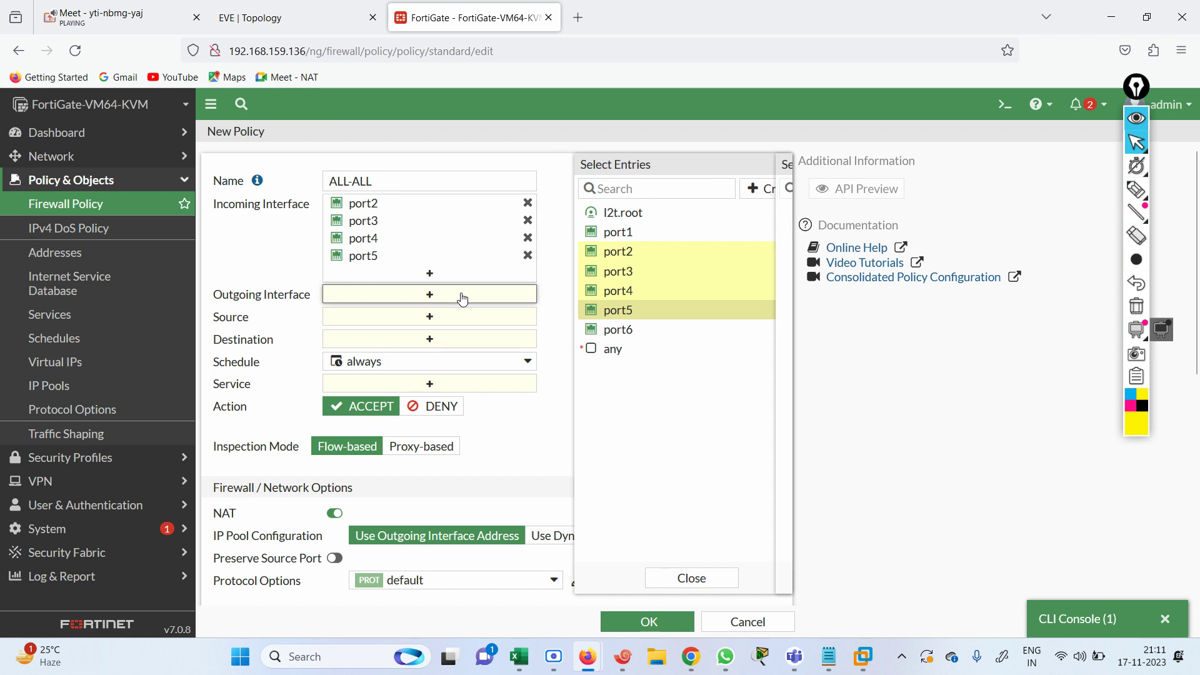
pyautogui.click(609, 250)
pyautogui.click(606, 273)
pyautogui.click(609, 291)
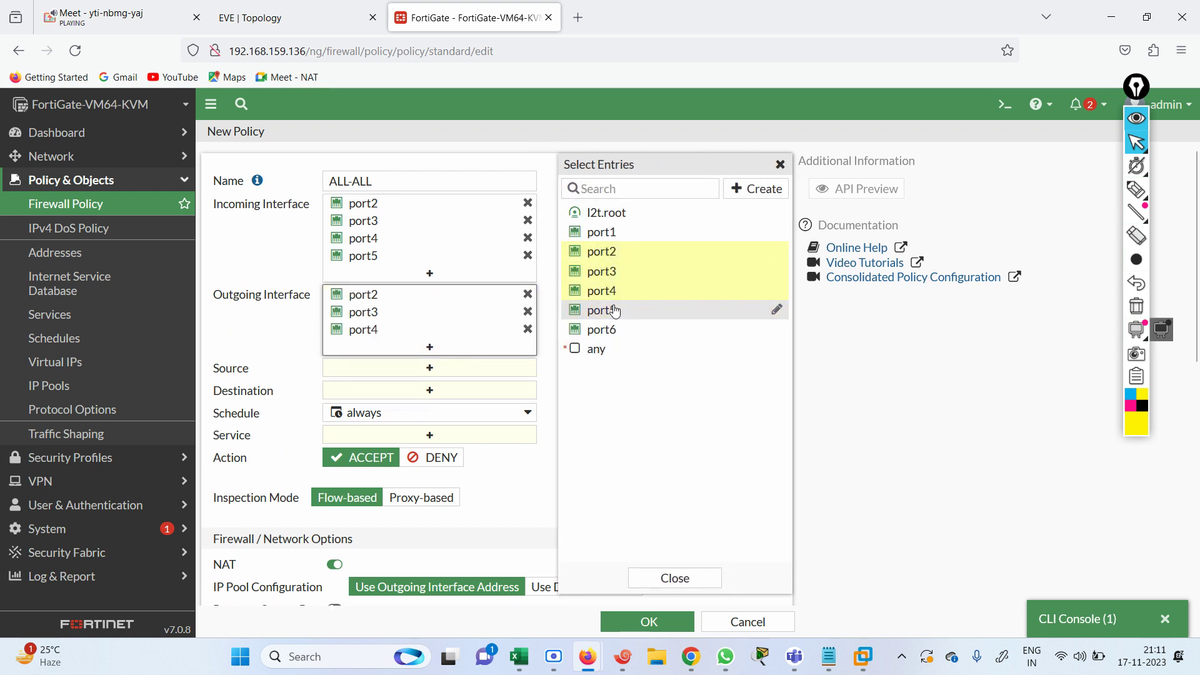
pyautogui.click(609, 310)
# - Set the policy's source and destination to all and its service to ALL, and save the policy
pyautogui.click(445, 389)
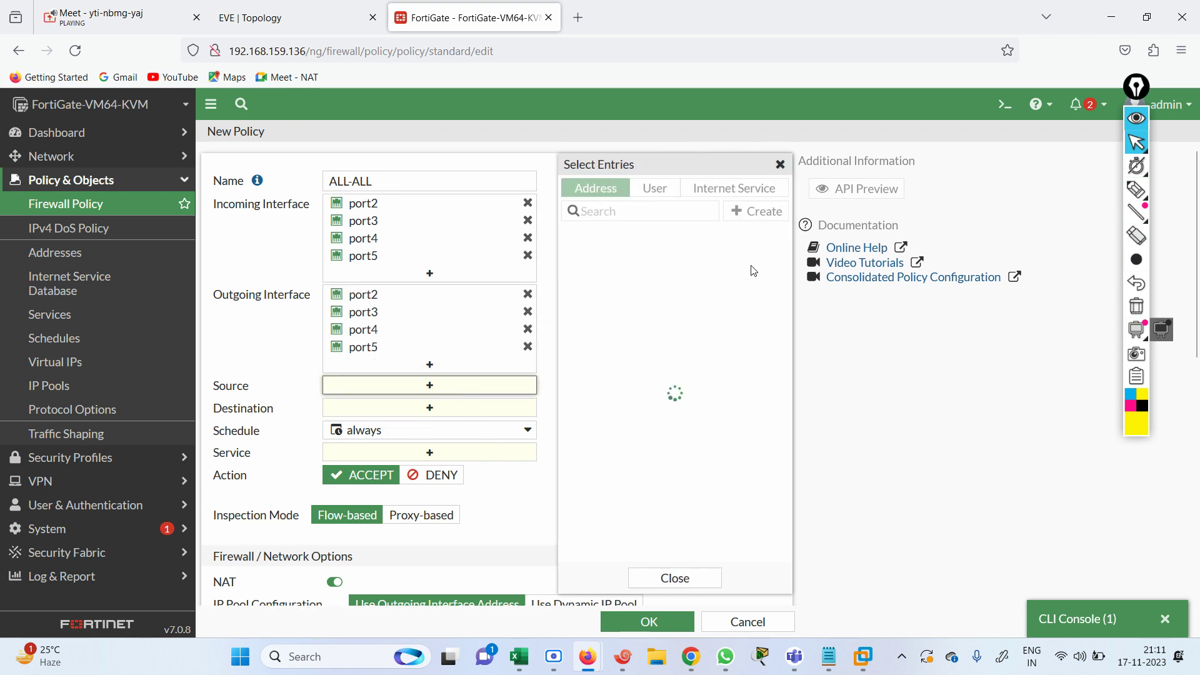
pyautogui.click(594, 255)
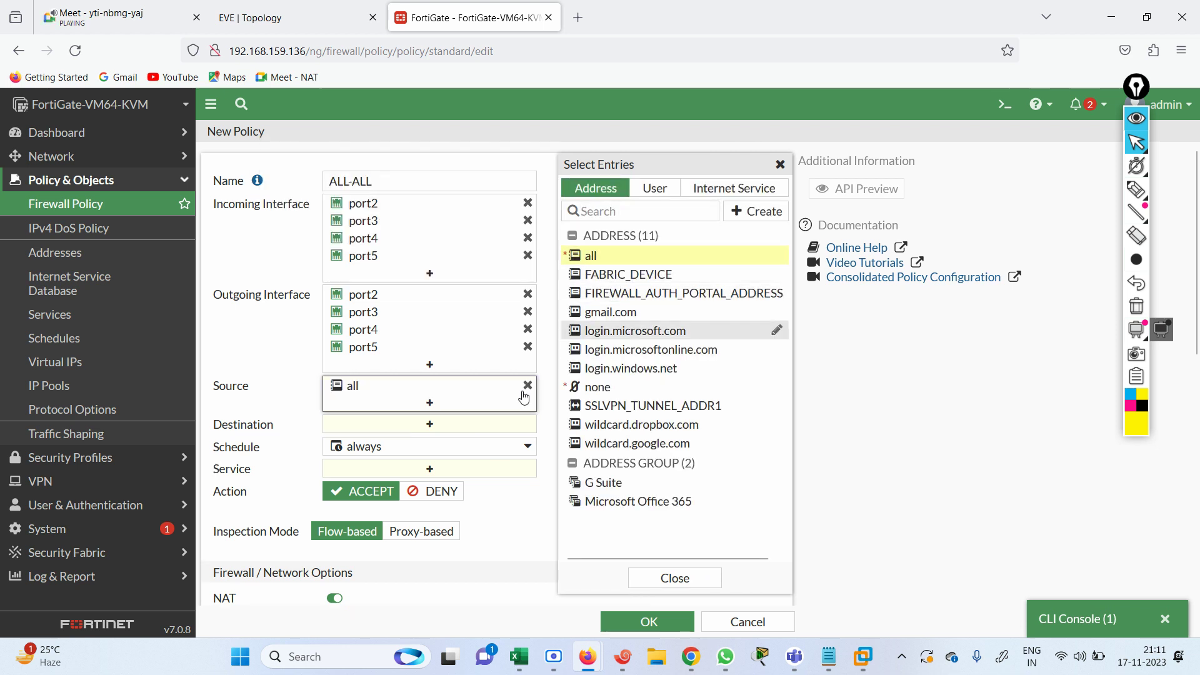
pyautogui.click(445, 425)
pyautogui.click(672, 255)
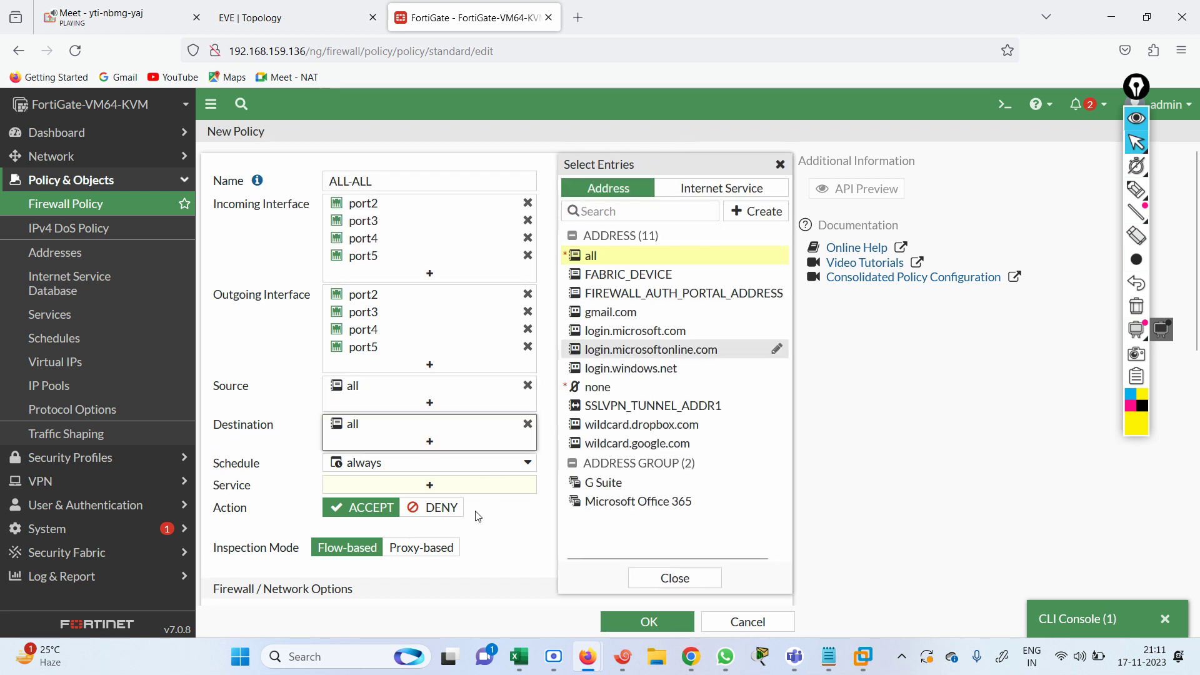
pyautogui.click(411, 492)
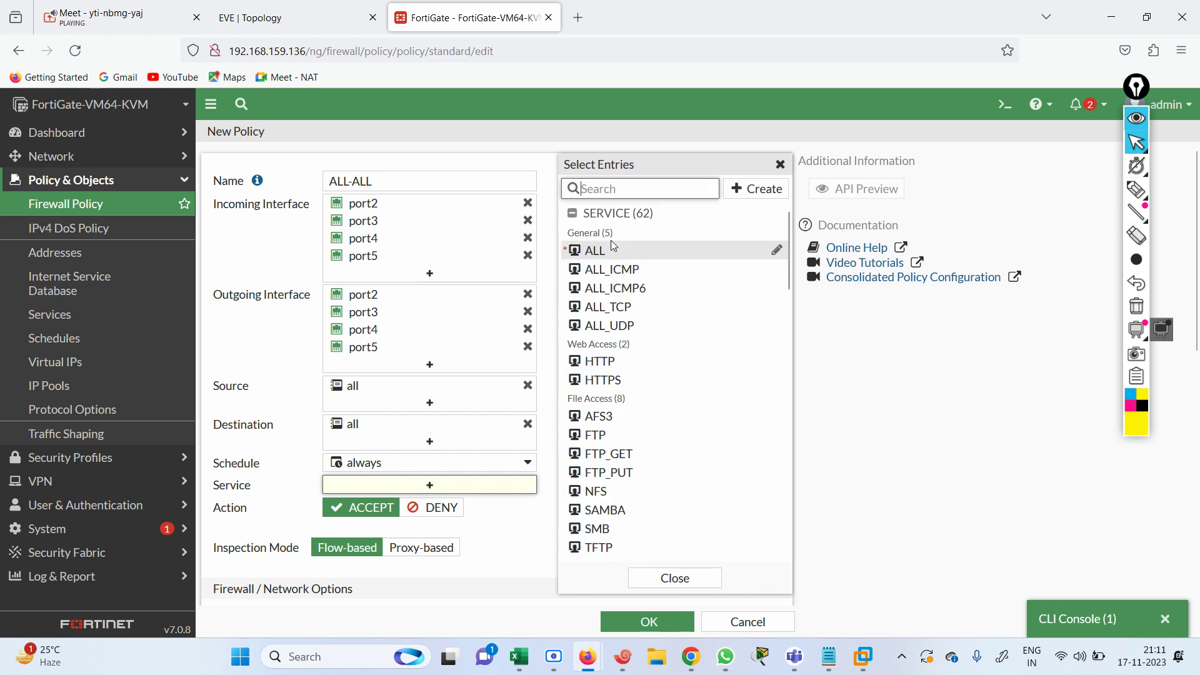
pyautogui.click(610, 253)
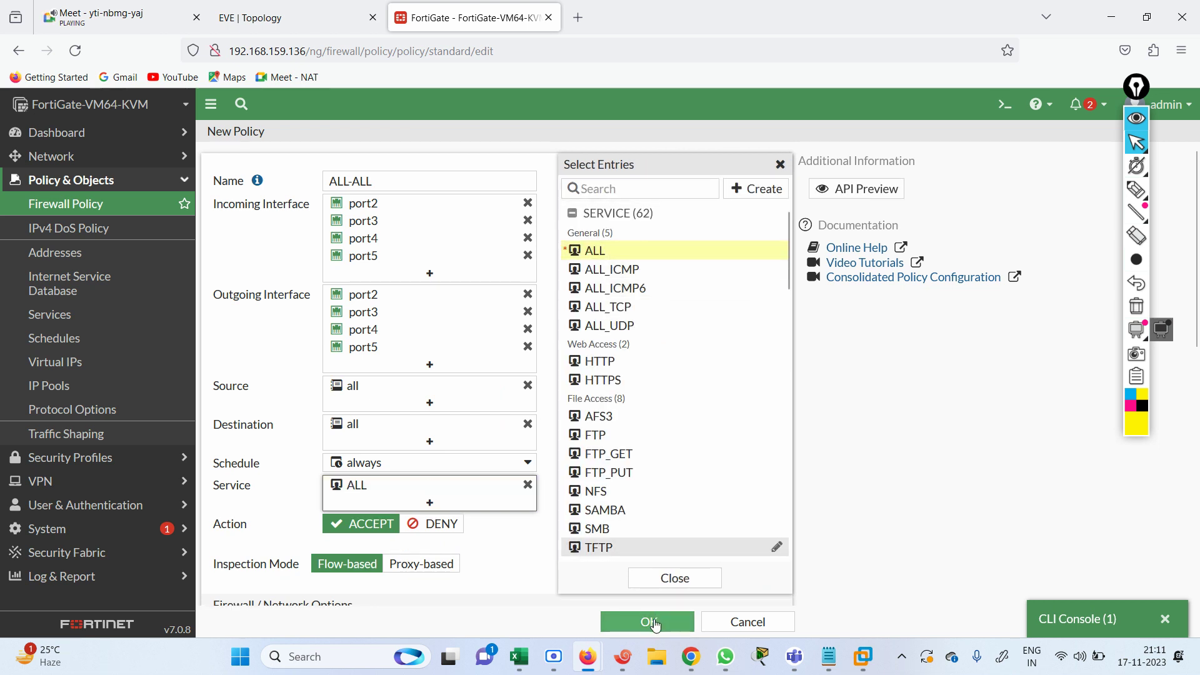
pyautogui.click(649, 625)
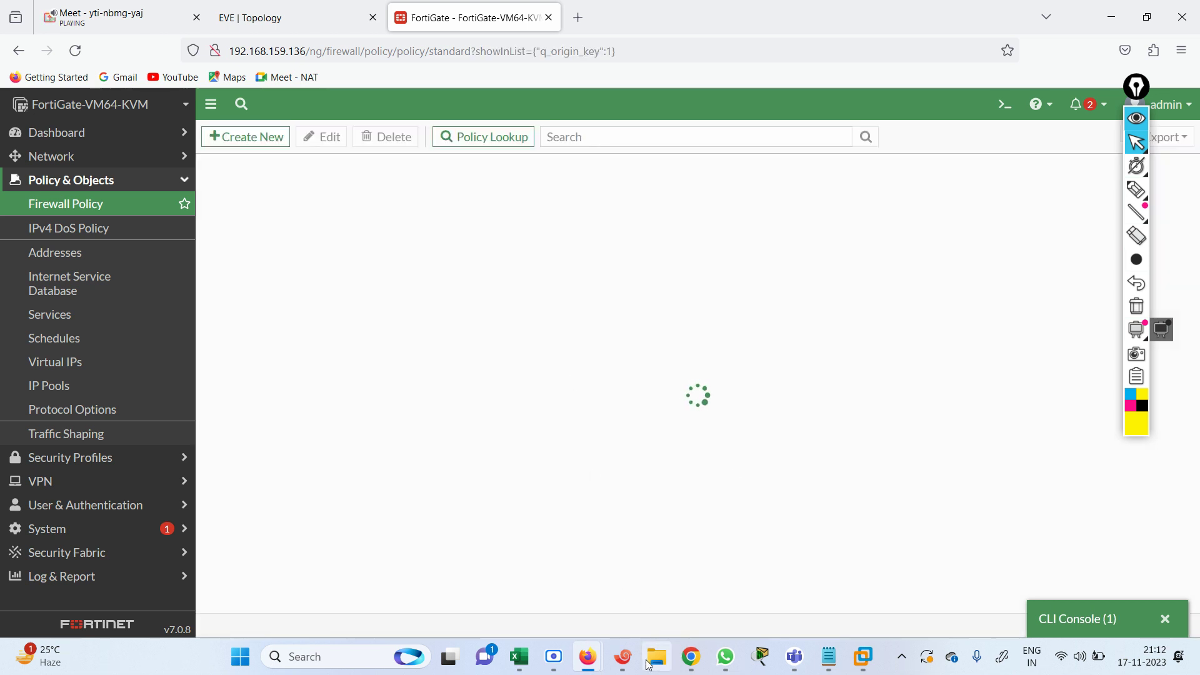
# - Switch to router R1's session in Xshell and end its OSPF configuration back to the privileged prompt
pyautogui.click(619, 659)
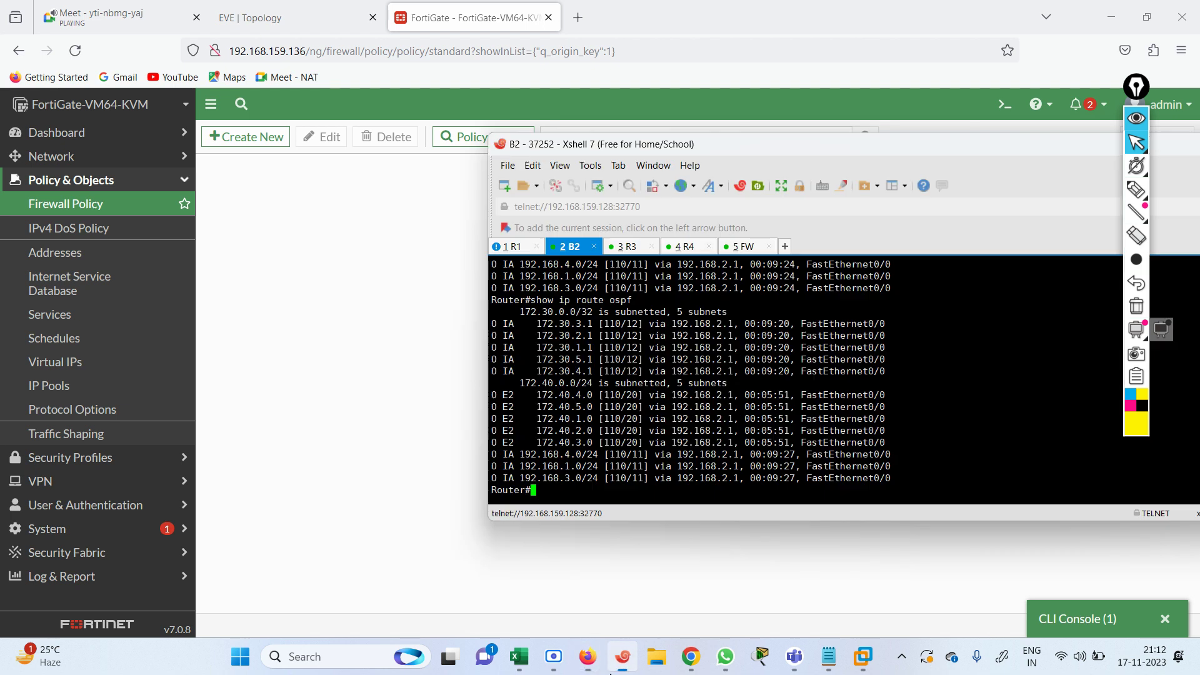
pyautogui.click(513, 246)
pyautogui.press('Return')
pyautogui.press('Return')
pyautogui.press('Return')
pyautogui.press('Return')
pyautogui.press('Return')
pyautogui.press('Return')
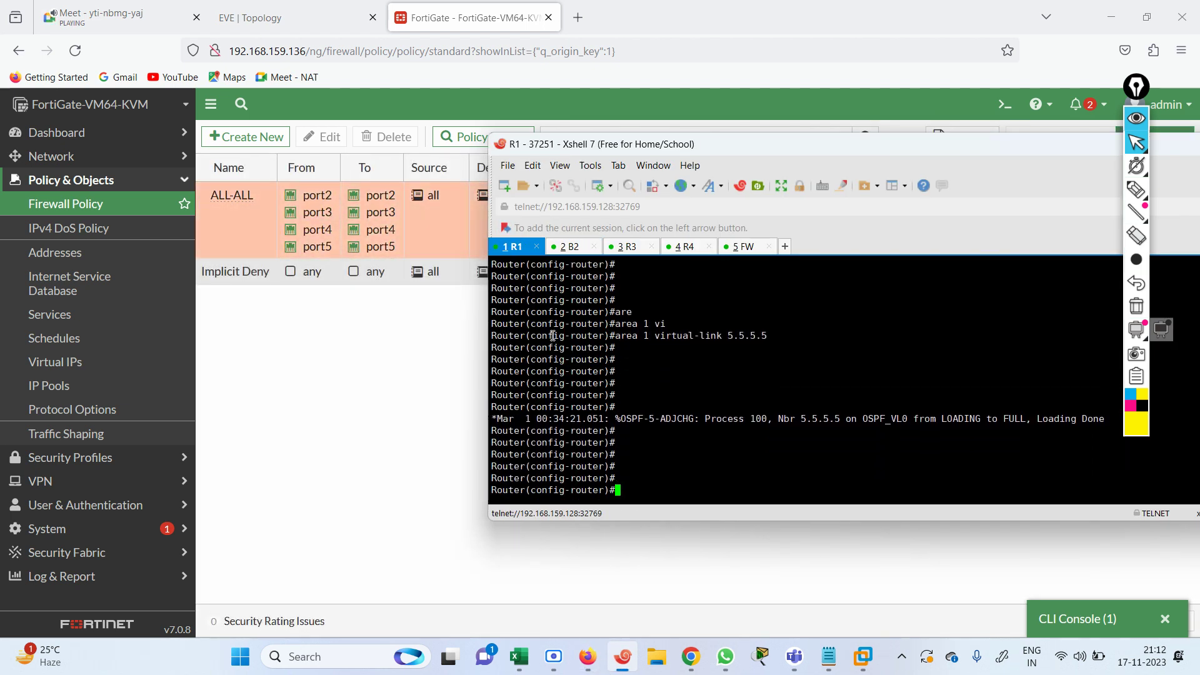
pyautogui.write('END')
pyautogui.press('Return')
# - Ping 172.20.1.1 from R1 to test reachability of router 37252's loopback 1
pyautogui.write('PI')
pyautogui.press('Tab')
pyautogui.write('1')
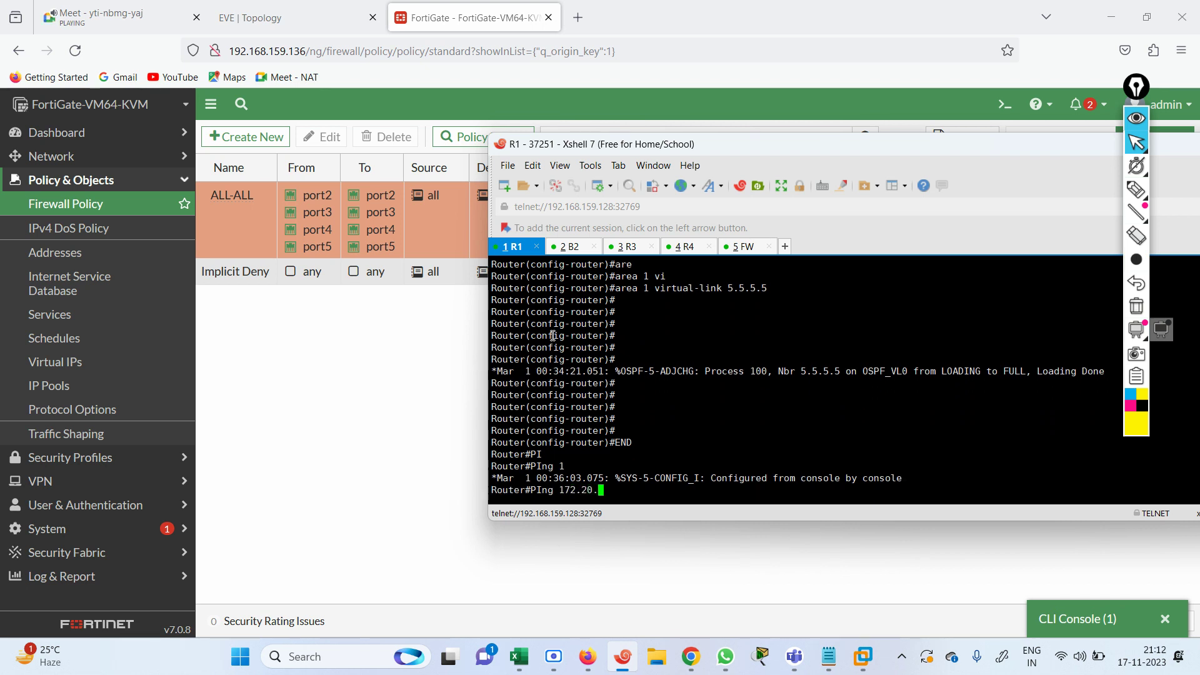
pyautogui.write('72.20.1.1')
pyautogui.press('Return')
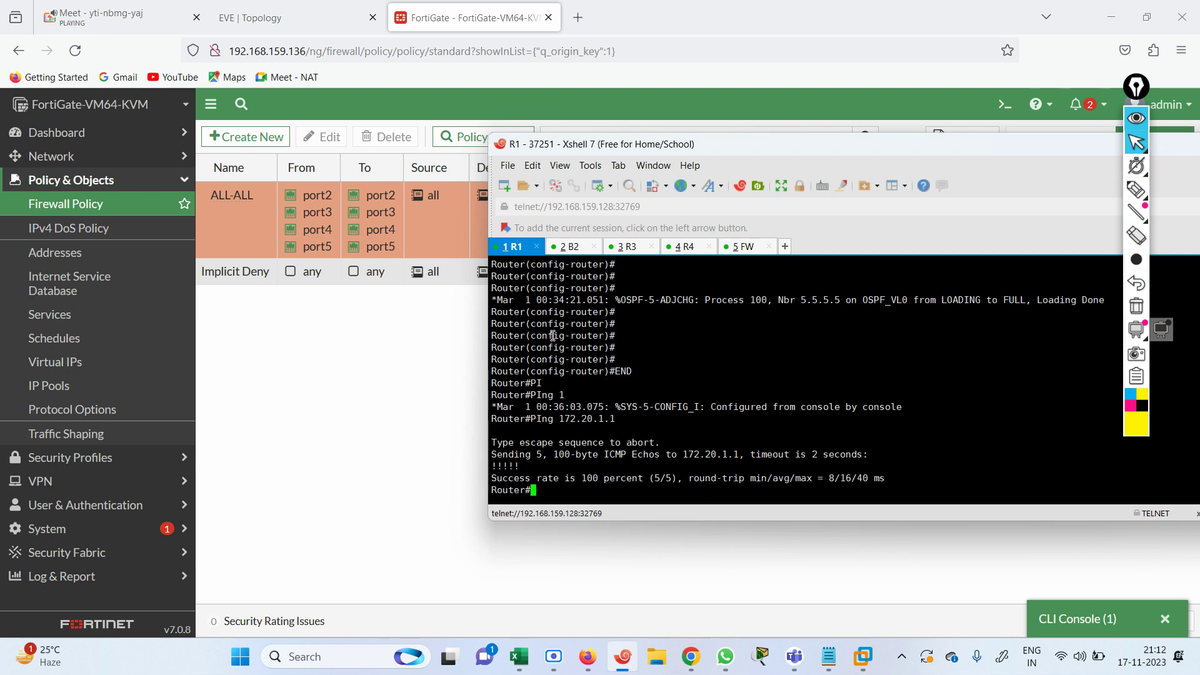
# - Create a default static route in FortiGate for 0.0.0.0/0.0.0.0 with gateway 192.168.3.2 through port4
pyautogui.click(288, 18)
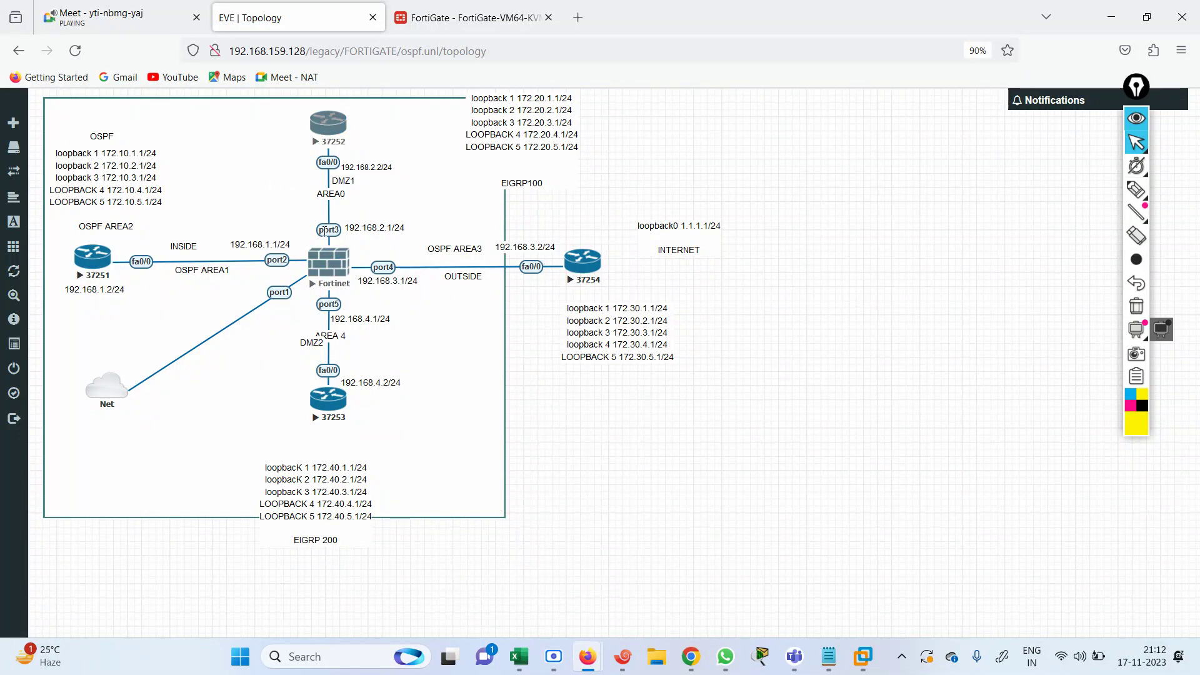
pyautogui.click(473, 17)
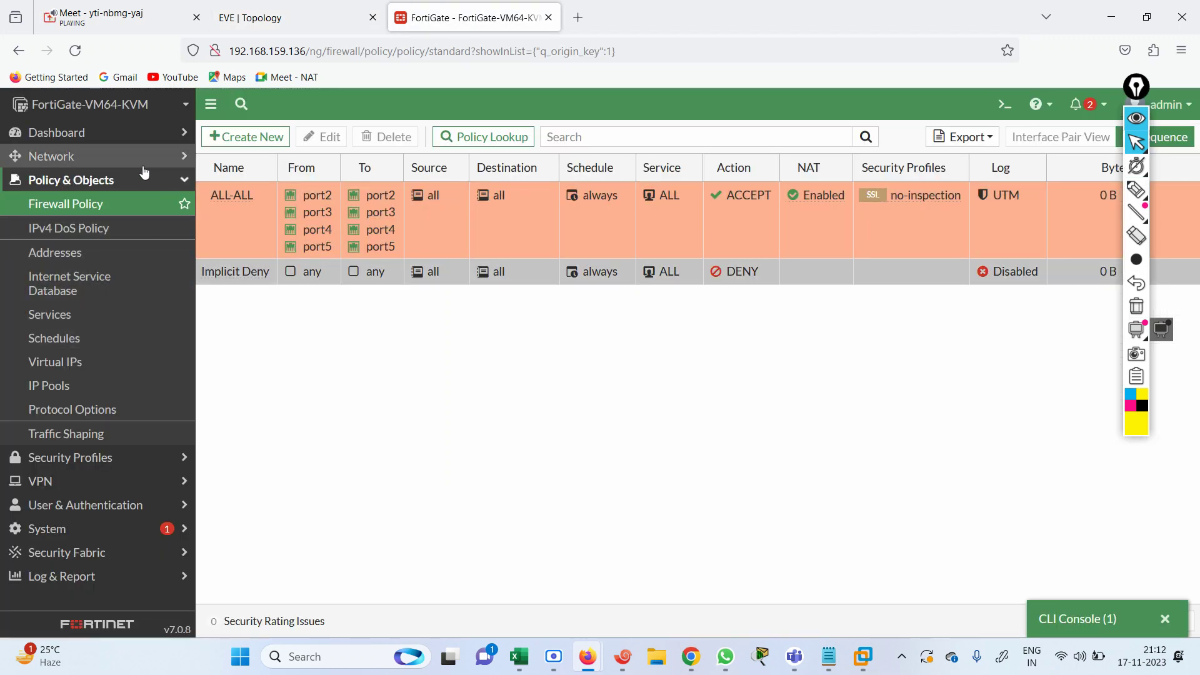
pyautogui.click(128, 157)
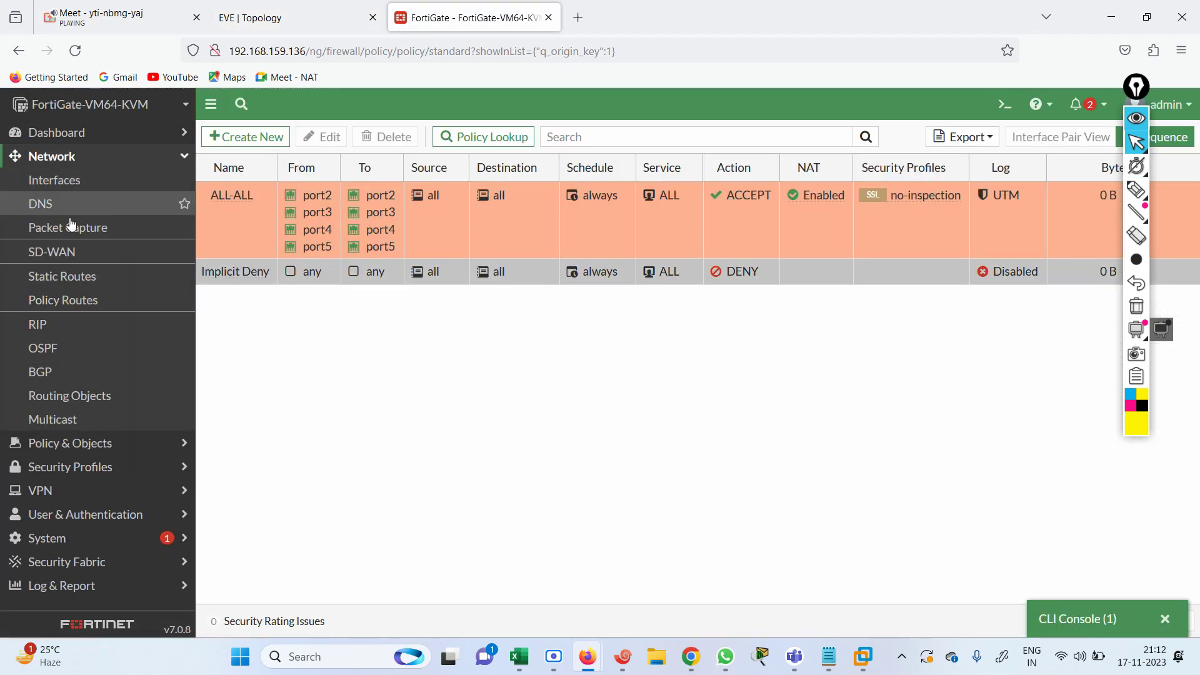
pyautogui.click(77, 278)
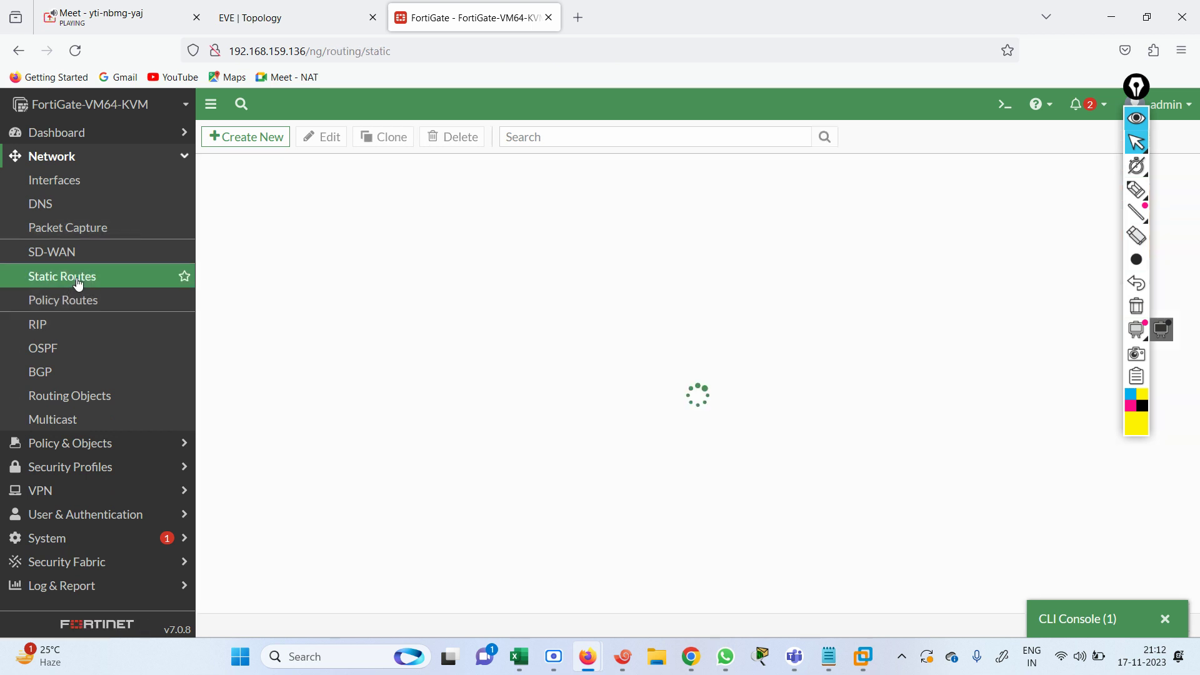
pyautogui.click(235, 139)
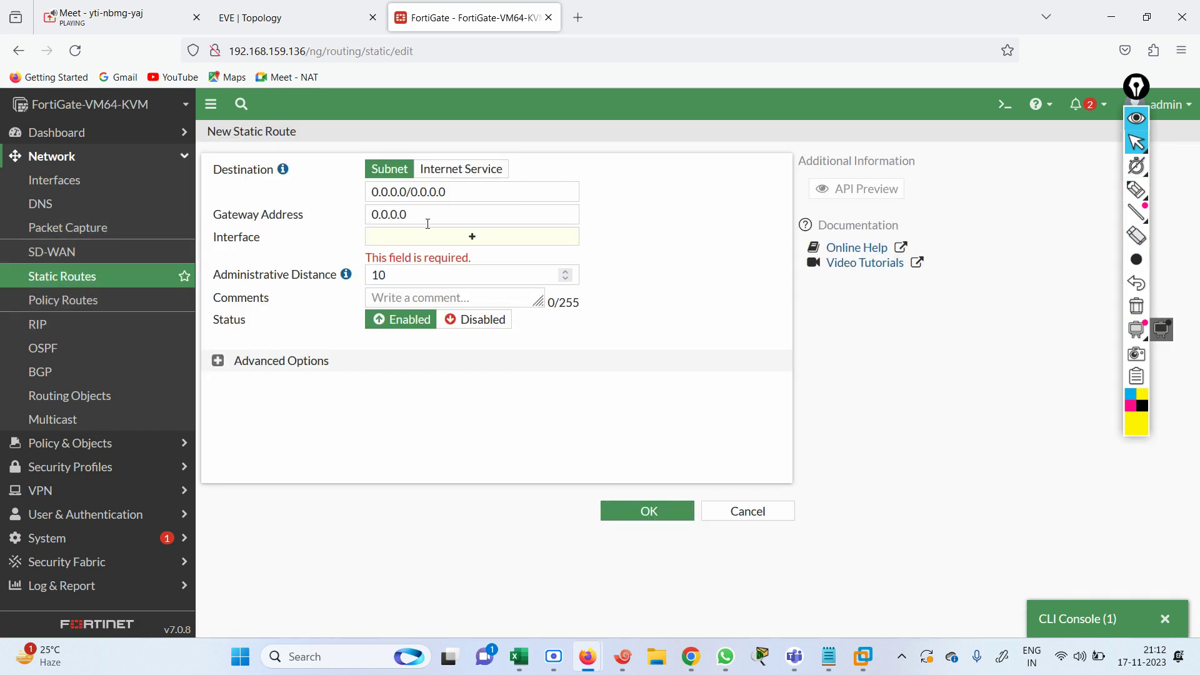
pyautogui.moveTo(428, 223); pyautogui.dragTo(147, 181)
pyautogui.write('1')
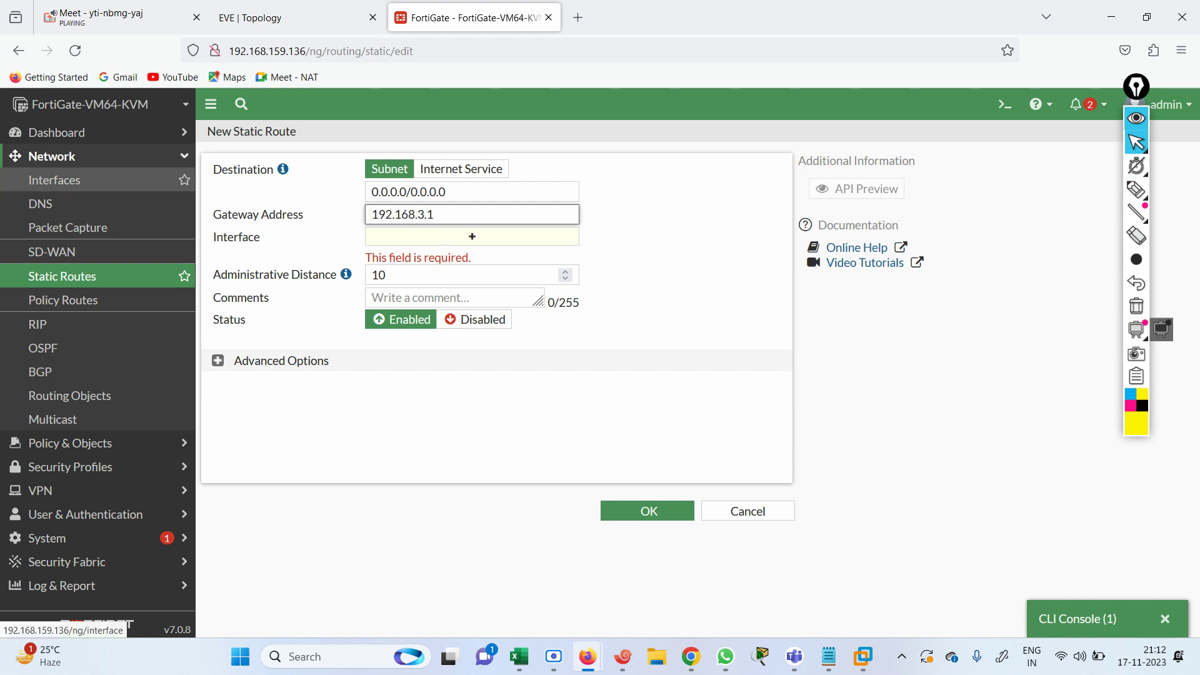
pyautogui.write('92.168.3.1')
pyautogui.click(454, 218)
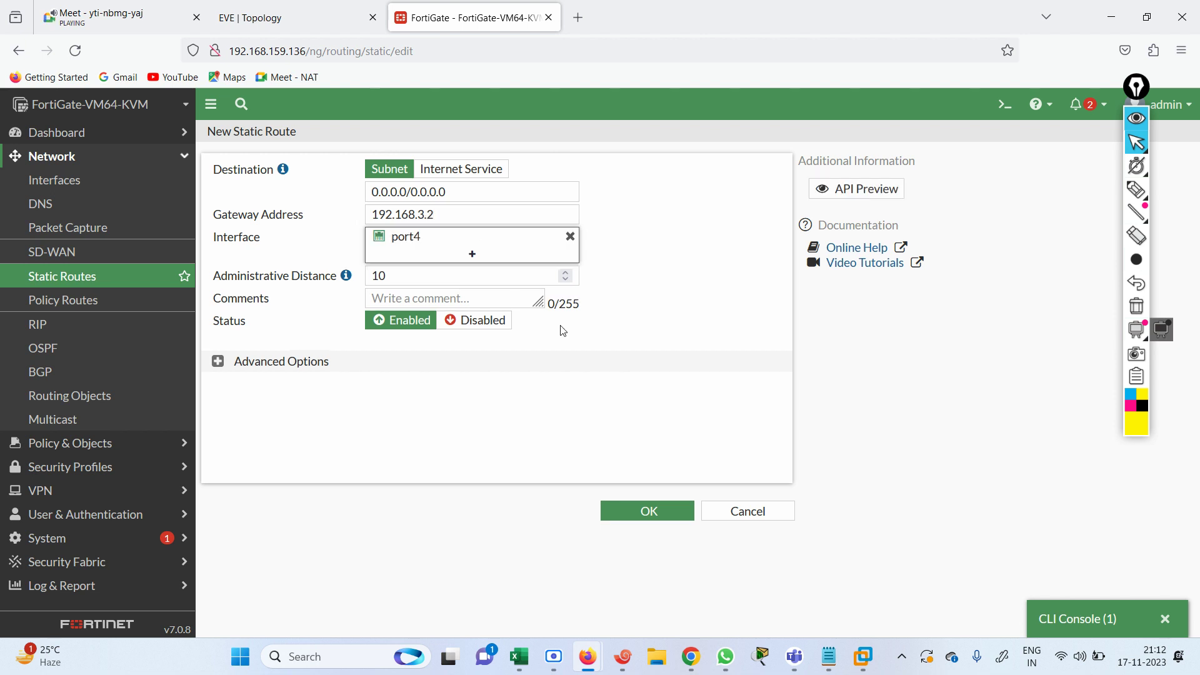
pyautogui.click(640, 510)
# - Switch to router 37254's R3 session in Xshell and show its brief list of IP interfaces
pyautogui.click(295, 19)
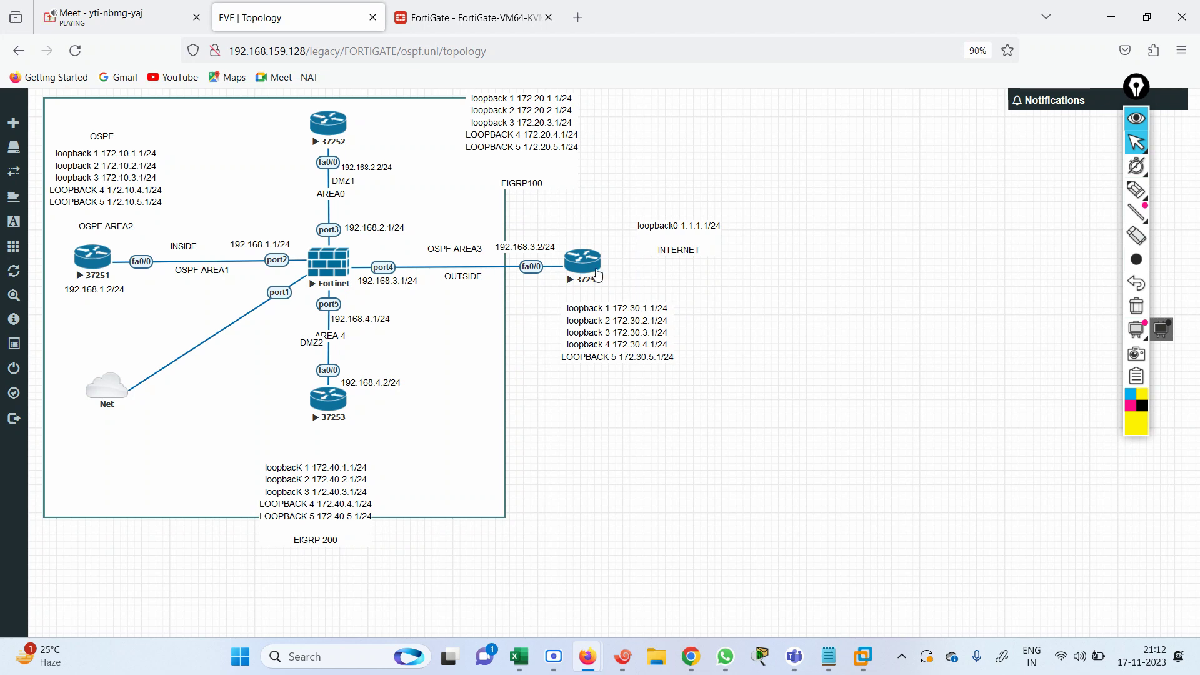
pyautogui.click(621, 656)
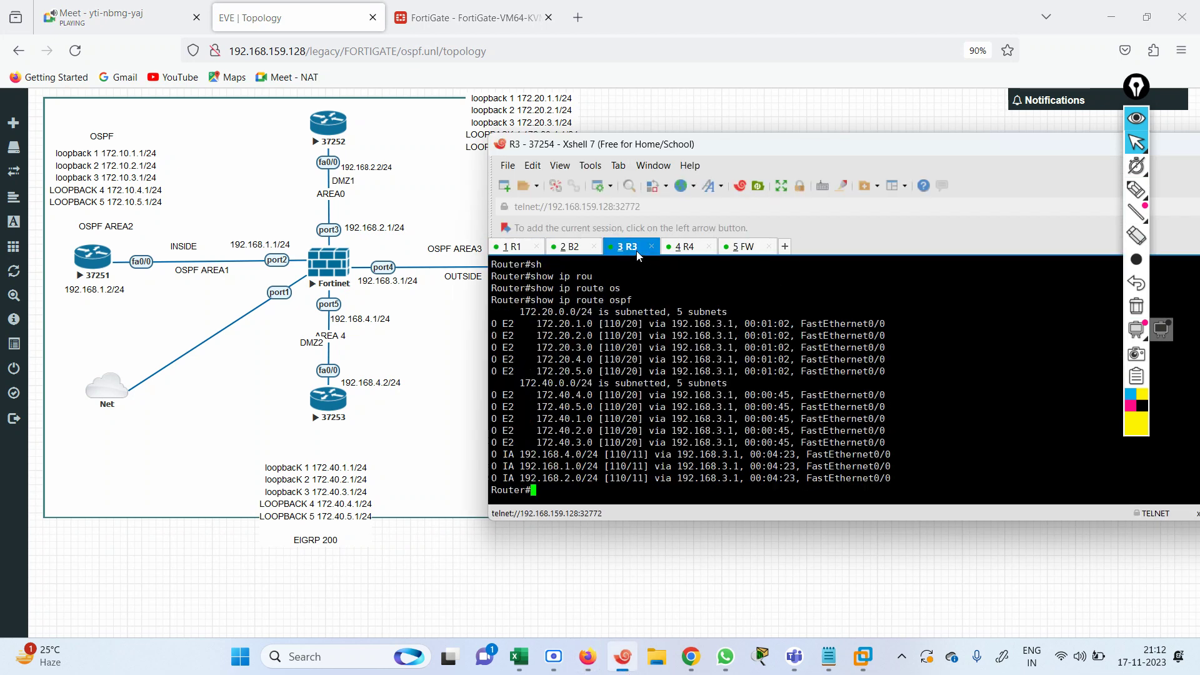
pyautogui.press('Return')
pyautogui.press('Return')
pyautogui.press('Return')
pyautogui.press('Return')
pyautogui.write('SH')
pyautogui.press('Tab')
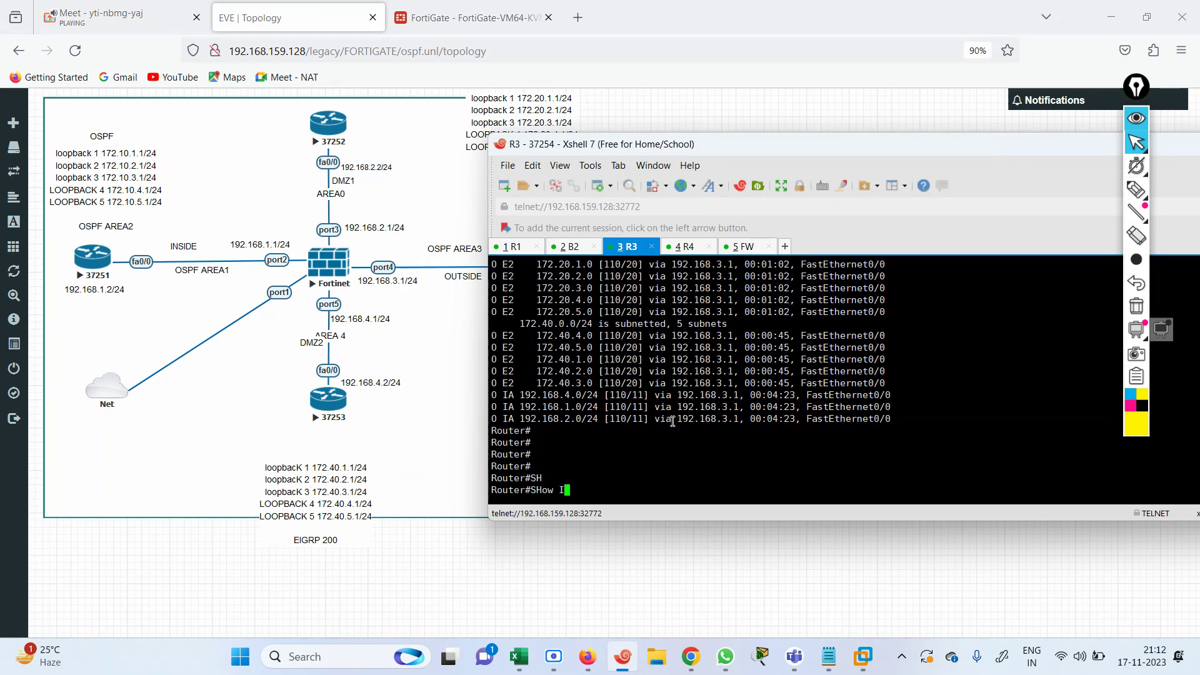
pyautogui.write('IP INT BR')
pyautogui.press('Return')
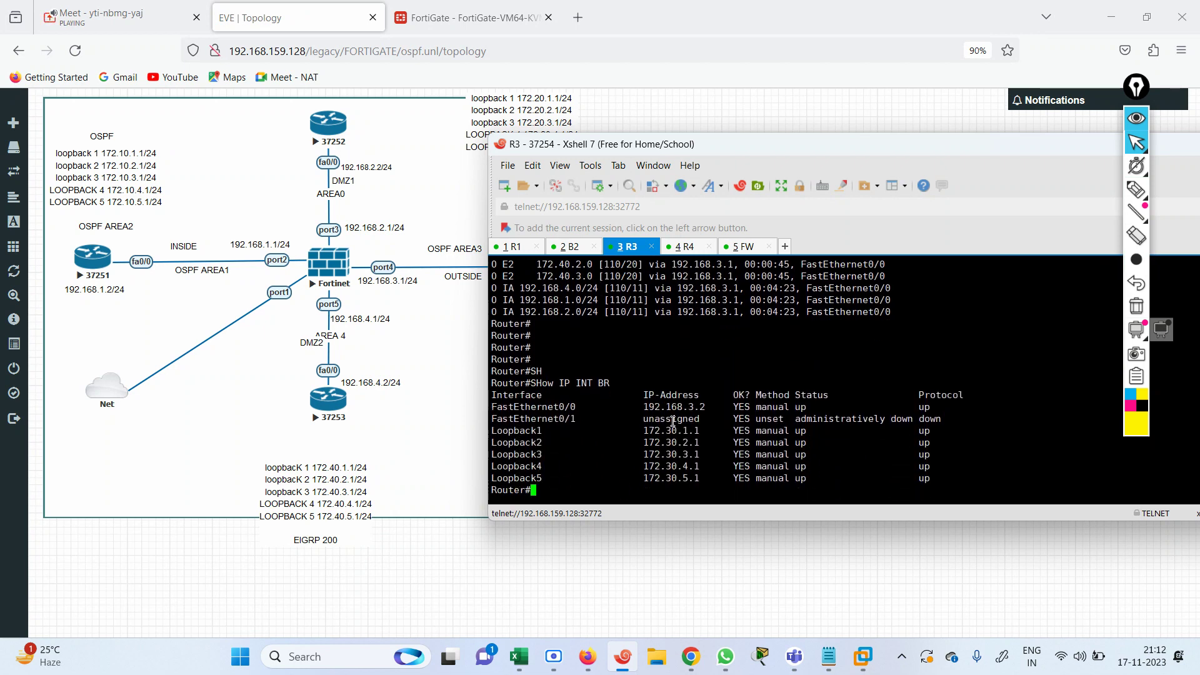
# - Enter configuration mode on R3 and create loopback interface 100
pyautogui.write('CONF TE')
pyautogui.press('Return')
pyautogui.write('IUN')
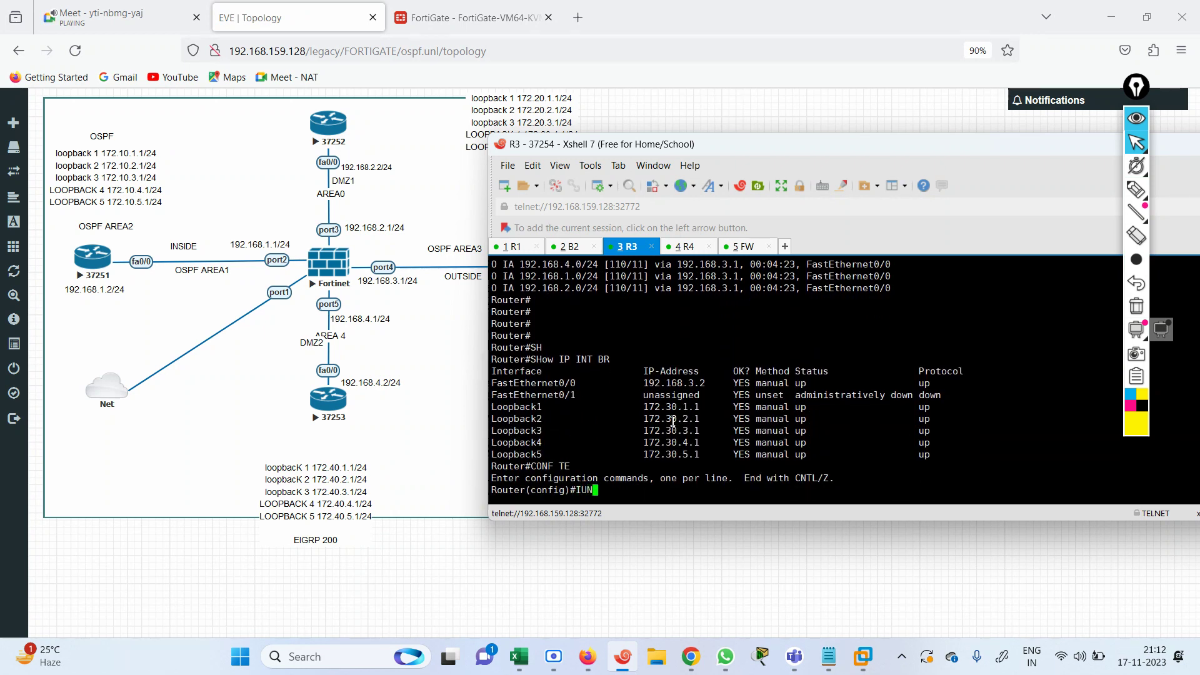
pyautogui.press('Tab')
pyautogui.press('BackSpace')
pyautogui.press('BackSpace')
pyautogui.write('N')
pyautogui.press('Tab')
pyautogui.write('LO')
pyautogui.press('Tab')
pyautogui.write('1')
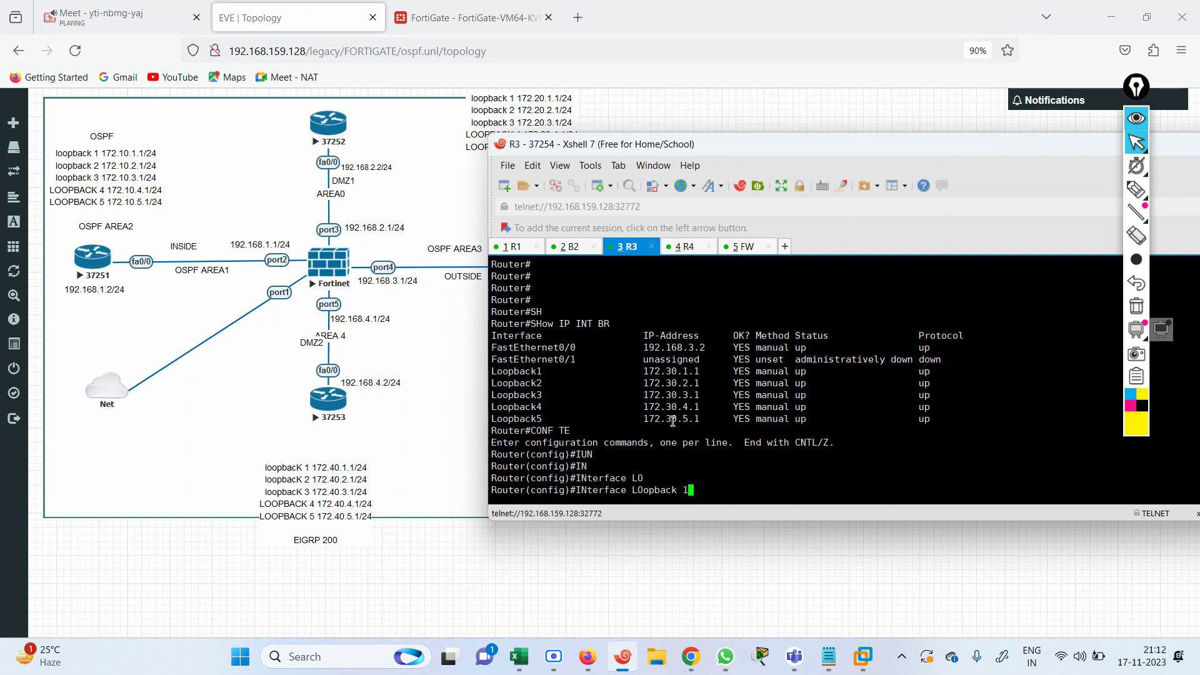
pyautogui.press('Return')
pyautogui.press('Up')
pyautogui.write('100')
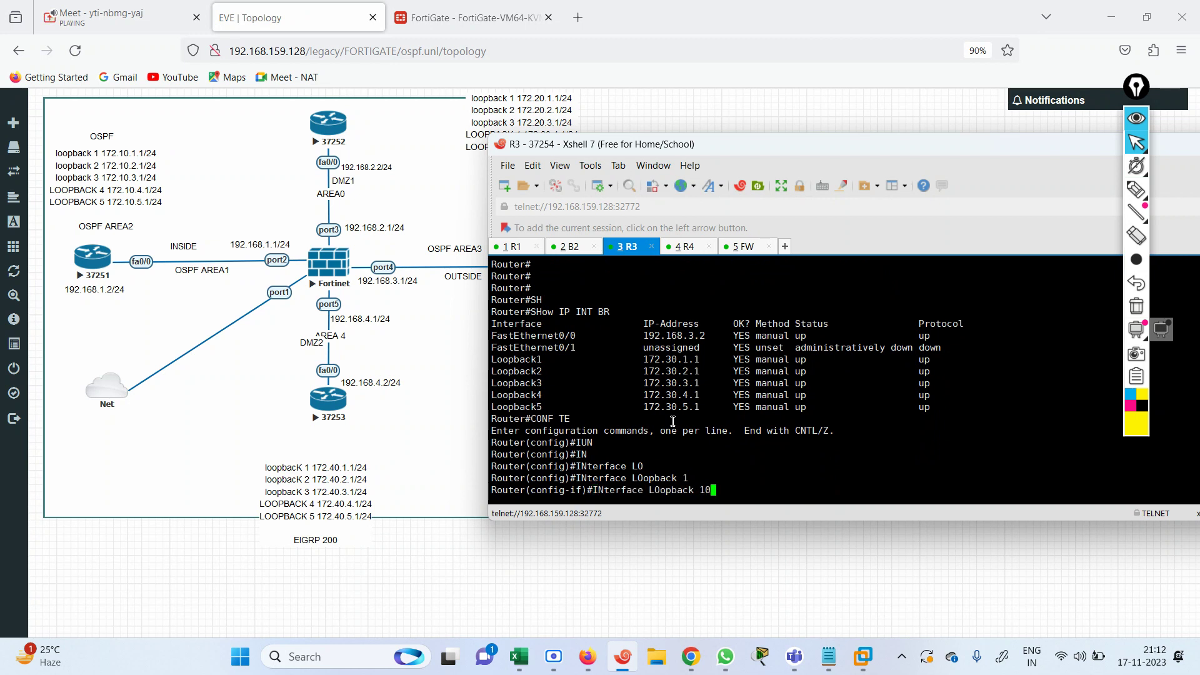
pyautogui.press('Return')
# - Assign IP address 1.1.1.1 with mask 255.255.255.0 to R3's loopback 100 and end the configuration
pyautogui.write('IP AD')
pyautogui.press('Tab')
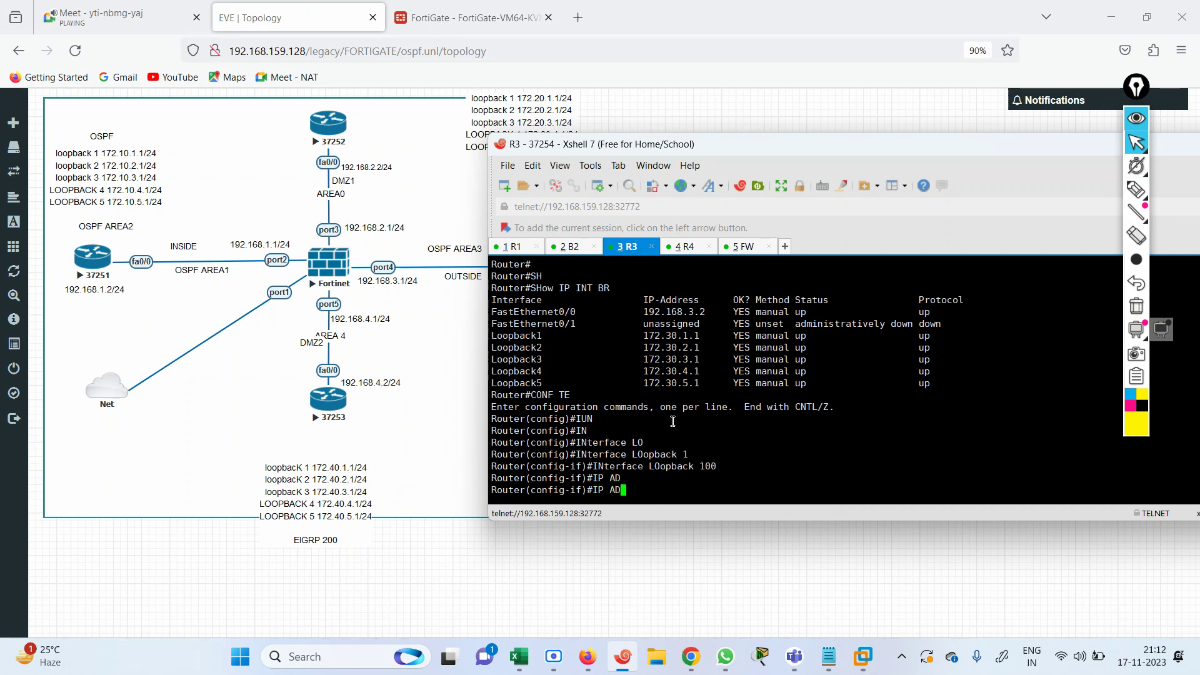
pyautogui.press('BackSpace')
pyautogui.write('D')
pyautogui.press('Tab')
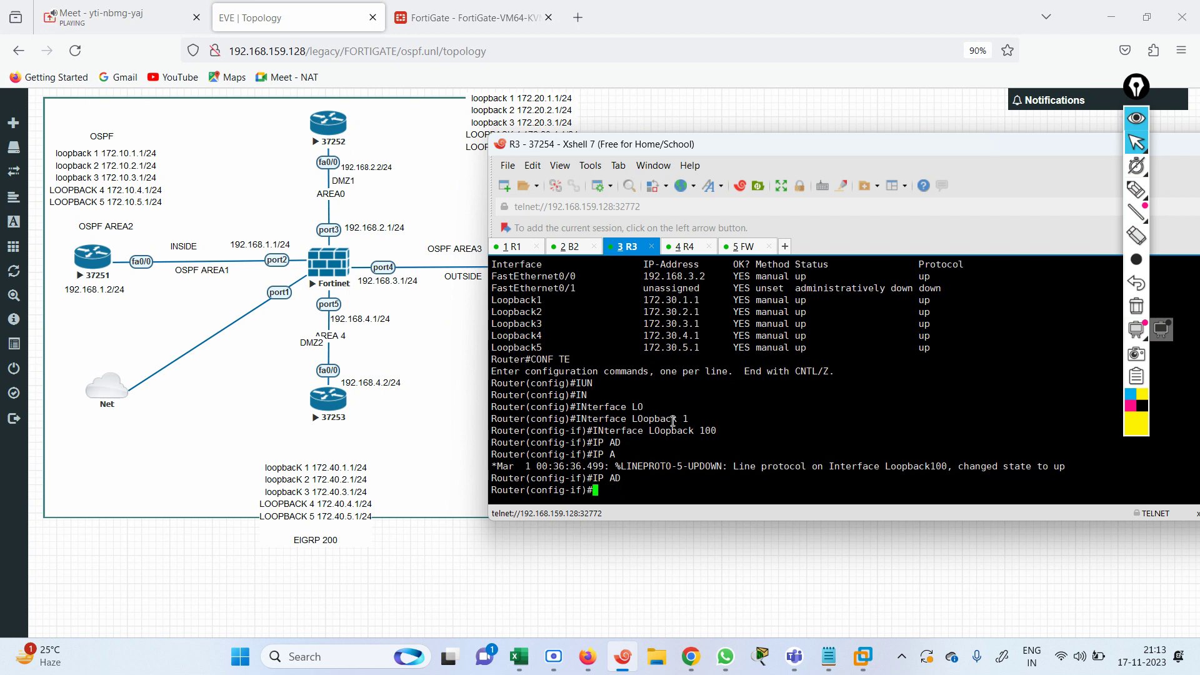
pyautogui.press('BackSpace')
pyautogui.write('ip add')
pyautogui.press('Tab')
pyautogui.write('1.1')
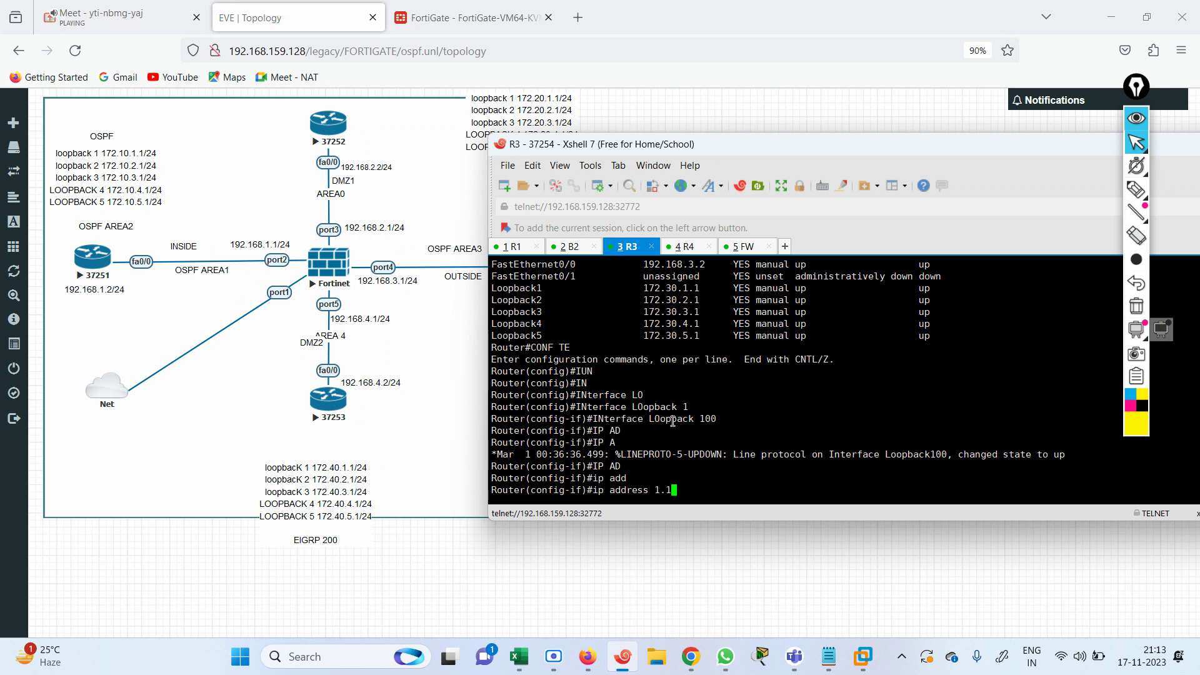
pyautogui.write('.1.1')
pyautogui.write(' 255.255.255.0')
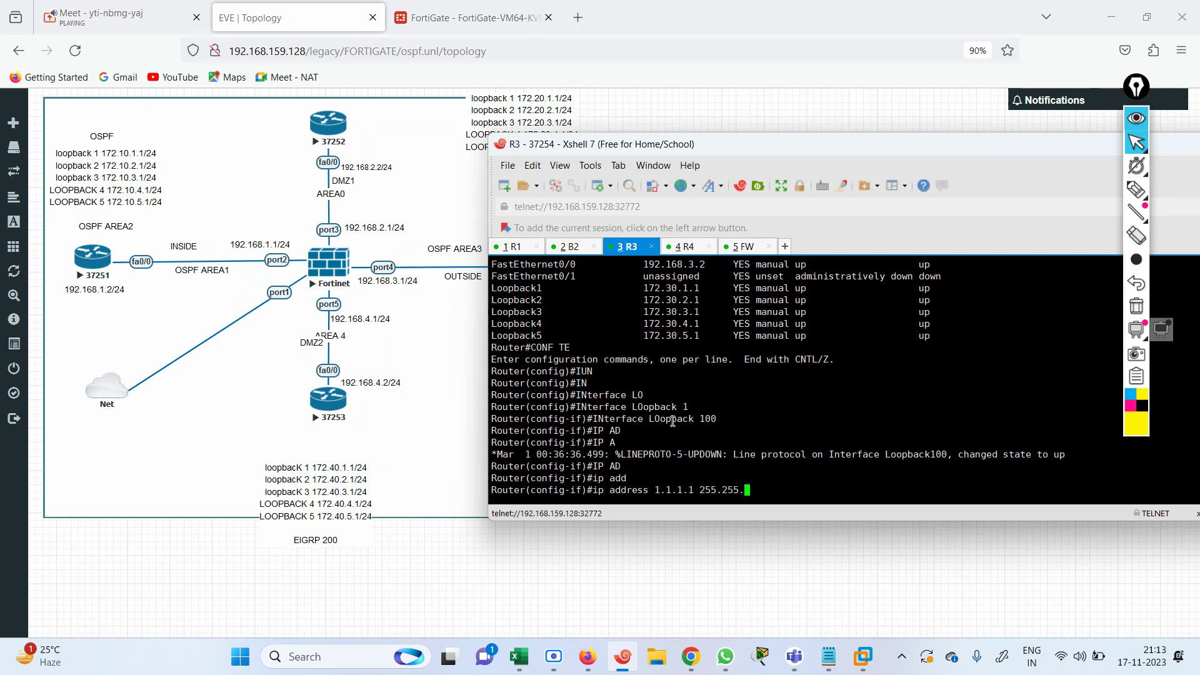
pyautogui.press('Return')
pyautogui.write('end')
pyautogui.press('Return')
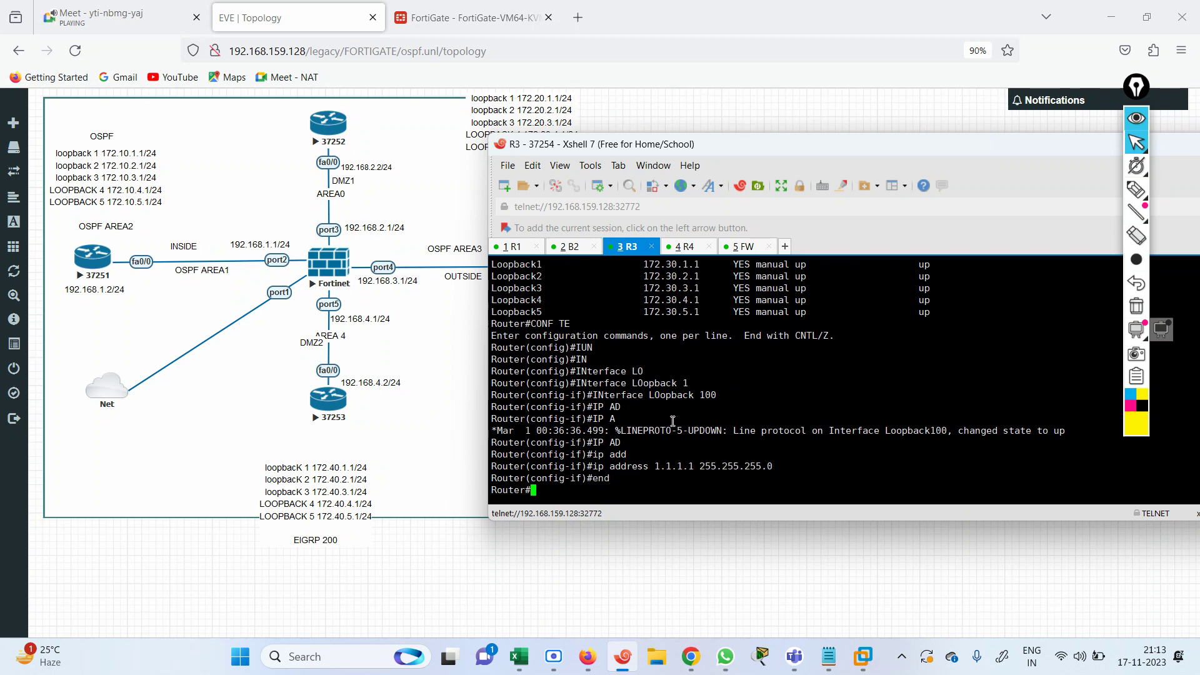
# - Return to FortiGate, reopen its CLI console and display the OSPF routing table
pyautogui.click(440, 18)
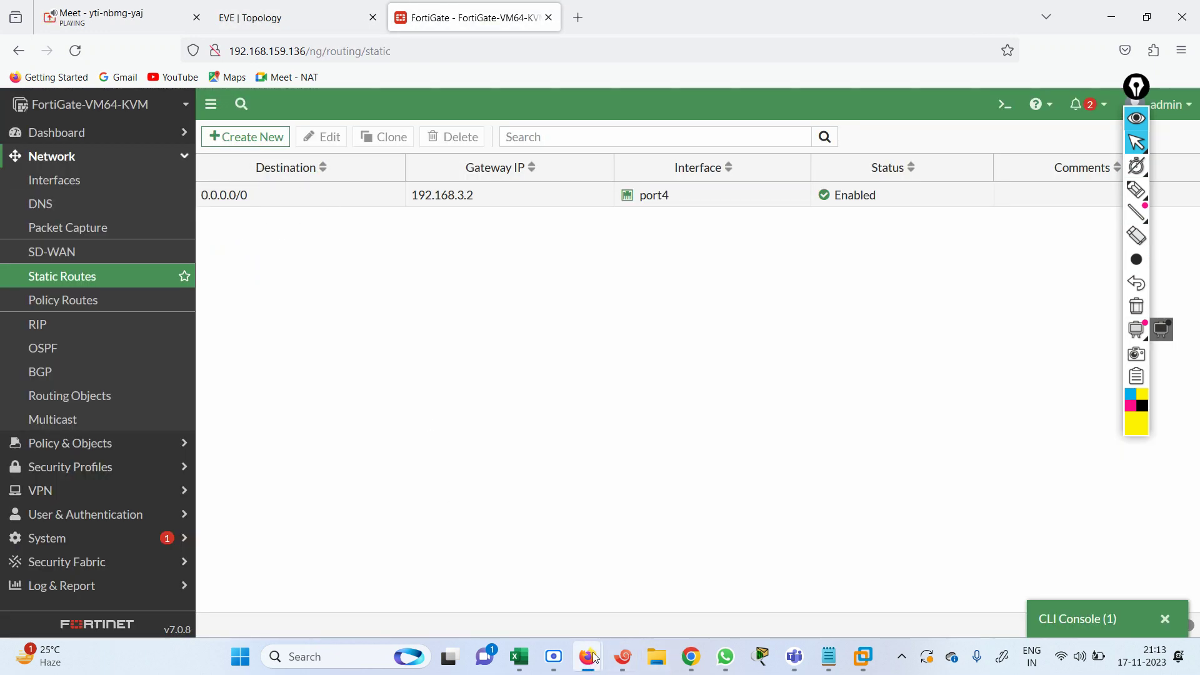
pyautogui.click(622, 656)
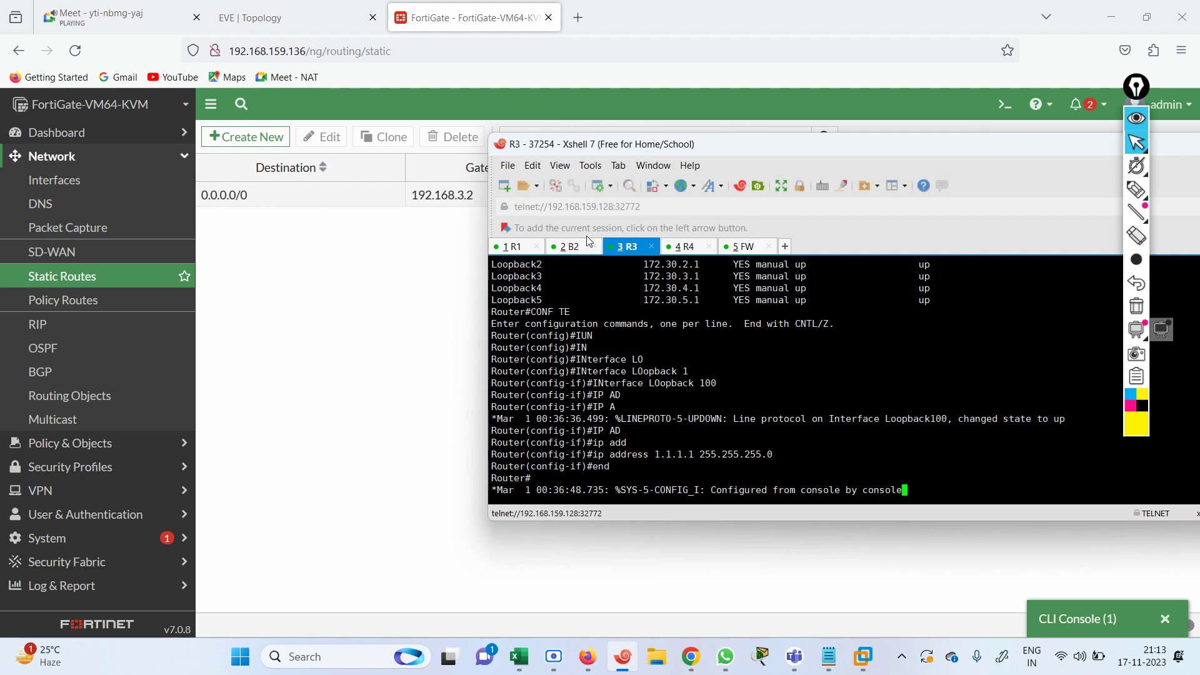
pyautogui.click(1098, 617)
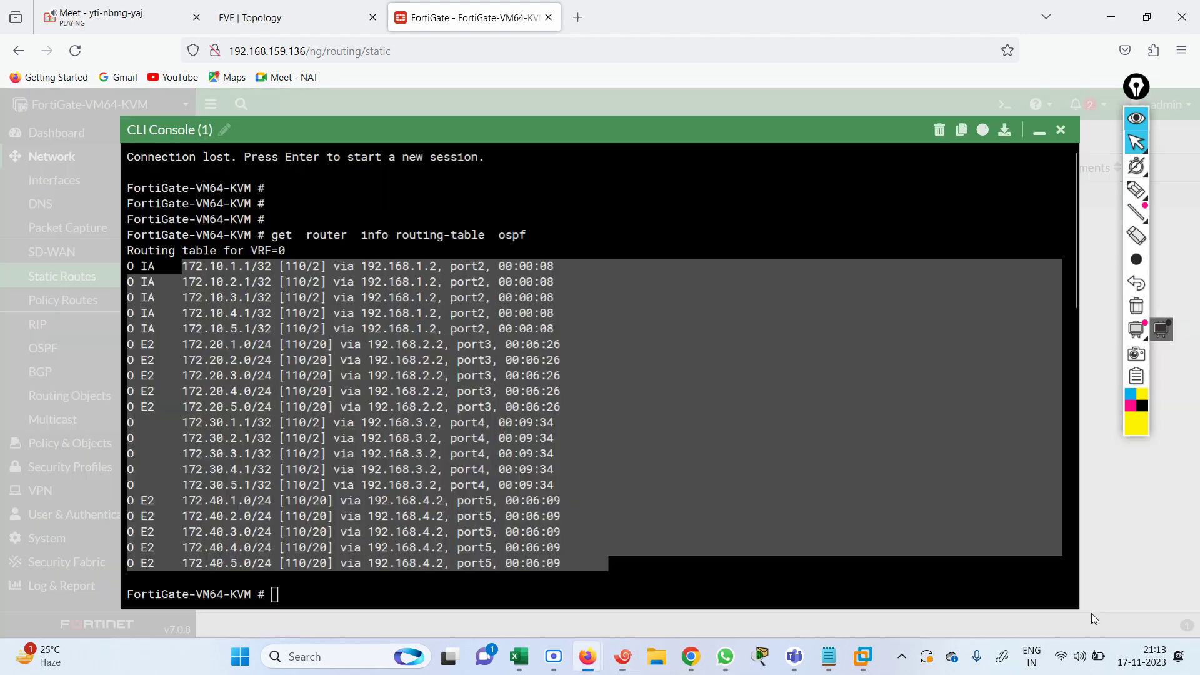
pyautogui.click(699, 480)
pyautogui.press('Return')
pyautogui.press('Return')
pyautogui.press('Return')
pyautogui.press('Up')
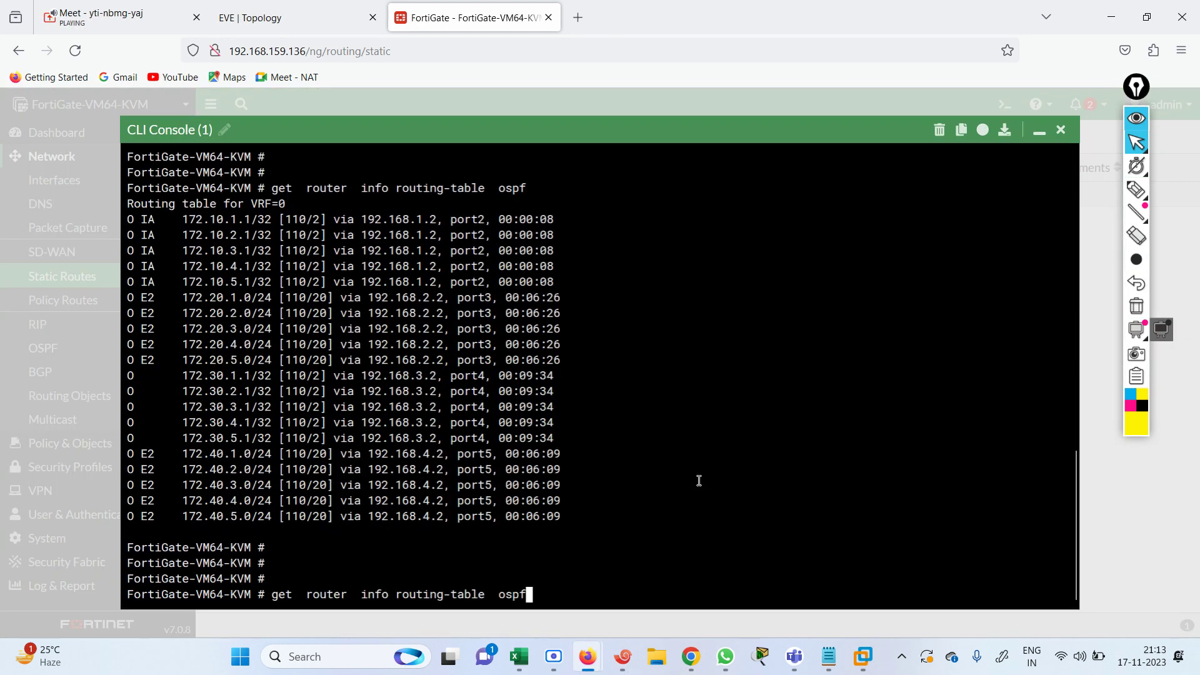
pyautogui.press('Return')
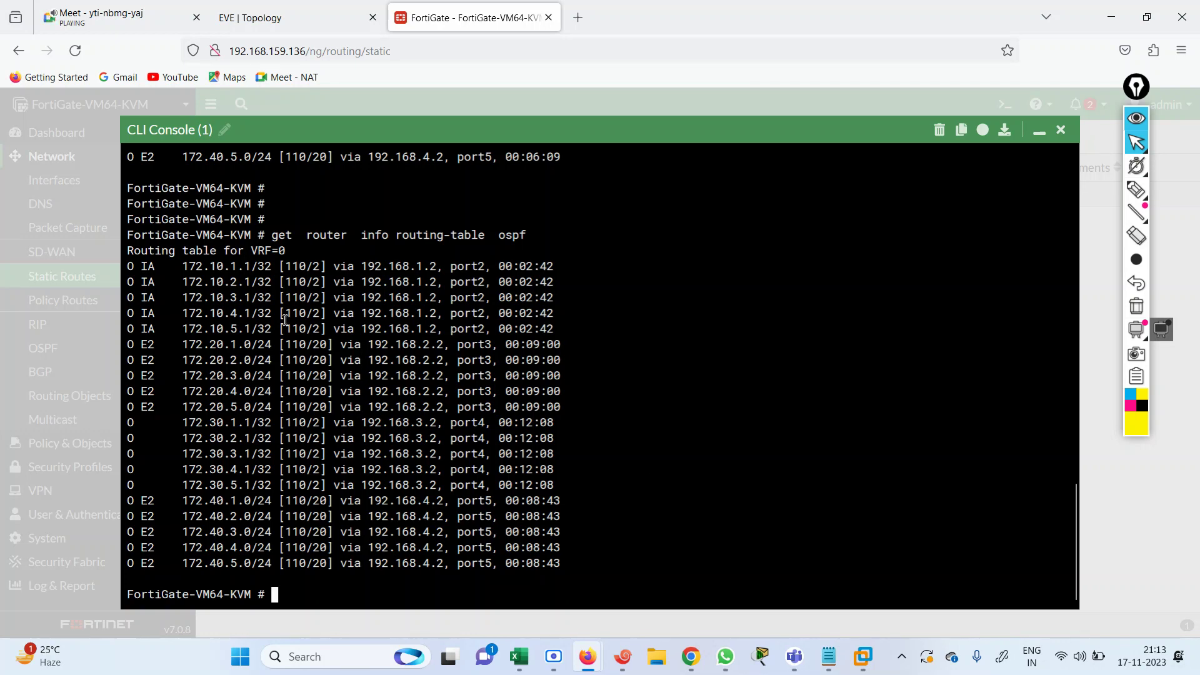
# - Display FortiGate's complete routing table with get router info routing-table all
pyautogui.press('Up')
pyautogui.press('BackSpace')
pyautogui.press('BackSpace')
pyautogui.press('BackSpace')
pyautogui.press('BackSpace')
pyautogui.press('Return')
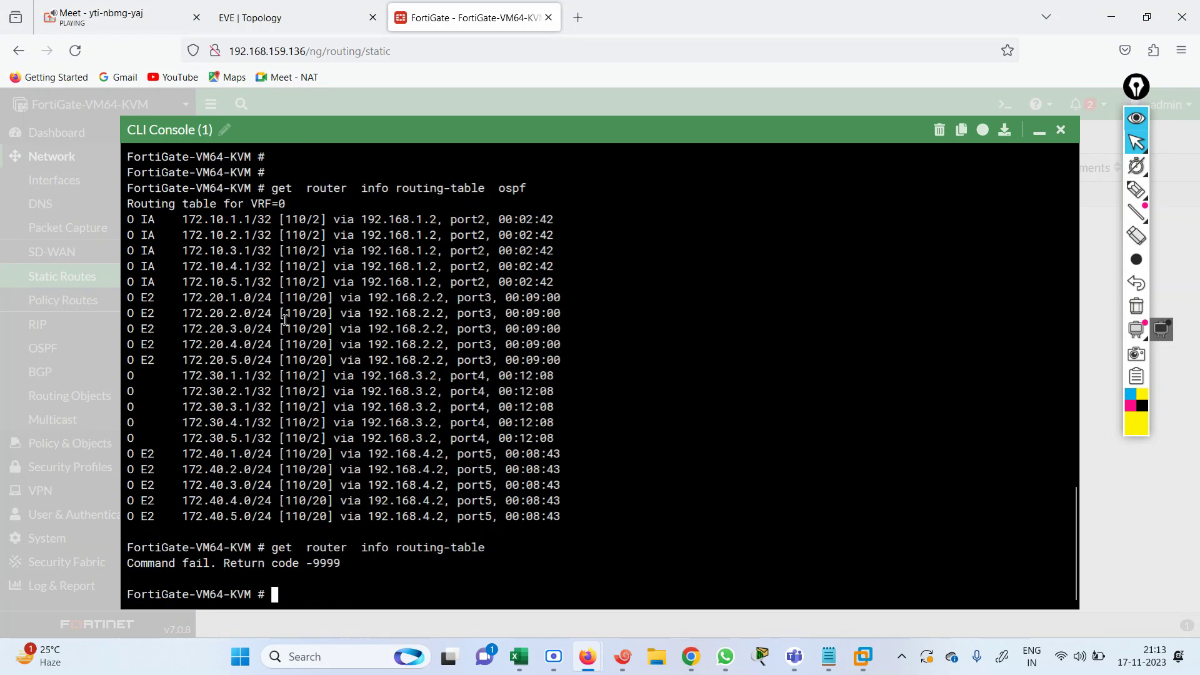
pyautogui.write('get  router  info routing-table all')
pyautogui.press('Return')
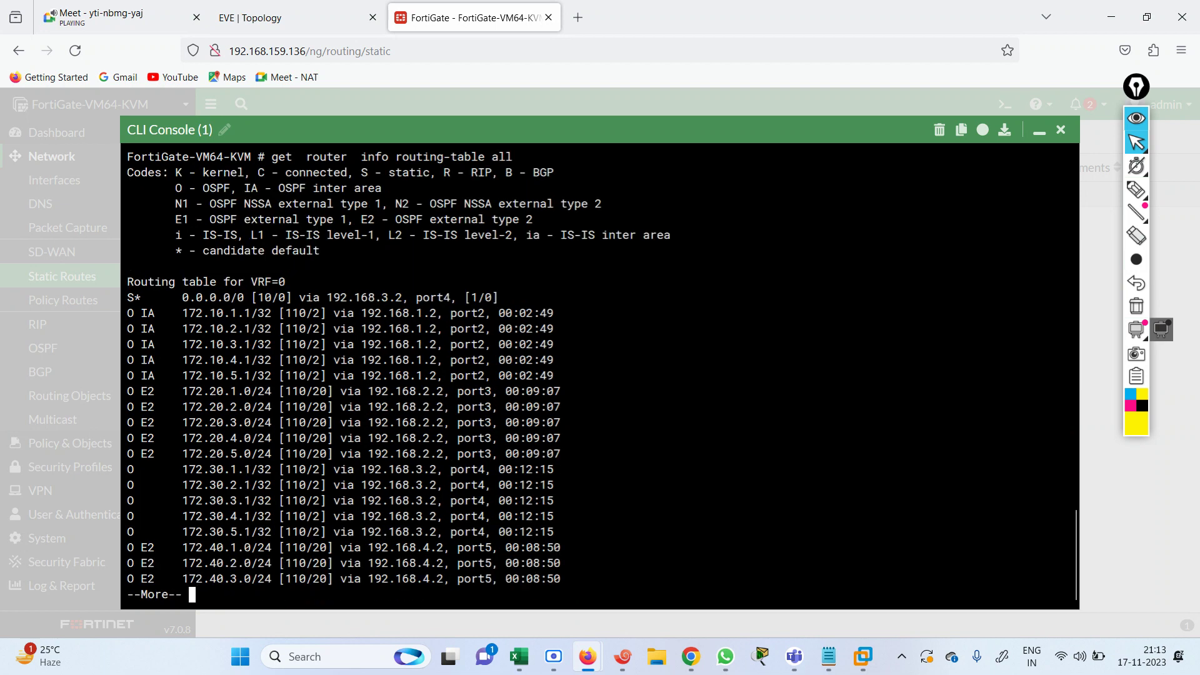
# - Examine the static default route entry and page through the rest of the routing table
pyautogui.moveTo(161, 297); pyautogui.dragTo(518, 298)
pyautogui.press('Return')
pyautogui.press('Return')
pyautogui.press('Return')
pyautogui.press('Return')
pyautogui.press('Return')
pyautogui.press('Return')
pyautogui.press('Return')
pyautogui.press('Return')
pyautogui.press('Return')
pyautogui.press('Return')
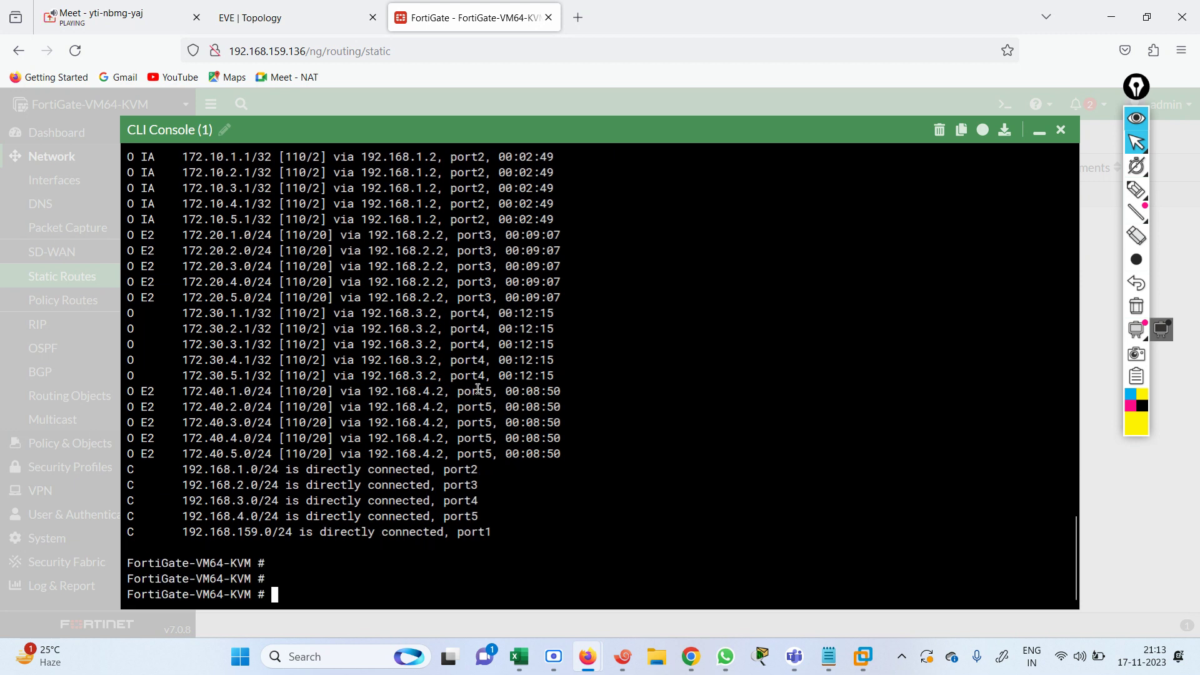
# - Ping 1.1.1.1 from FortiGate's CLI to test the default route, and close the console
pyautogui.write('execute ping .')
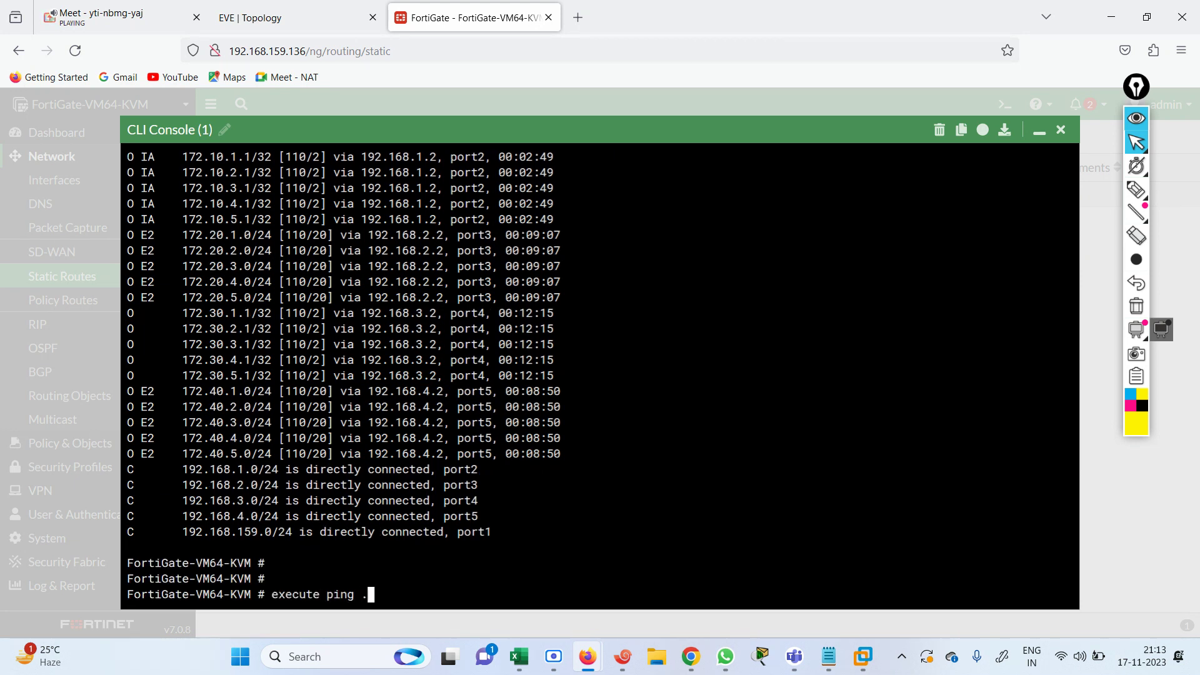
pyautogui.press('BackSpace')
pyautogui.write('1.1.1.1')
pyautogui.press('Return')
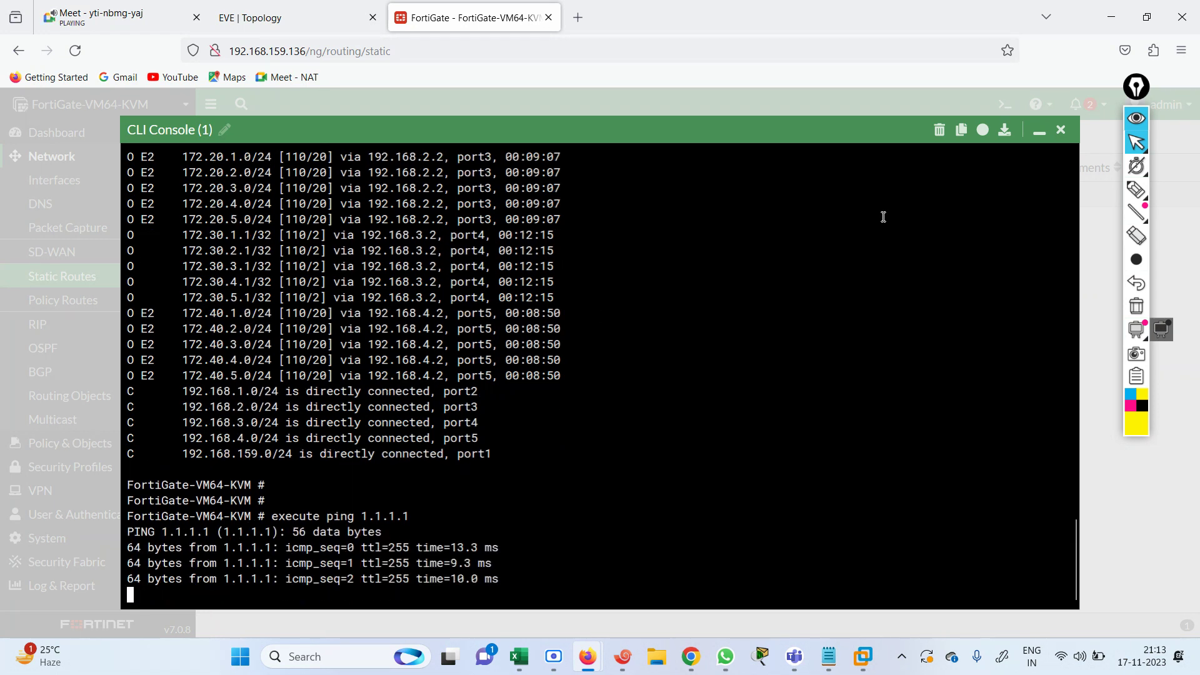
pyautogui.click(1060, 130)
# - Switch to R1's session in Xshell, ping 1.1.1.1 from it, and return to FortiGate's static routes
pyautogui.click(278, 24)
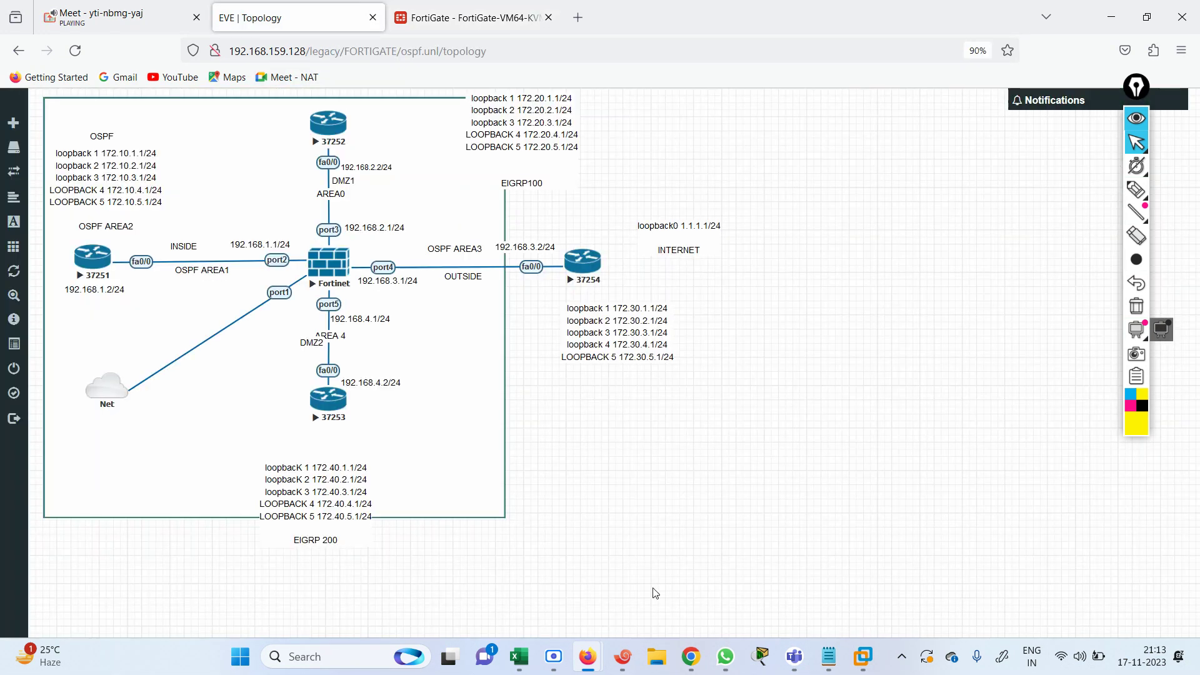
pyautogui.click(622, 657)
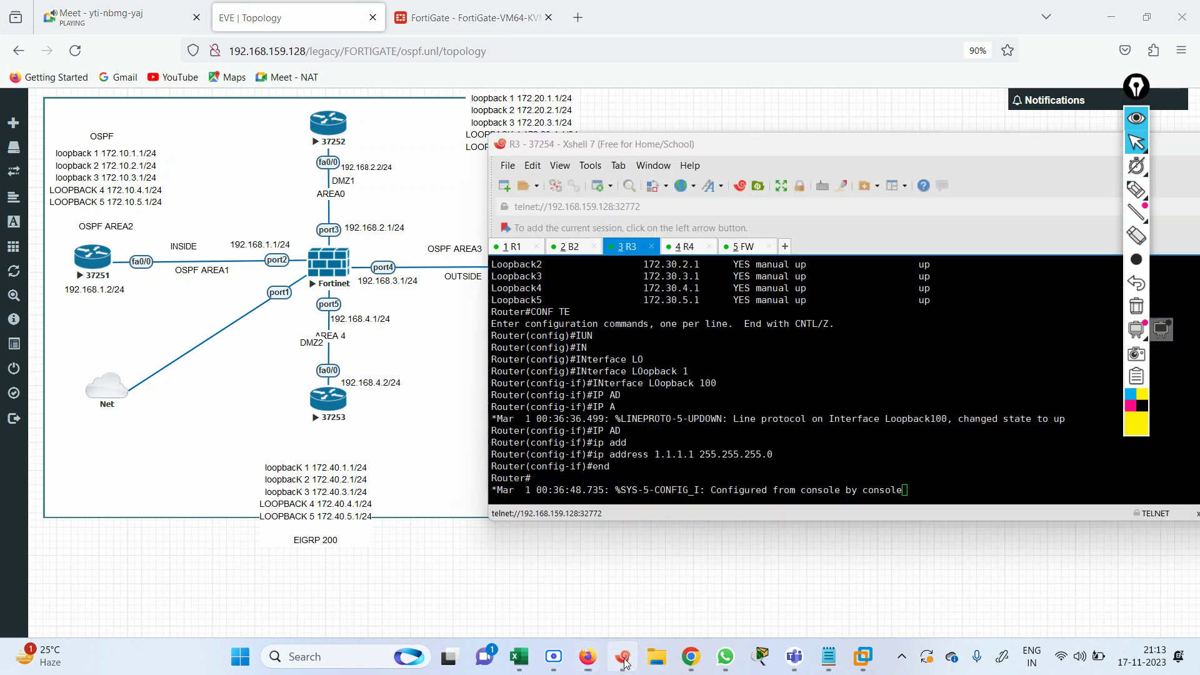
pyautogui.click(515, 248)
pyautogui.press('Return')
pyautogui.press('Return')
pyautogui.press('Return')
pyautogui.press('Return')
pyautogui.write('lpi')
pyautogui.press('Tab')
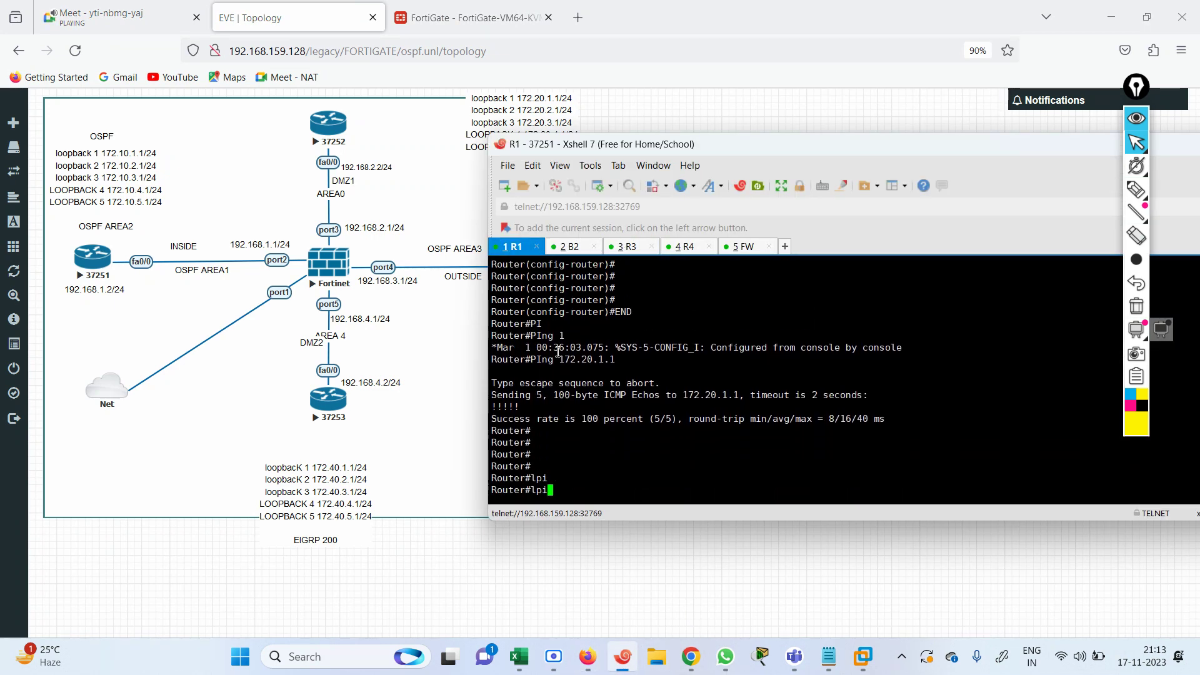
pyautogui.write('1.1.1.1')
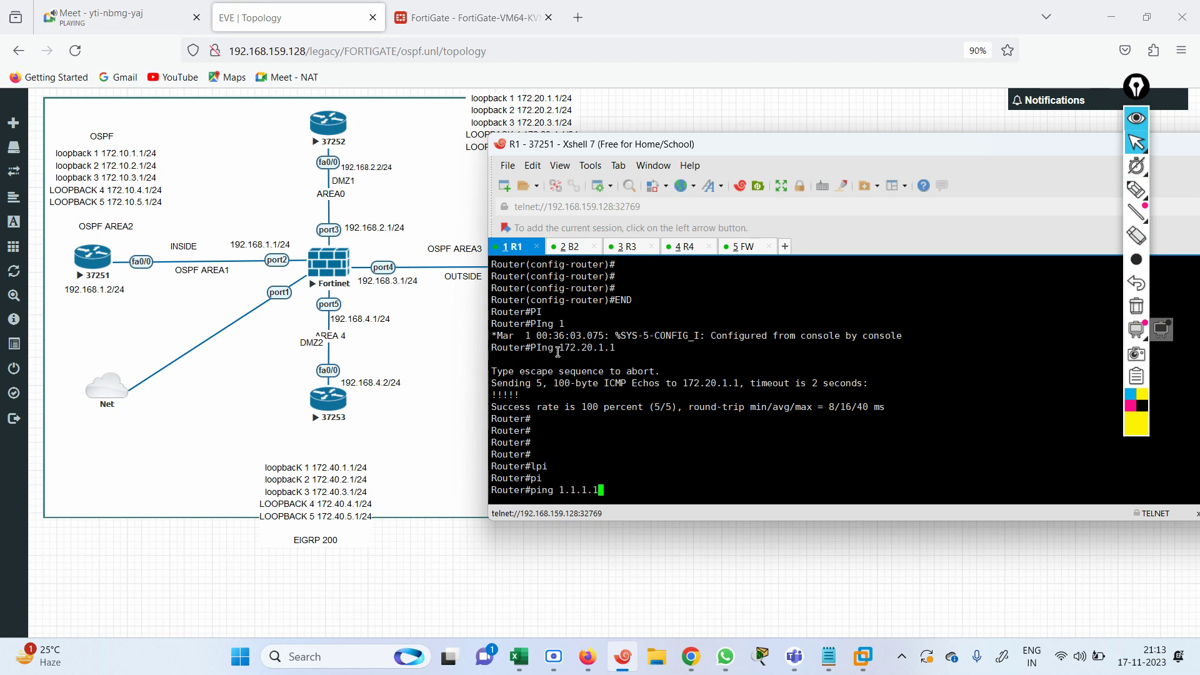
pyautogui.press('Return')
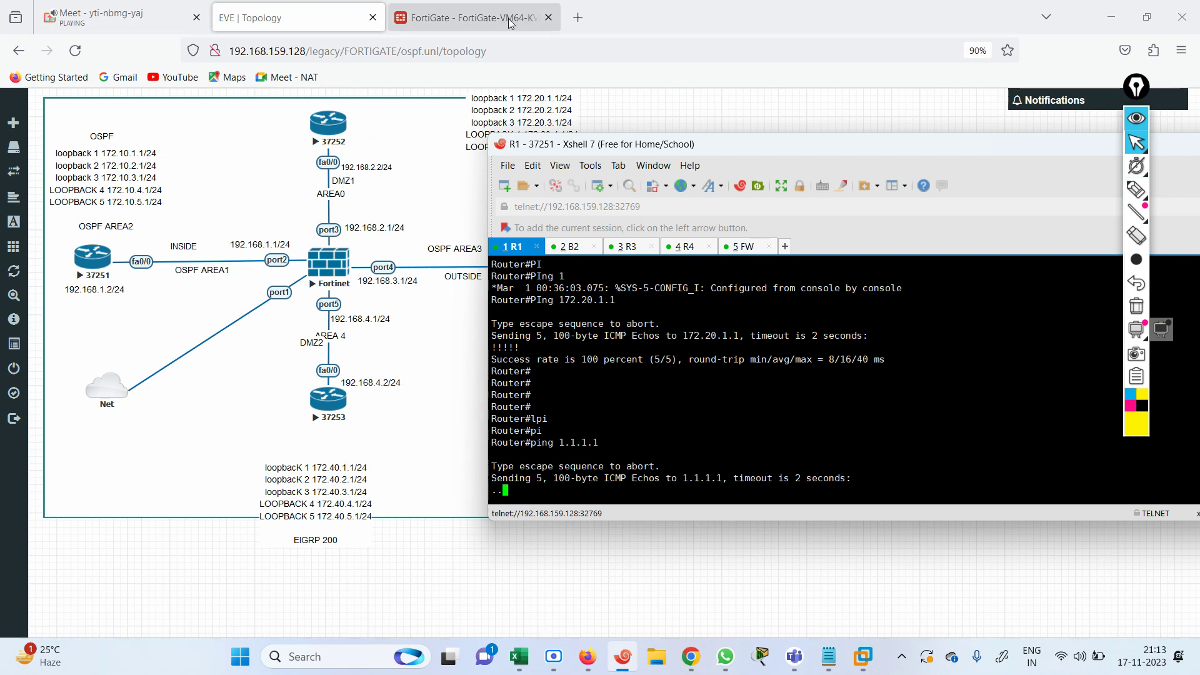
pyautogui.click(469, 18)
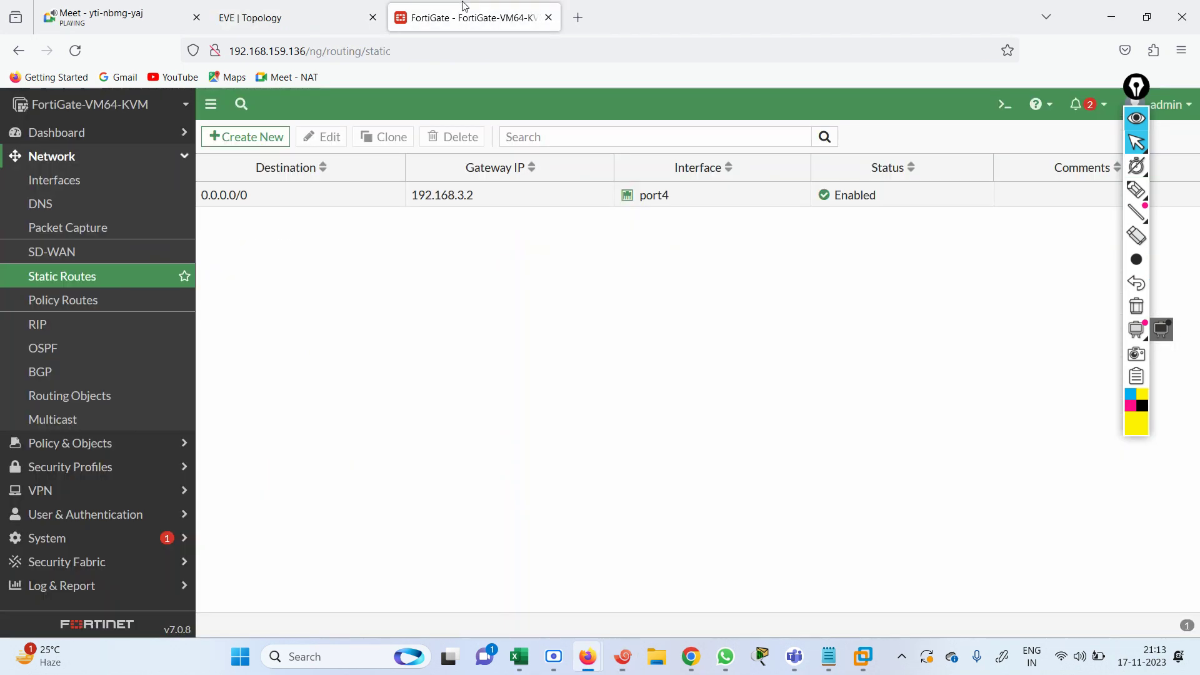
# - Enable Redistribute Static in FortiGate's OSPF settings, with metric type 2 and route map All, and apply the change
pyautogui.click(62, 348)
pyautogui.moveTo(1198, 235); pyautogui.dragTo(1197, 509)
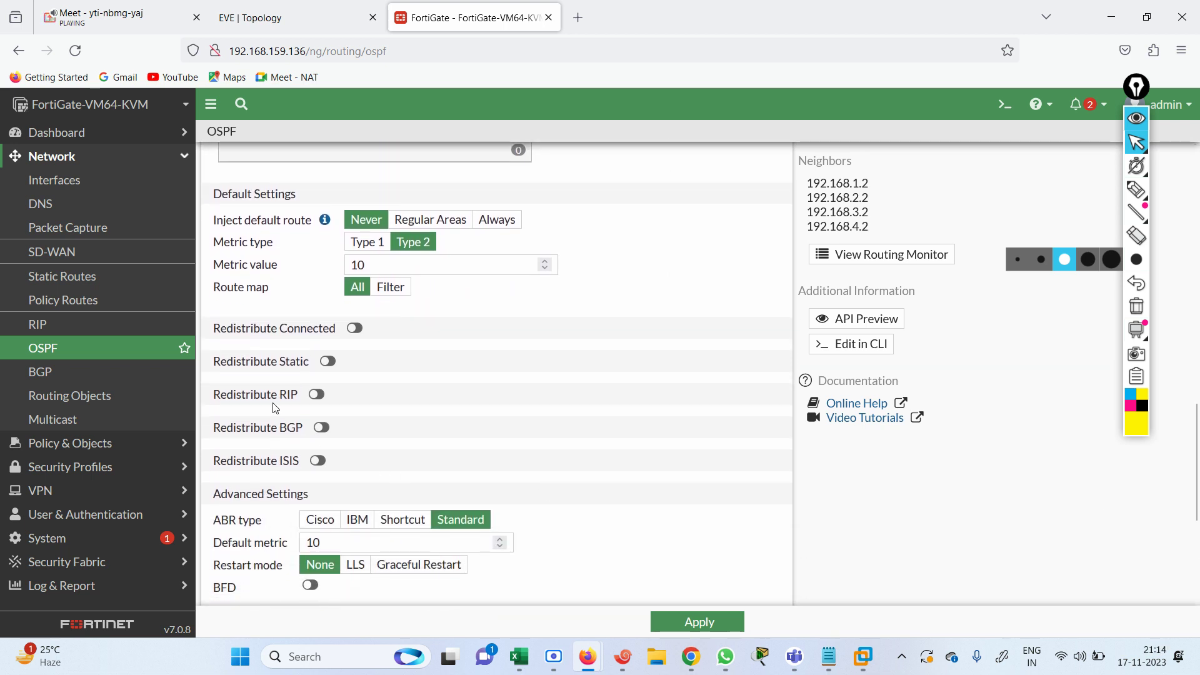
pyautogui.click(324, 361)
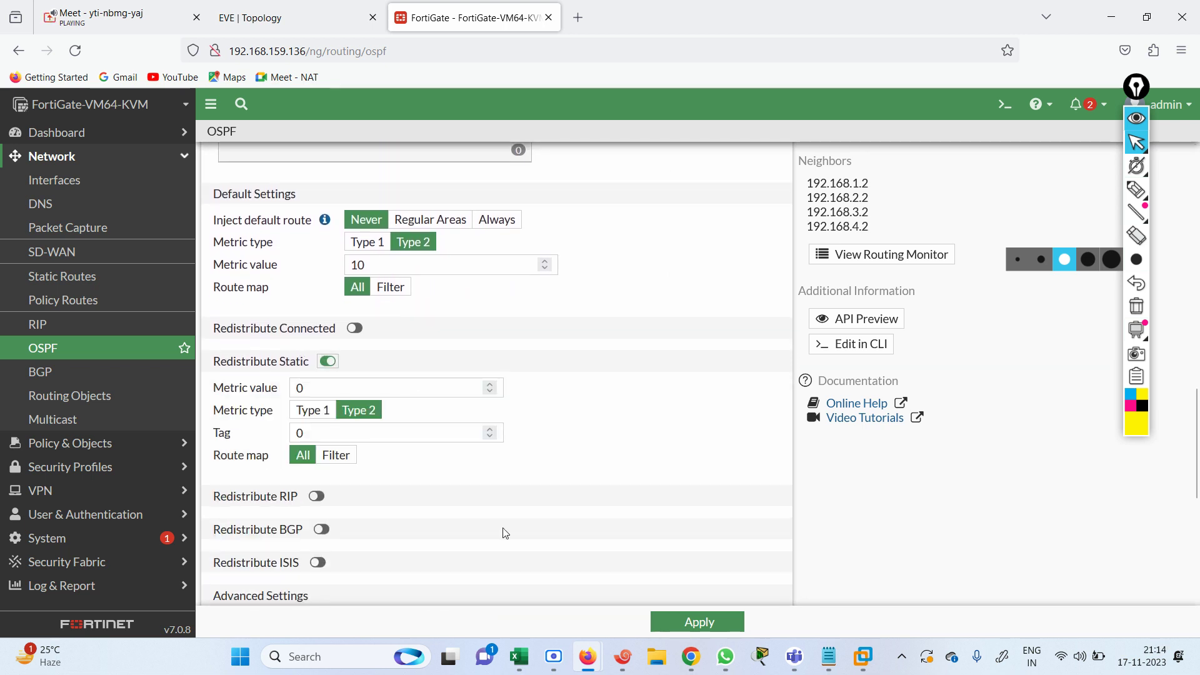
pyautogui.click(691, 619)
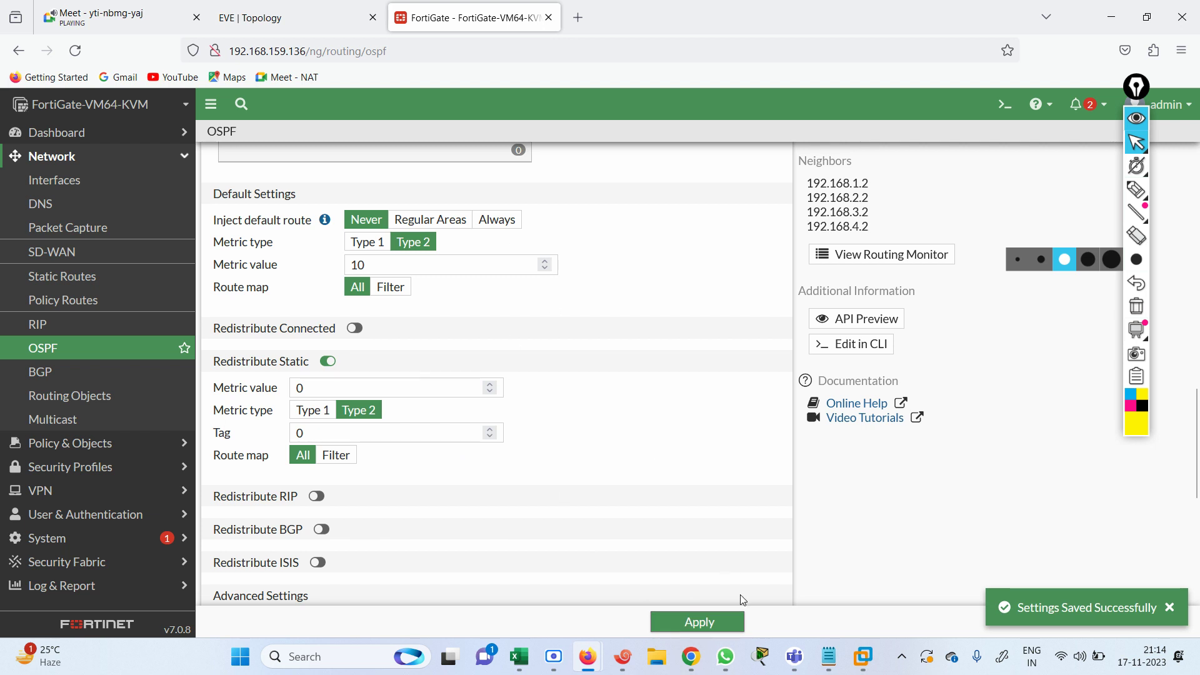
# - Switch to R1's session in Xshell and list its OSPF routes with show ip route ospf
pyautogui.click(623, 656)
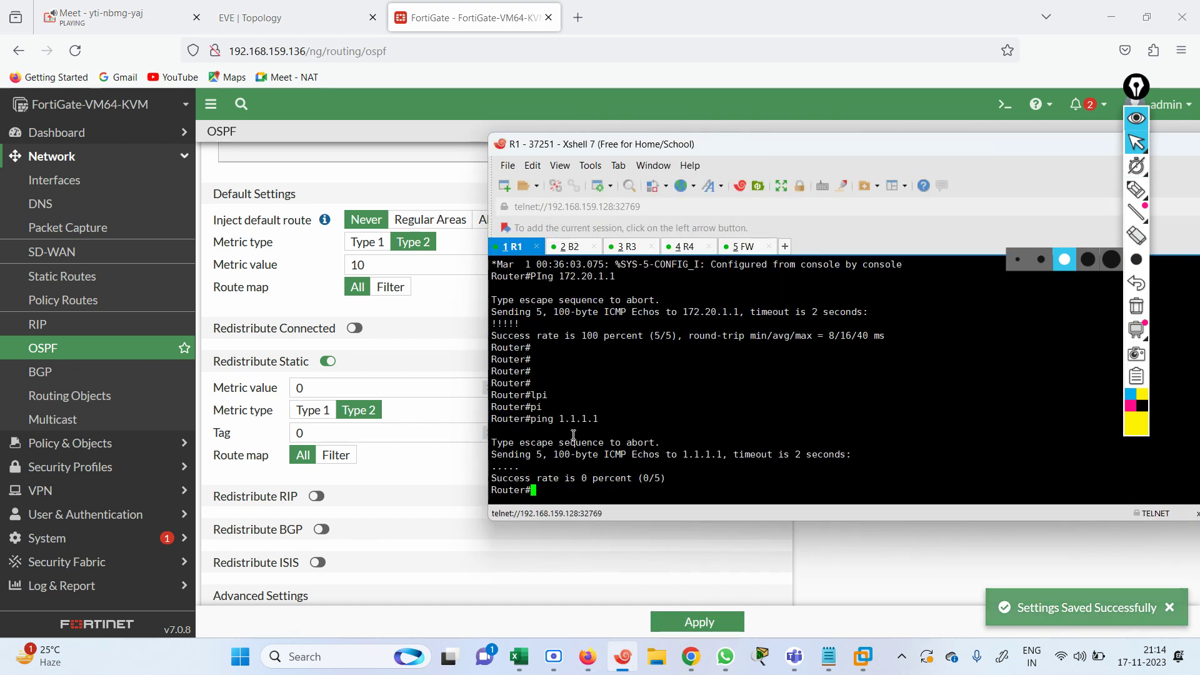
pyautogui.write('sh')
pyautogui.press('Tab')
pyautogui.write('i prou')
pyautogui.press('Tab')
pyautogui.write('o')
pyautogui.press('BackSpace')
pyautogui.press('BackSpace')
pyautogui.press('BackSpace')
pyautogui.press('BackSpace')
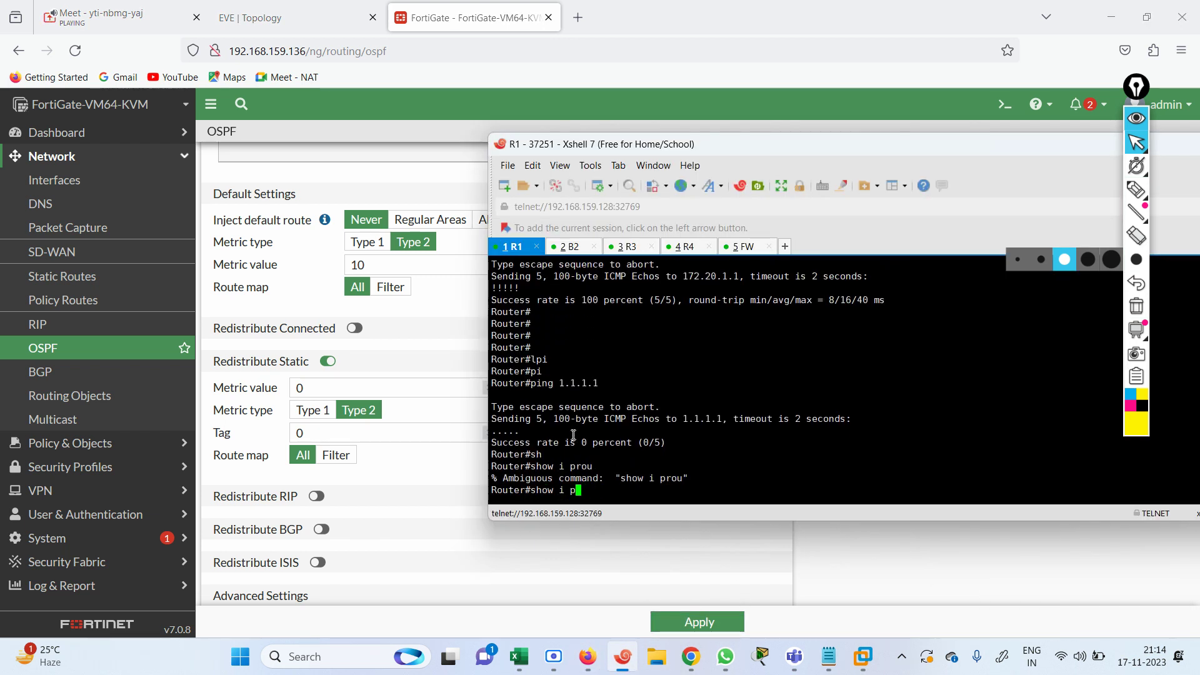
pyautogui.write('rou')
pyautogui.press('Tab')
pyautogui.write('ospf')
pyautogui.press('Return')
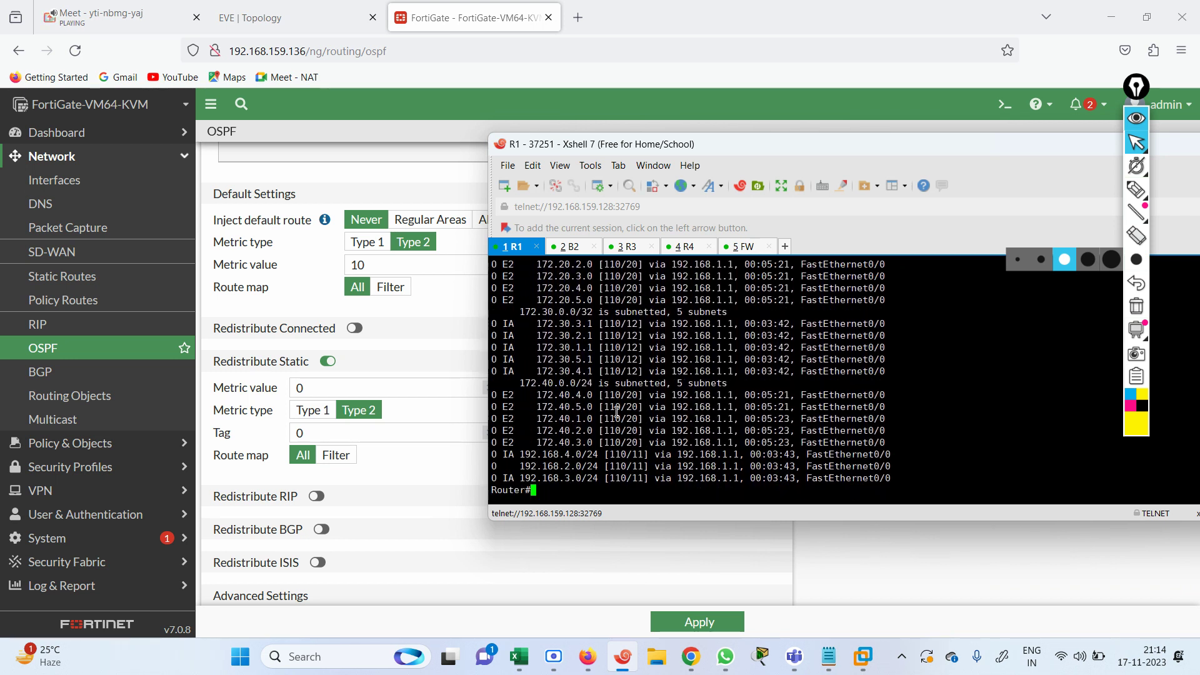
# - Examine the last OSPF entries on R1 and rerun show ip route ospf twice to look for a default route
pyautogui.moveTo(509, 471); pyautogui.dragTo(890, 479)
pyautogui.press('Up')
pyautogui.press('Return')
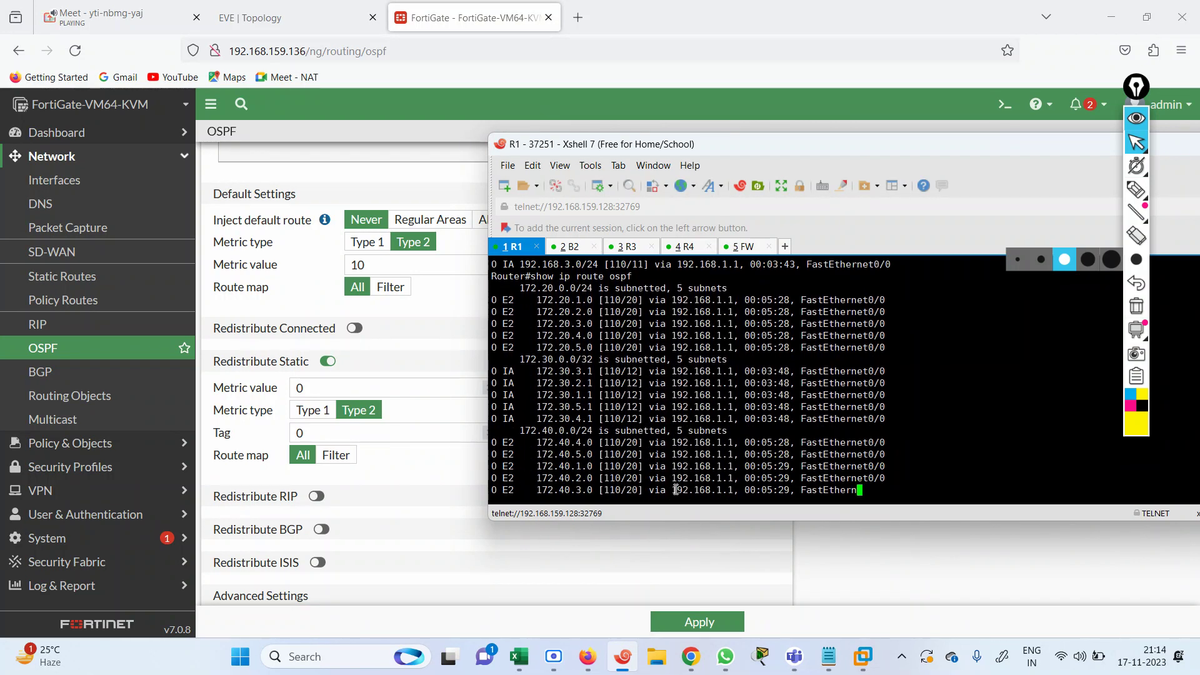
pyautogui.press('Up')
pyautogui.press('Return')
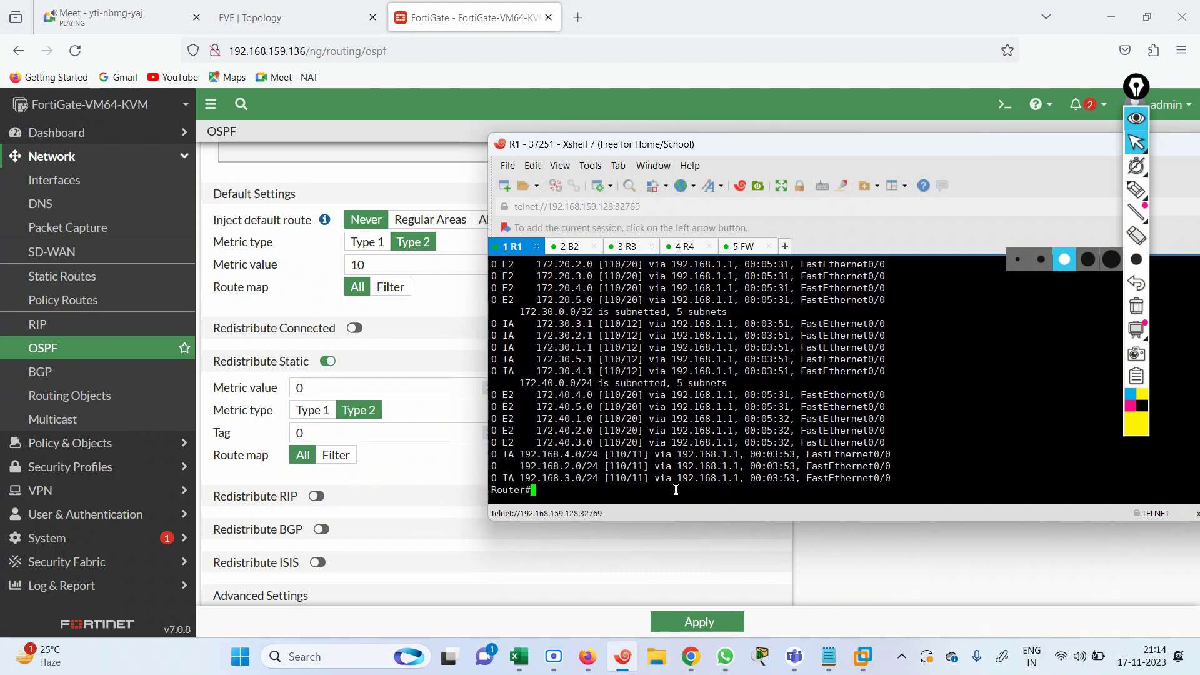
# - Display R1's complete routing table with show ip route
pyautogui.write('sh')
pyautogui.press('Tab')
pyautogui.write('ip rou')
pyautogui.press('Tab')
pyautogui.press('Return')
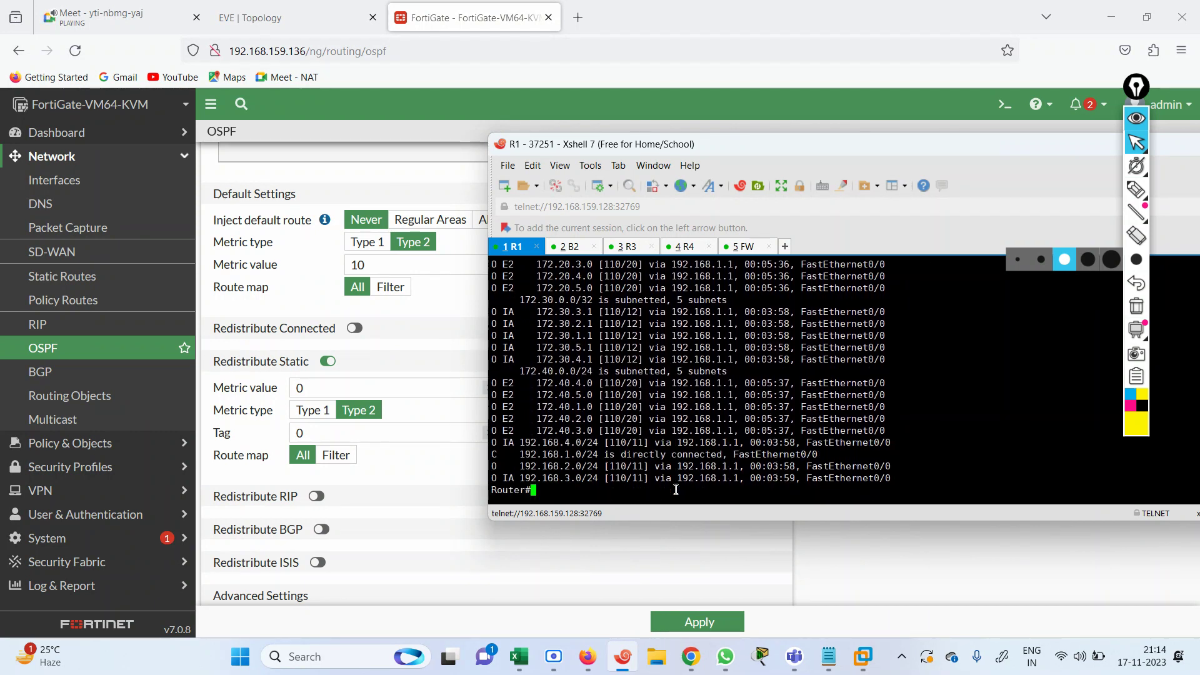
pyautogui.press('Up')
# - Reapply FortiGate's OSPF settings with Redistribute Static on and Redistribute Connected off
pyautogui.click(706, 622)
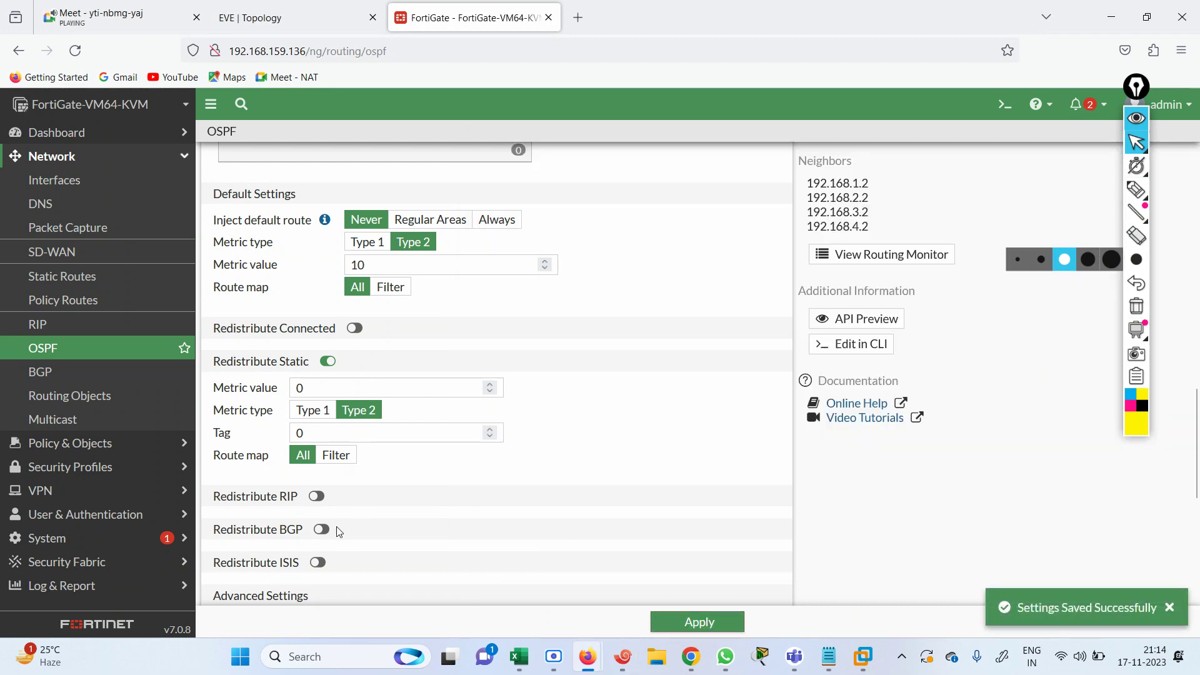
pyautogui.click(355, 329)
pyautogui.click(355, 328)
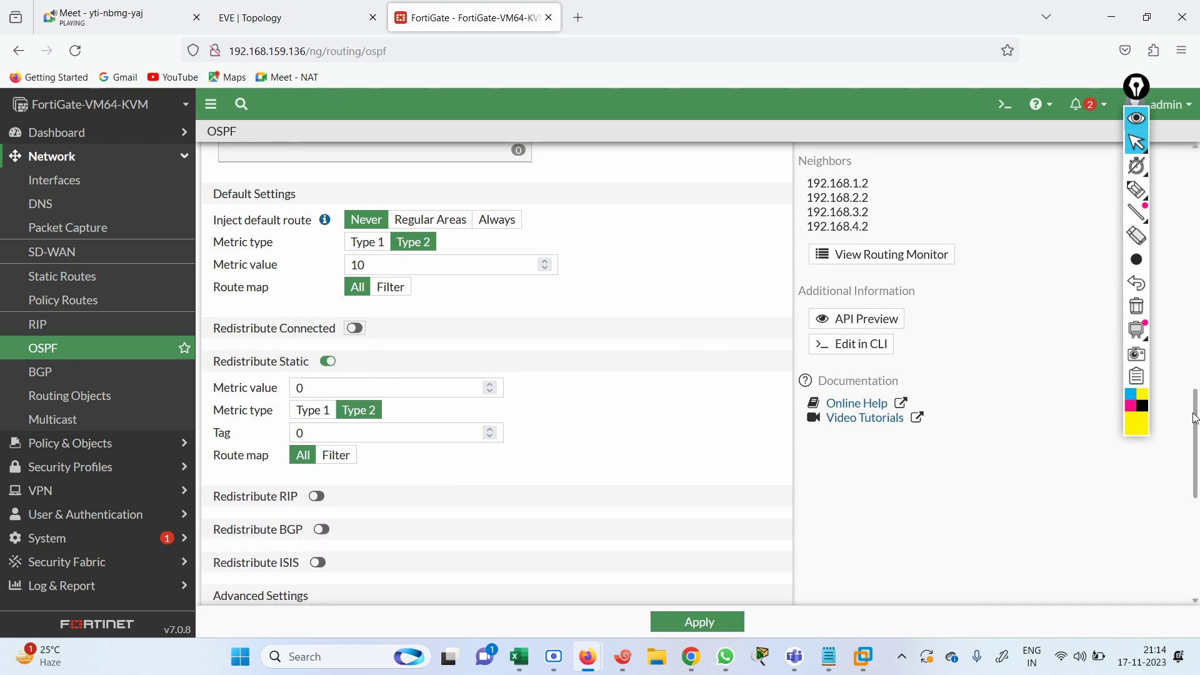
pyautogui.moveTo(1197, 427); pyautogui.dragTo(1197, 571)
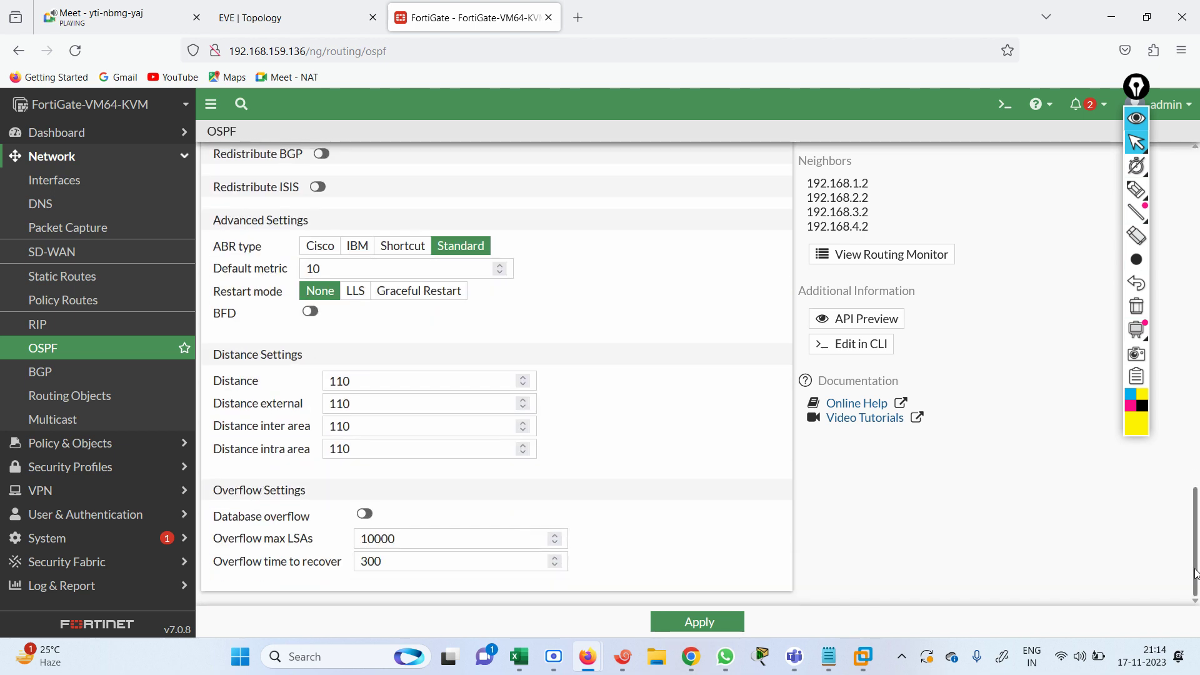
pyautogui.click(688, 625)
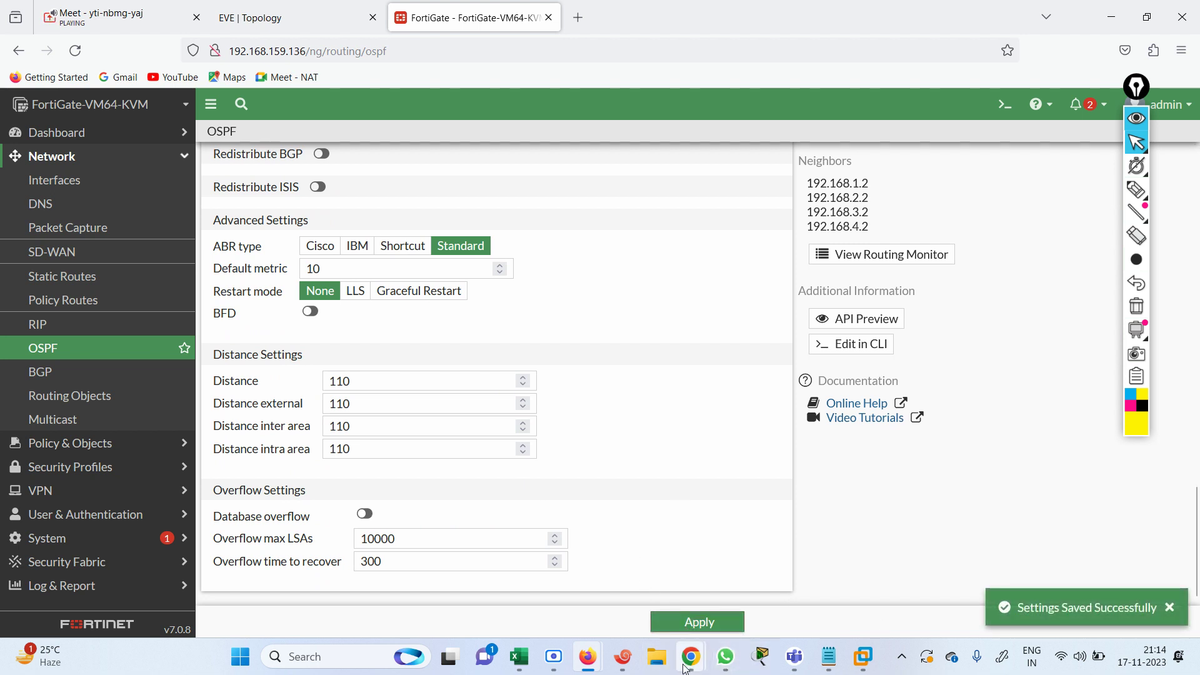
# - Return to R1's session in Xshell and list its OSPF routes again with show ip route ospf
pyautogui.moveTo(690, 667)
pyautogui.click(622, 656)
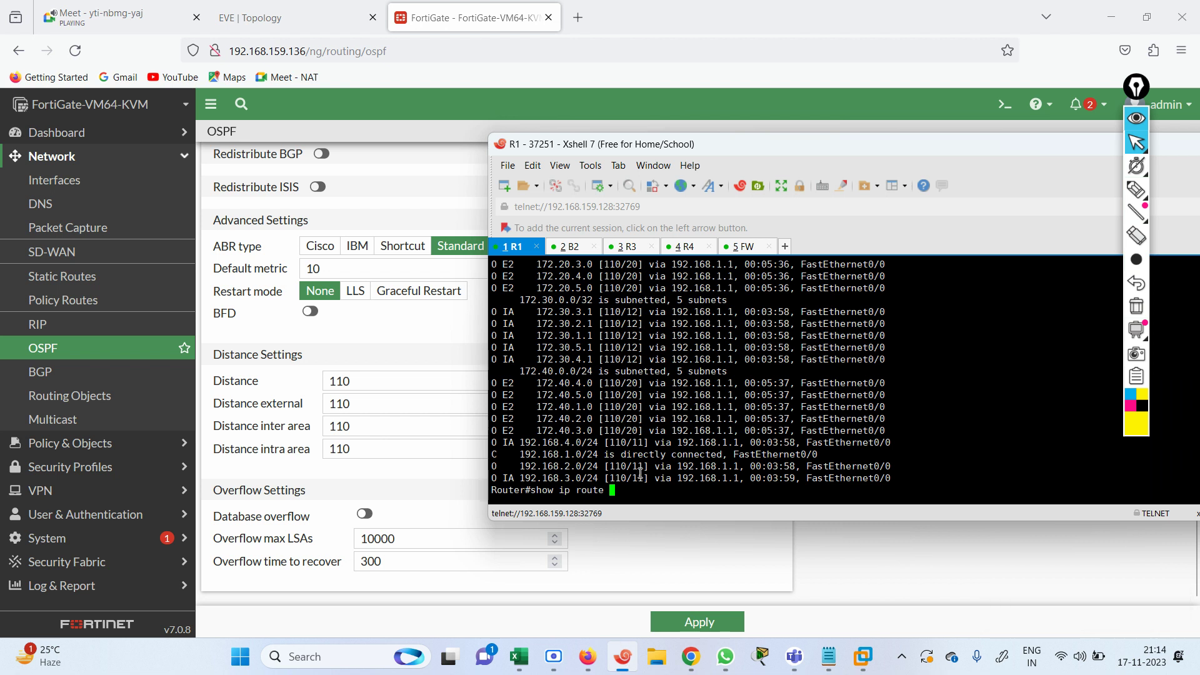
pyautogui.write('ospf')
pyautogui.press('Return')
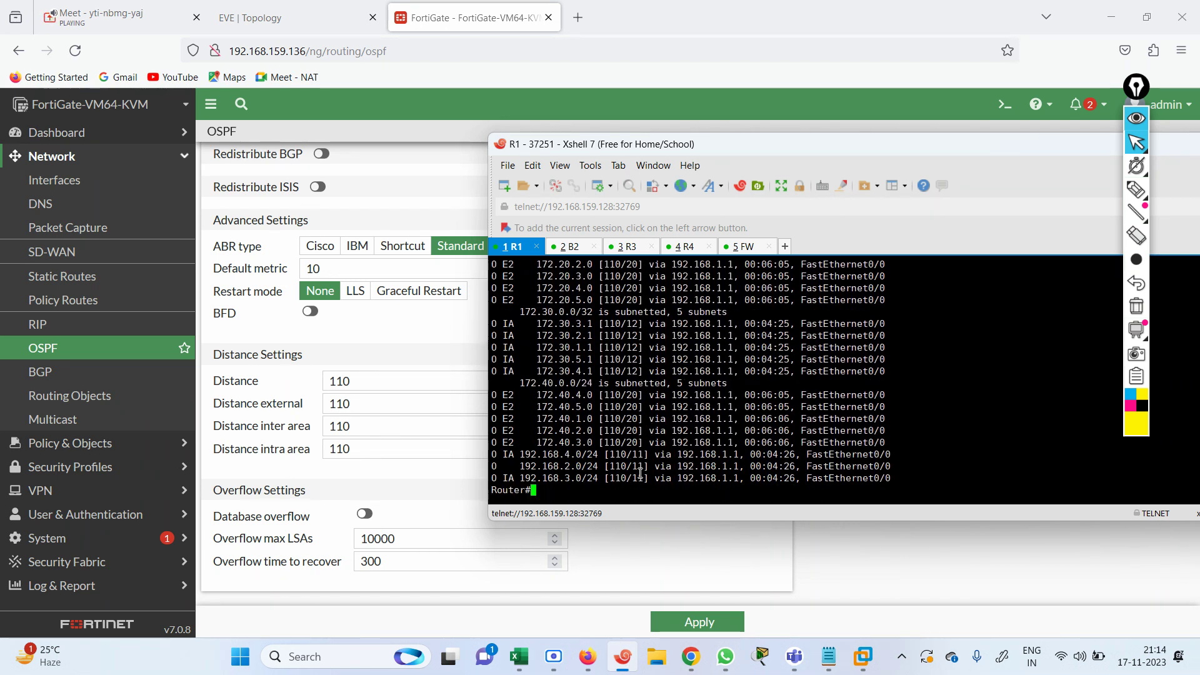
# - Run show ip route on R1 to recheck its full routing table for a default route
pyautogui.write('sh')
pyautogui.press('Tab')
pyautogui.write('ip rou')
pyautogui.press('Tab')
pyautogui.press('Return')
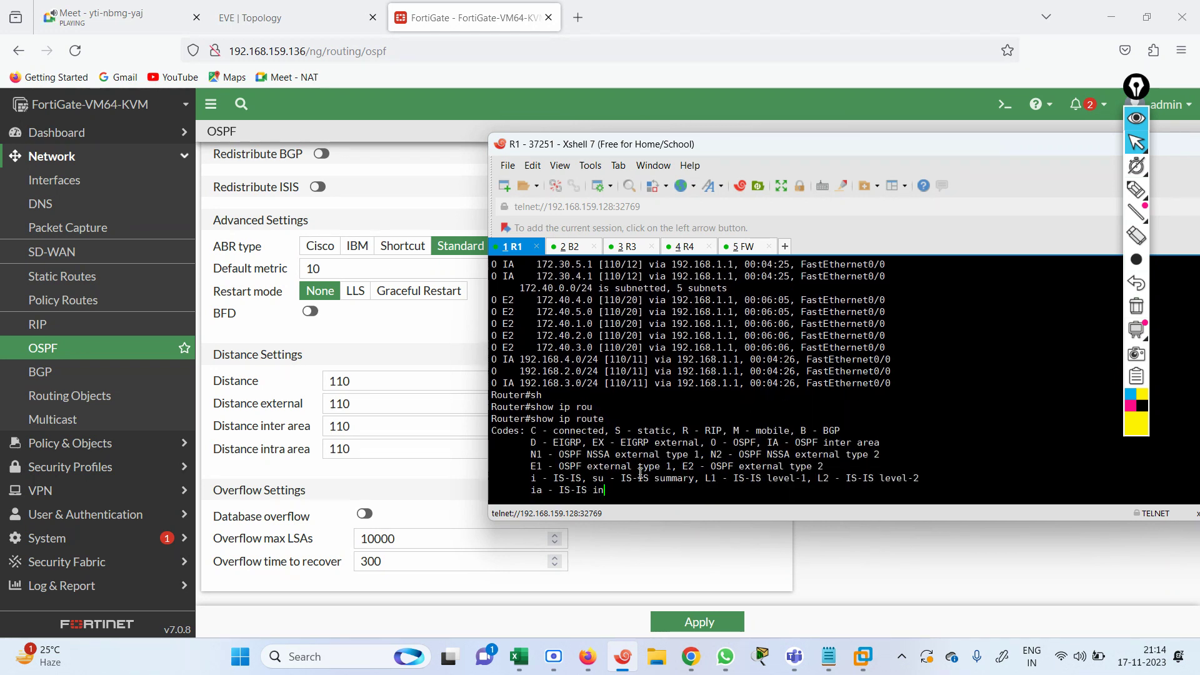
pyautogui.press('space')
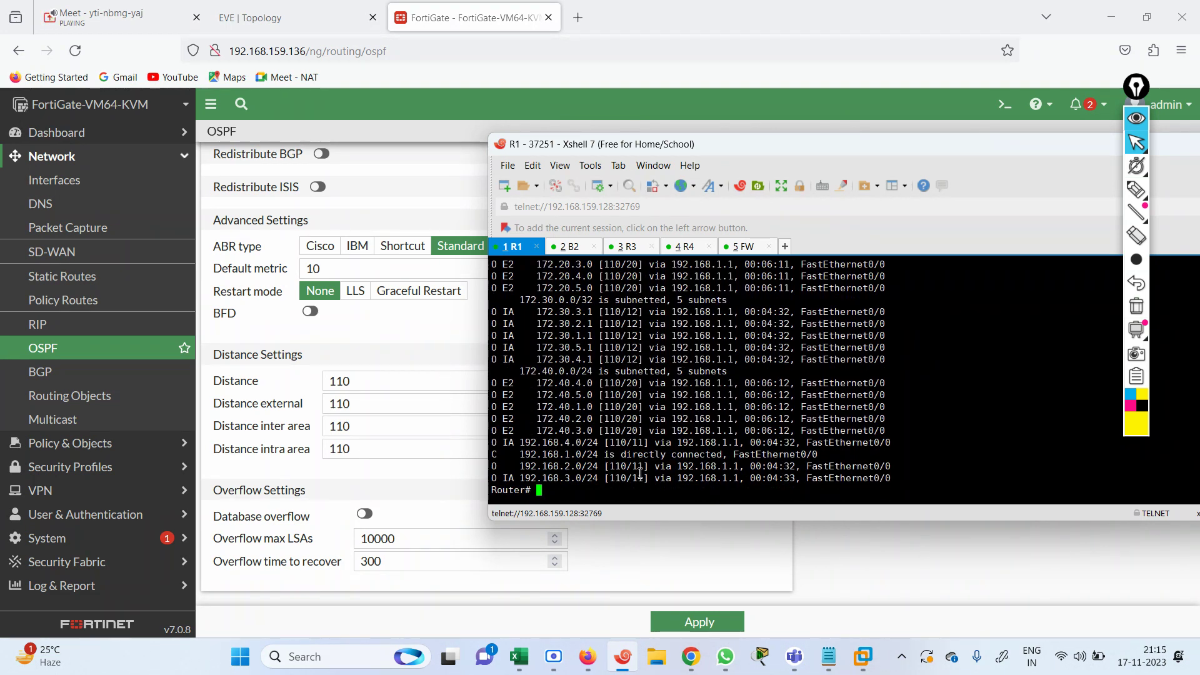
# - Switch to B2's session and display its full routing table with show ip route
pyautogui.click(576, 248)
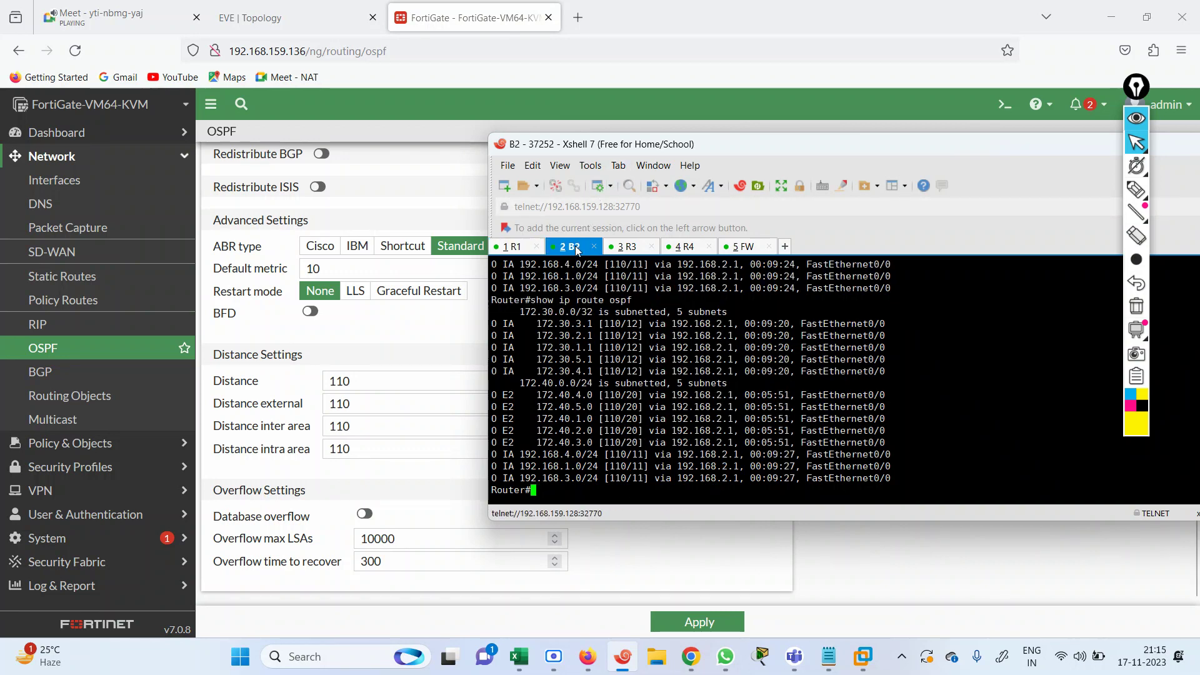
pyautogui.press('Return')
pyautogui.press('Return')
pyautogui.press('Return')
pyautogui.press('Return')
pyautogui.write('sh')
pyautogui.press('Tab')
pyautogui.write('ip rou')
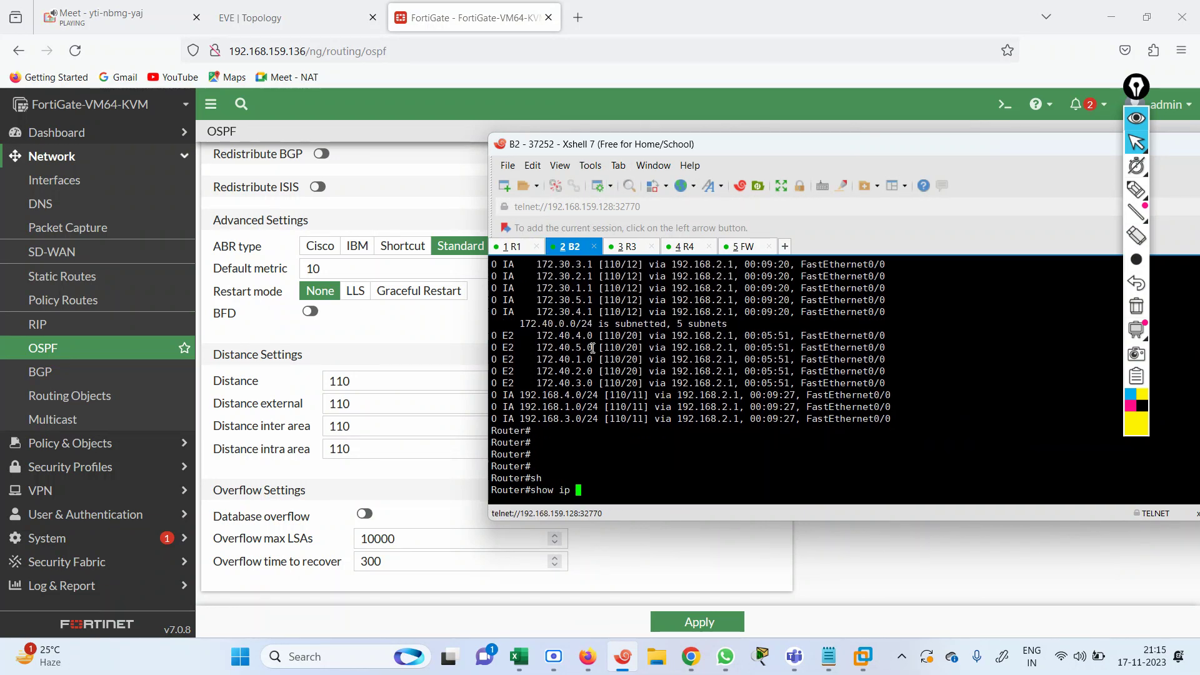
pyautogui.press('Tab')
pyautogui.press('Return')
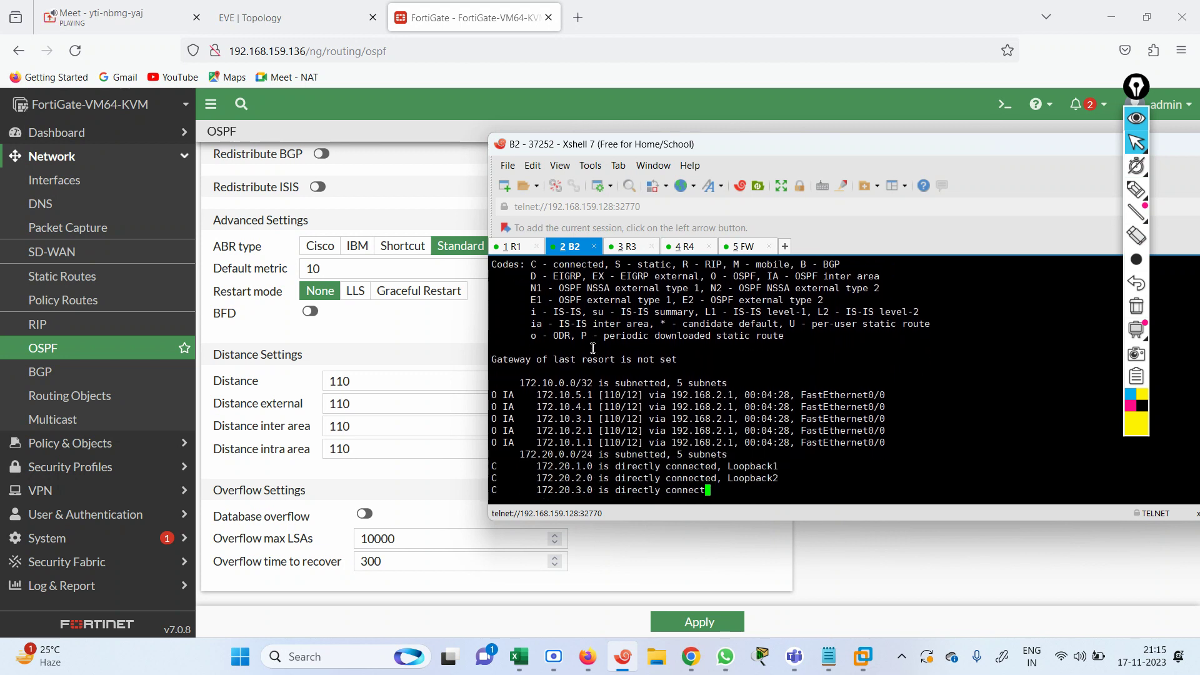
pyautogui.press('space')
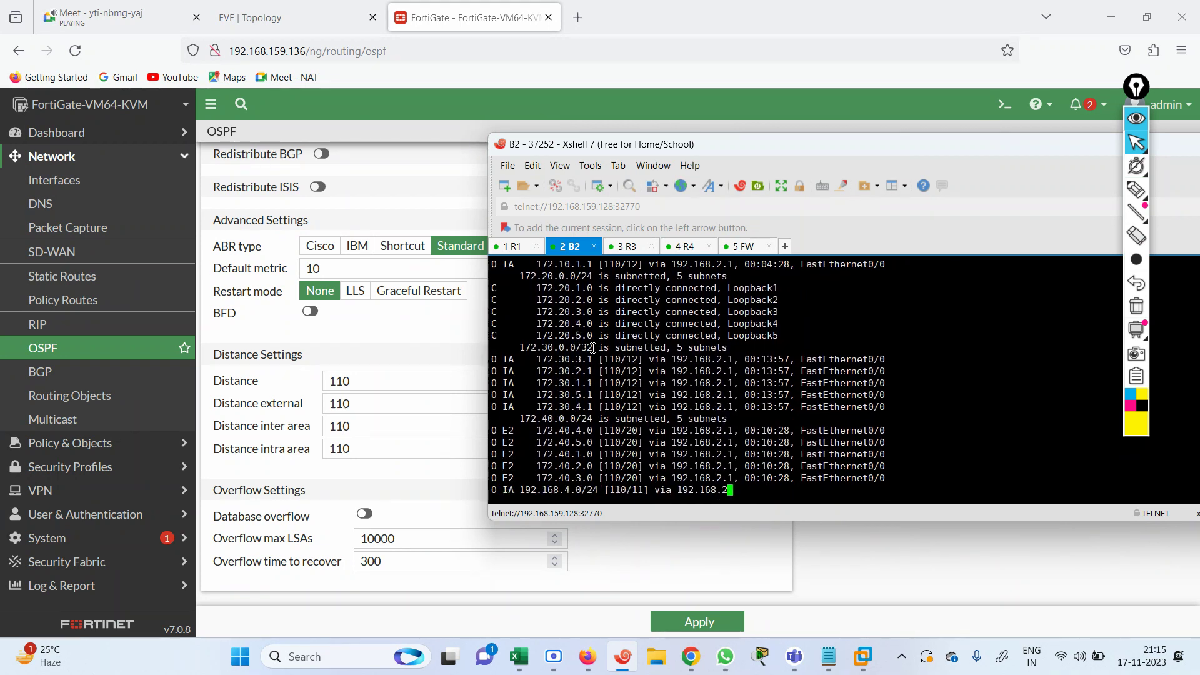
# - Ping 1.1.1.1 from B2 to test whether it reaches the Internet router's loopback
pyautogui.write('pi')
pyautogui.press('Tab')
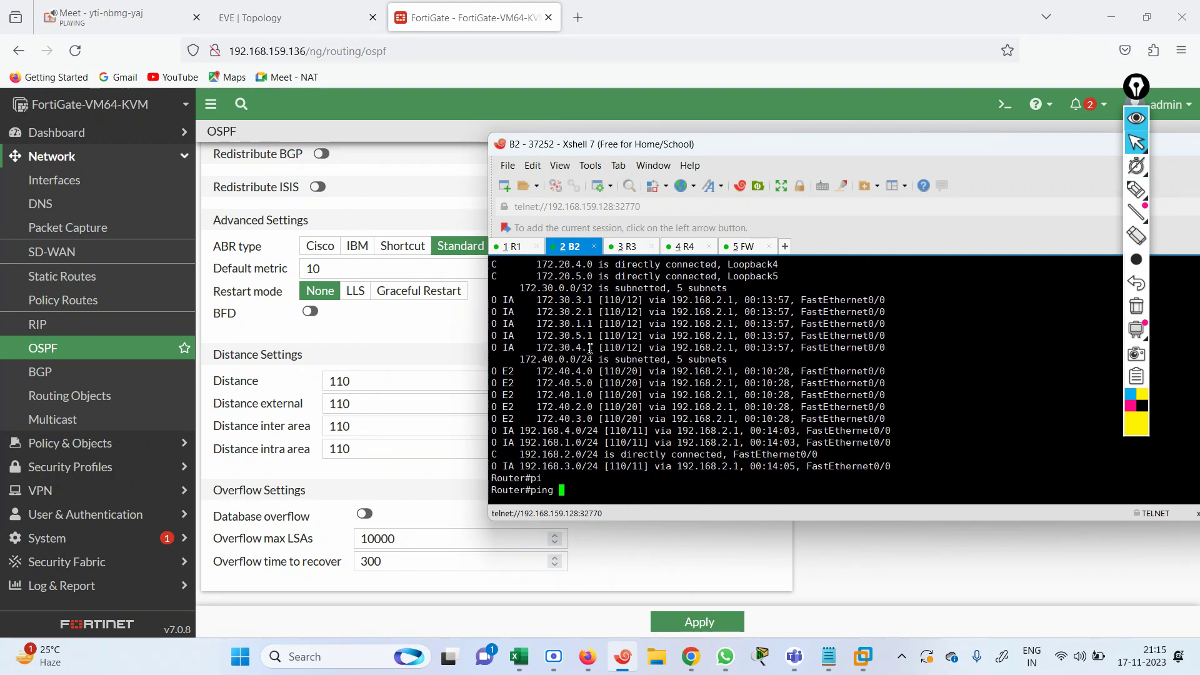
pyautogui.press('Return')
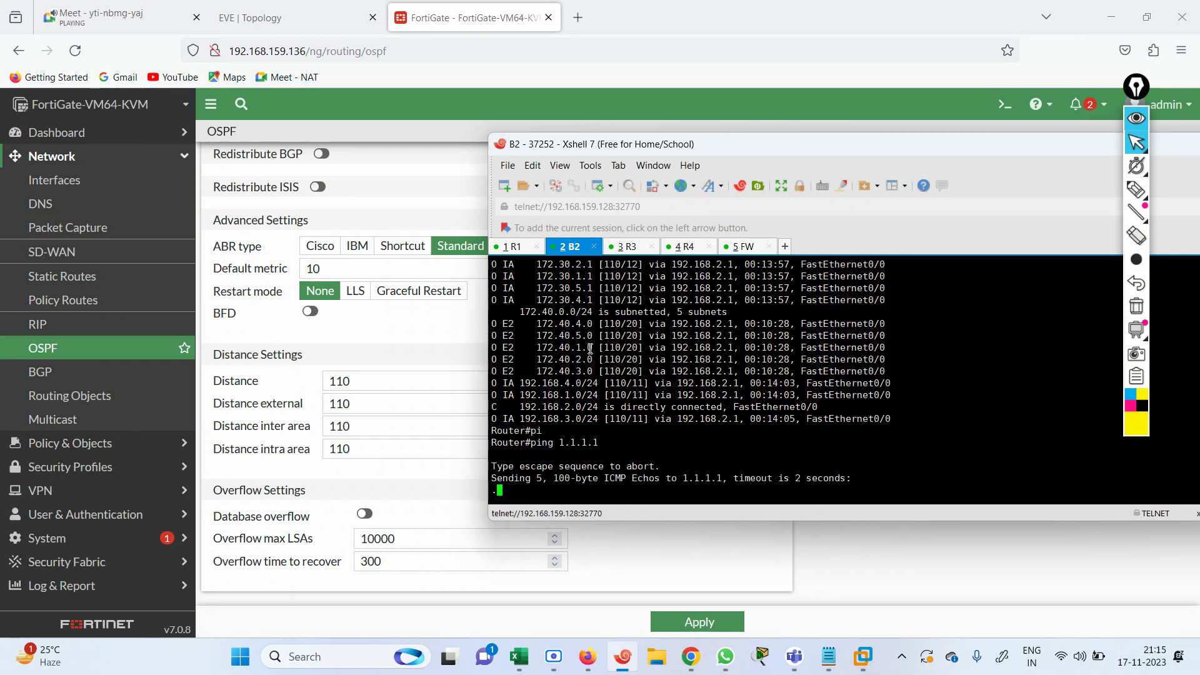
# - Switch back to R1's session and enter global configuration mode with conf ter
pyautogui.click(514, 247)
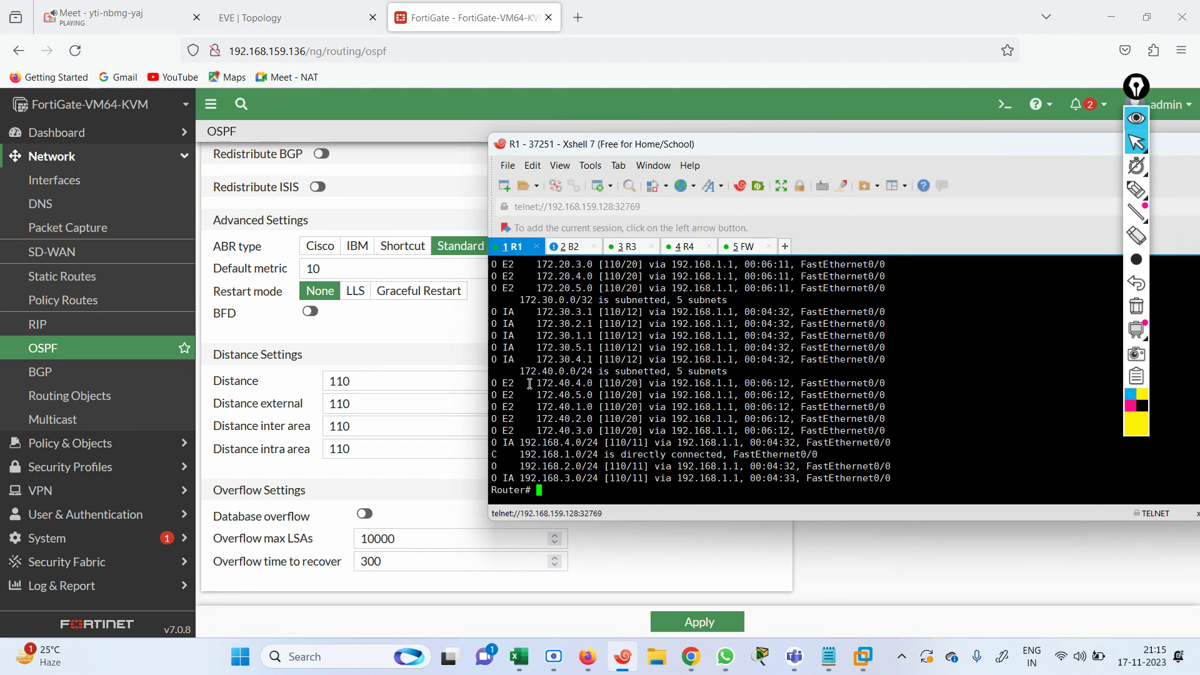
pyautogui.press('Return')
pyautogui.press('Return')
pyautogui.press('Return')
pyautogui.press('Return')
pyautogui.press('Return')
pyautogui.press('Return')
pyautogui.write('con')
pyautogui.press('Tab')
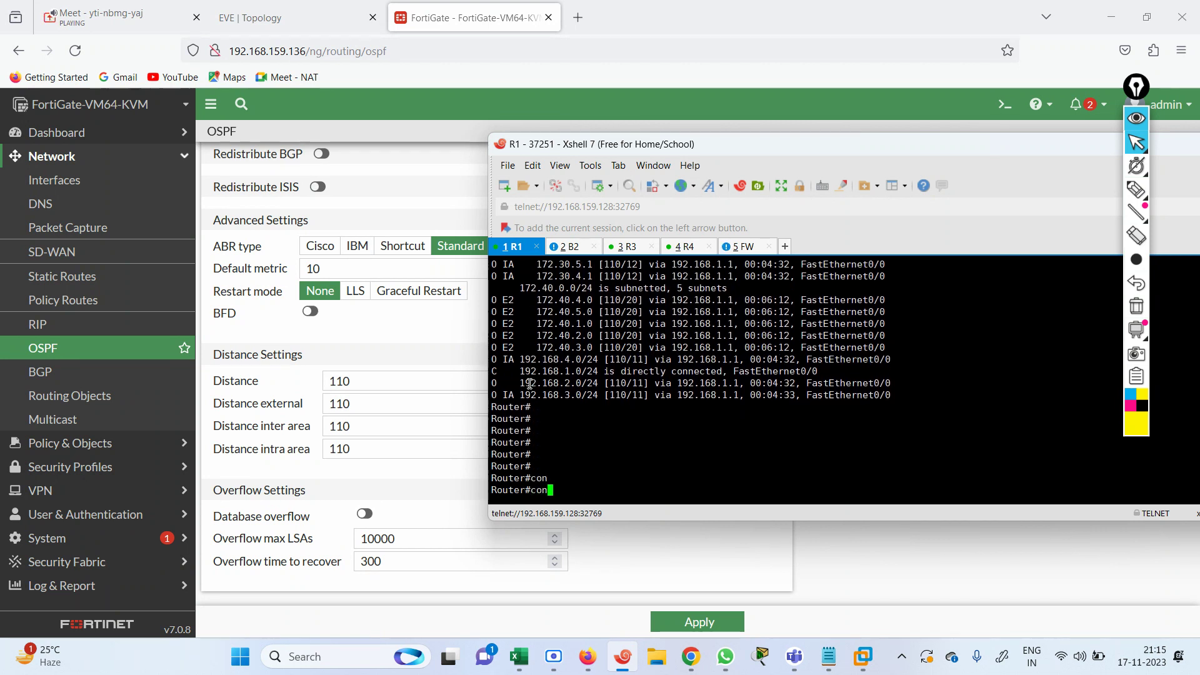
pyautogui.write('fi')
pyautogui.press('Tab')
pyautogui.press('Tab')
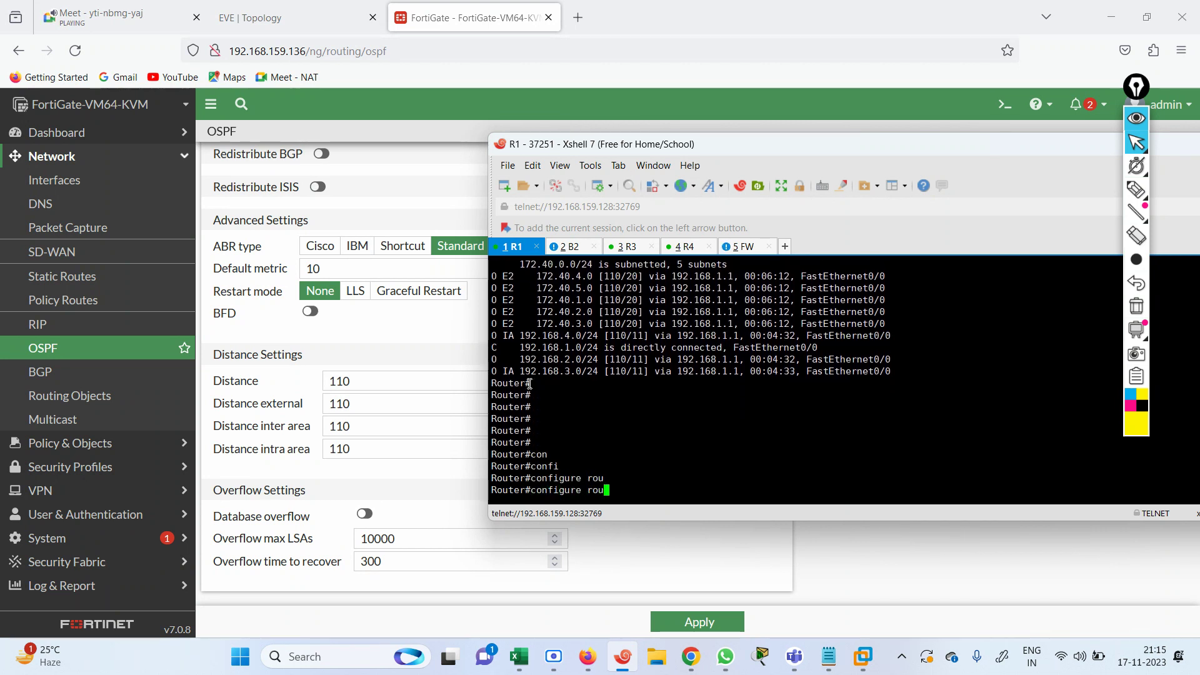
pyautogui.press('BackSpace')
pyautogui.press('BackSpace')
pyautogui.press('BackSpace')
pyautogui.press('BackSpace')
pyautogui.press('BackSpace')
pyautogui.press('BackSpace')
pyautogui.press('BackSpace')
pyautogui.press('BackSpace')
pyautogui.press('BackSpace')
pyautogui.press('BackSpace')
pyautogui.press('BackSpace')
pyautogui.press('BackSpace')
pyautogui.press('BackSpace')
pyautogui.write('conf ter')
pyautogui.press('Return')
# - Add a default static route on R1 with ip route 0.0.0.0 0.0.0.0 192.168.1.1, checking the EVE topology for the gateway, and exit configuration mode
pyautogui.write('rouo')
pyautogui.press('Tab')
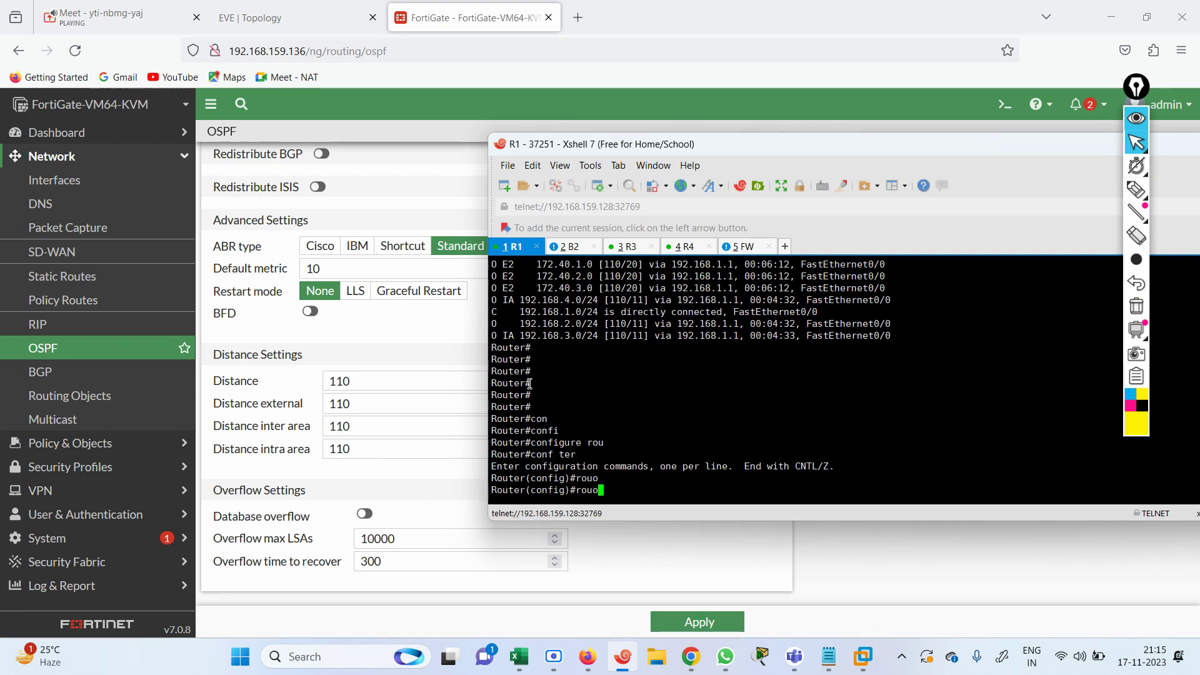
pyautogui.write('r')
pyautogui.press('Tab')
pyautogui.press('BackSpace')
pyautogui.press('BackSpace')
pyautogui.press('BackSpace')
pyautogui.press('BackSpace')
pyautogui.press('BackSpace')
pyautogui.write('ip ro')
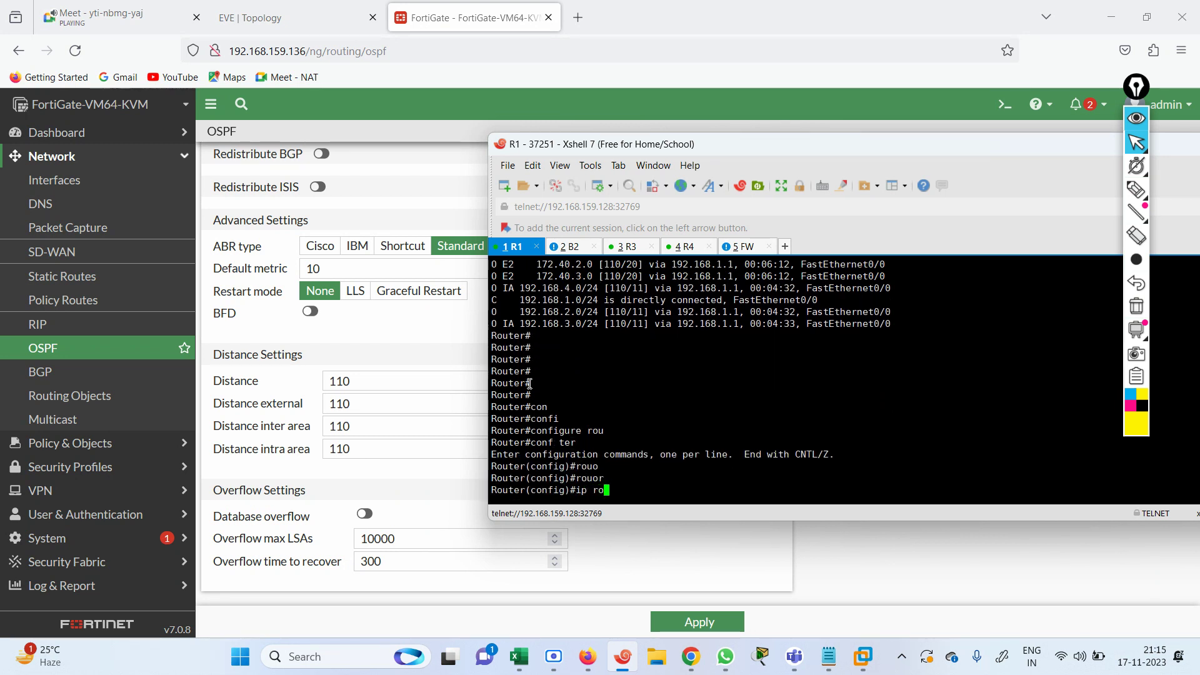
pyautogui.write('te')
pyautogui.press('Tab')
pyautogui.press('Tab')
pyautogui.write('tt')
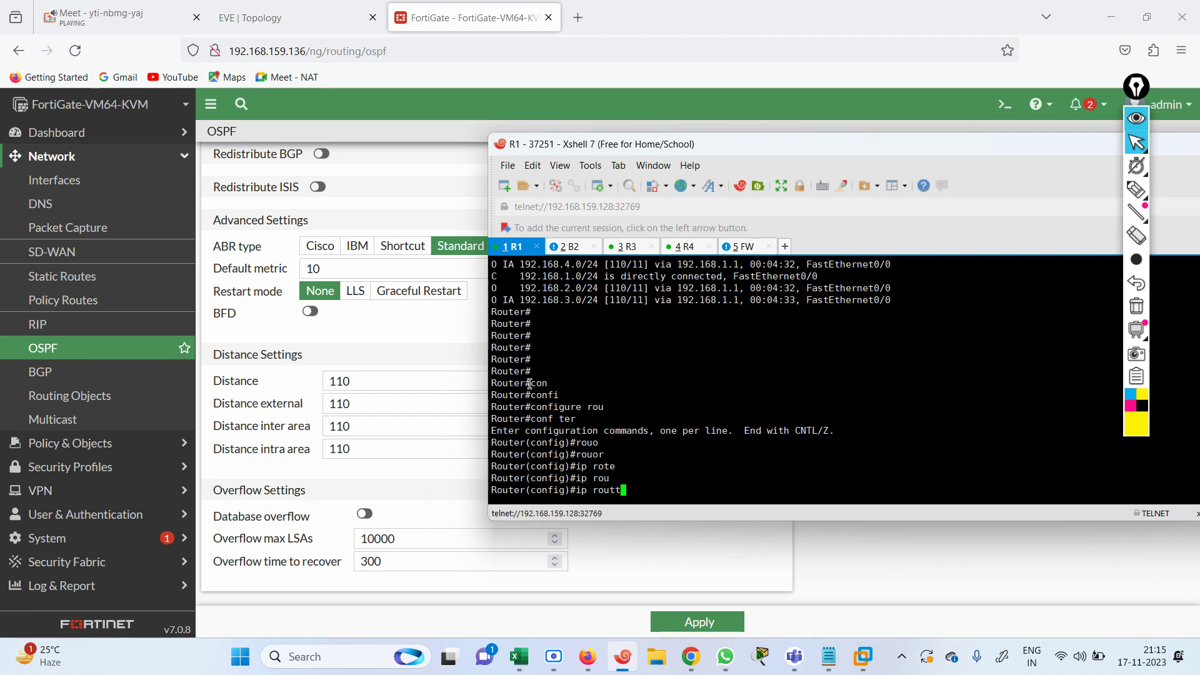
pyautogui.press('Tab')
pyautogui.write('0.0.0')
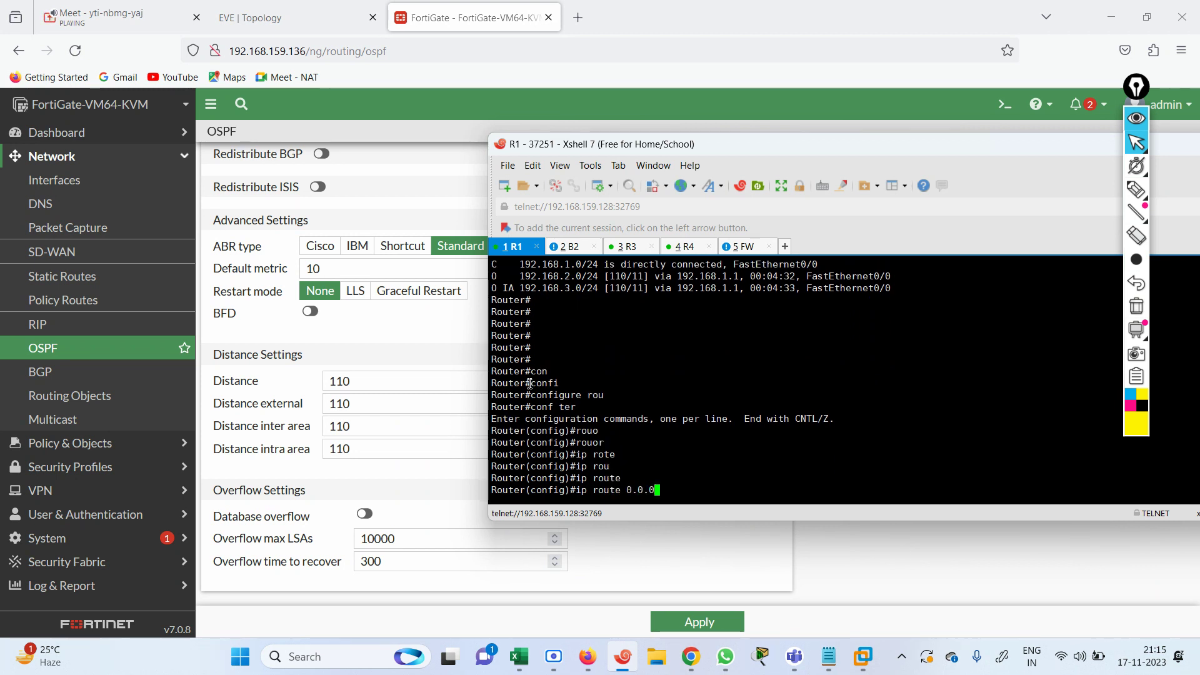
pyautogui.write('.0 0.0.0.0')
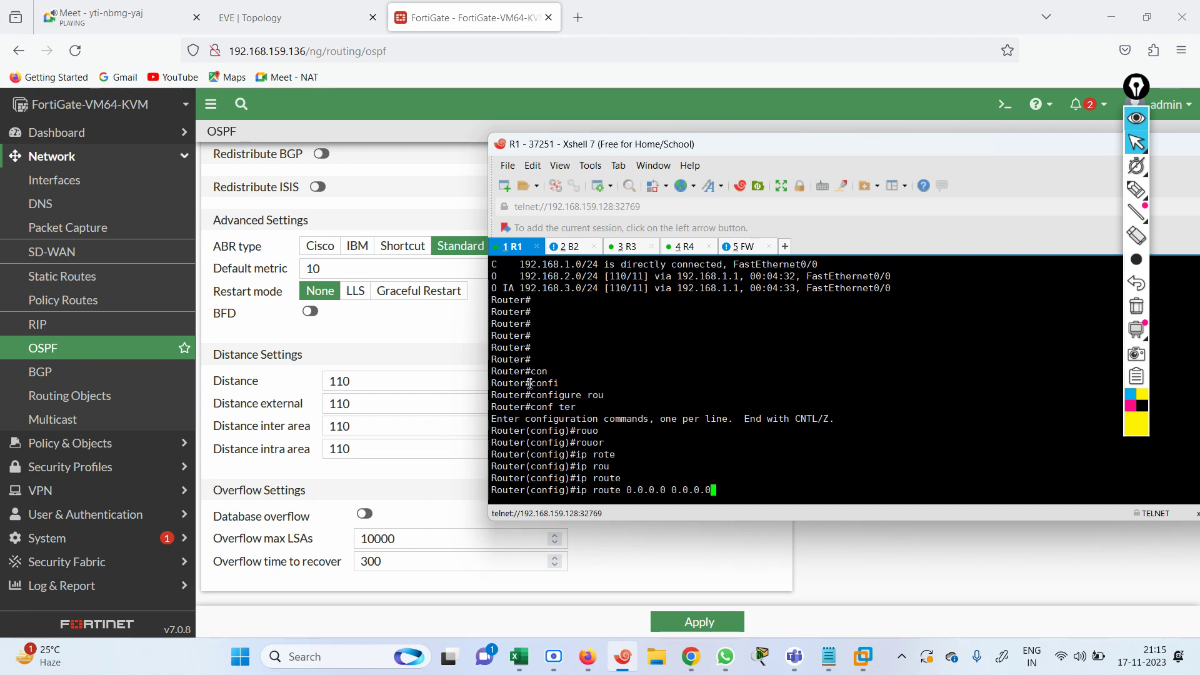
pyautogui.click(278, 17)
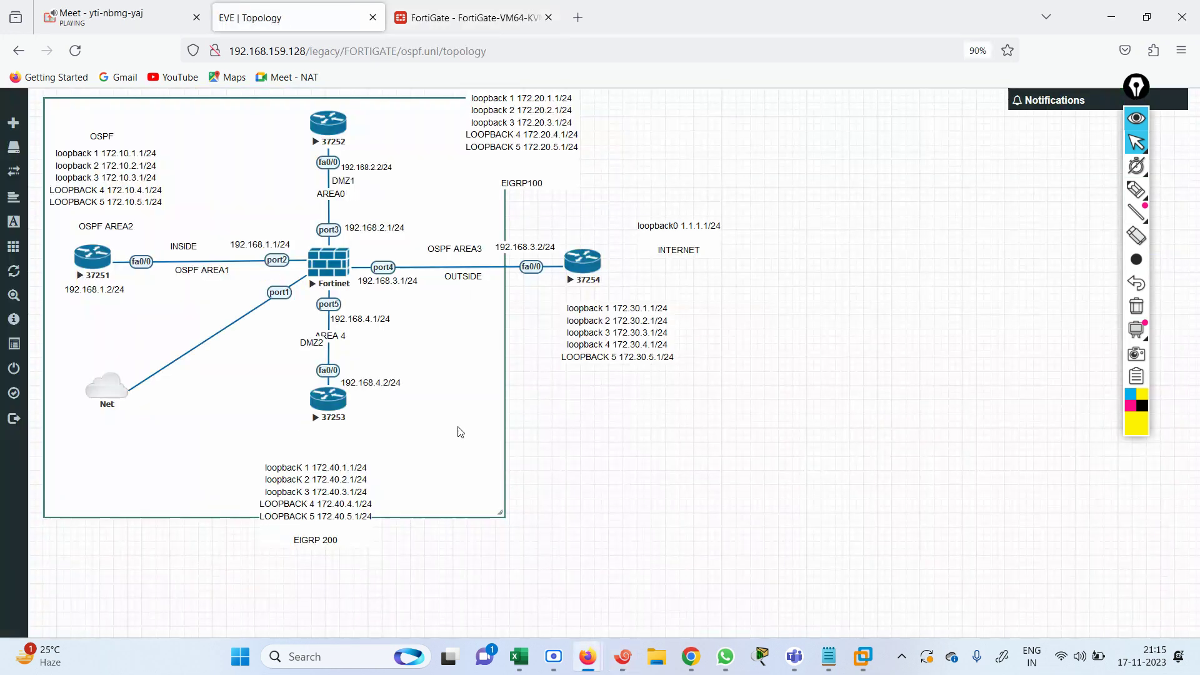
pyautogui.click(622, 656)
pyautogui.write('0.0.0.0 0.0.0.0')
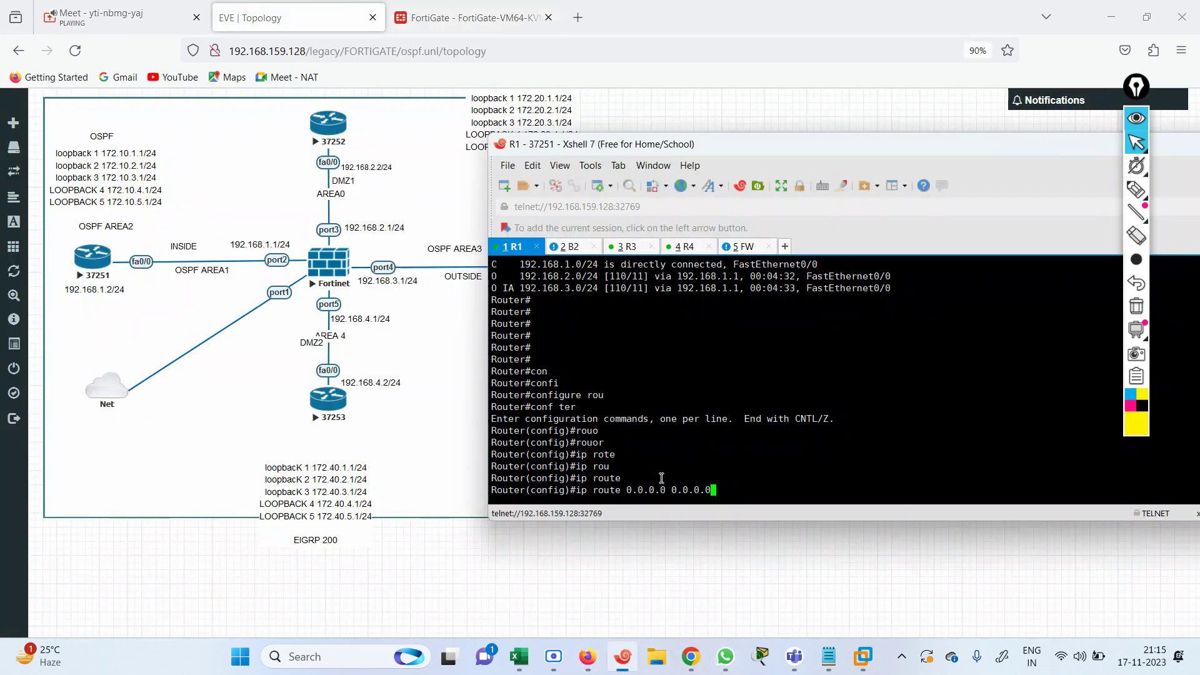
pyautogui.write(' 192.168.1.1')
pyautogui.press('Return')
pyautogui.write('end')
pyautogui.press('Return')
# - Ping 1.1.1.1 from R1 to test connectivity to the Internet router's loopback over the default static route
pyautogui.write('p')
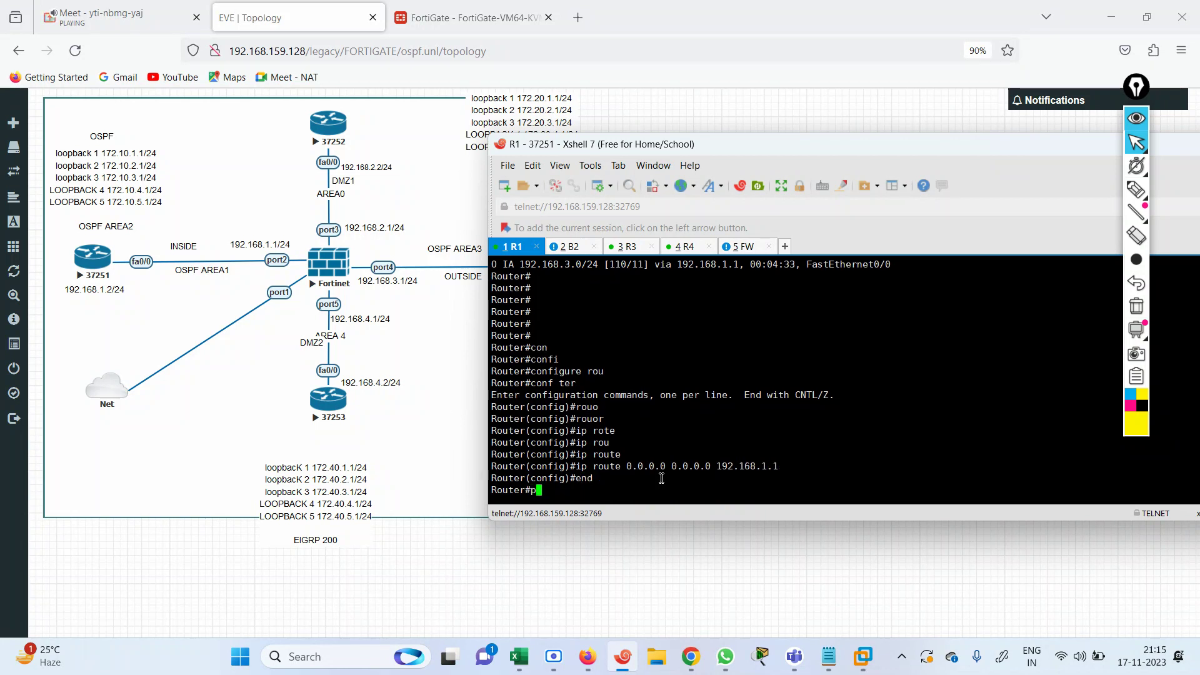
pyautogui.write('il')
pyautogui.press('Tab')
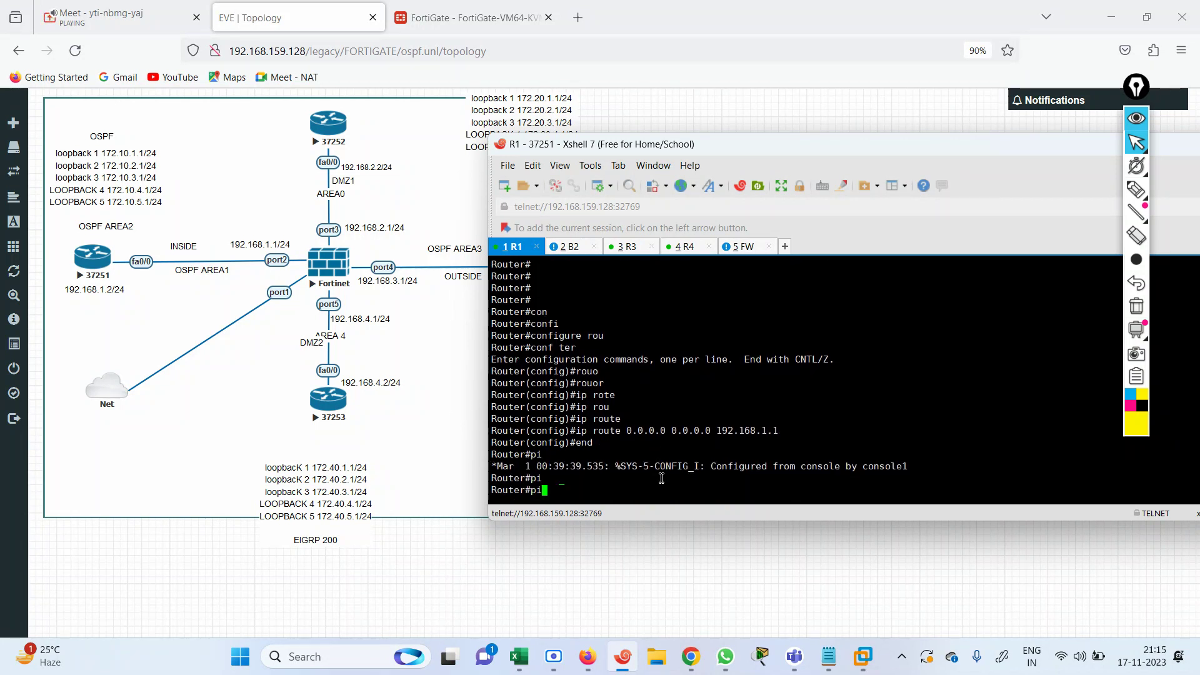
pyautogui.write('ng 1.1.1.1')
pyautogui.press('Return')
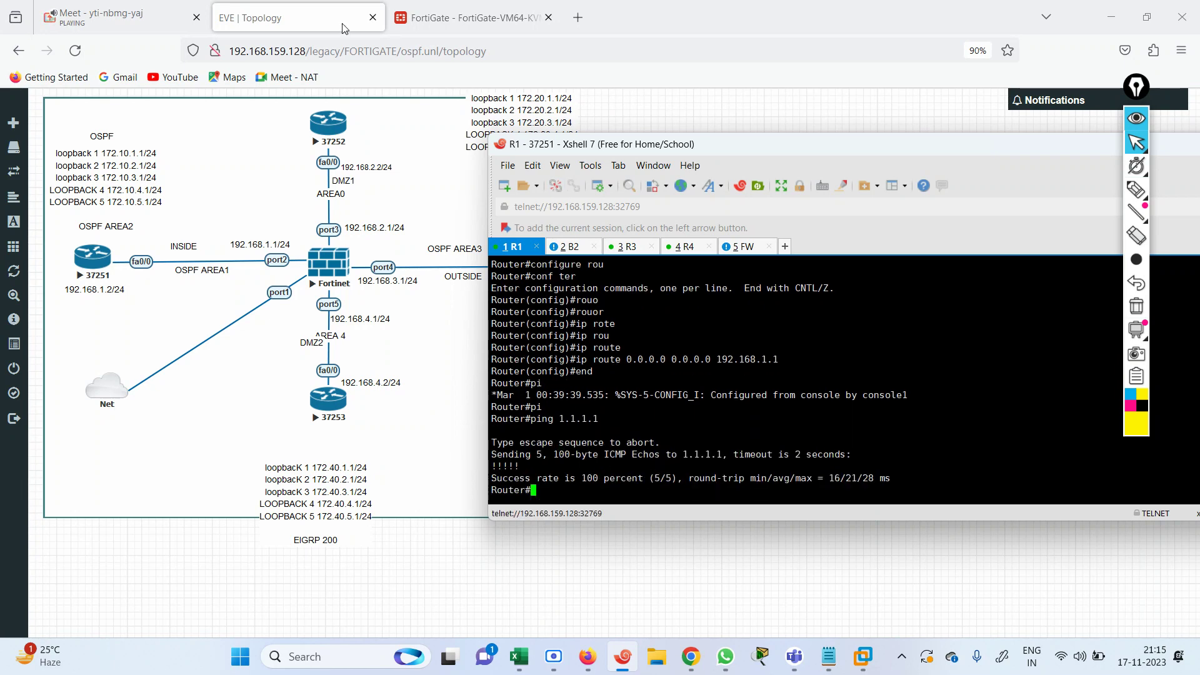
# - Switch to the FortiGate OSPF page and review its static redistribution and advanced settings
pyautogui.click(479, 17)
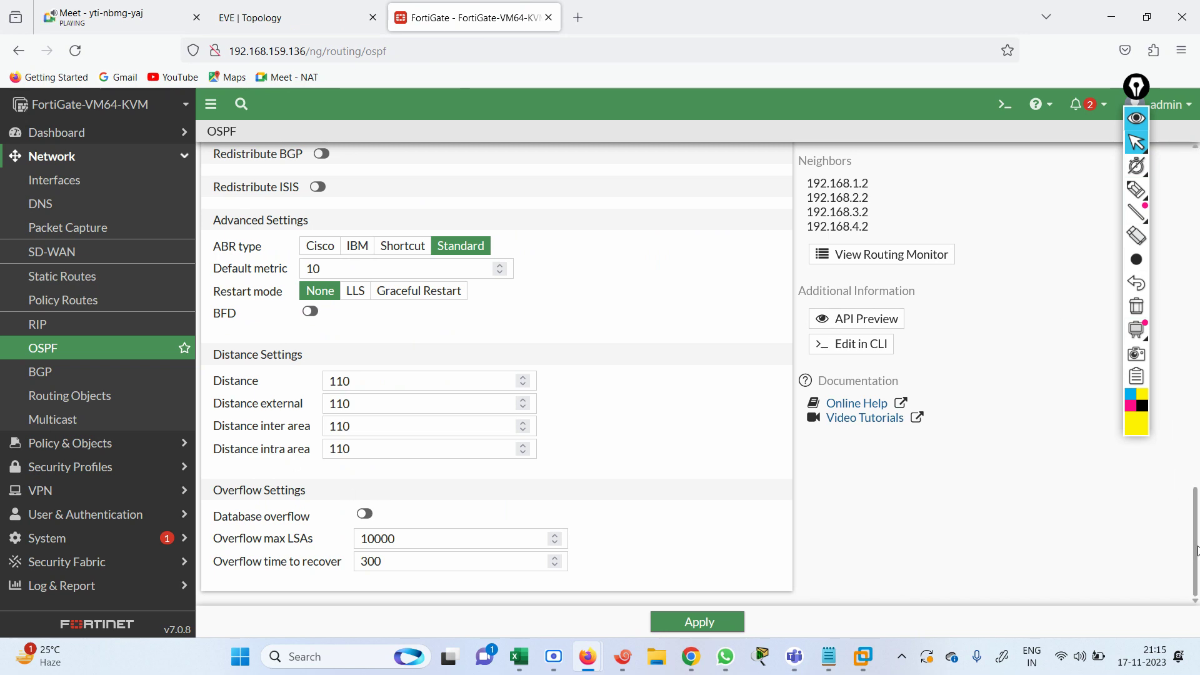
pyautogui.scroll(3, 1197, 510)
pyautogui.moveTo(1197, 509)
pyautogui.mouseDown()
pyautogui.moveTo(1196, 527)
pyautogui.moveTo(1197, 370)
pyautogui.moveTo(1197, 556)
pyautogui.moveTo(1196, 500)
pyautogui.mouseUp()
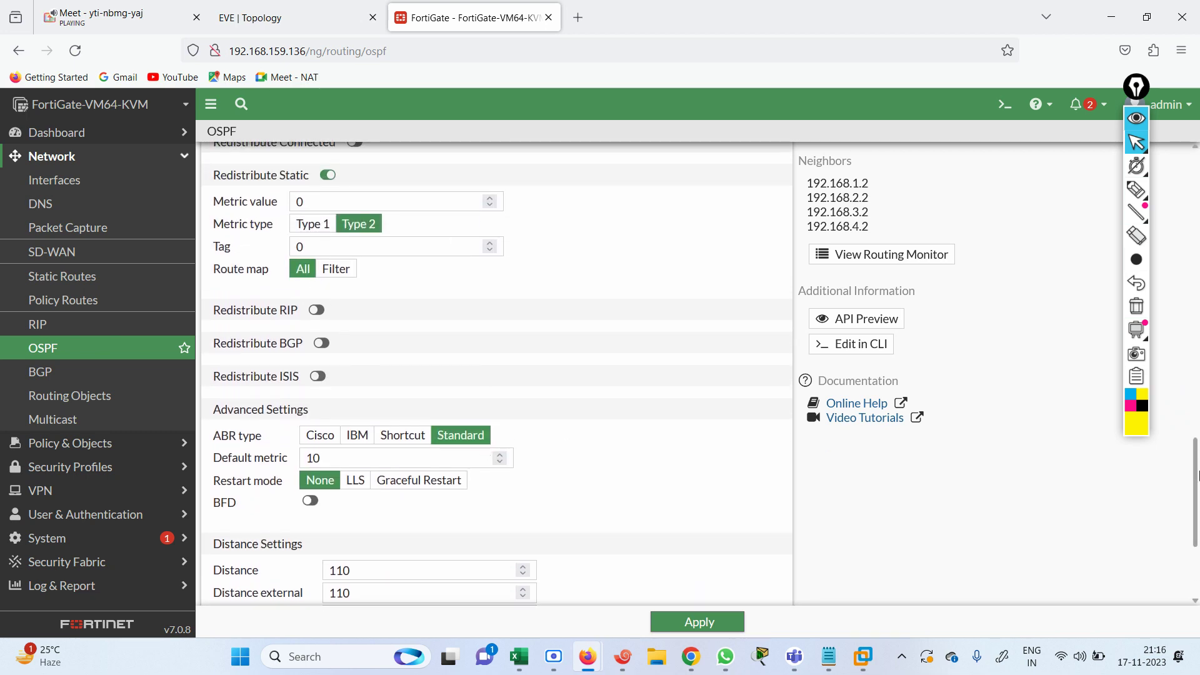
pyautogui.moveTo(1197, 450); pyautogui.dragTo(1197, 250)
# - Return to the EVE topology and move the EIGRP 200 loopback list up, closer beneath router 37253
pyautogui.click(246, 7)
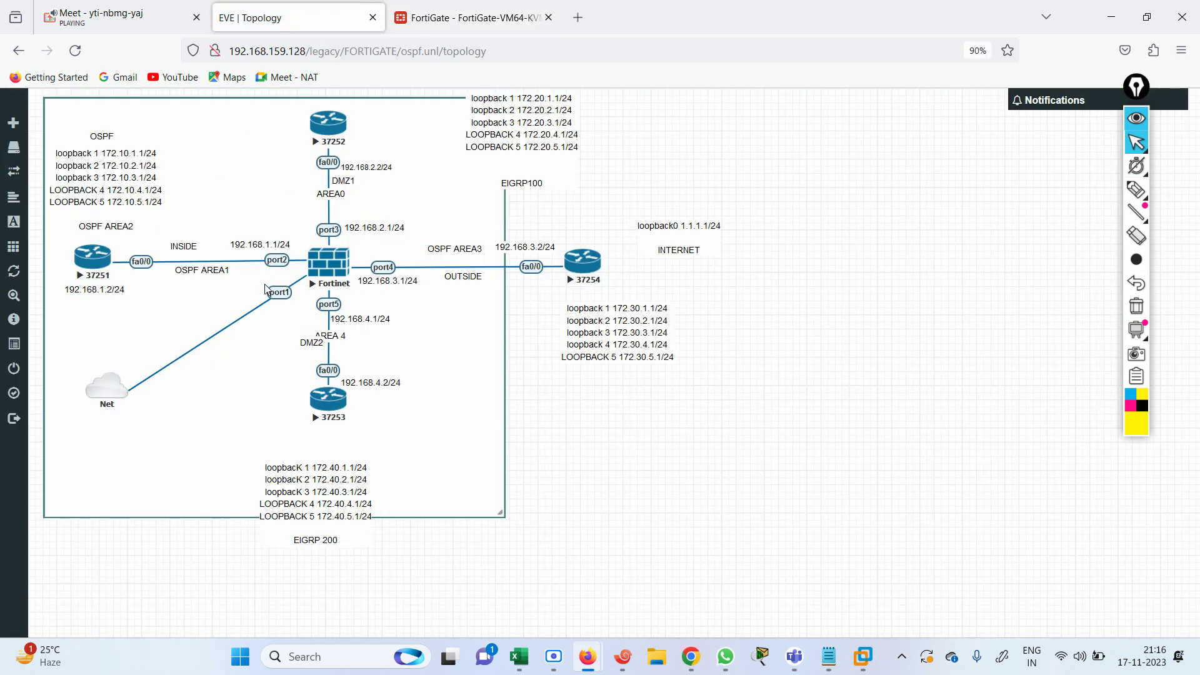
pyautogui.moveTo(311, 482); pyautogui.dragTo(306, 460)
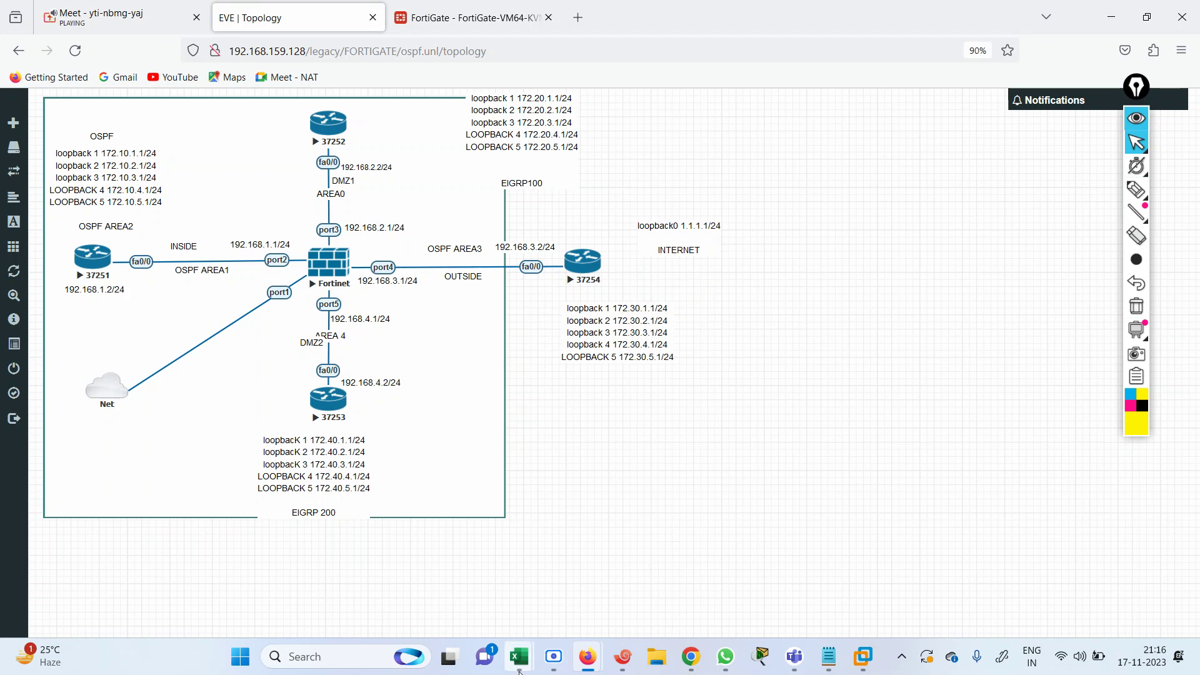
# - Switch to the COURSE CONTENT NSE4 workbook in Excel and set the comment for IPV4-OSPF IMPLEMENTATION GUI/CLI to DONE
pyautogui.moveTo(519, 657)
pyautogui.click(592, 597)
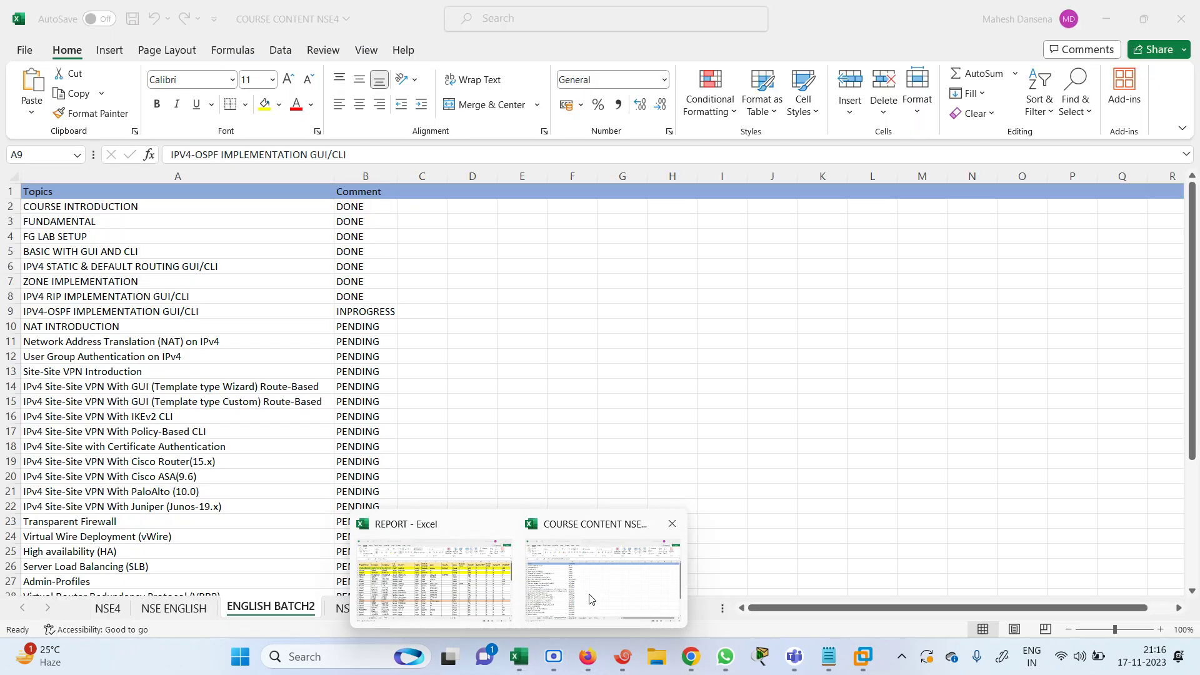
pyautogui.click(354, 312)
pyautogui.write('DONE')
pyautogui.press('Return')
pyautogui.press('Left')
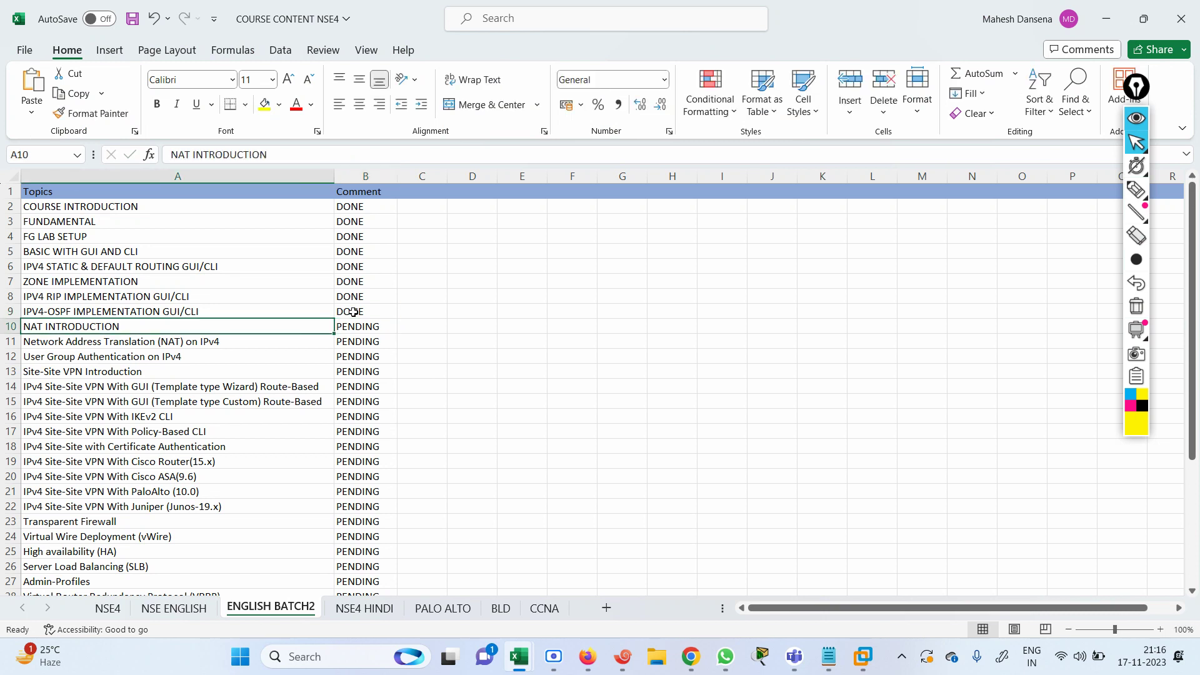
# - Look over the next pending course topics, NAT INTRODUCTION and Network Address Translation (NAT) on IPv4
pyautogui.press('Right')
pyautogui.press('Right')
pyautogui.press('Left')
pyautogui.press('Left')
pyautogui.press('super')
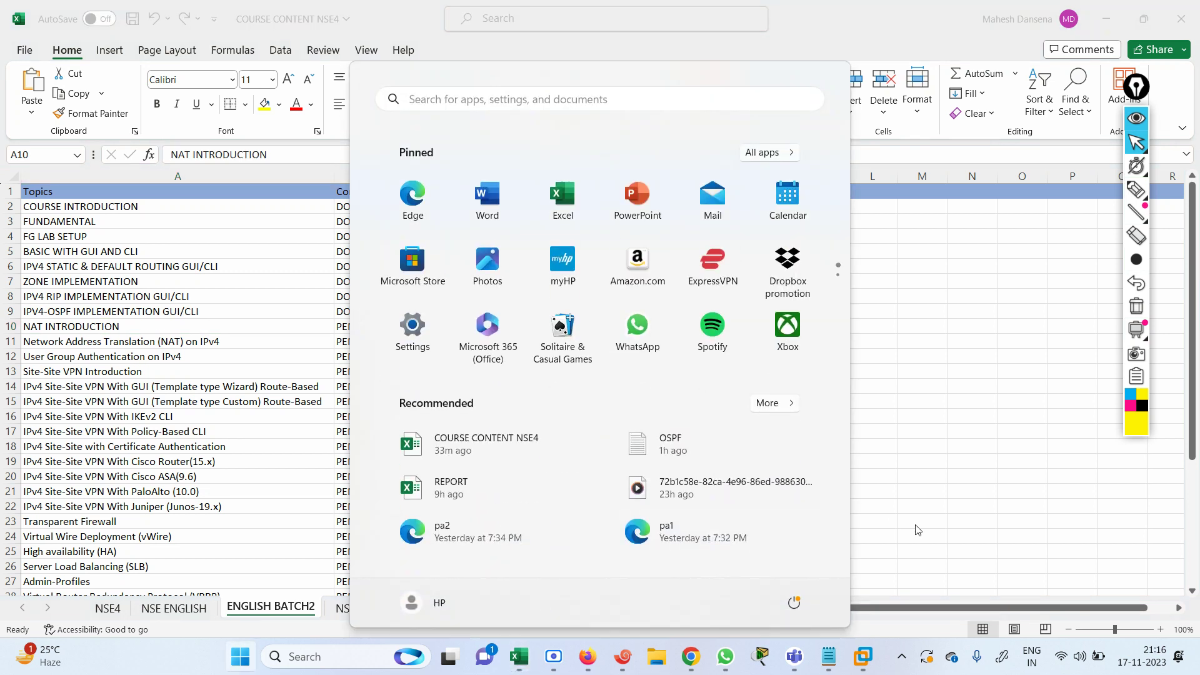
pyautogui.press('super')
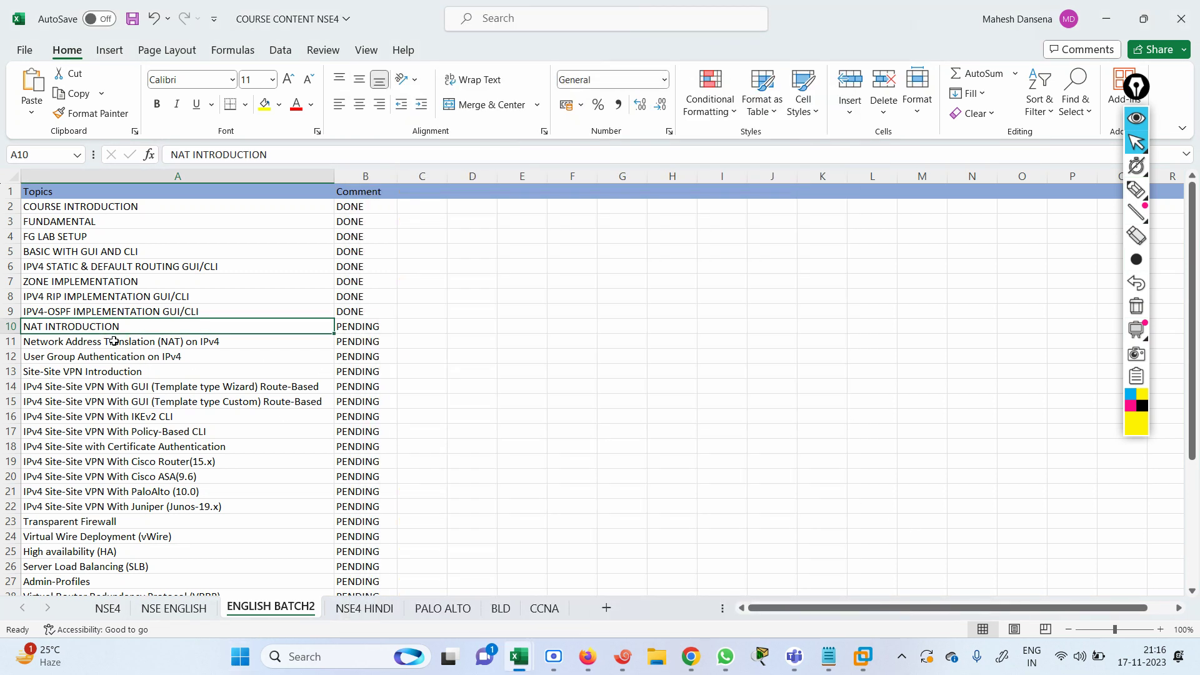
pyautogui.press('Down')
pyautogui.press('Right')
pyautogui.press('Left')
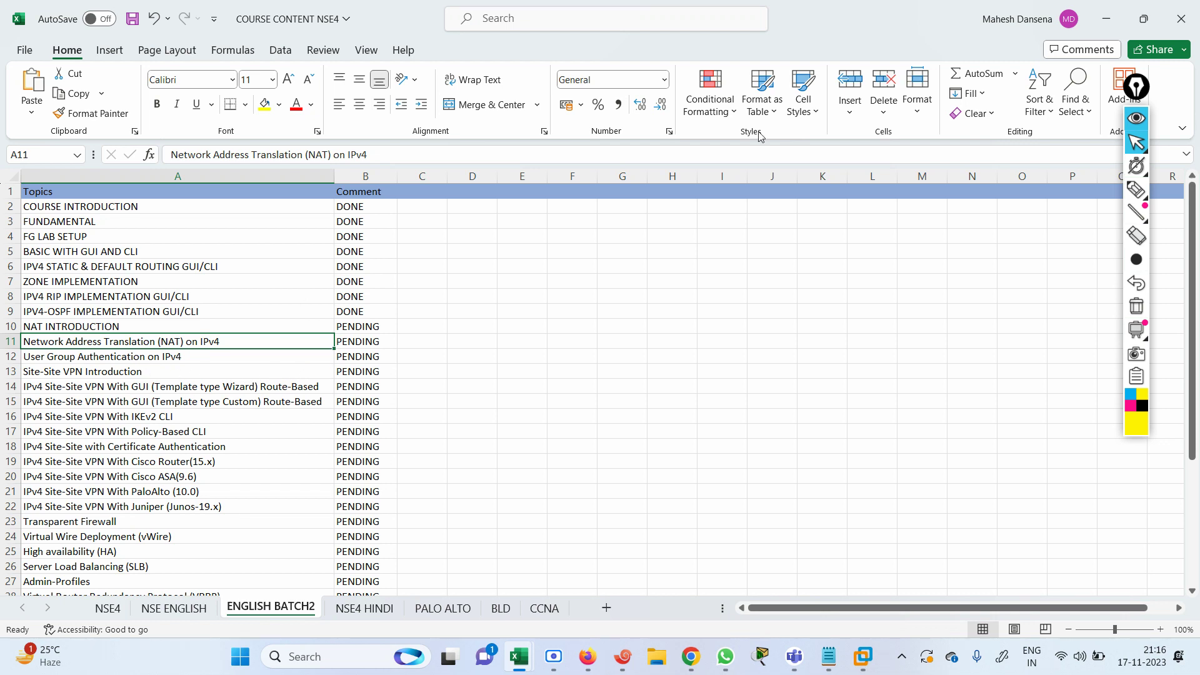
# - Minimize the open windows, view the contents of New Volume (D:) in File Explorer, and bring up the Scre.io screen recorder
pyautogui.click(1106, 19)
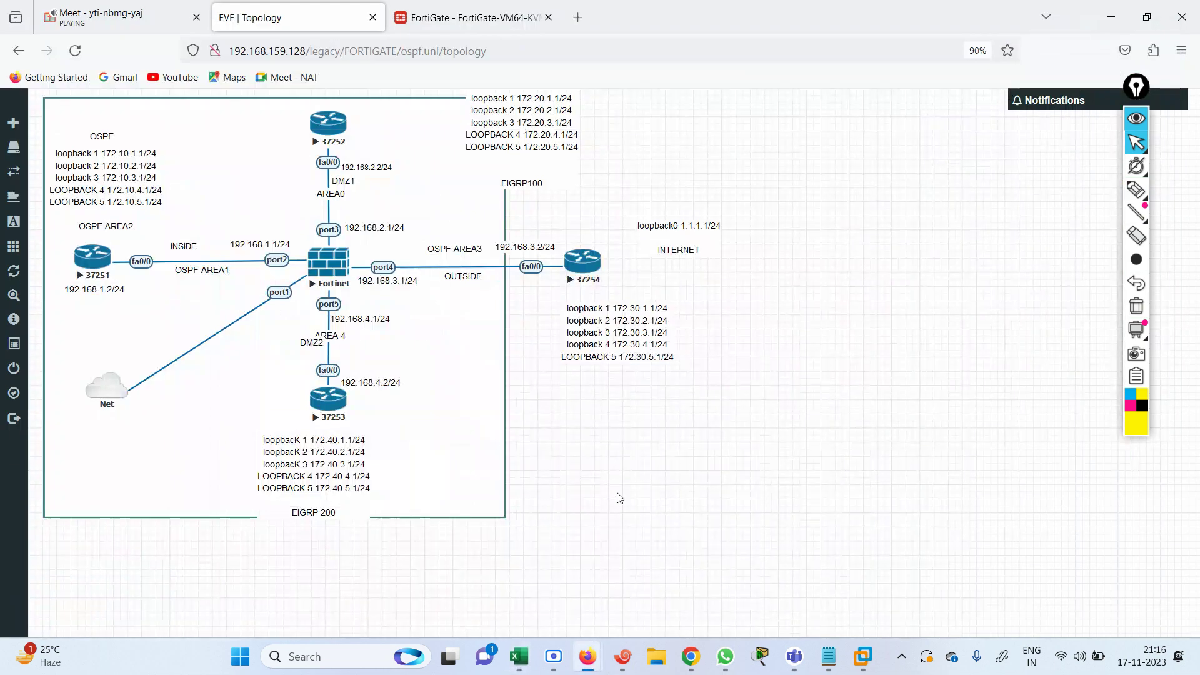
pyautogui.press('super+d')
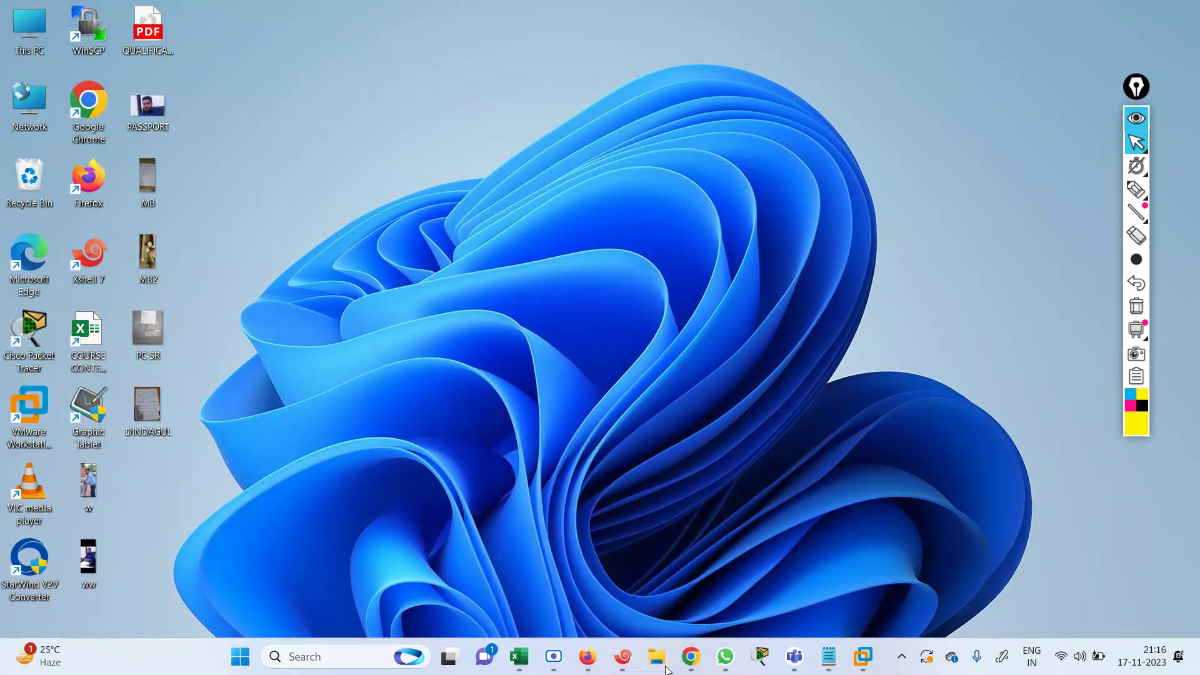
pyautogui.click(664, 666)
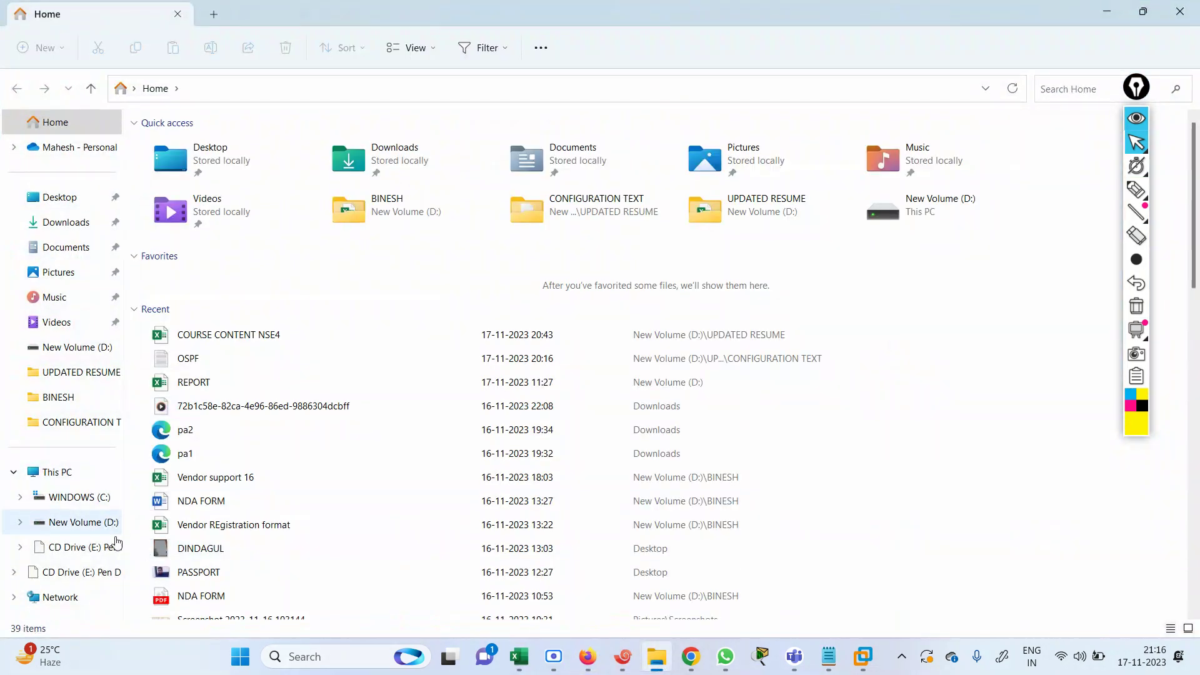
pyautogui.click(95, 524)
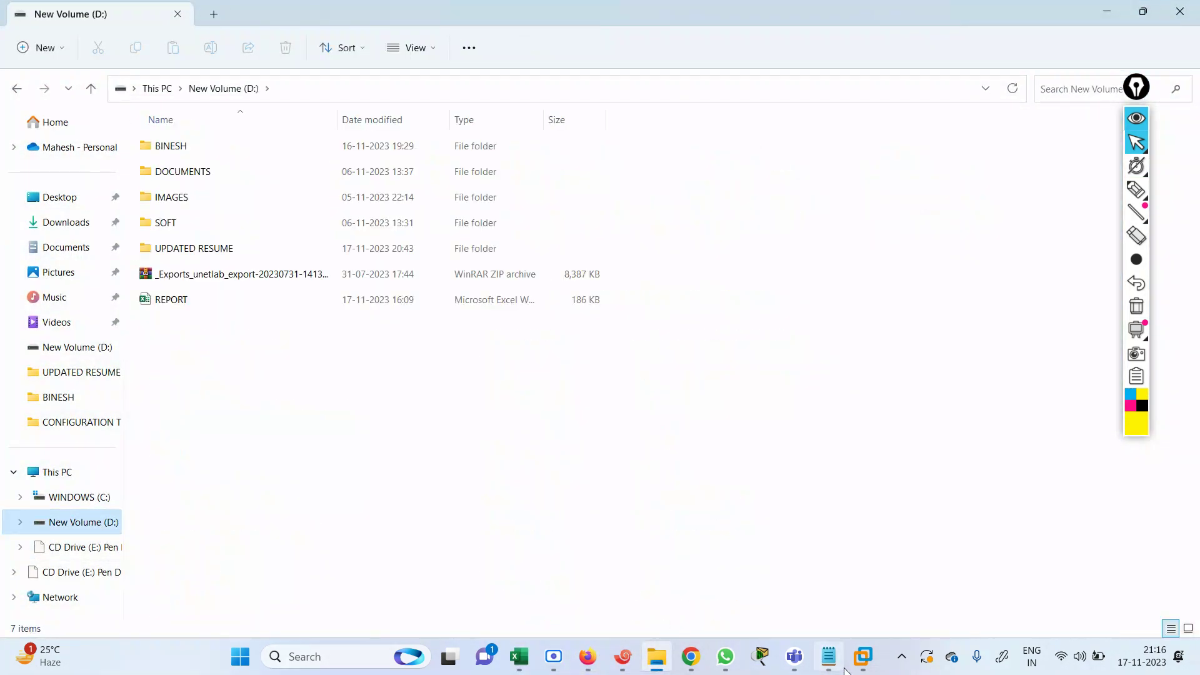
pyautogui.click(554, 665)
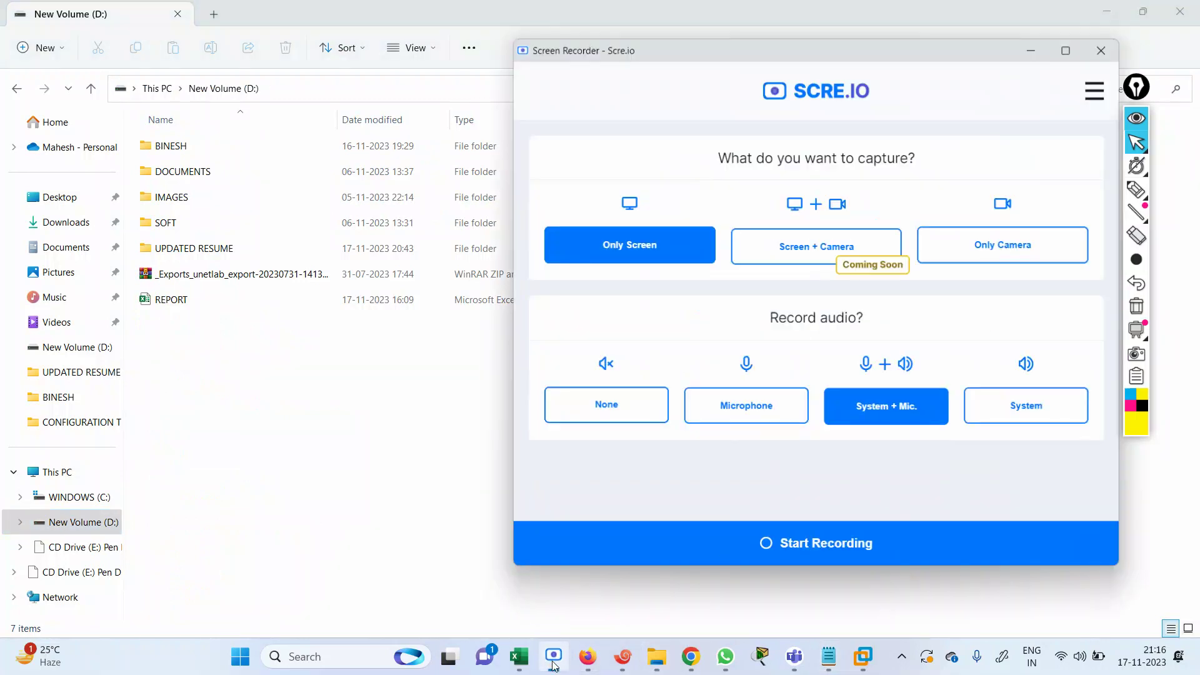